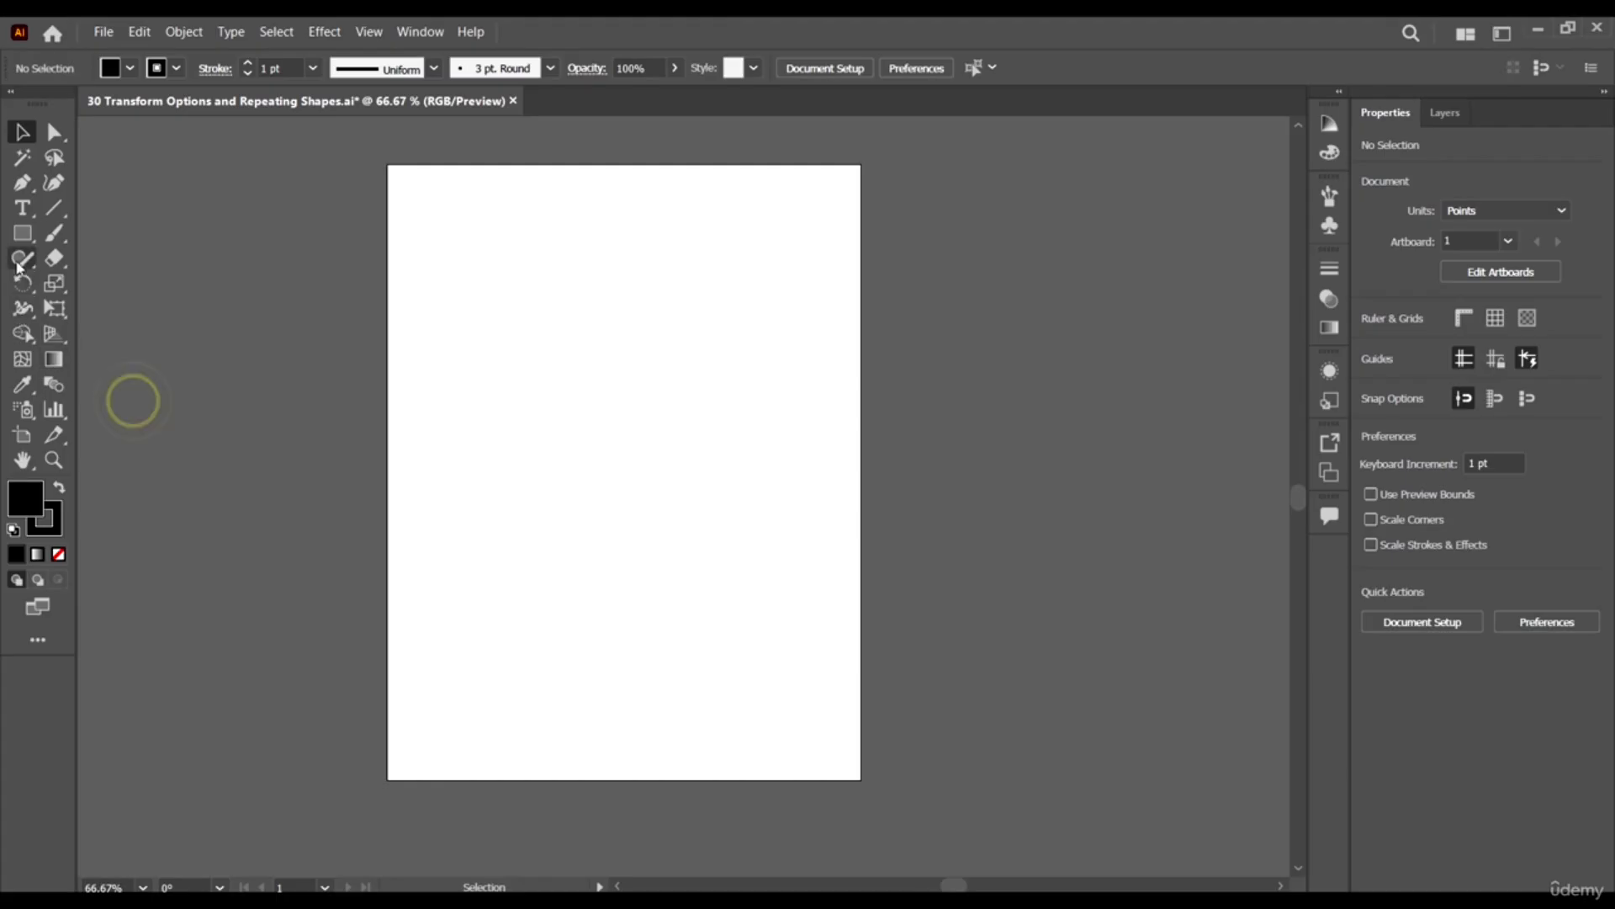
Draw a black square about 160 pt wide and place it horizontally centred in the artboard's upper half.
left_click(23, 233)
left_click_drag(519, 323, 696, 500)
mouse_move(624, 399)
left_mouse_down()
mouse_move(662, 449)
mouse_move(669, 415)
mouse_move(652, 408)
left_mouse_up()
left_click(23, 133)
left_click(360, 298)
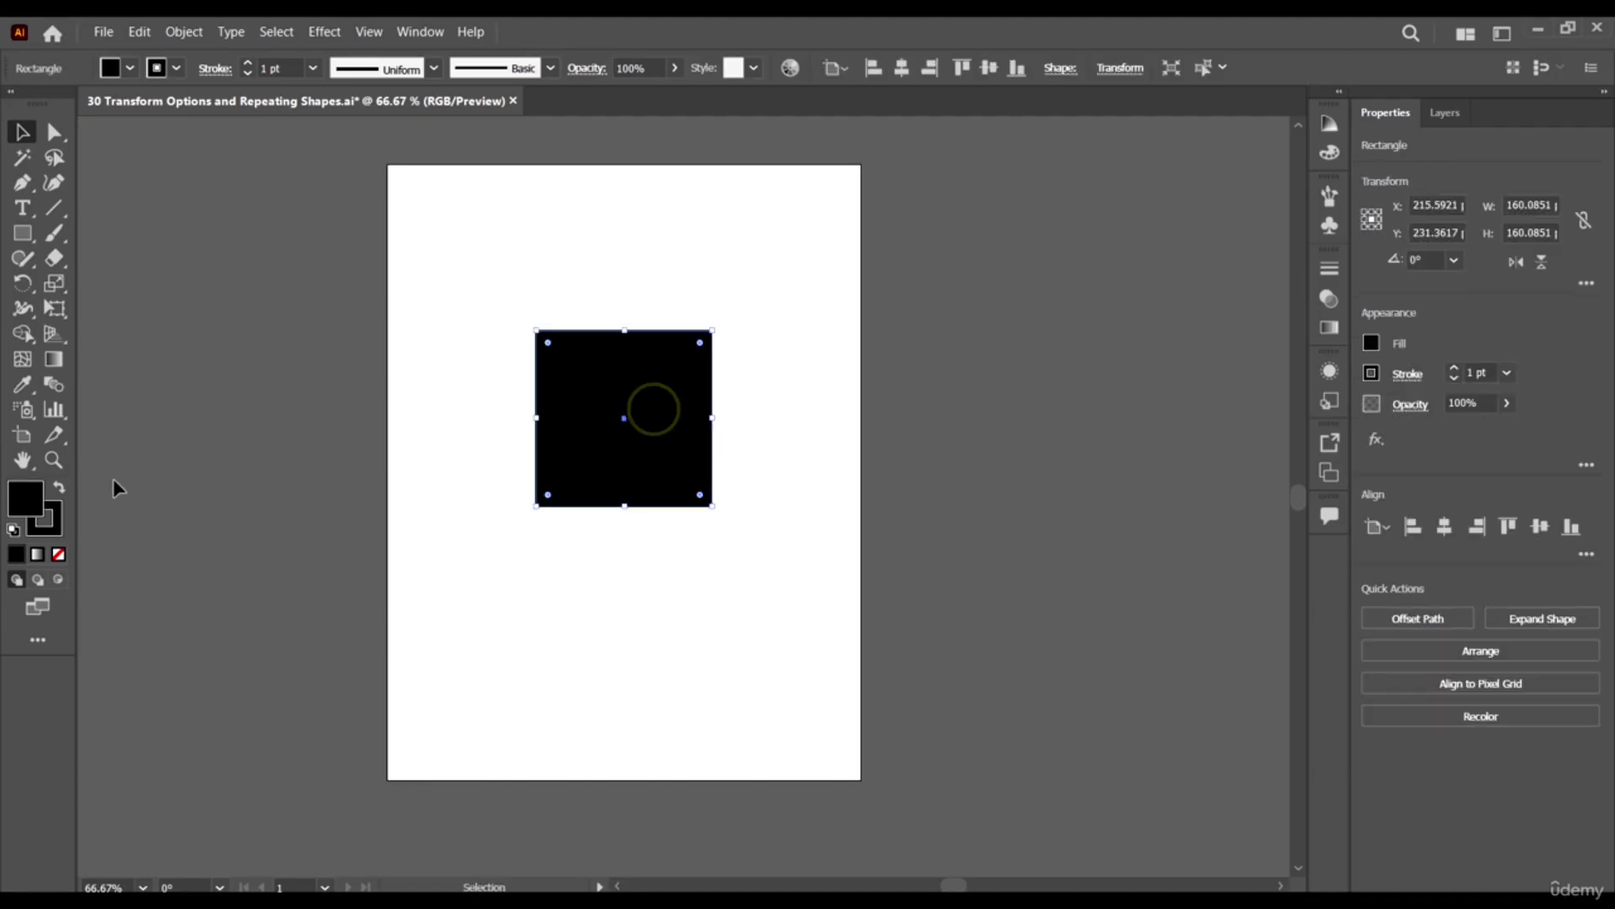
Try the Transform effect on the square with 189% horizontal and 20% vertical scale, moved 96 pt horizontally and 100 pt vertically.
left_click(324, 31)
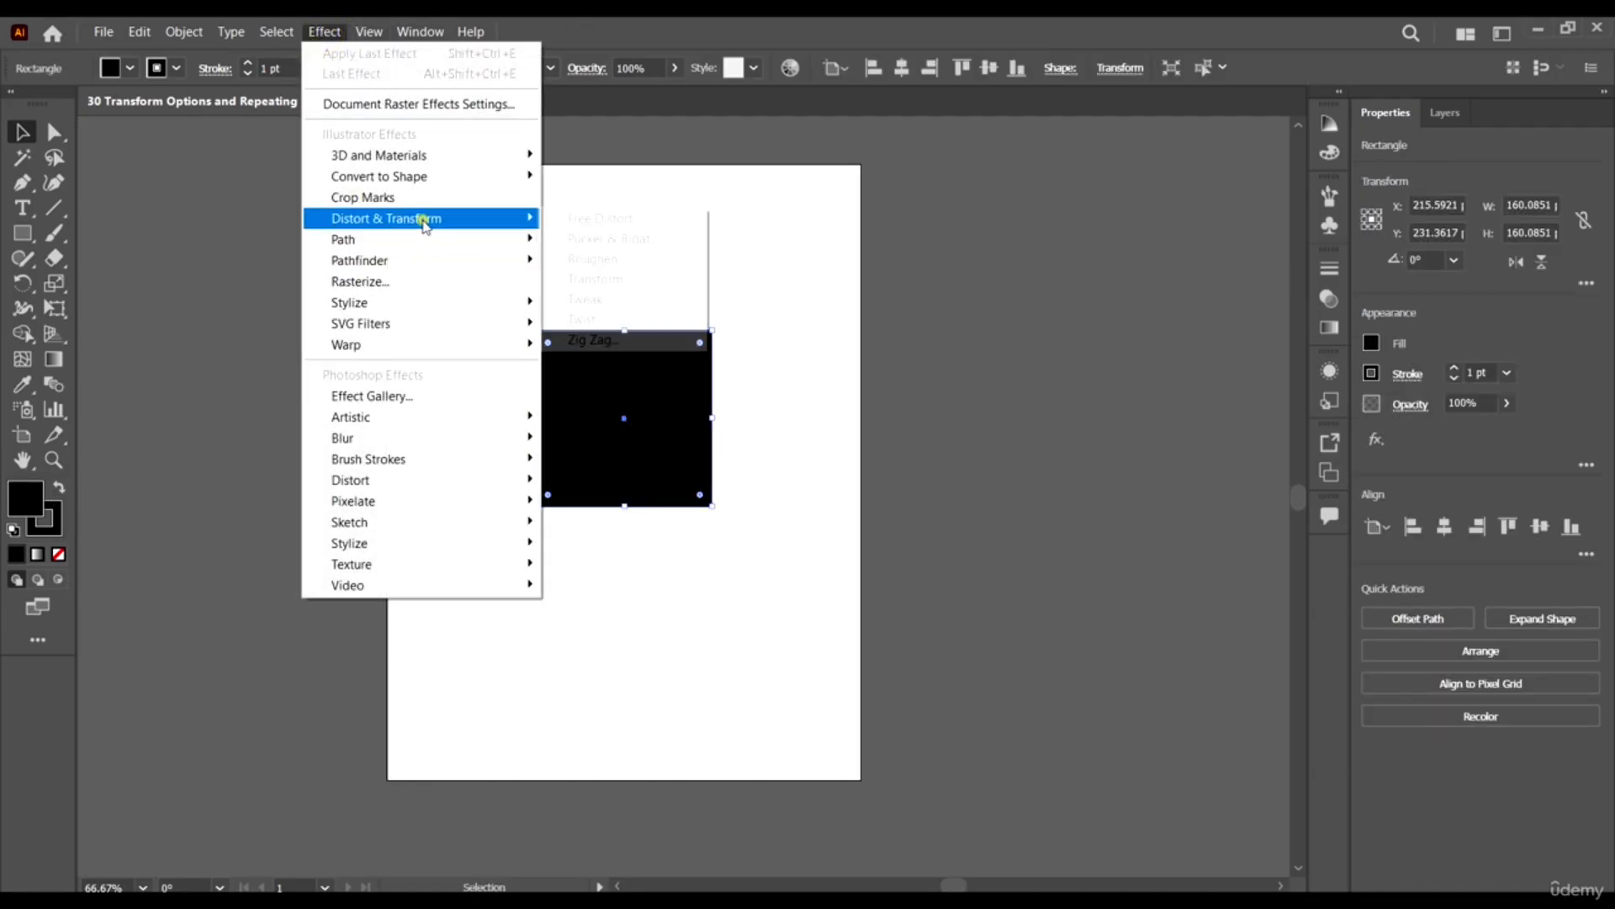
mouse_move(416, 219)
left_click(641, 287)
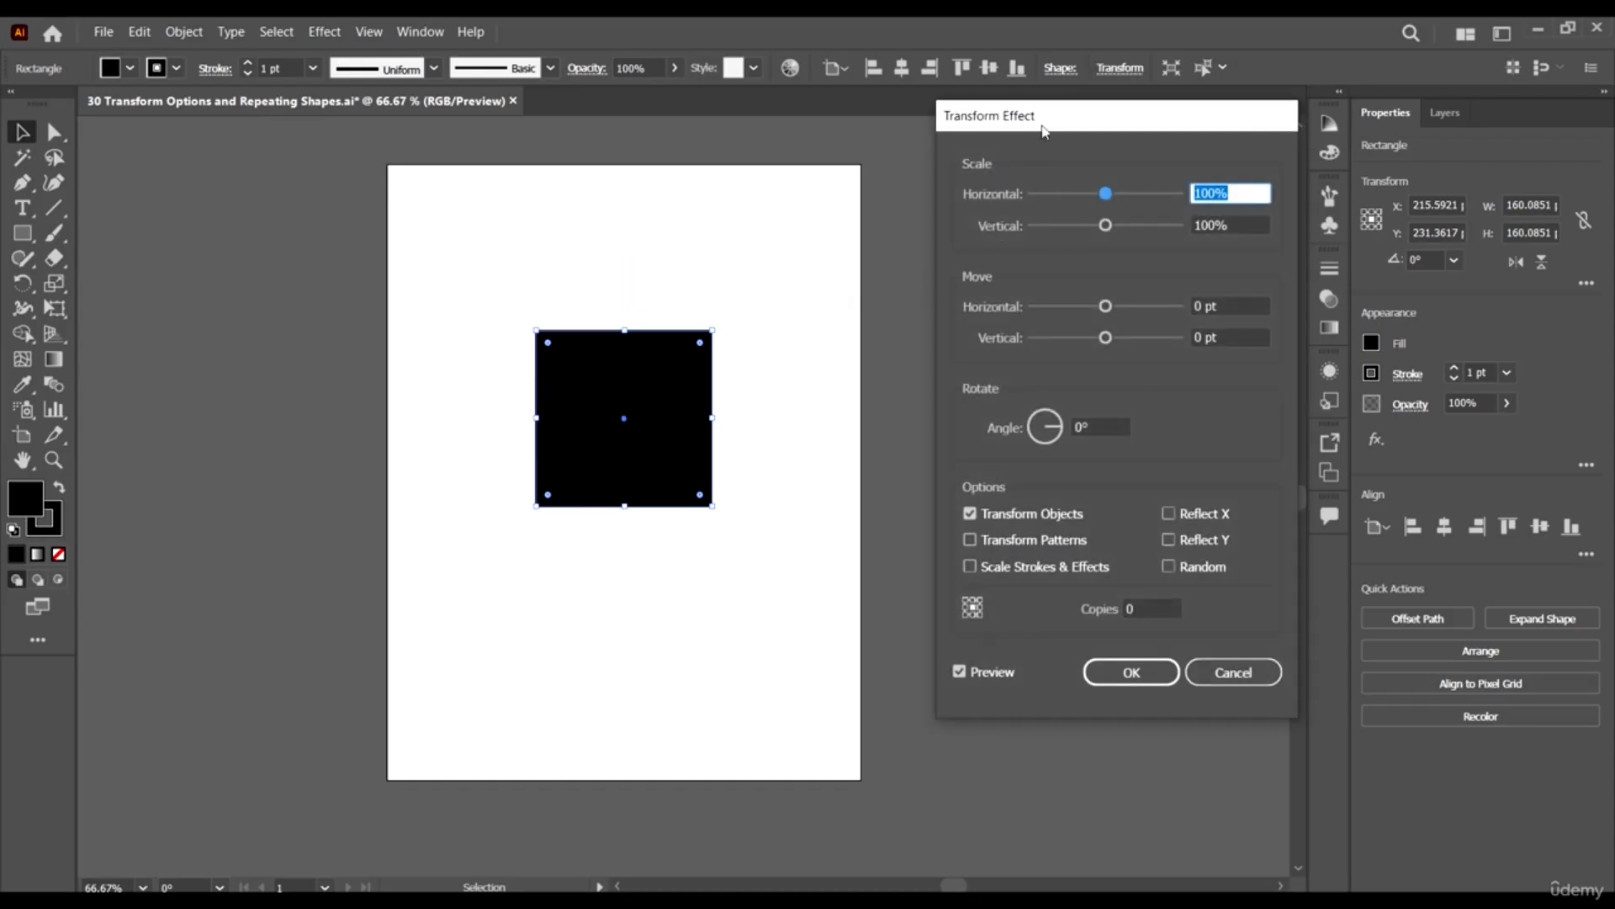
mouse_move(1053, 120)
left_mouse_down()
mouse_move(1096, 114)
mouse_move(1083, 122)
left_mouse_up()
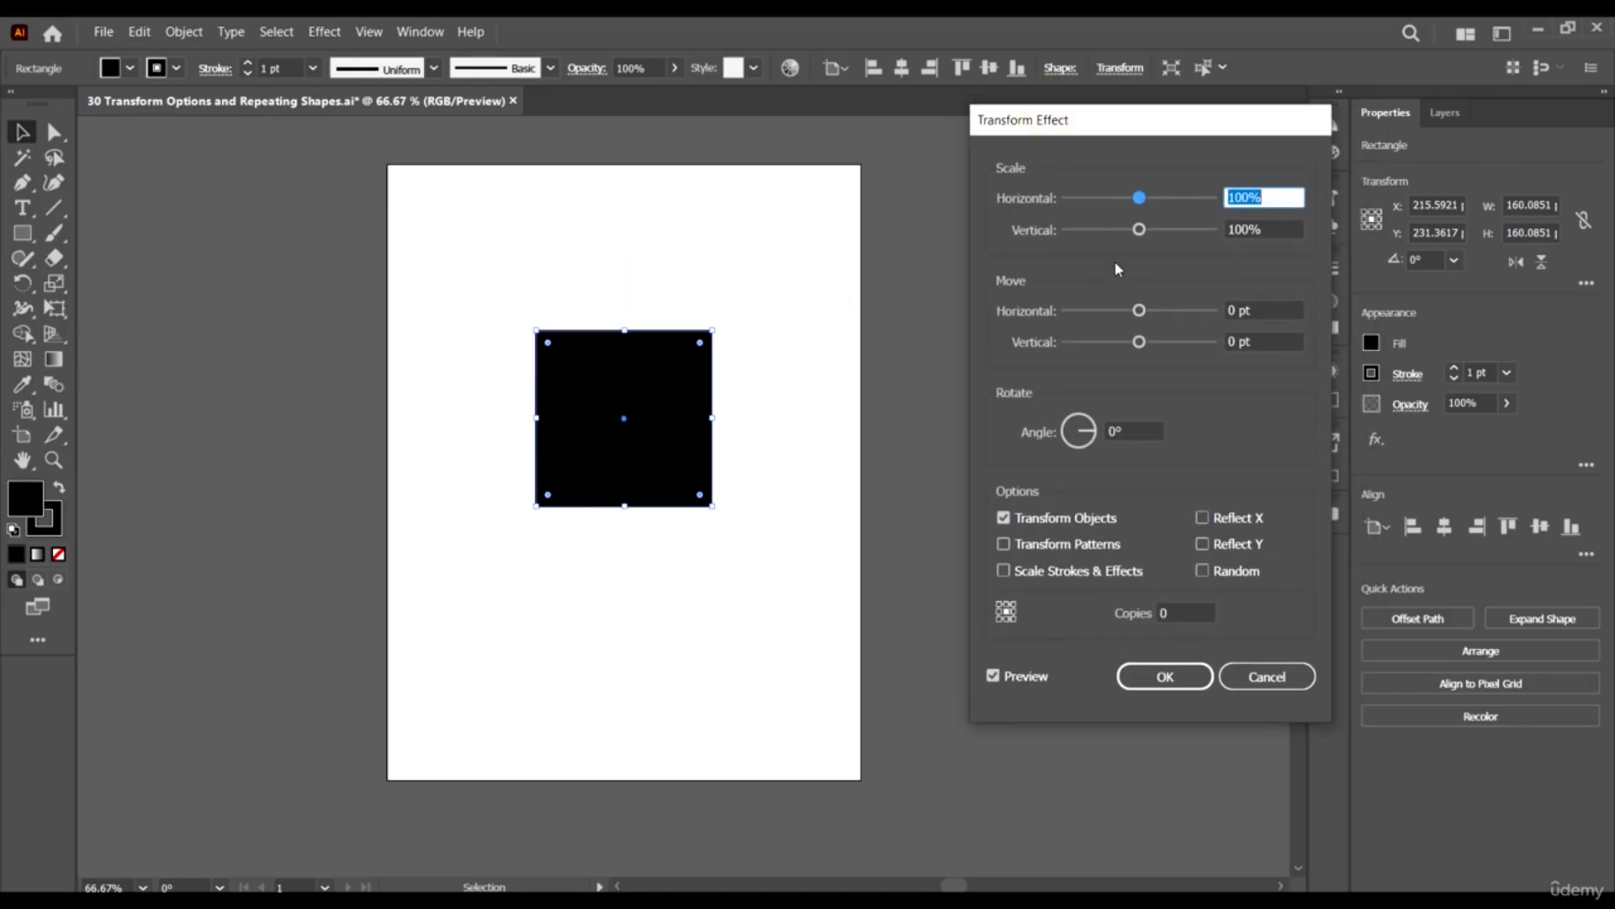
left_click_drag(1146, 197, 1082, 229)
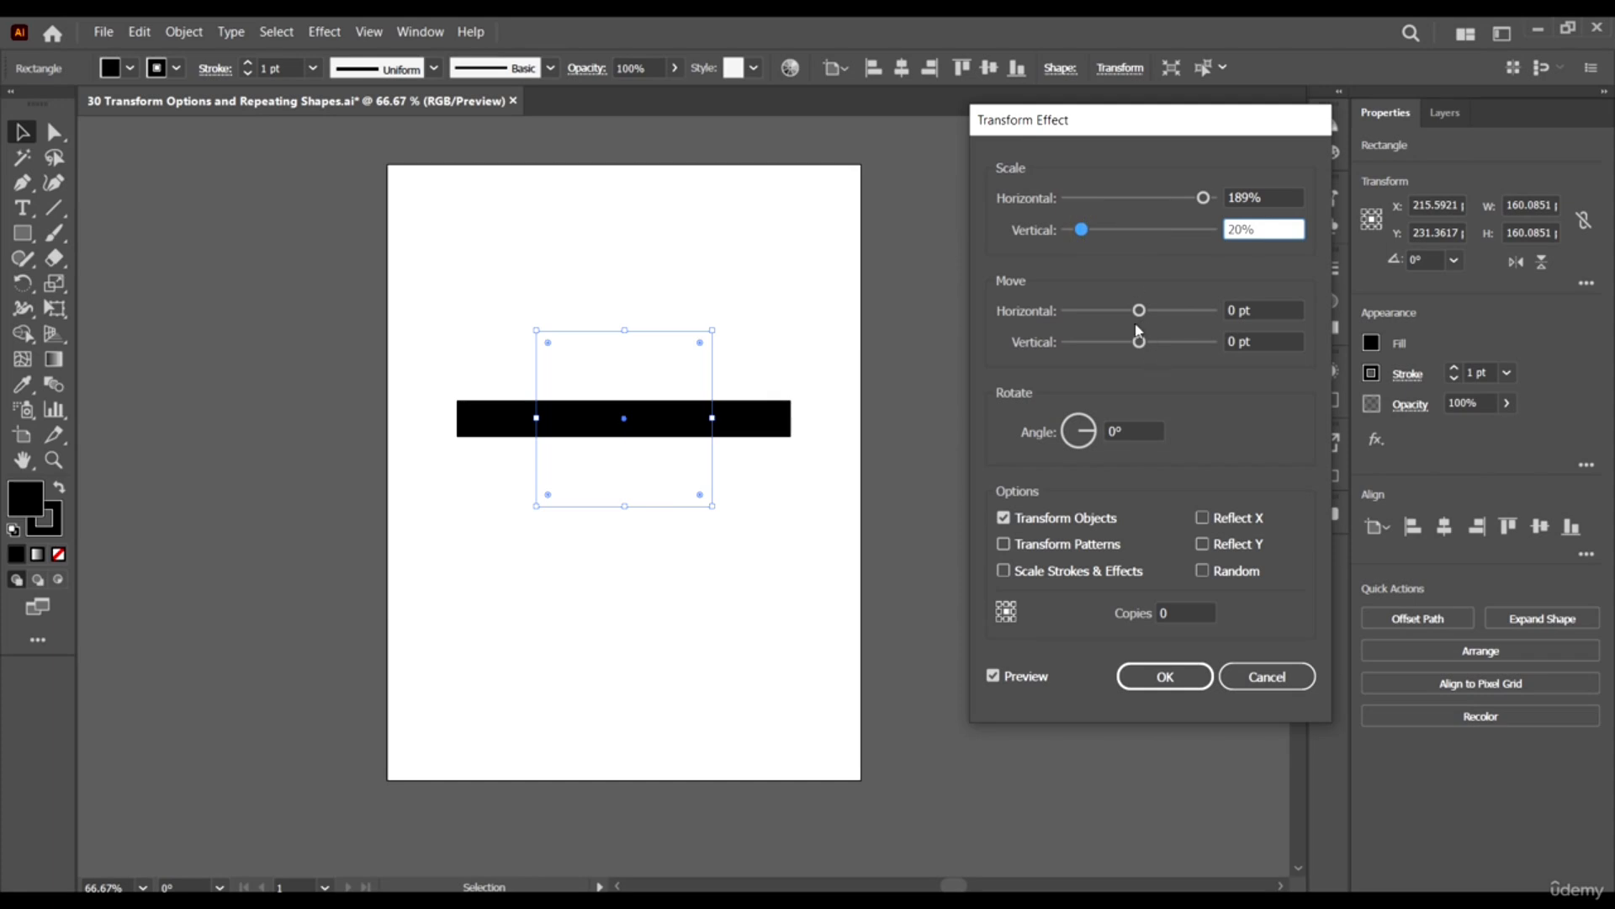
left_click_drag(1140, 310, 1212, 341)
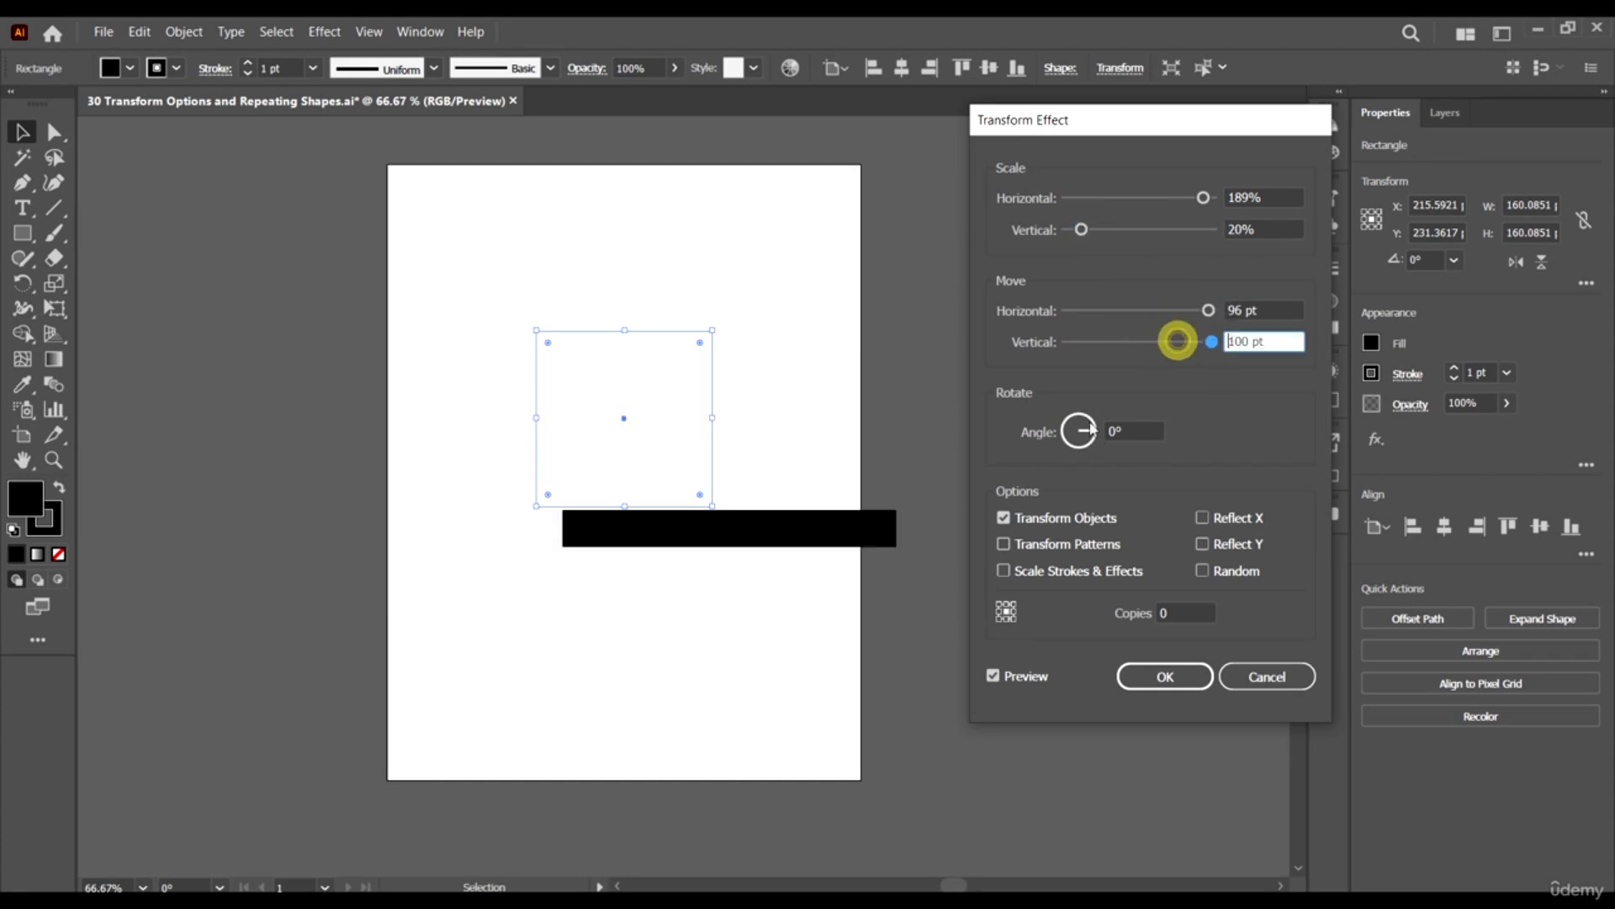
left_click(1245, 674)
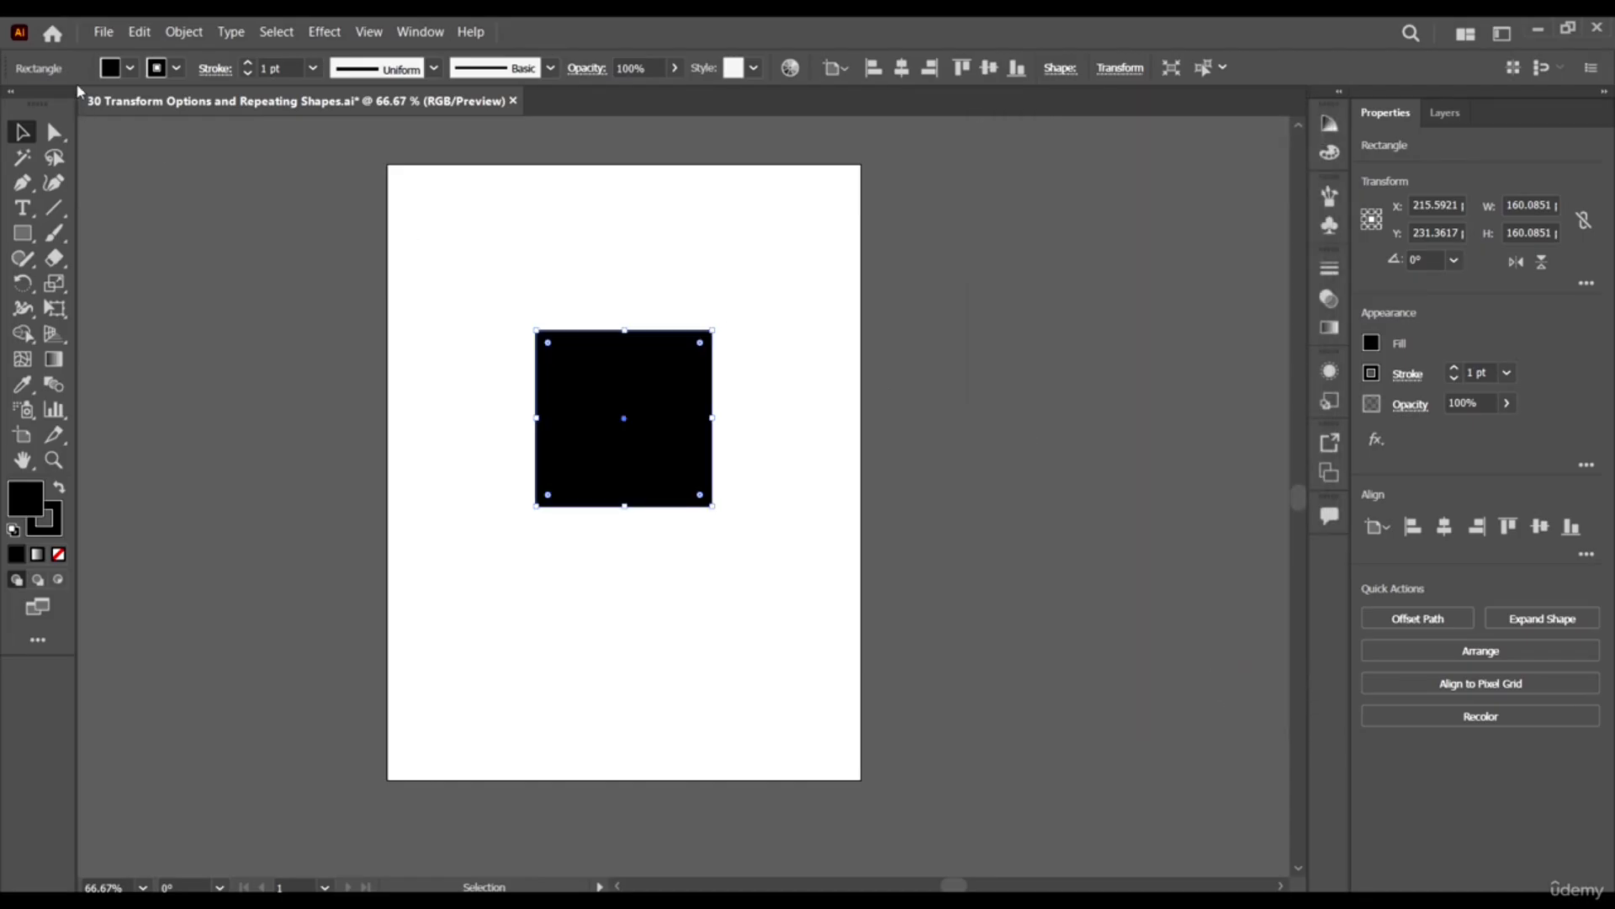
left_click(182, 32)
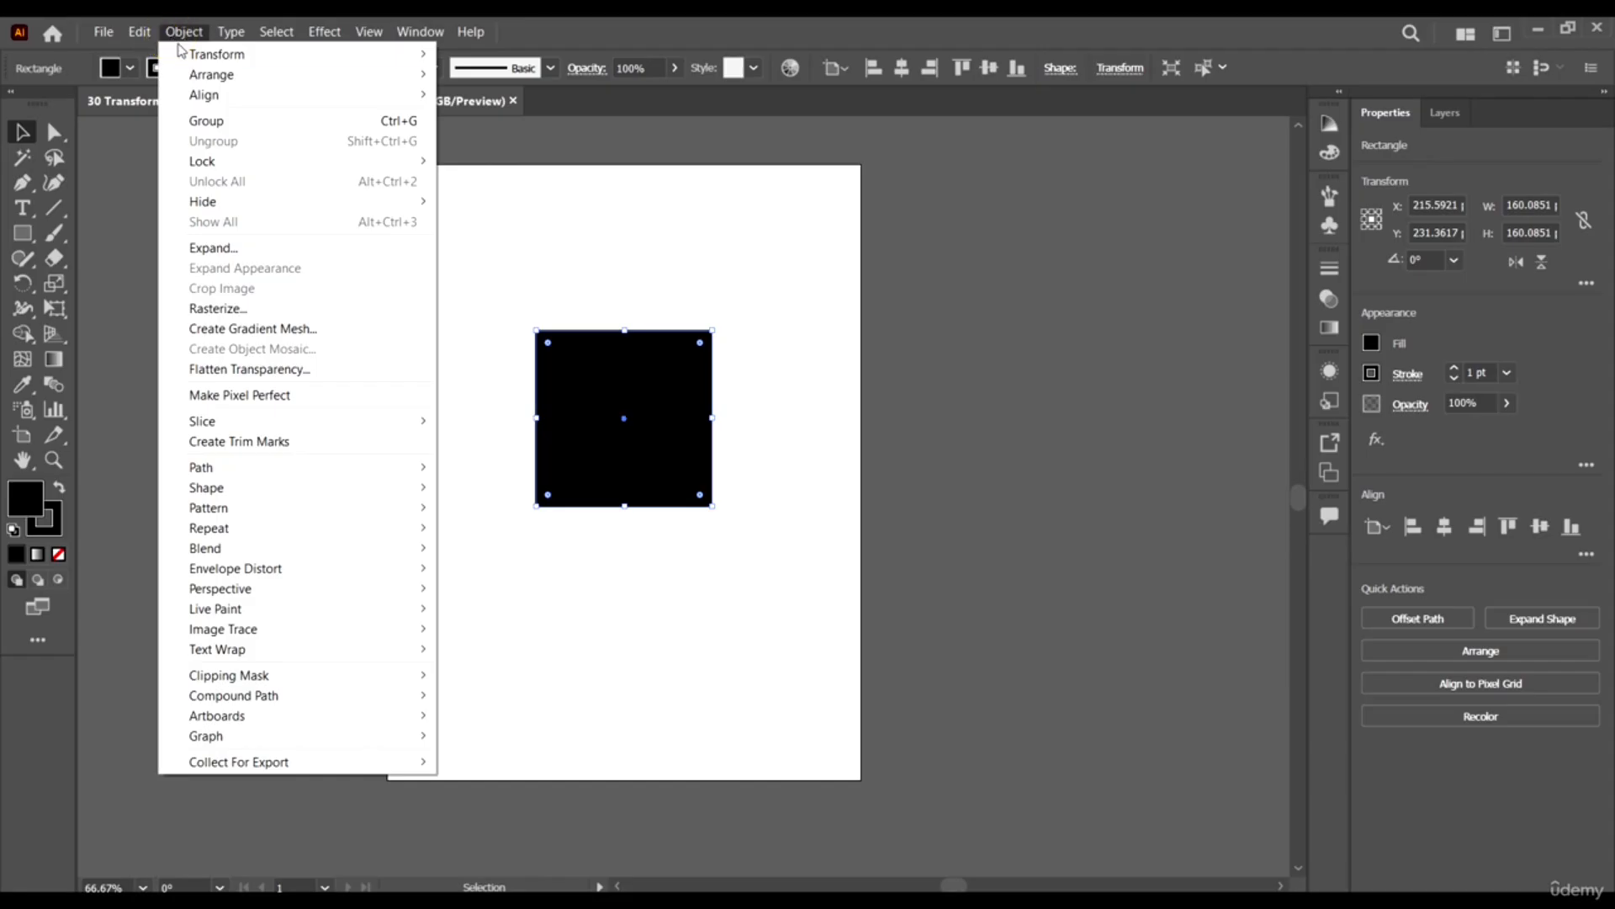
mouse_move(193, 53)
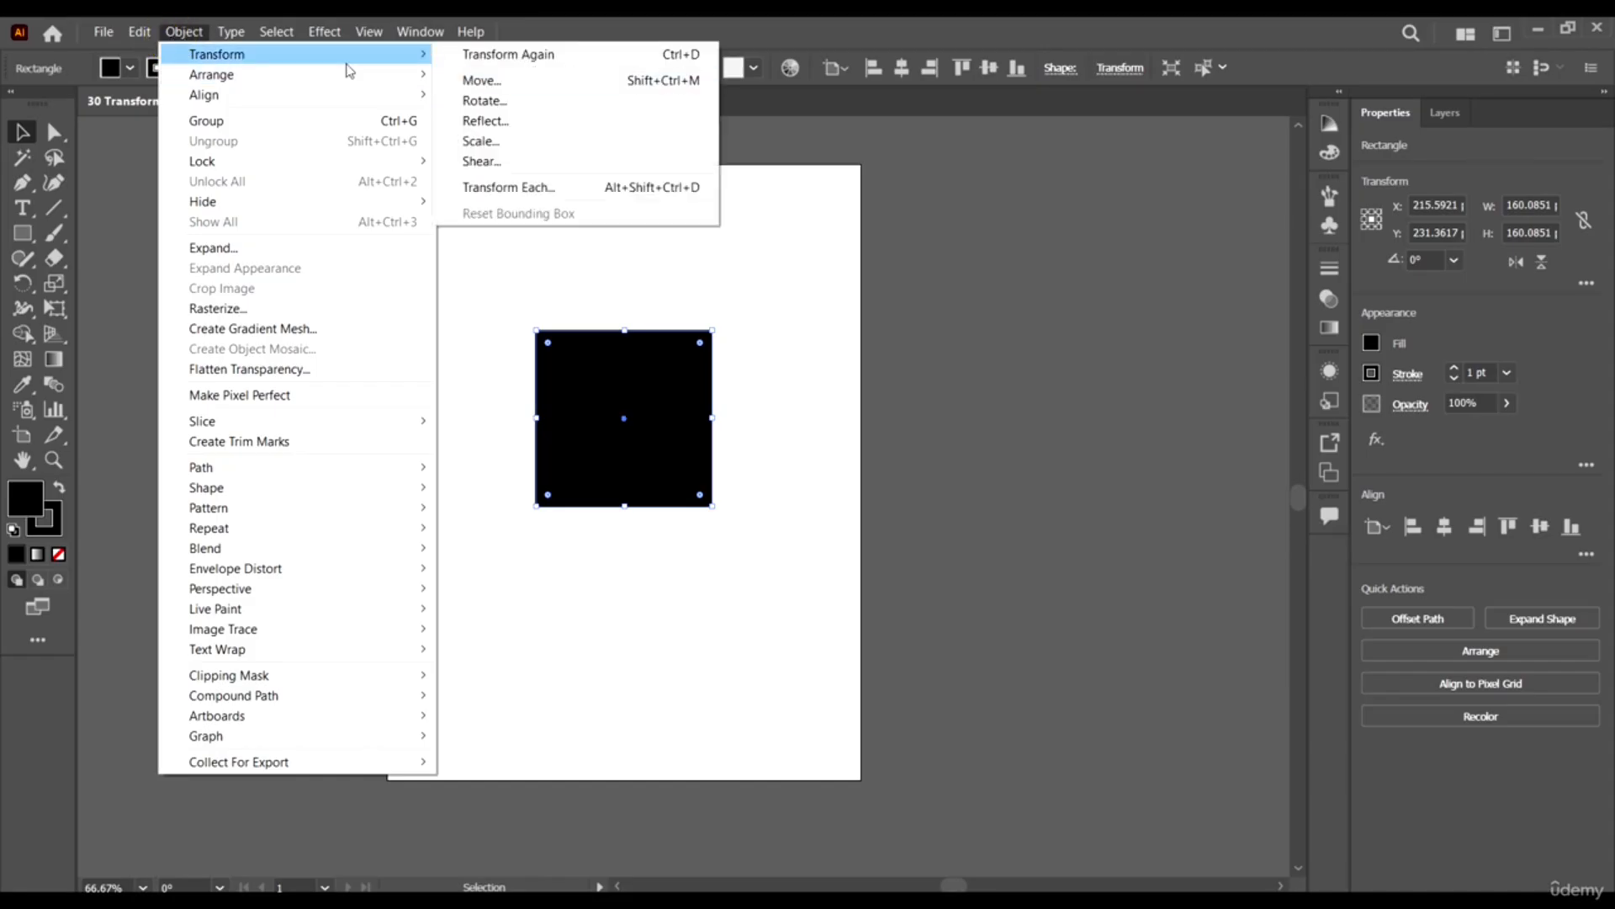
left_click(282, 39)
left_click(186, 32)
left_click(193, 53)
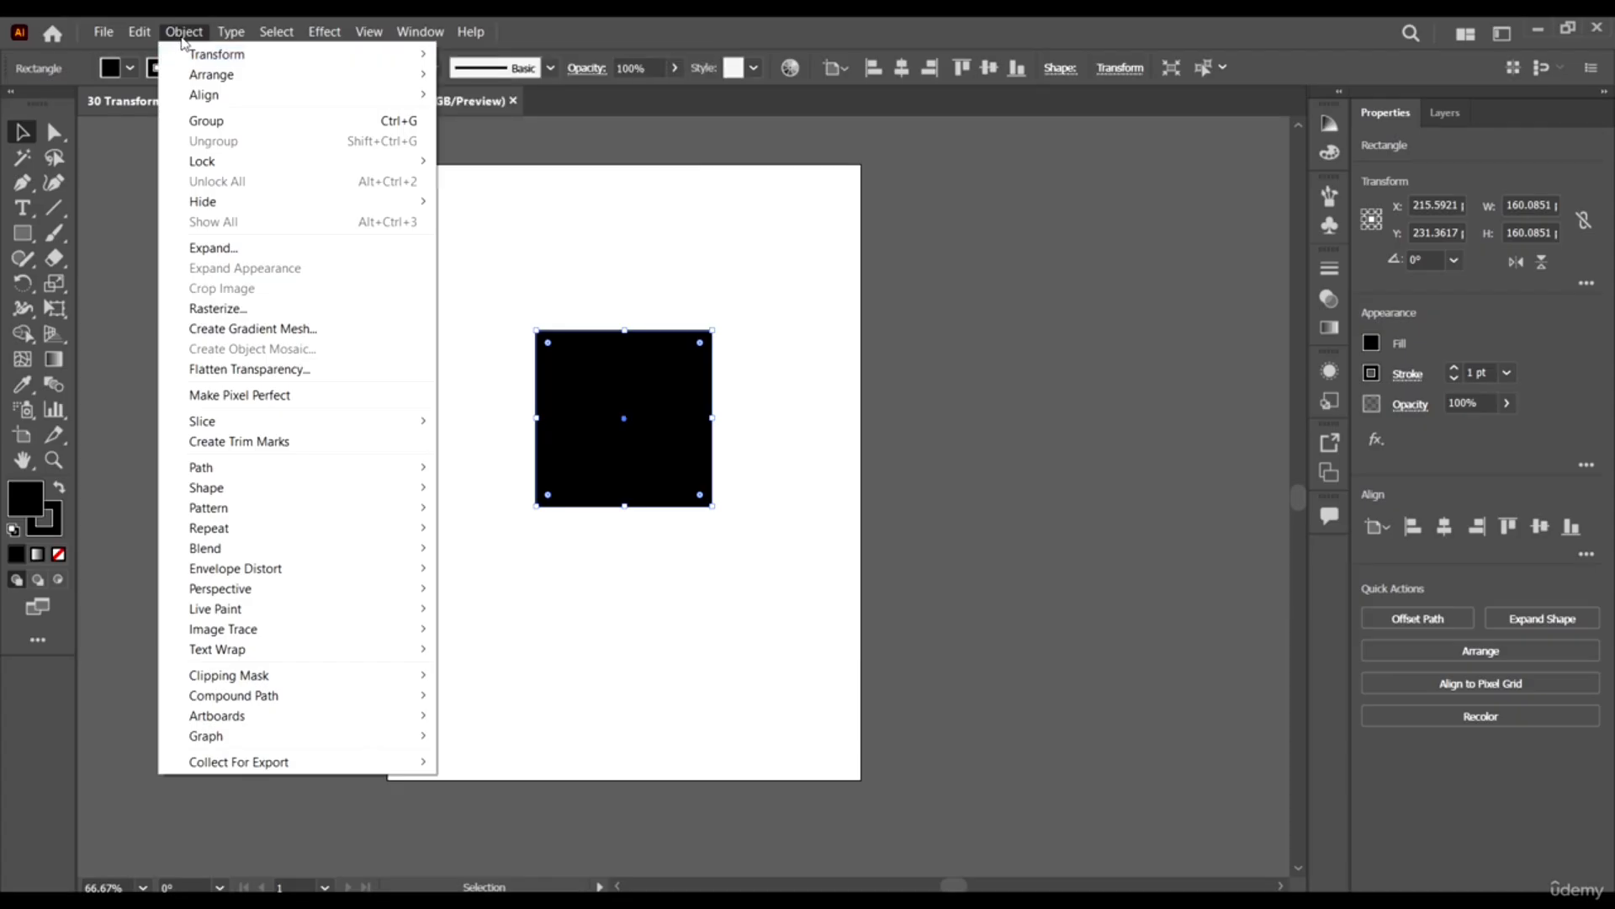
left_click(183, 34)
Start a Move transformation on the square with 50 pt horizontal and 50 pt vertical offsets.
left_click(183, 34)
mouse_move(216, 54)
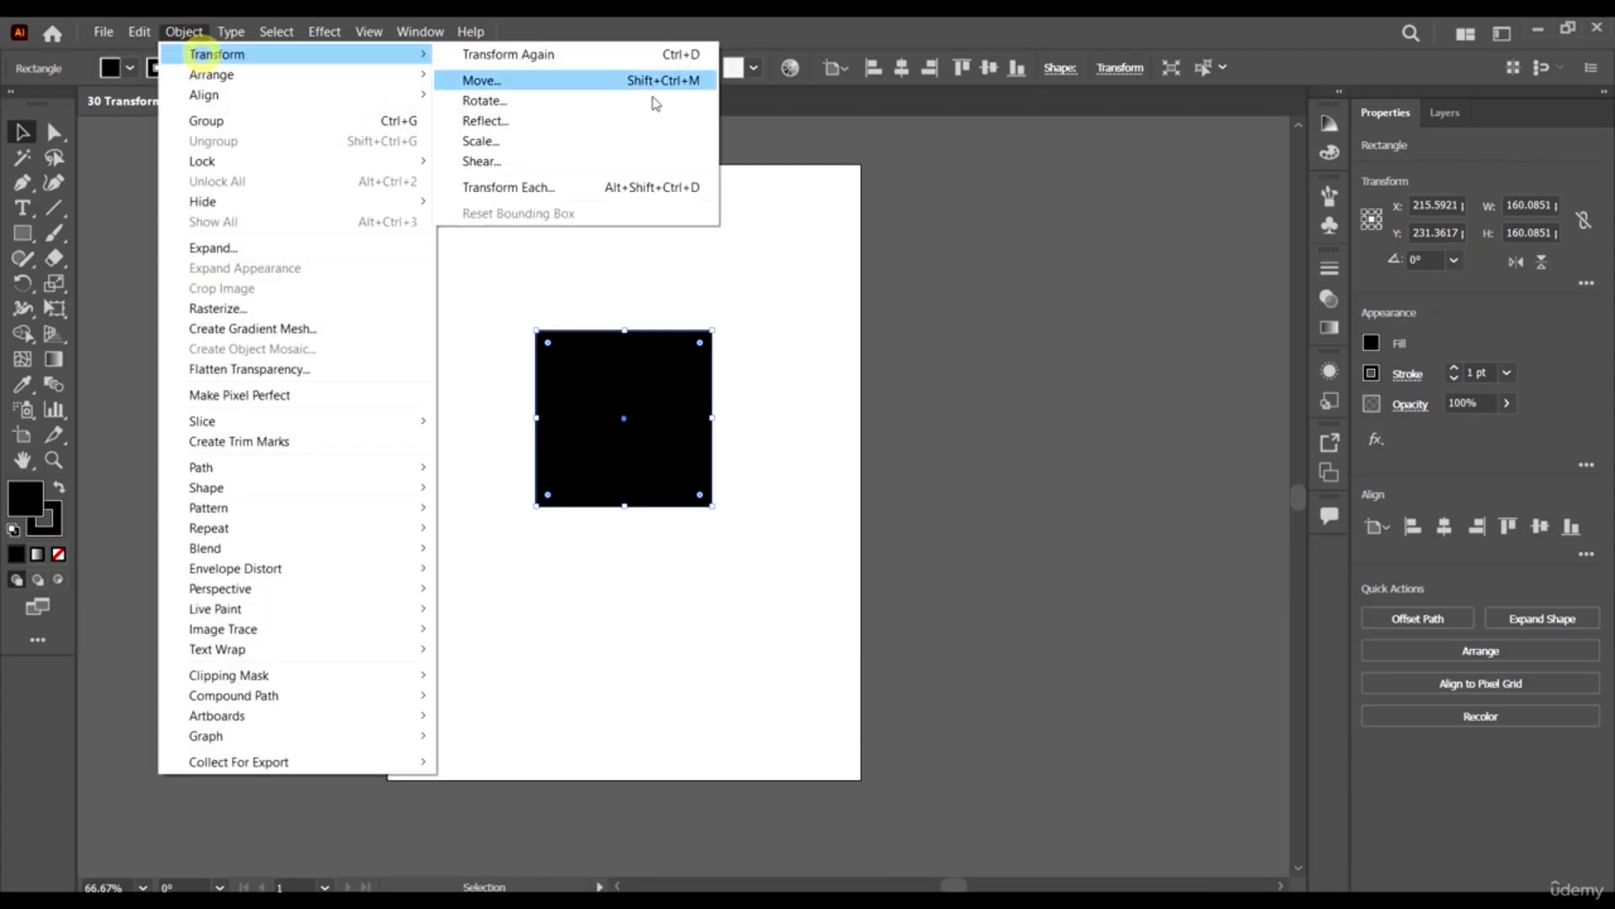
left_click(517, 84)
left_click_drag(1049, 267, 1114, 209)
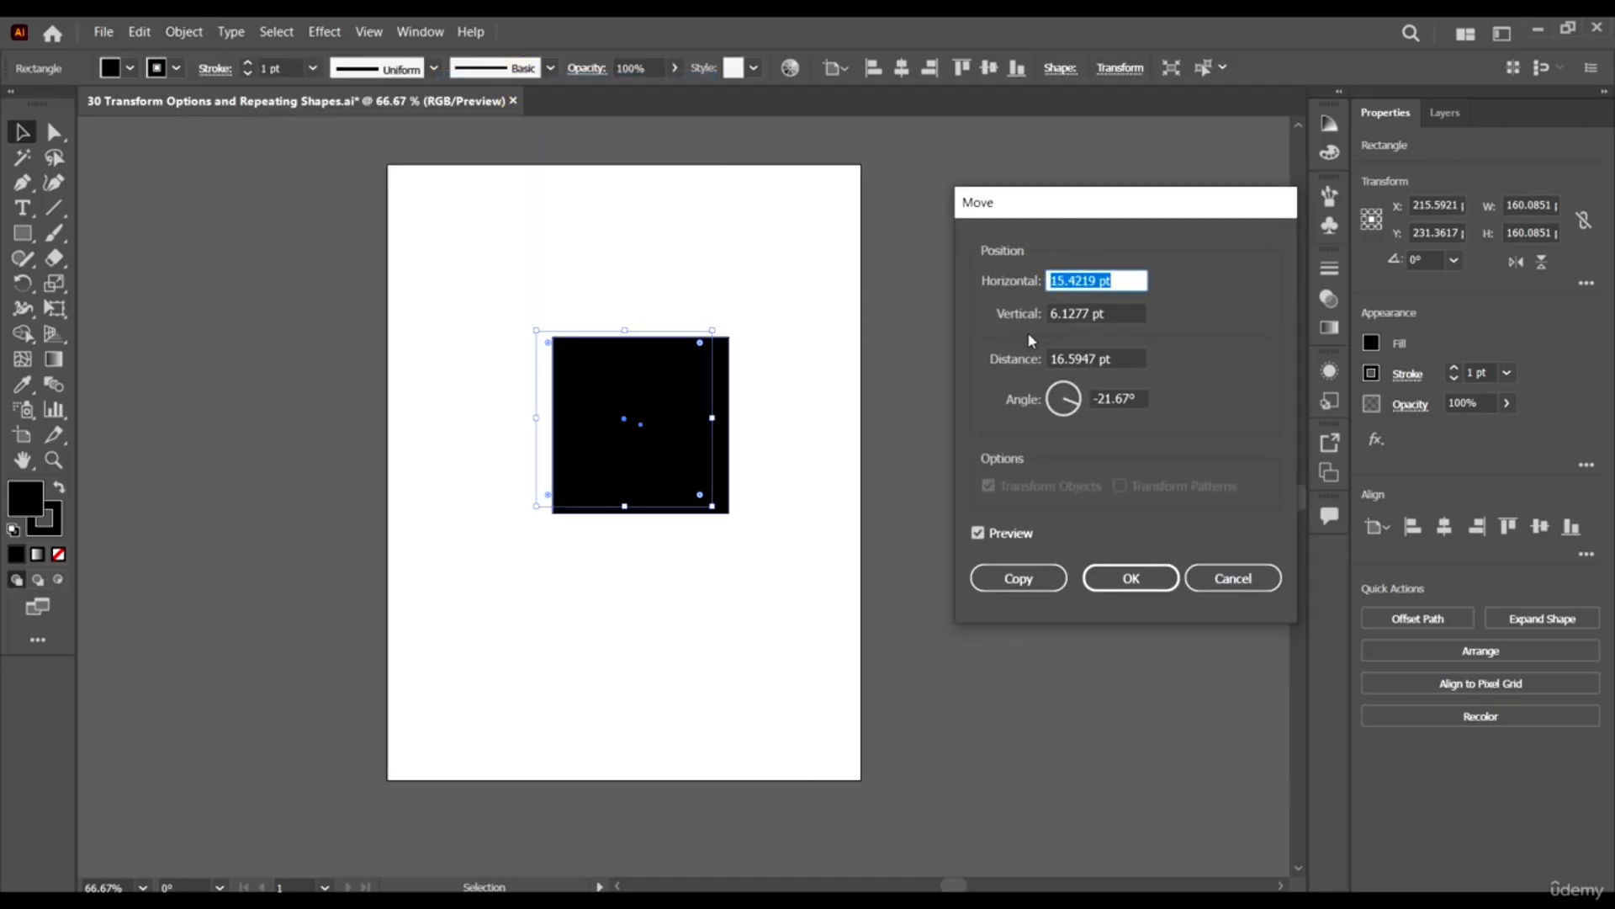
key("Tab")
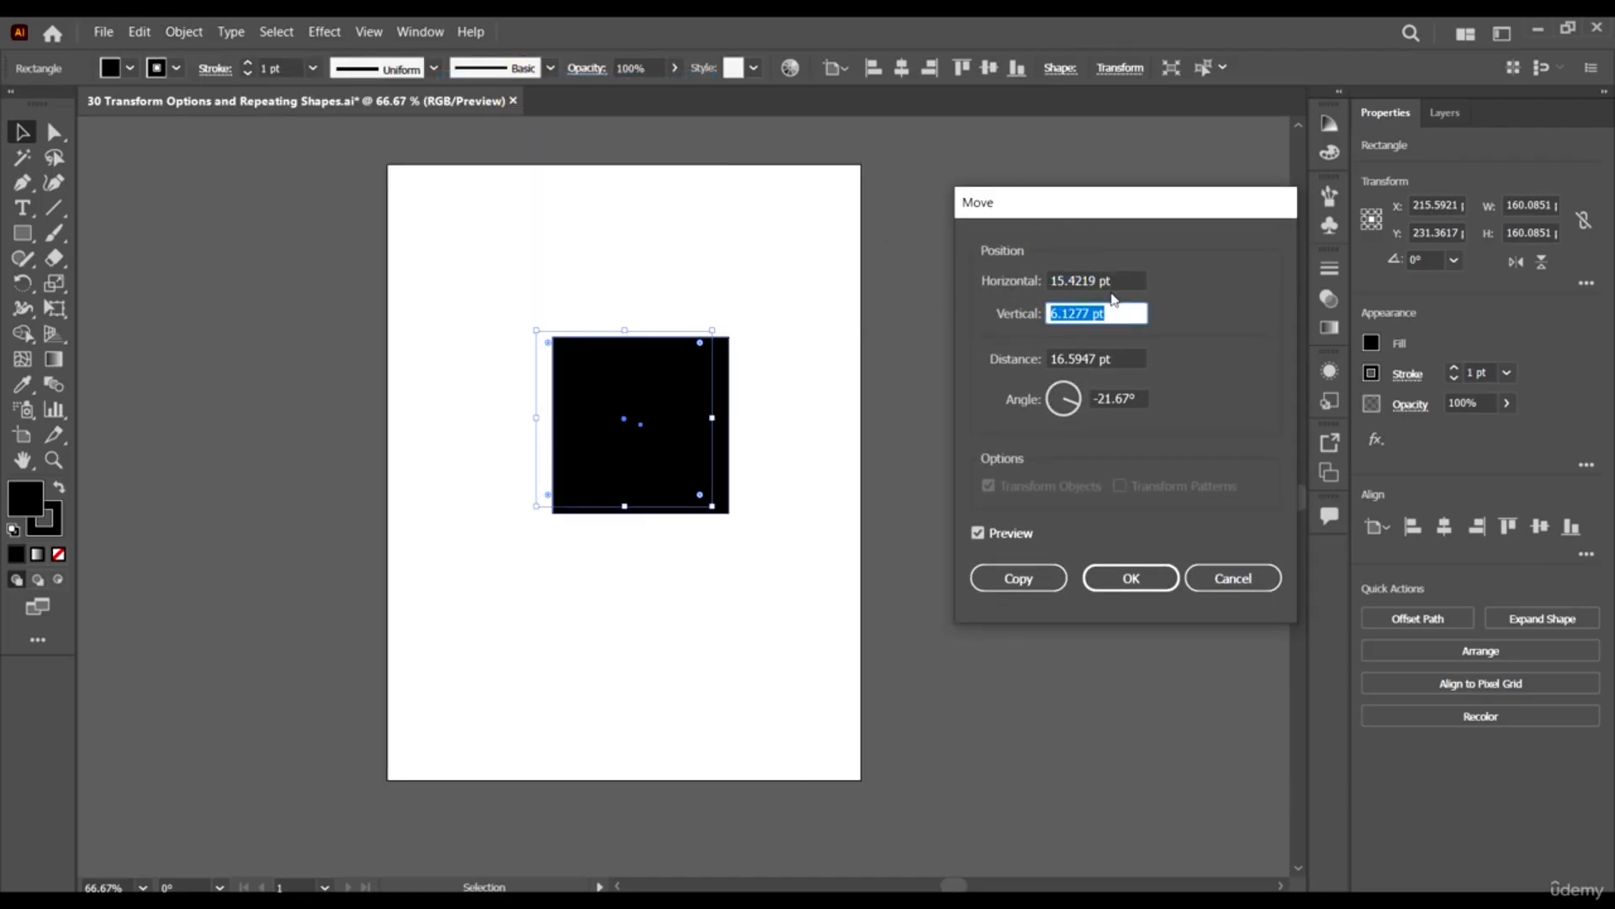
left_click(1108, 284)
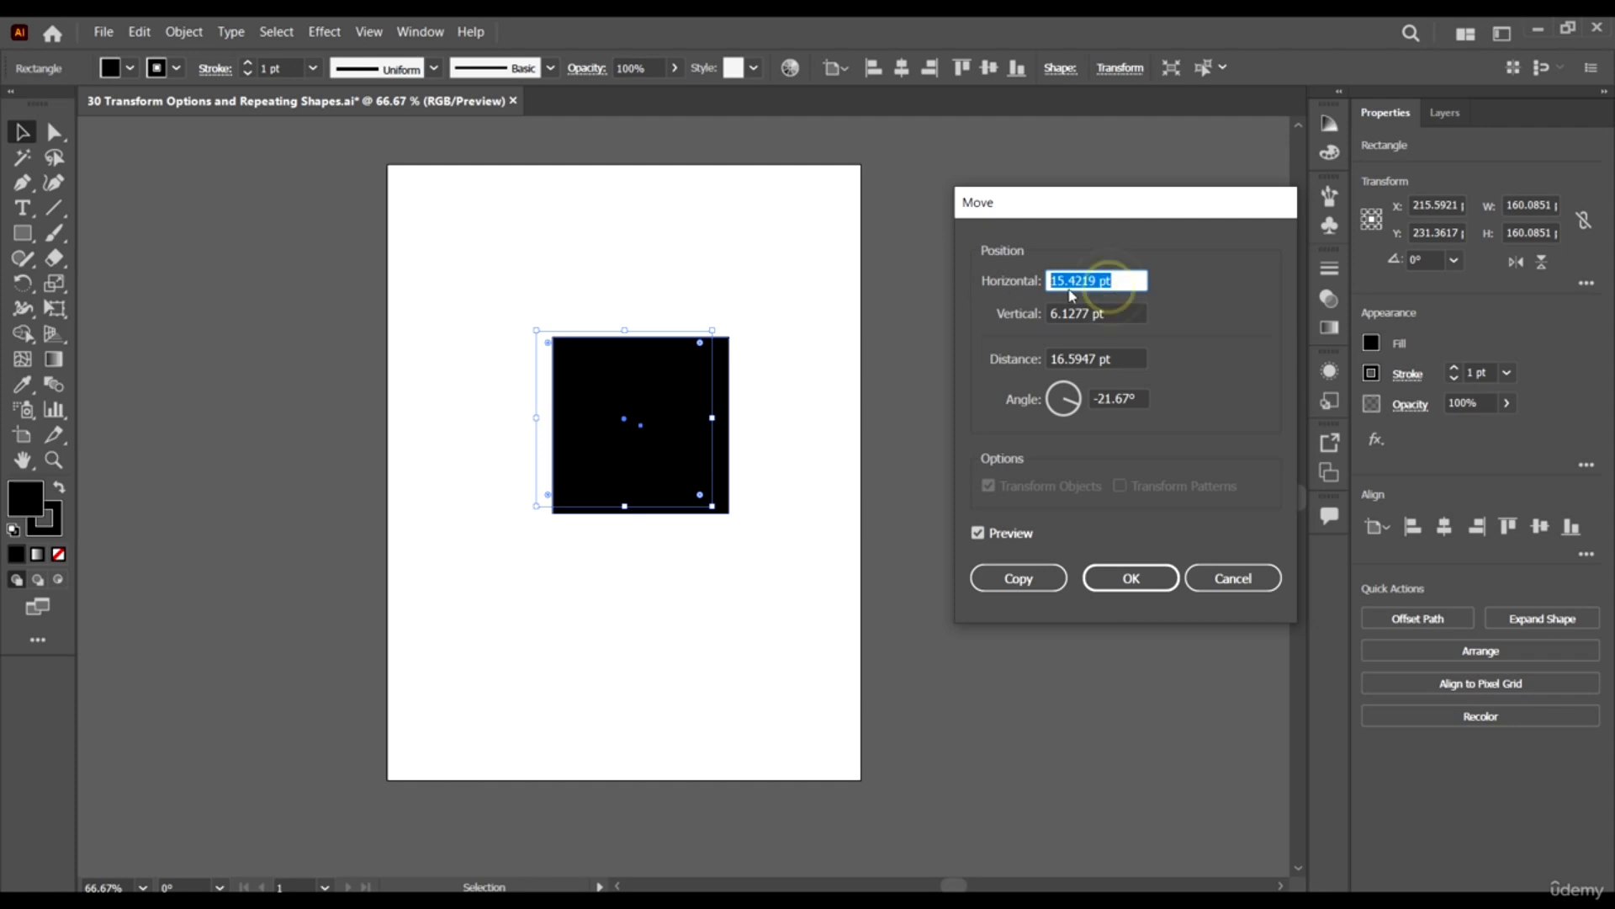
type("50")
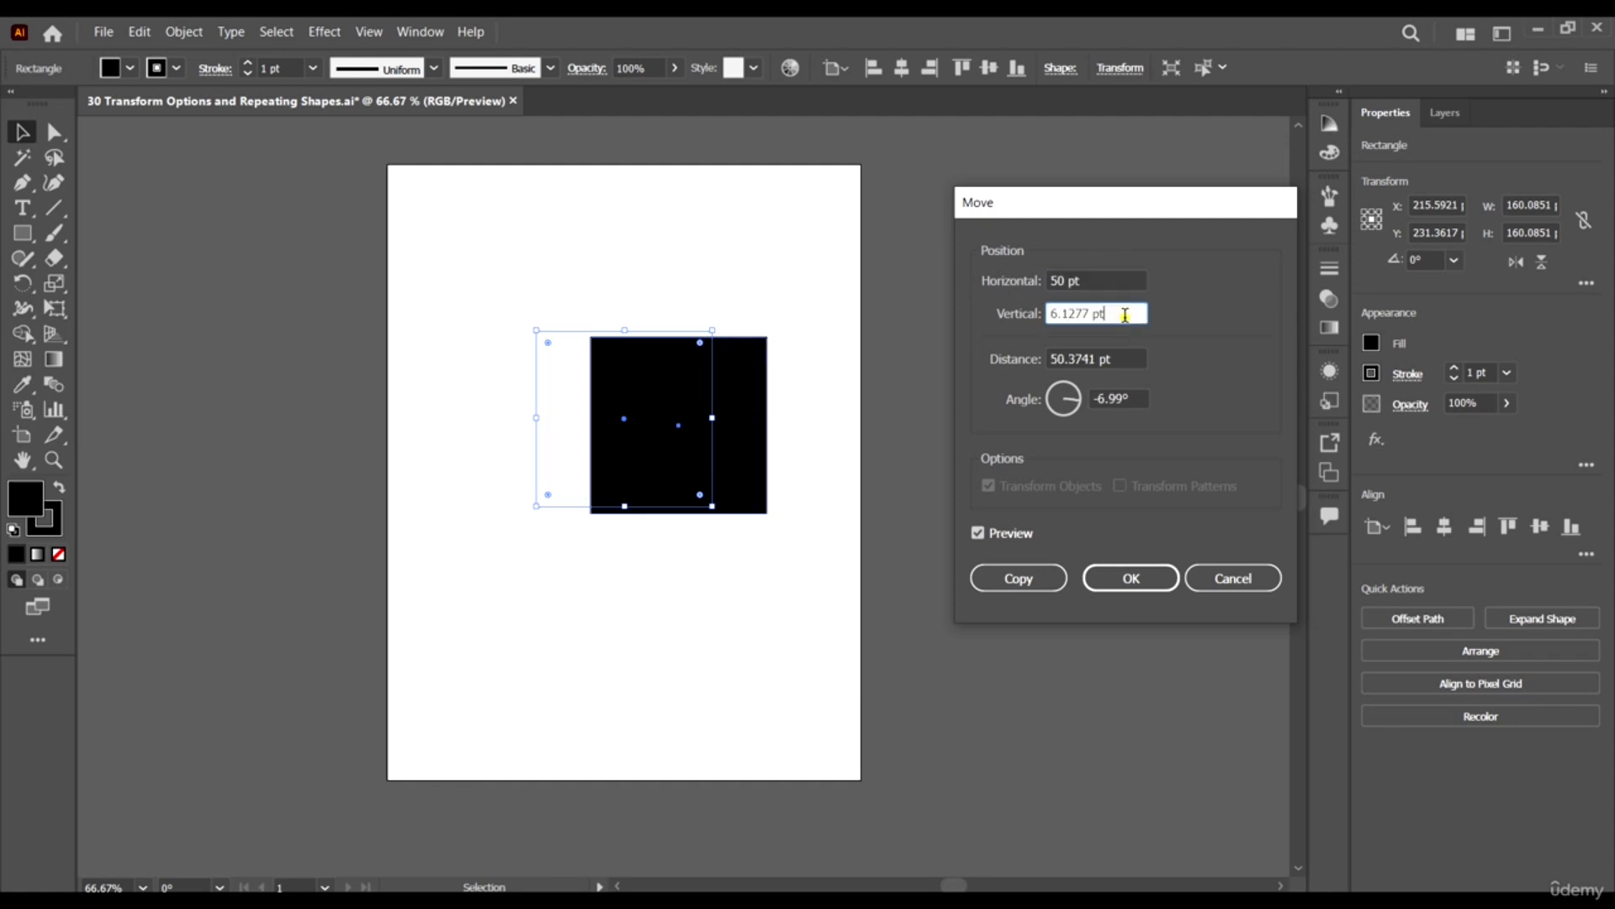
left_click(1128, 313)
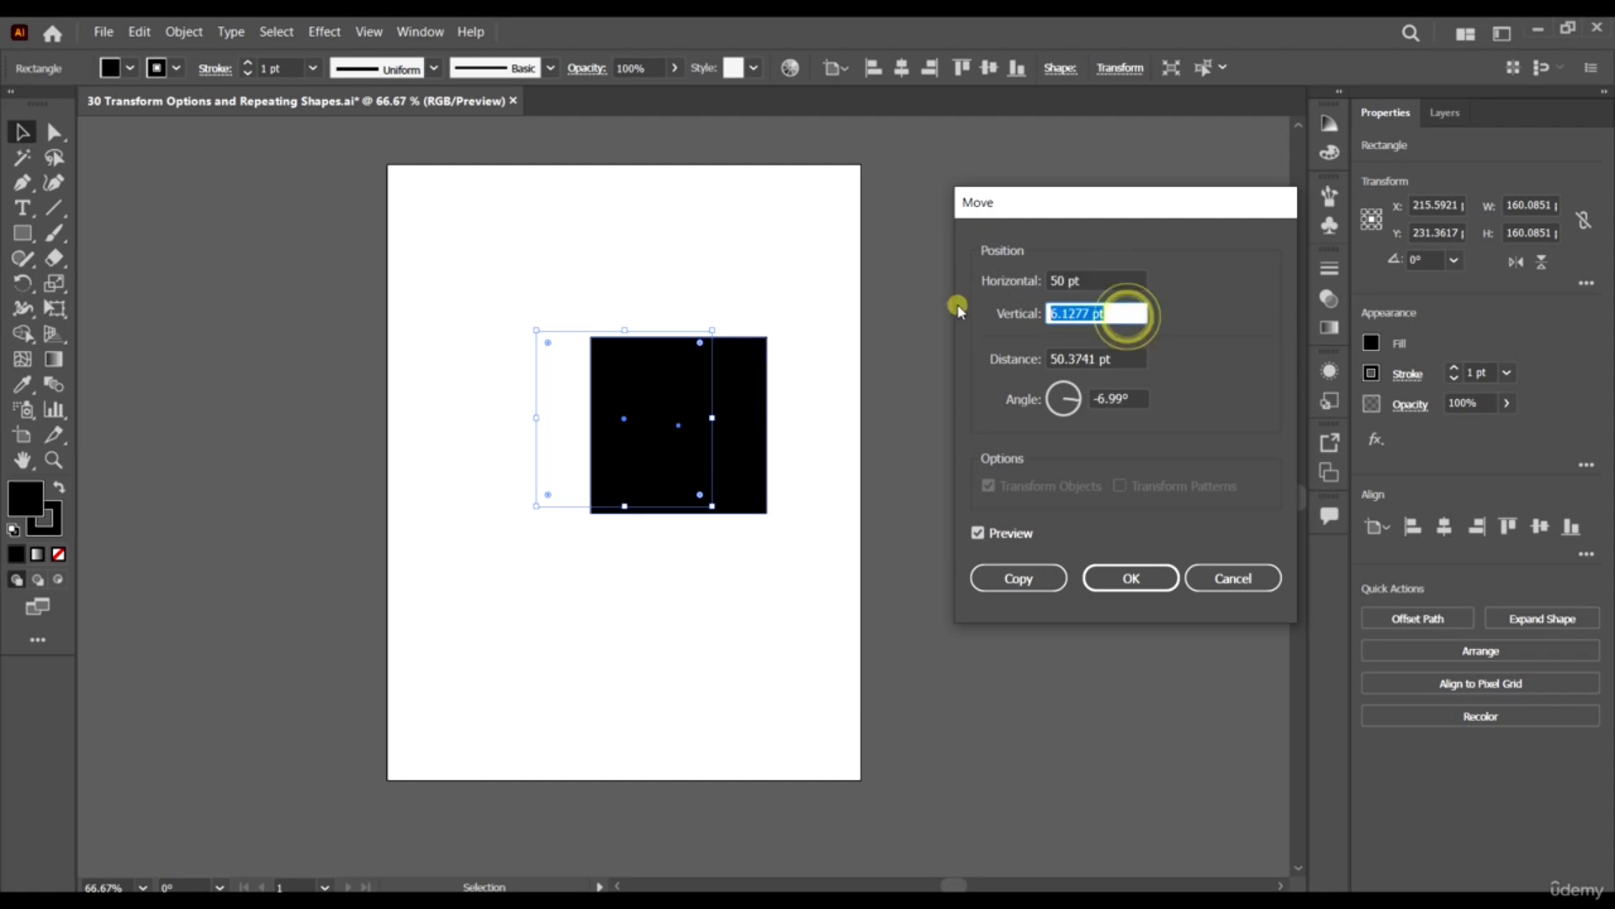
type("50")
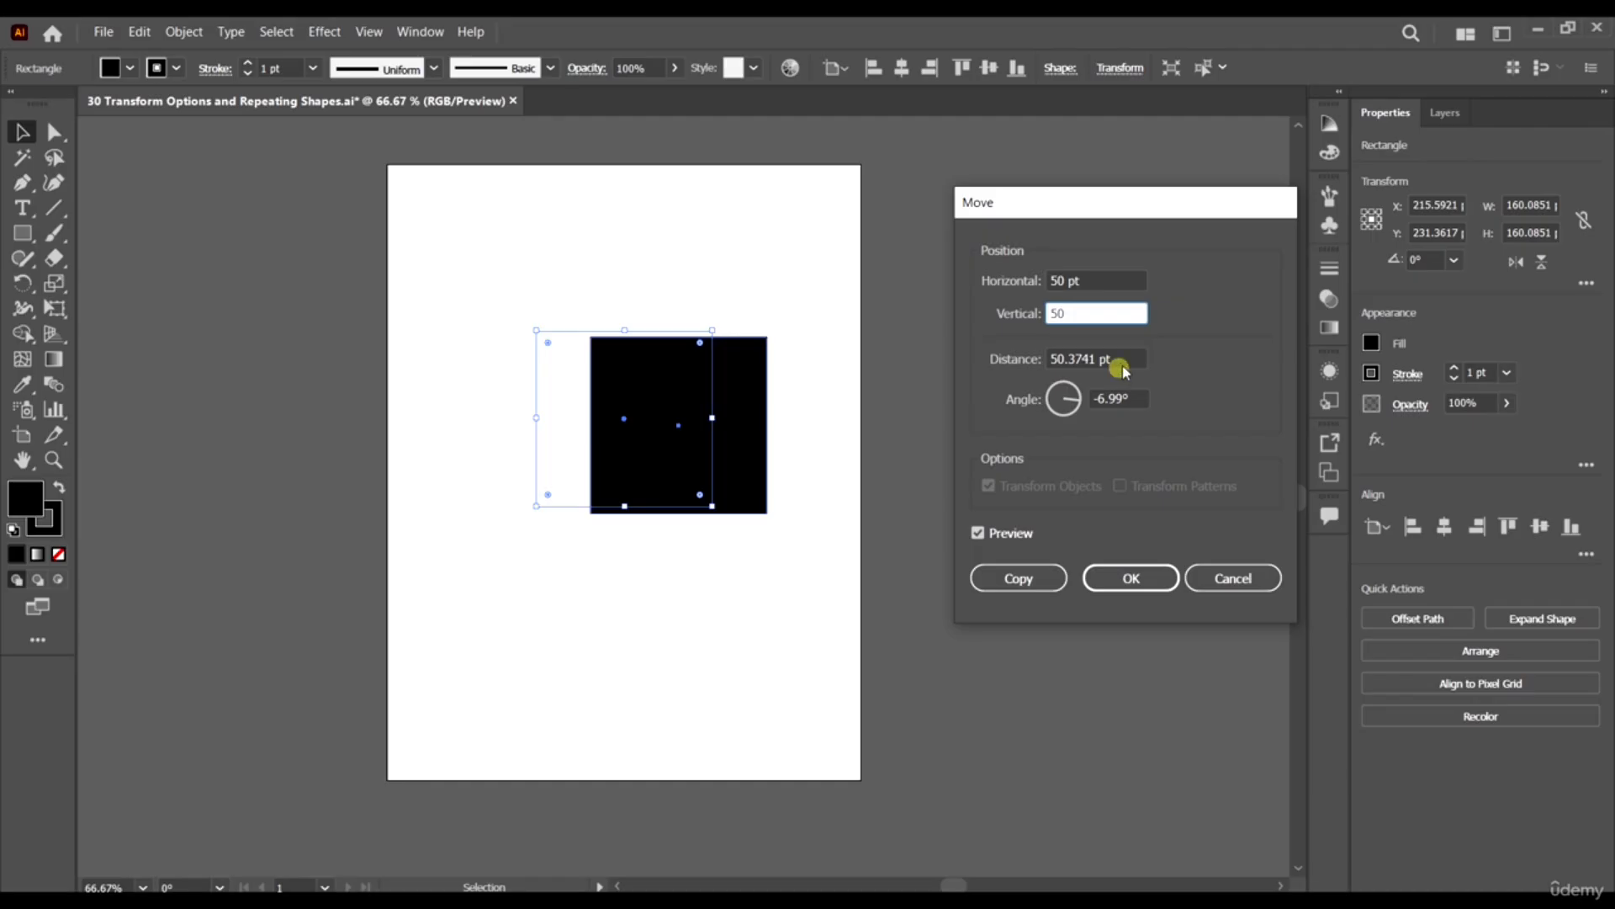
left_click(1121, 367)
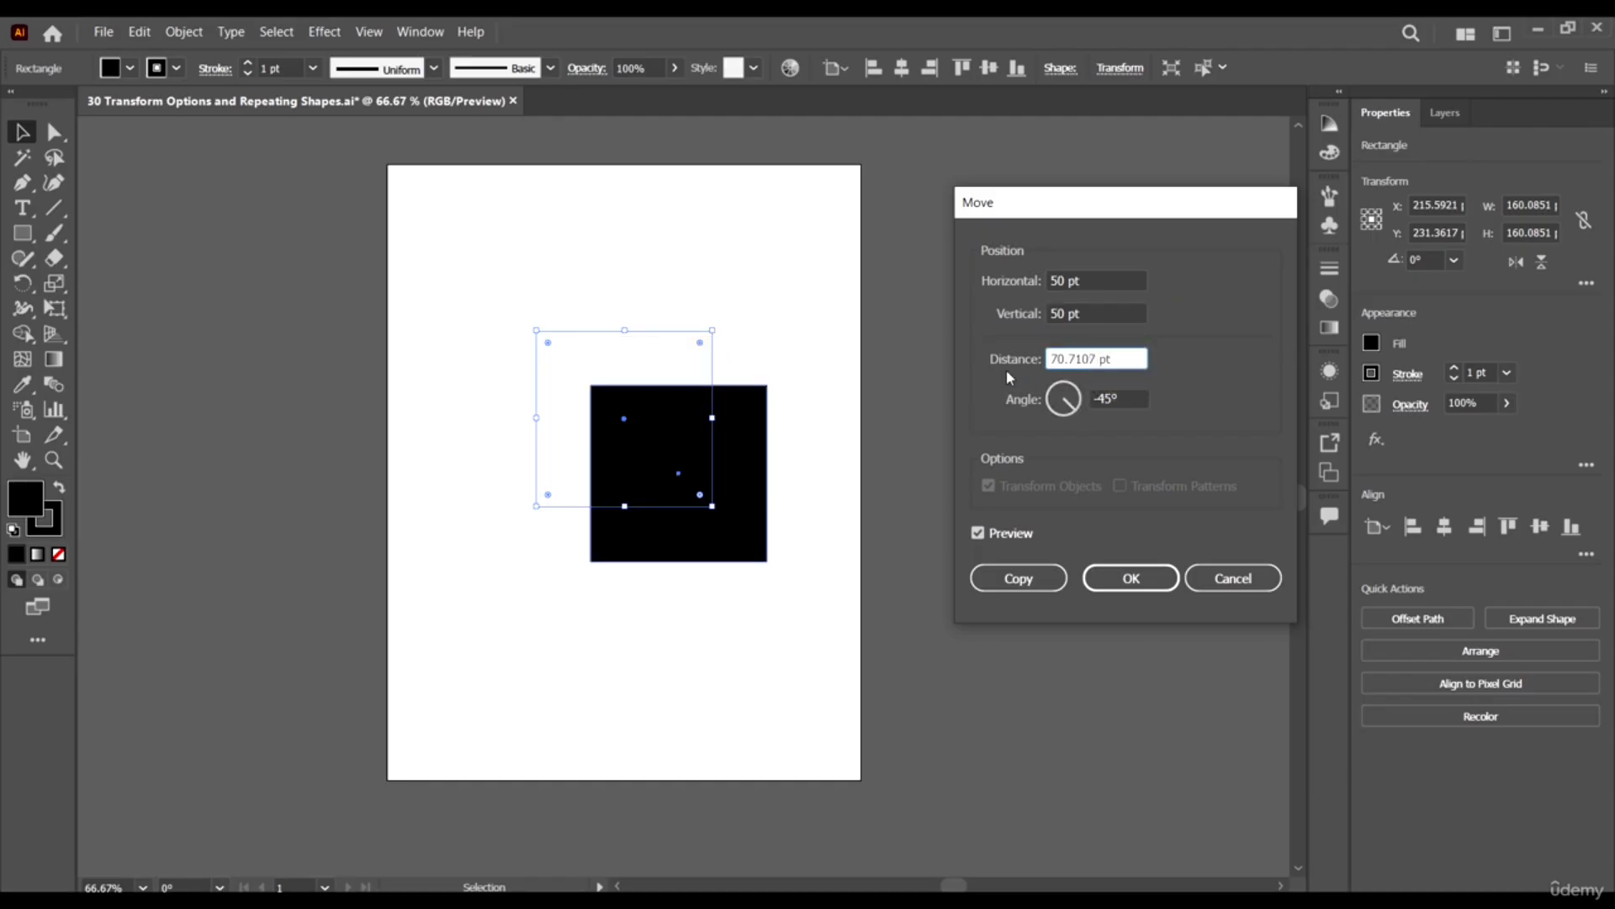
Try several directions for the square's move and set its angle to 108°.
left_click(1124, 351)
left_click(1074, 398)
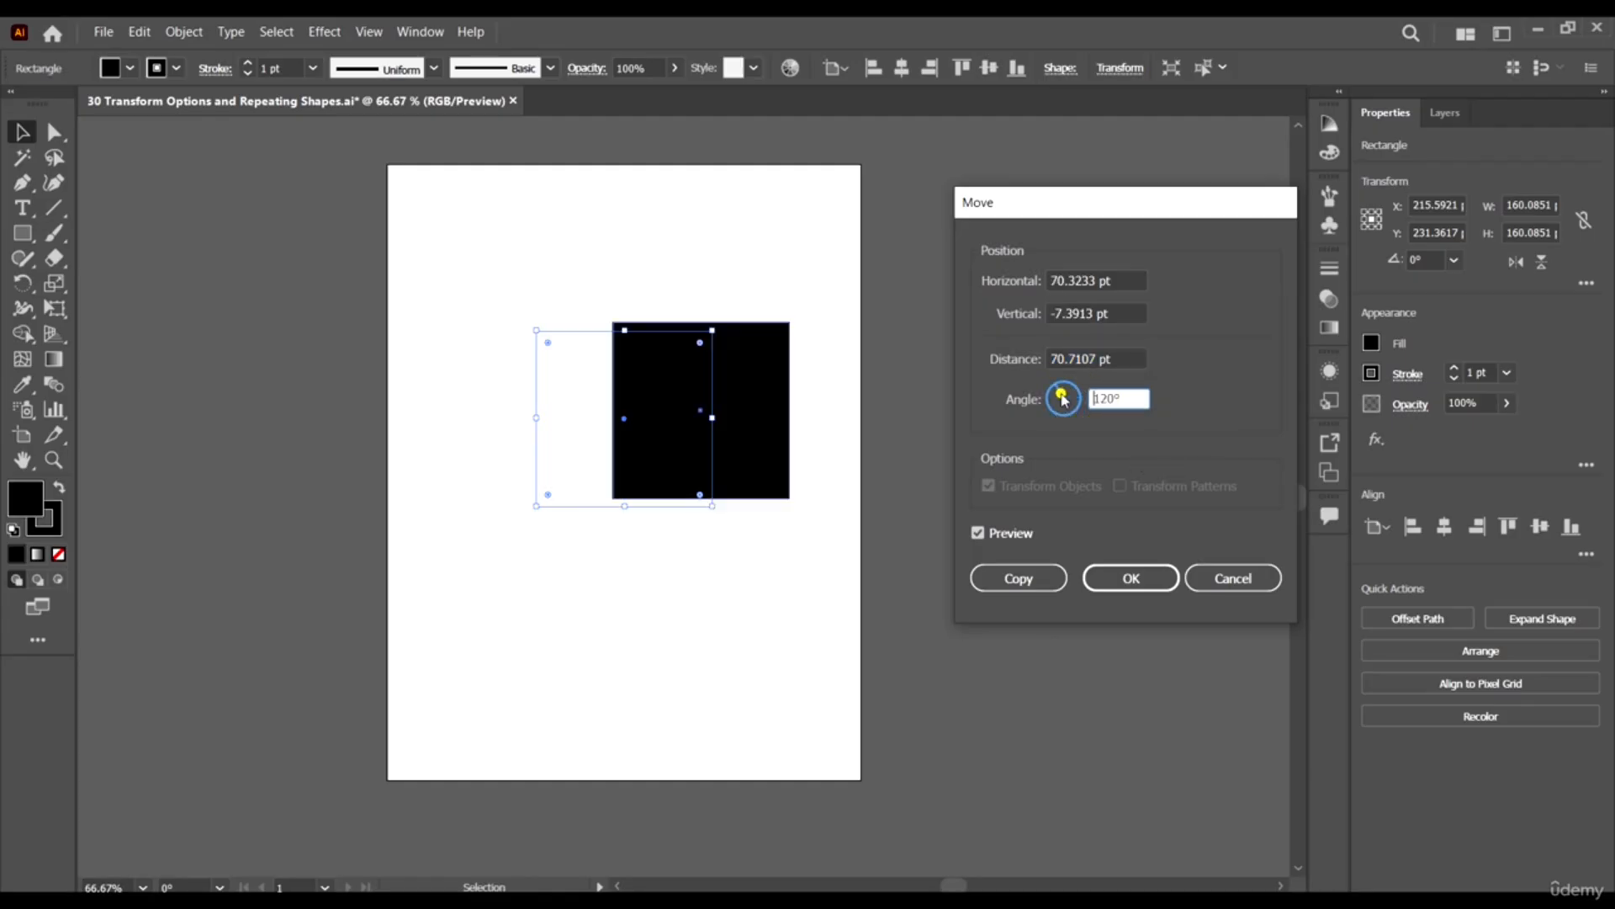
left_click(1060, 392)
left_click(1050, 398)
left_click(1062, 412)
left_click(1066, 413)
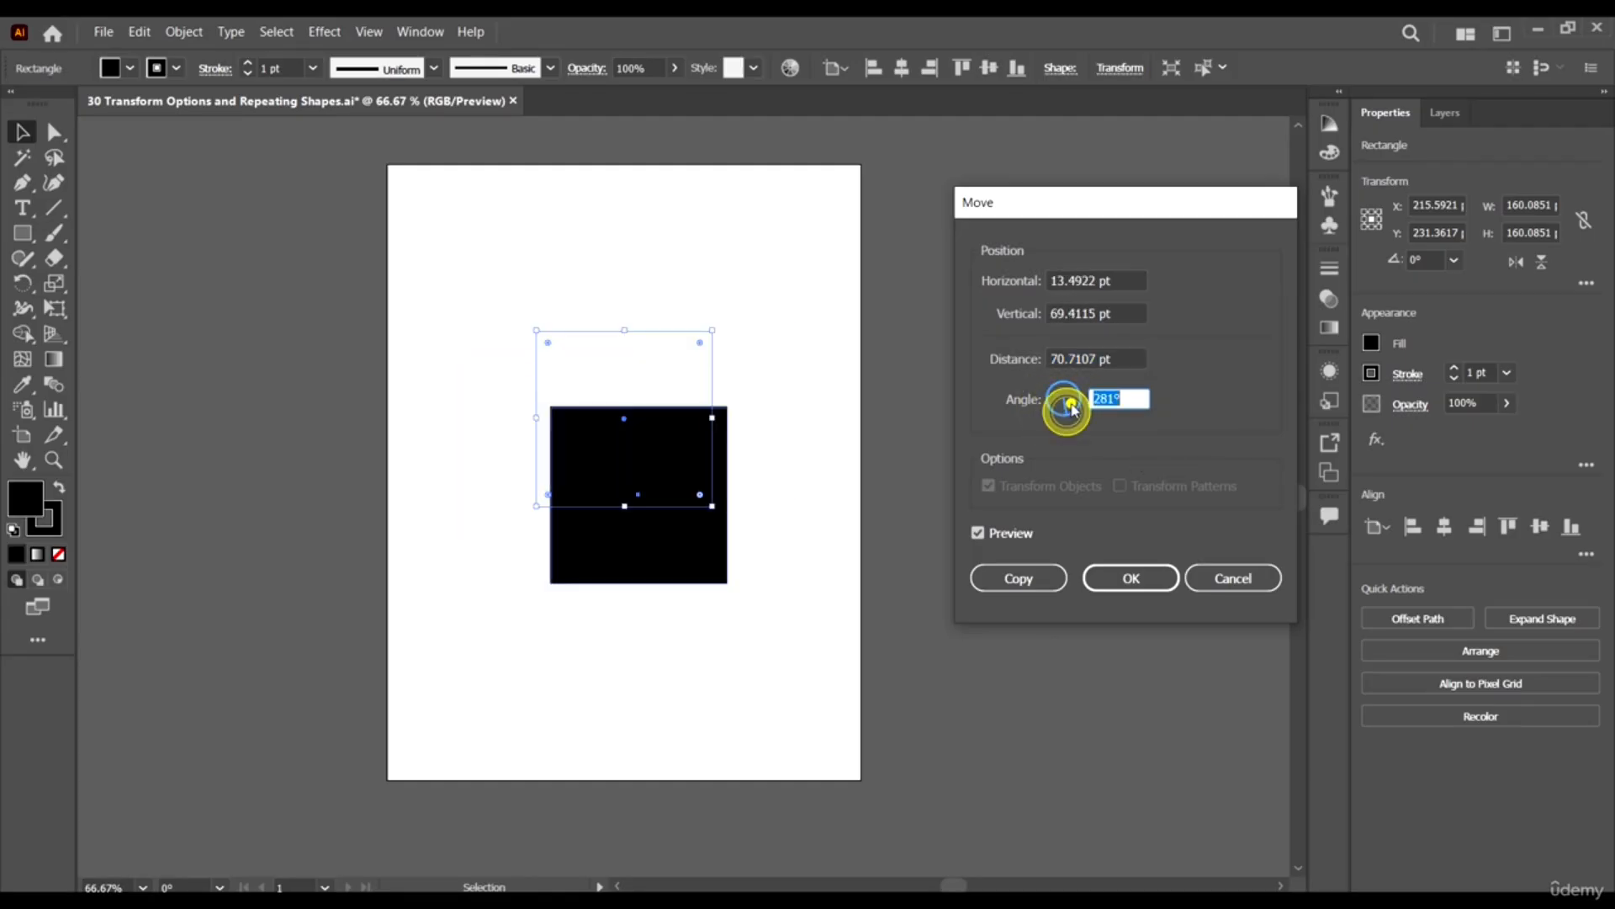
left_click(1073, 400)
left_click(1062, 392)
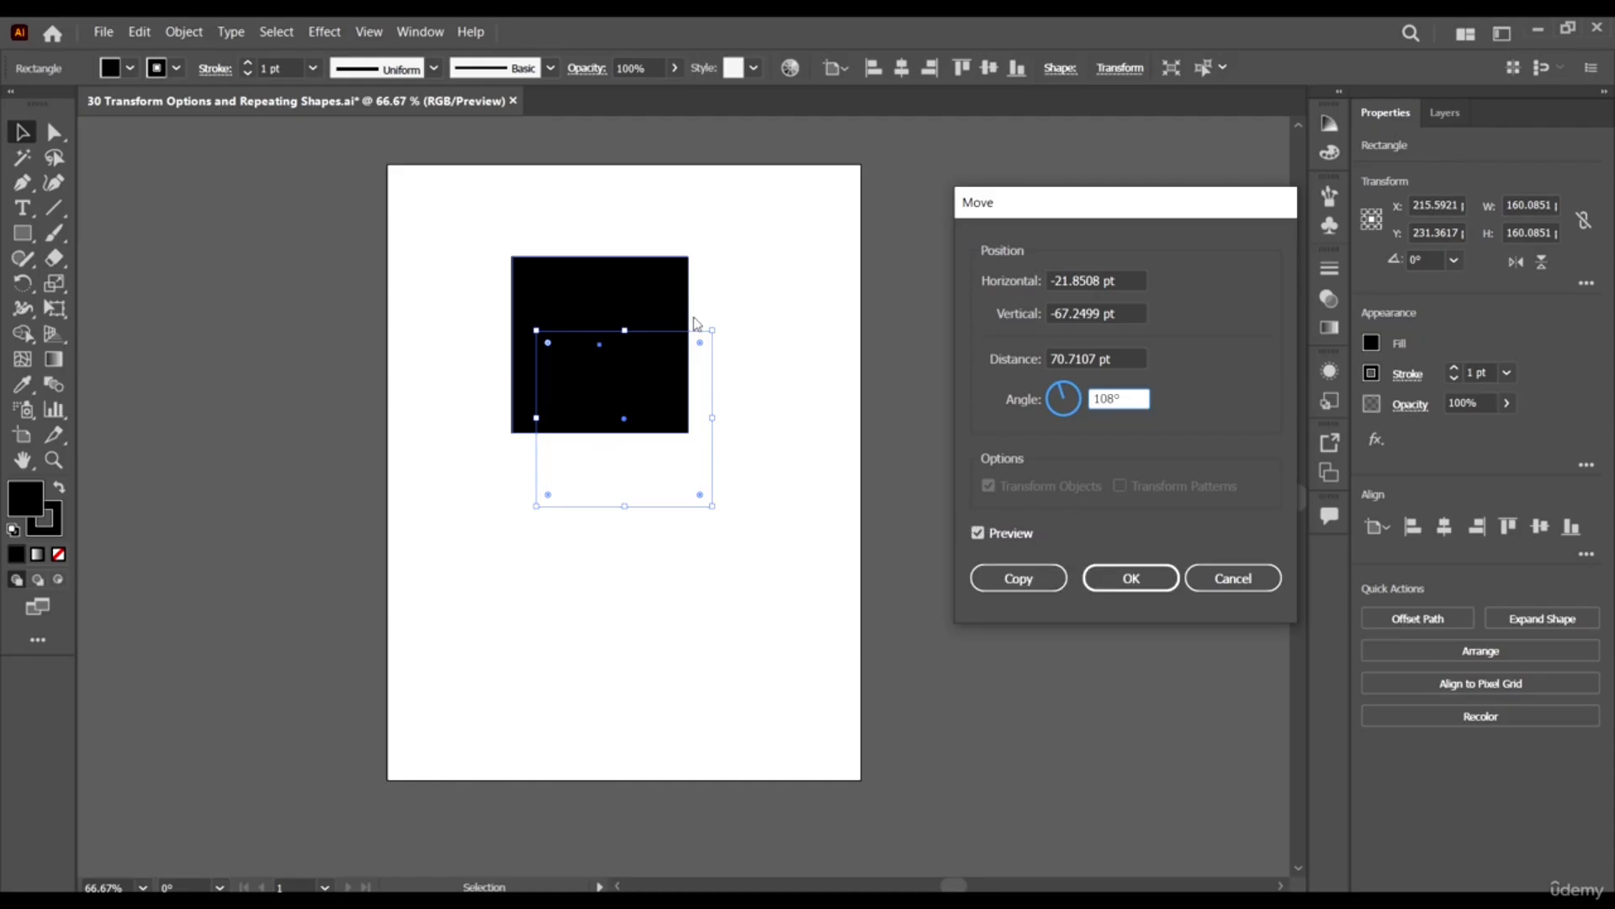
Create the moved square as a copy, keeping the original in place, and deselect it.
left_click_drag(1140, 213, 1165, 177)
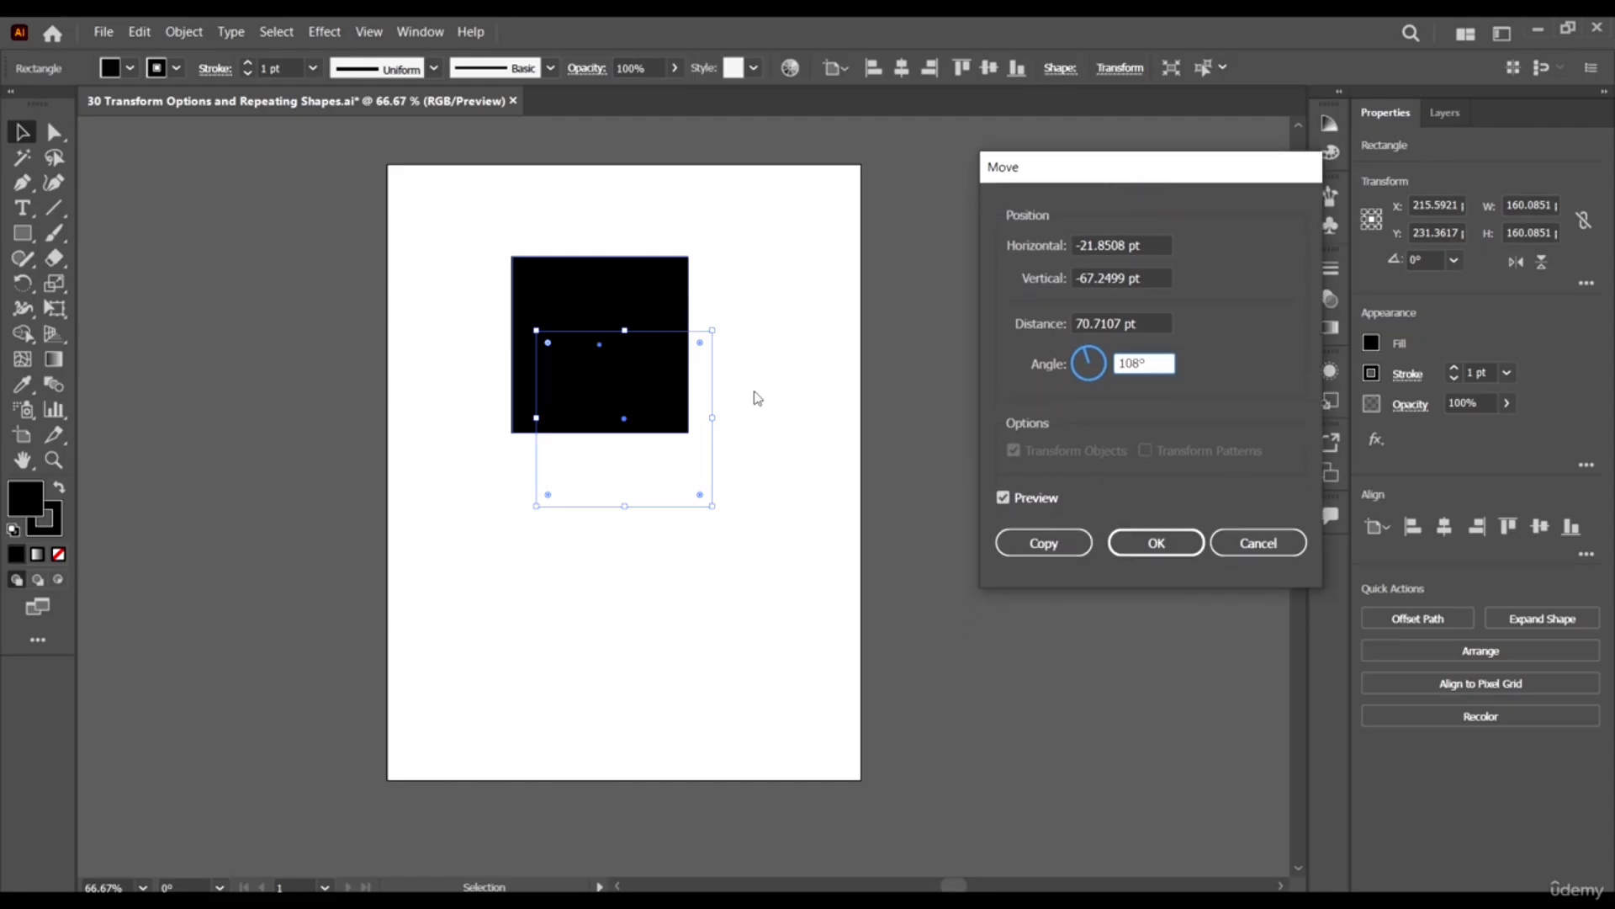
left_click_drag(1047, 169, 1012, 169)
left_click(1102, 246)
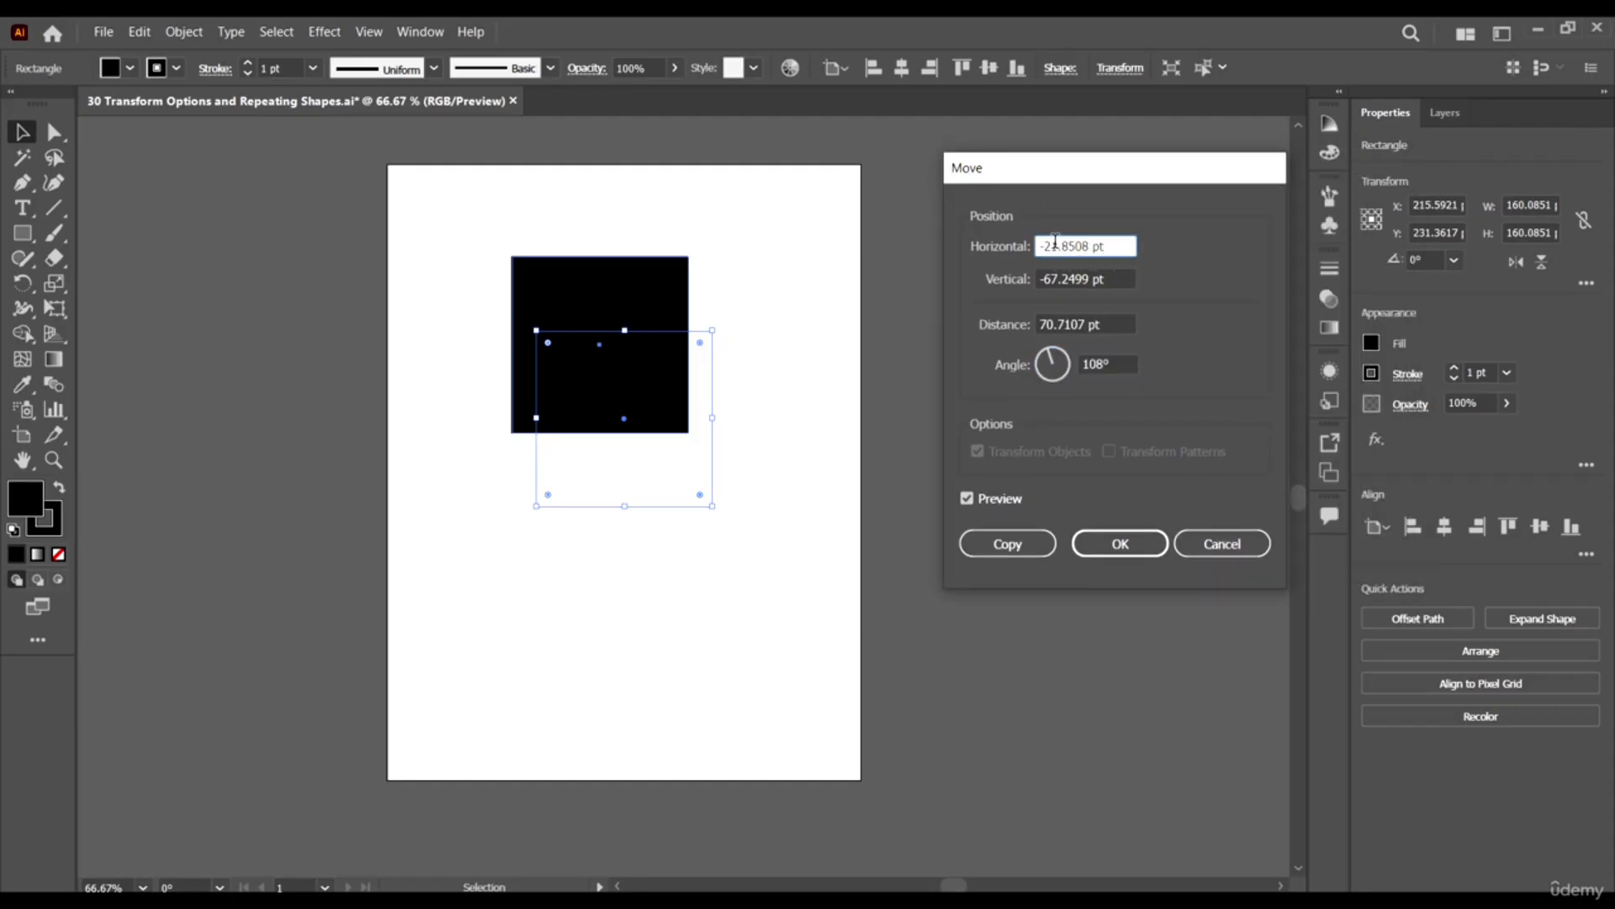
left_click_drag(1059, 245, 1105, 247)
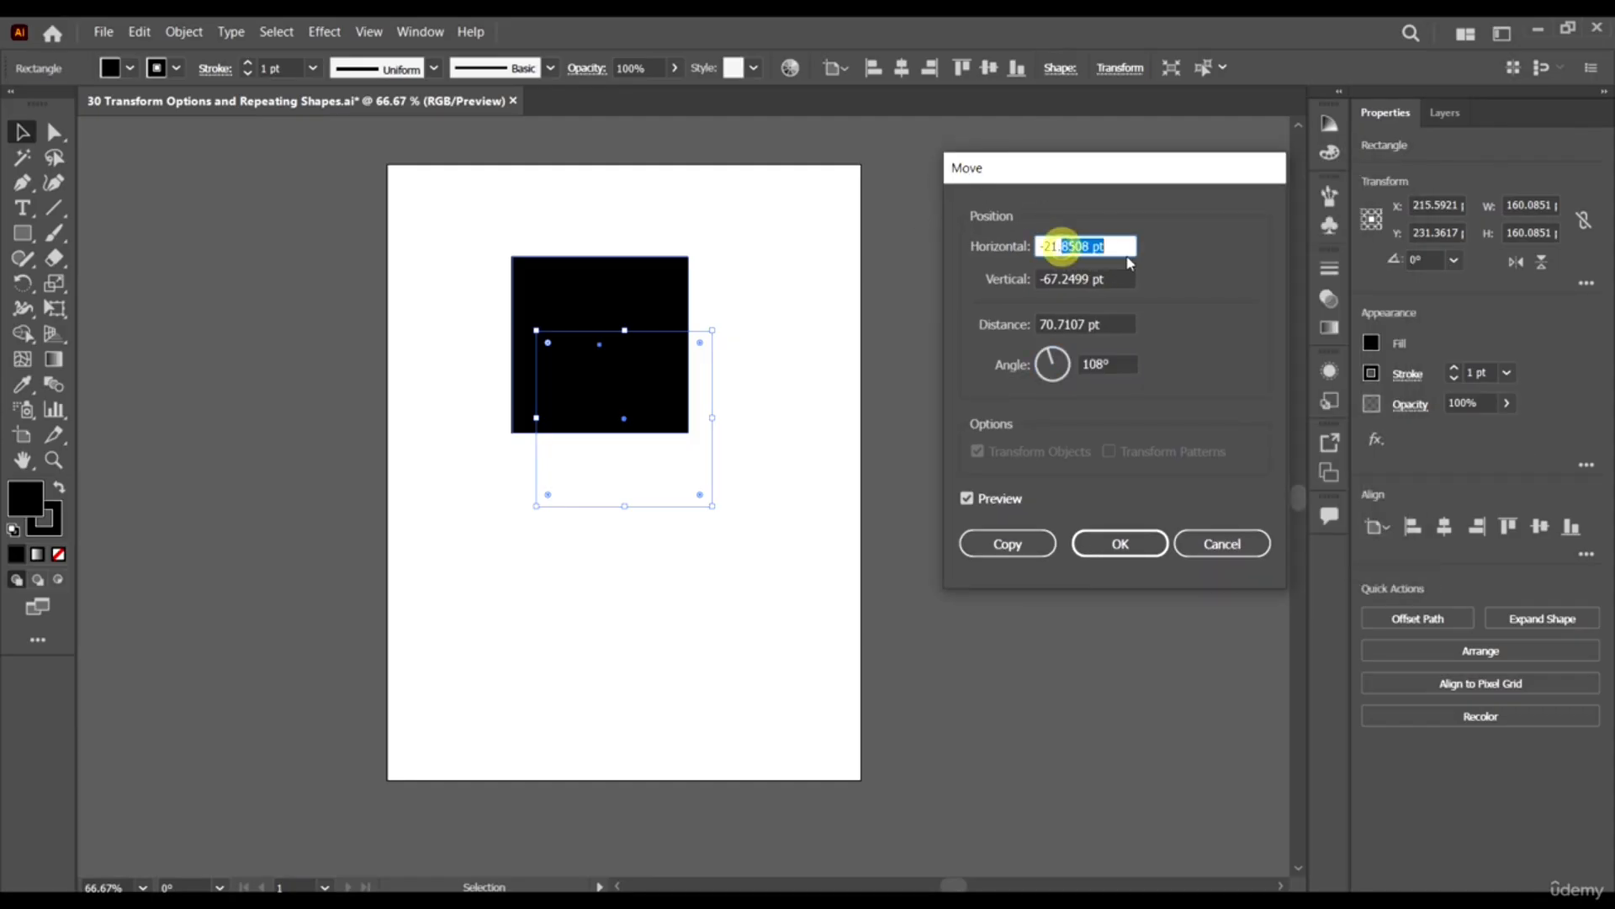
left_click(1007, 544)
left_click(902, 437)
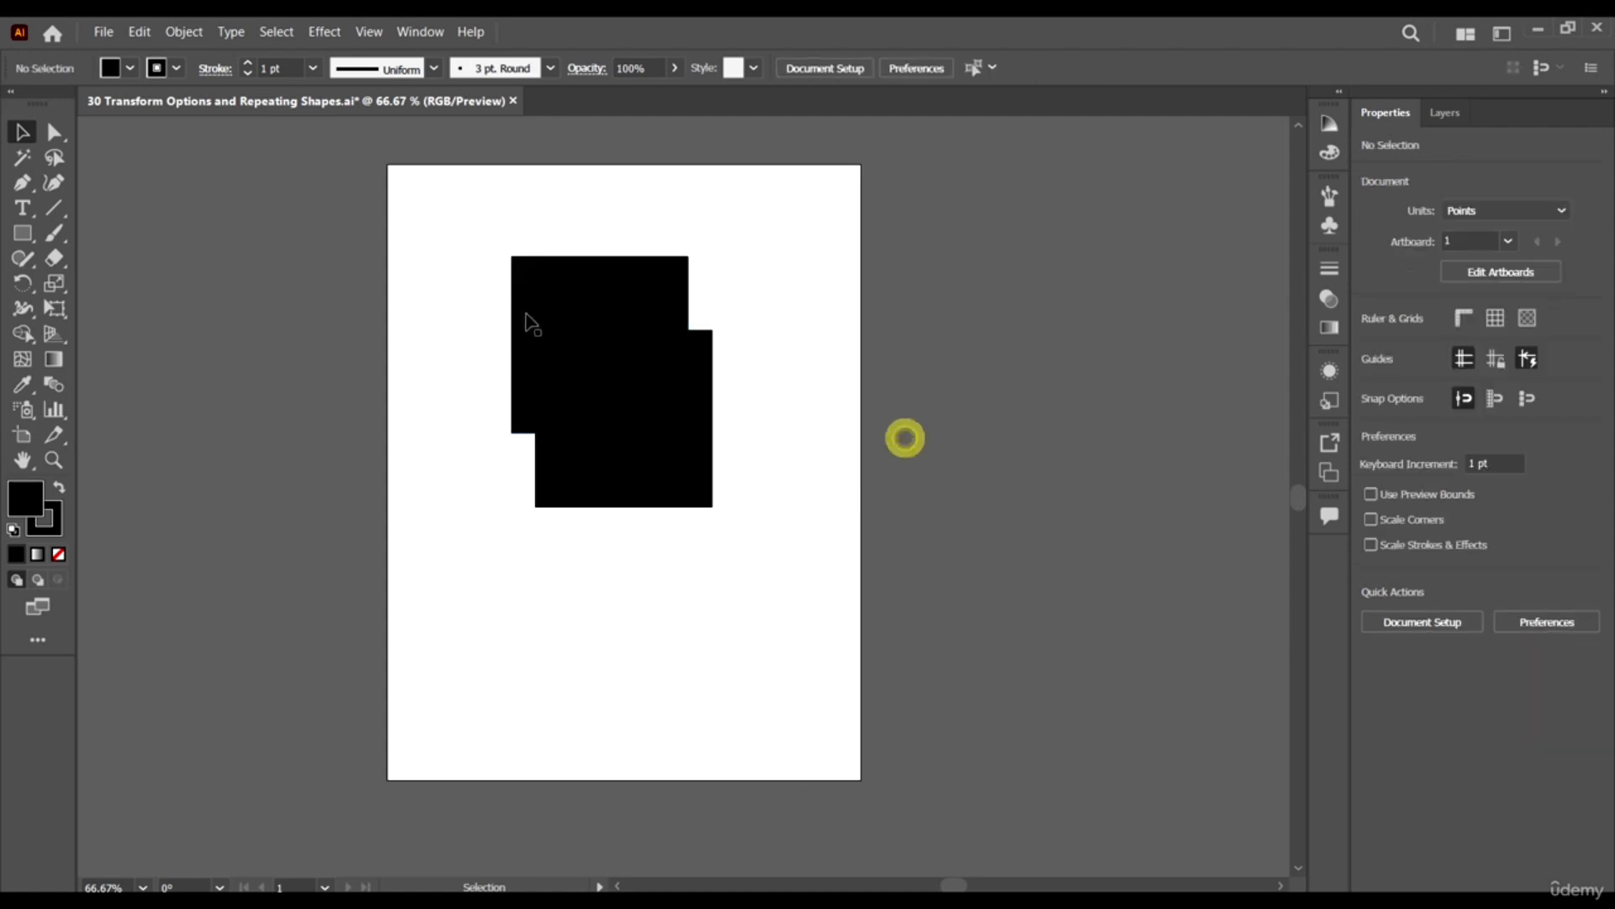
Pull the copied square away from the original, delete it, and select the original square.
left_click_drag(562, 304, 421, 376)
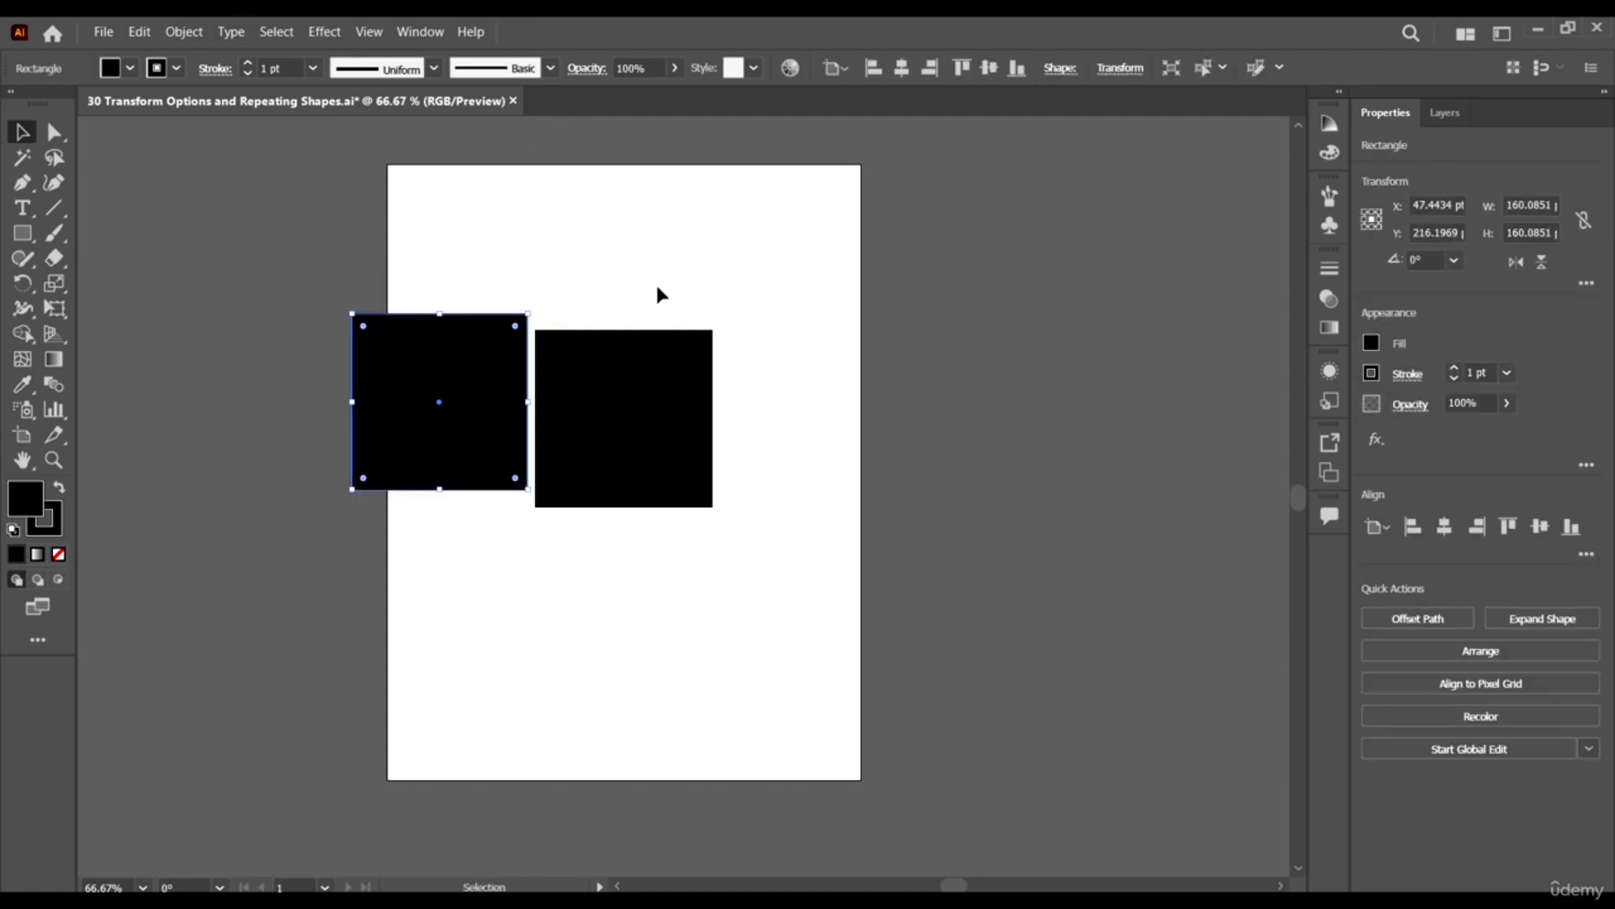
key("Delete")
left_click(671, 388)
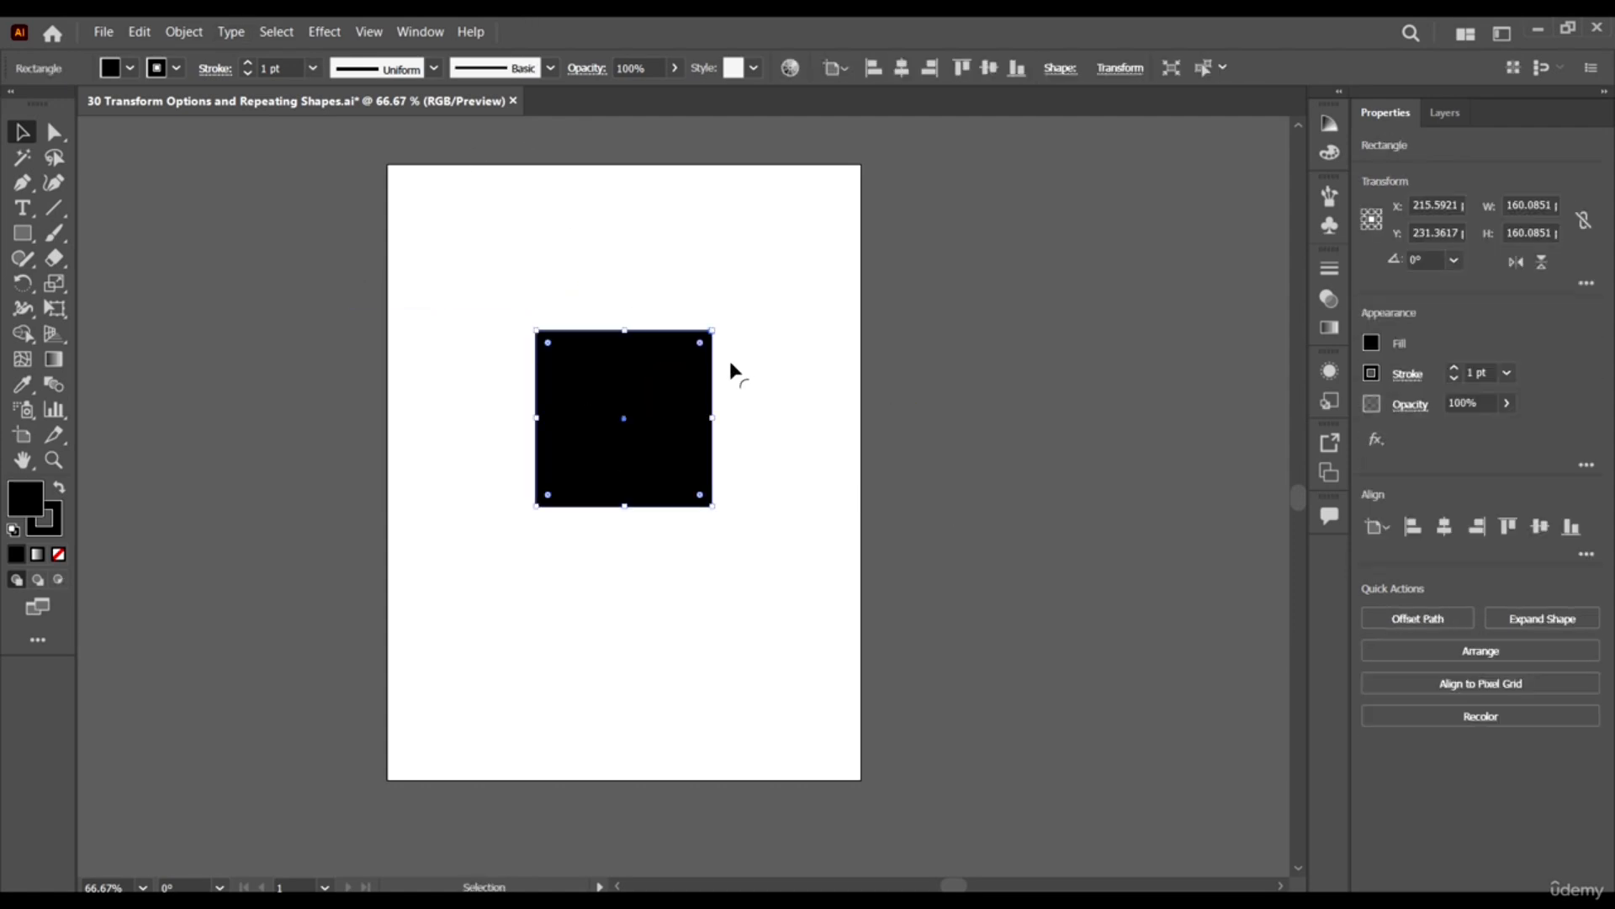
Examine the Transform Each options for the square and close them without applying anything.
left_click(190, 34)
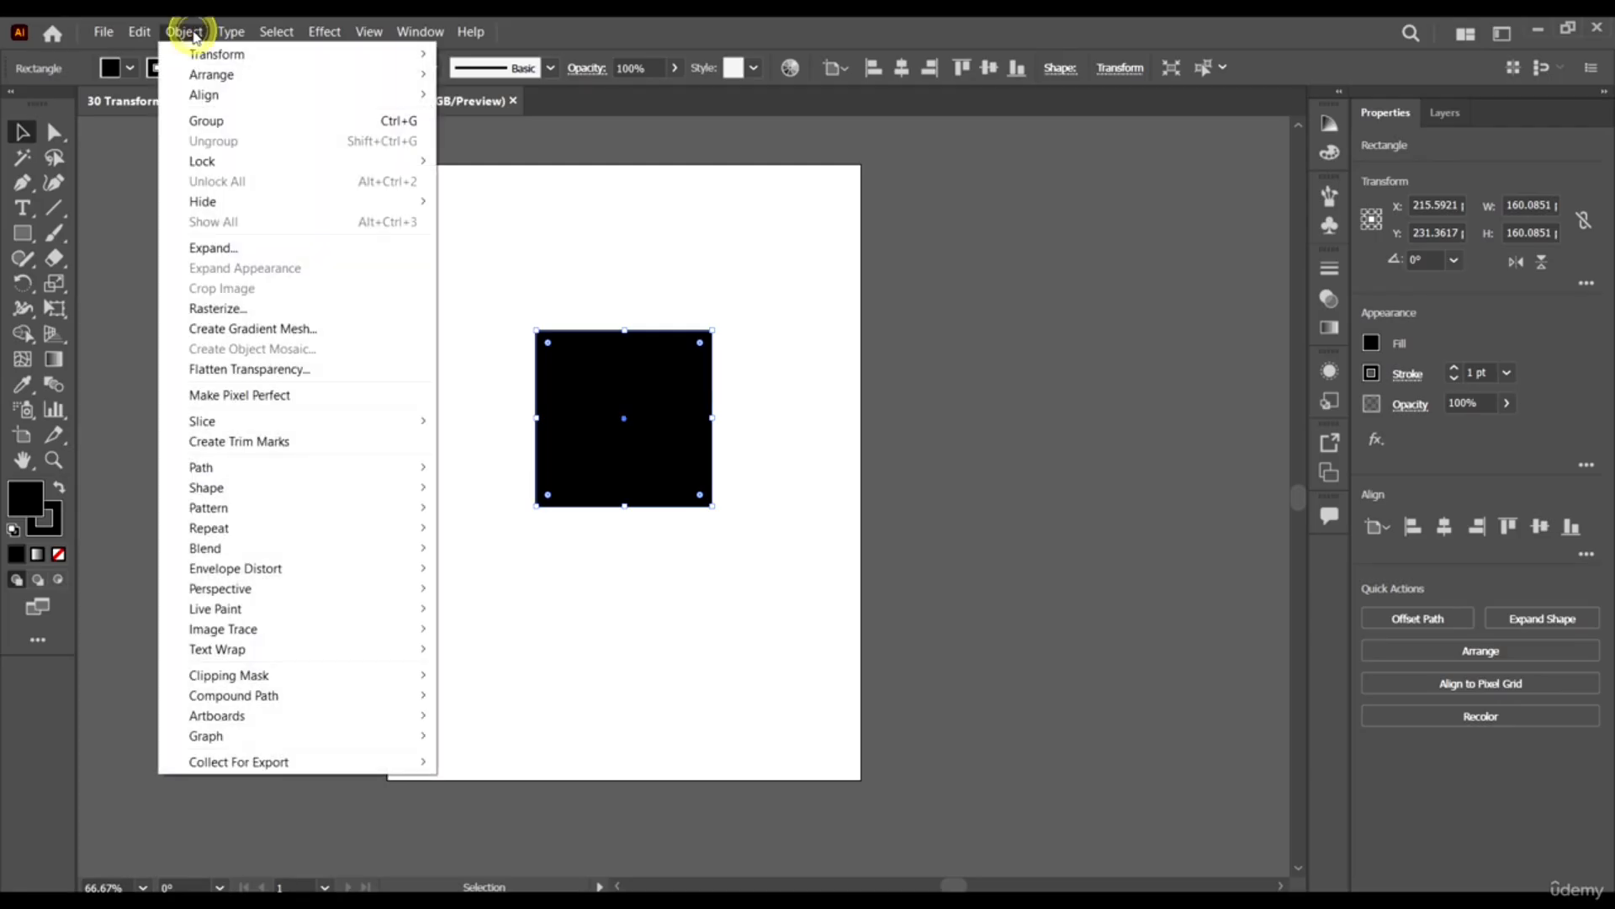
mouse_move(228, 59)
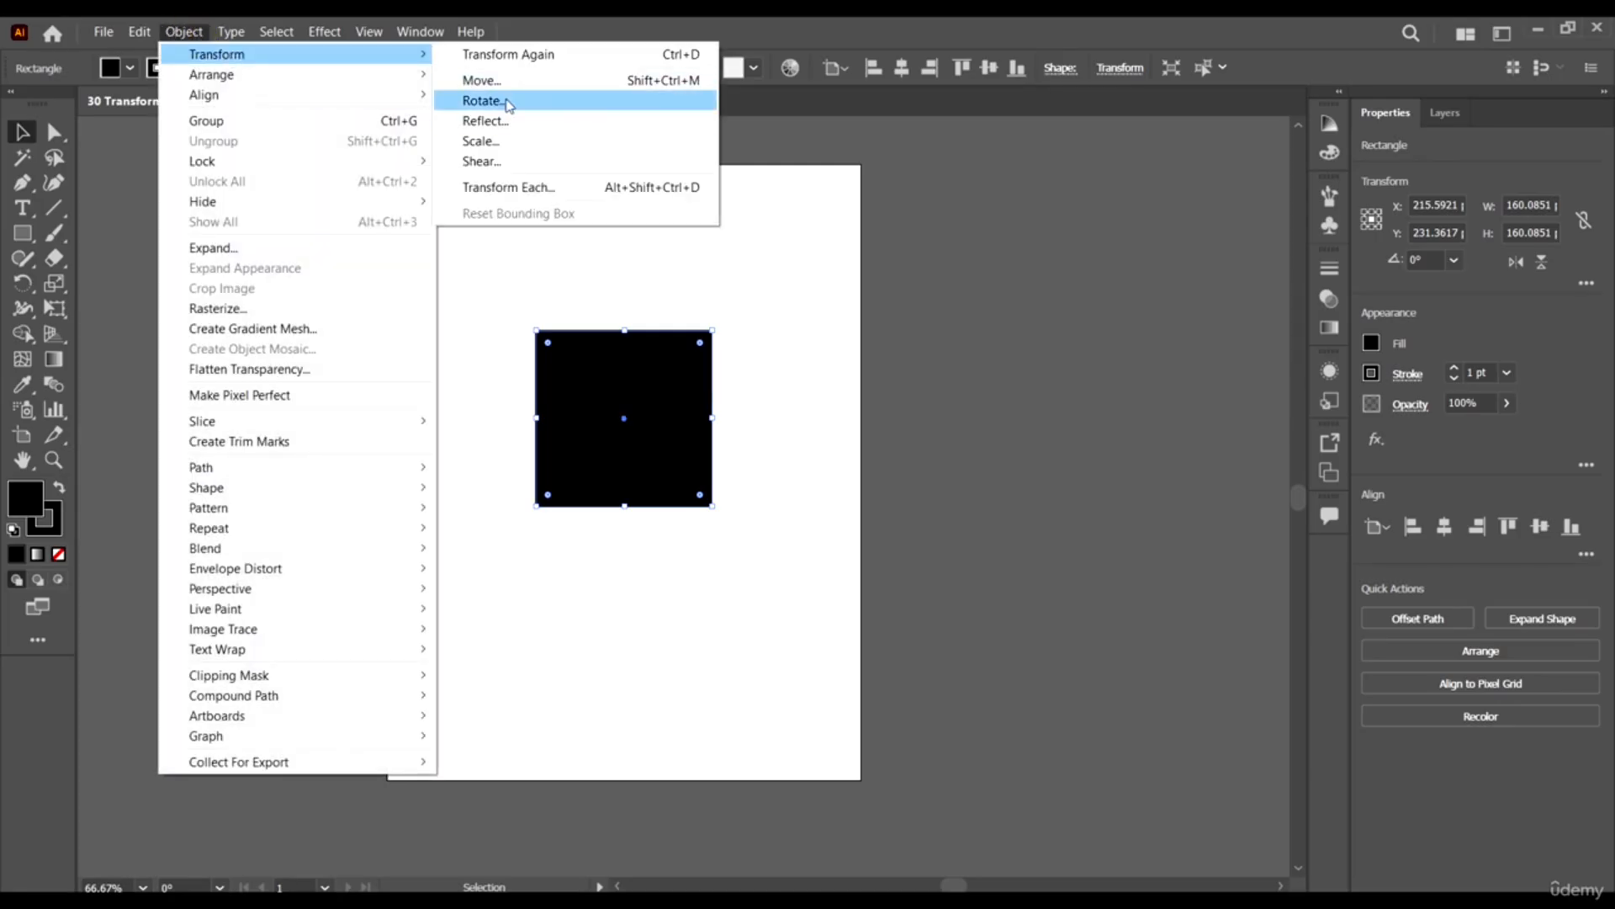
left_click(539, 188)
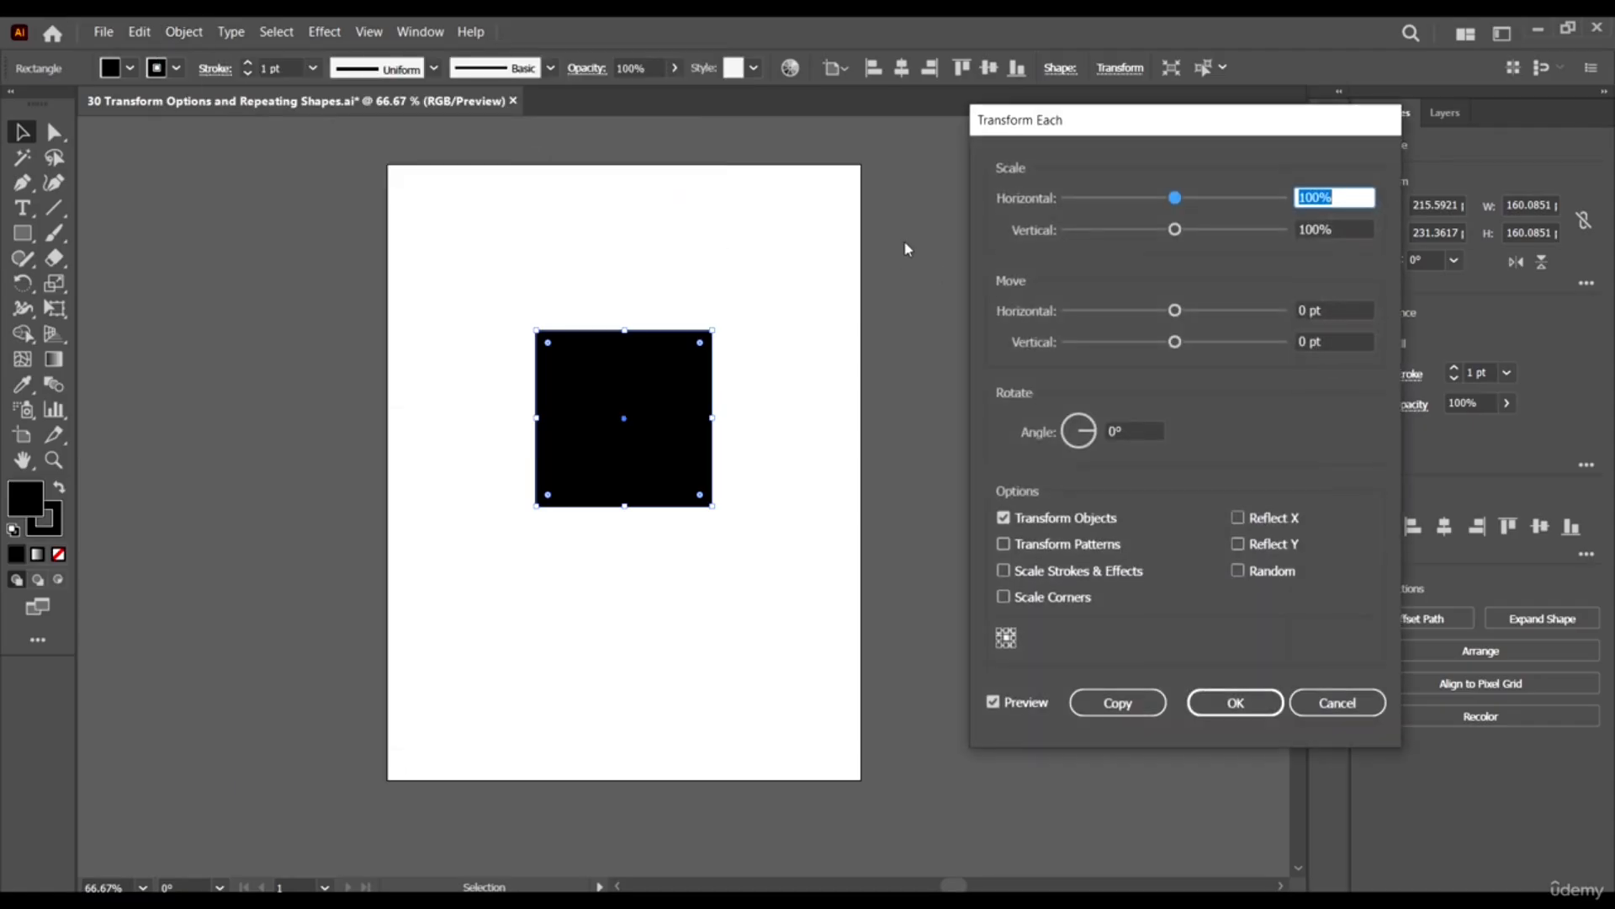
left_click_drag(1138, 135, 1115, 138)
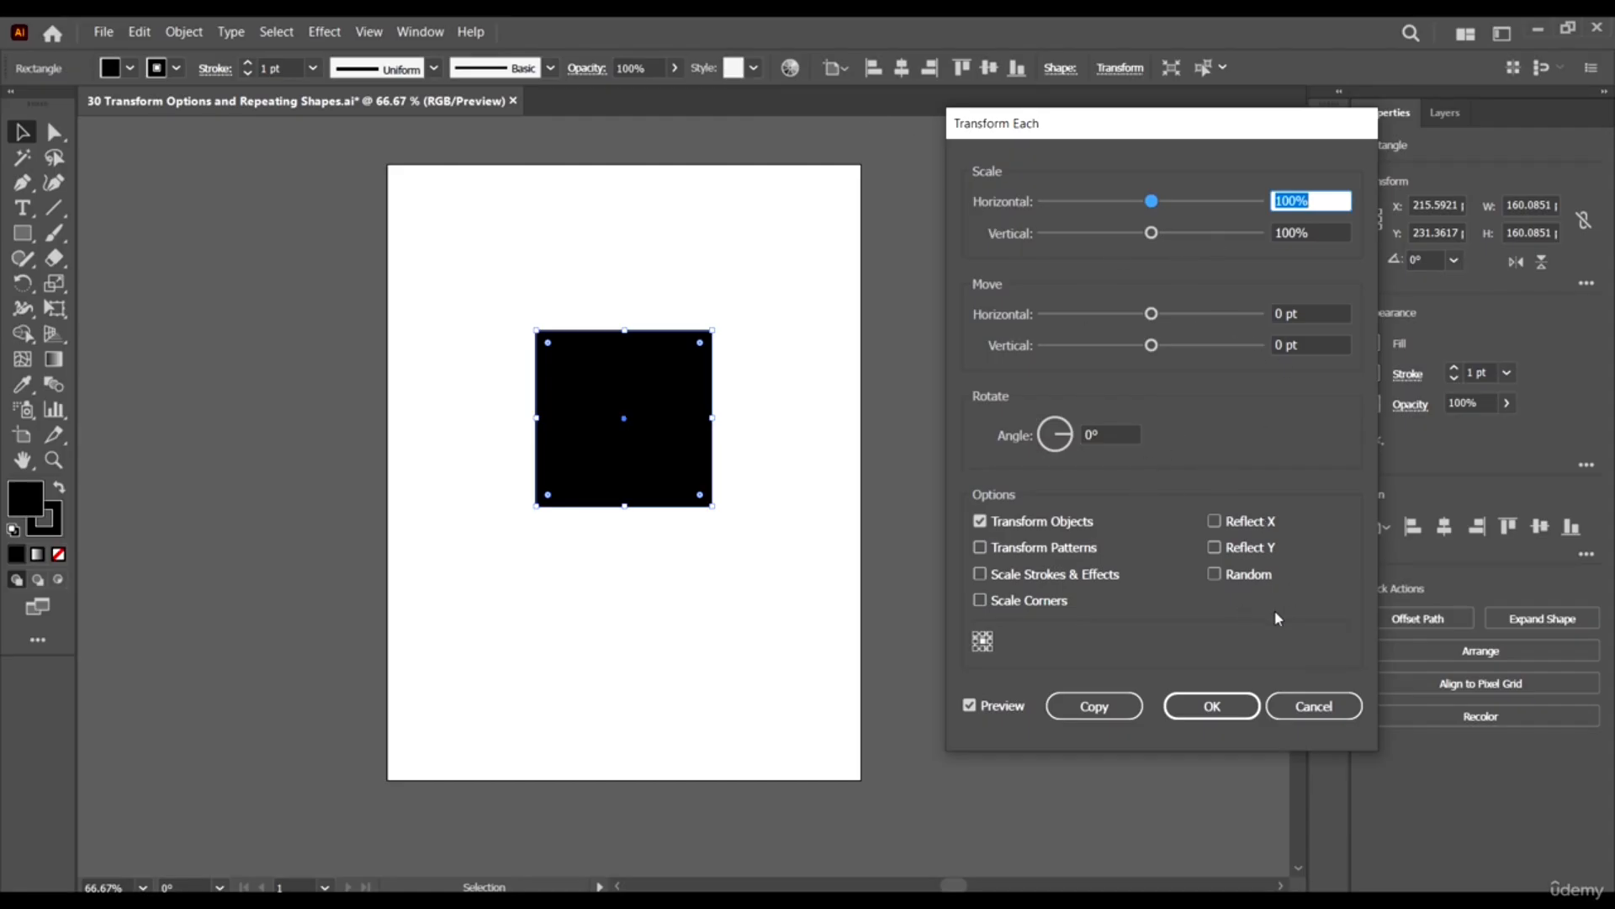
left_click(1316, 703)
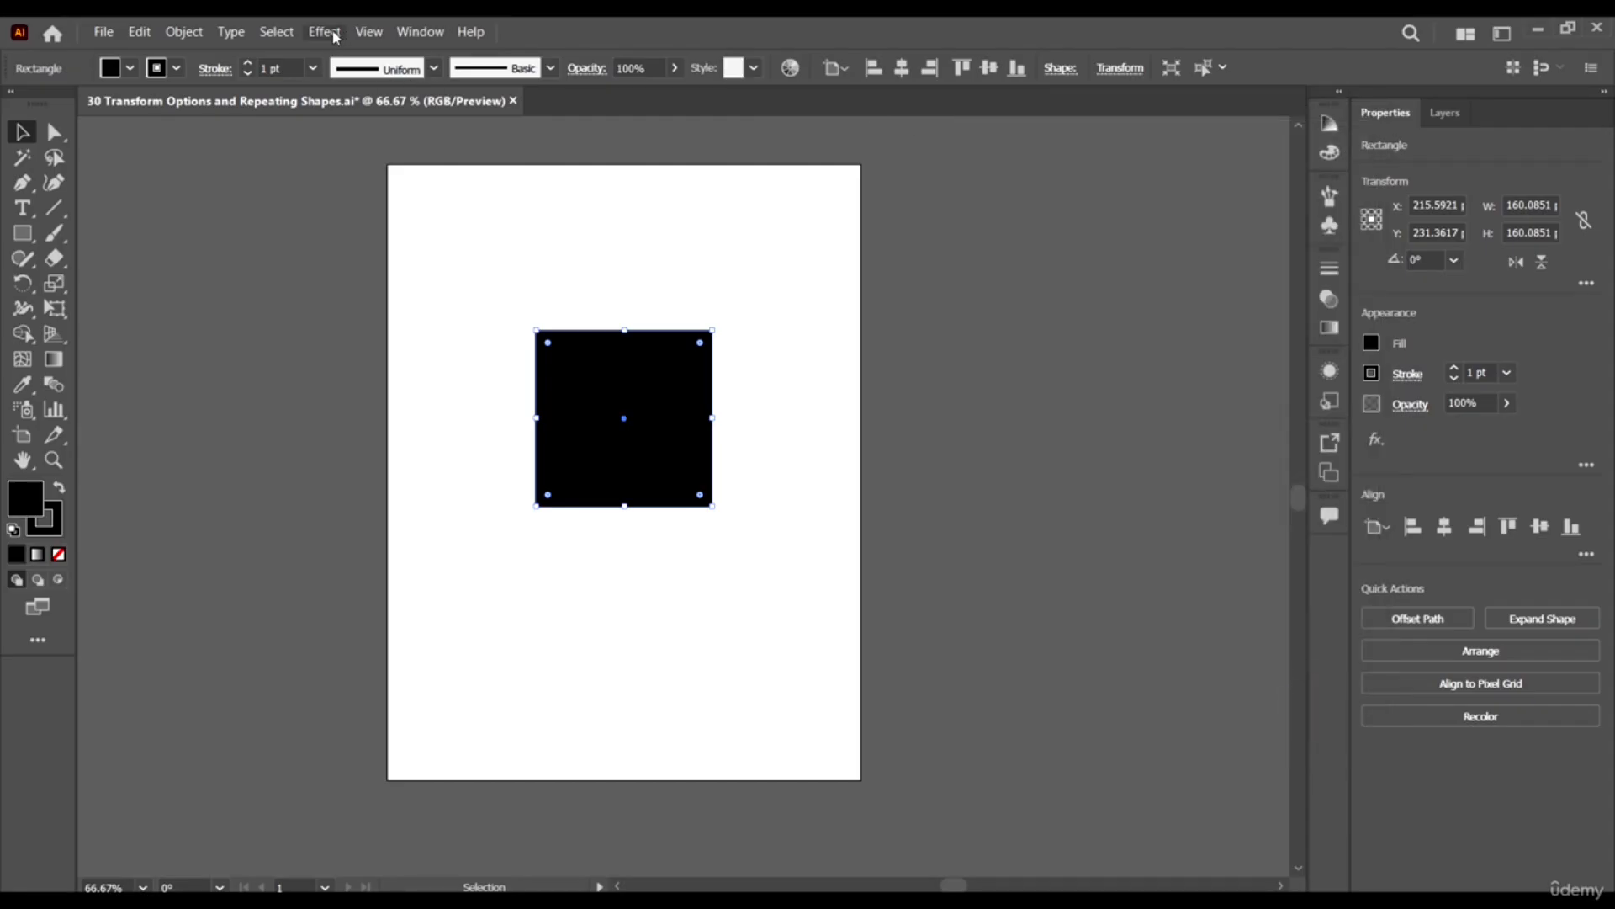
Review the Transform effect's options for comparison with Transform Each and leave without applying the effect.
left_click(325, 32)
mouse_move(432, 219)
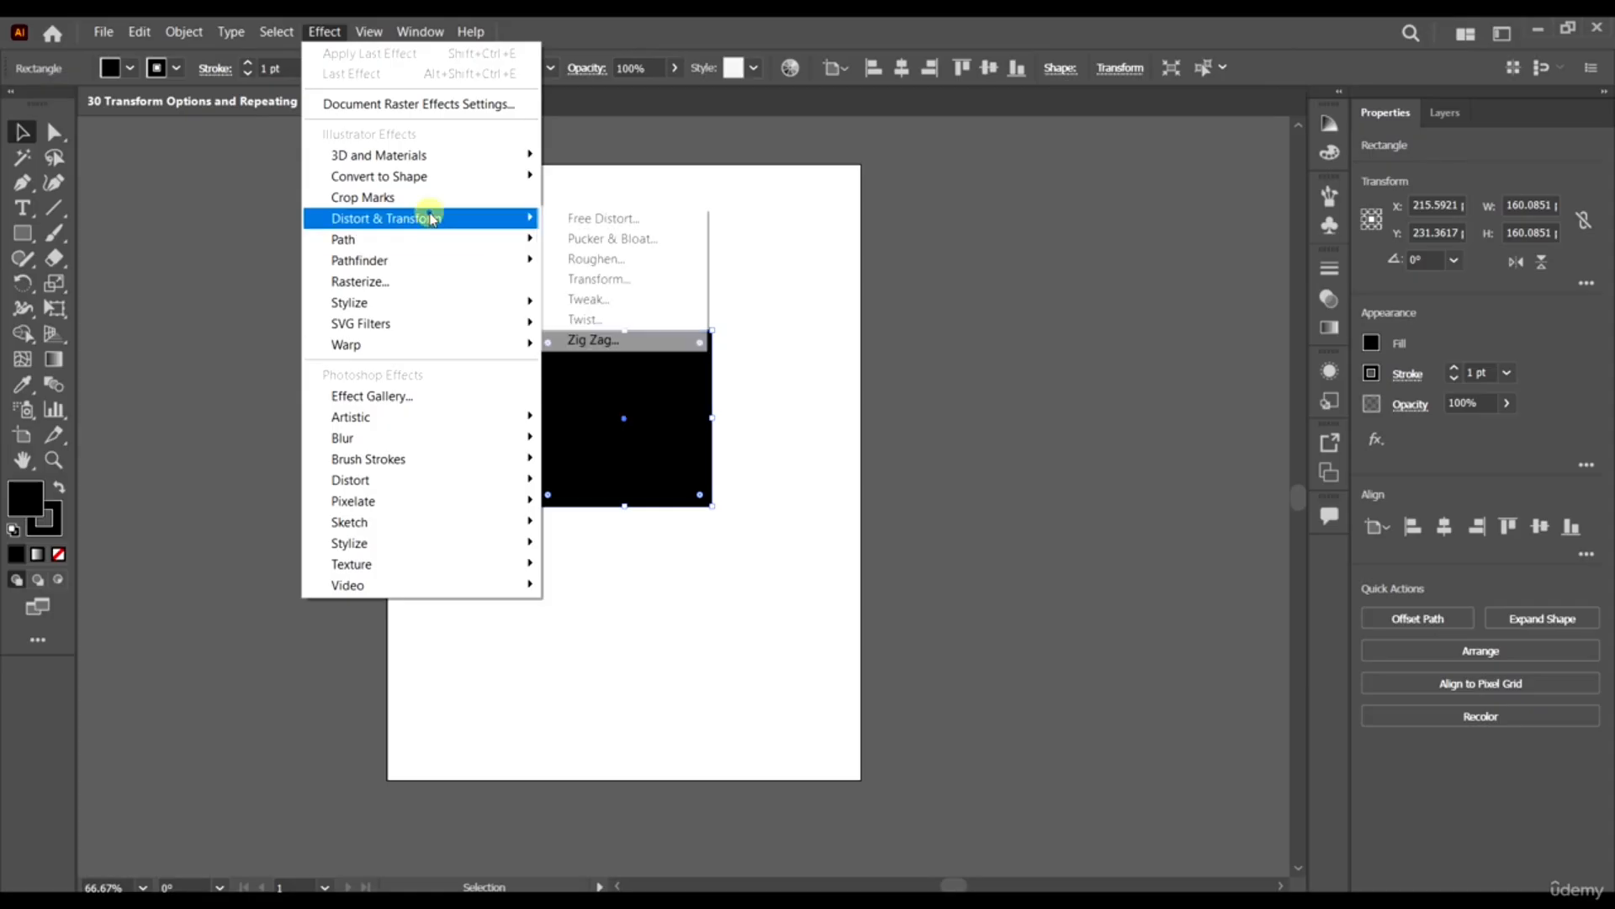
left_click(621, 278)
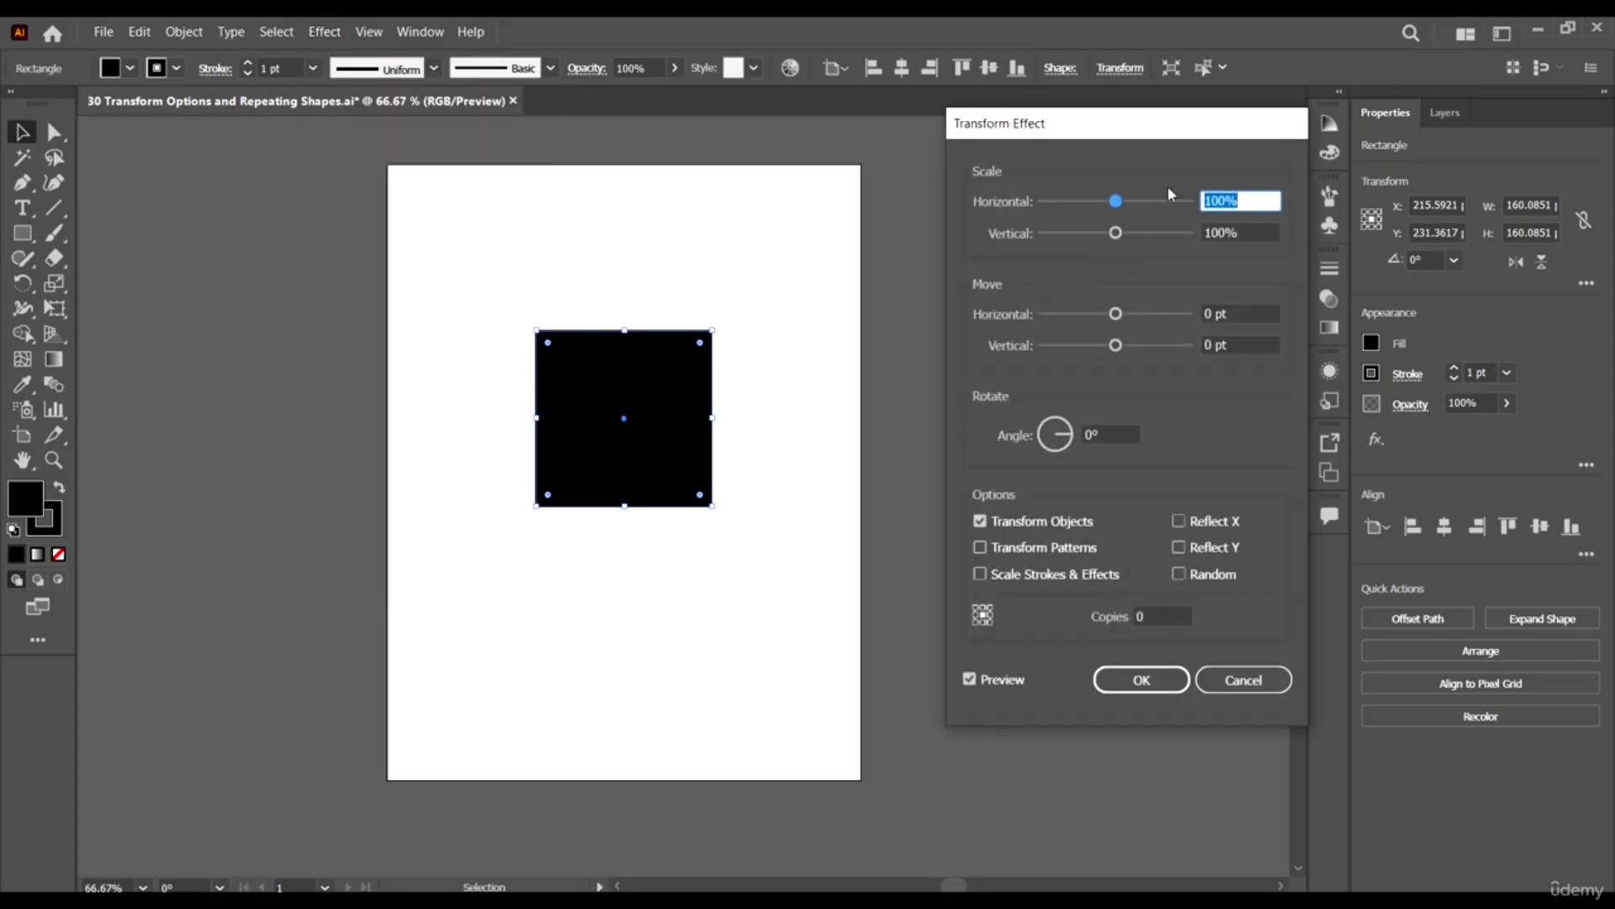
left_click(1264, 679)
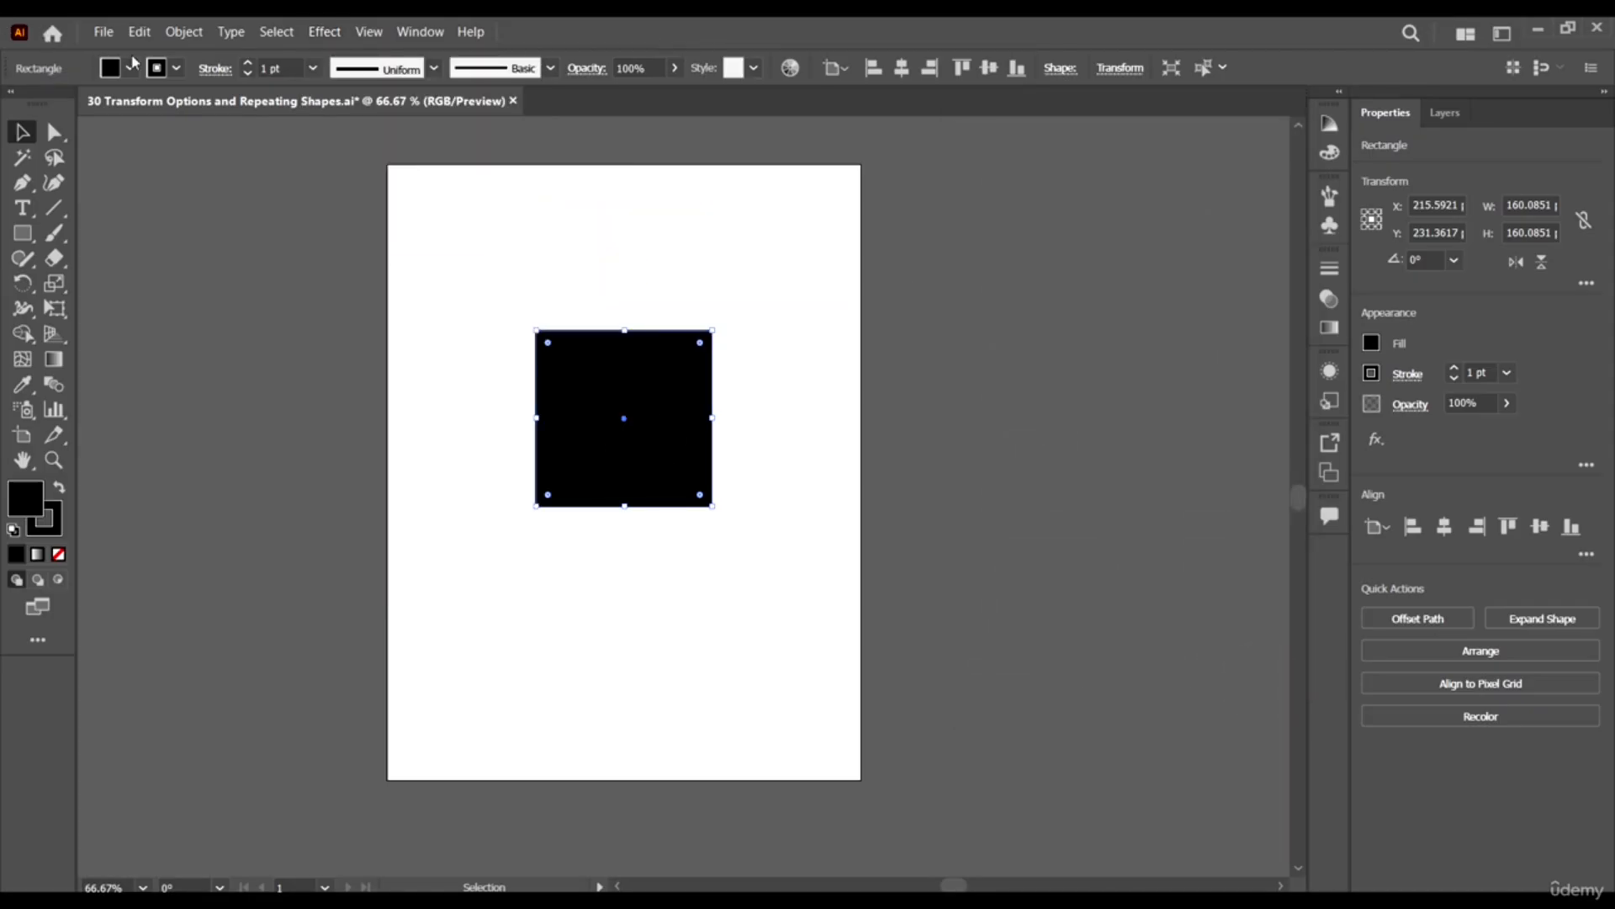
Preview scaling the square to 153% horizontally and 158% vertically with Transform Each.
left_click(183, 31)
left_click(259, 53)
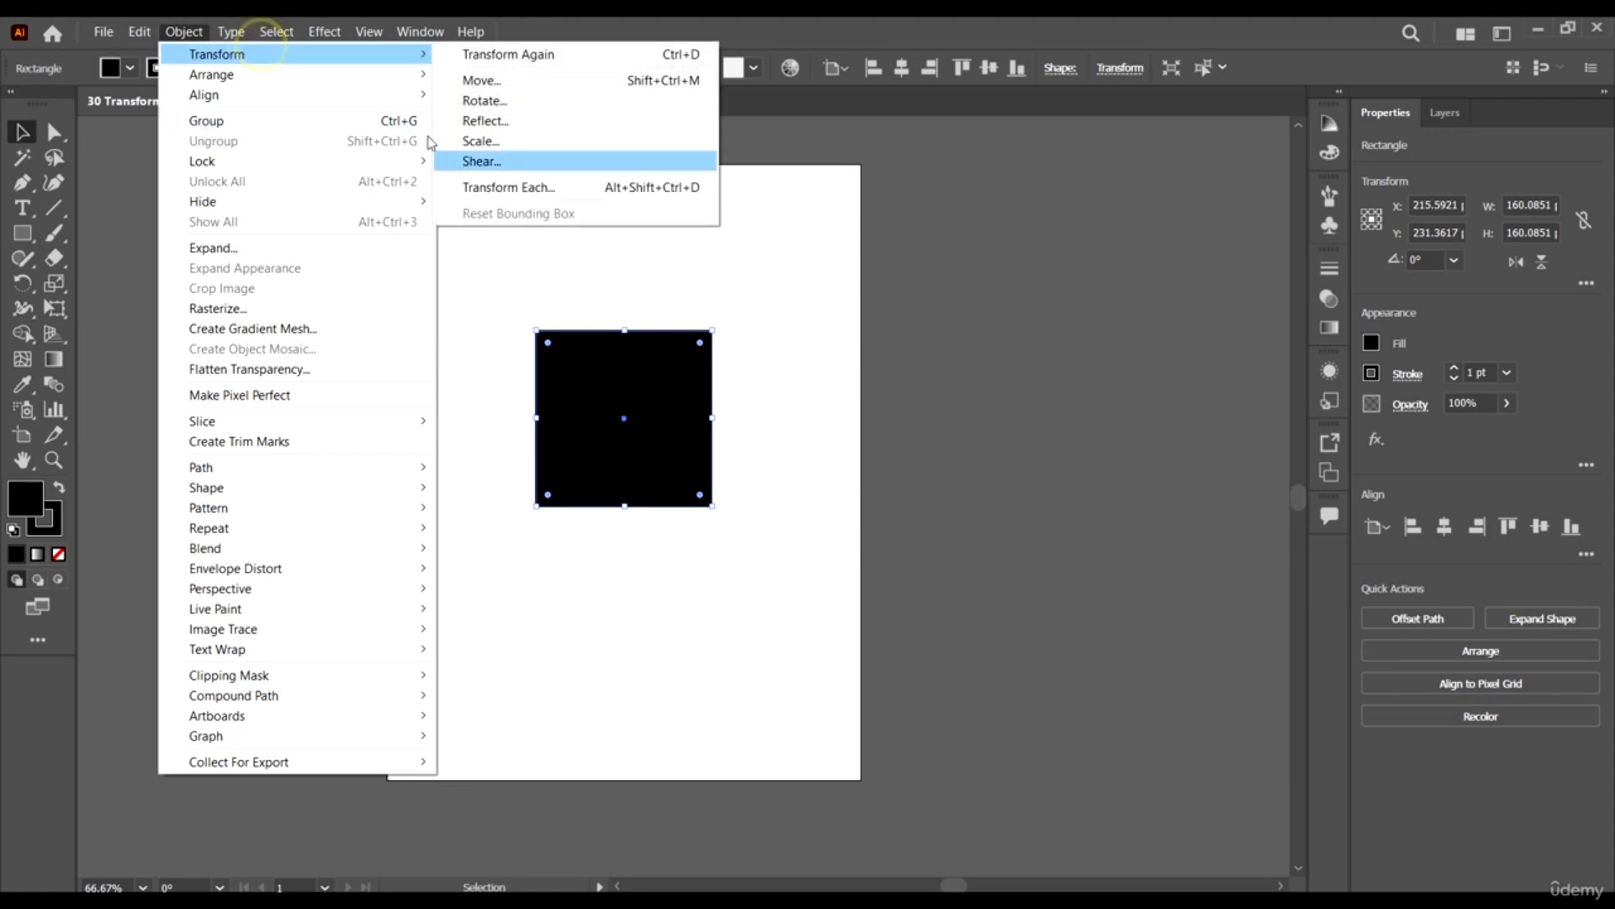
left_click(554, 186)
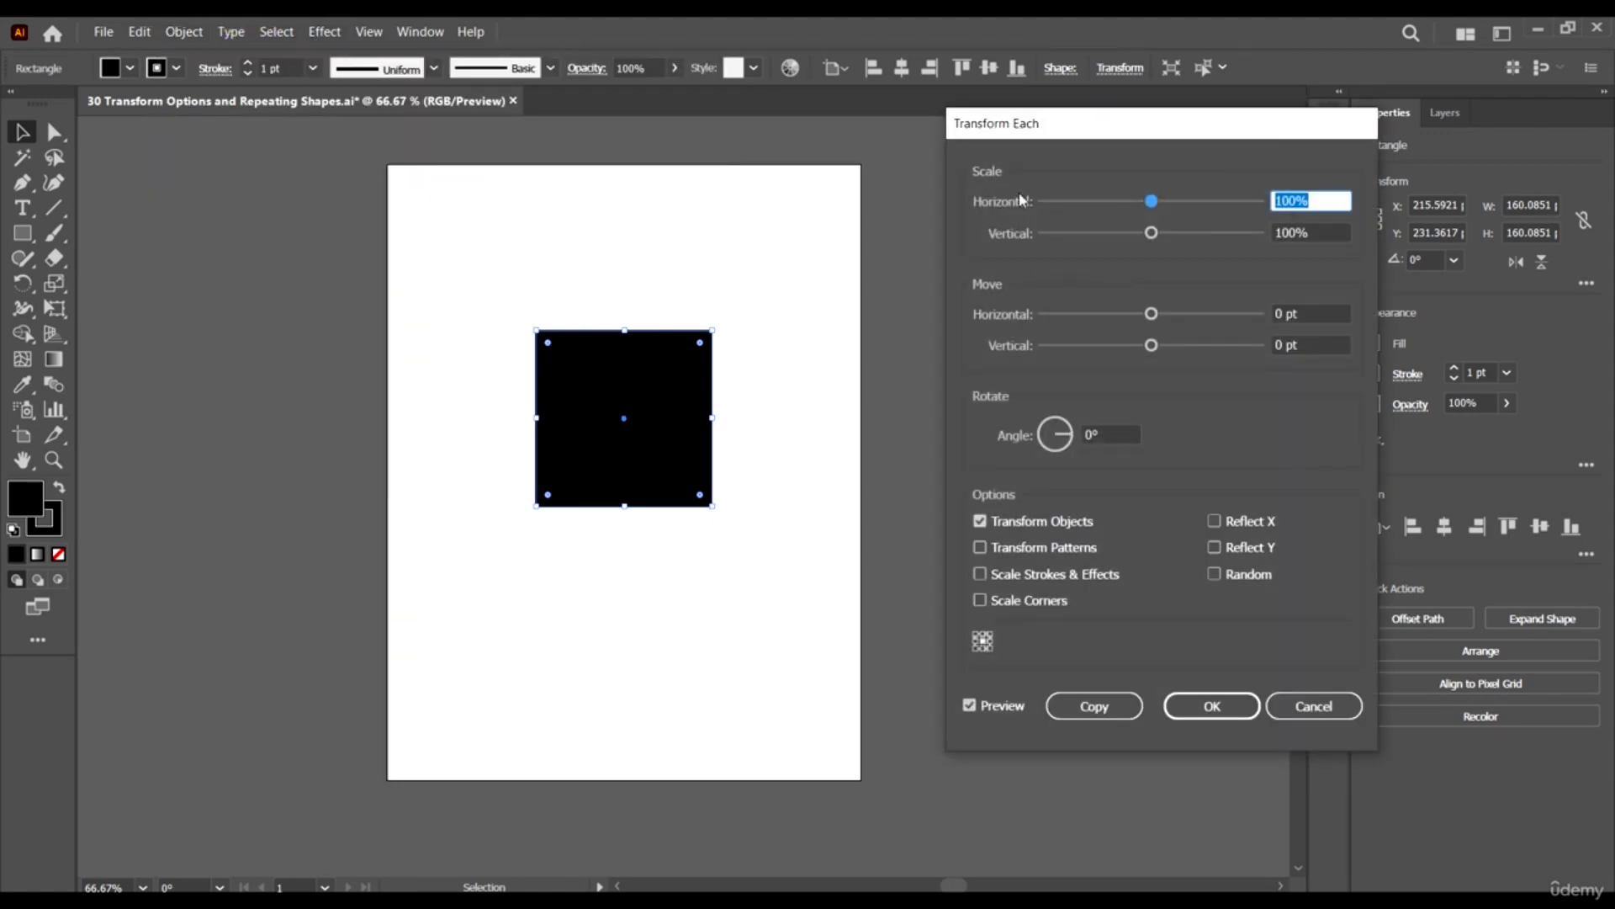
left_click_drag(1129, 135, 1179, 148)
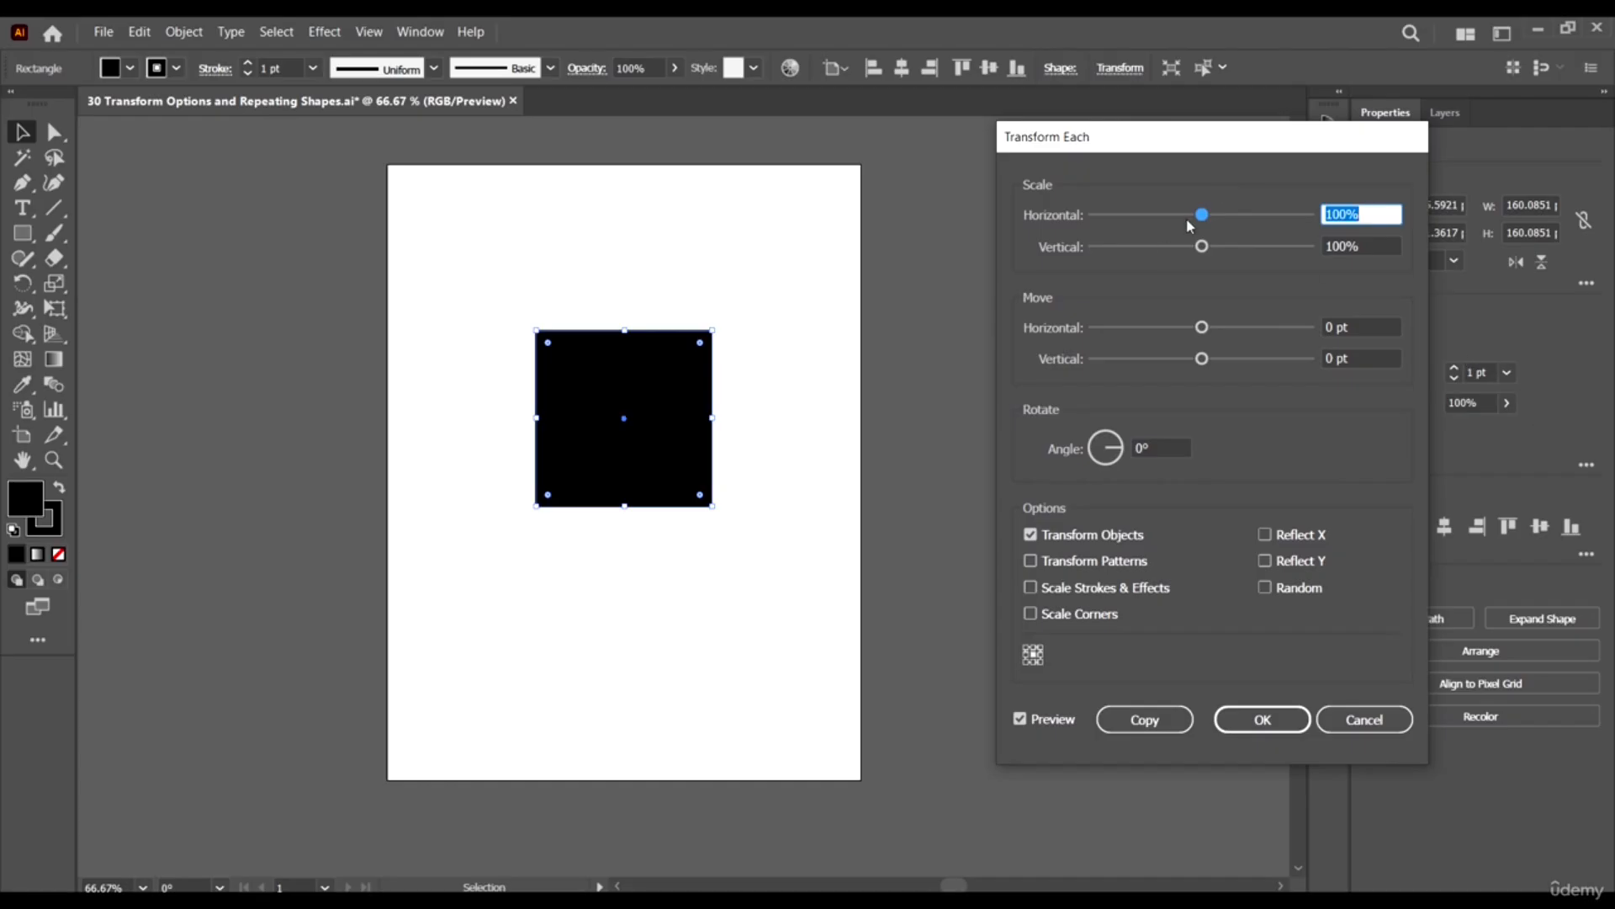
left_click(1258, 215)
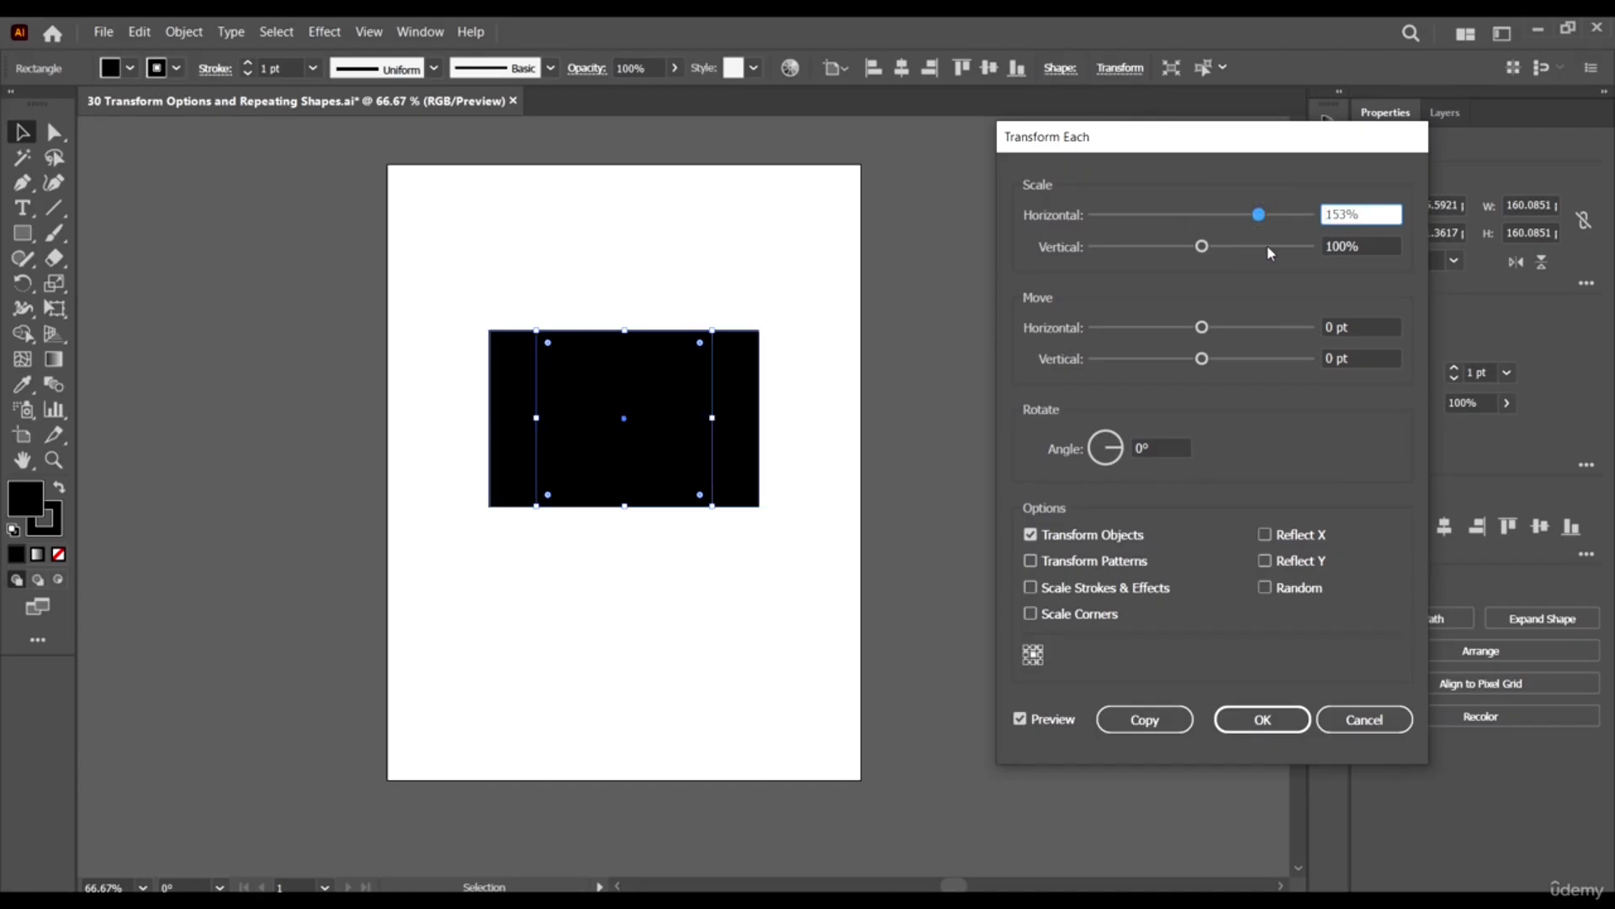
left_click(1264, 247)
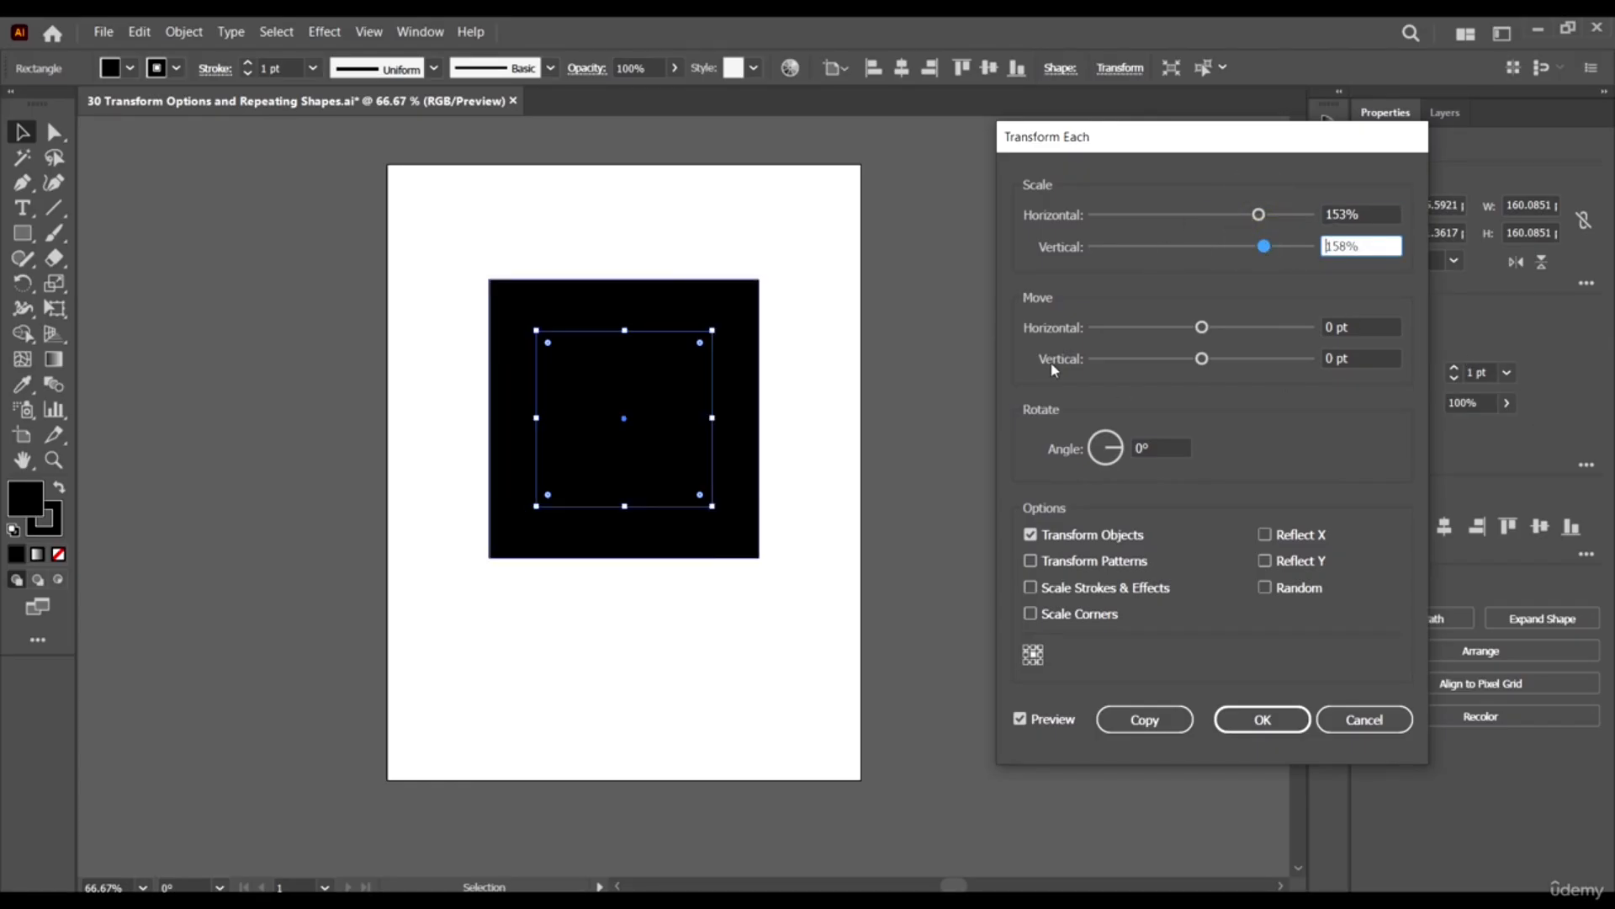
Preview moving the square 41 pt horizontally and 51 pt vertically and rotating it 300°.
left_click(1245, 328)
left_click(1256, 358)
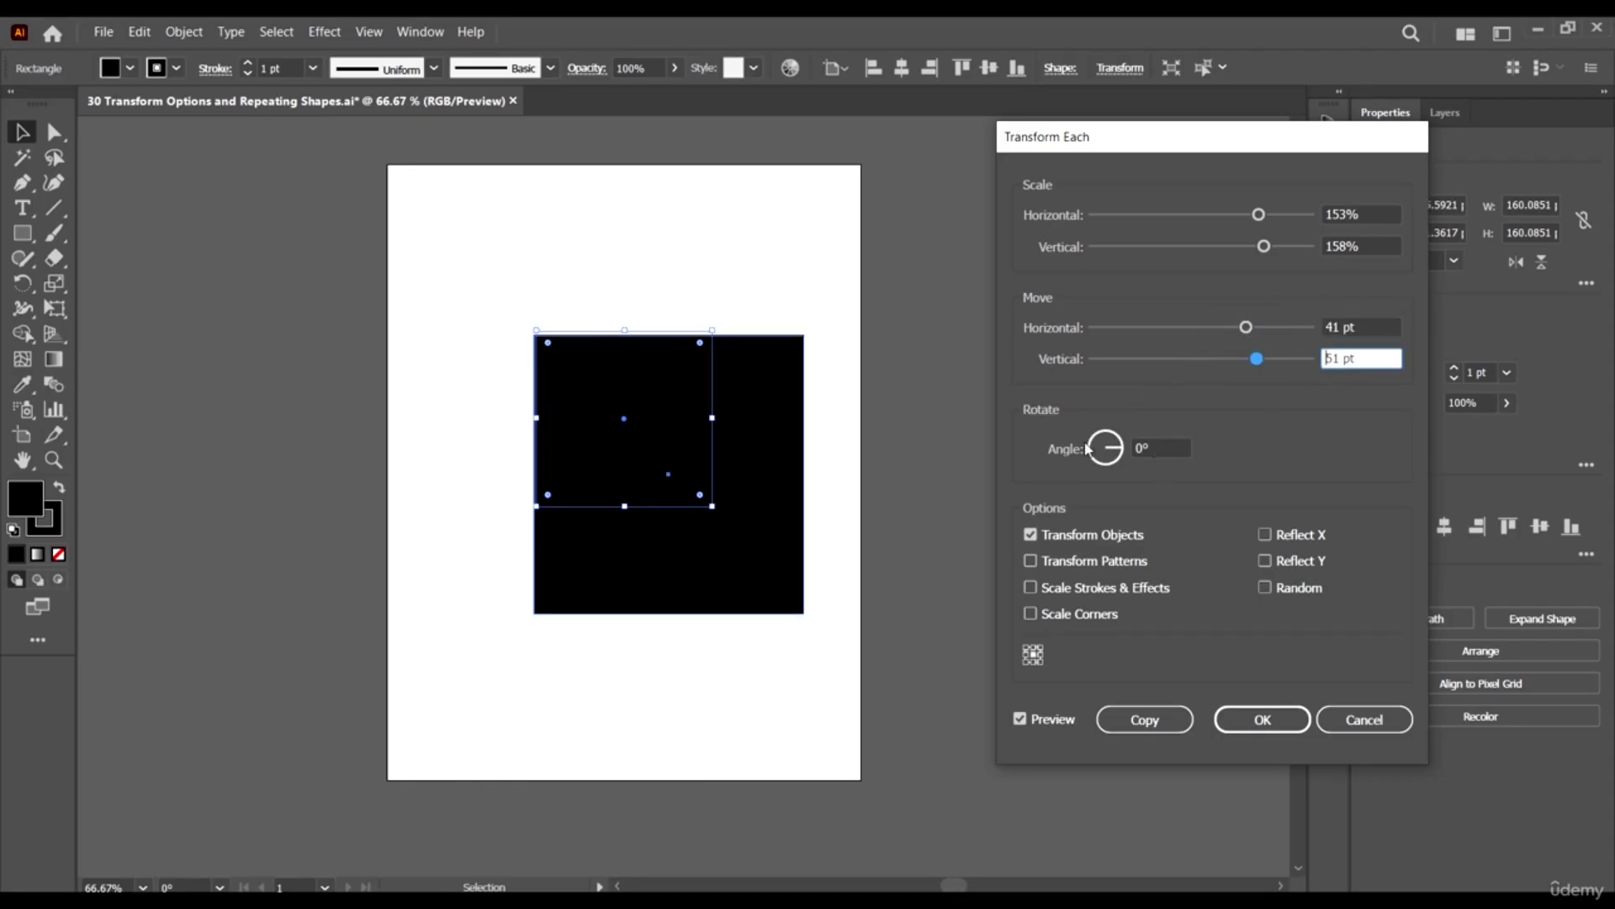
mouse_move(1117, 449)
left_mouse_down()
mouse_move(1101, 440)
mouse_move(1118, 458)
left_mouse_up()
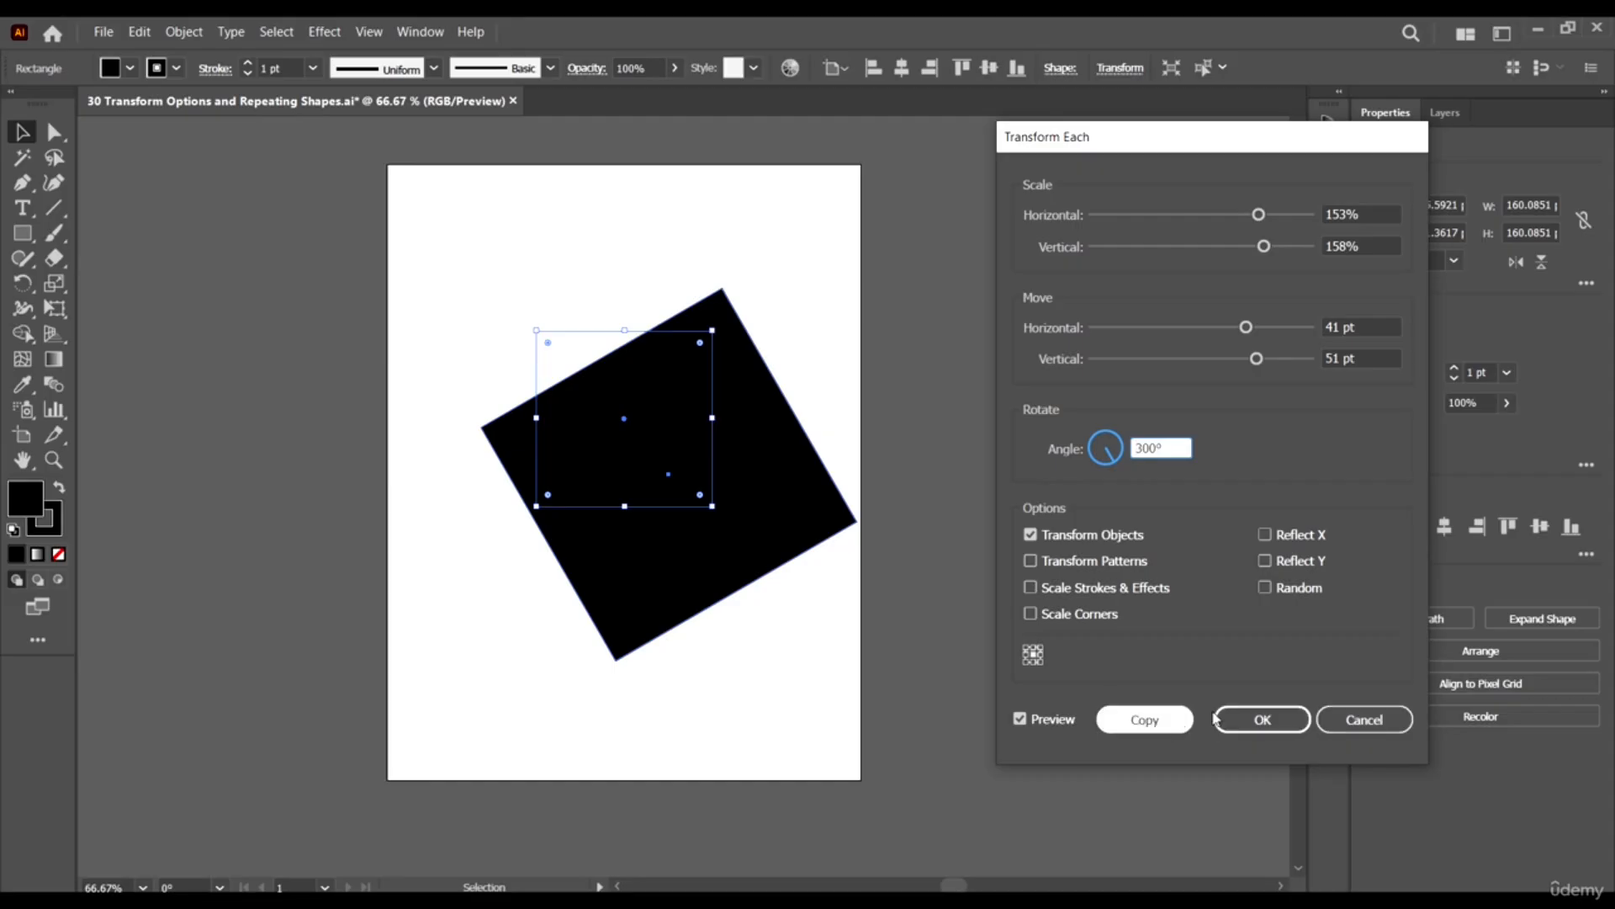
Try corner reference points for the previewed transformation, return to the center point, and cancel Transform Each.
left_click(1040, 663)
left_click(1027, 649)
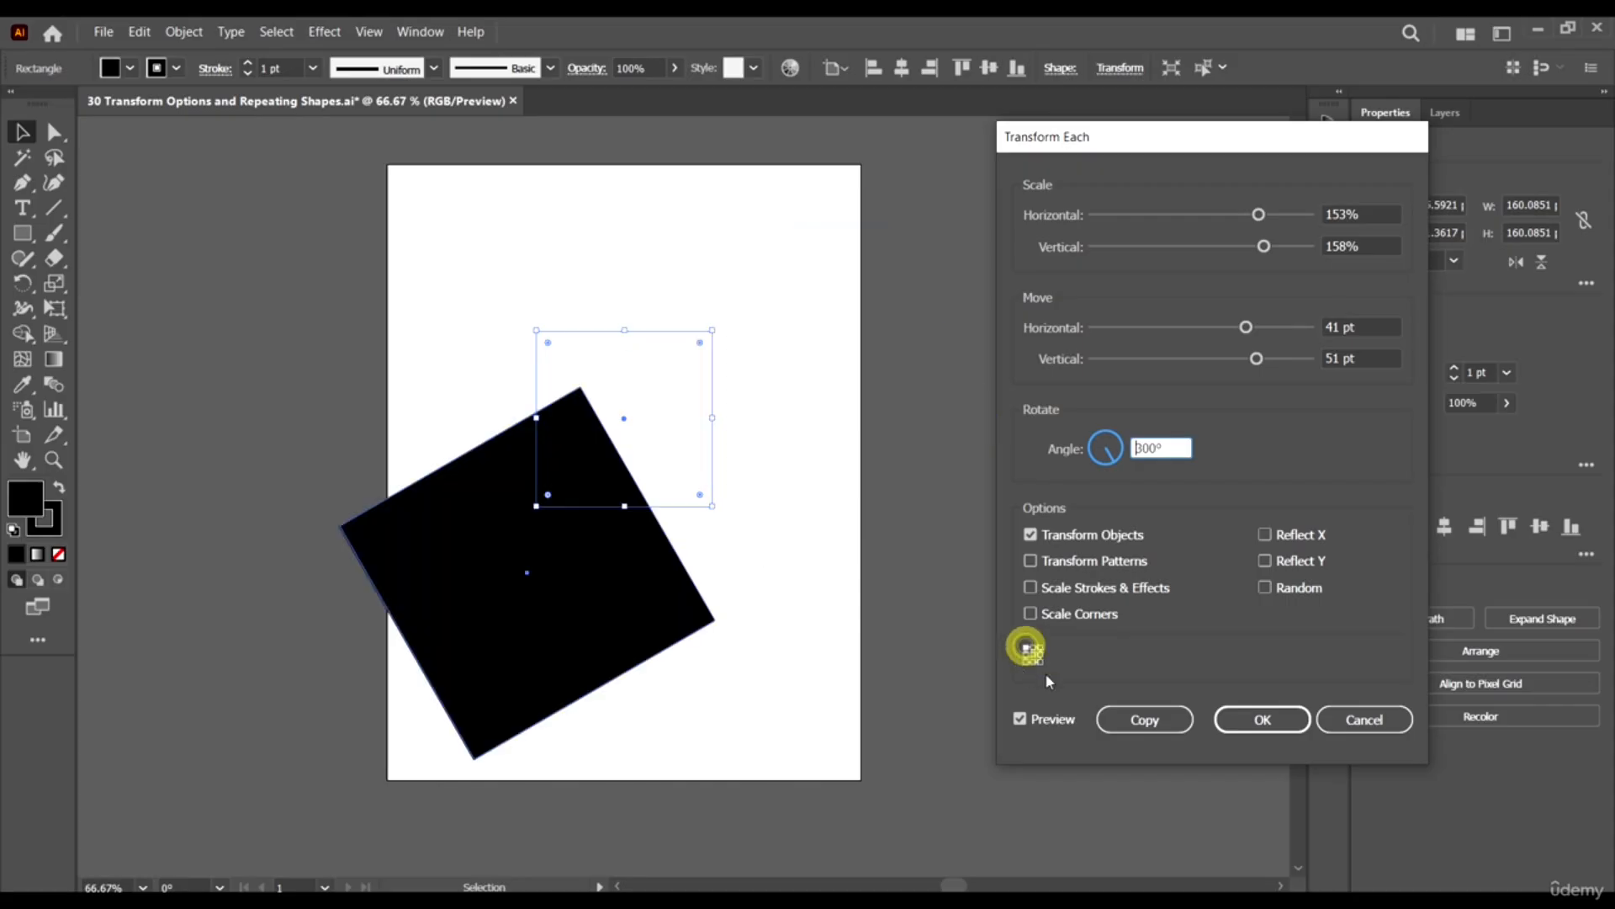
left_click(1039, 648)
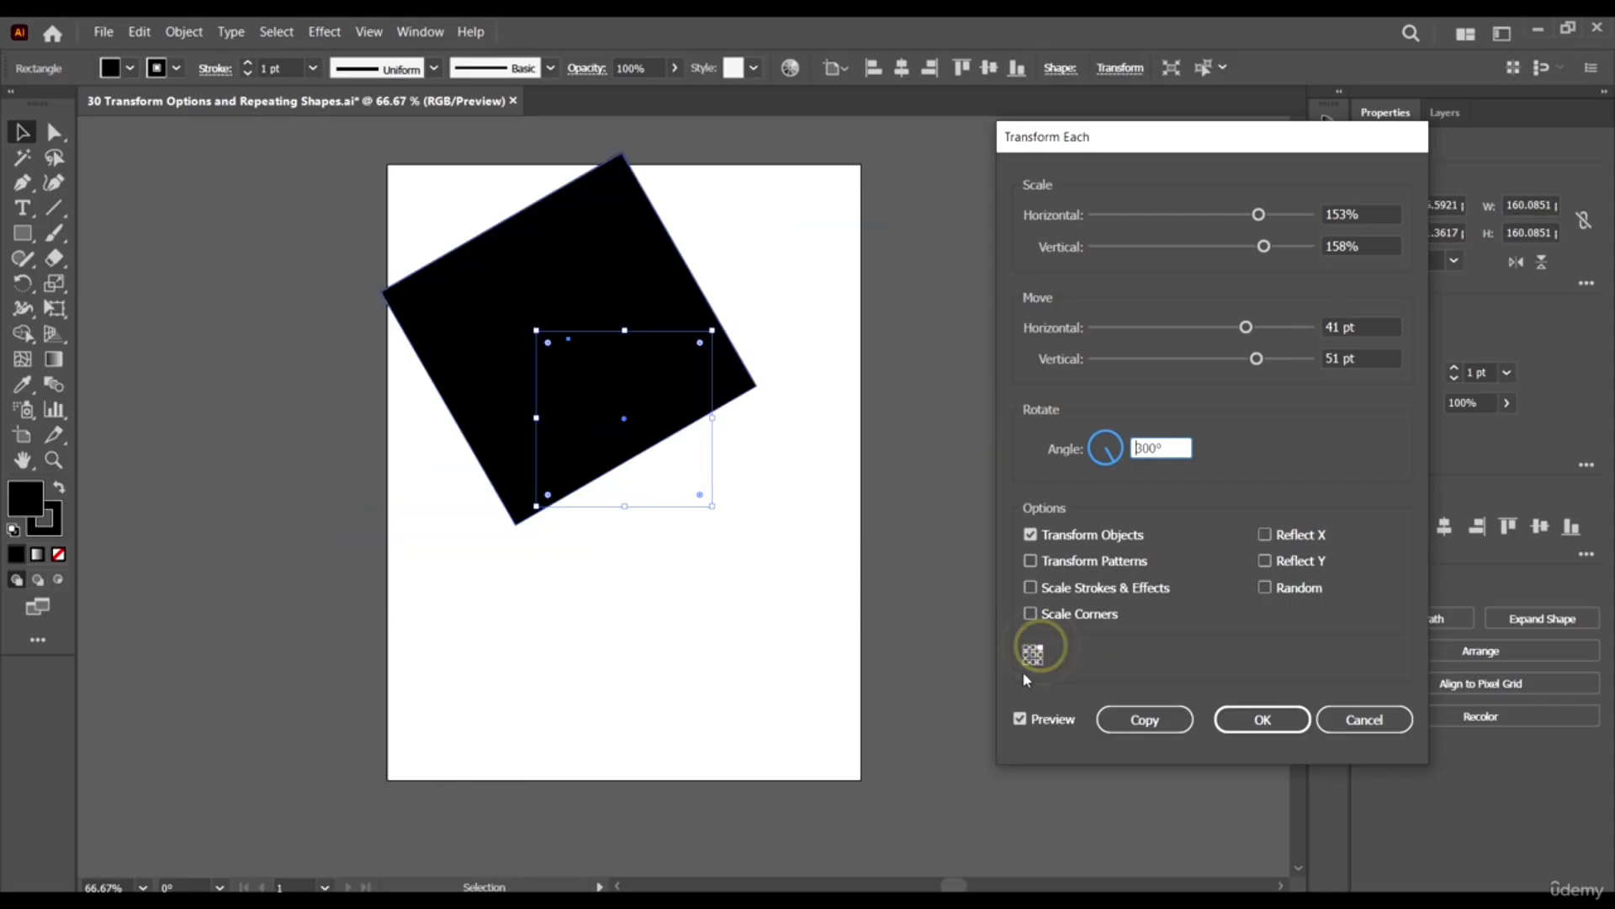
left_click(1028, 661)
left_click(1040, 650)
left_click(1041, 650)
left_click(1028, 661)
left_click(1034, 655)
left_click(1034, 655)
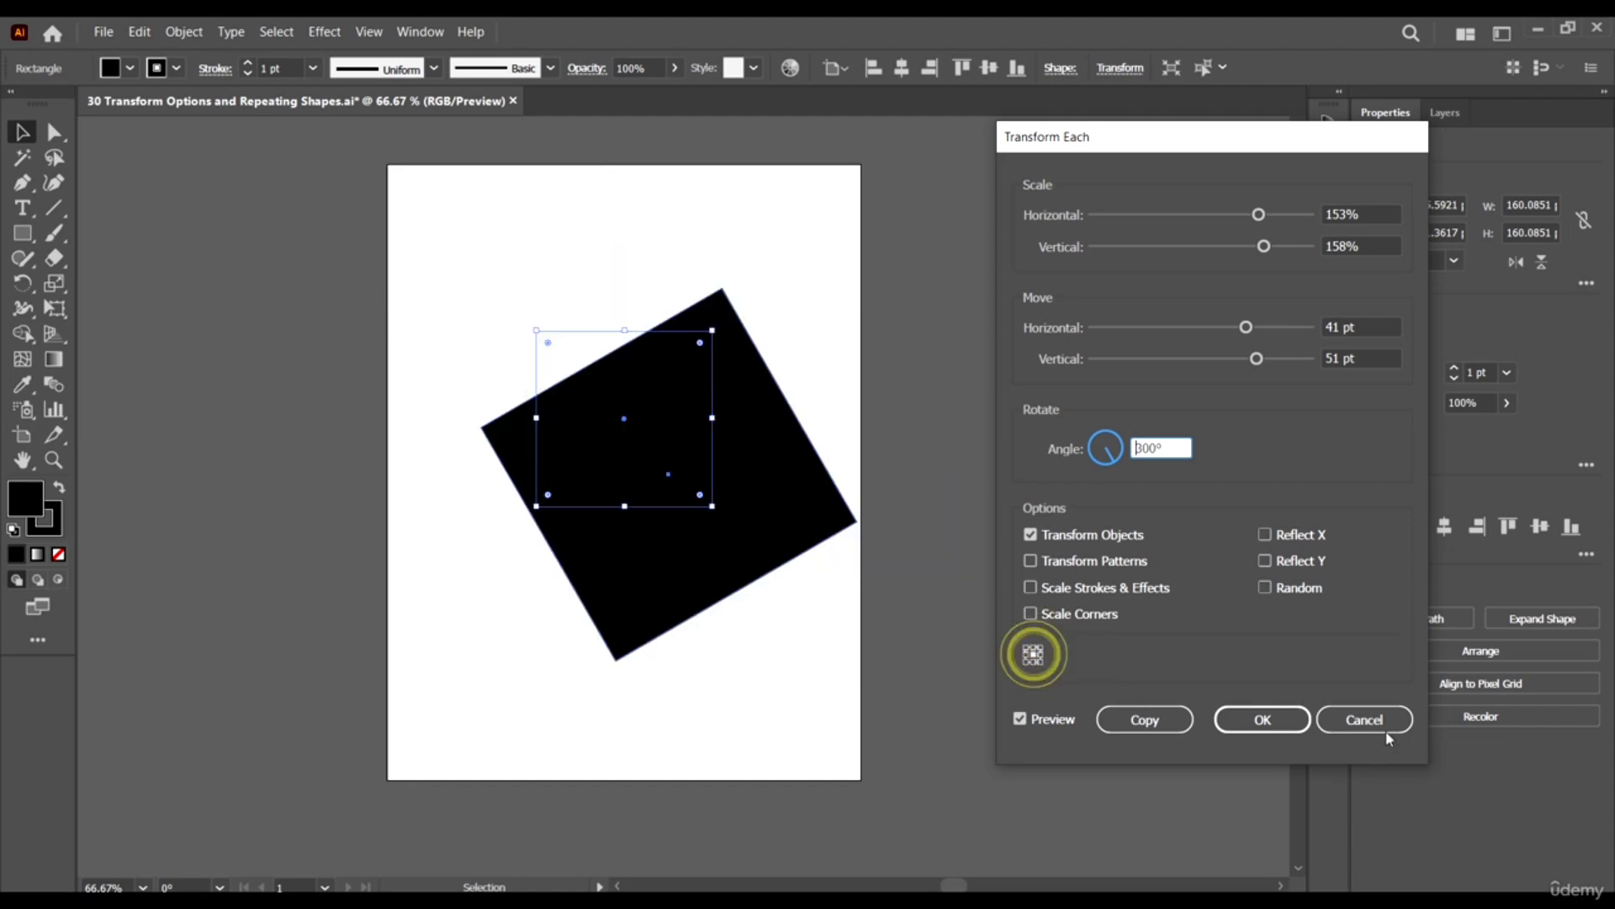
left_click(1371, 721)
Delete the square and draw a circle about 355 pt in diameter on the artboard.
left_click_drag(651, 432, 668, 495)
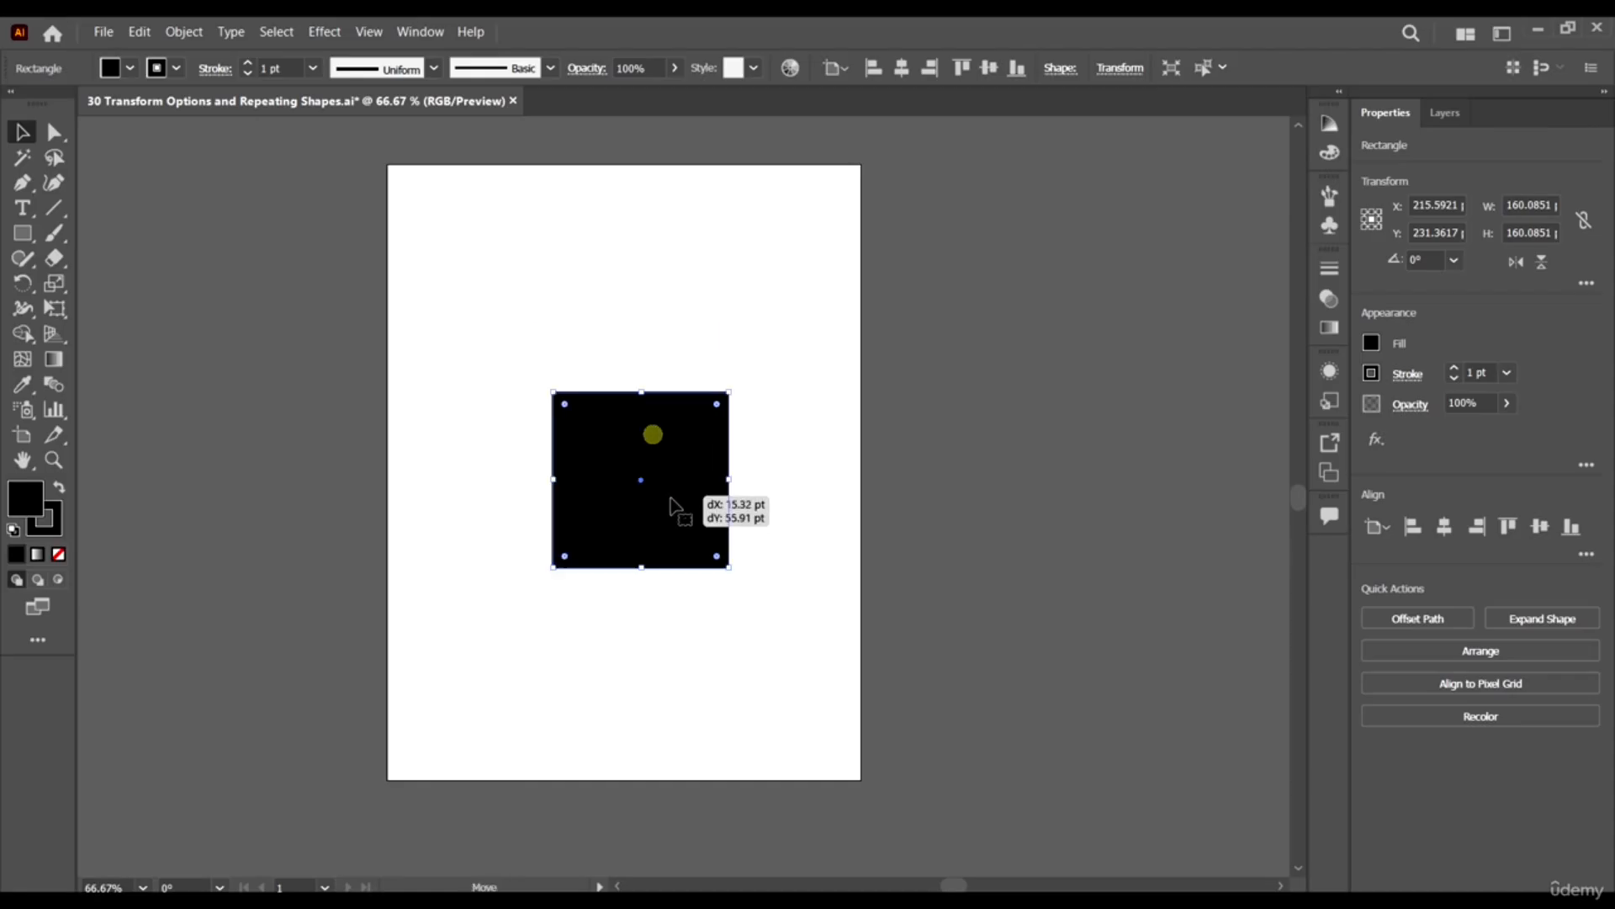
key("Delete")
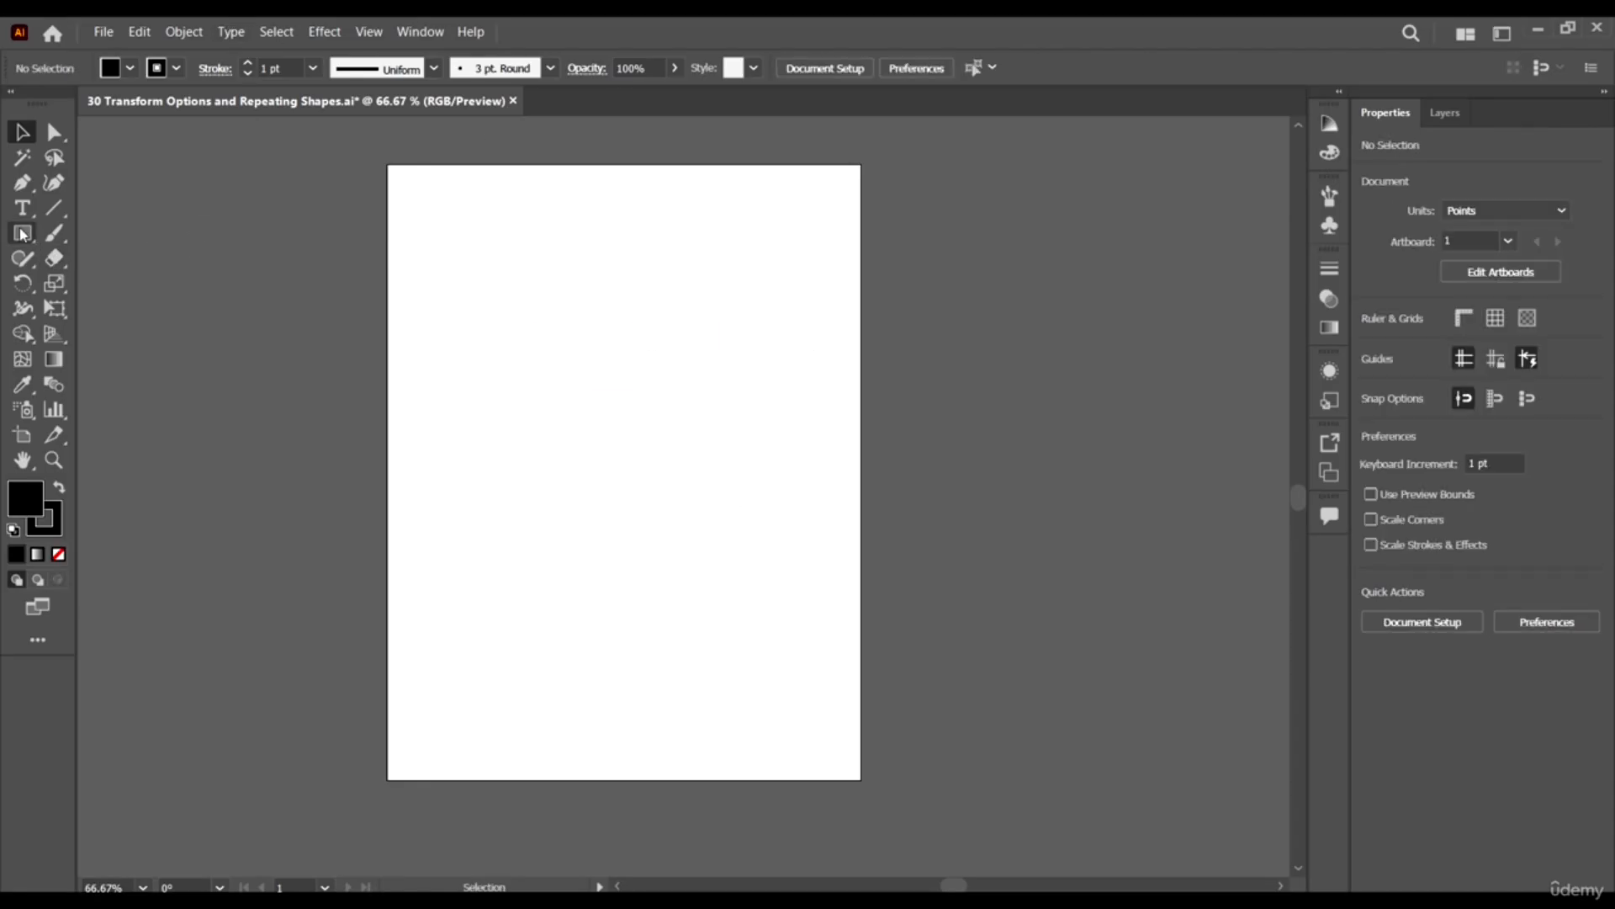
left_click_drag(21, 233, 98, 286)
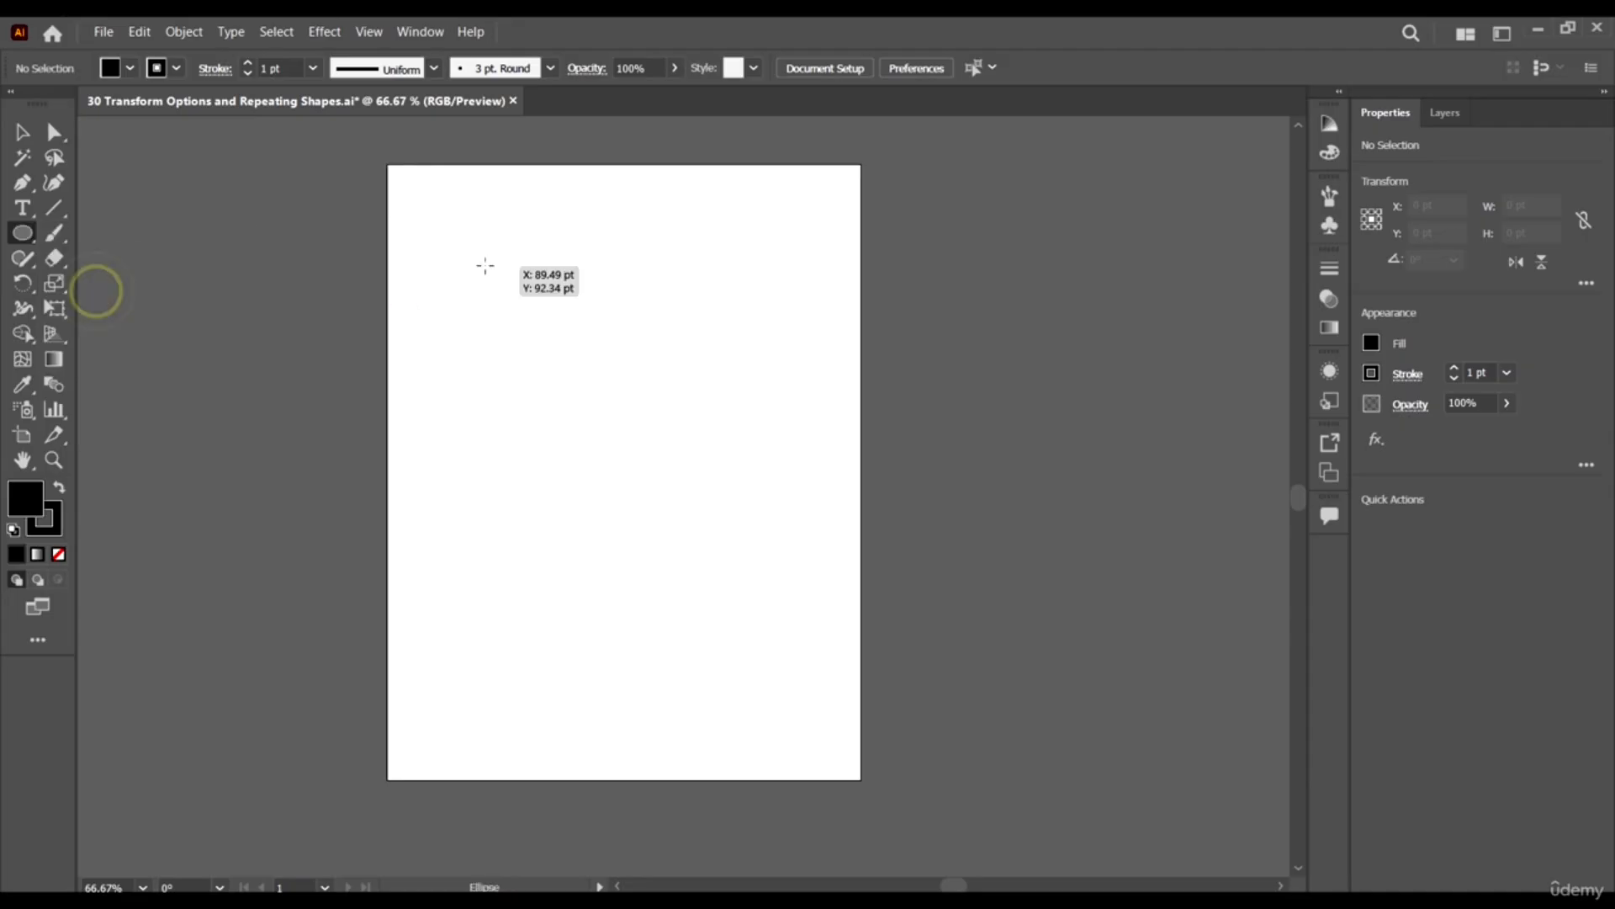
left_click_drag(486, 264, 876, 543)
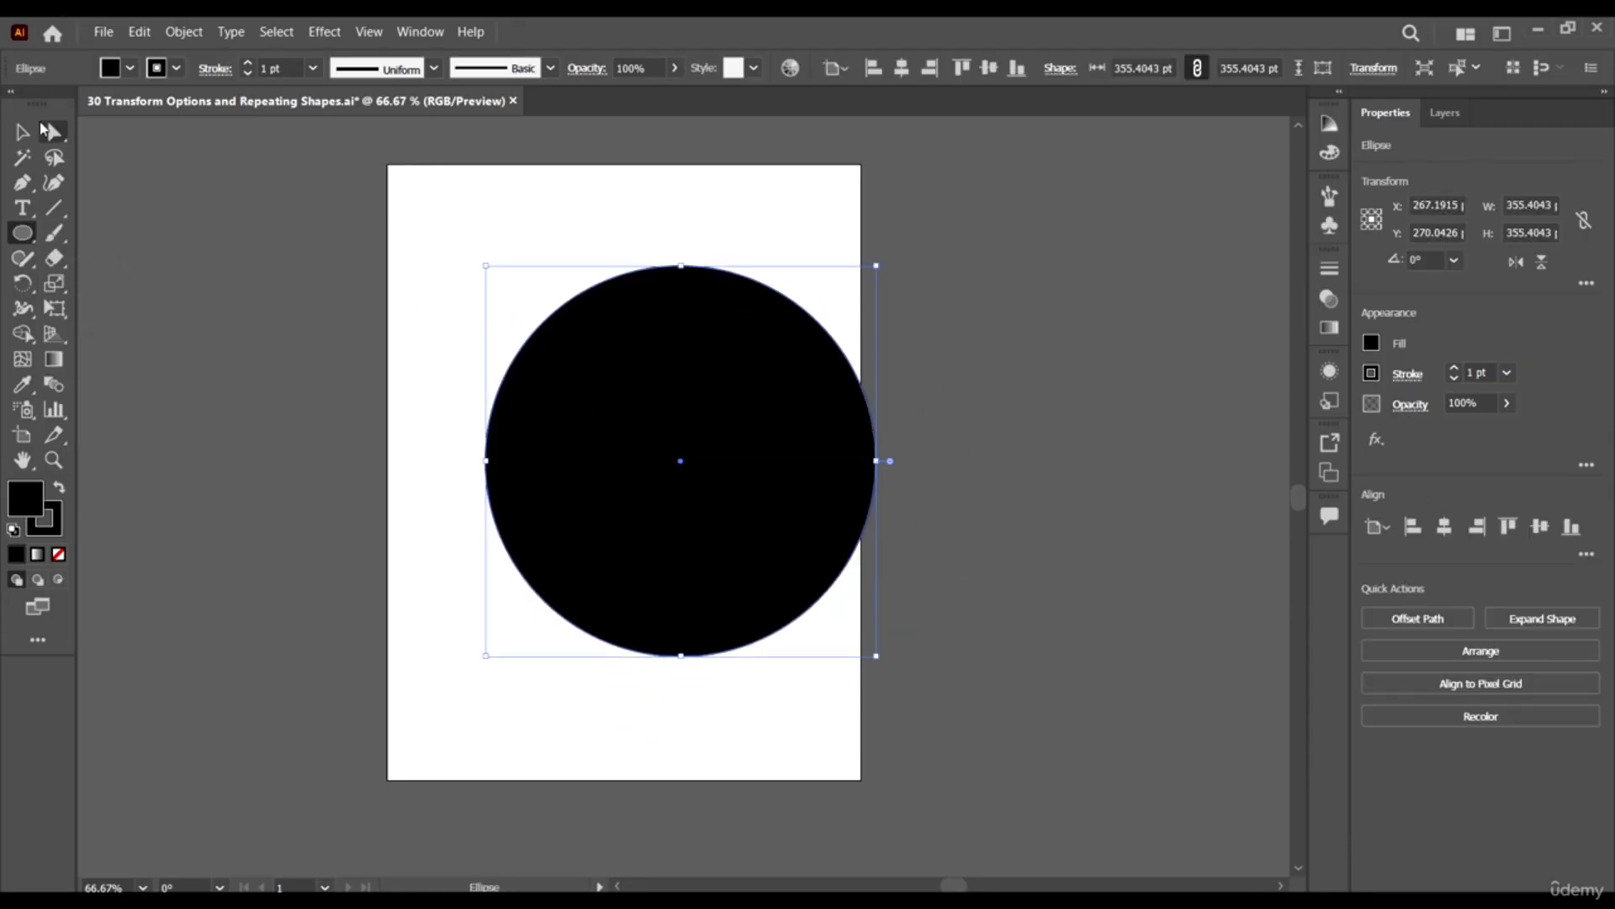
Enlarge the circle to about 407 pt in diameter and reposition it within the artboard's width.
left_click(15, 128)
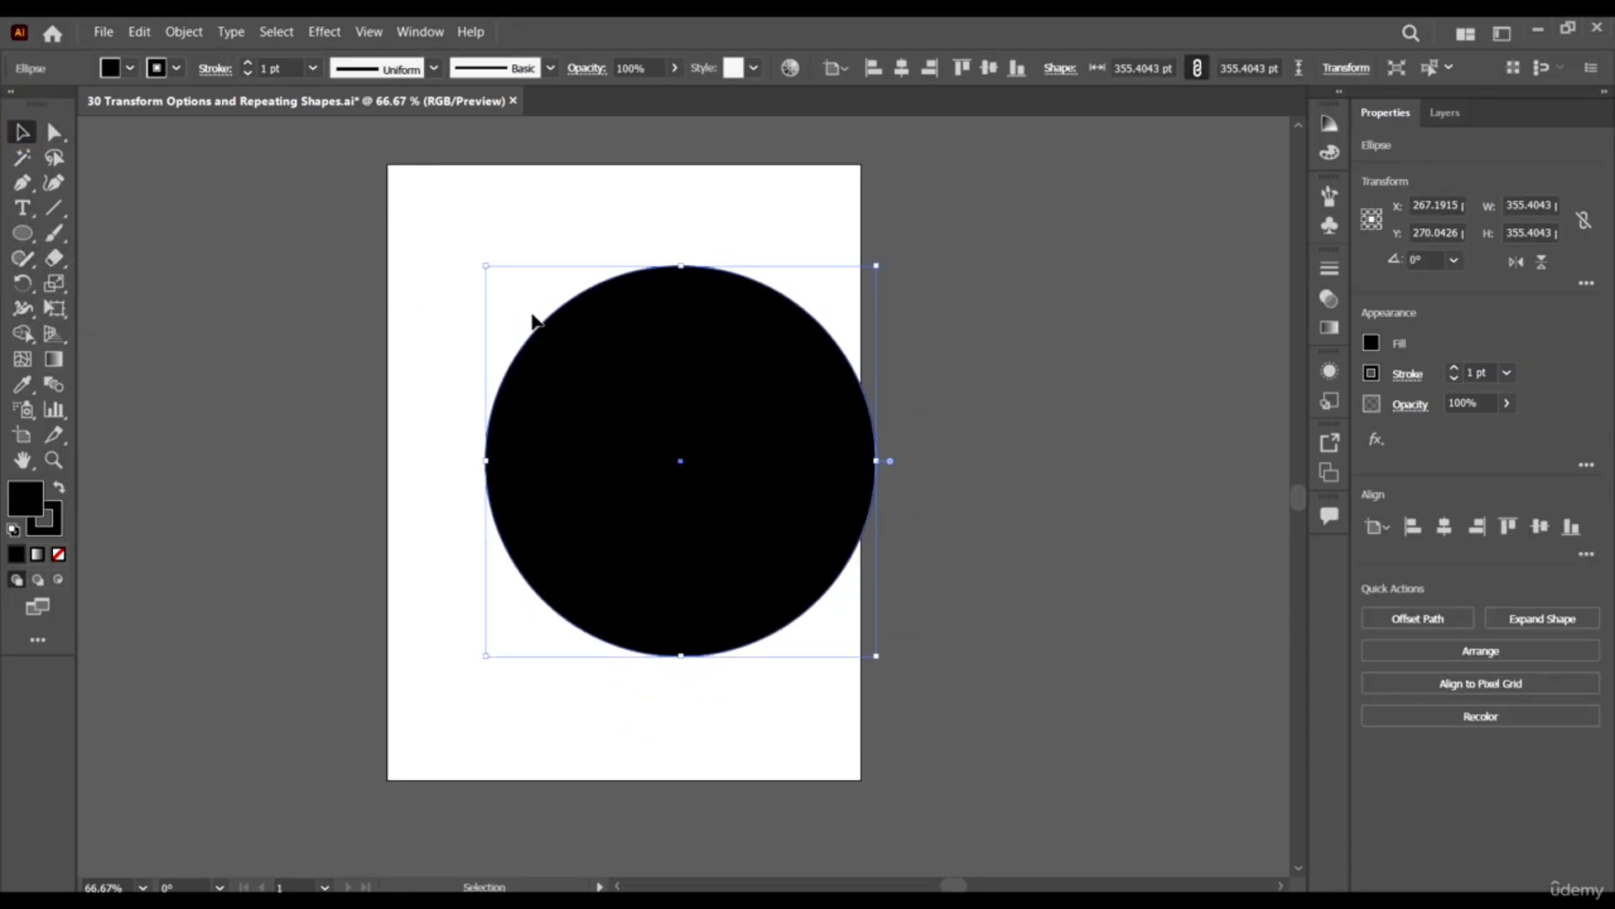
left_click_drag(486, 265, 429, 209)
left_click(972, 465)
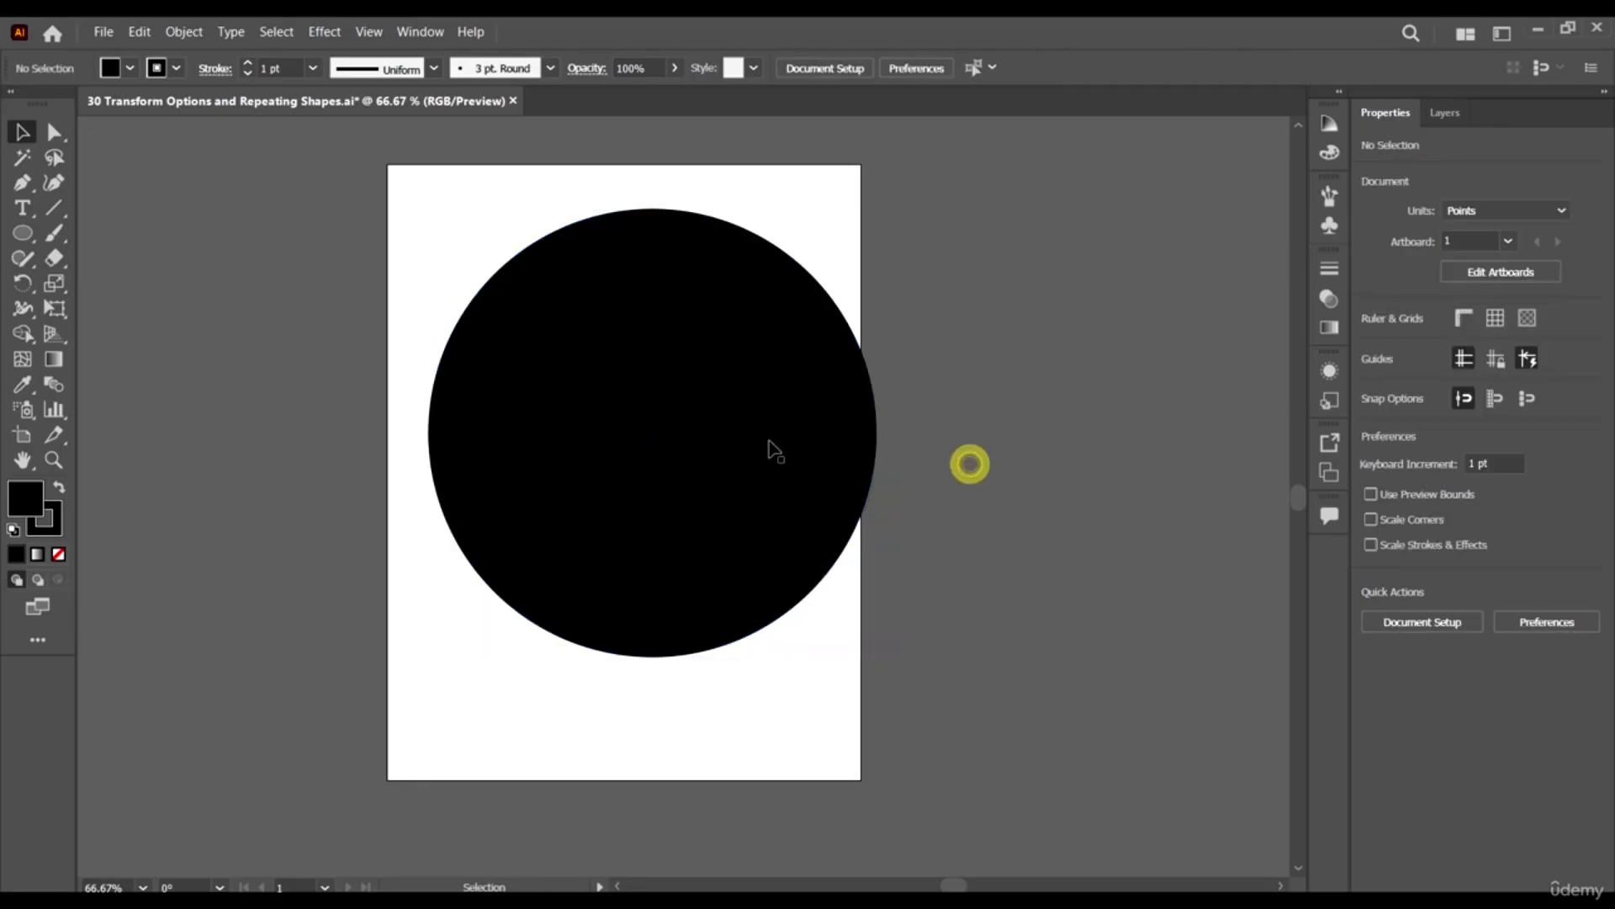
left_click_drag(768, 447, 757, 467)
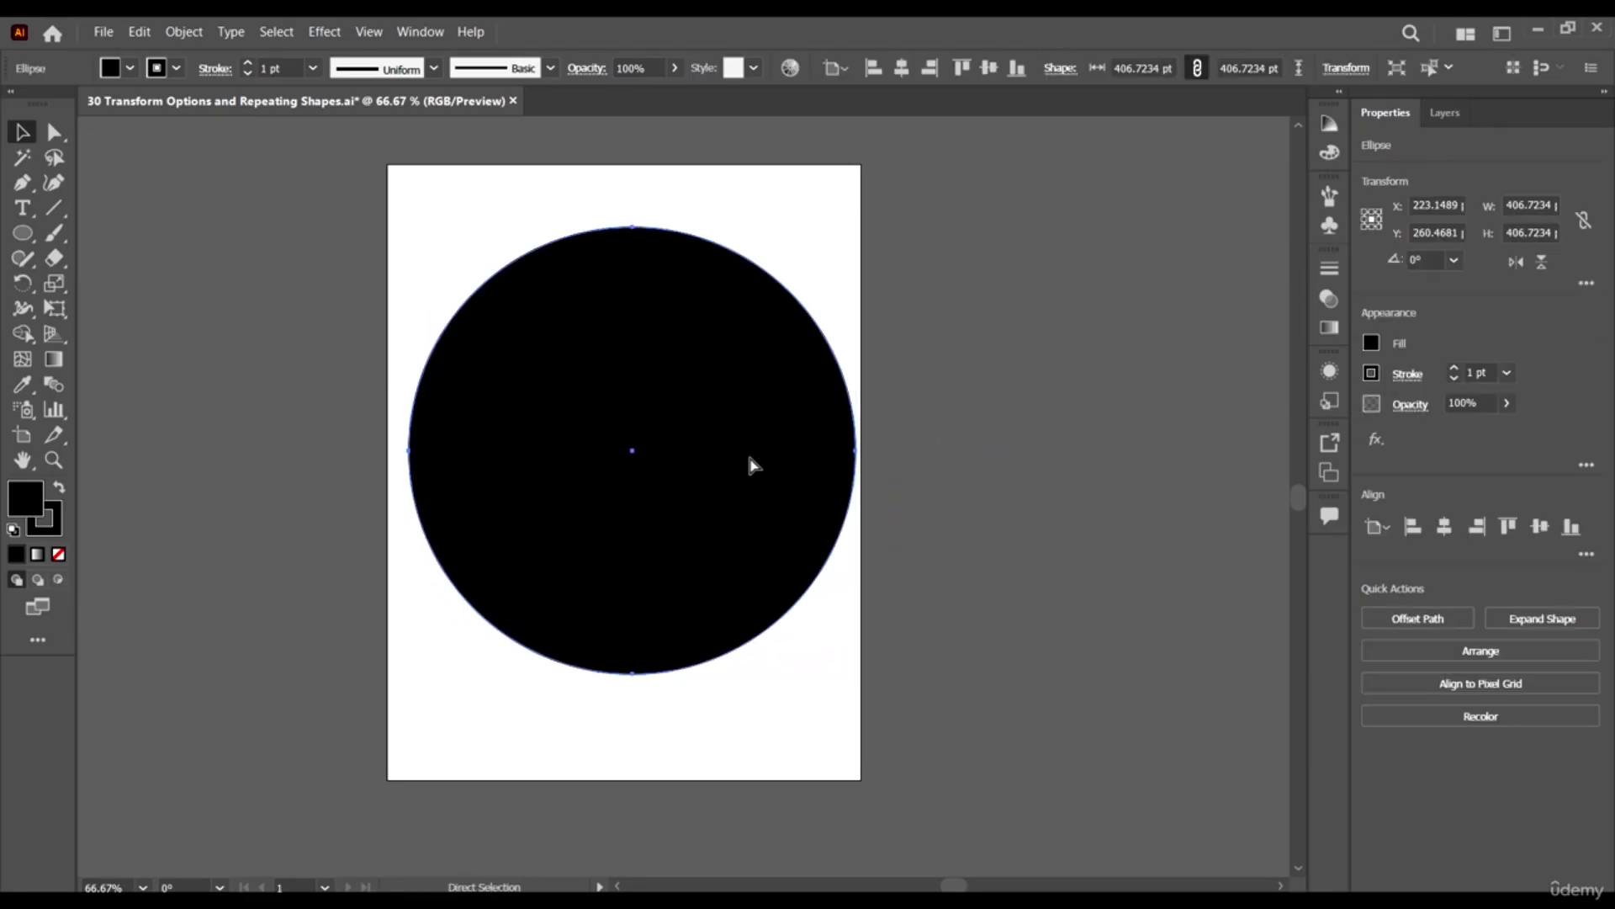
Copy the circle about 46 pt right and 44 pt down, and carve out an upper-left crescent with Shape Builder.
left_click_drag(691, 452, 741, 499)
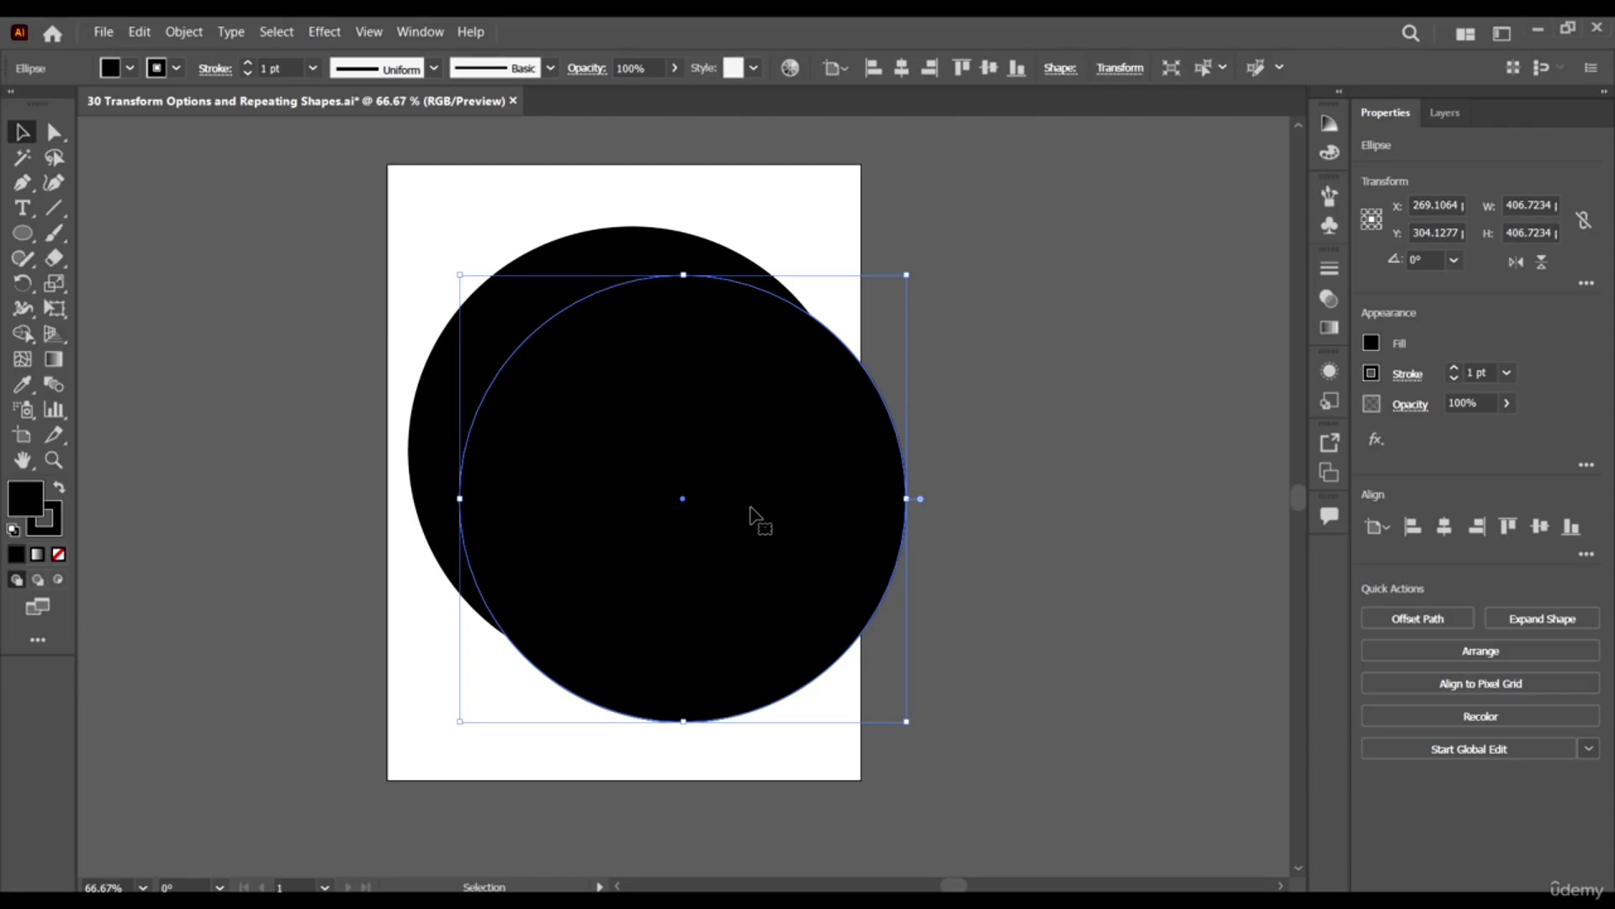
left_click_drag(678, 205, 471, 260)
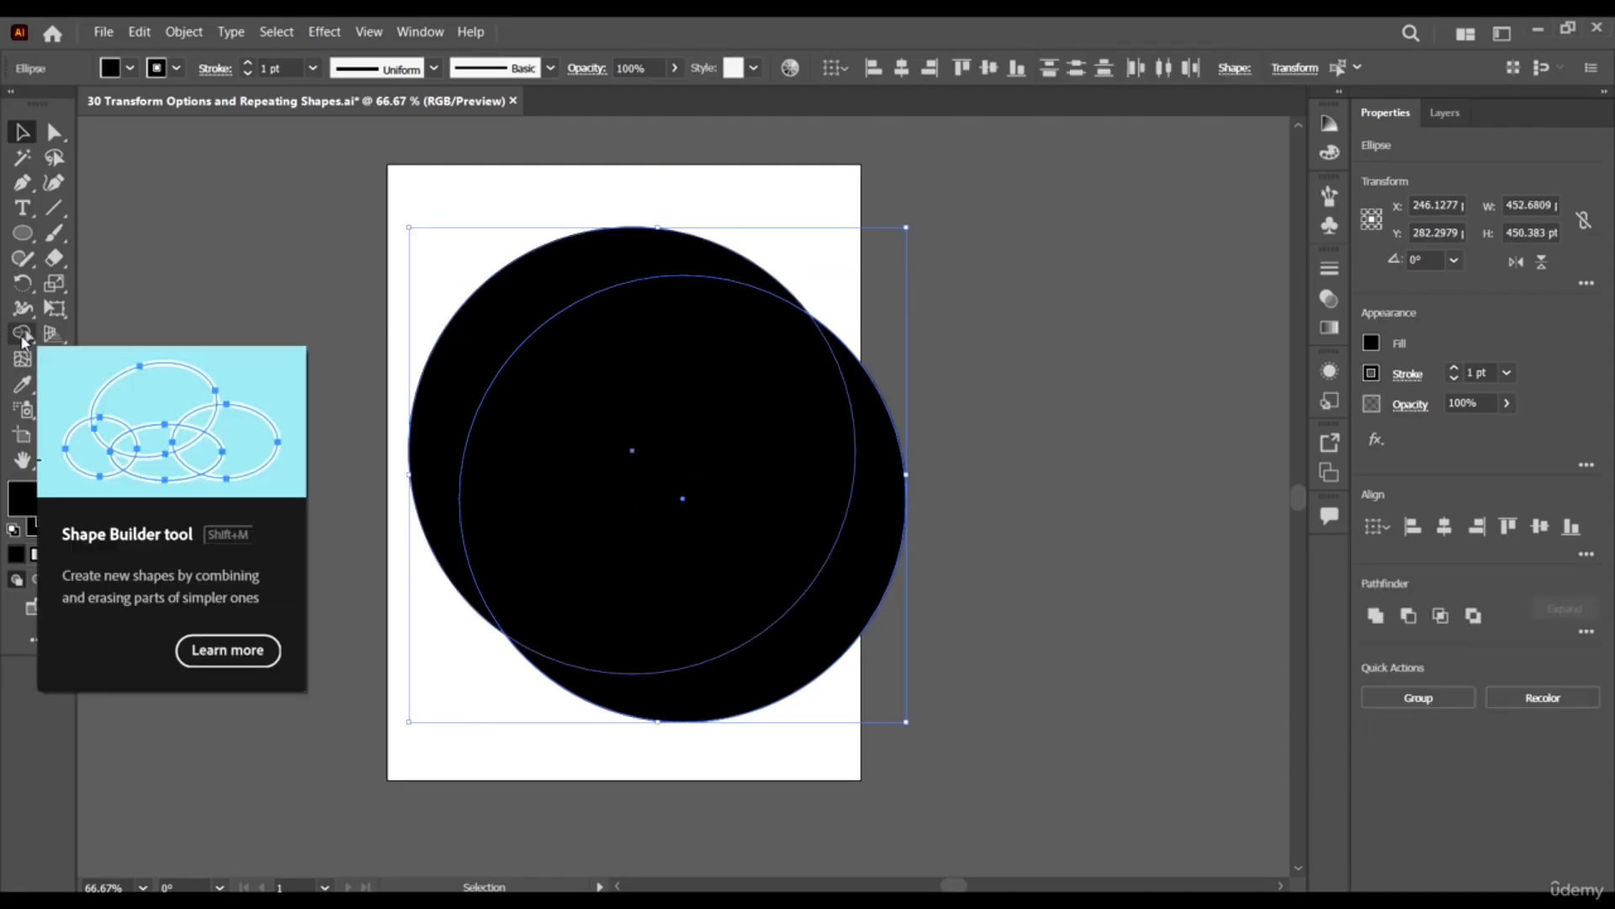
left_click(23, 334)
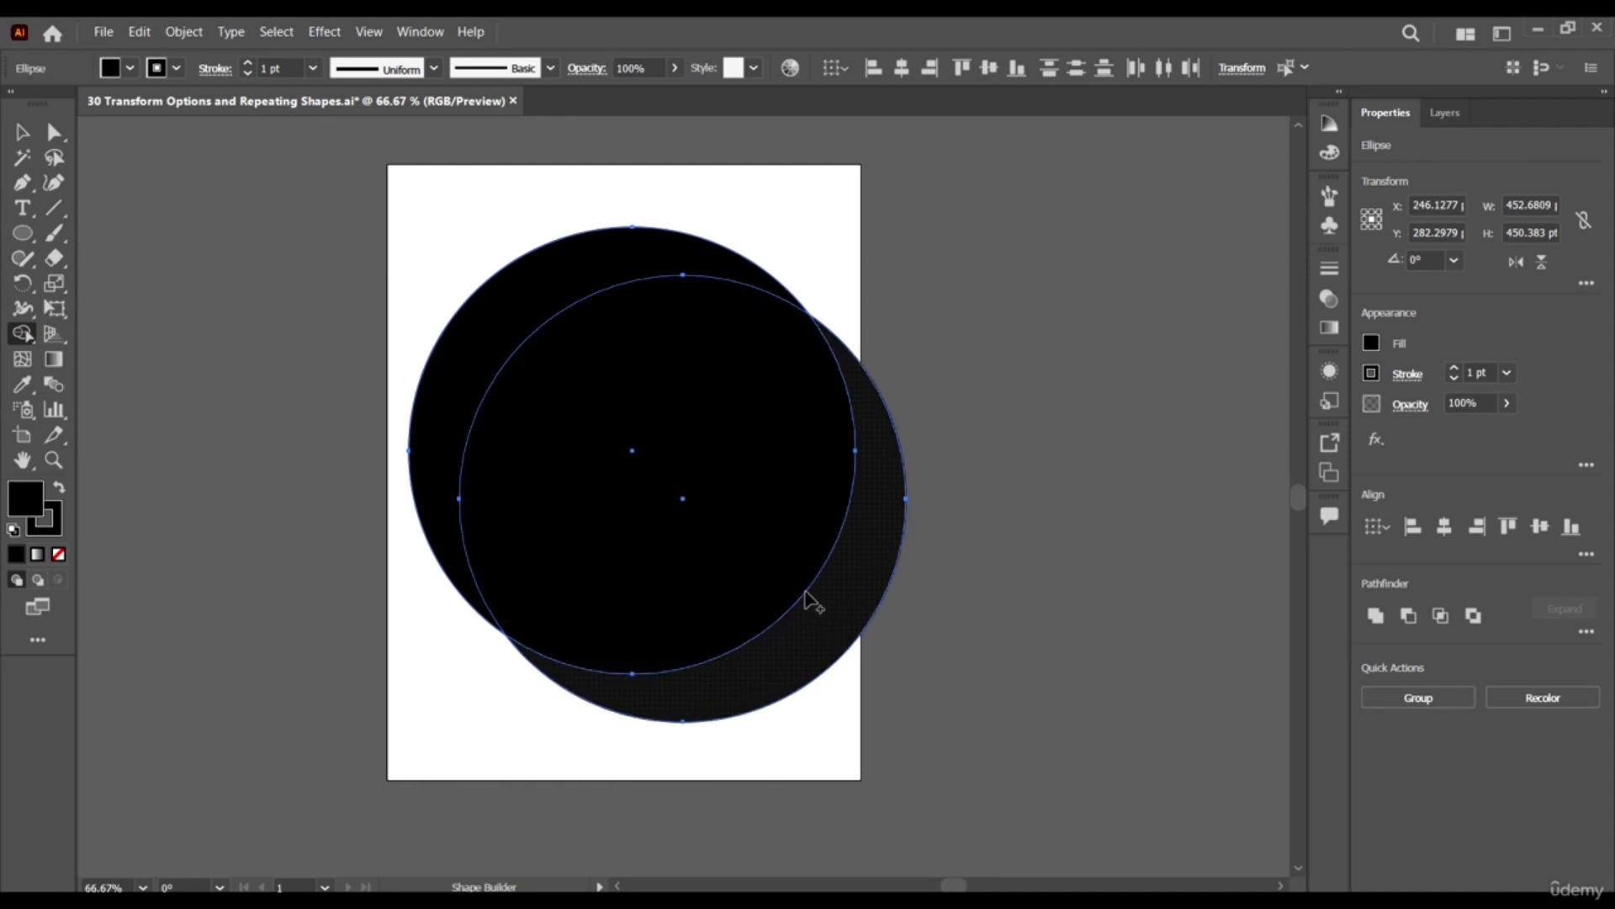
left_click_drag(685, 488, 822, 589)
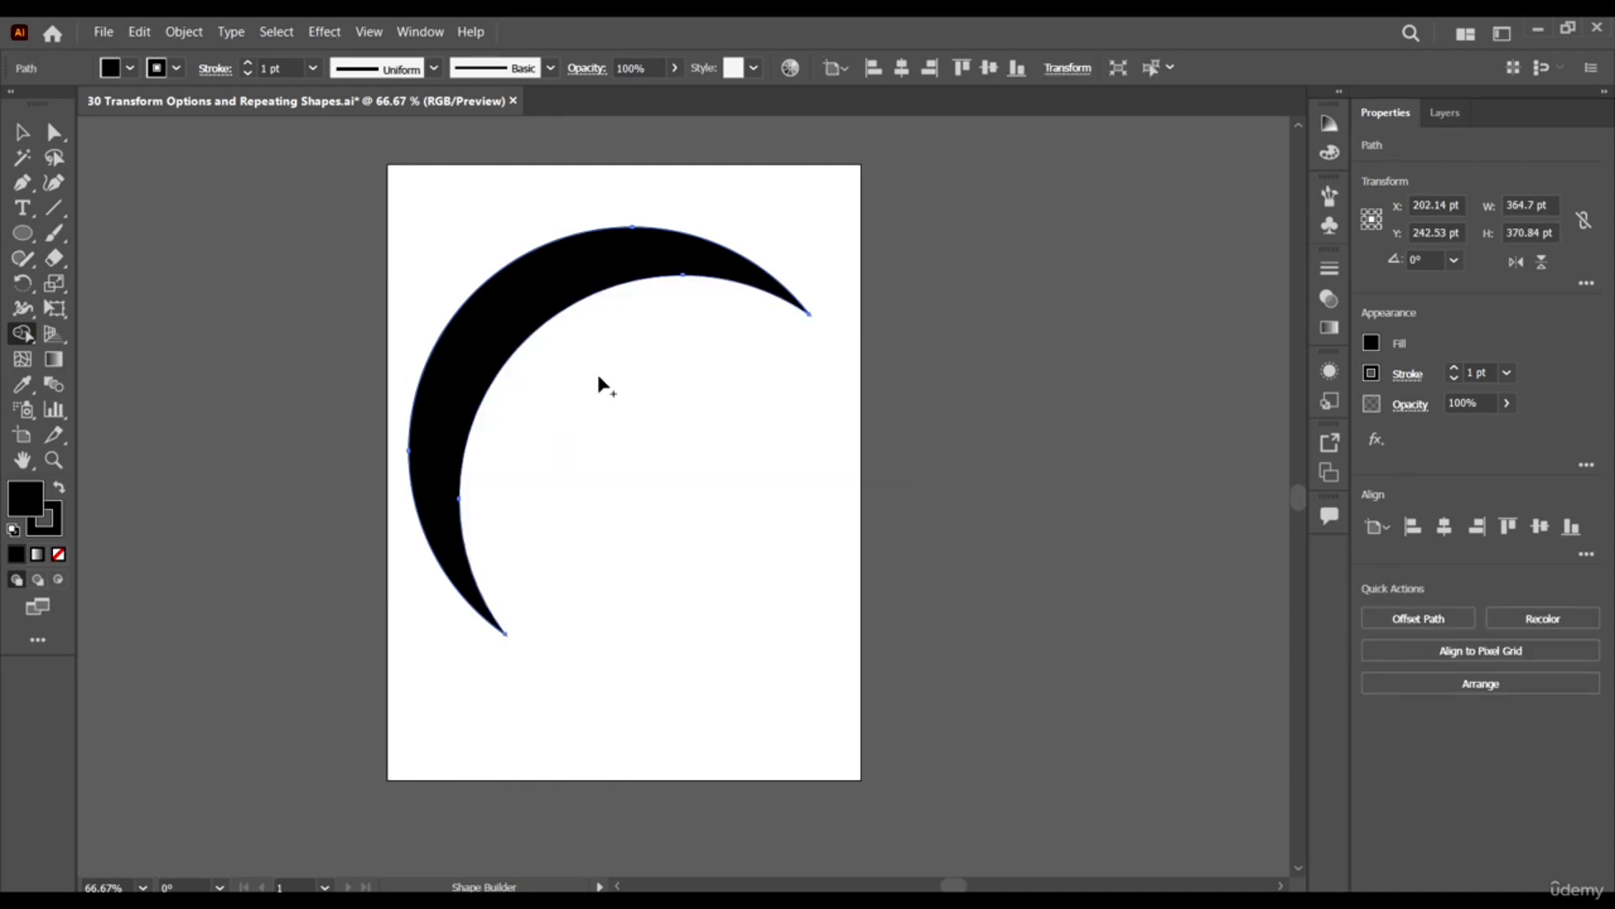
Fill the crescent with a linear white-to-black gradient and remove its stroke.
left_click(21, 135)
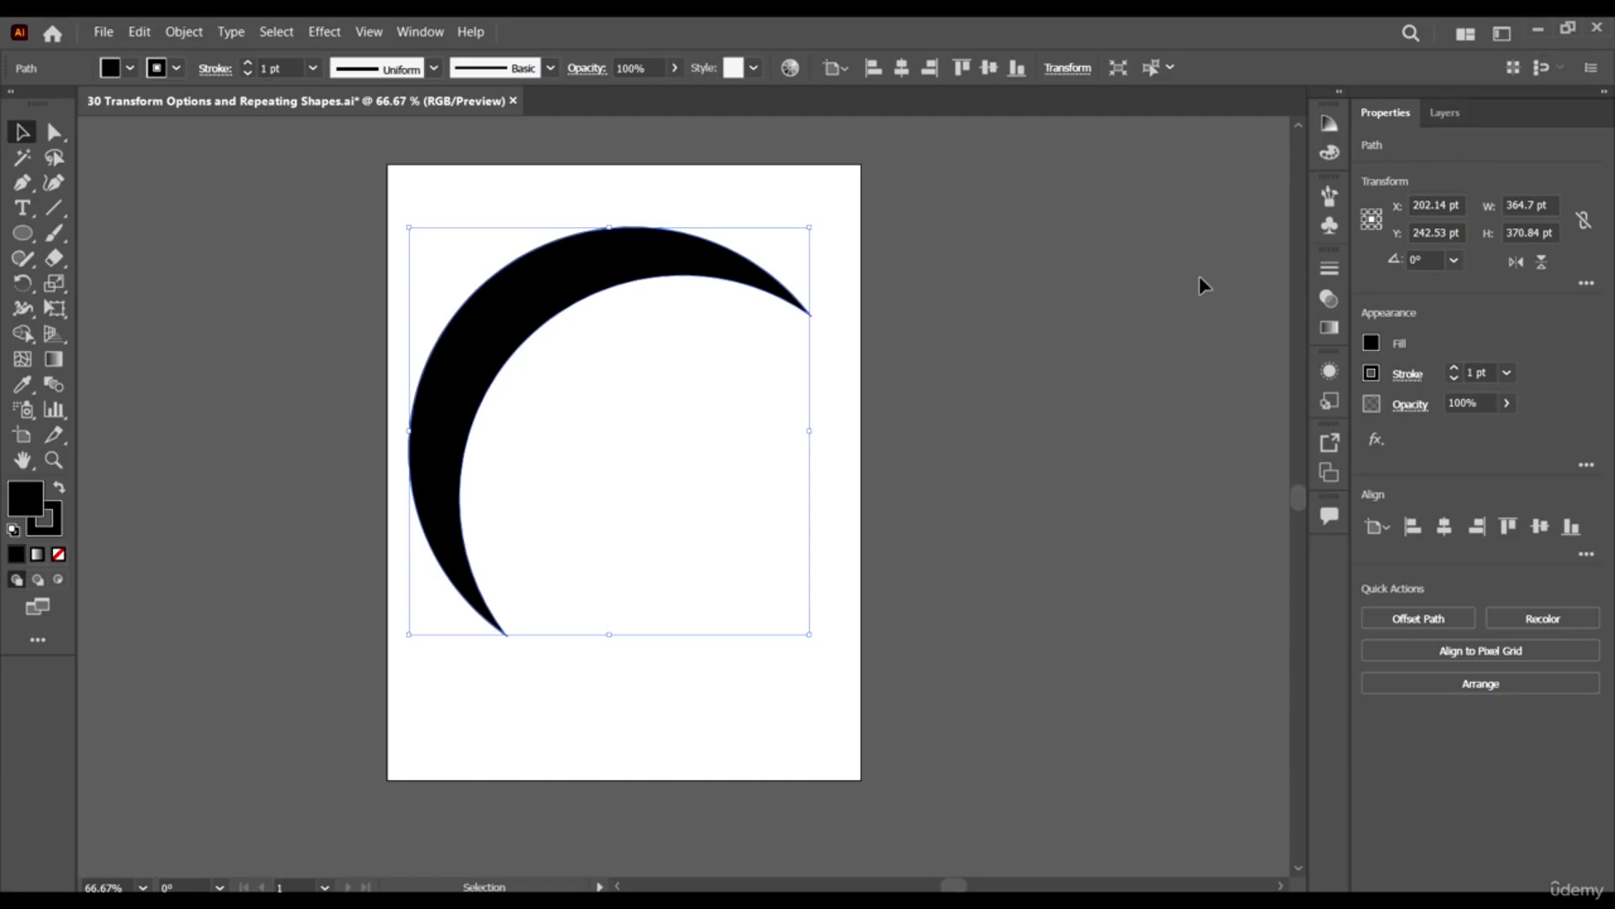
left_click(1329, 327)
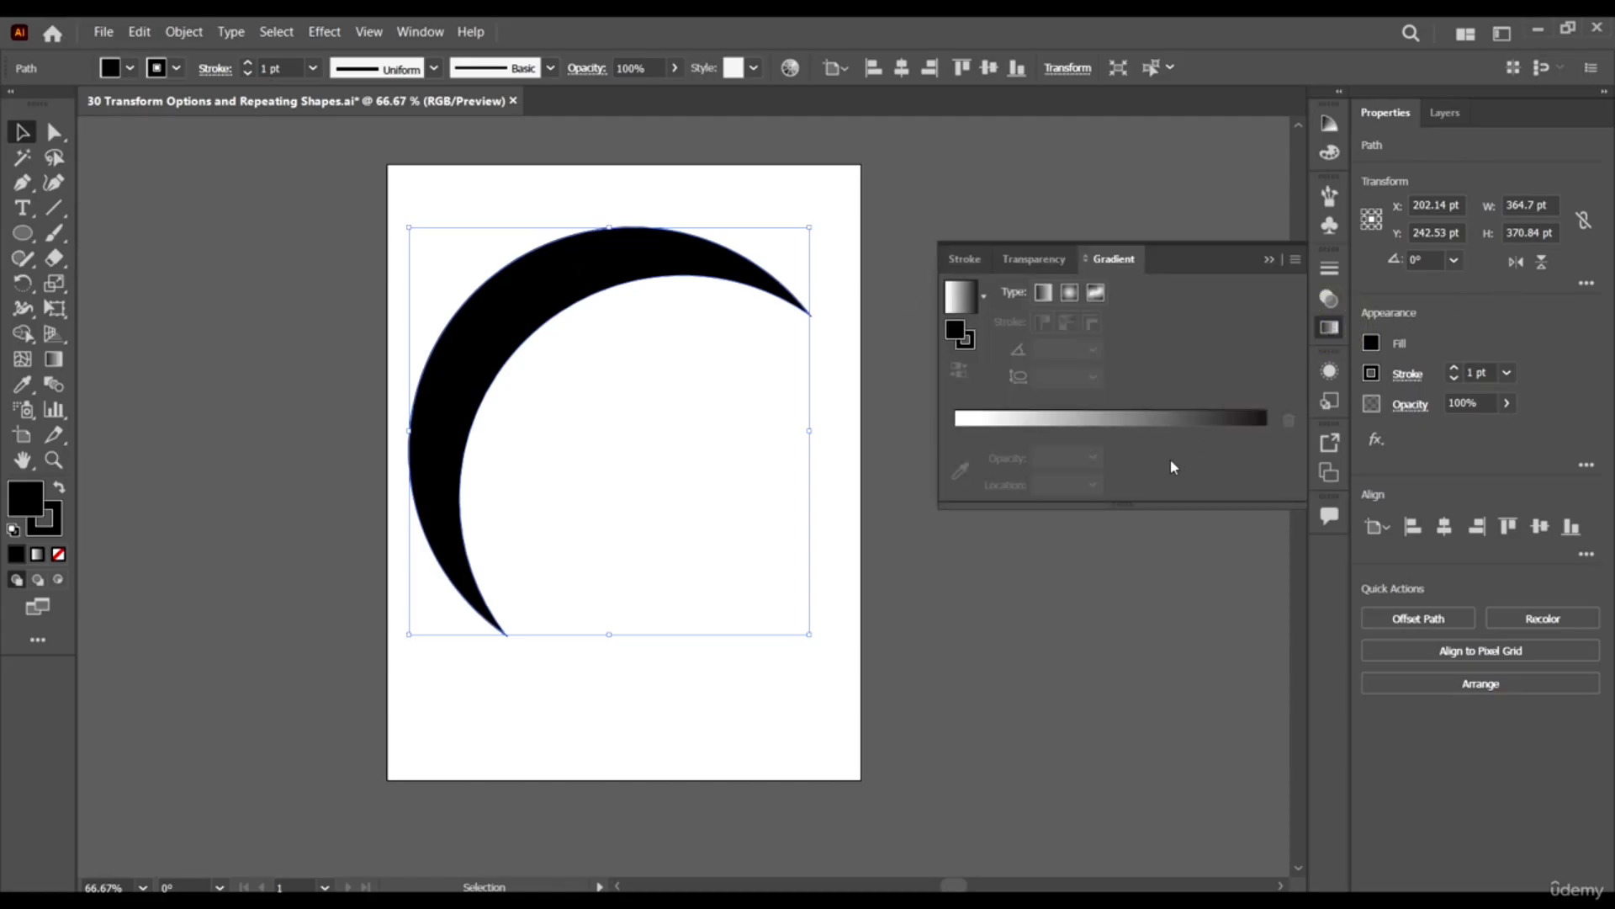
left_click(1157, 419)
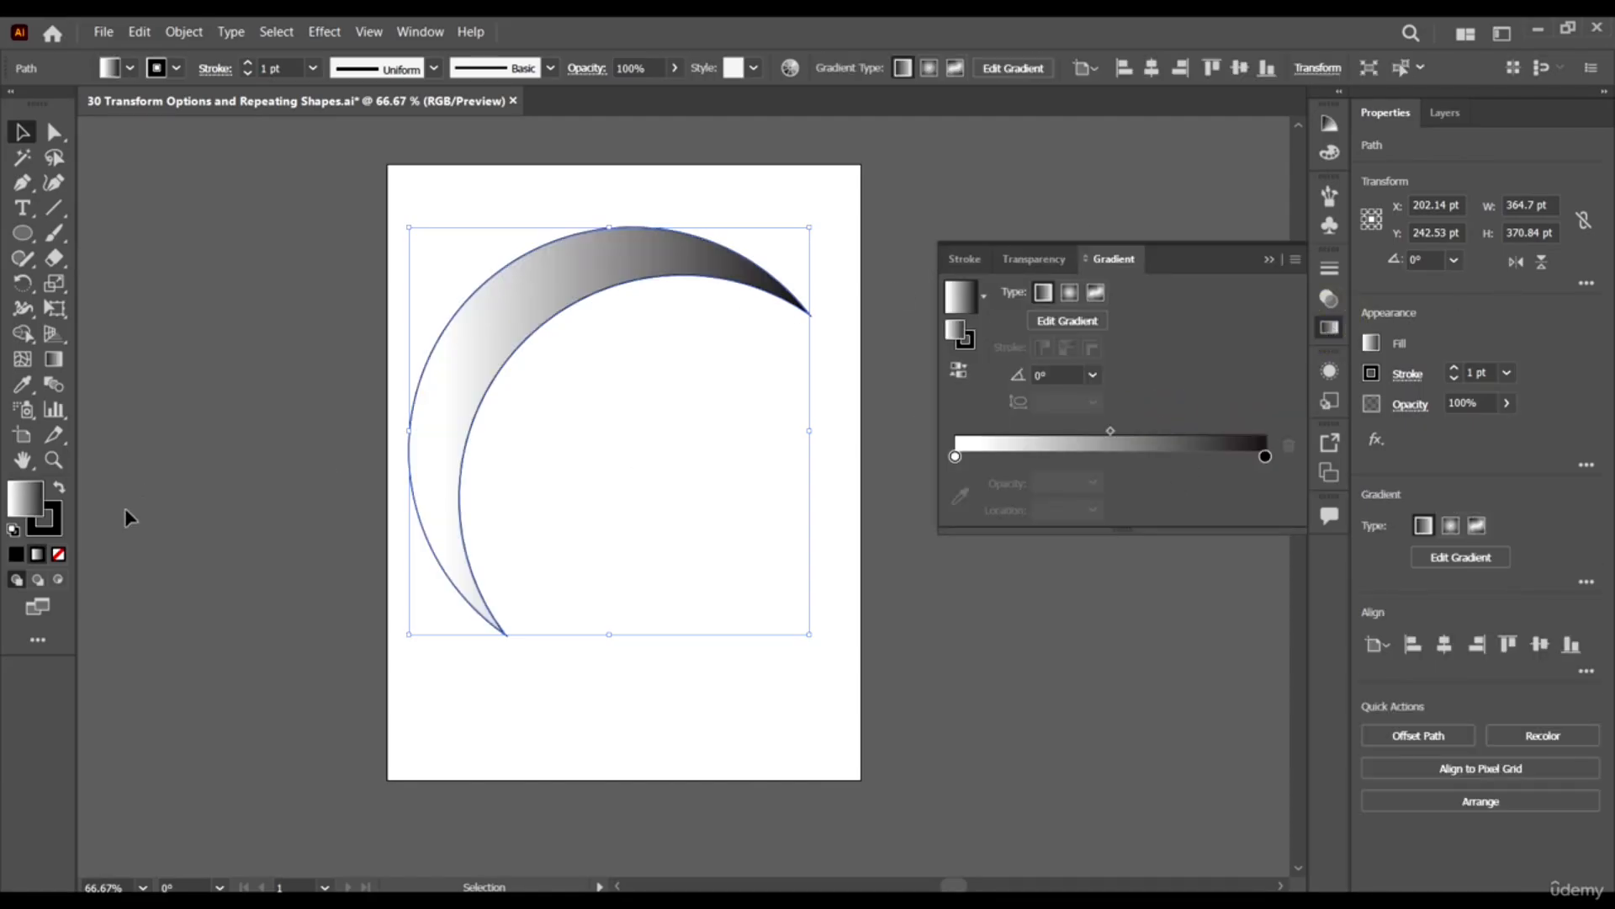
left_click(48, 525)
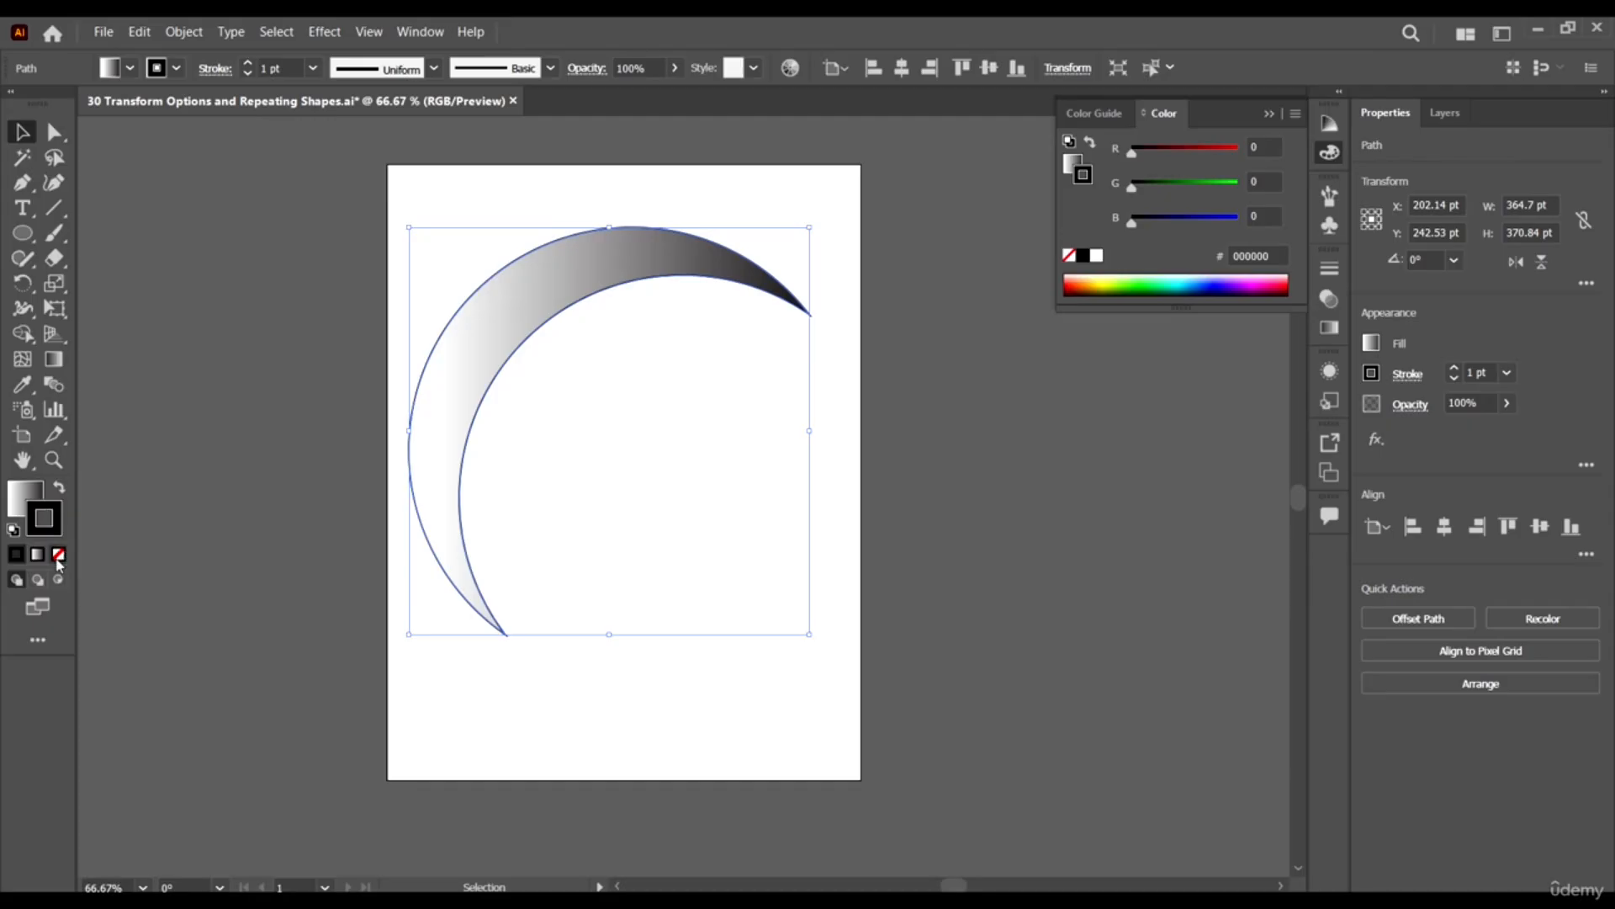
left_click(57, 555)
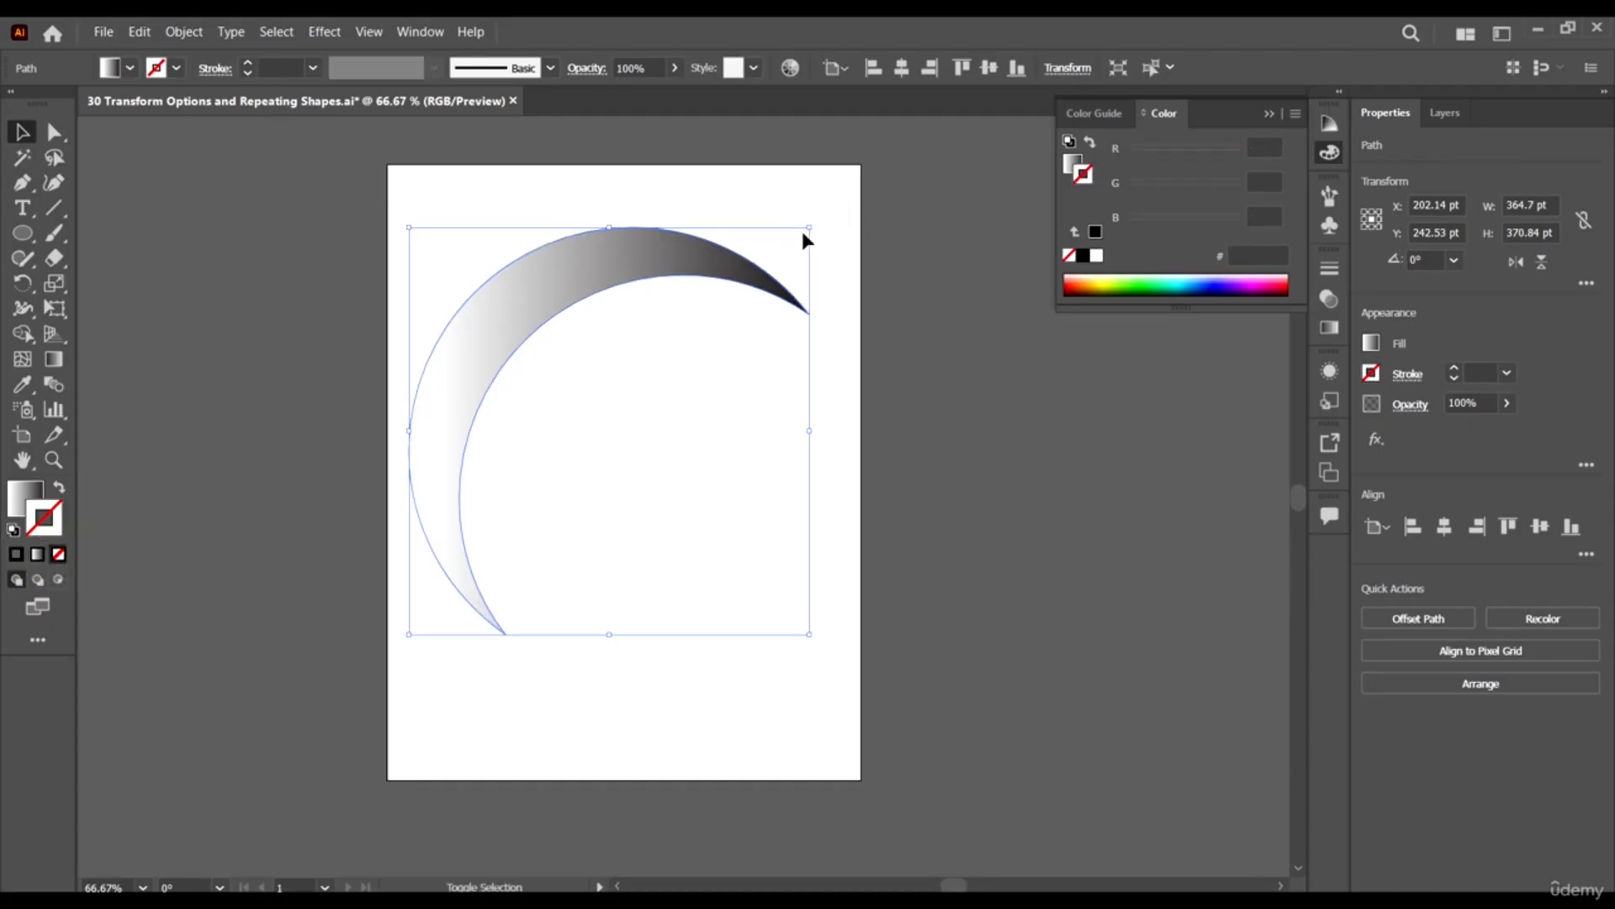
Shrink the crescent to about 194 by 198 pt and create a copy rotated 45° with Transform Each.
left_click_drag(808, 226, 658, 318)
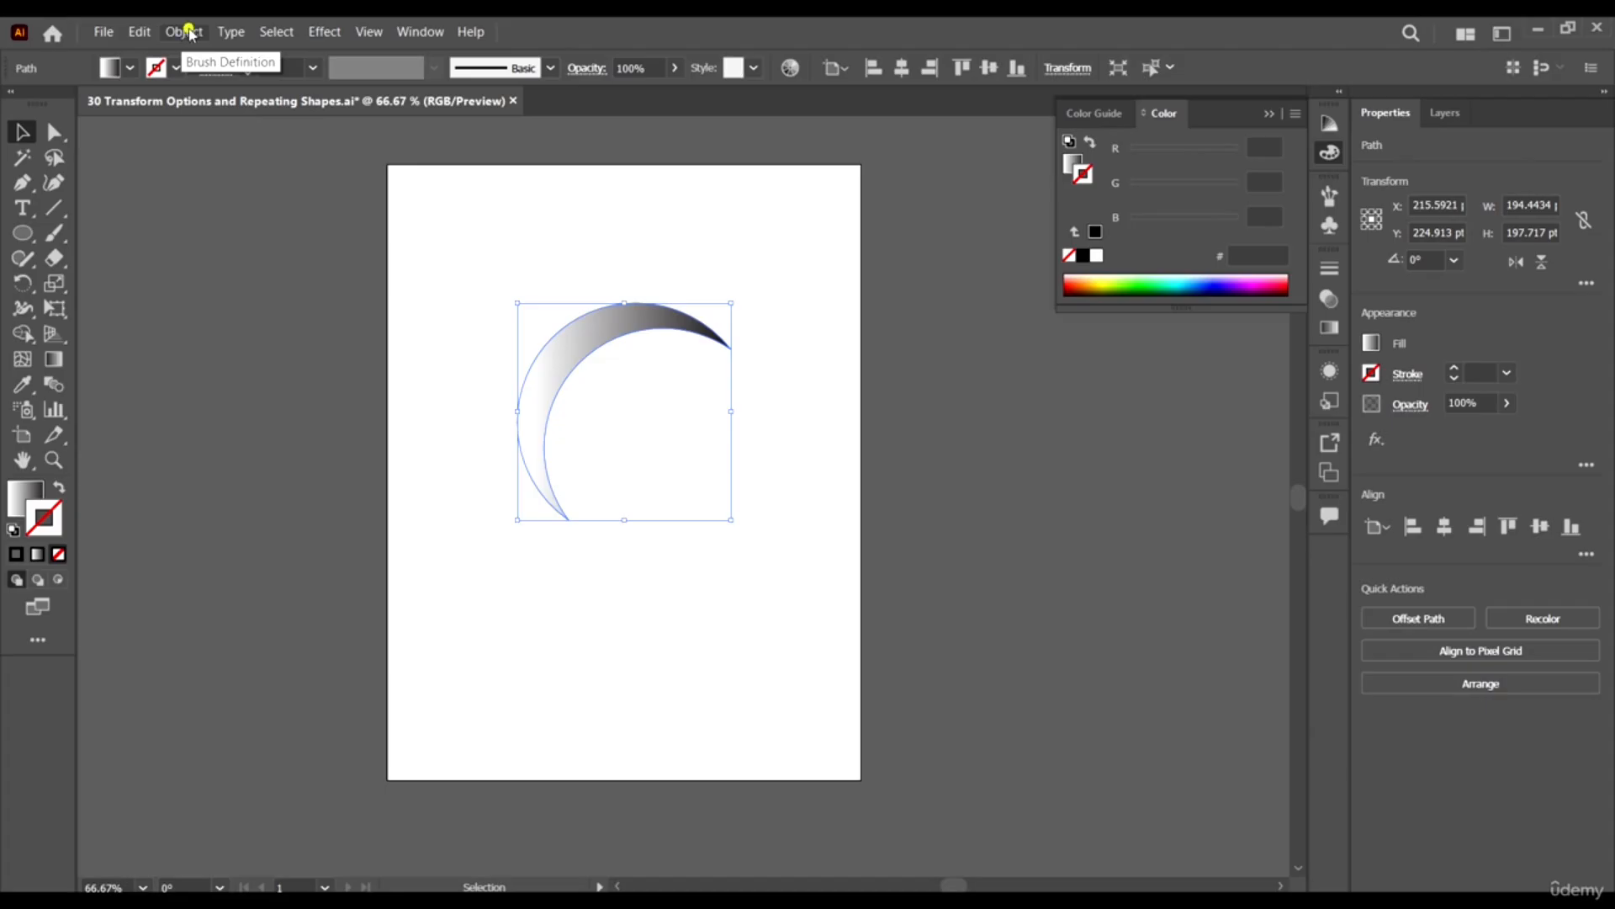
left_click(189, 33)
mouse_move(202, 54)
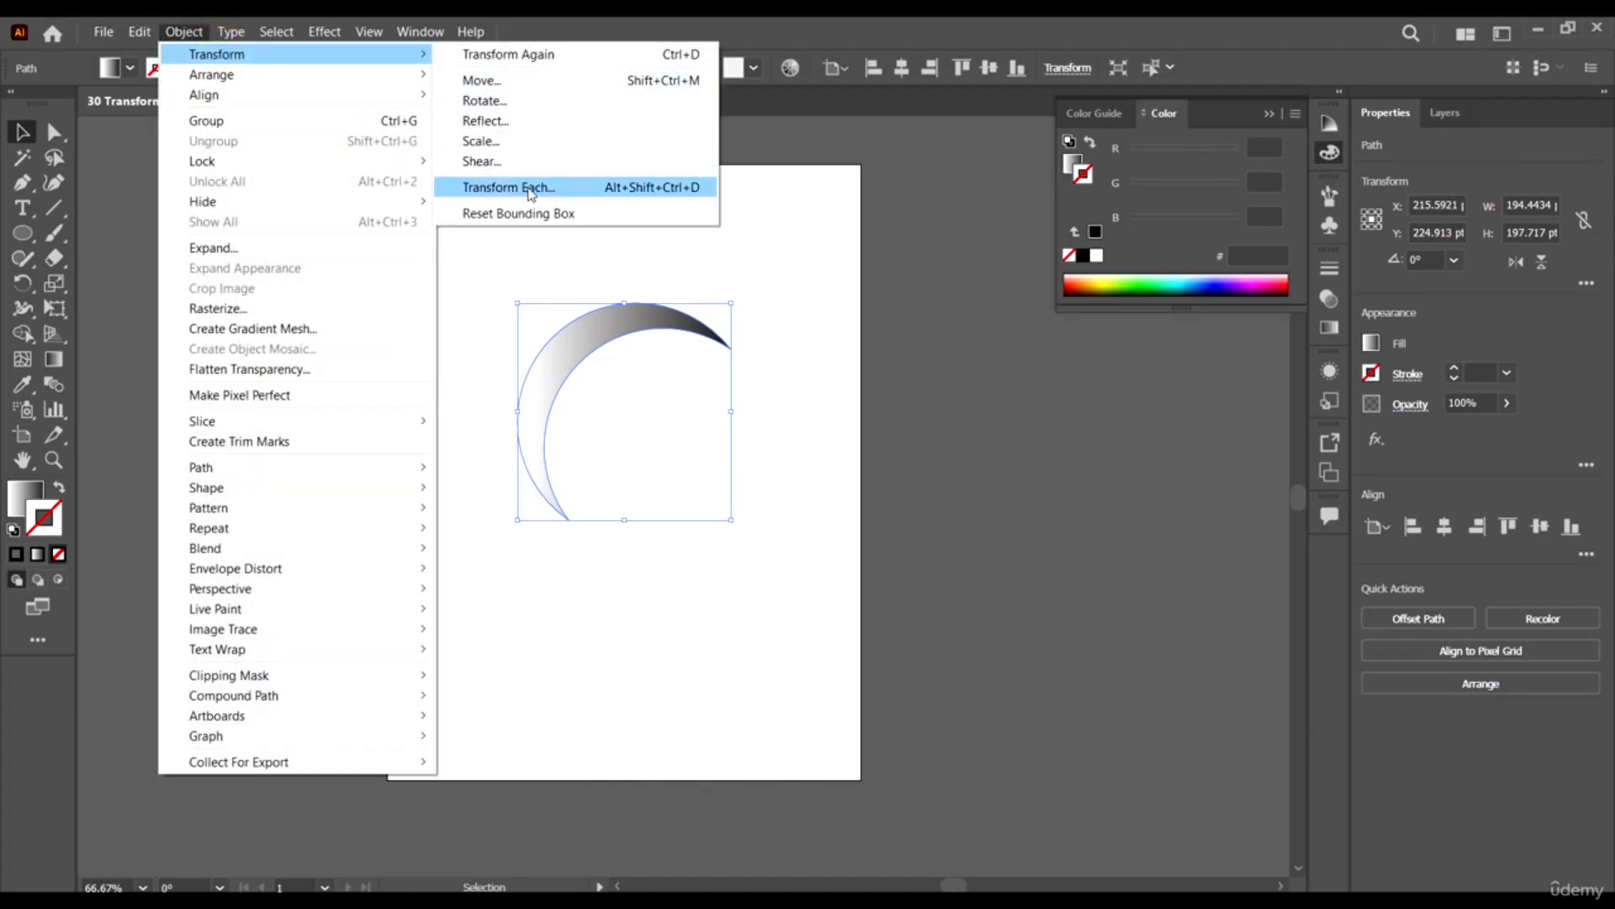
left_click(530, 188)
double_click(1146, 441)
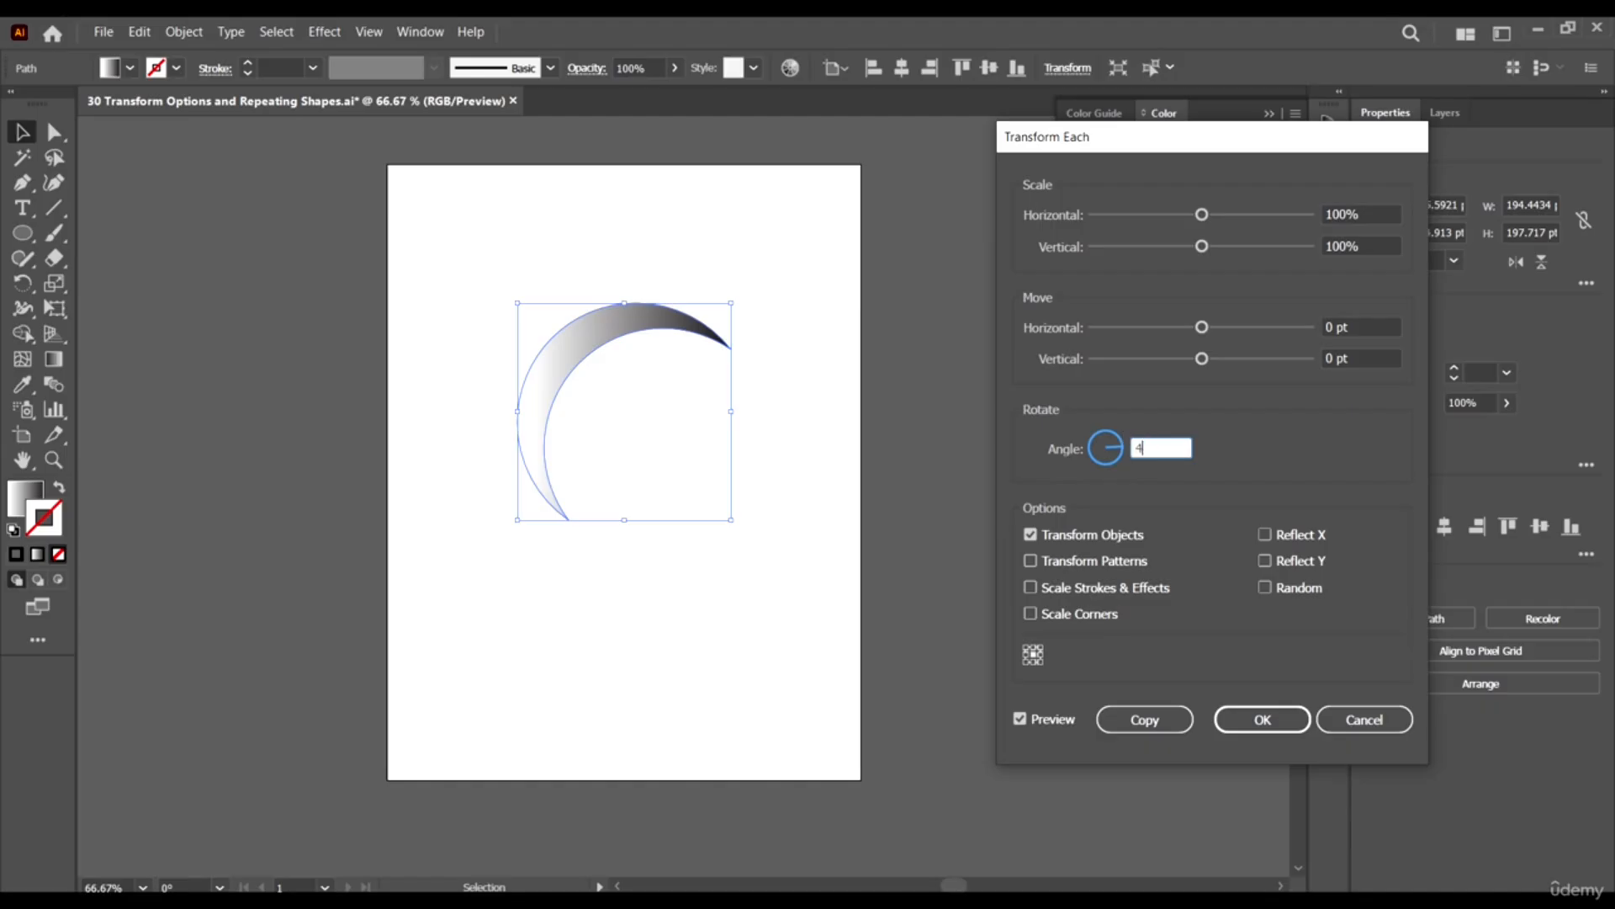
left_click(1375, 357)
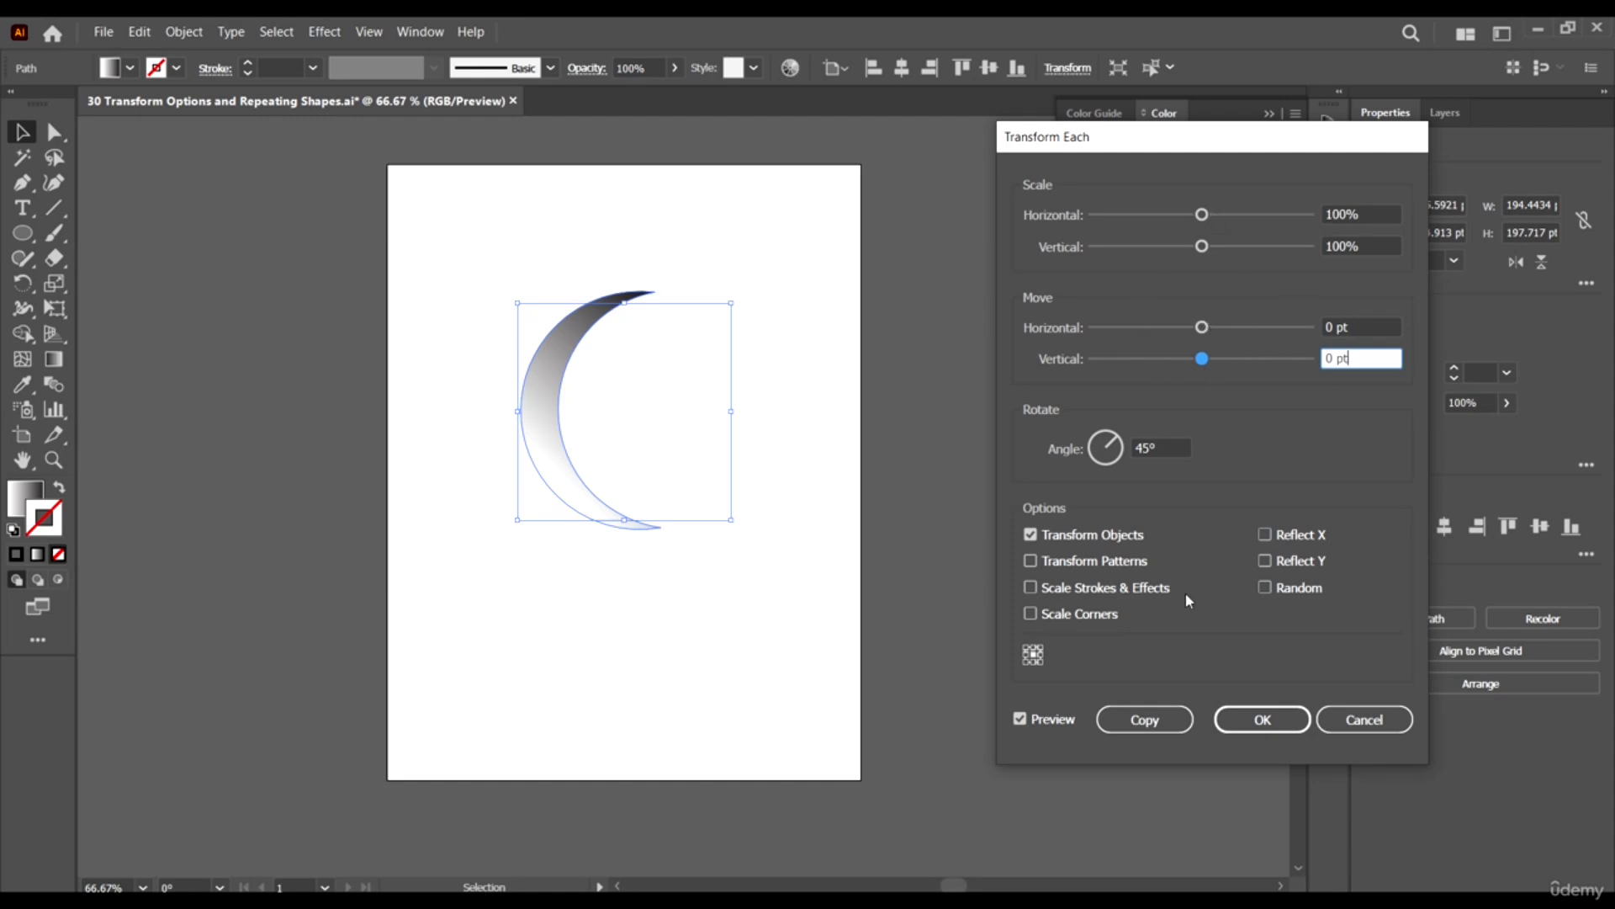
left_click(1152, 722)
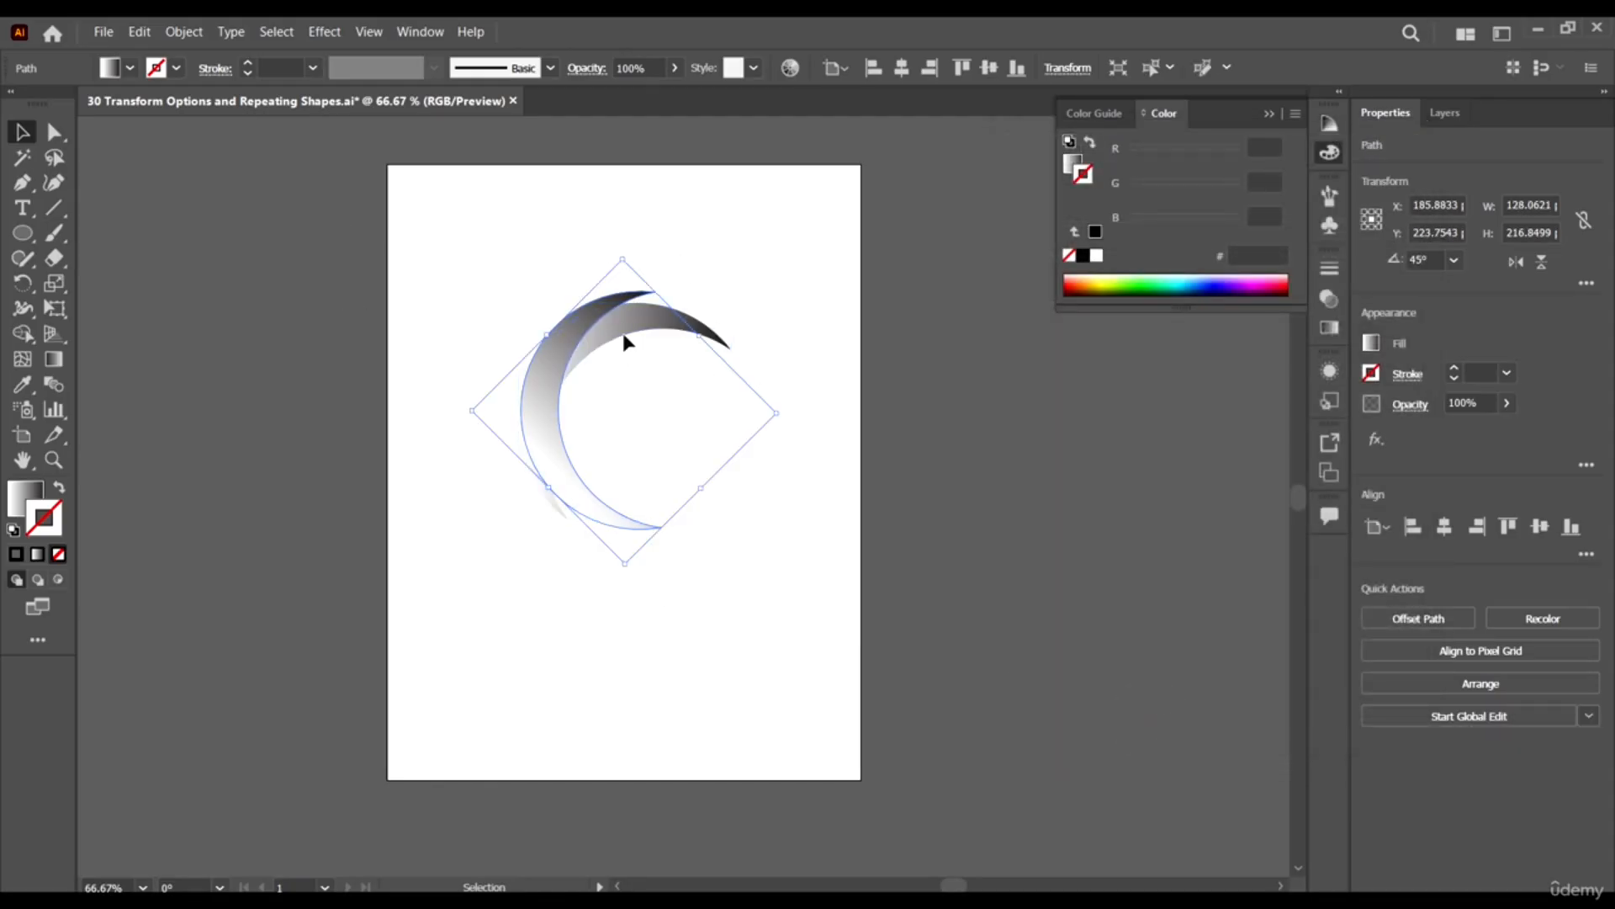
Add three more crescent copies with Transform Again, each rotated a further 45°, up to the 180° copy.
key("ctrl+d")
key("ctrl+z")
left_click(186, 39)
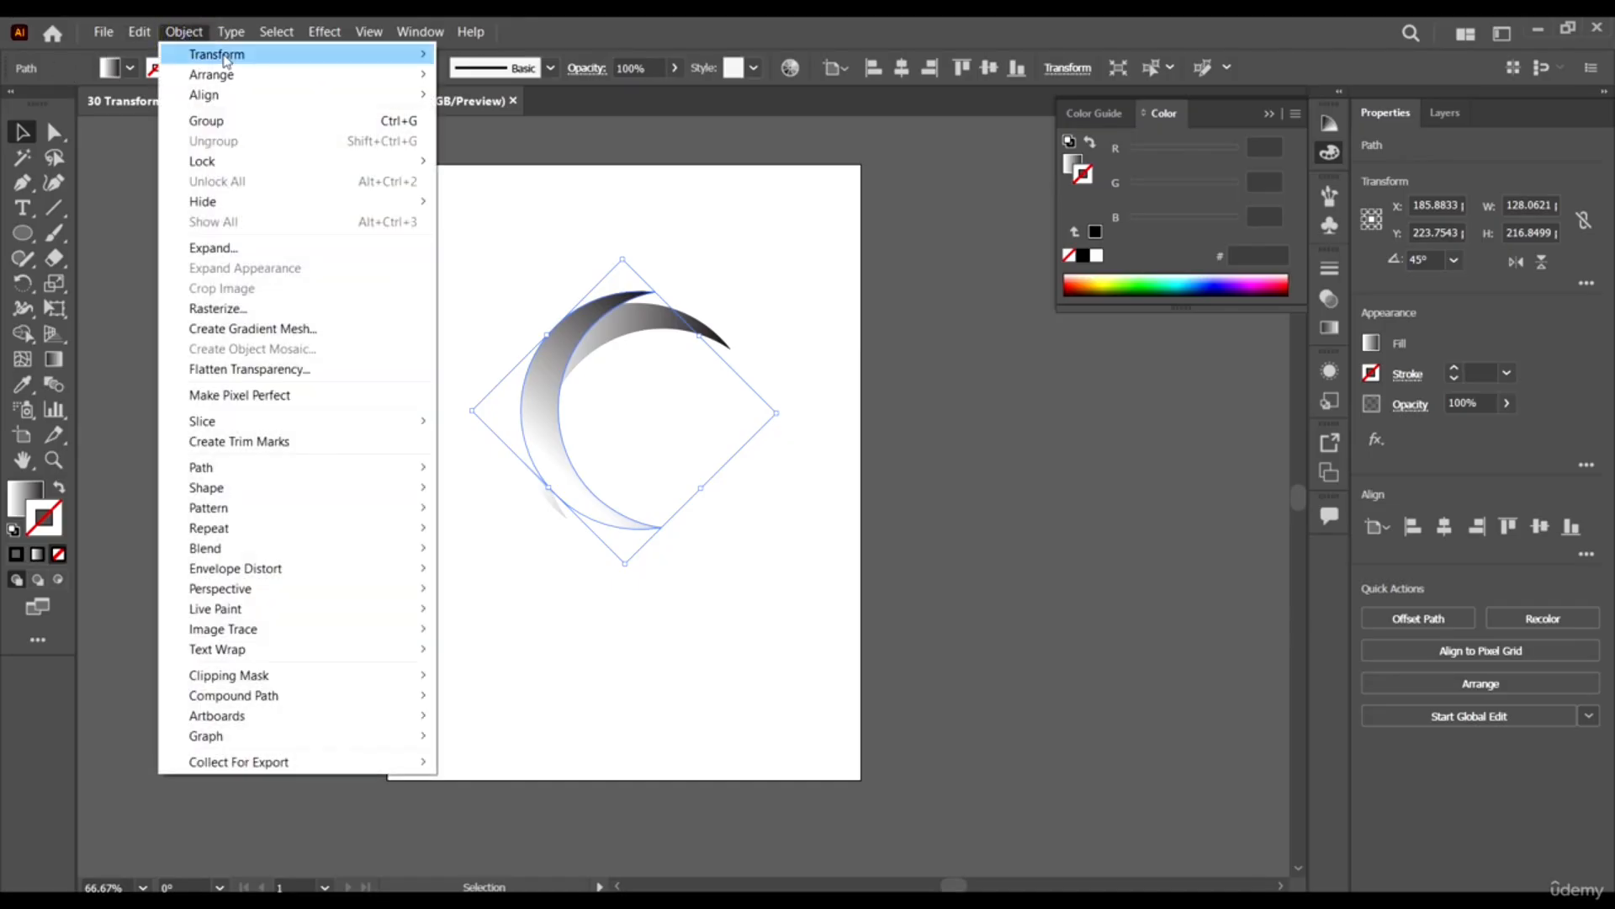
mouse_move(226, 59)
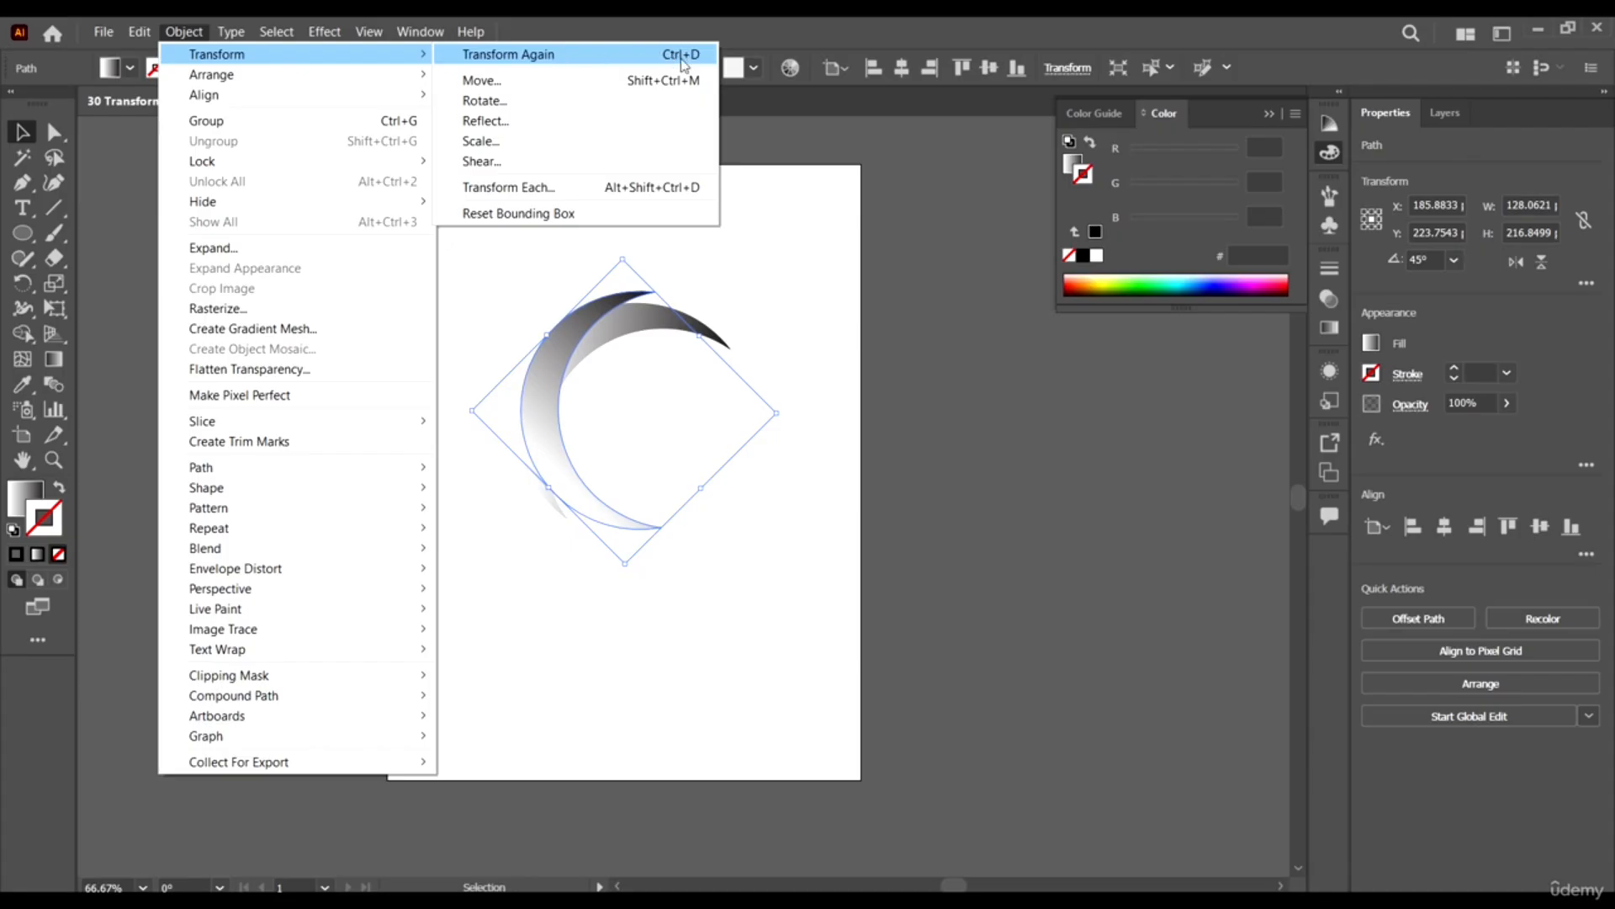
left_click(567, 58)
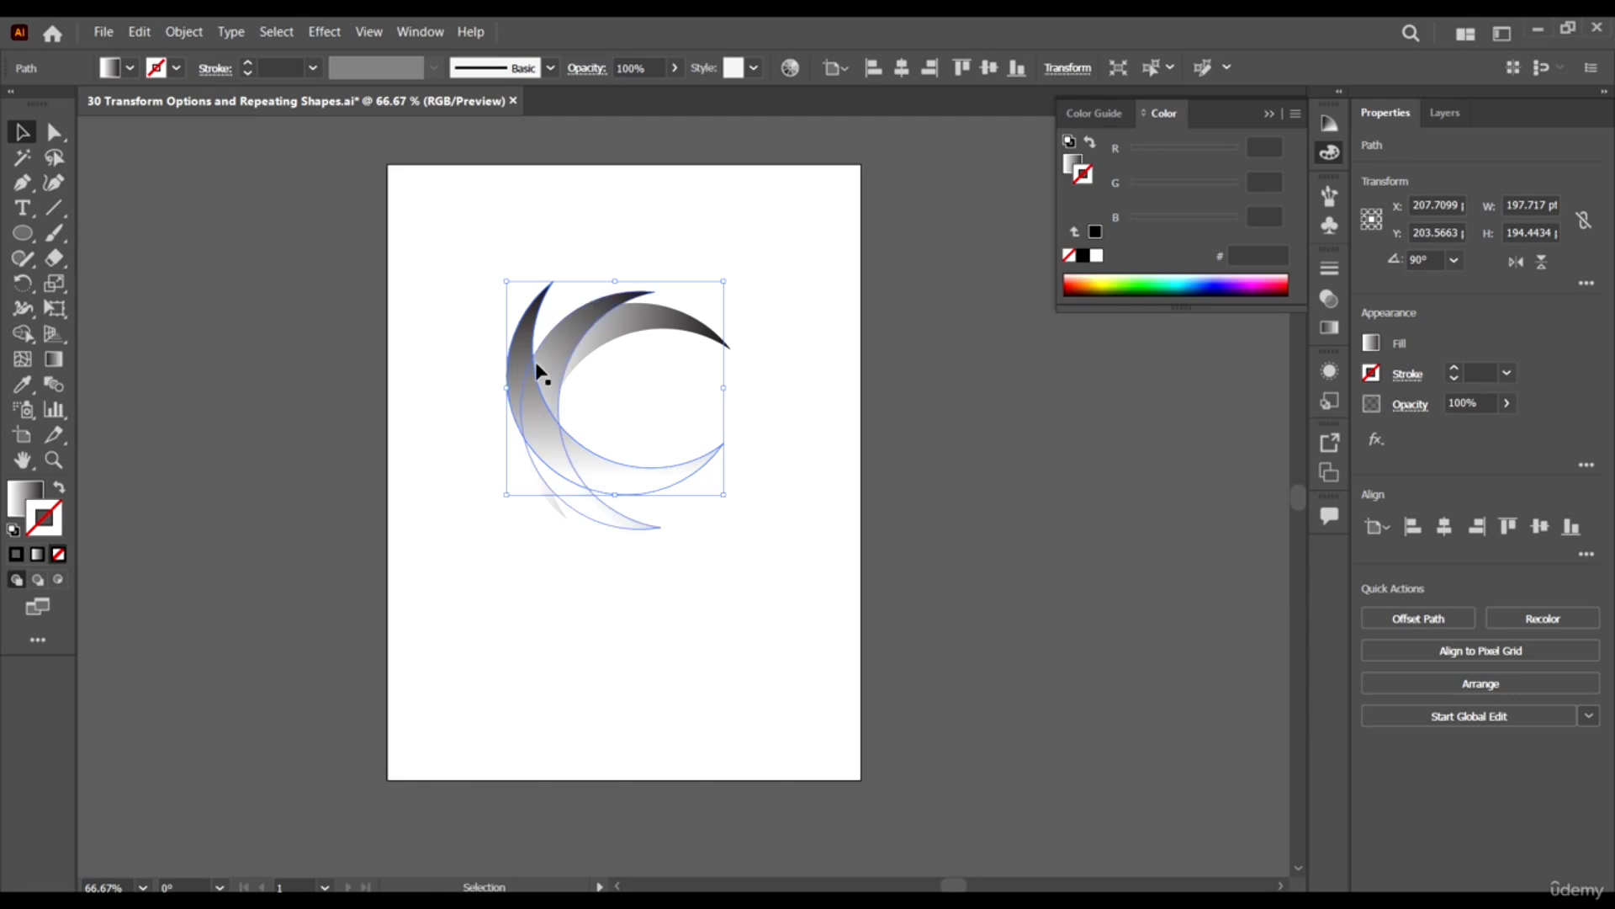
left_click(184, 31)
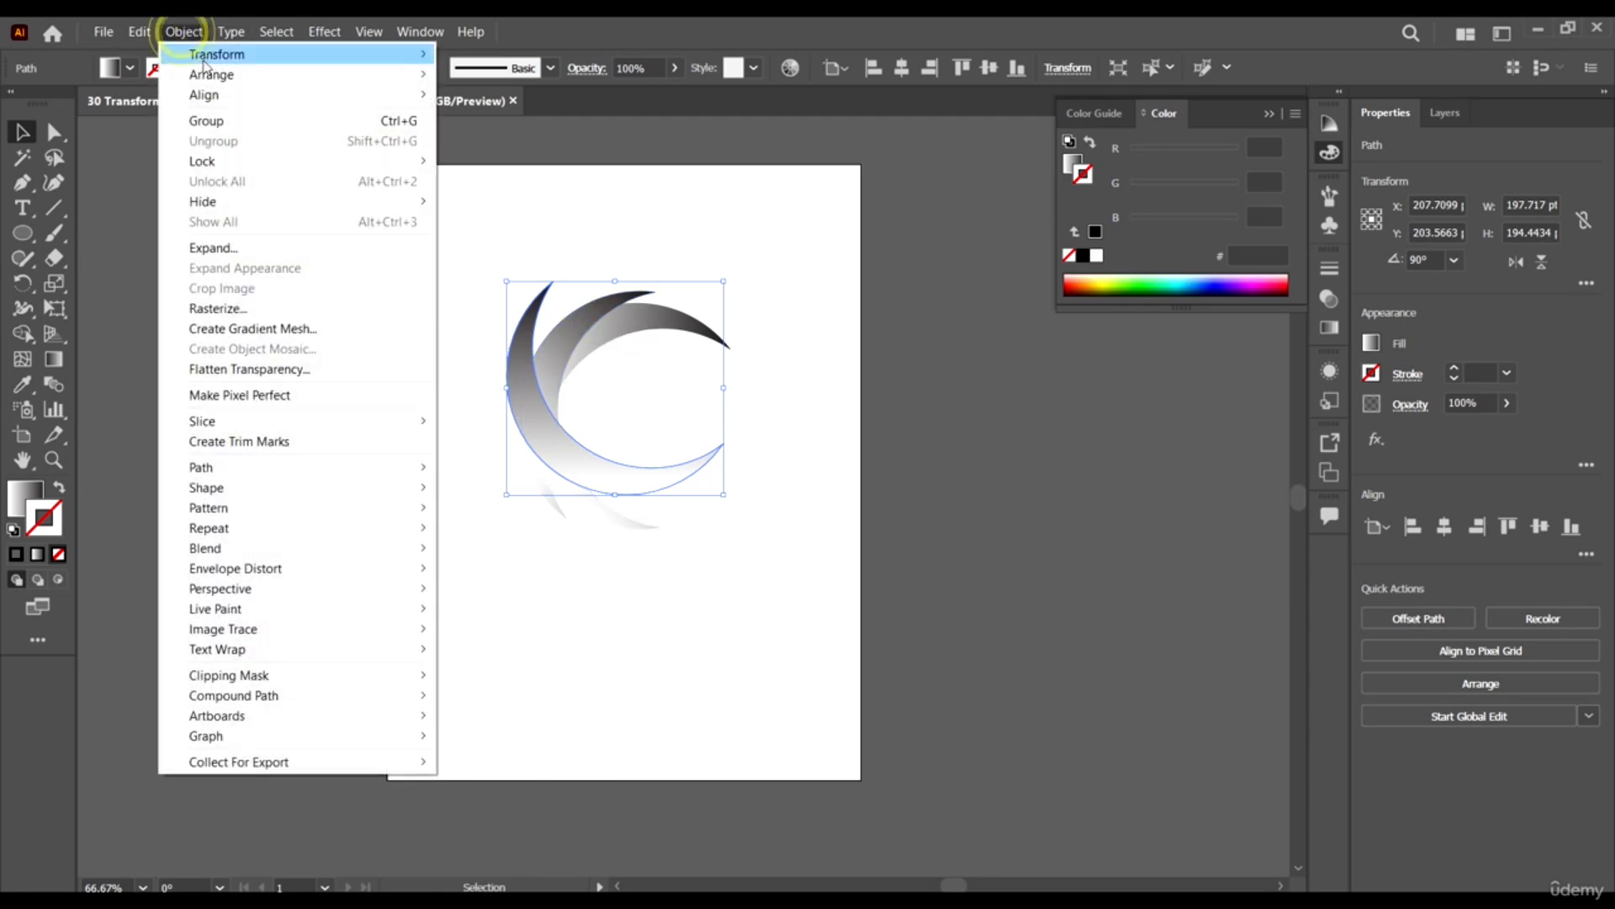
left_click(530, 57)
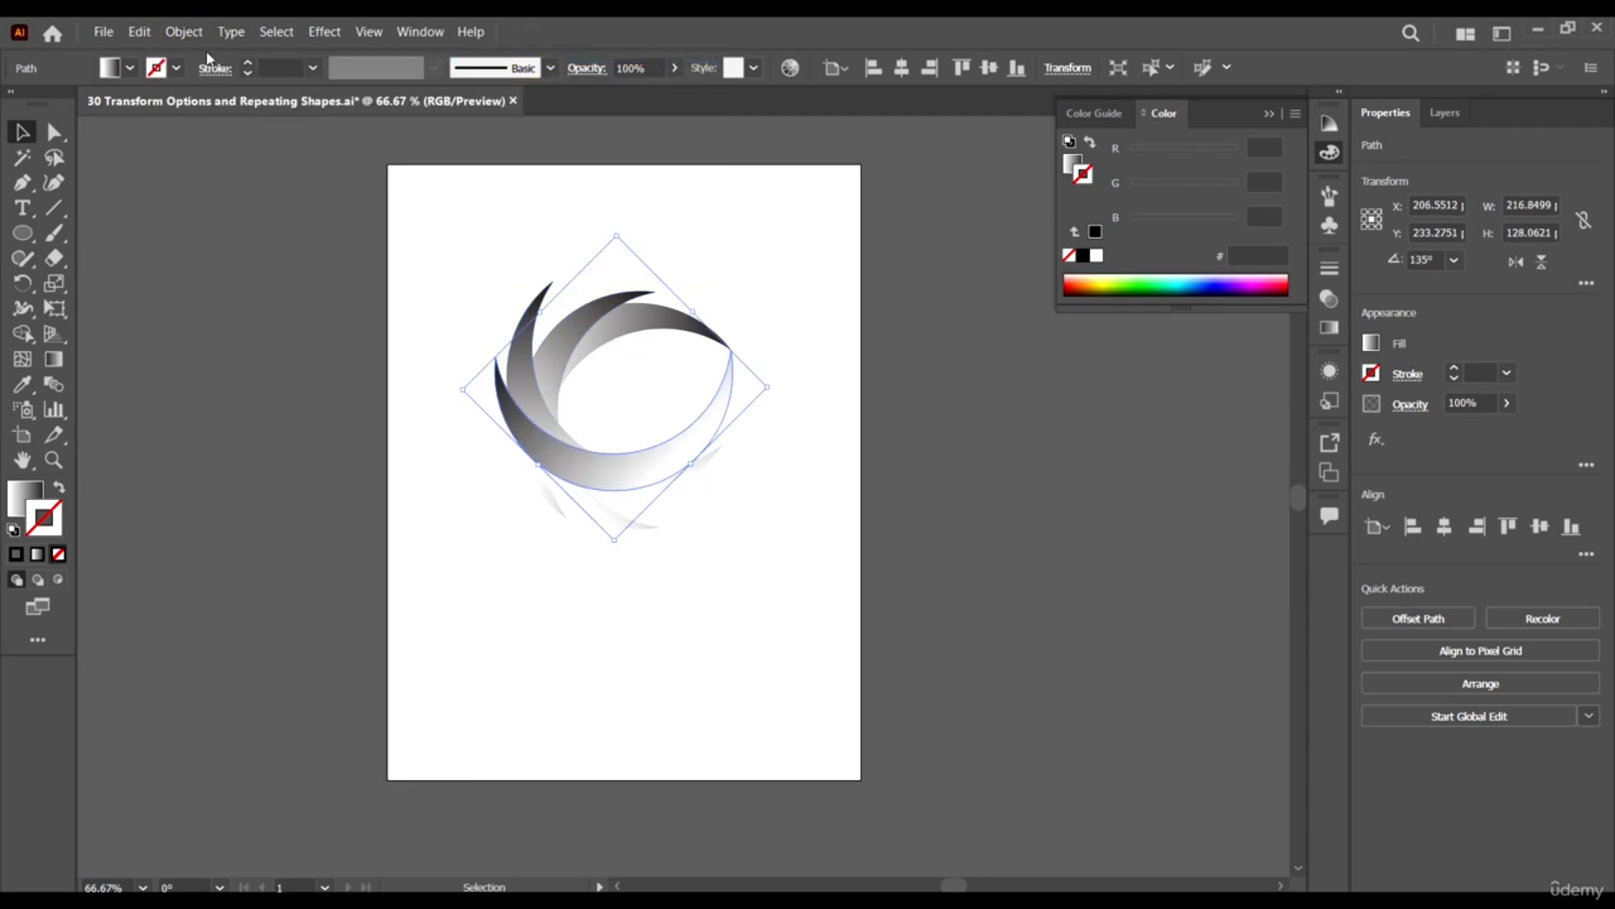
left_click(185, 31)
left_click(185, 31)
mouse_move(217, 54)
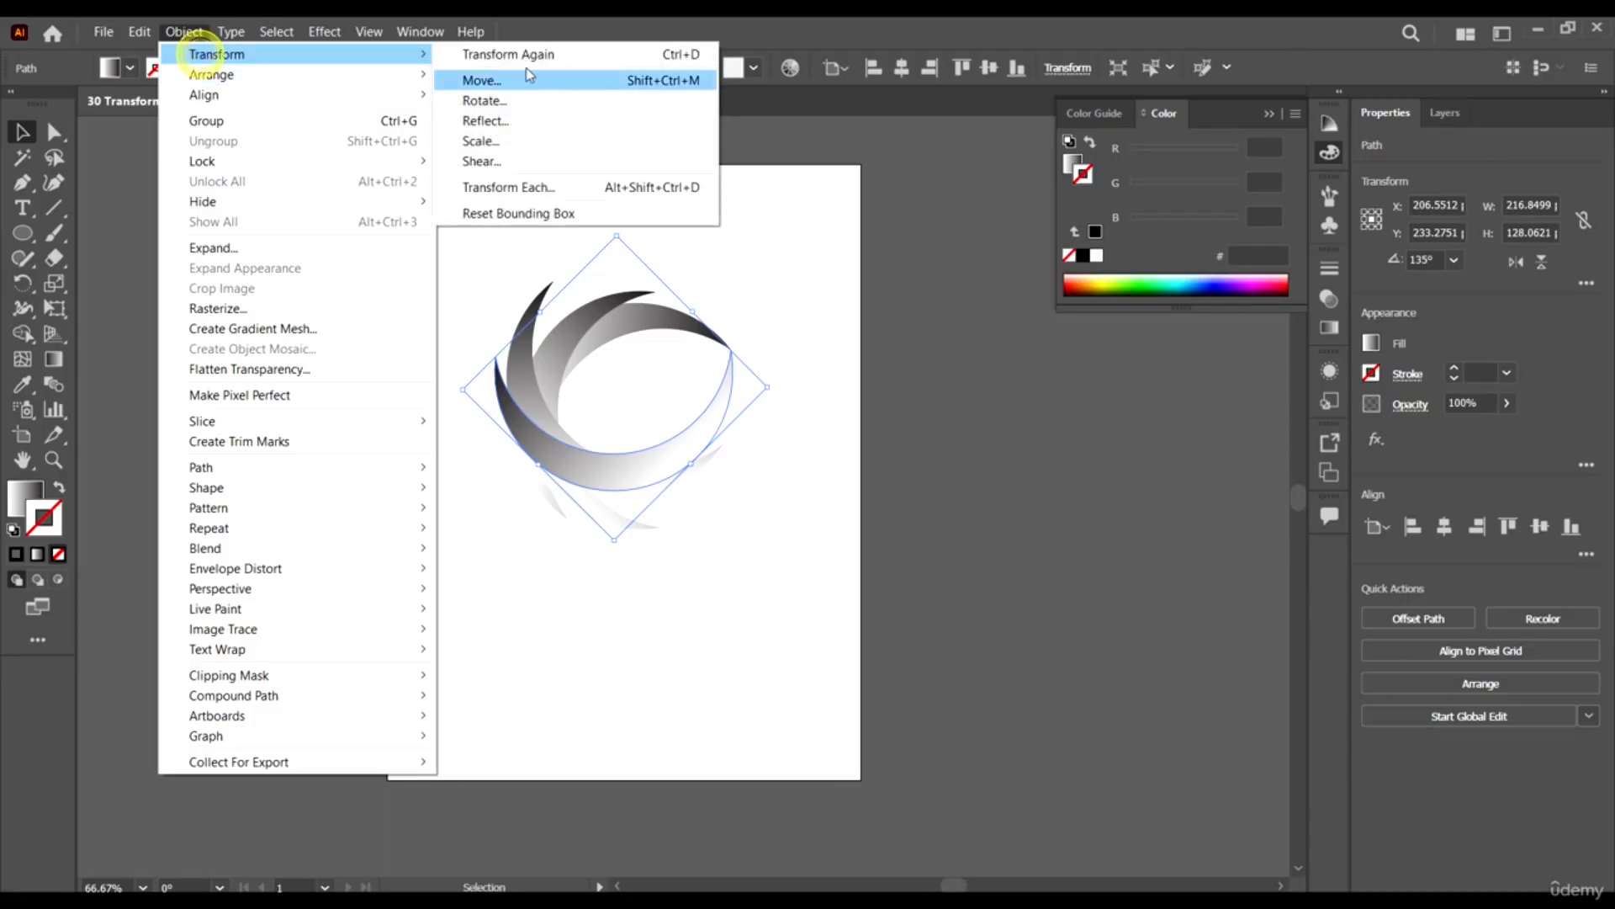
left_click(530, 54)
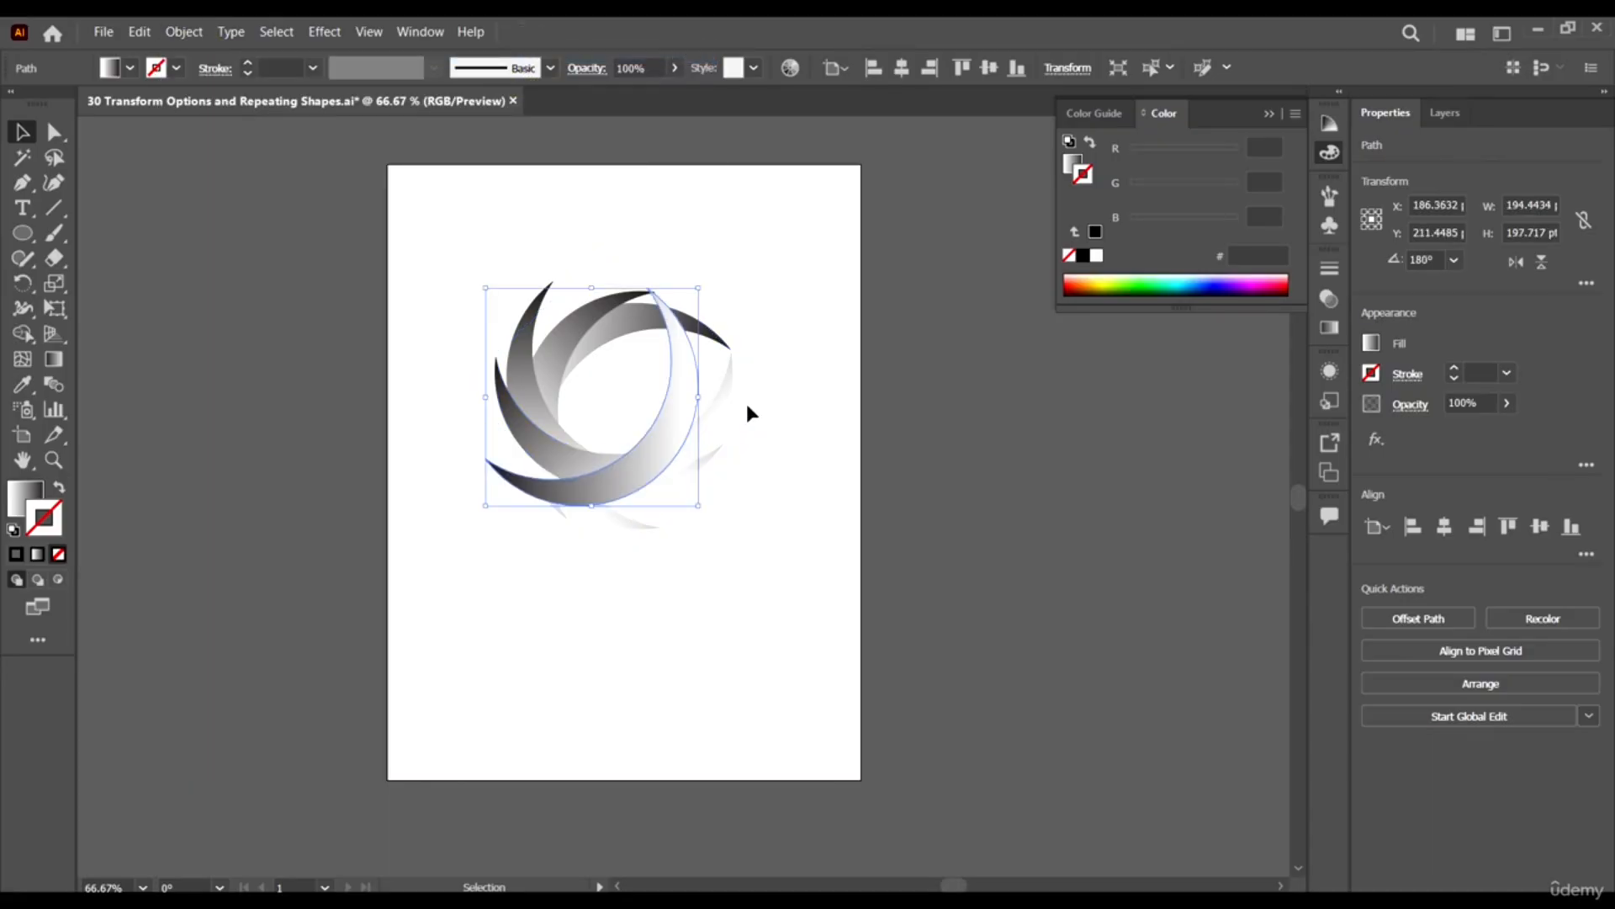
Keep repeating Transform Again on the crescent to complete a full ring of 45° rotated copies, and deselect it.
left_click(184, 31)
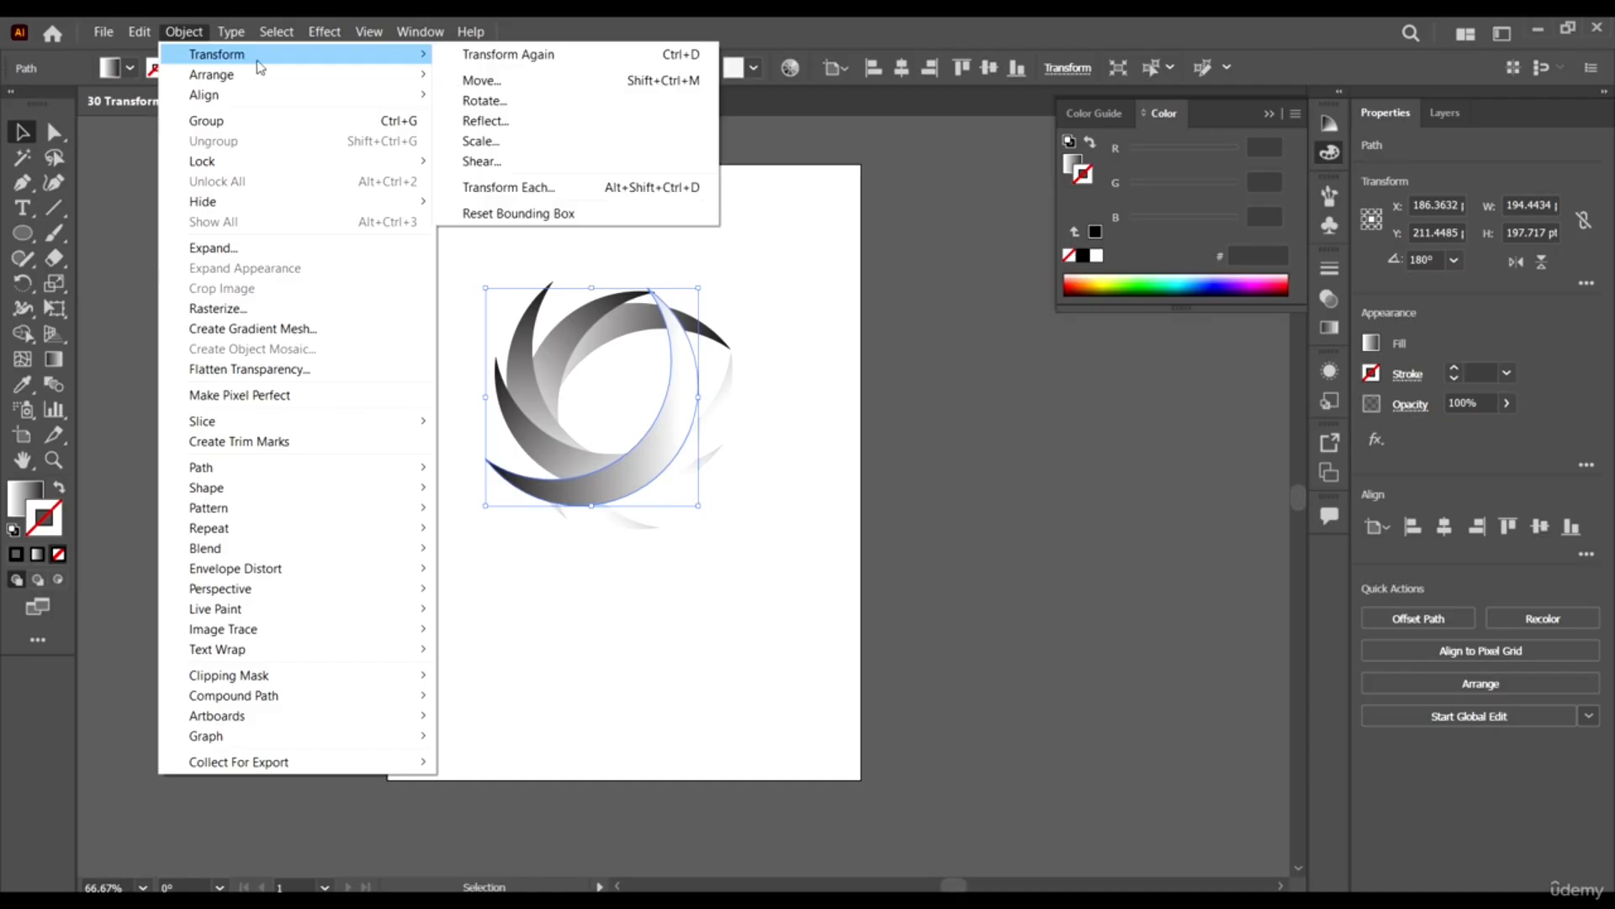
left_click(759, 24)
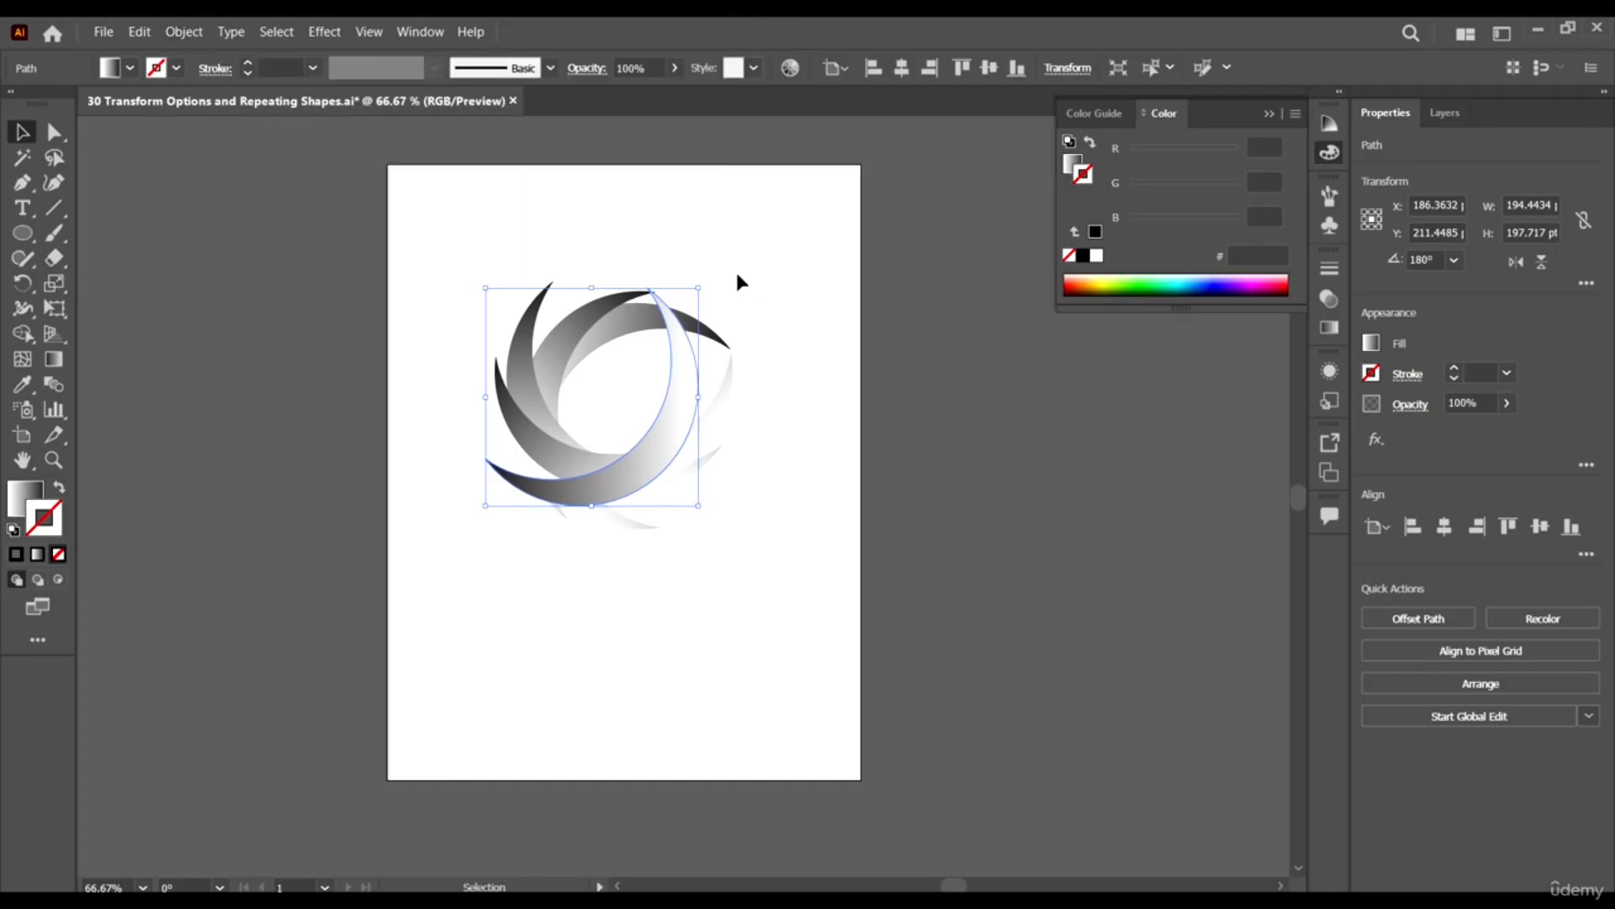
key("ctrl+d")
key("ctrl+d")
key("ctrl+d")
key("ctrl+d")
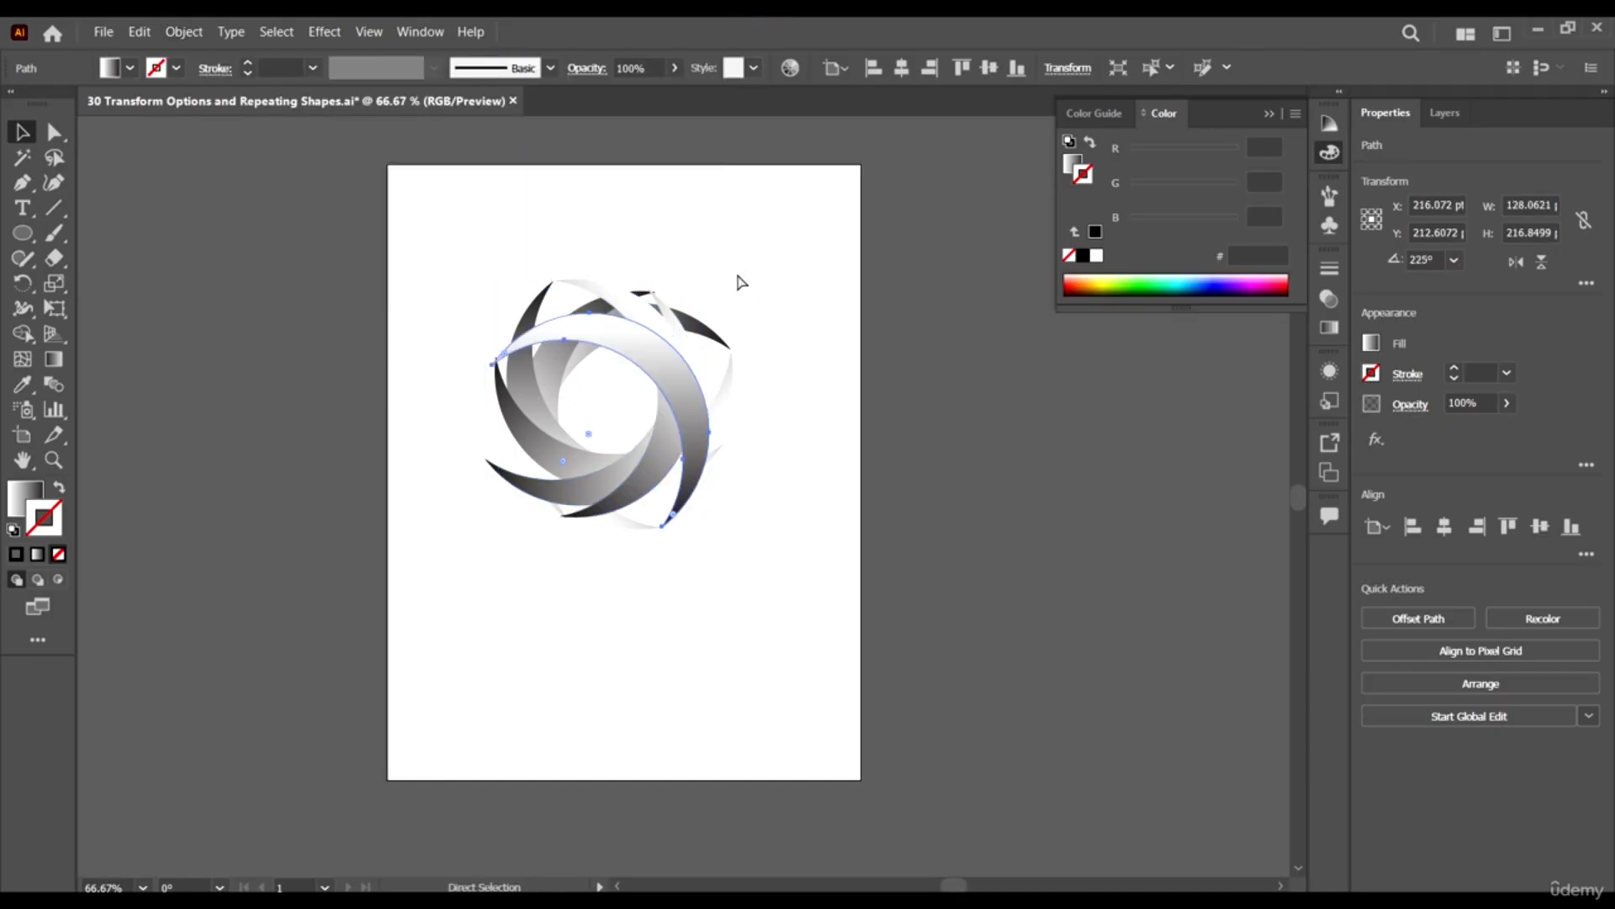
key("ctrl+d")
key("ctrl+d")
key("ctrl+d")
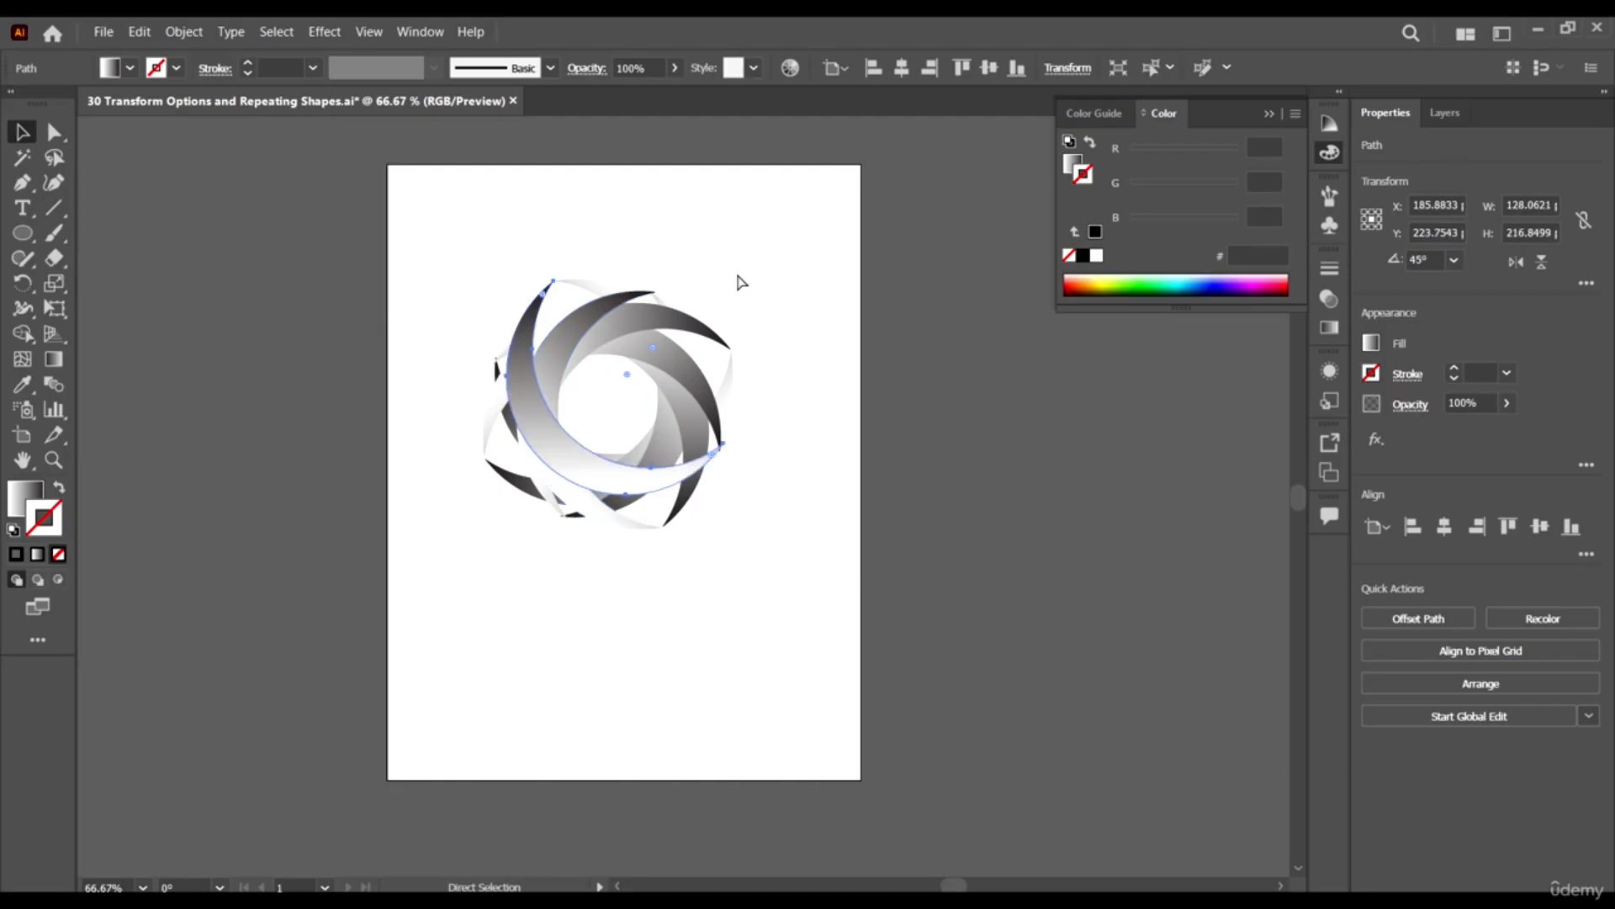
key("ctrl+d")
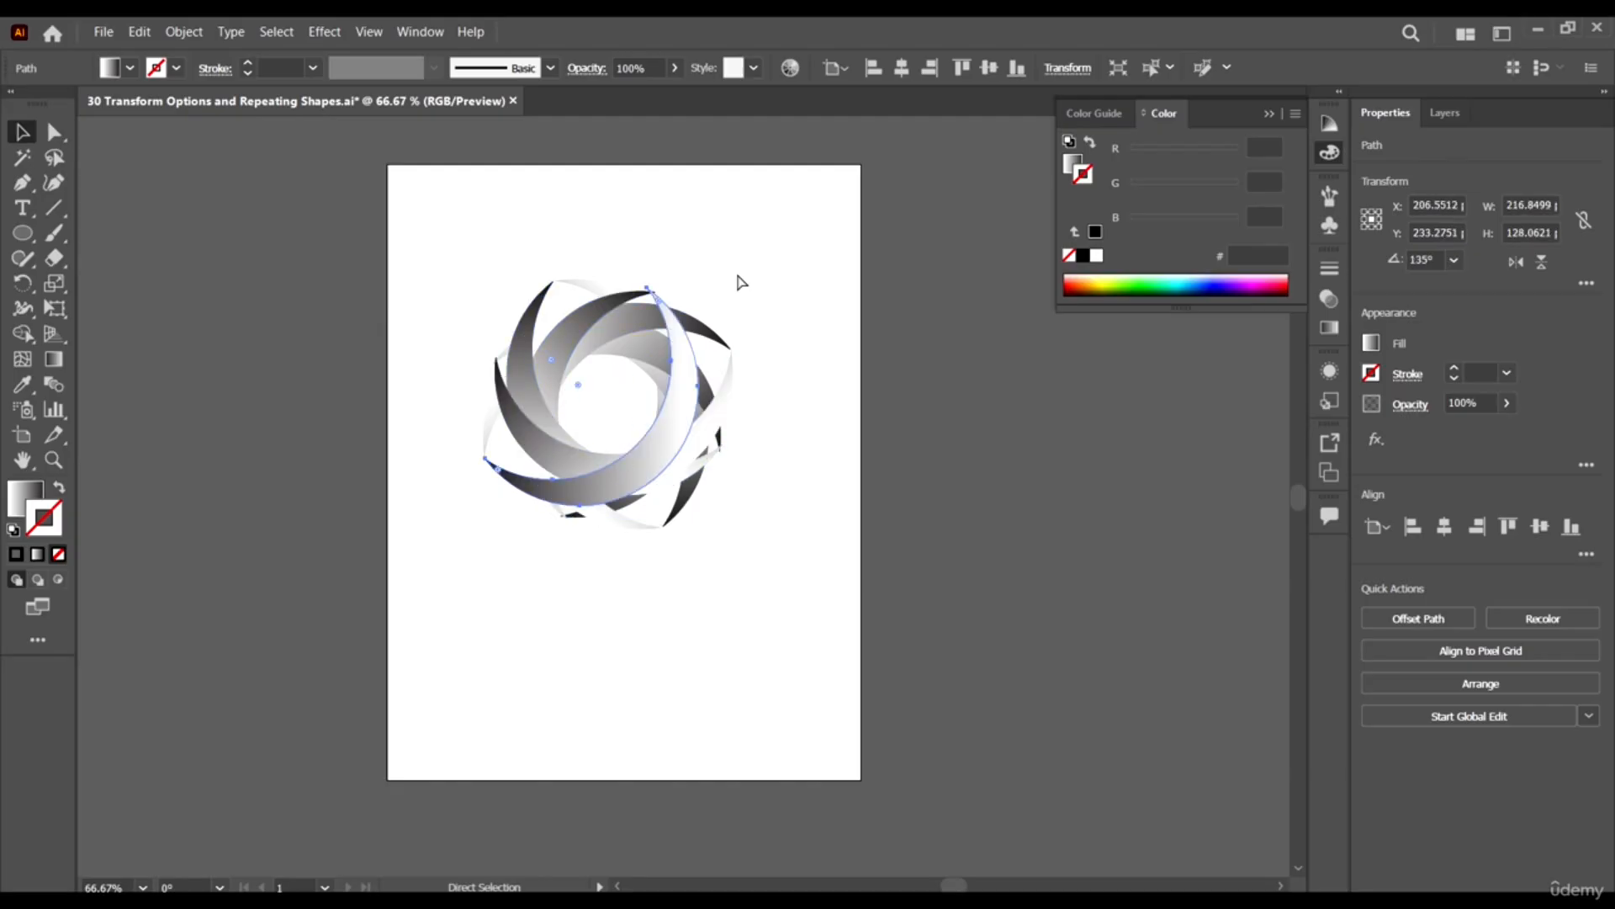
key("v")
left_click(883, 414)
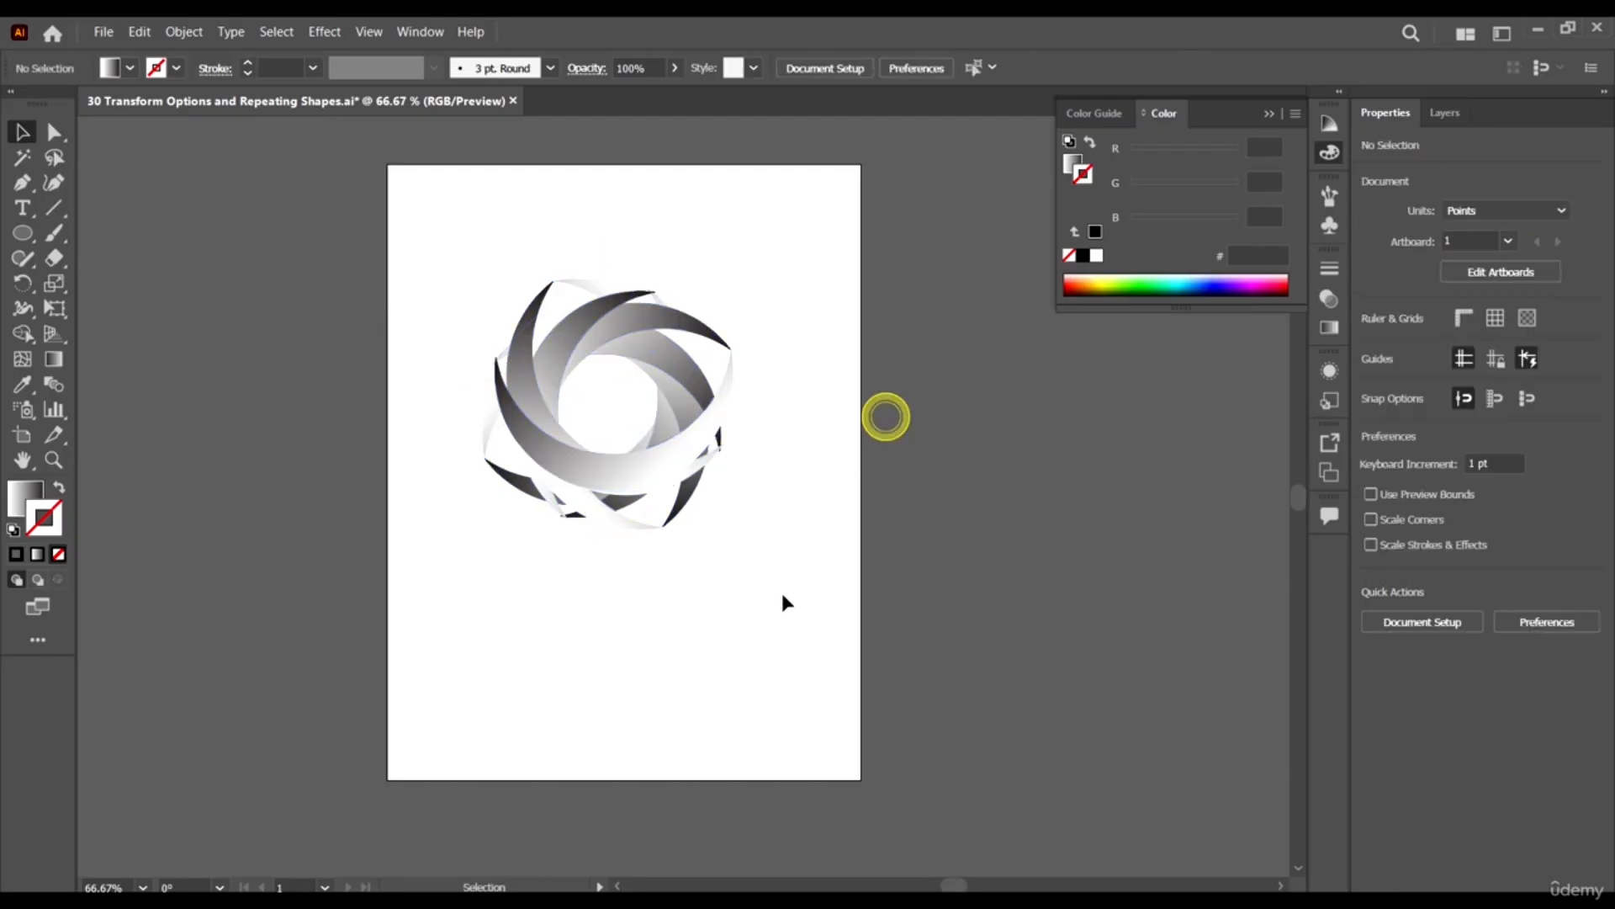
Select the whole crescent ring, move it off the artboard and delete it.
left_click_drag(793, 620, 399, 223)
key("ctrl+plus")
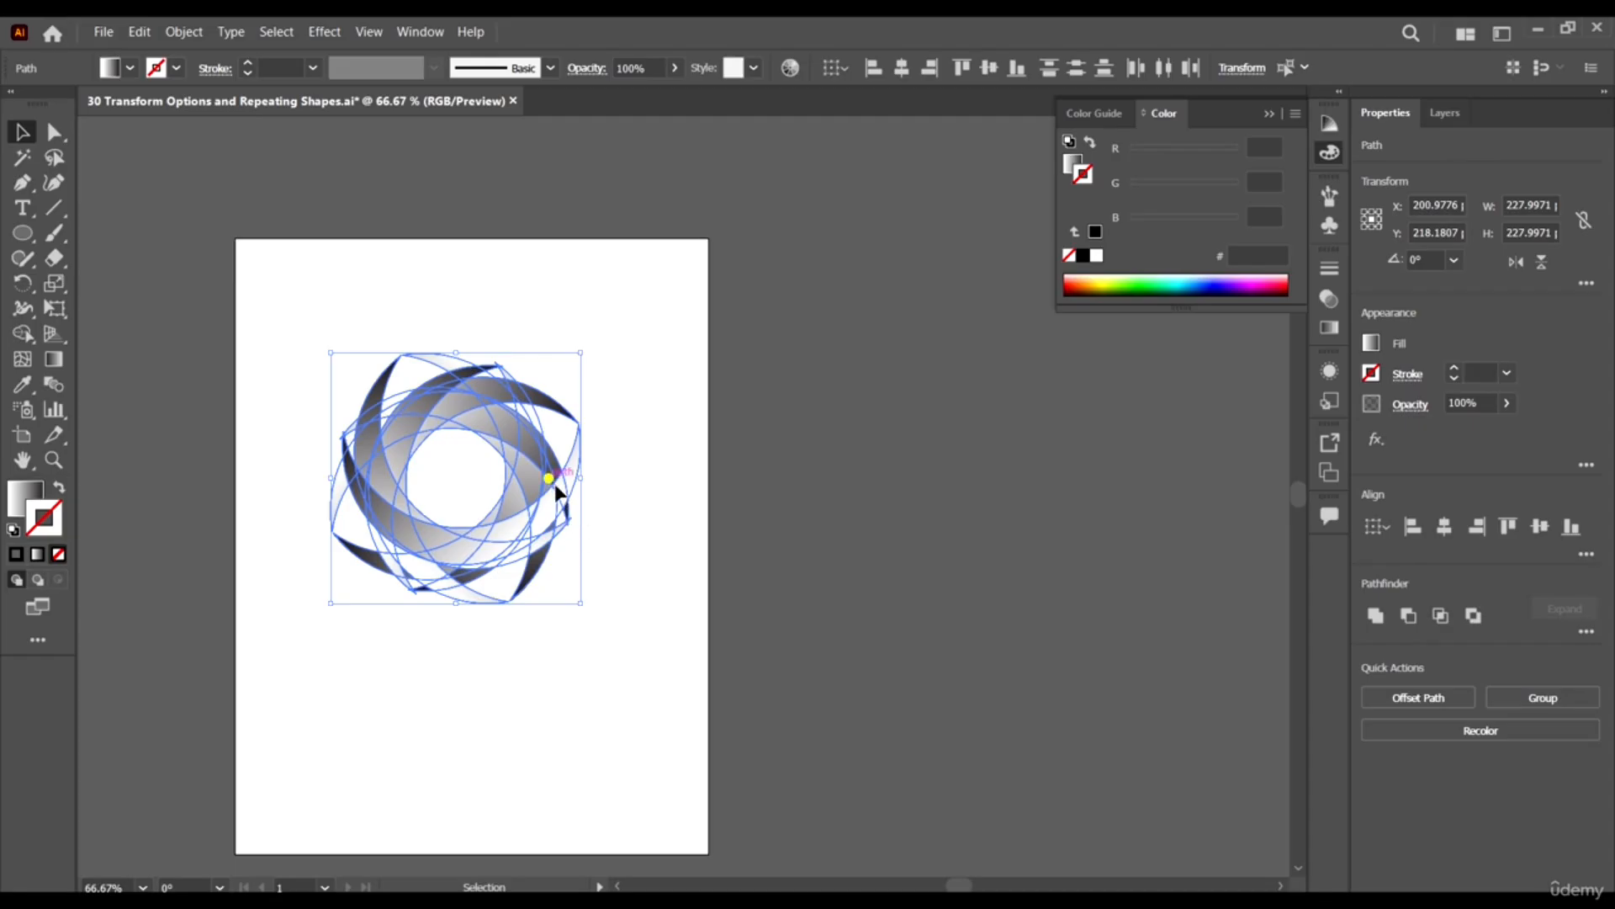
scroll(961, 503, "down", 4)
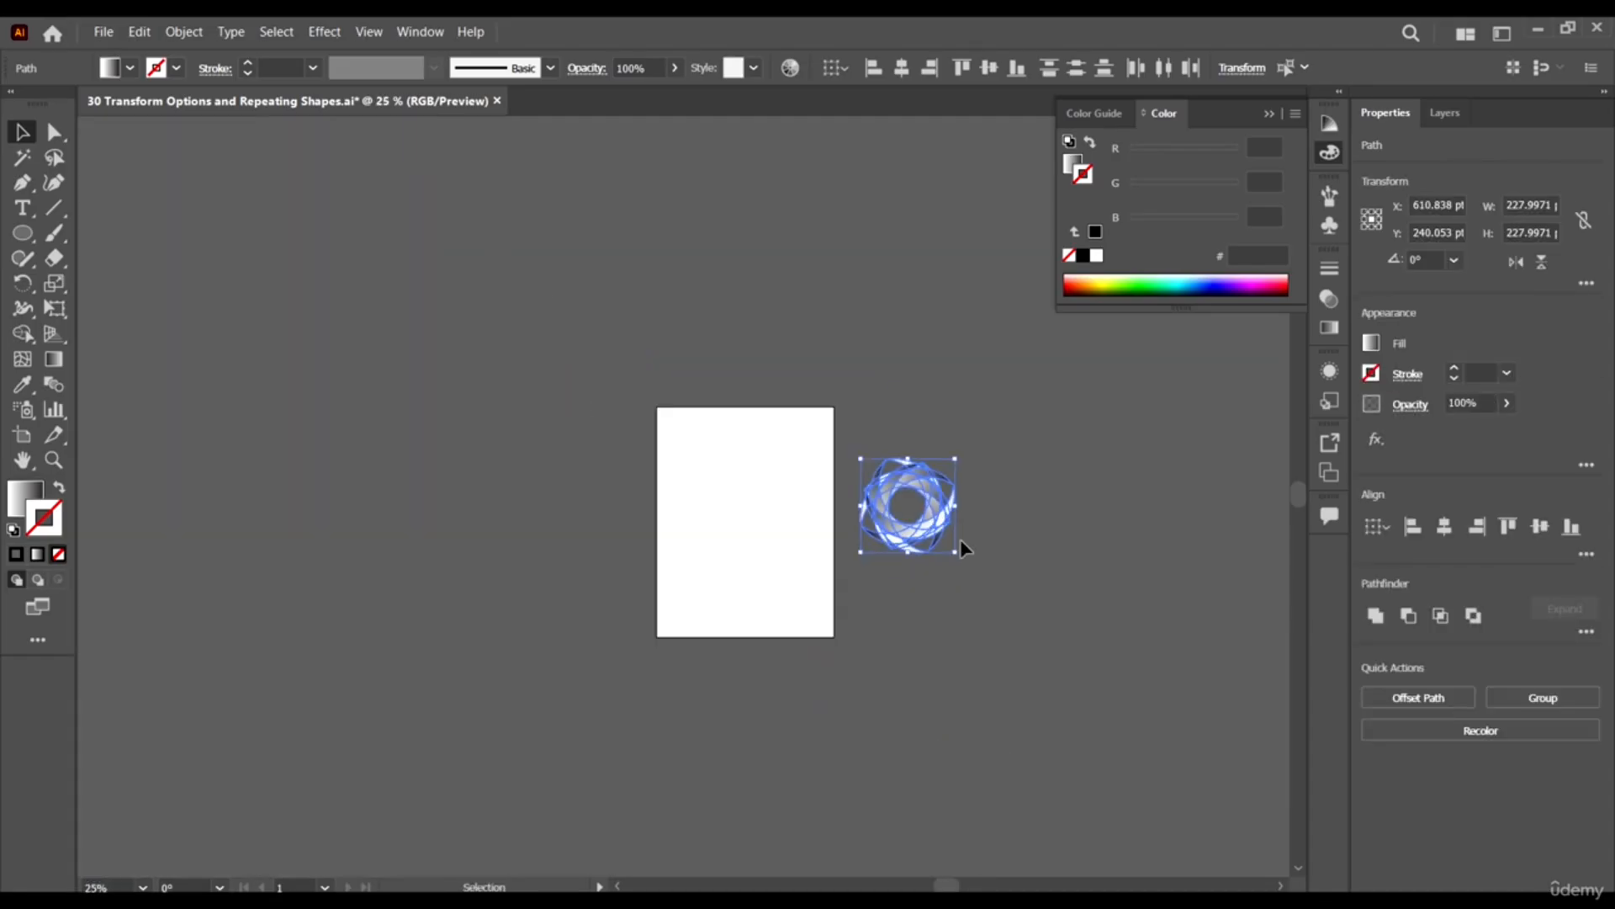
scroll(923, 508, "down", 2)
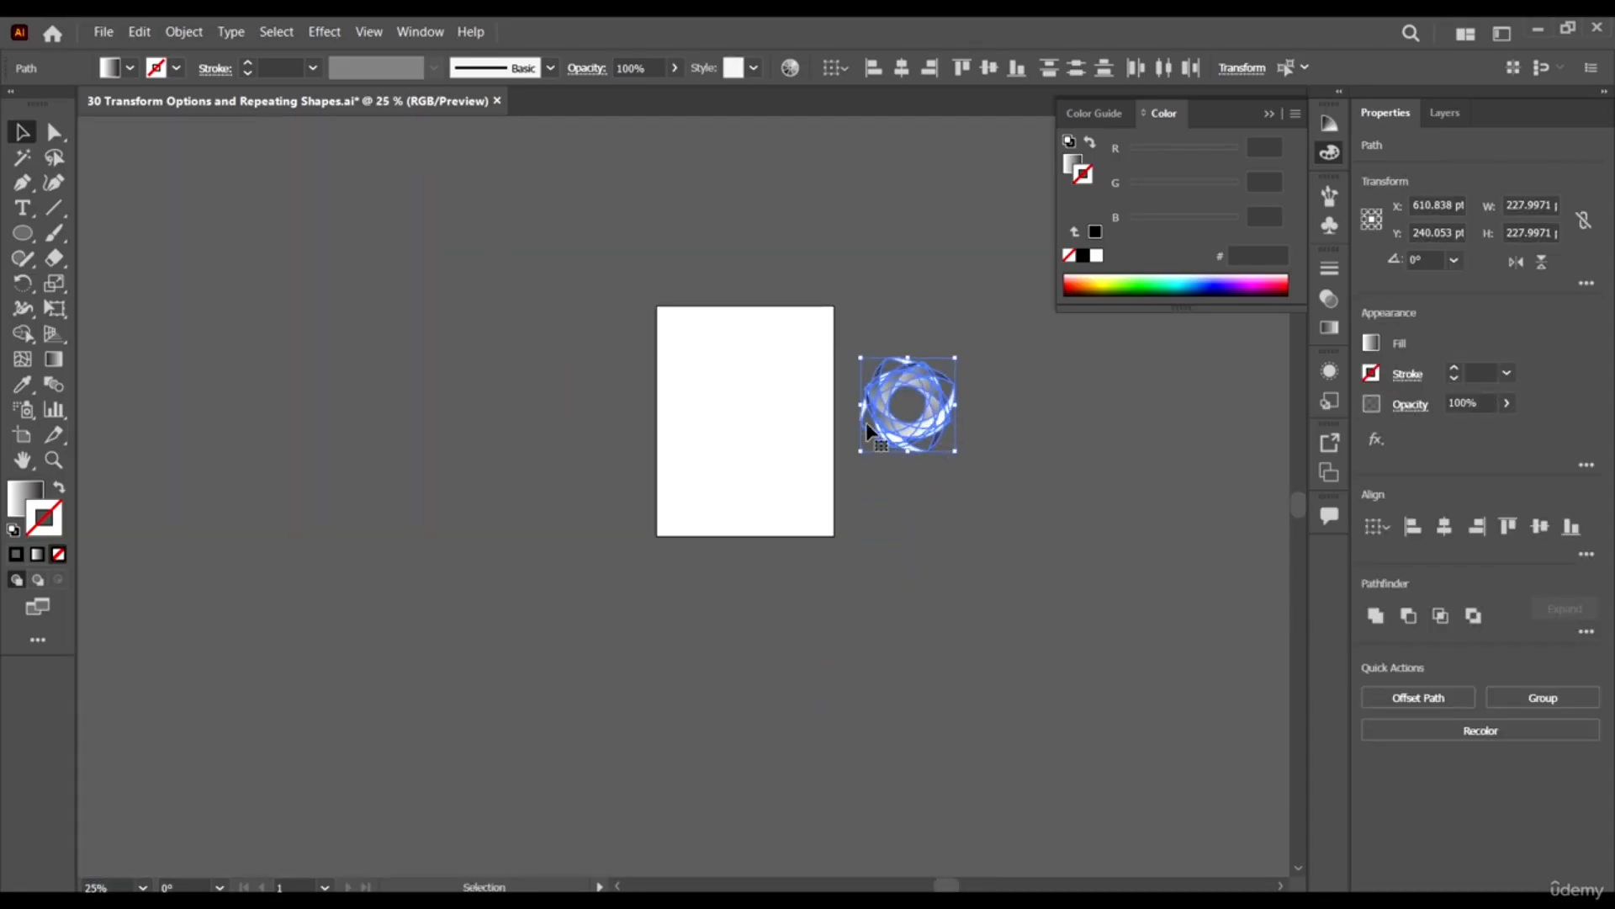
scroll(853, 380, "up", 2)
left_click_drag(968, 481, 1075, 516)
key("Delete")
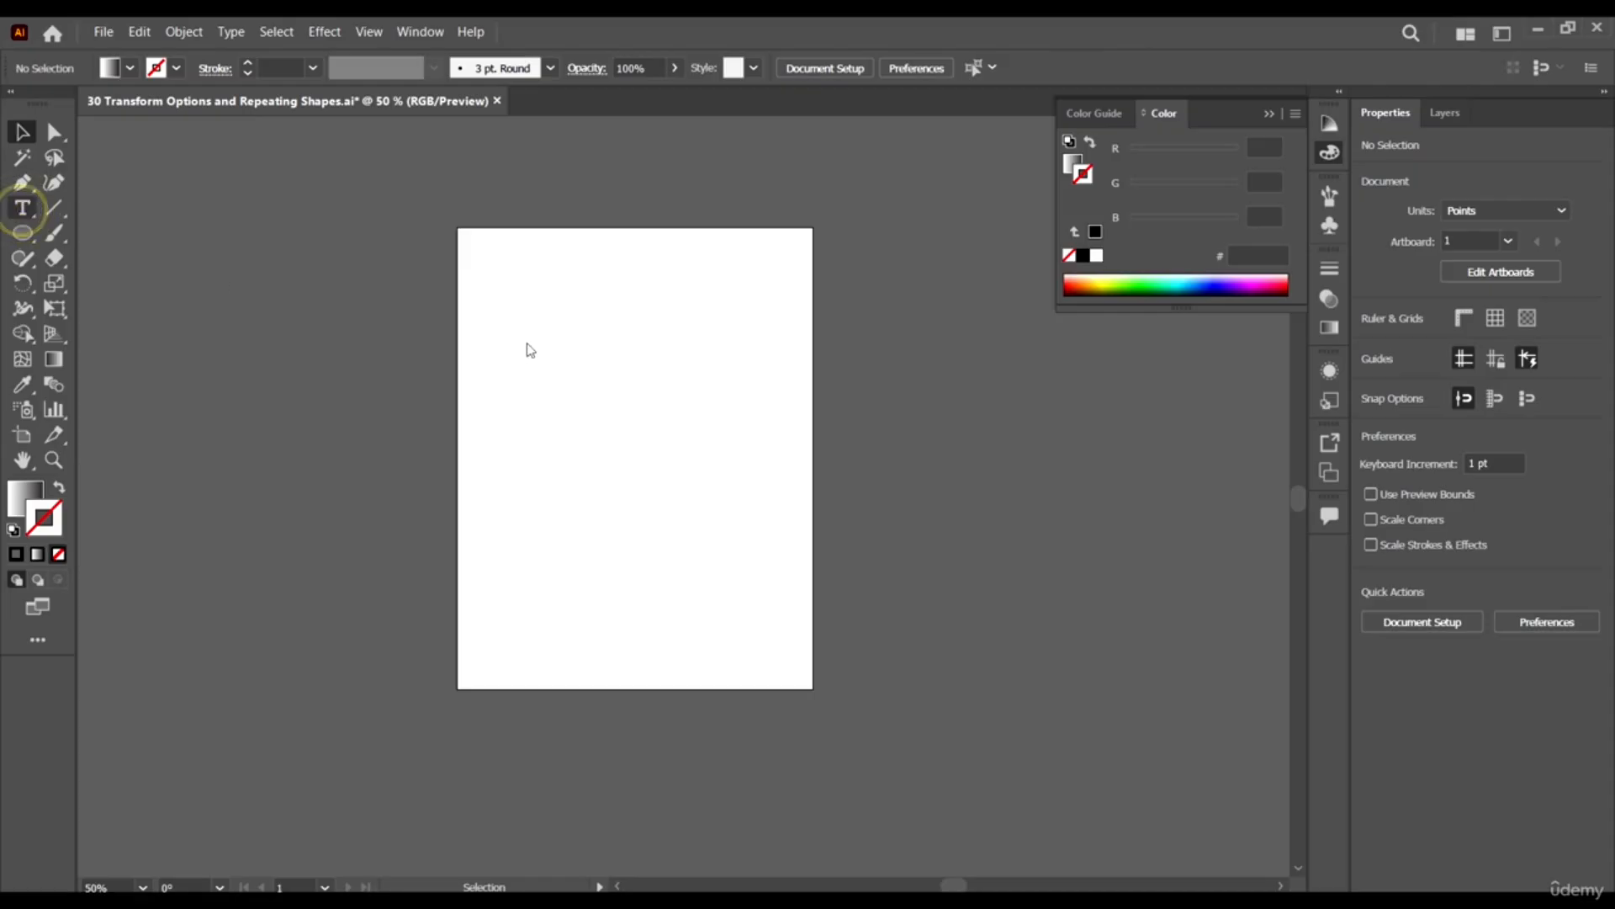
Add the text "AI" on the upper part of the artboard and enlarge it to about 162 by 207 pt.
key("t")
left_click(569, 330)
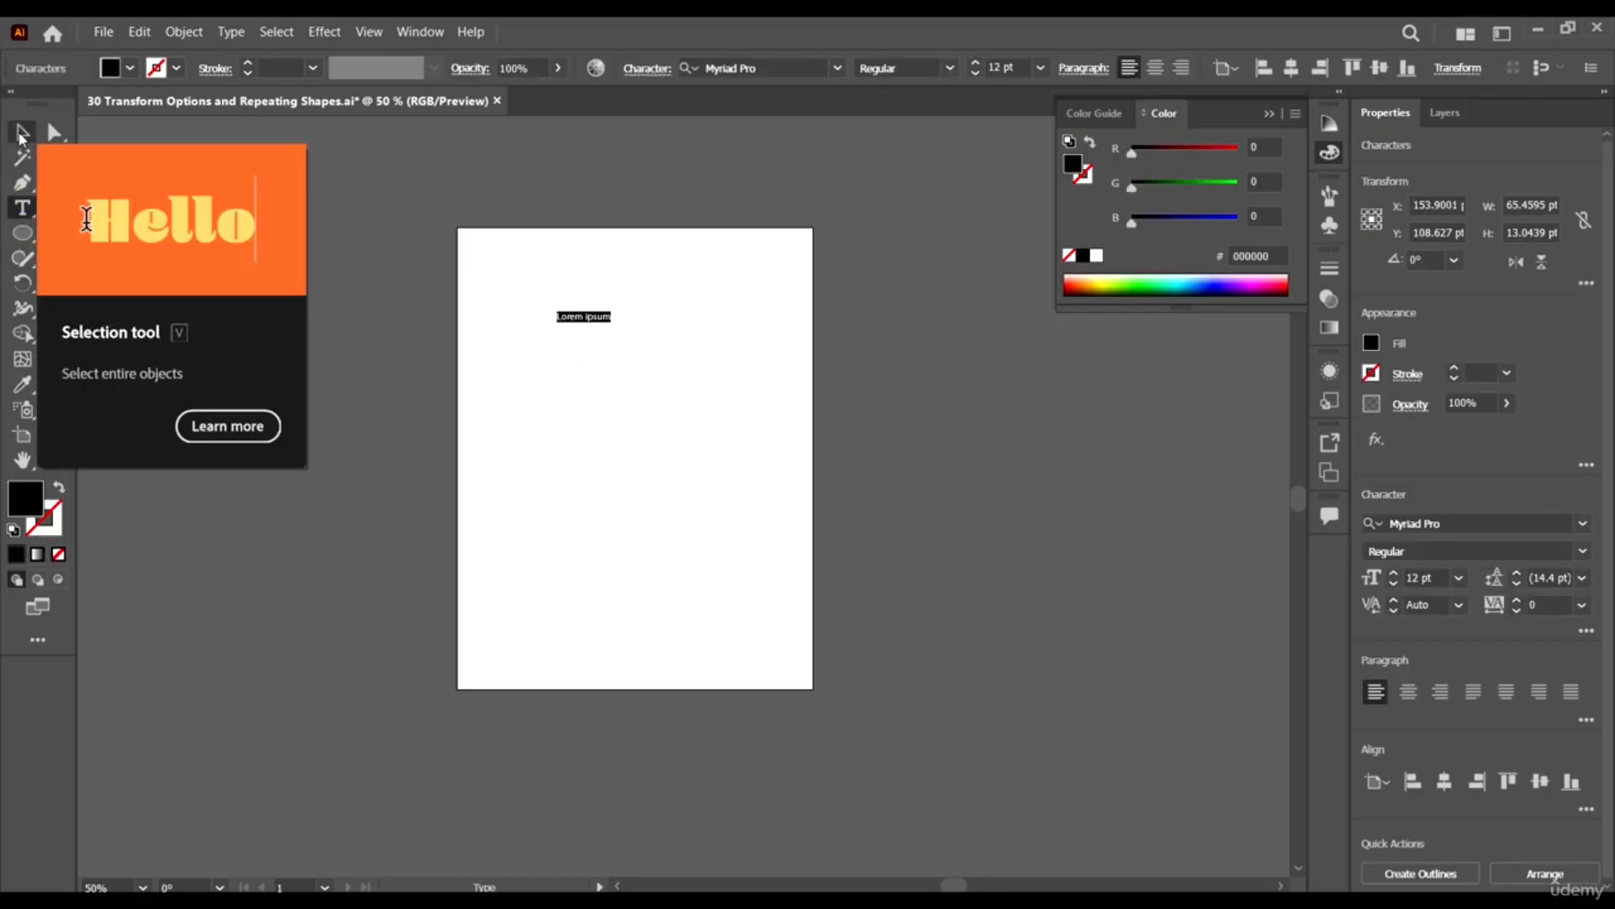
type("A")
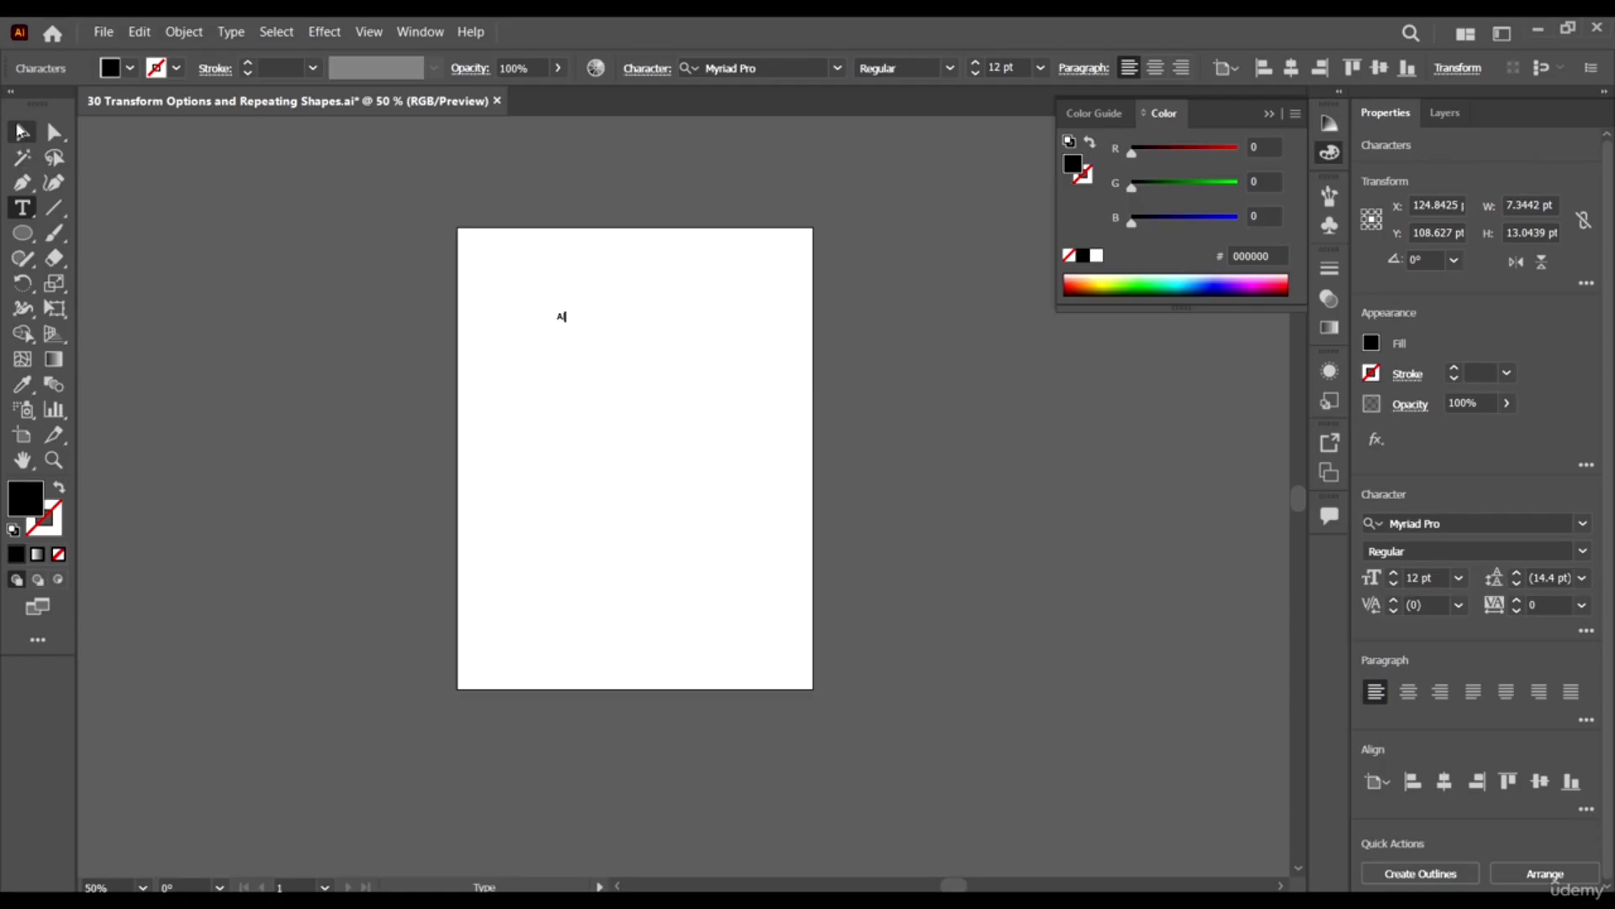
type("I")
left_click_drag(569, 323, 691, 482)
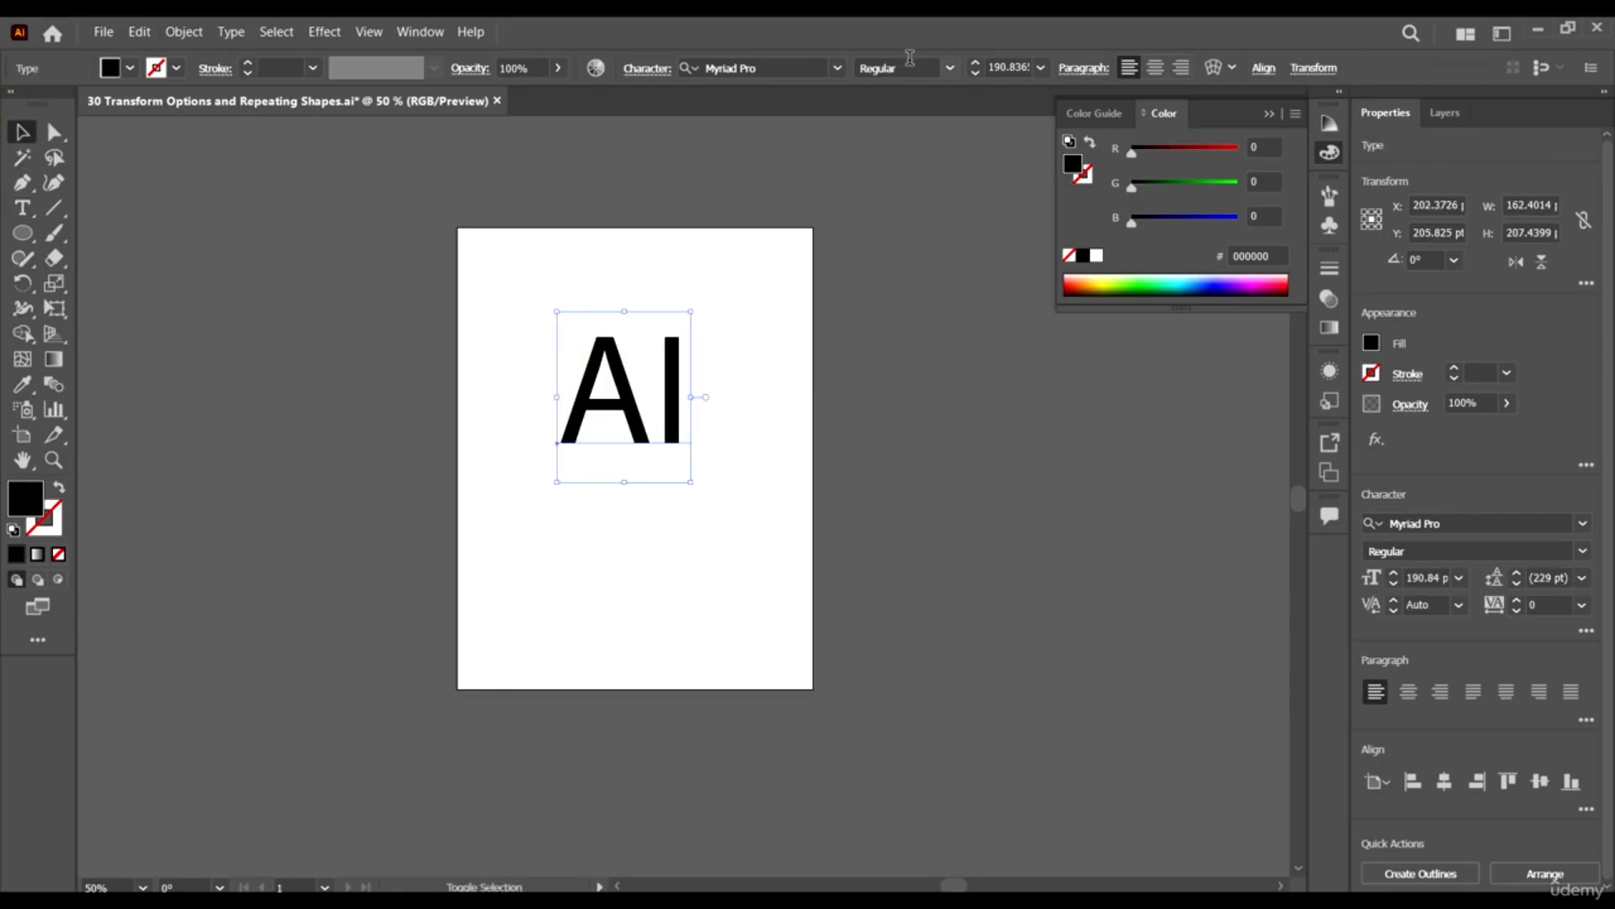
Set the AI text to Bold and move it slightly down and to the left on the artboard.
left_click(950, 68)
left_click(926, 270)
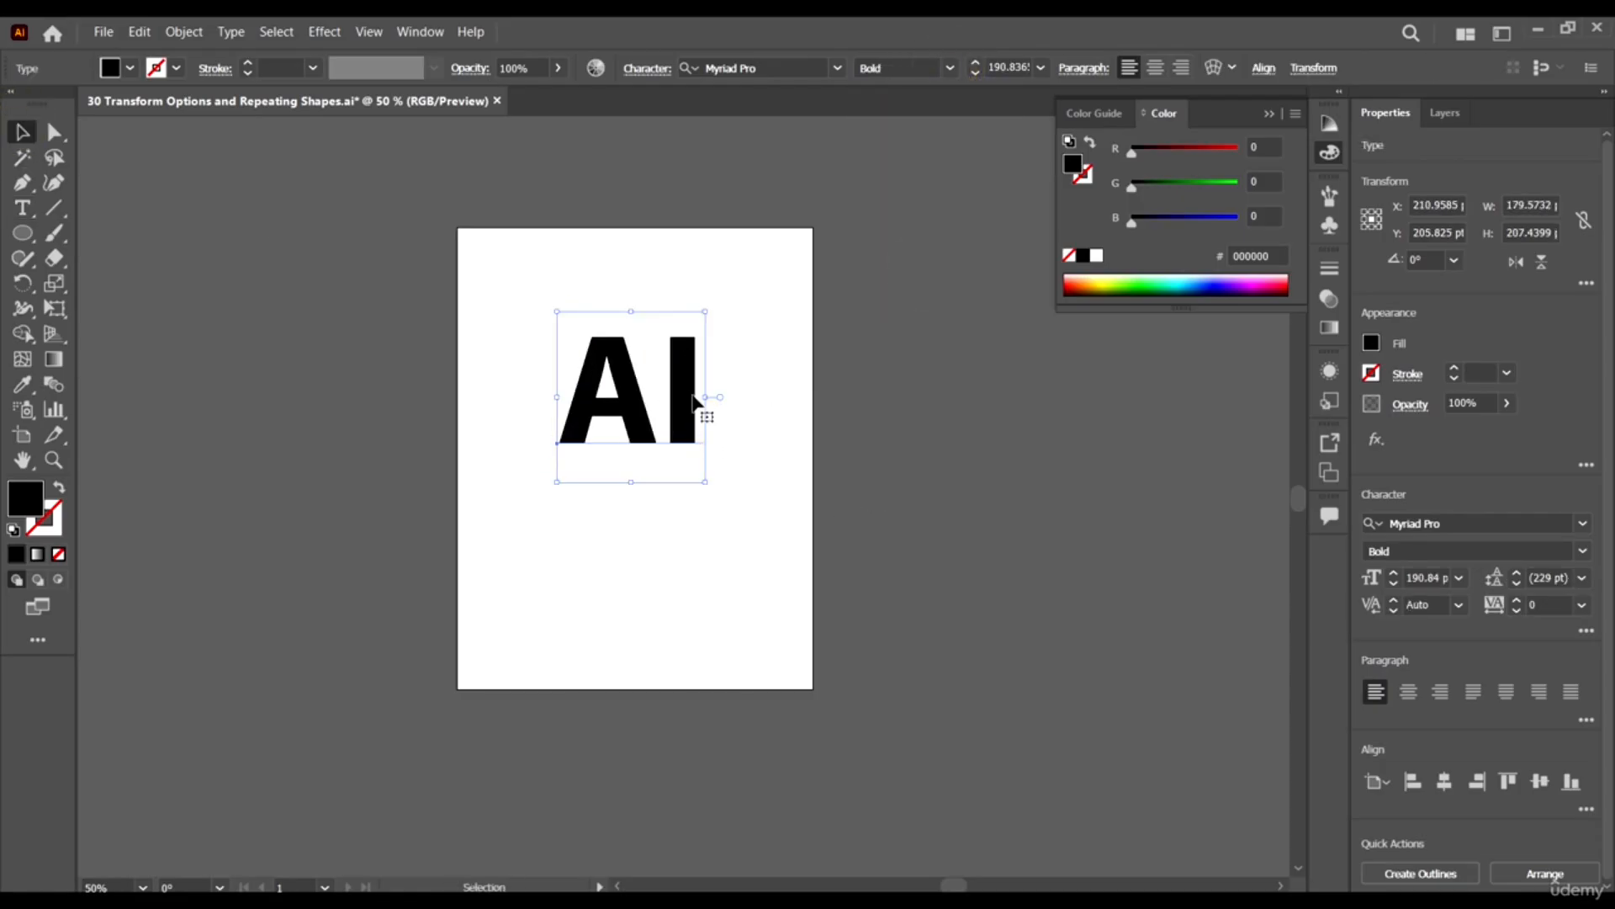
left_click_drag(692, 403, 682, 430)
Expand the AI text into outlined shapes and move the group up to about Y 209 pt.
left_click(185, 31)
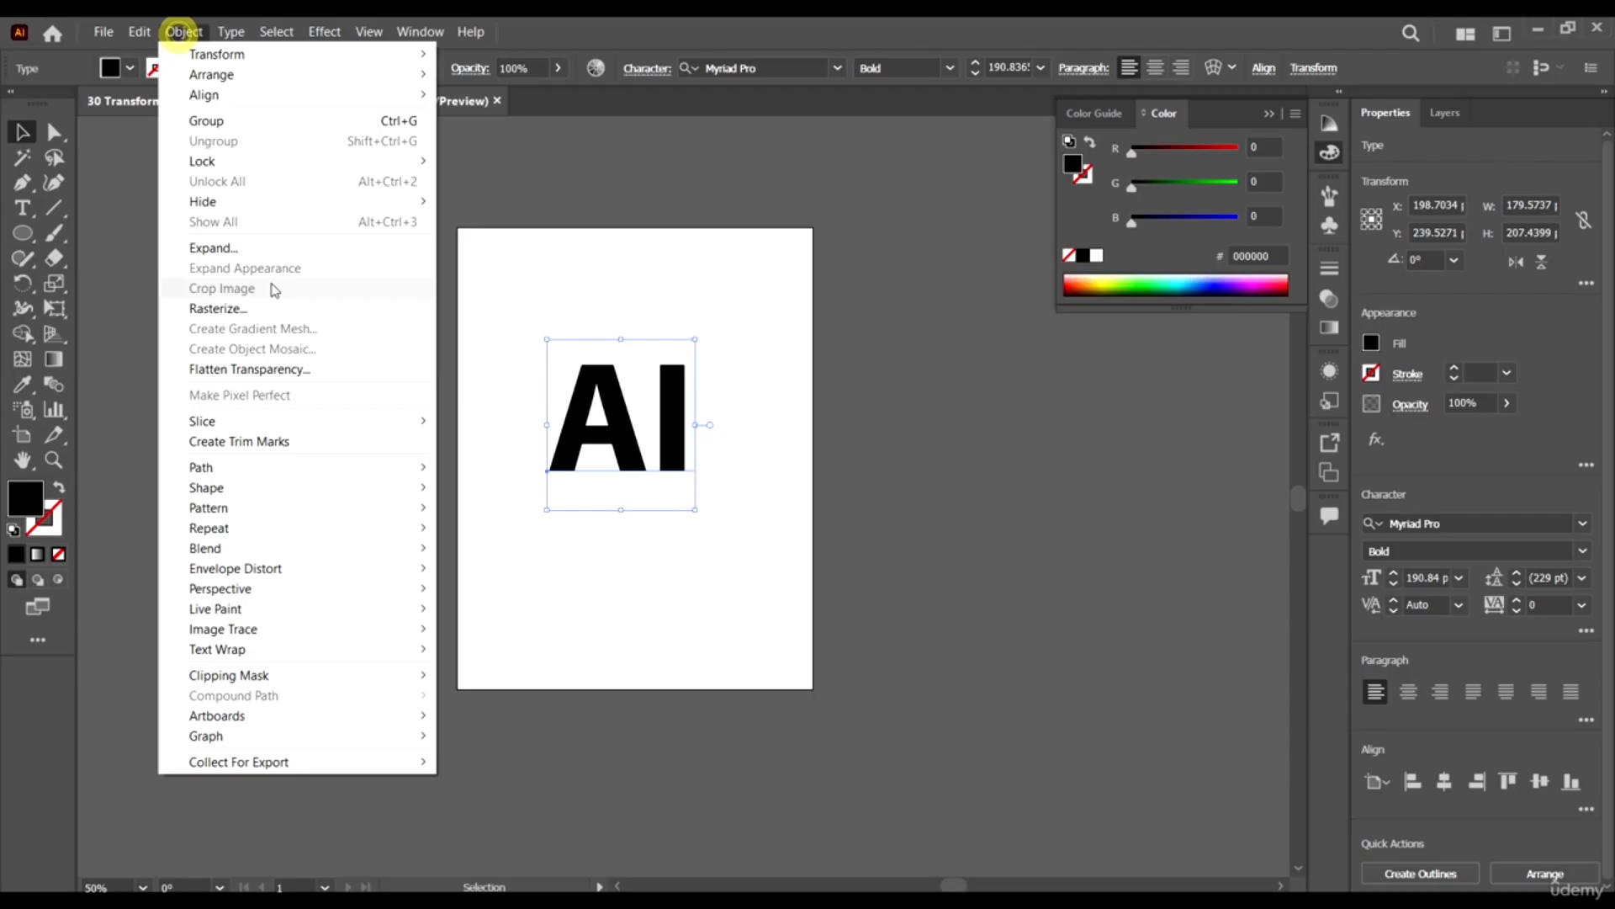
left_click(257, 248)
left_click(747, 582)
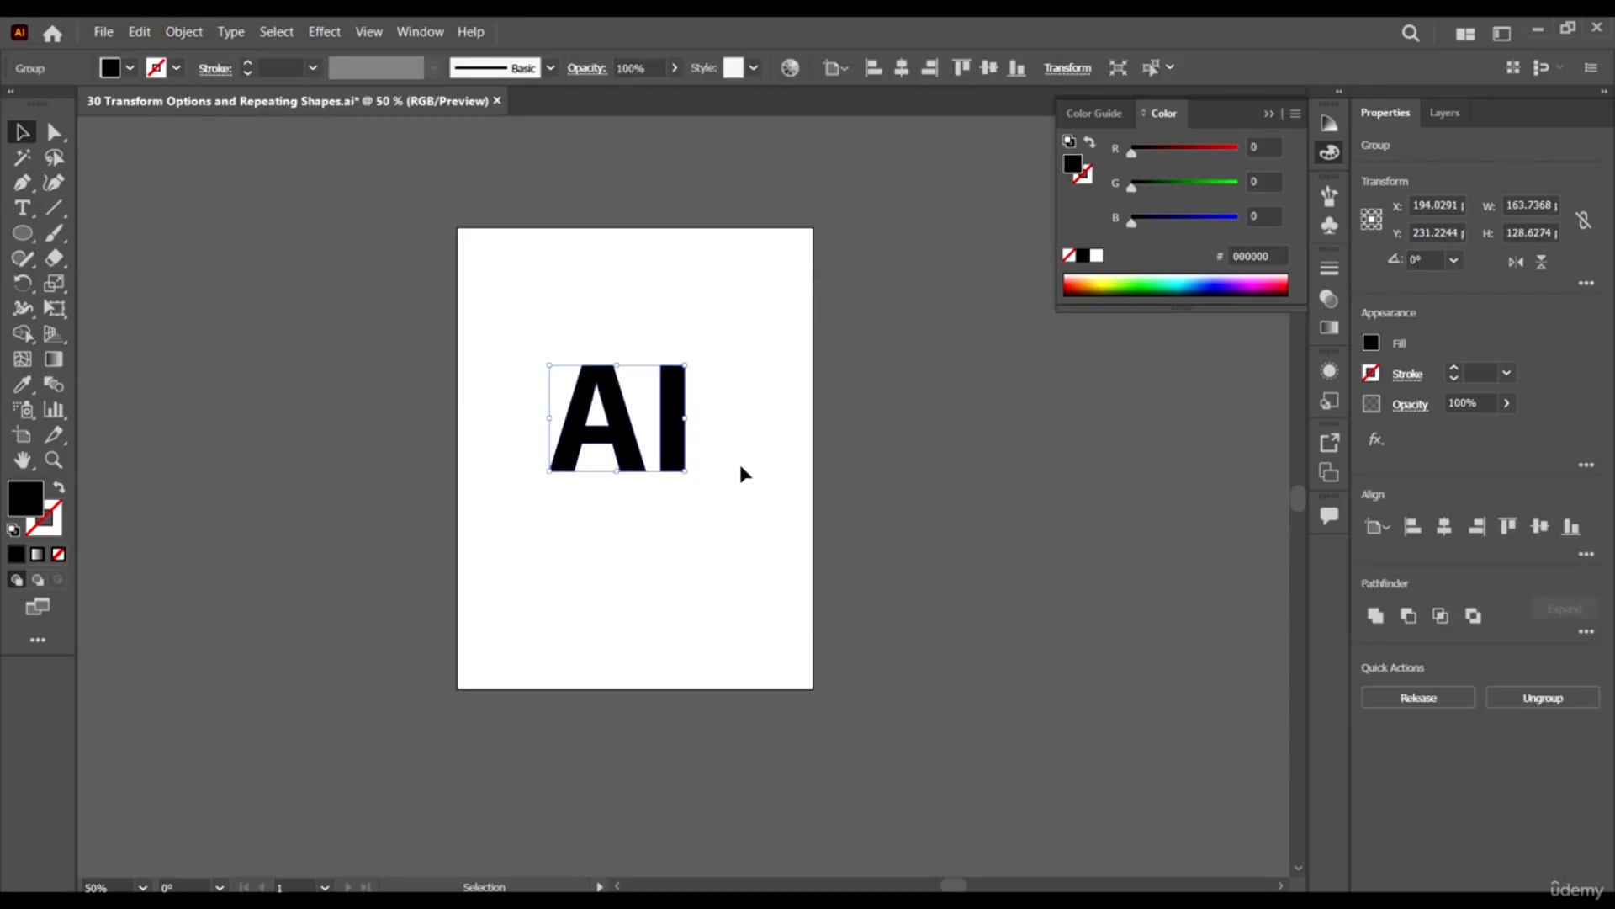
left_click_drag(633, 461, 624, 402)
Create a copy of the AI group with Transform Each, moved 2 pt horizontally and 2 pt vertically with a 0° rotation.
left_click(184, 31)
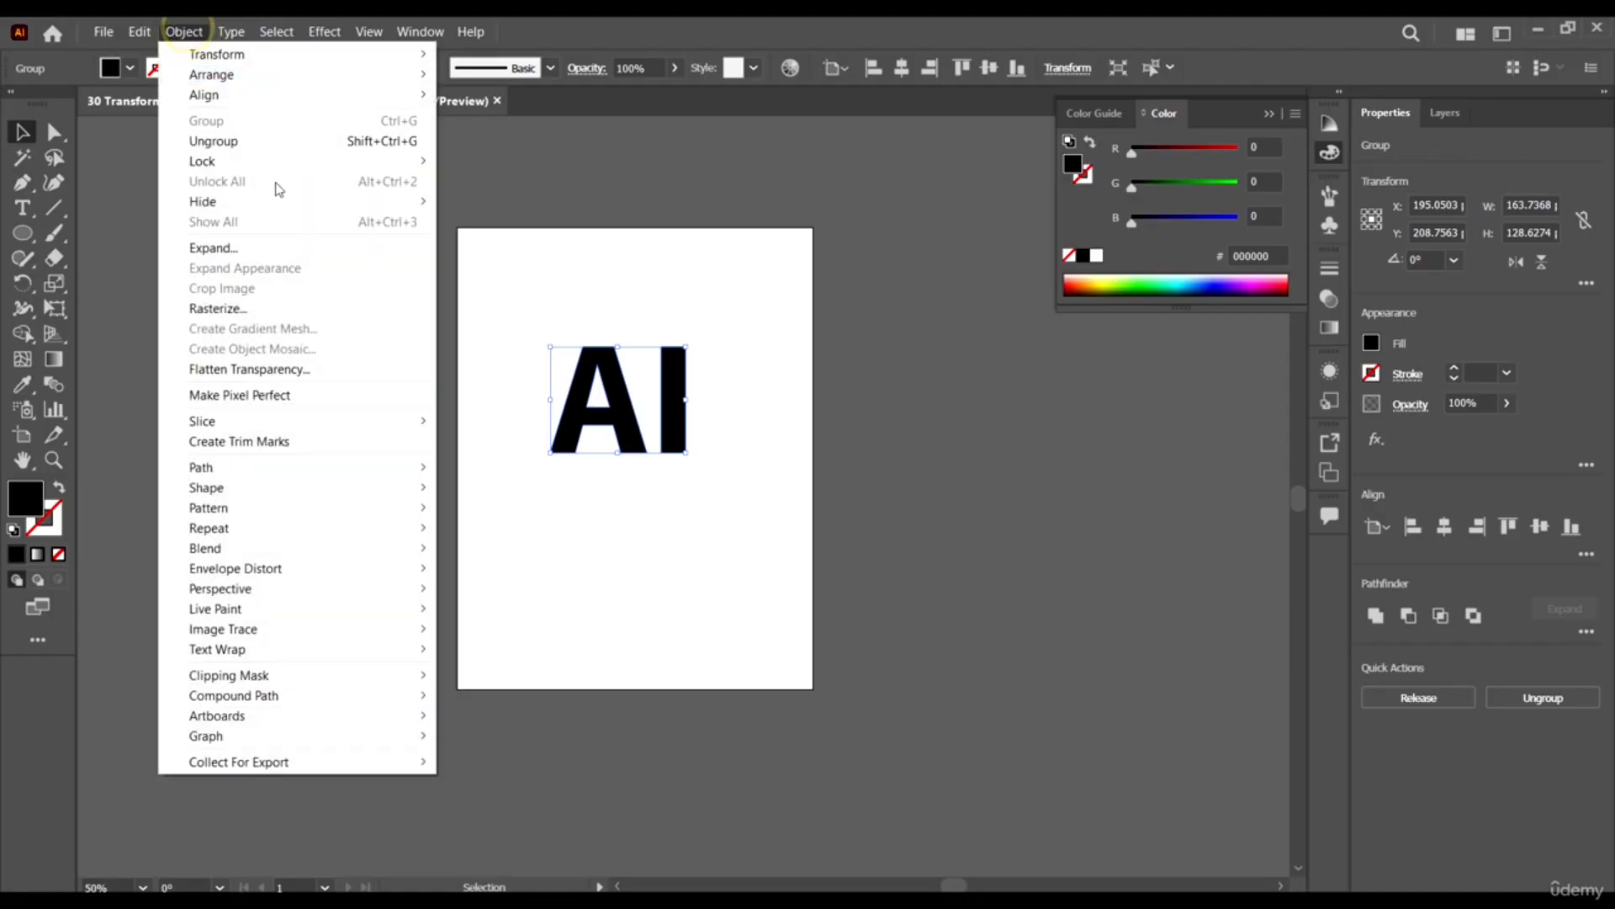
left_click(253, 53)
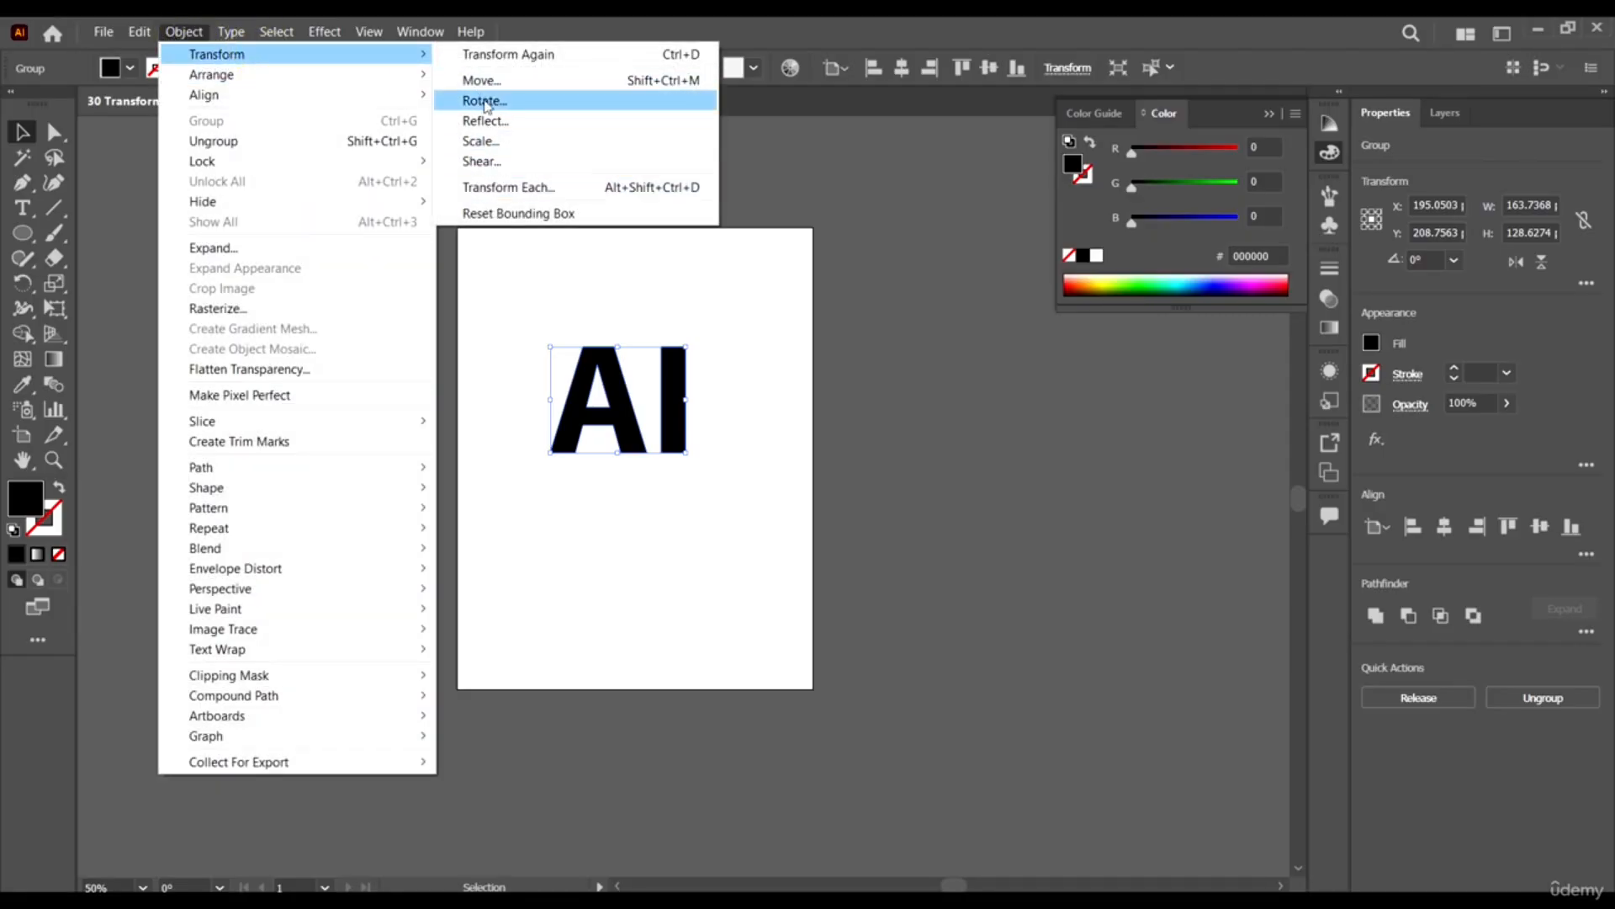
left_click(513, 187)
double_click(1146, 447)
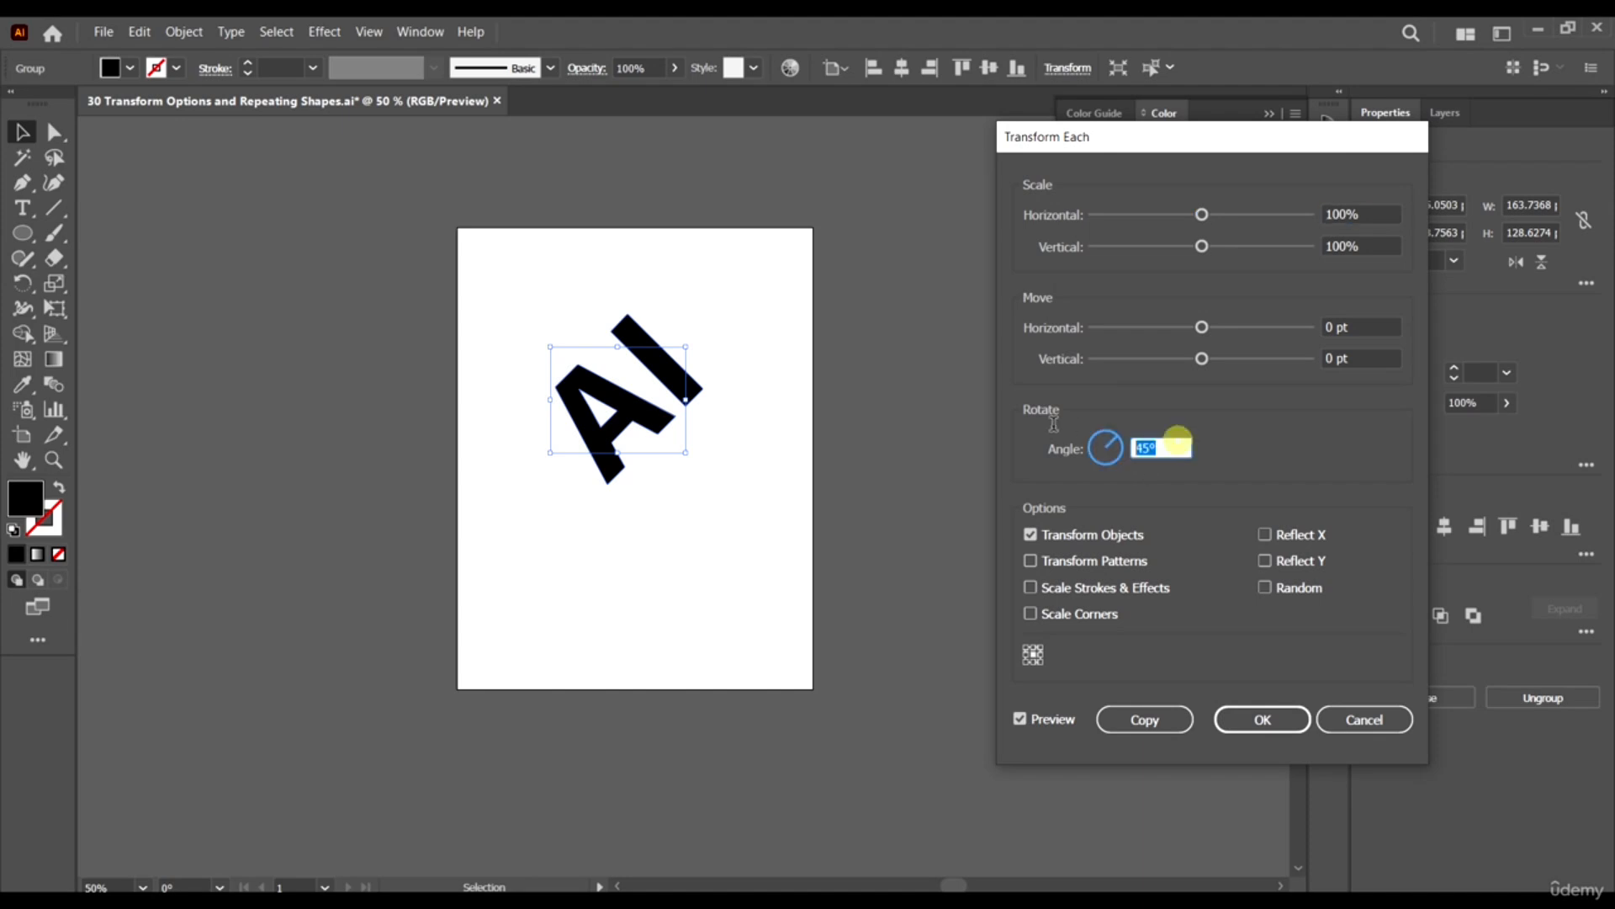
type("0")
left_click(1356, 328)
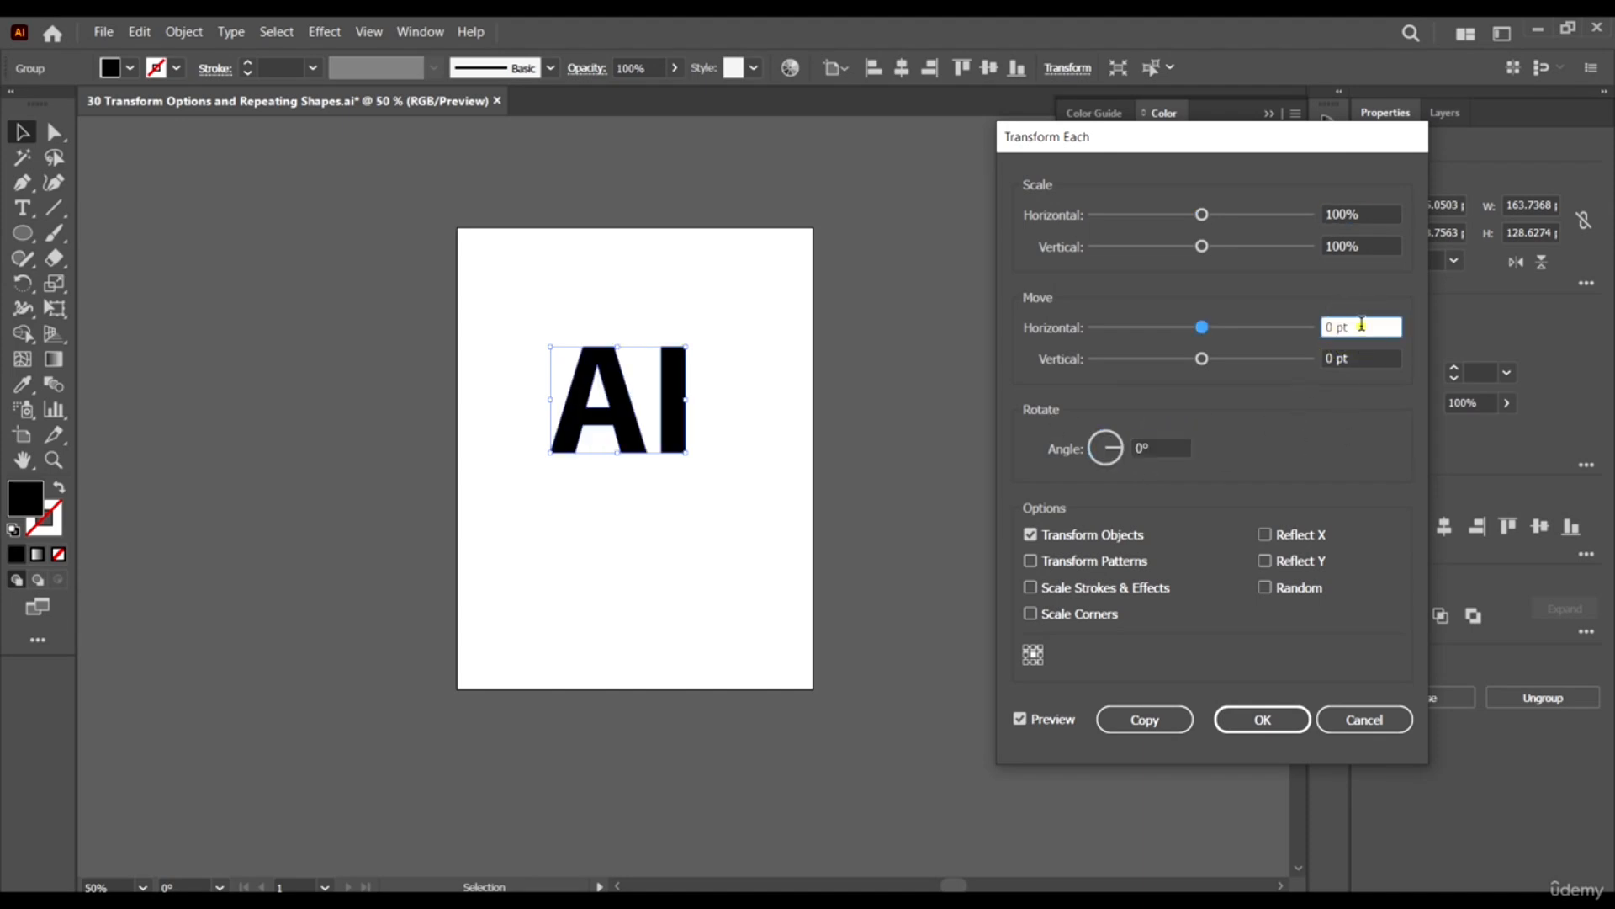
double_click(1357, 327)
key("Tab")
type("2")
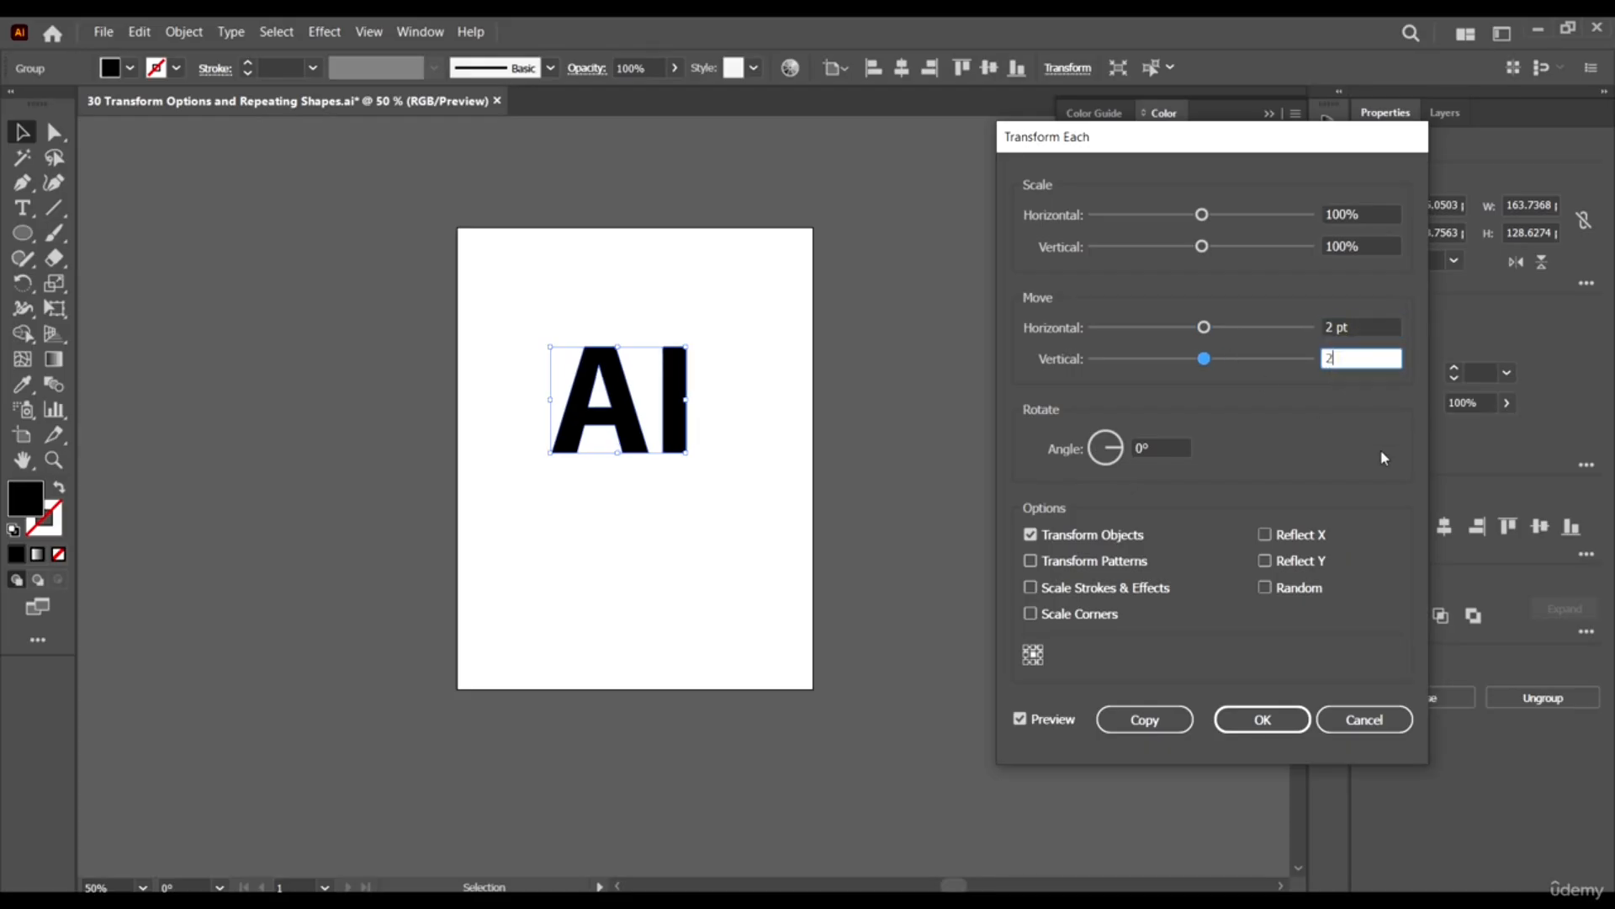
left_click(1134, 720)
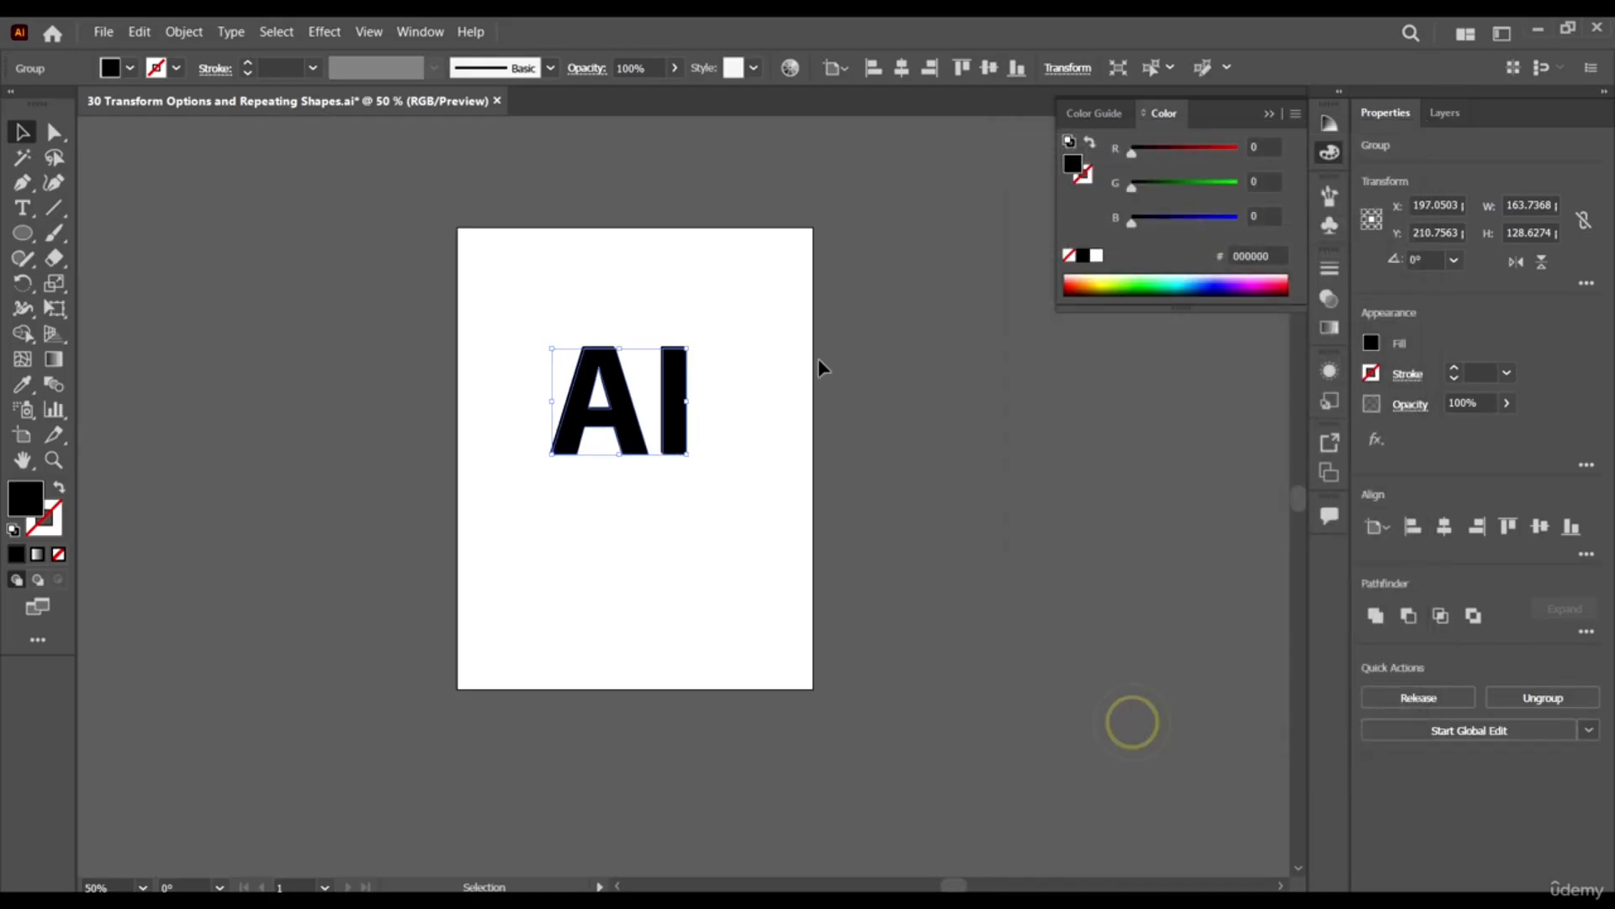
Repeat the 2 pt offset copy of the AI group with Transform Again several times to build an extruded block-letter depth.
scroll(592, 357, "up", 5)
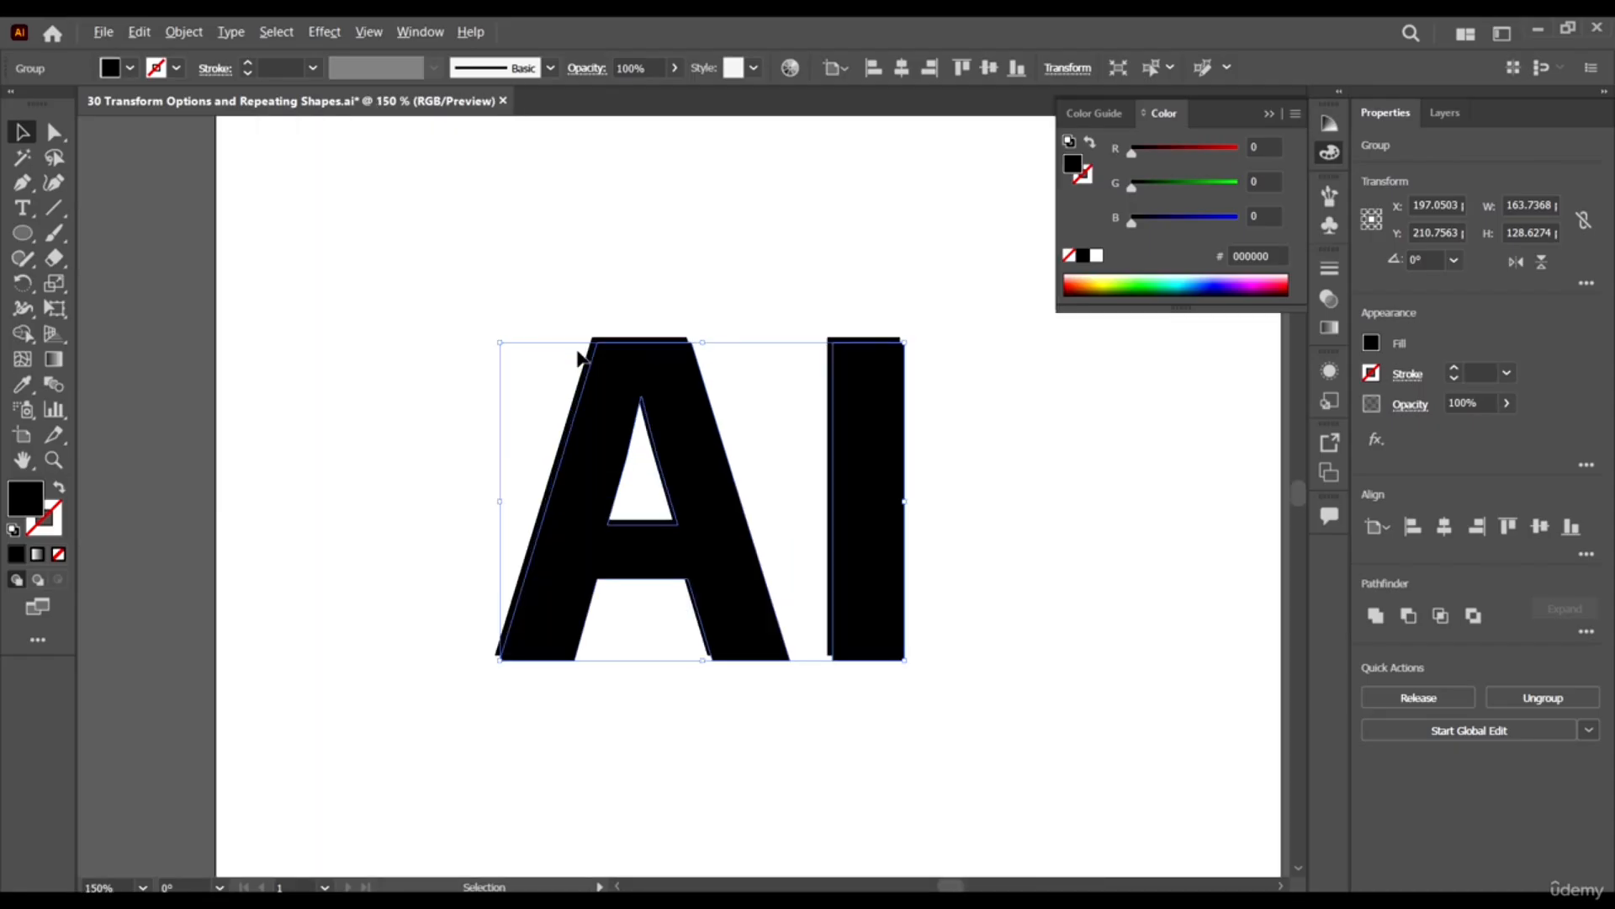
scroll(656, 353, "down", 5)
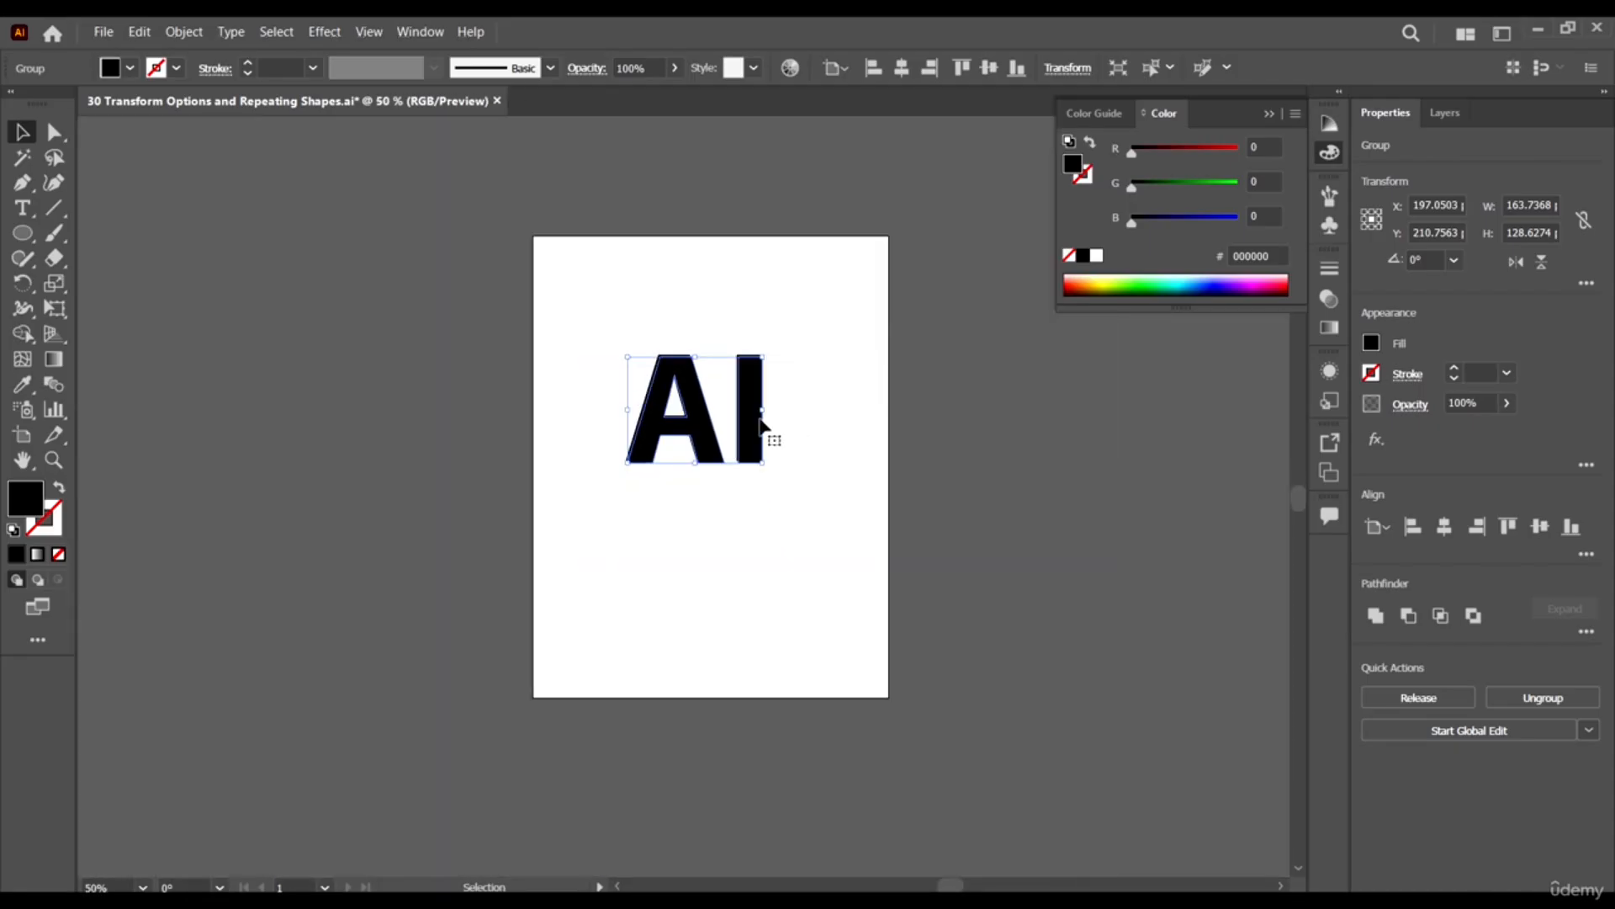
scroll(741, 374, "up", 3)
scroll(528, 326, "down", 2)
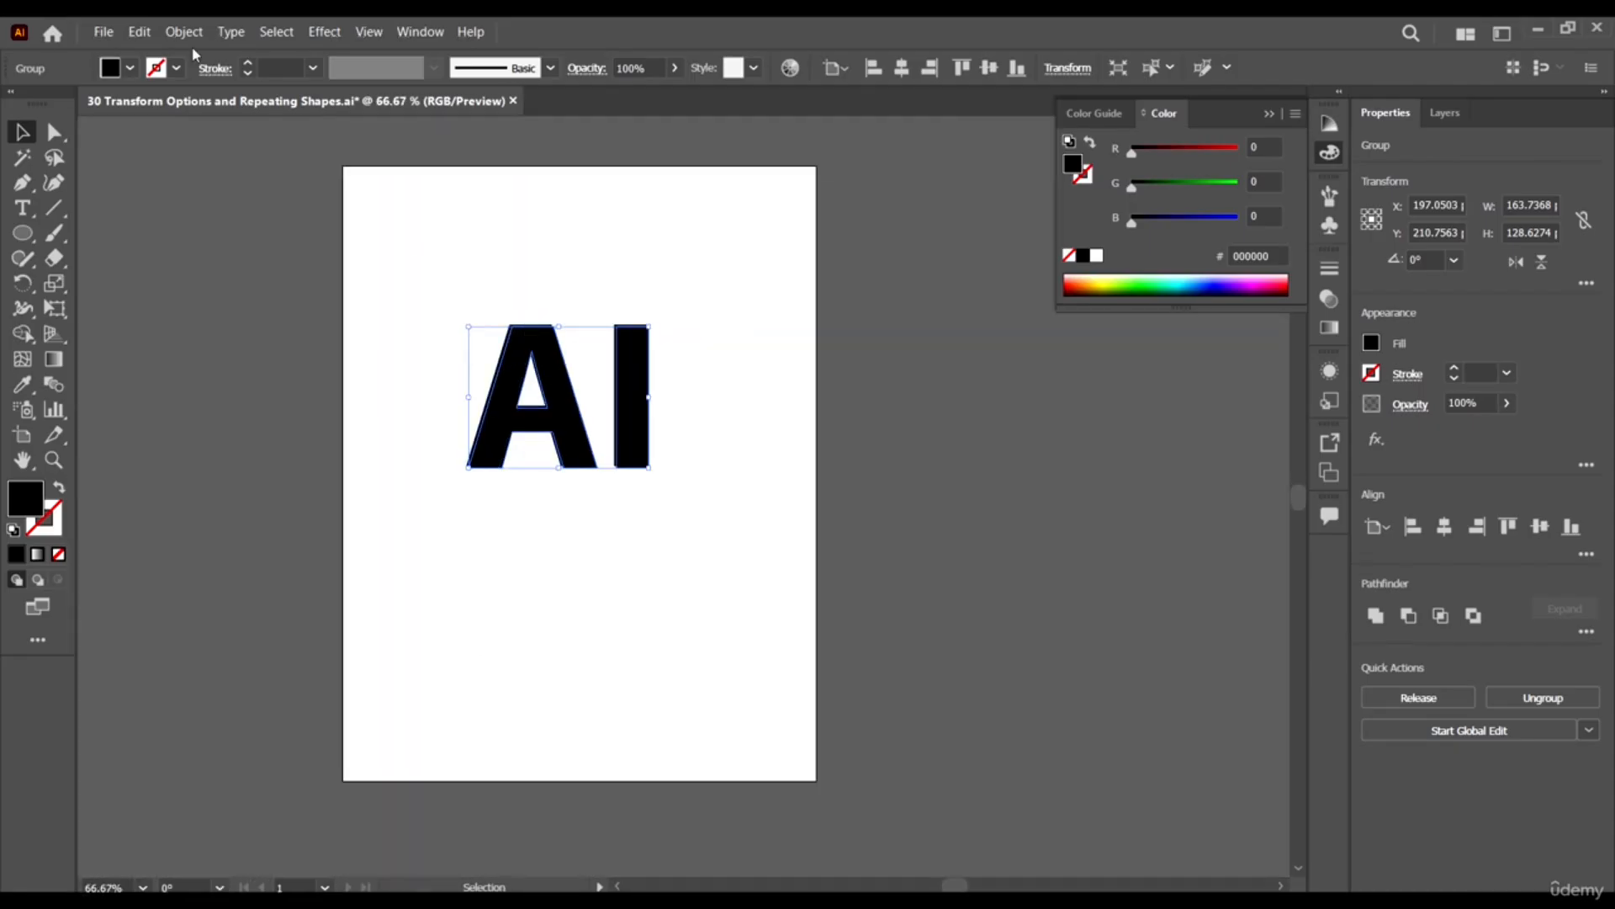
left_click(182, 32)
left_click(238, 53)
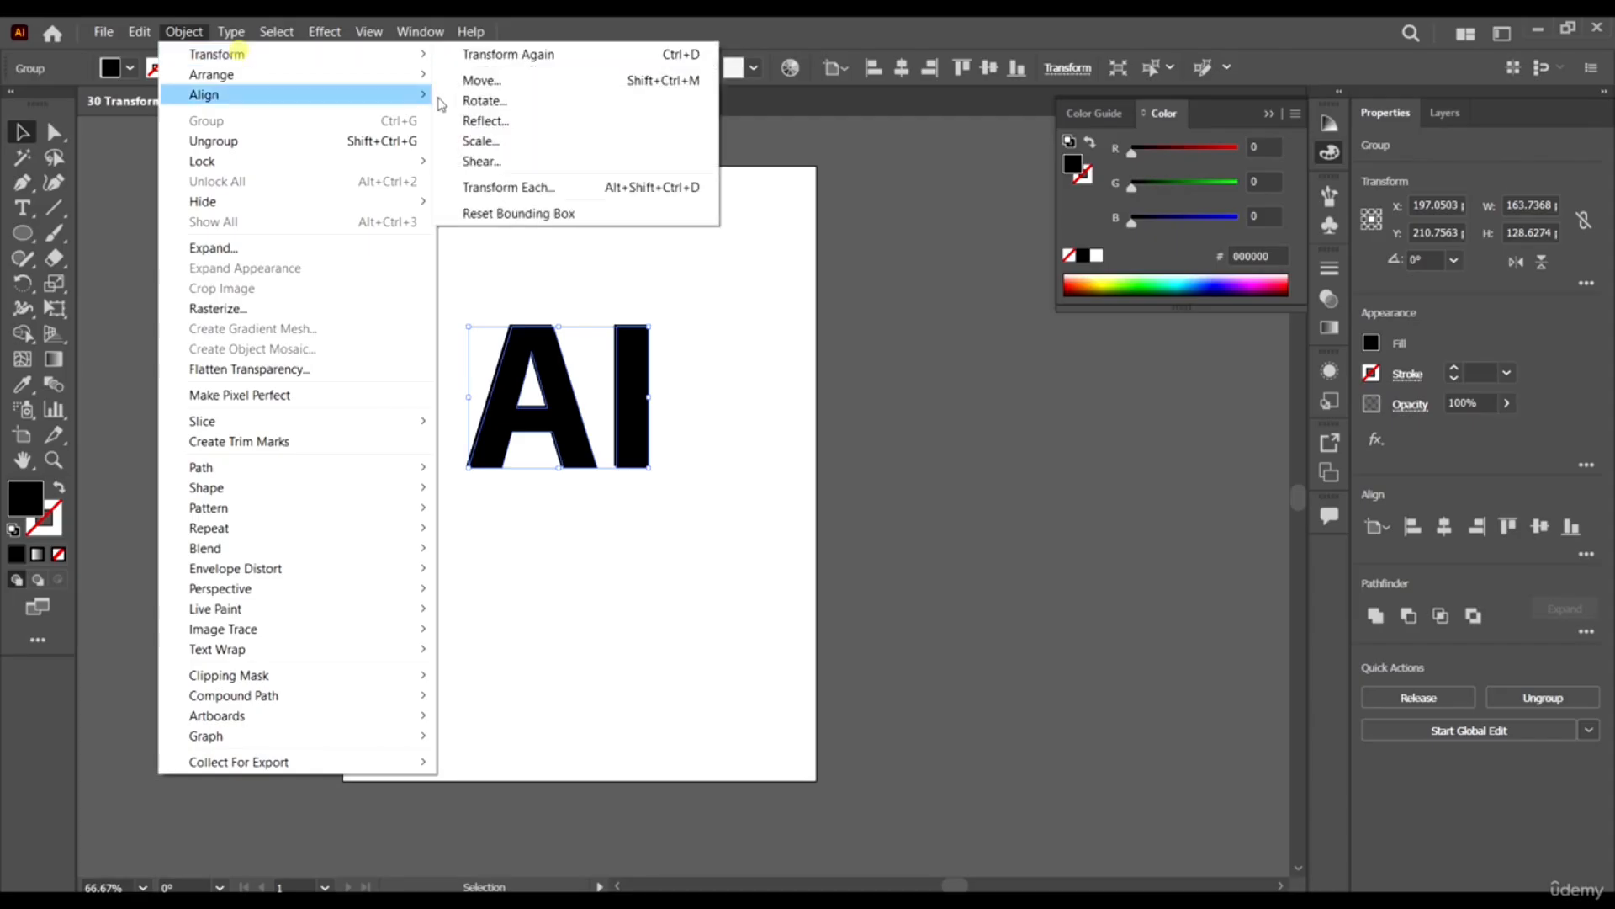
left_click(533, 56)
key("a")
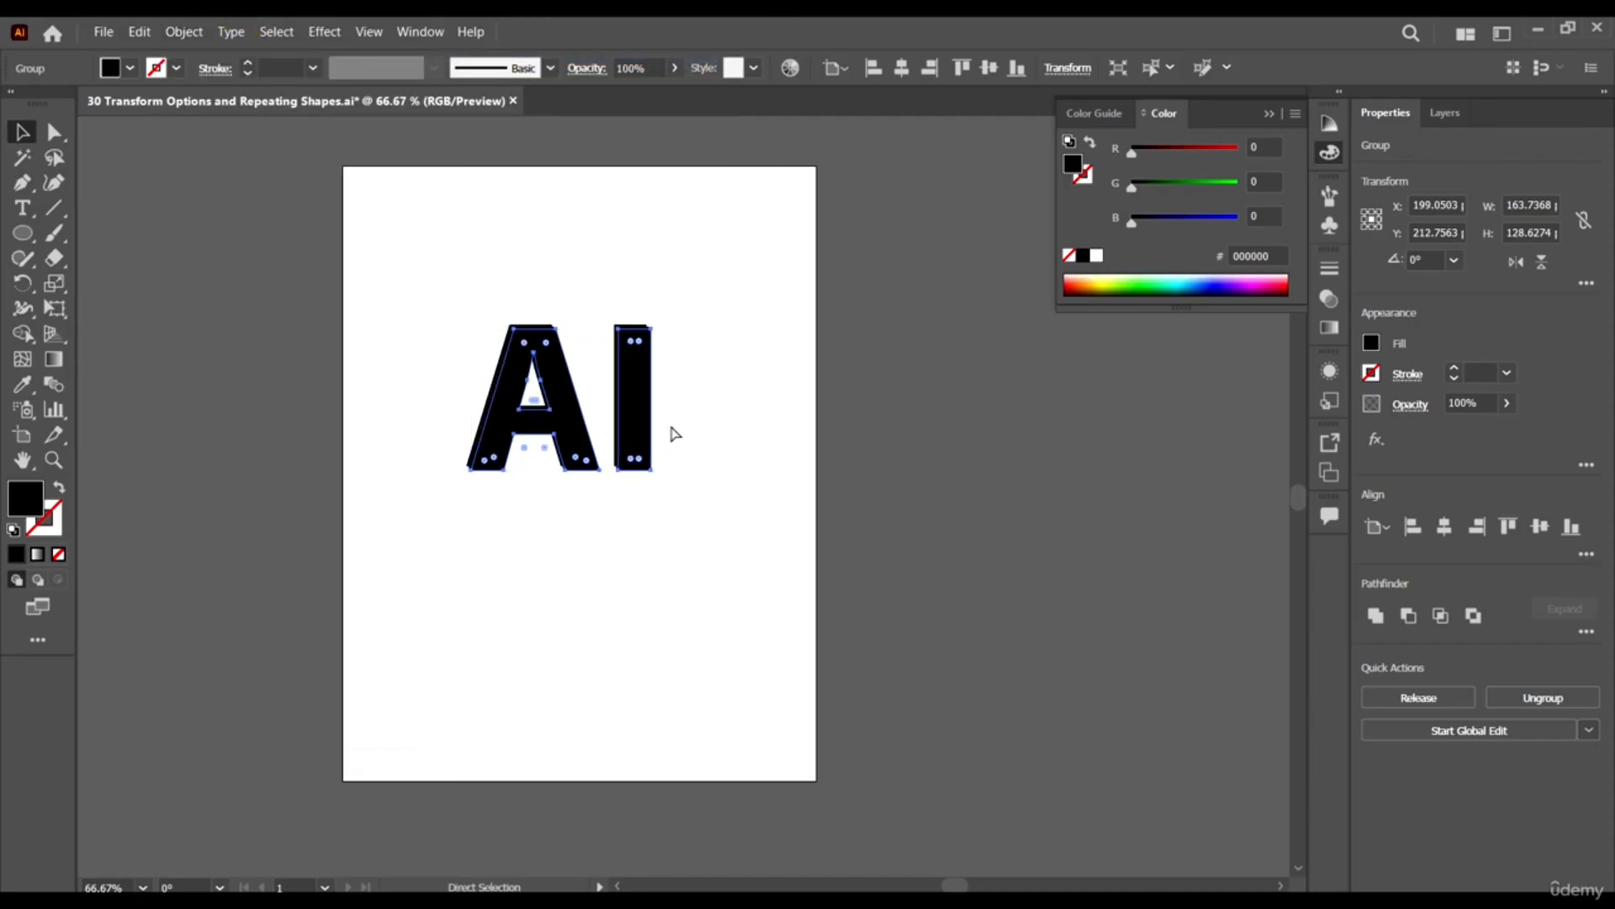
key("ctrl+d")
key("ctrl+d")
key("ctrl+d")
key("ctrl+d")
key("ctrl+d")
key("ctrl+d")
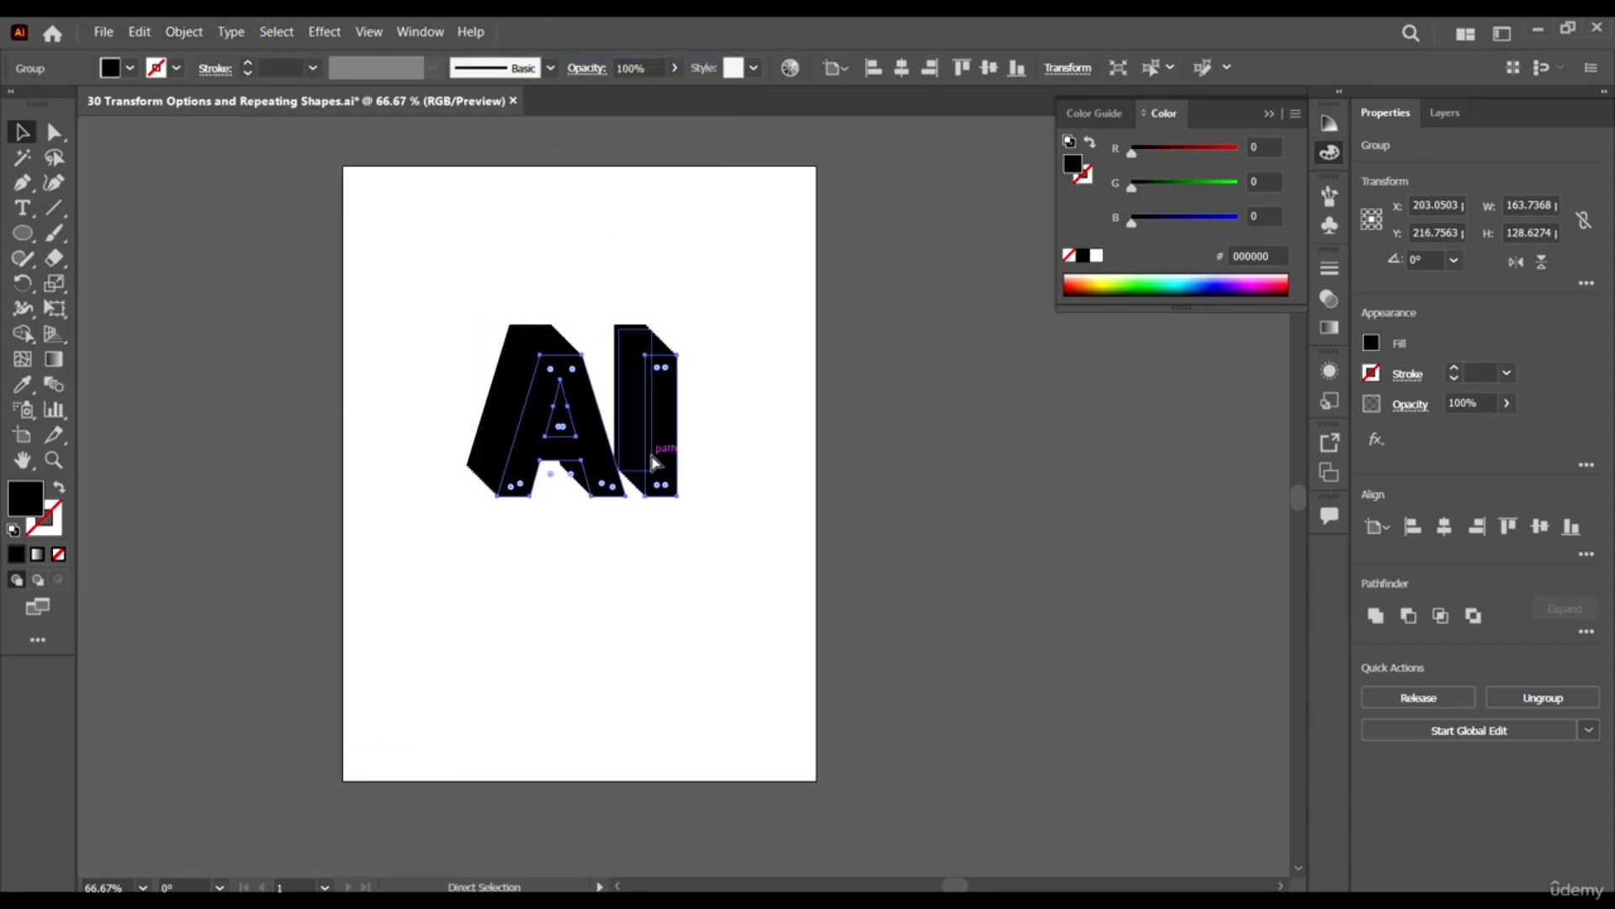
Extend the extruded depth of the AI lettering with about fifteen more Transform Again copies and deselect the artwork.
key("ctrl+d")
key("ctrl+d")
key("ctrl+d")
key("ctrl+d")
key("ctrl+d")
key("ctrl+d")
key("ctrl+d")
key("ctrl+d")
key("ctrl+d")
key("ctrl+d")
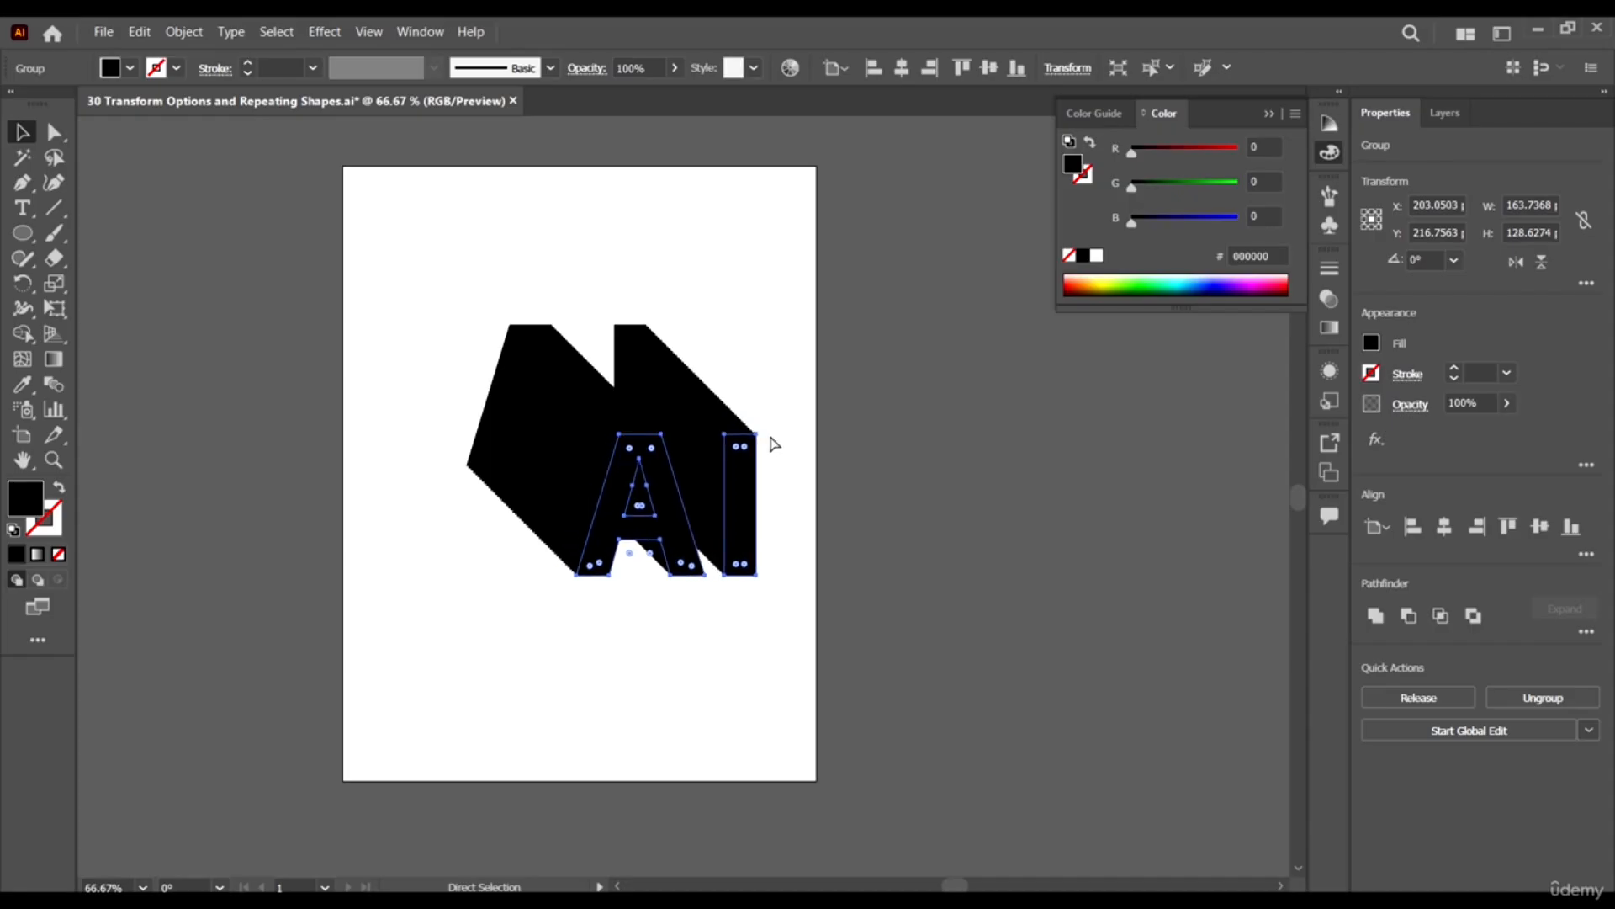
key("ctrl+d")
key("ctrl+d")
key("ctrl+d")
key("ctrl+d")
key("ctrl+d")
left_click(863, 533)
key("v")
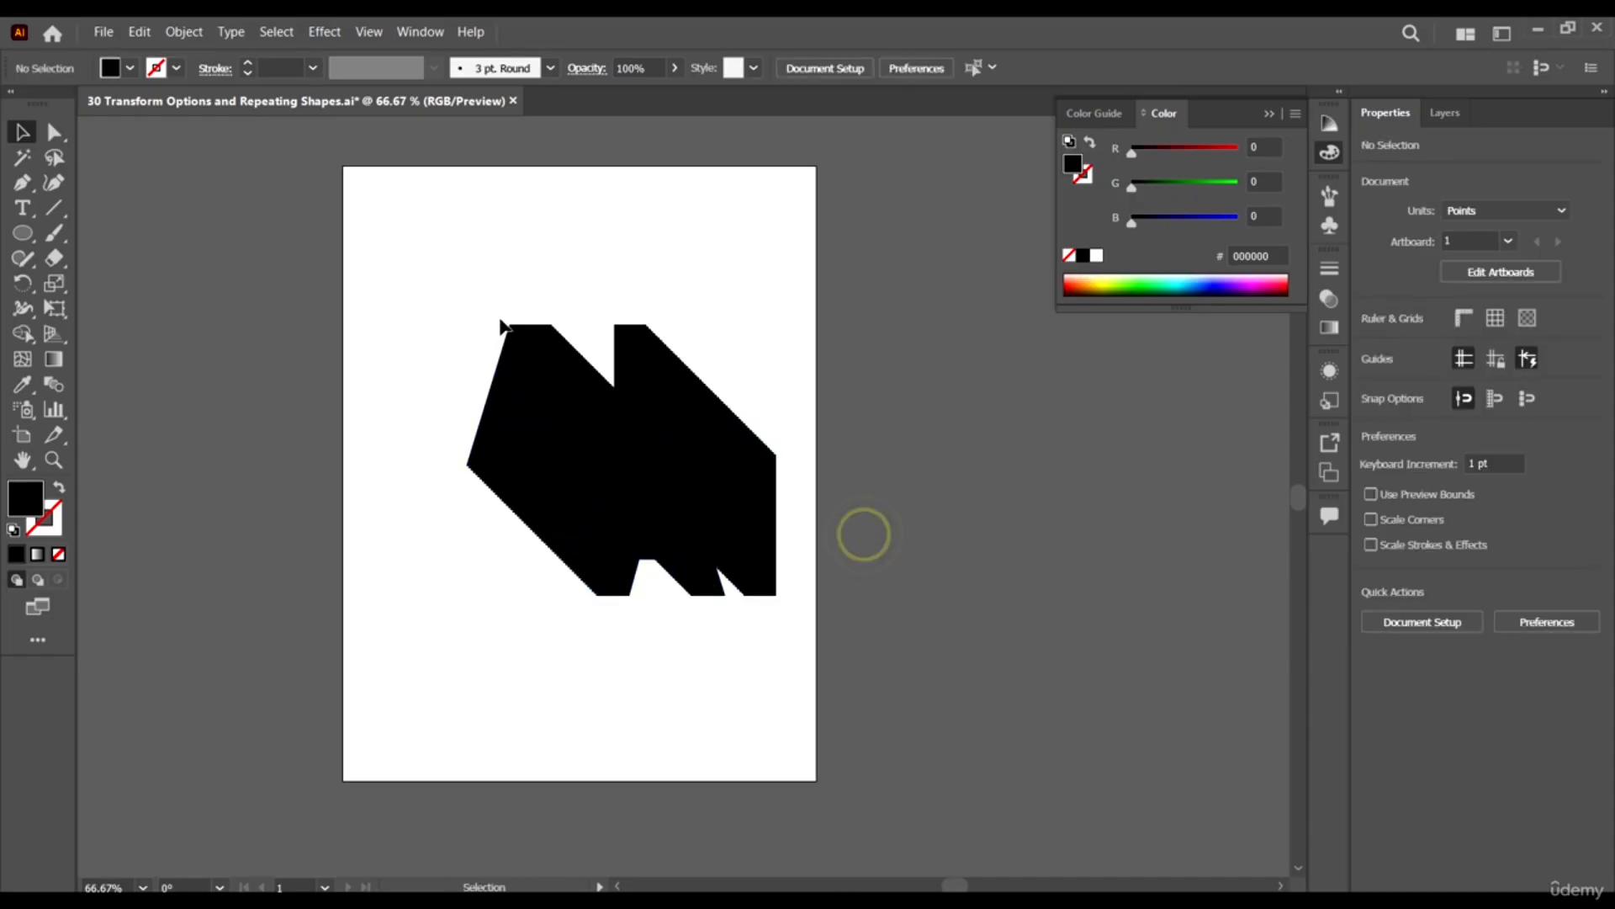
left_click(517, 332)
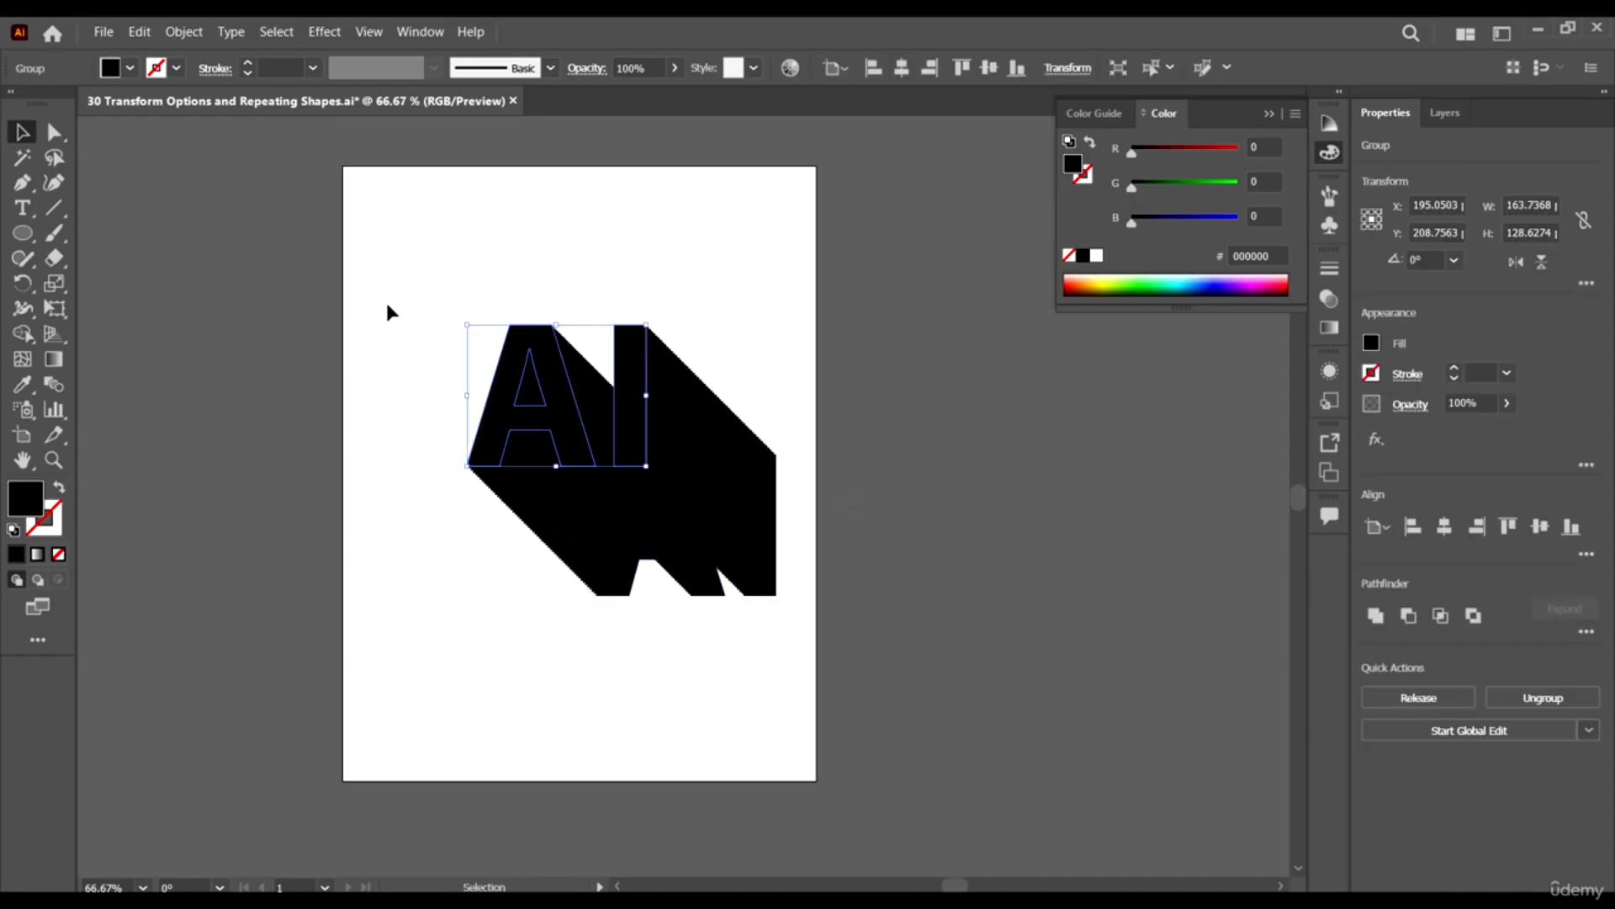
left_click(131, 67)
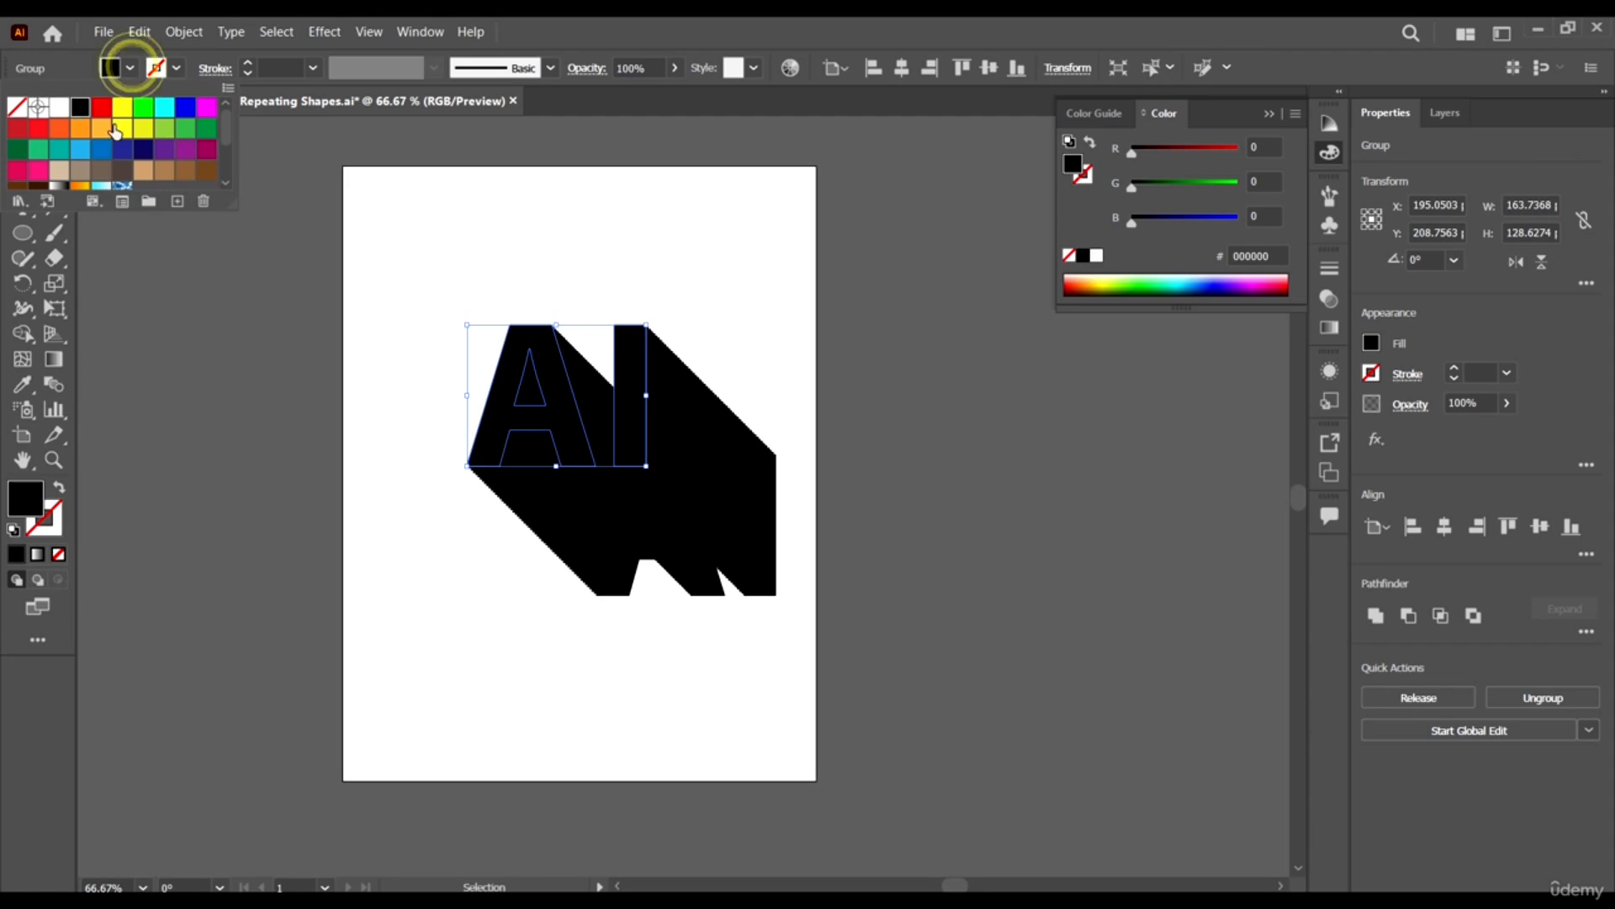
left_click(123, 108)
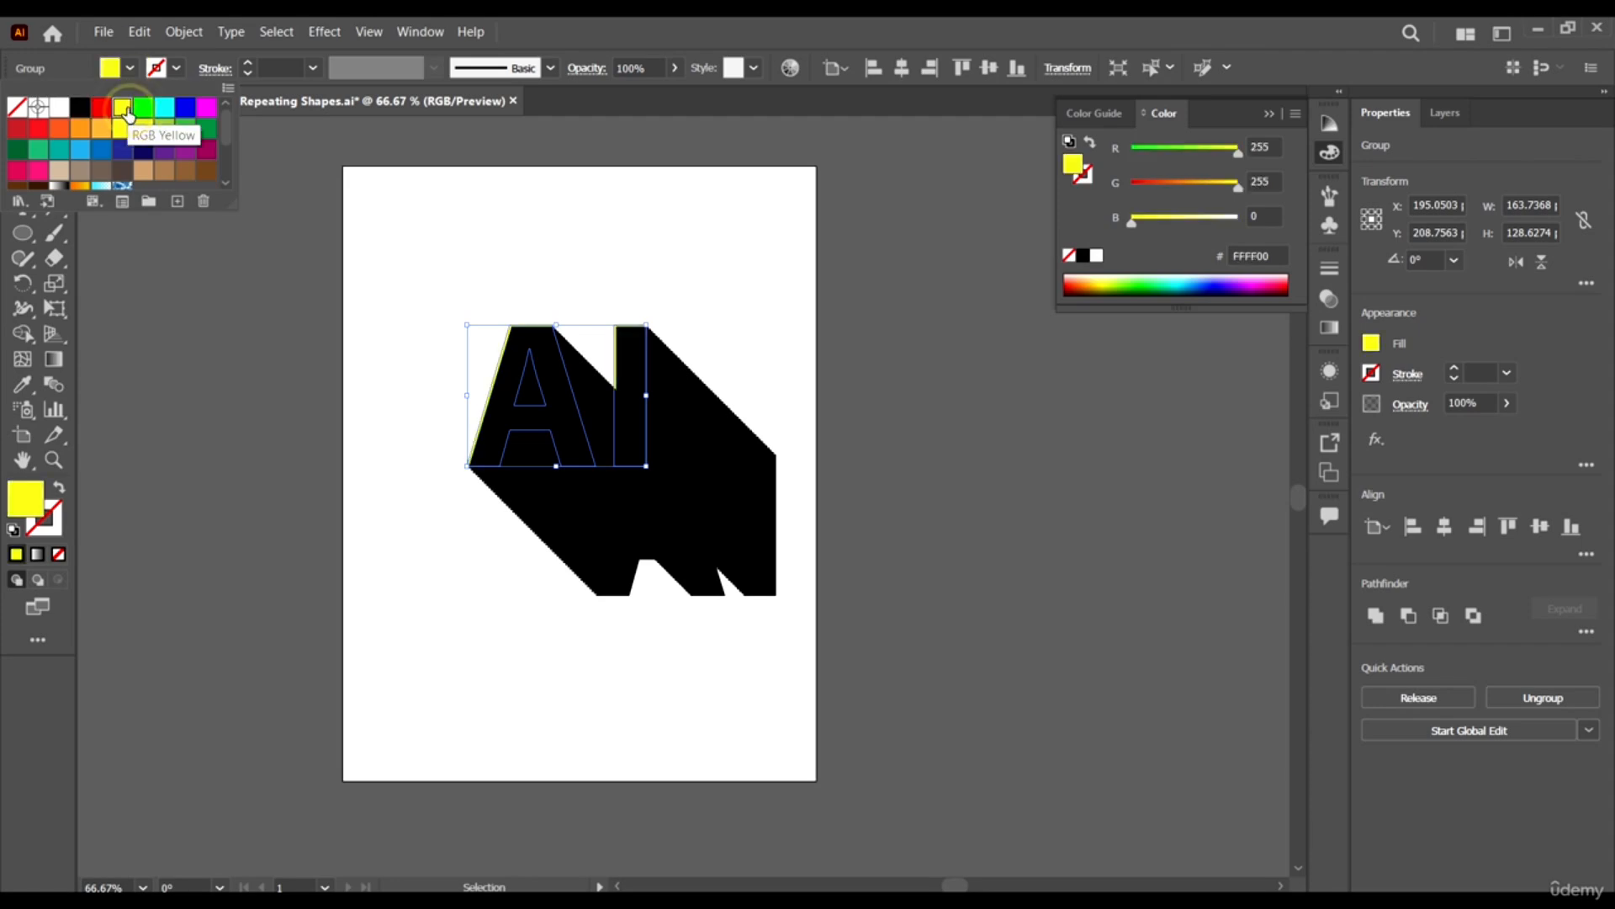
left_click(765, 20)
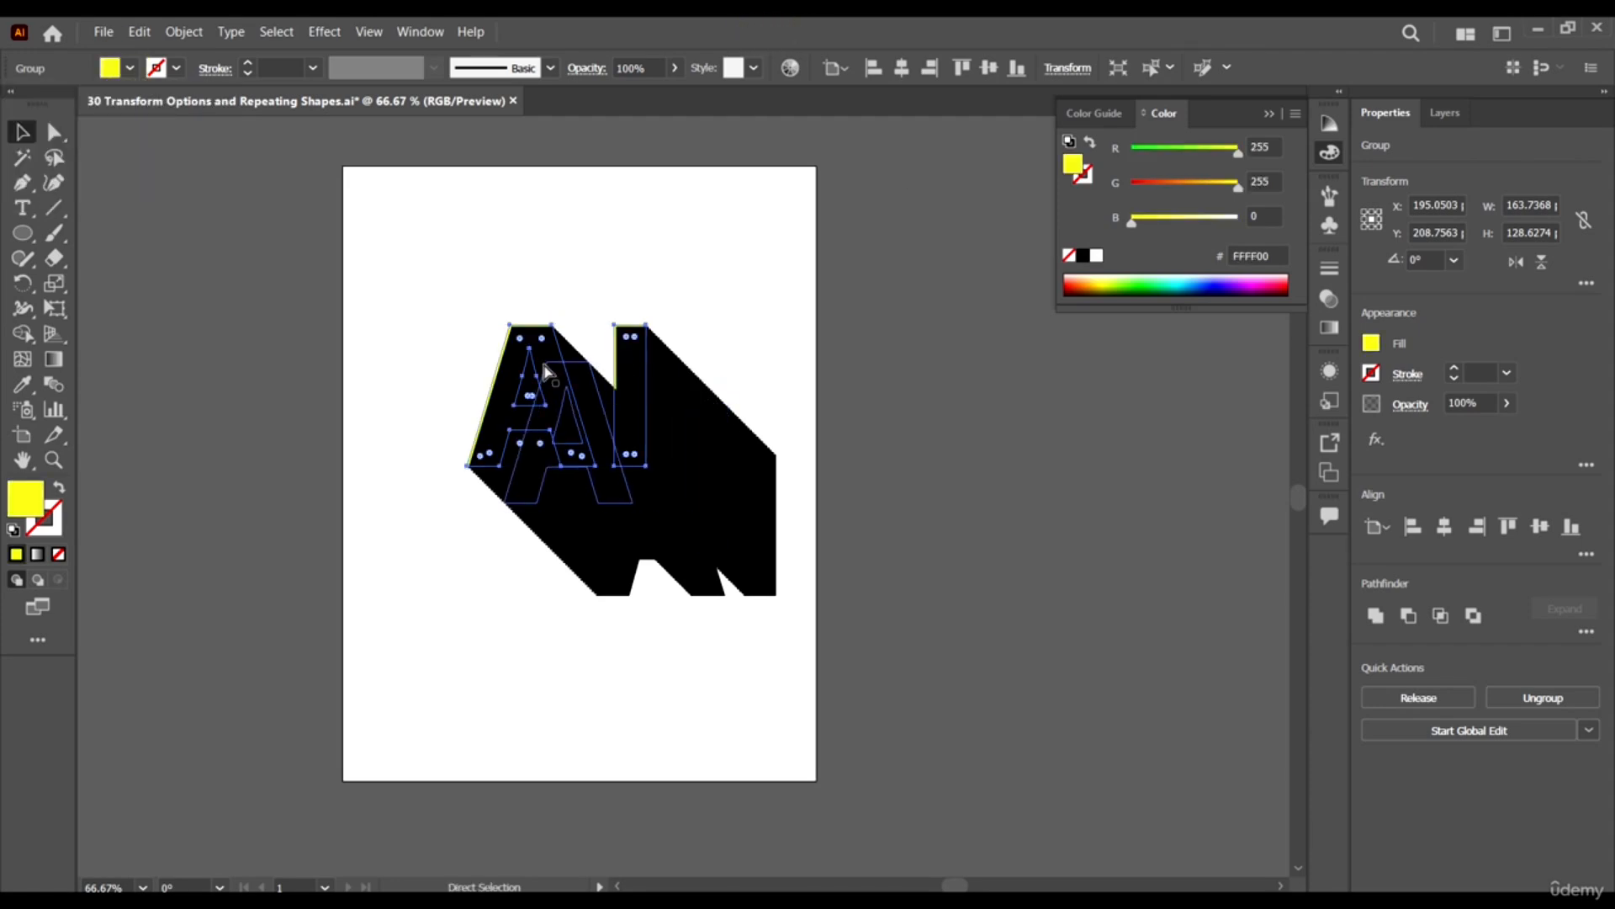
left_click(416, 355)
left_click_drag(415, 354, 682, 324)
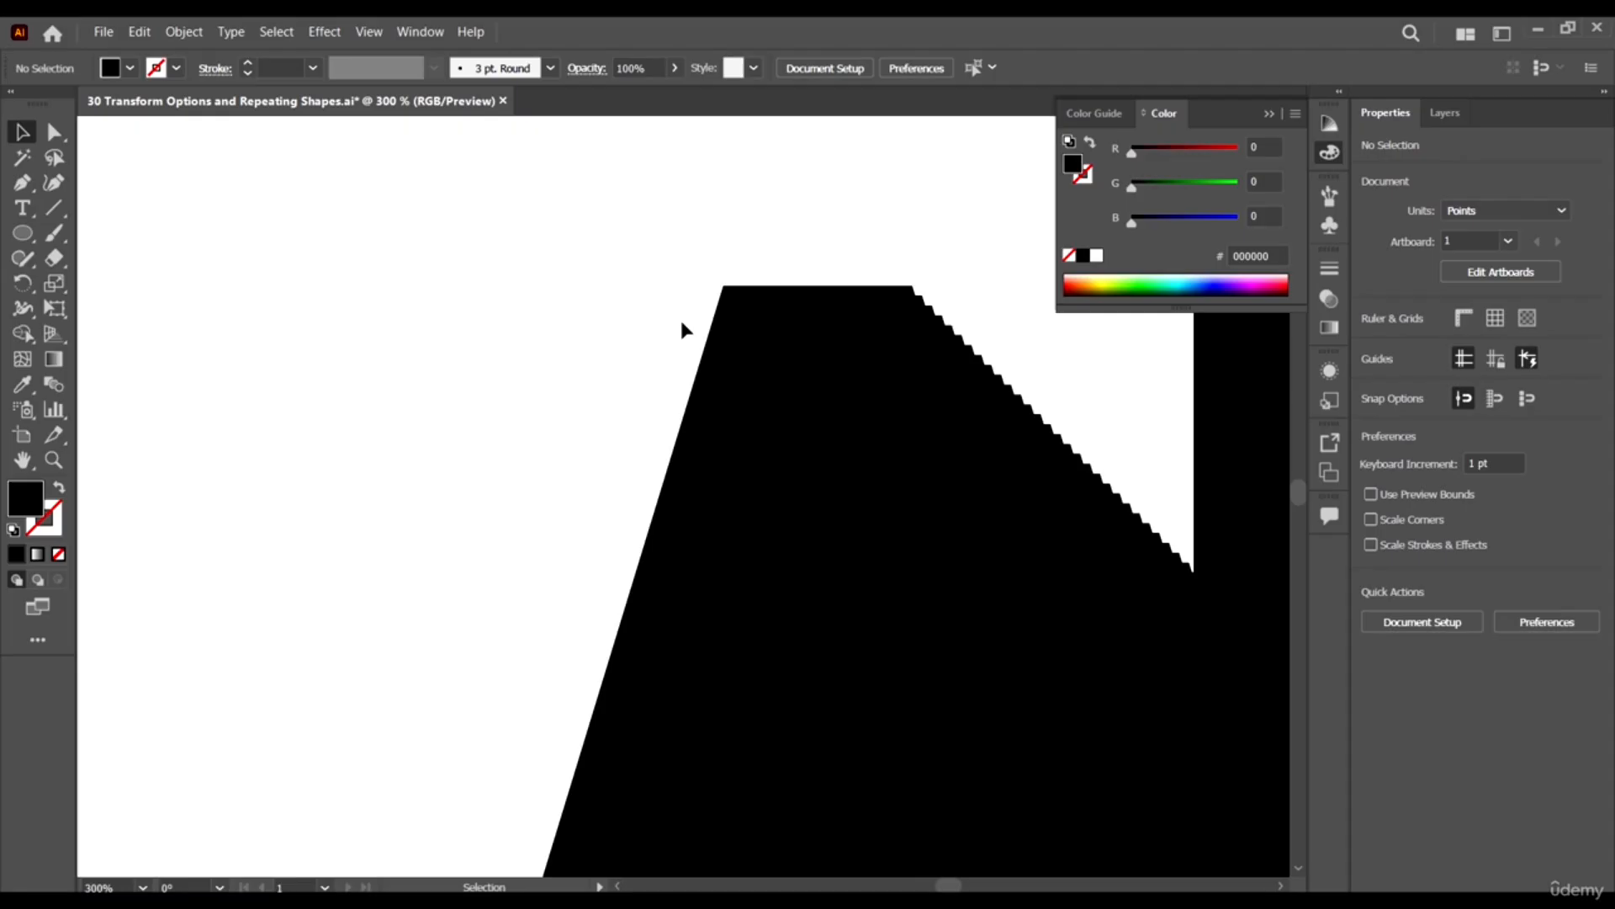
Fill the original AI group at the upper-left end of the extrusion with RGB Yellow.
left_click(725, 296)
left_click(130, 68)
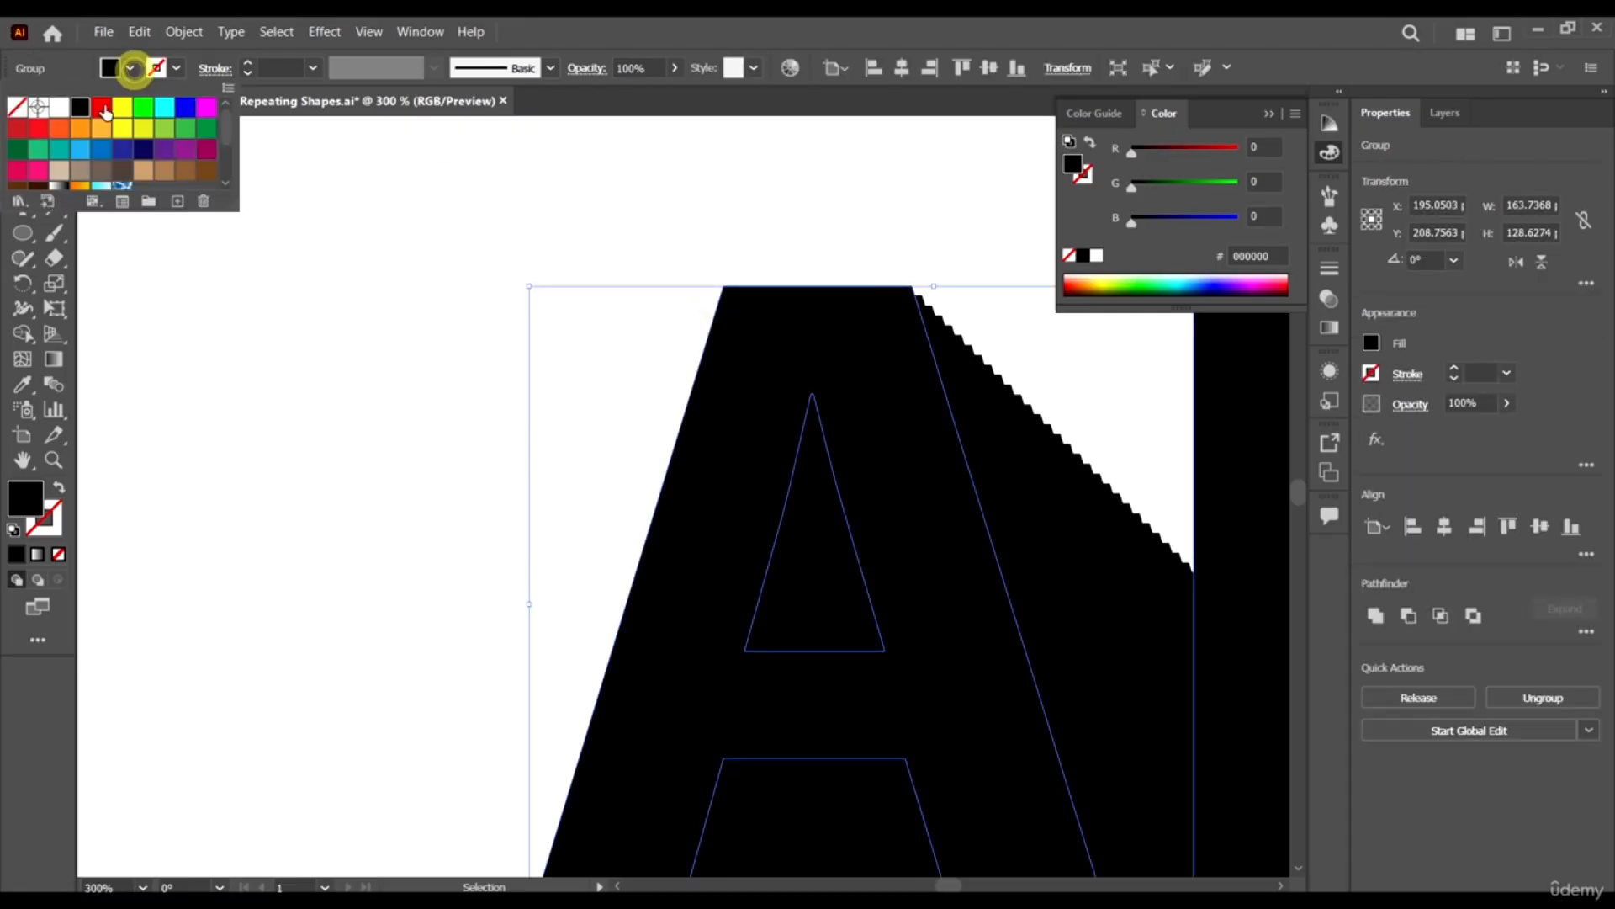
left_click(134, 111)
left_click(679, 24)
key("ctrl+1")
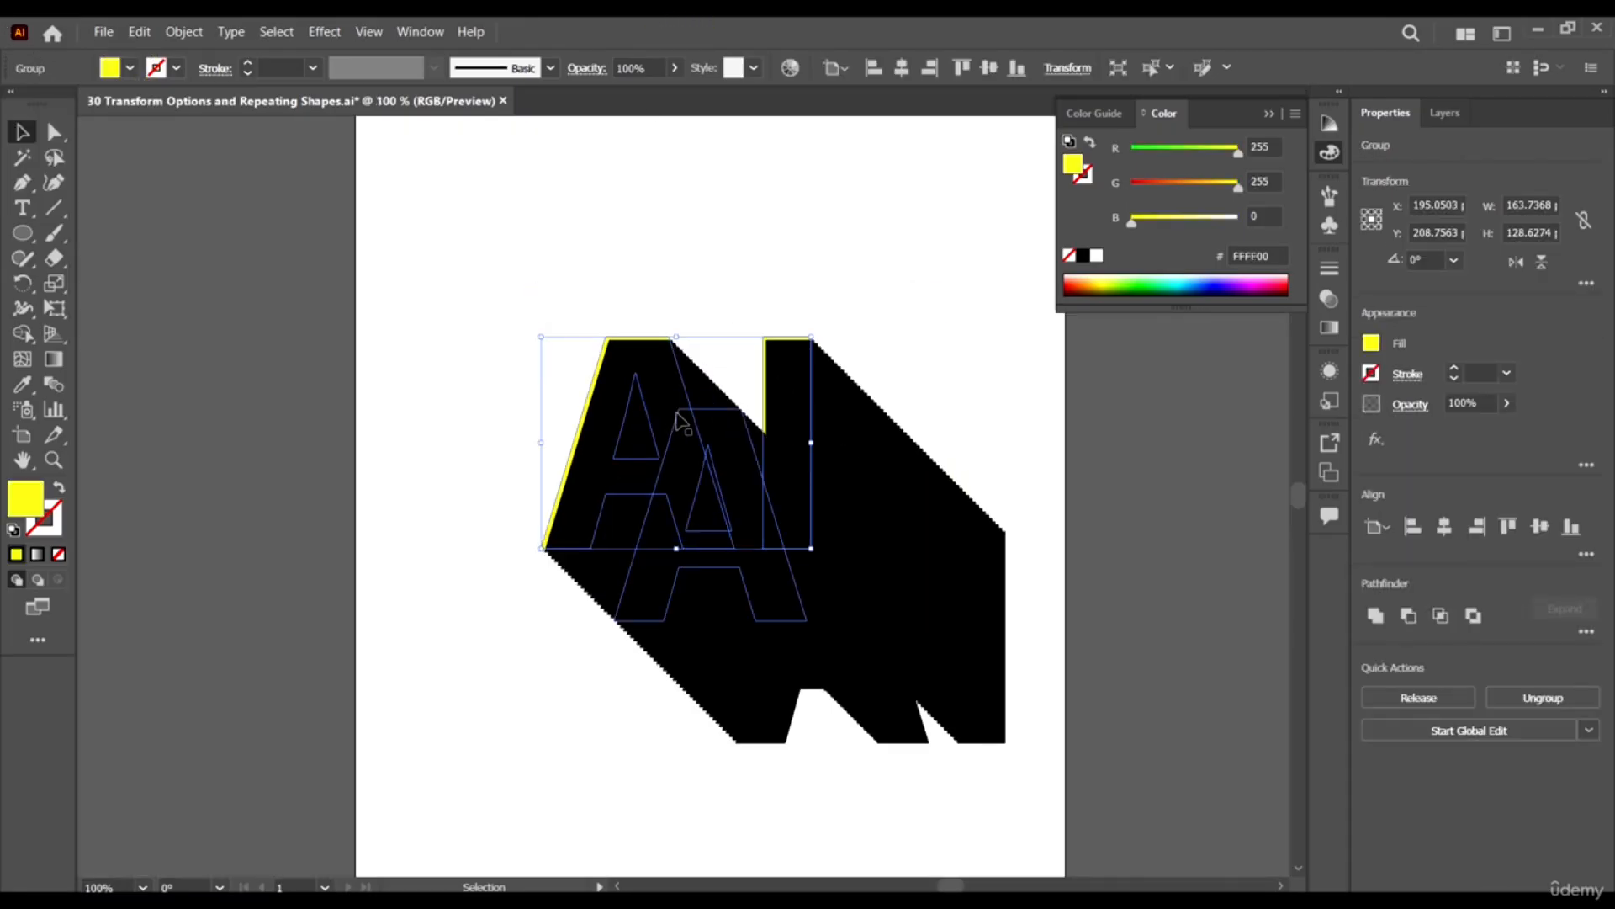
Bring the yellow AI group to the front of the black copies and deselect it.
right_click(679, 401)
mouse_move(732, 621)
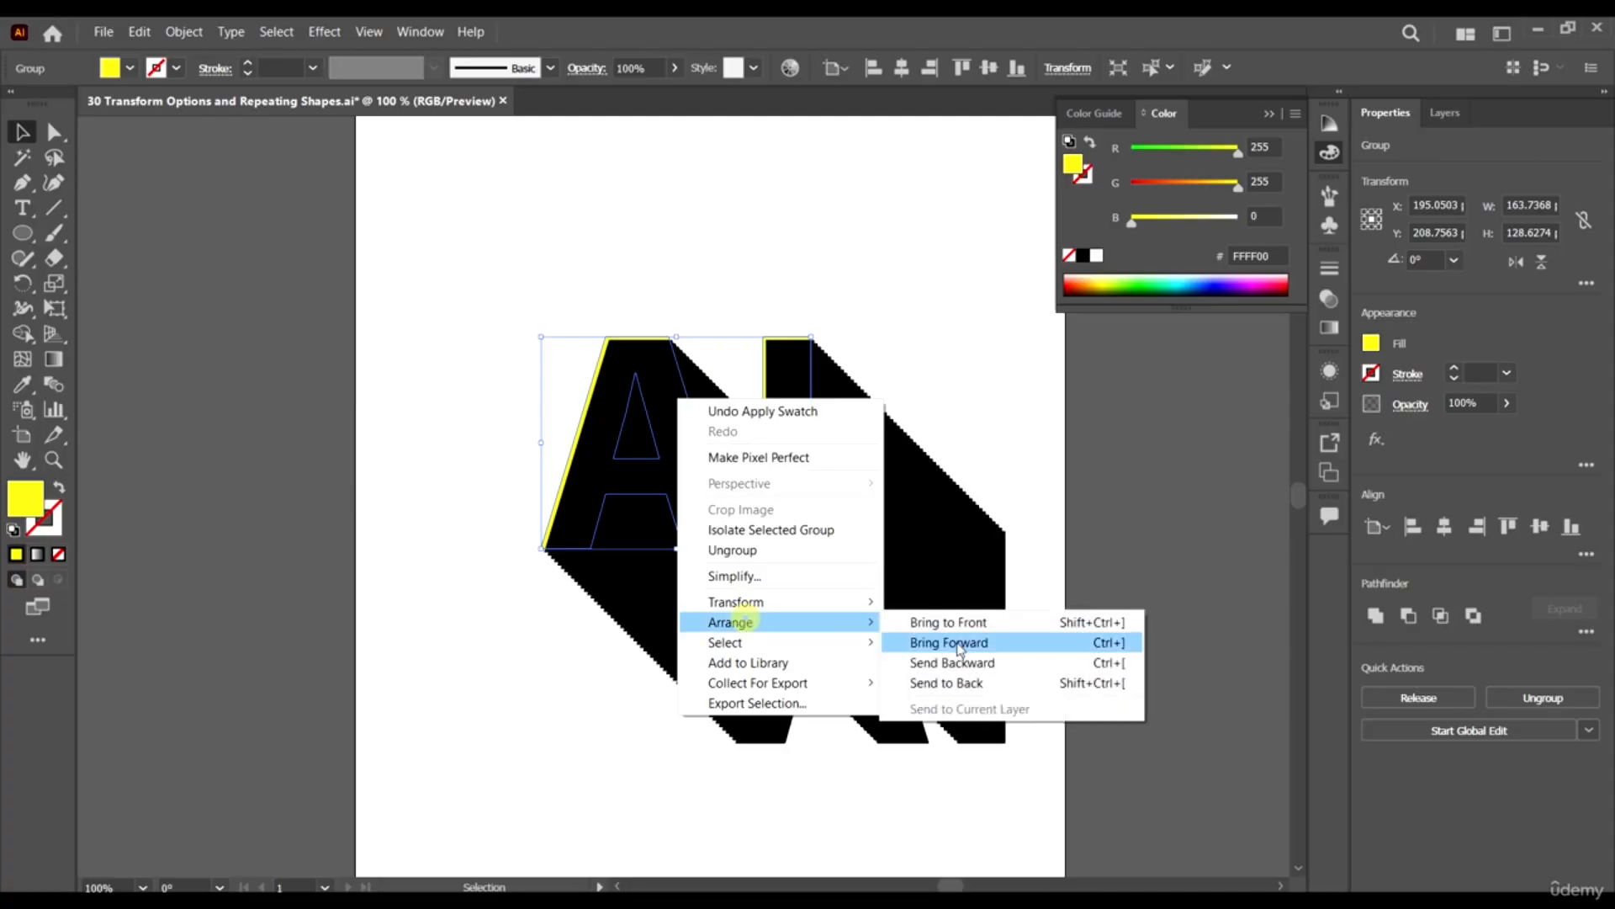
left_click(933, 621)
left_click(1092, 577)
scroll(751, 389, "down", 3, "alt")
scroll(757, 370, "up", 3, "alt")
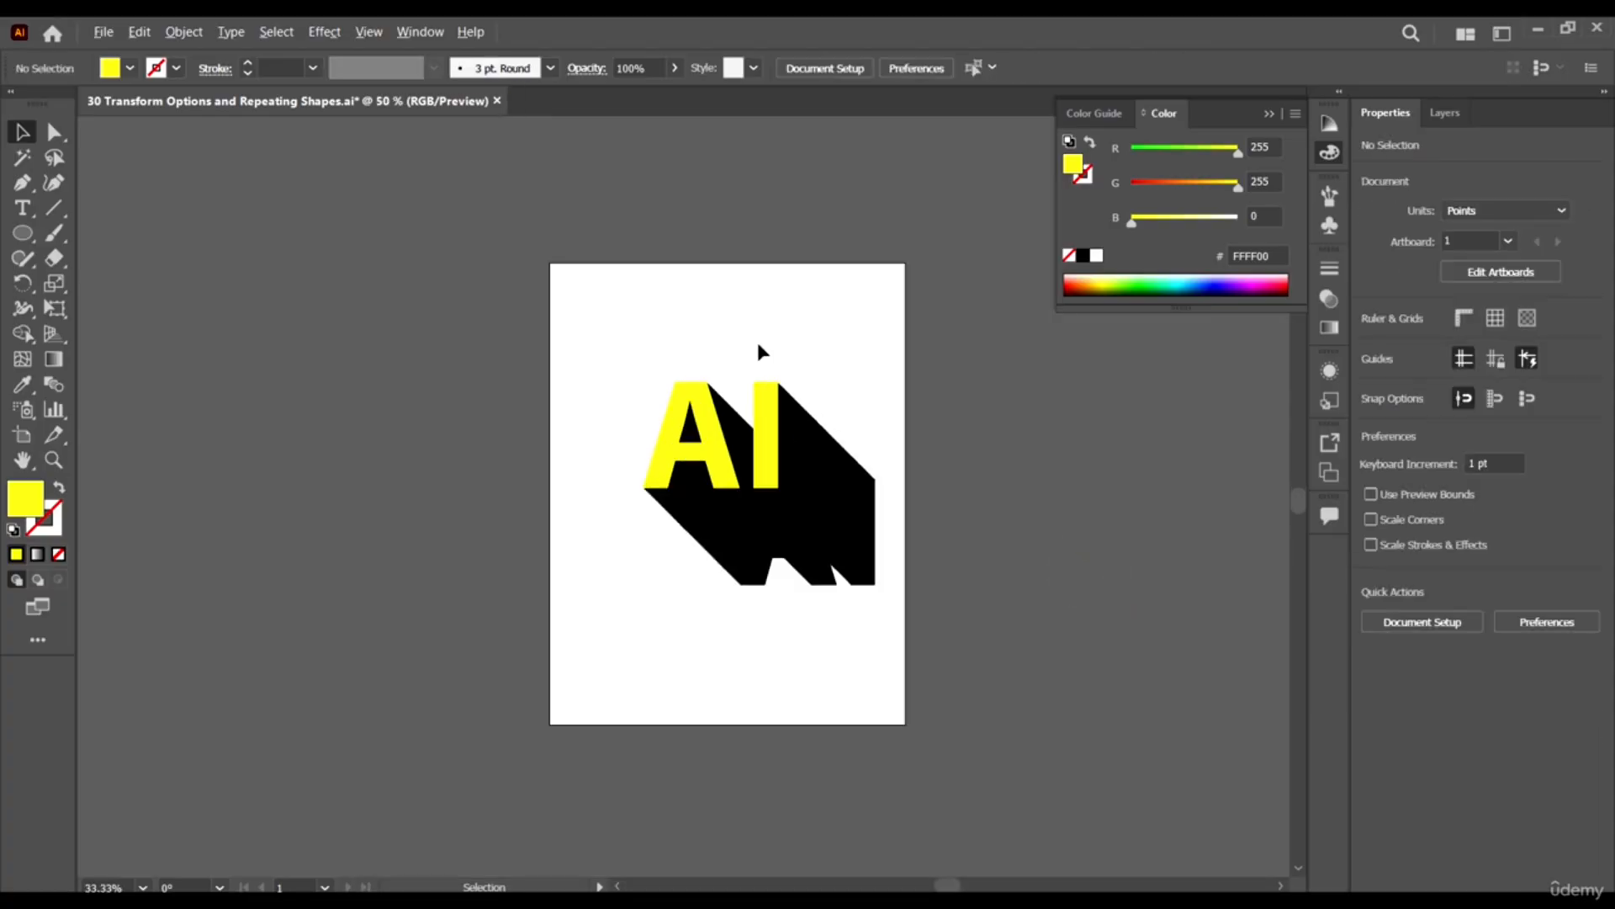
scroll(763, 572, "down", 2, "alt")
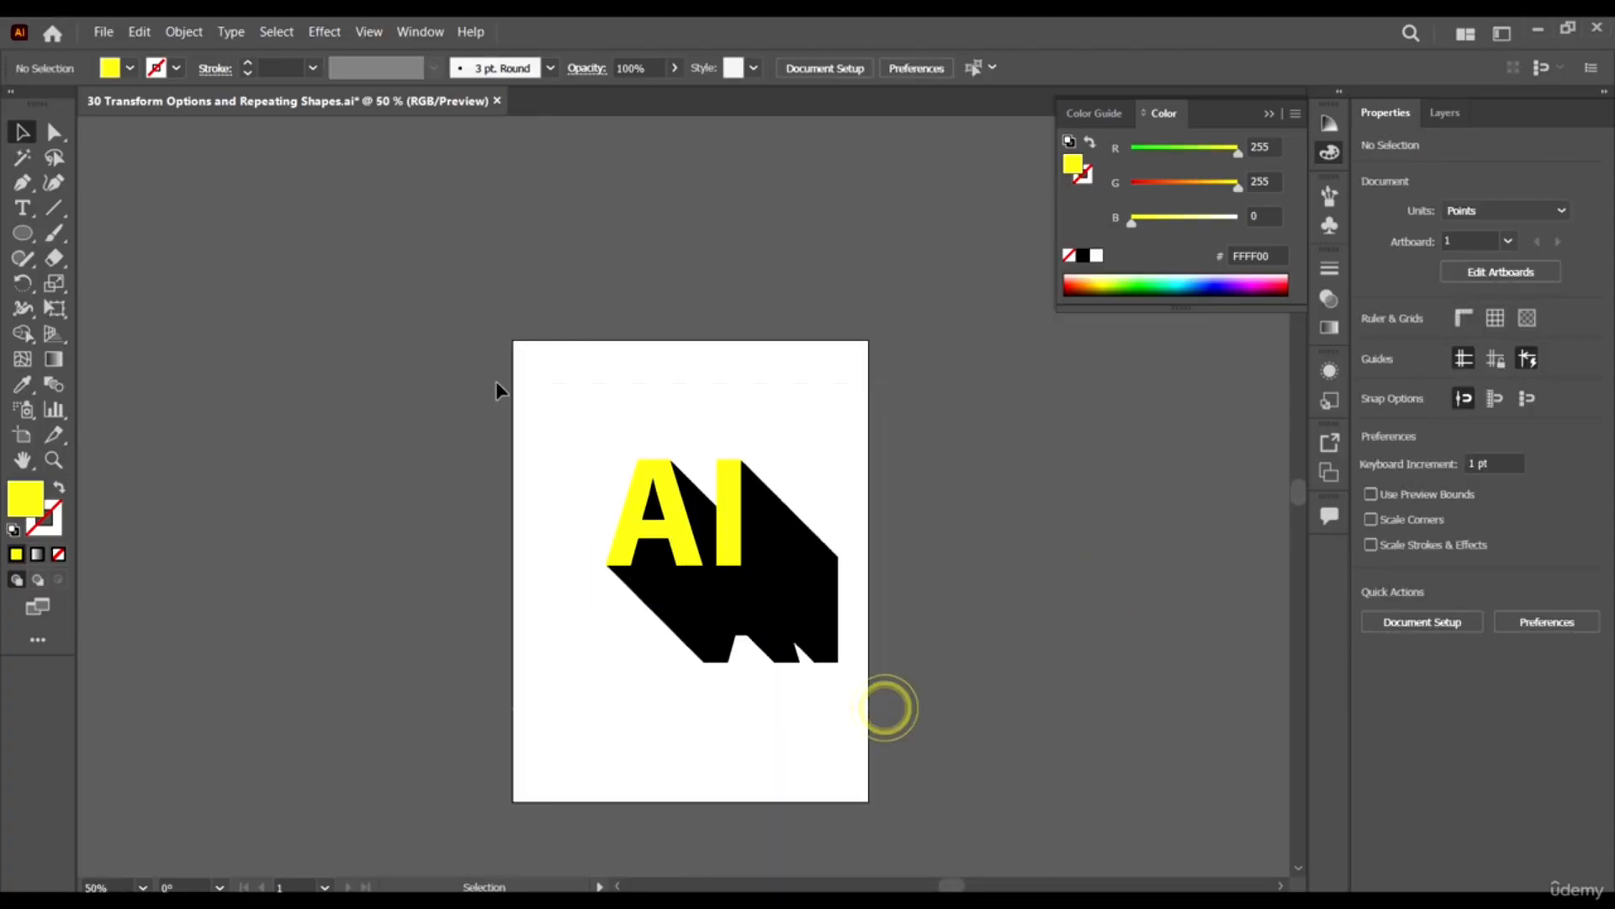
Select all artwork except the yellow AI group and merge the black copies into one shape with Pathfinder Unite.
key("ctrl+a")
scroll(501, 387, "up", 6, "alt")
scroll(440, 654, "up", 2, "alt")
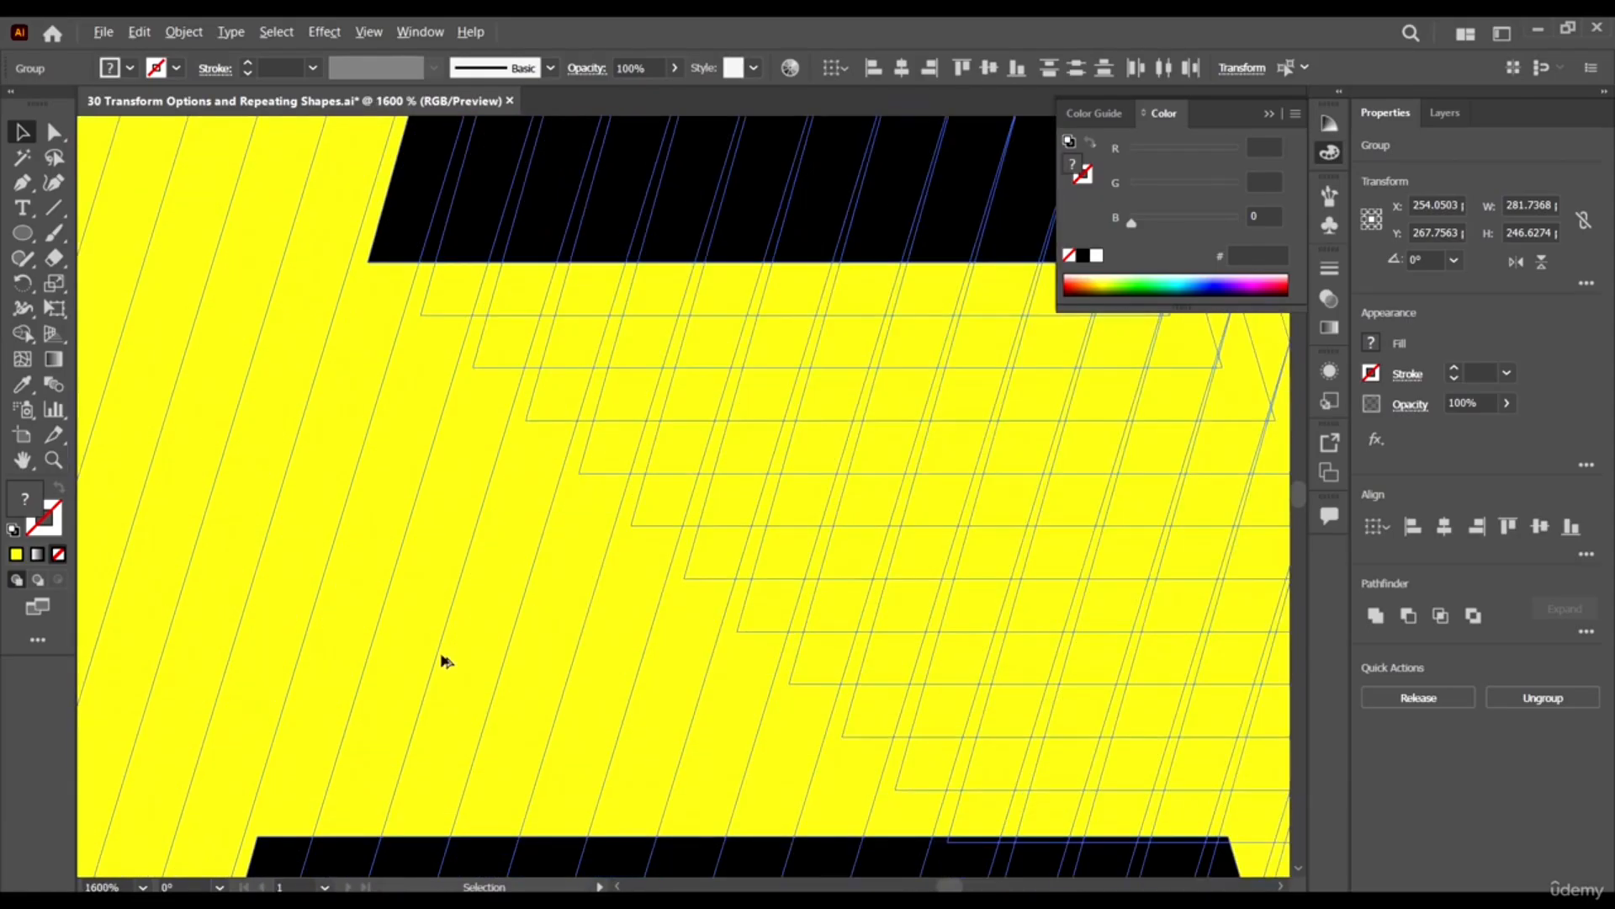
left_click(407, 604)
scroll(420, 539, "down", 3, "alt")
scroll(445, 553, "down", 3, "alt")
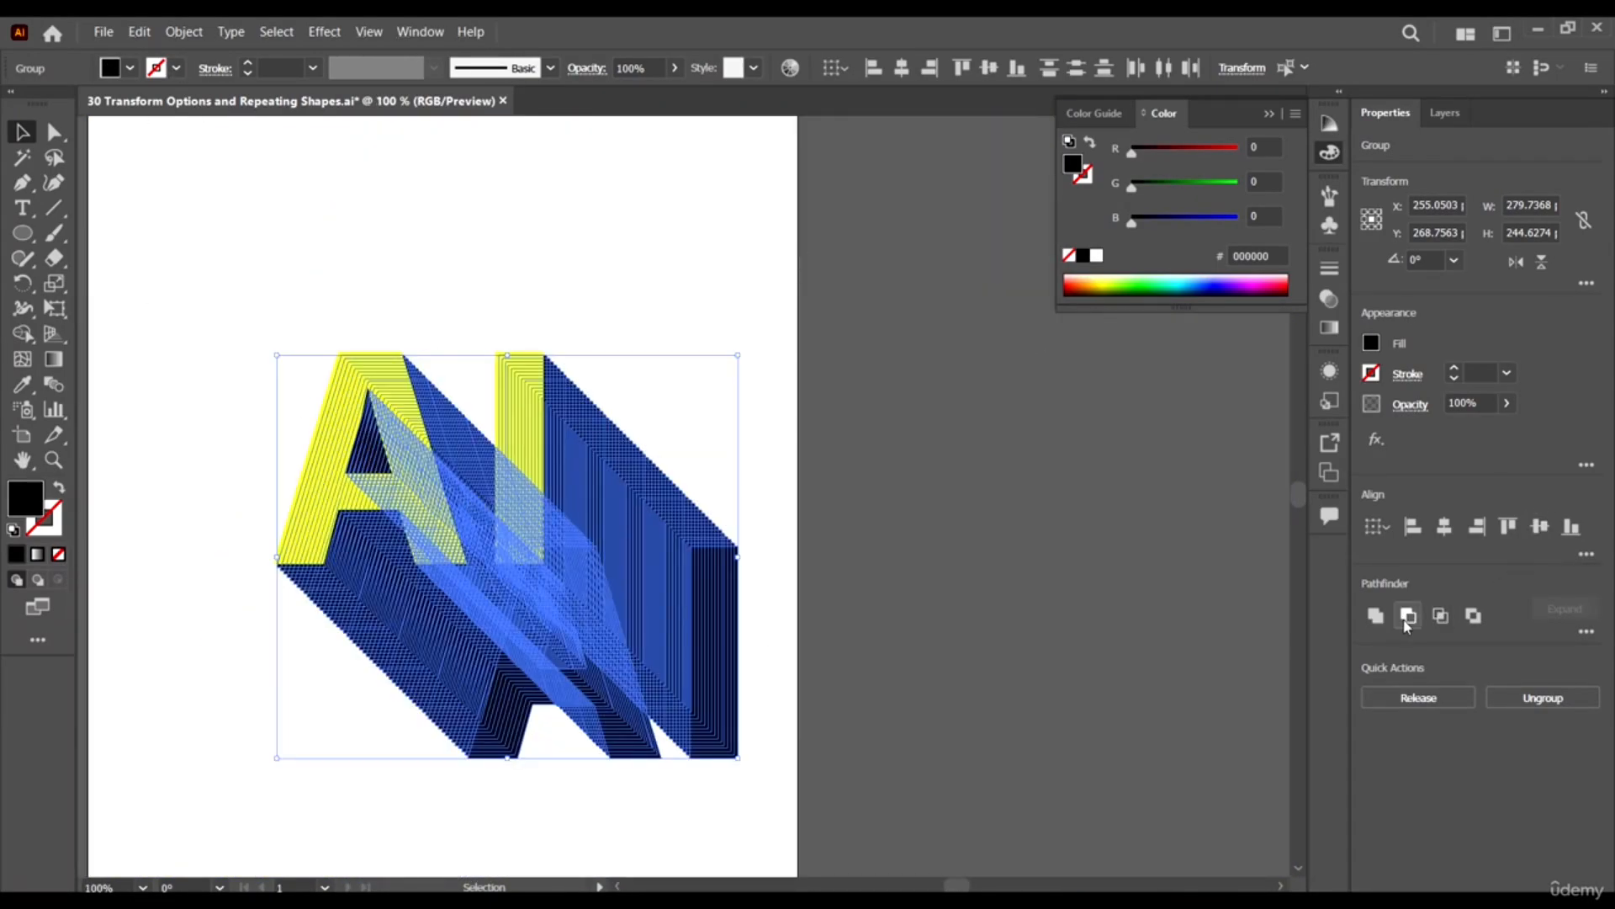
left_click(1371, 616)
left_click(1377, 616)
scroll(702, 627, "up", 2)
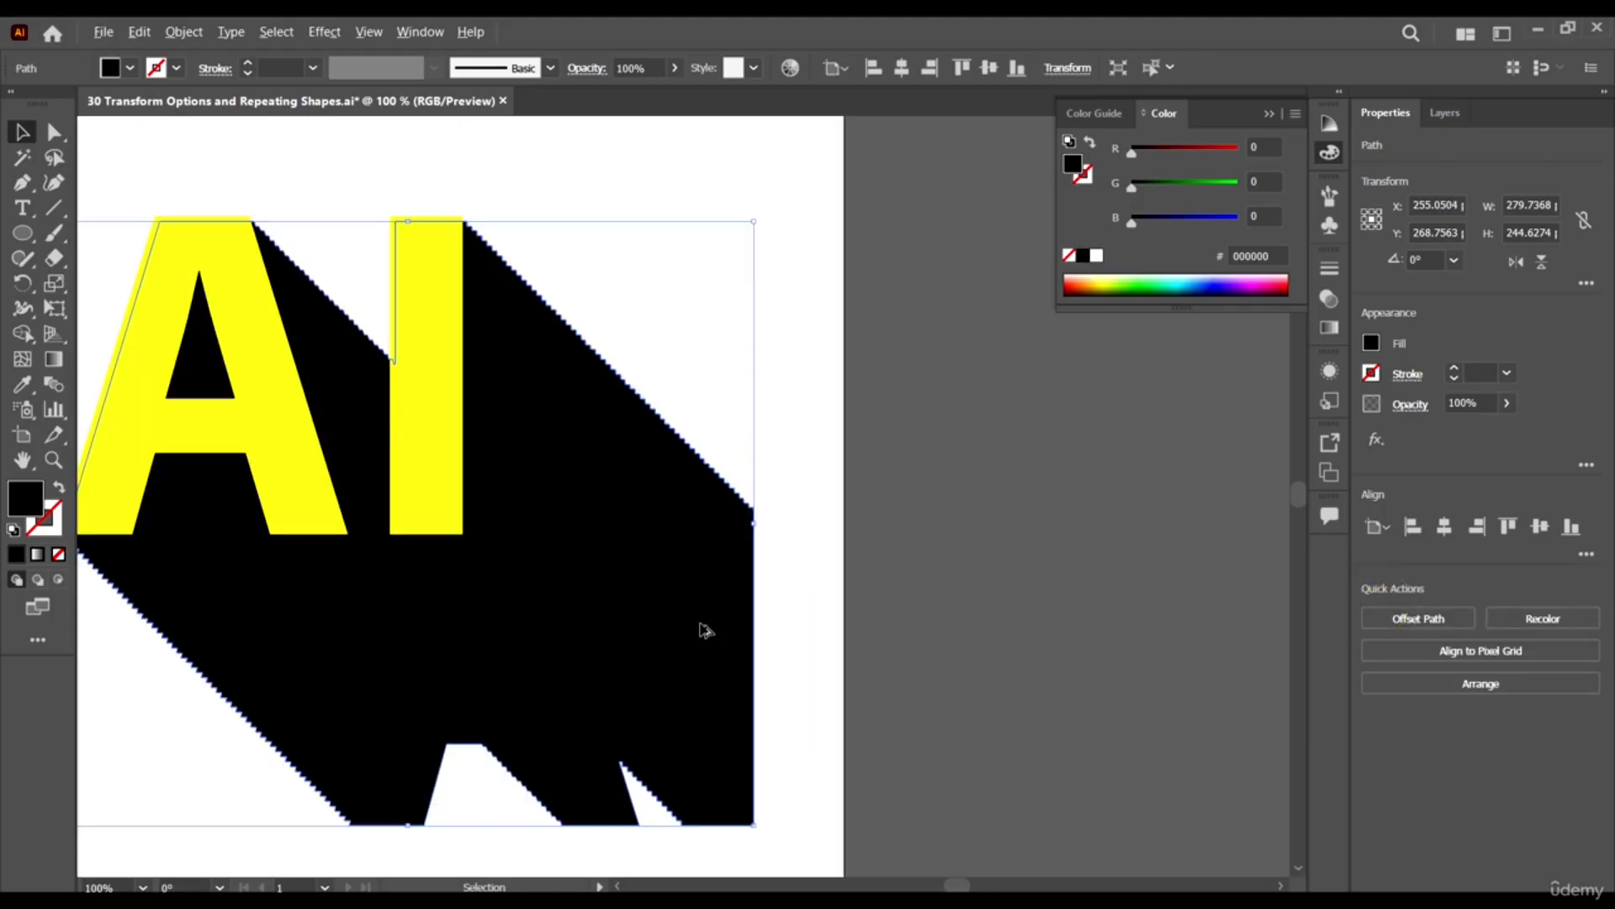
scroll(743, 402, "down", 2)
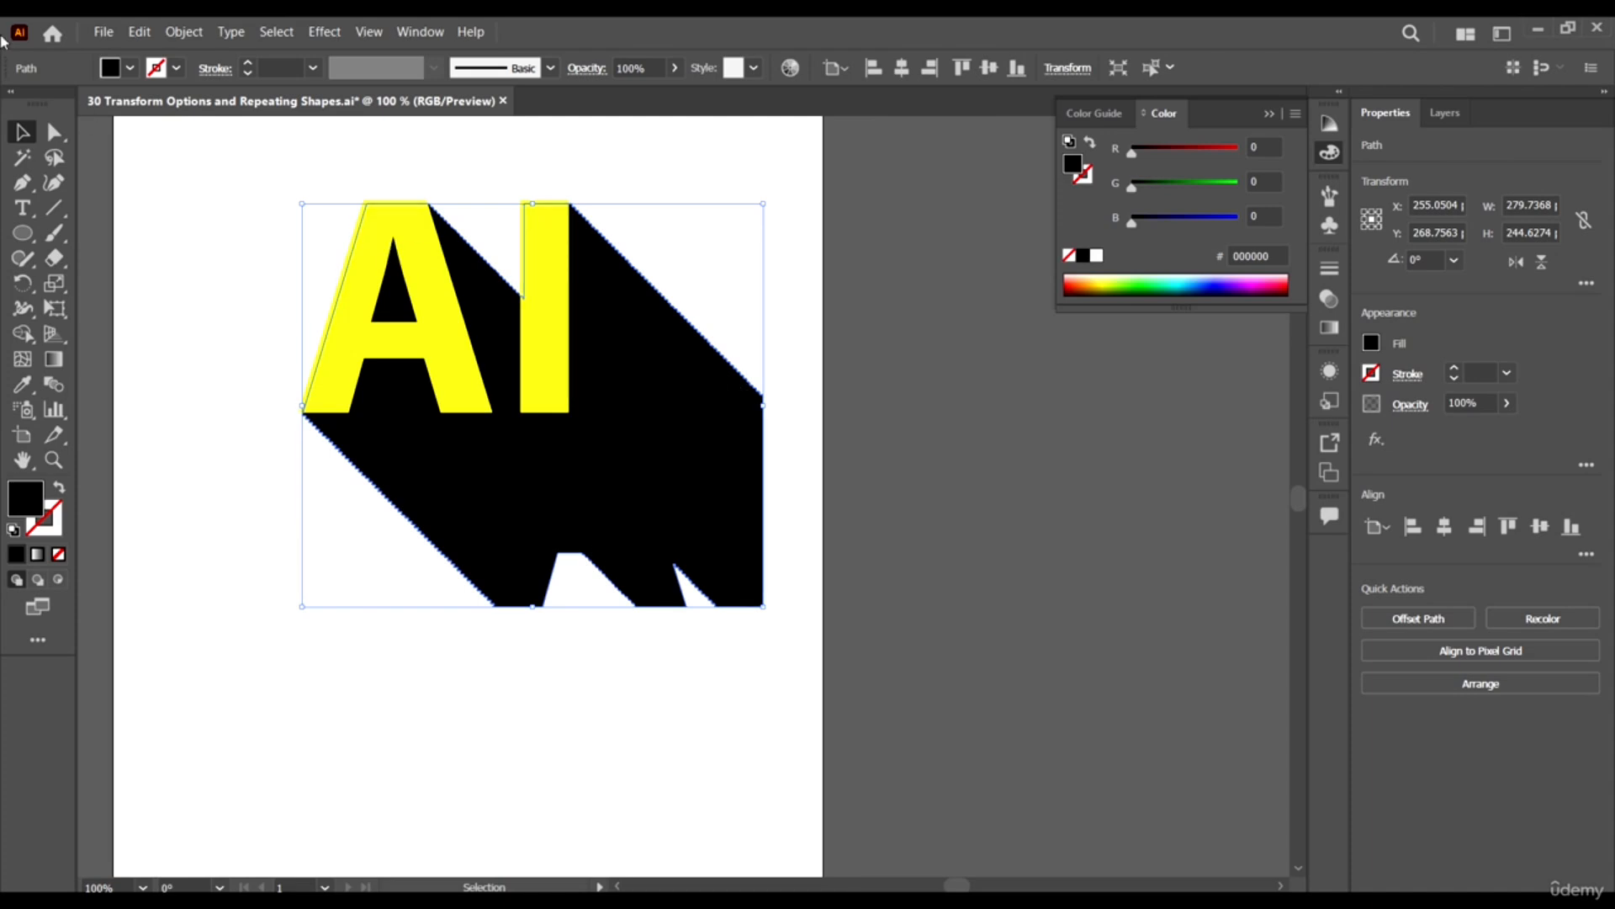
Remove the stair-step anchor points at the lower end of the black shape's long outer diagonal with Direct Selection.
left_click_drag(53, 137, 213, 143)
scroll(779, 304, "up", 8)
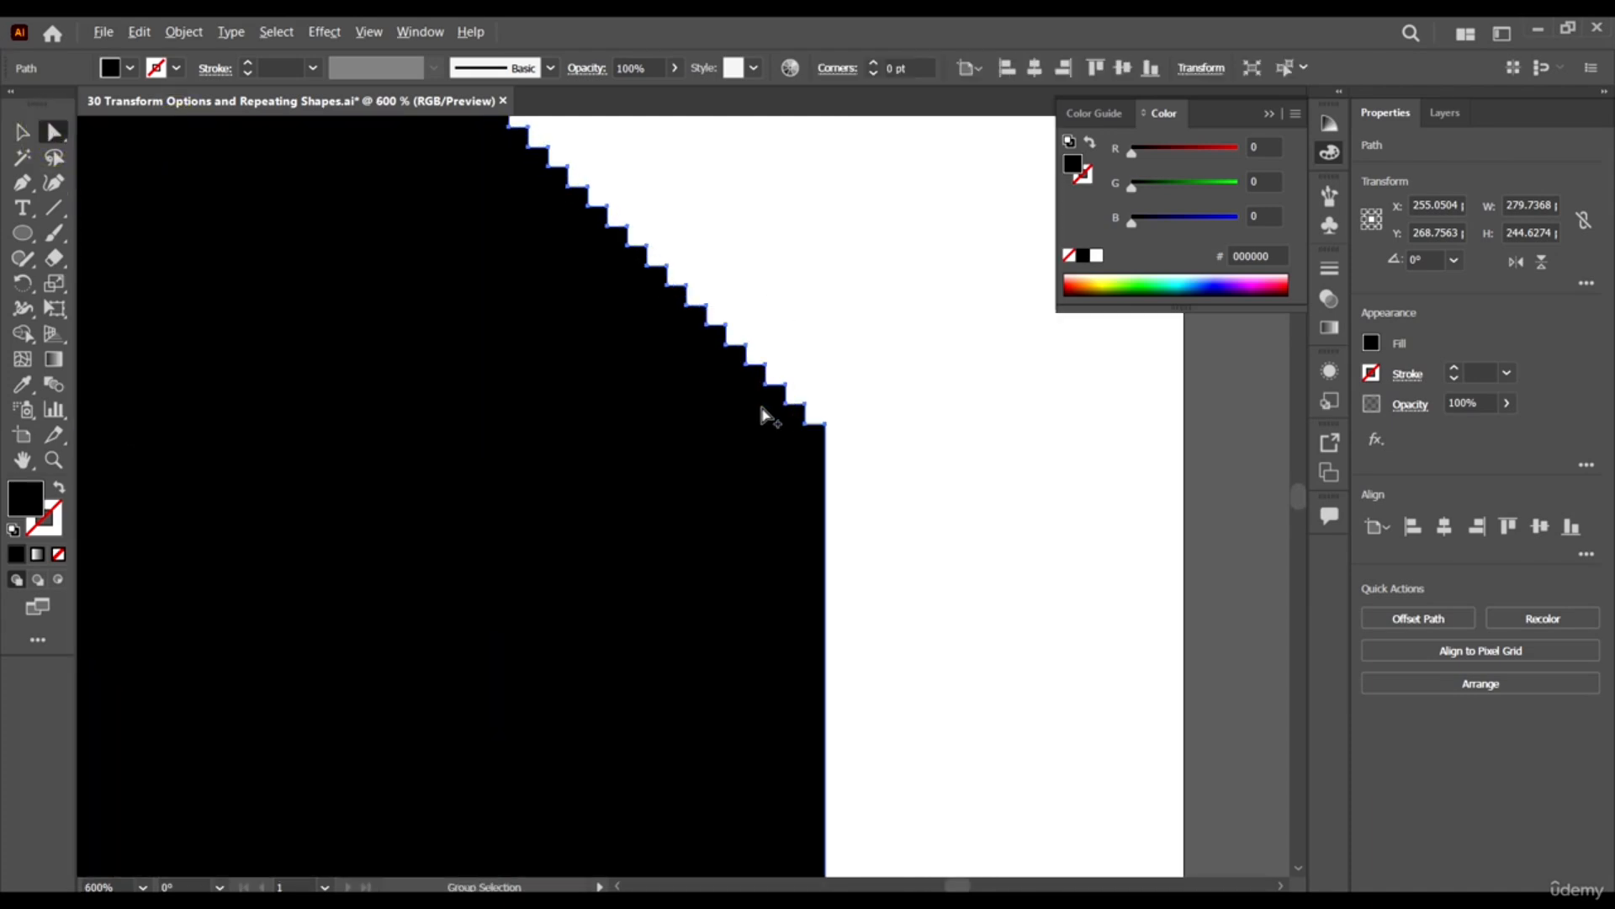
left_click_drag(822, 320, 515, 497)
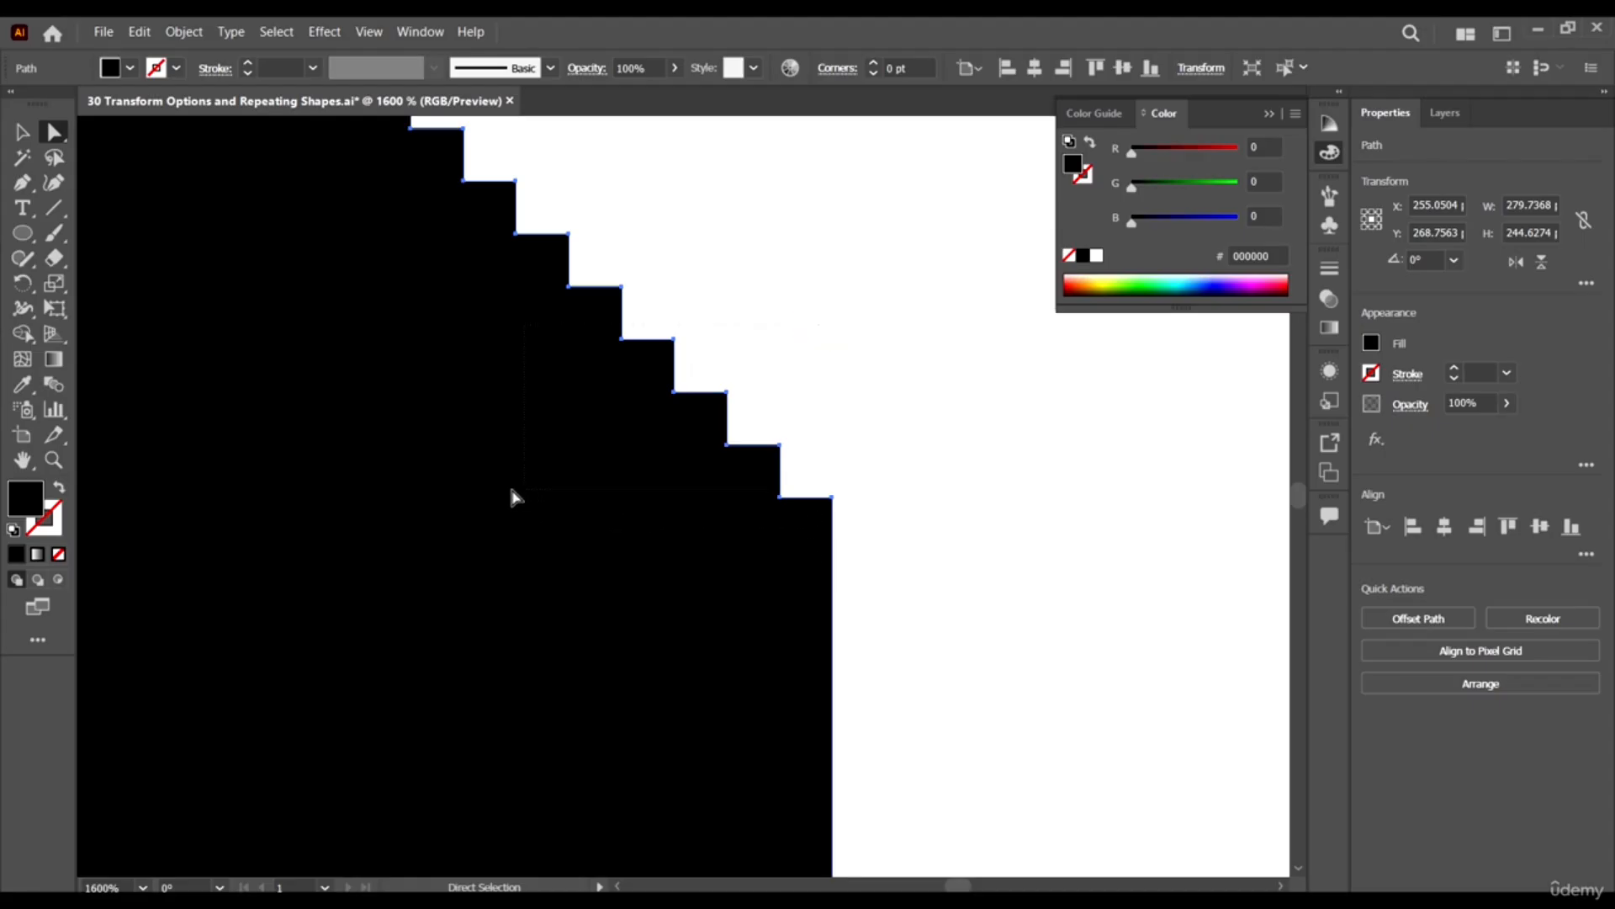
left_click_drag(455, 618, 455, 618)
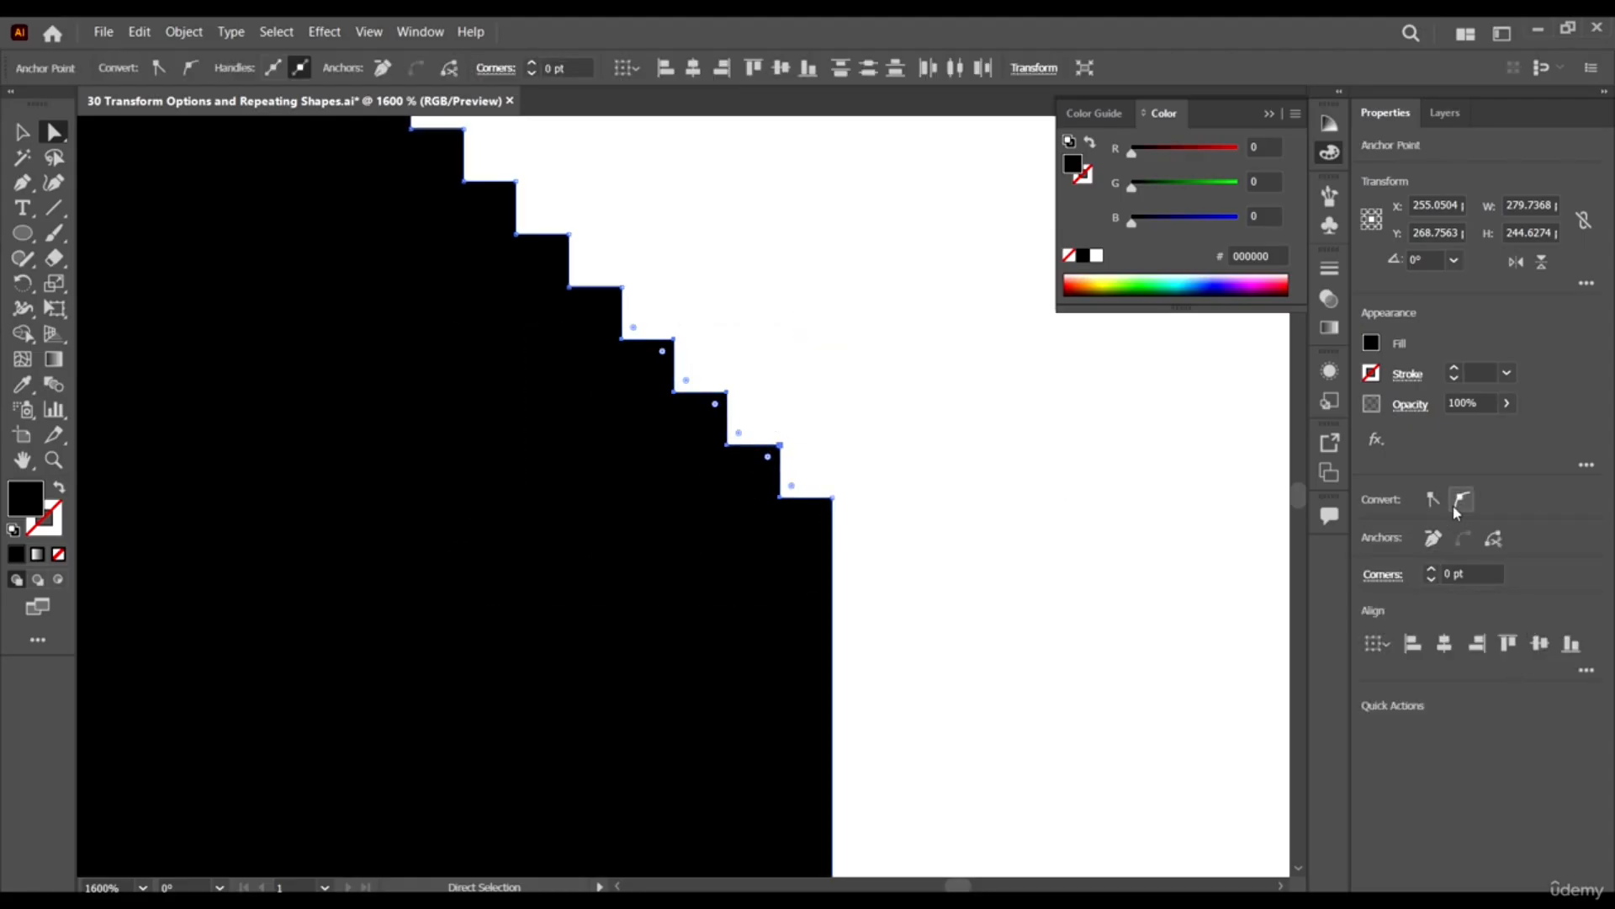
left_click(1430, 540)
scroll(875, 400, "down", 4)
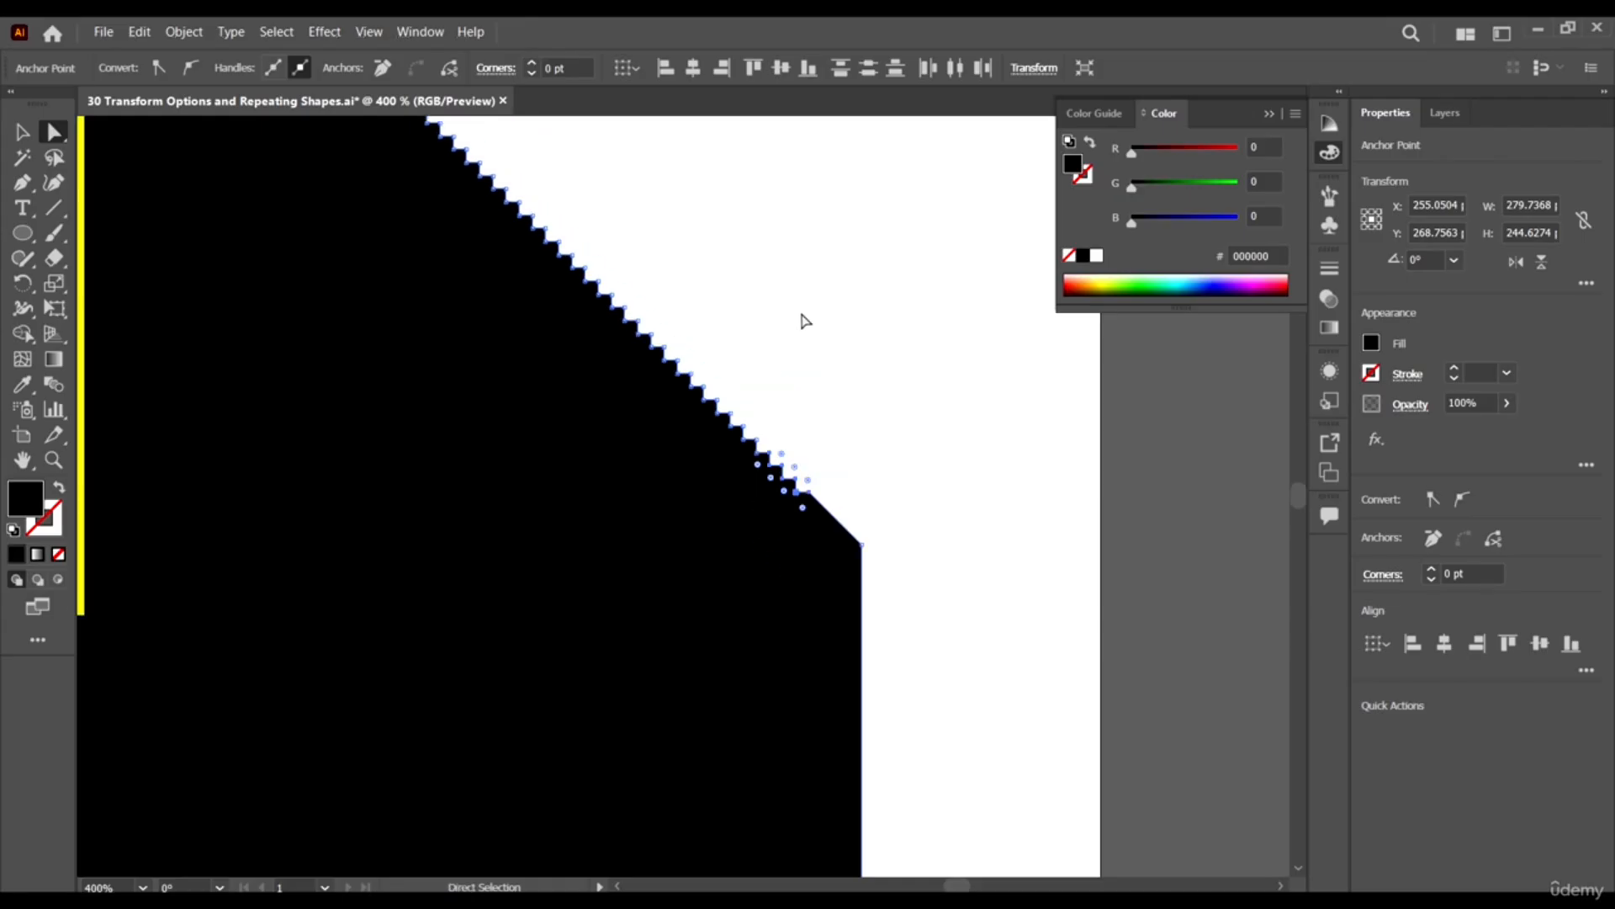
Remove the stair-step anchor points along the middle stretch of the long outer diagonal so it runs straight.
left_click_drag(860, 277, 453, 518)
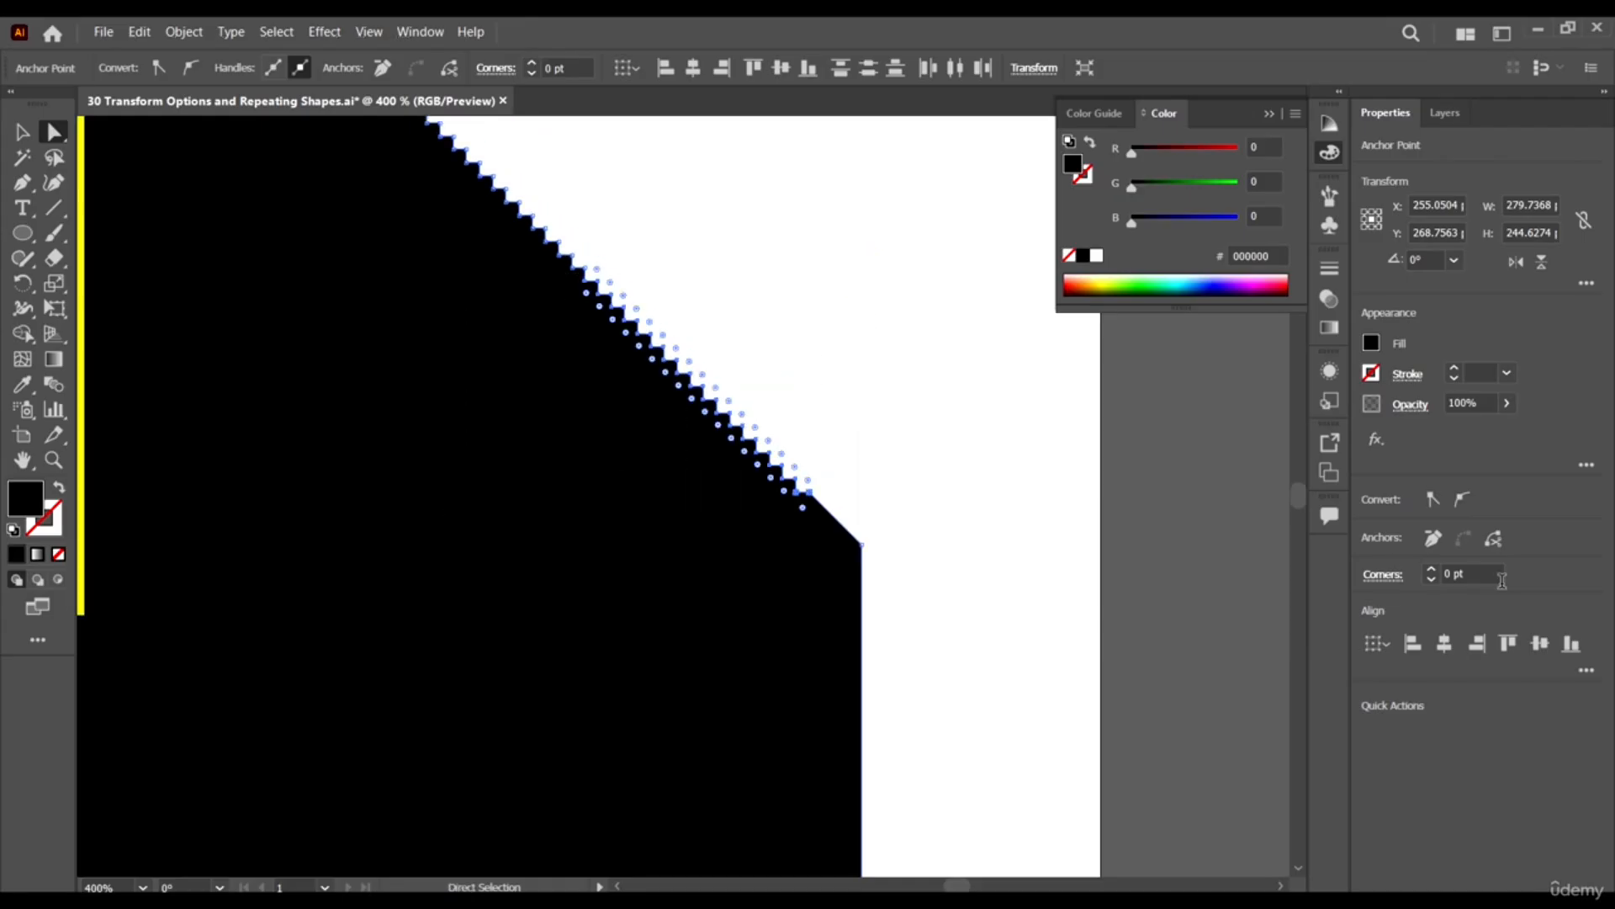
left_click(1425, 541)
scroll(822, 303, "down", 3)
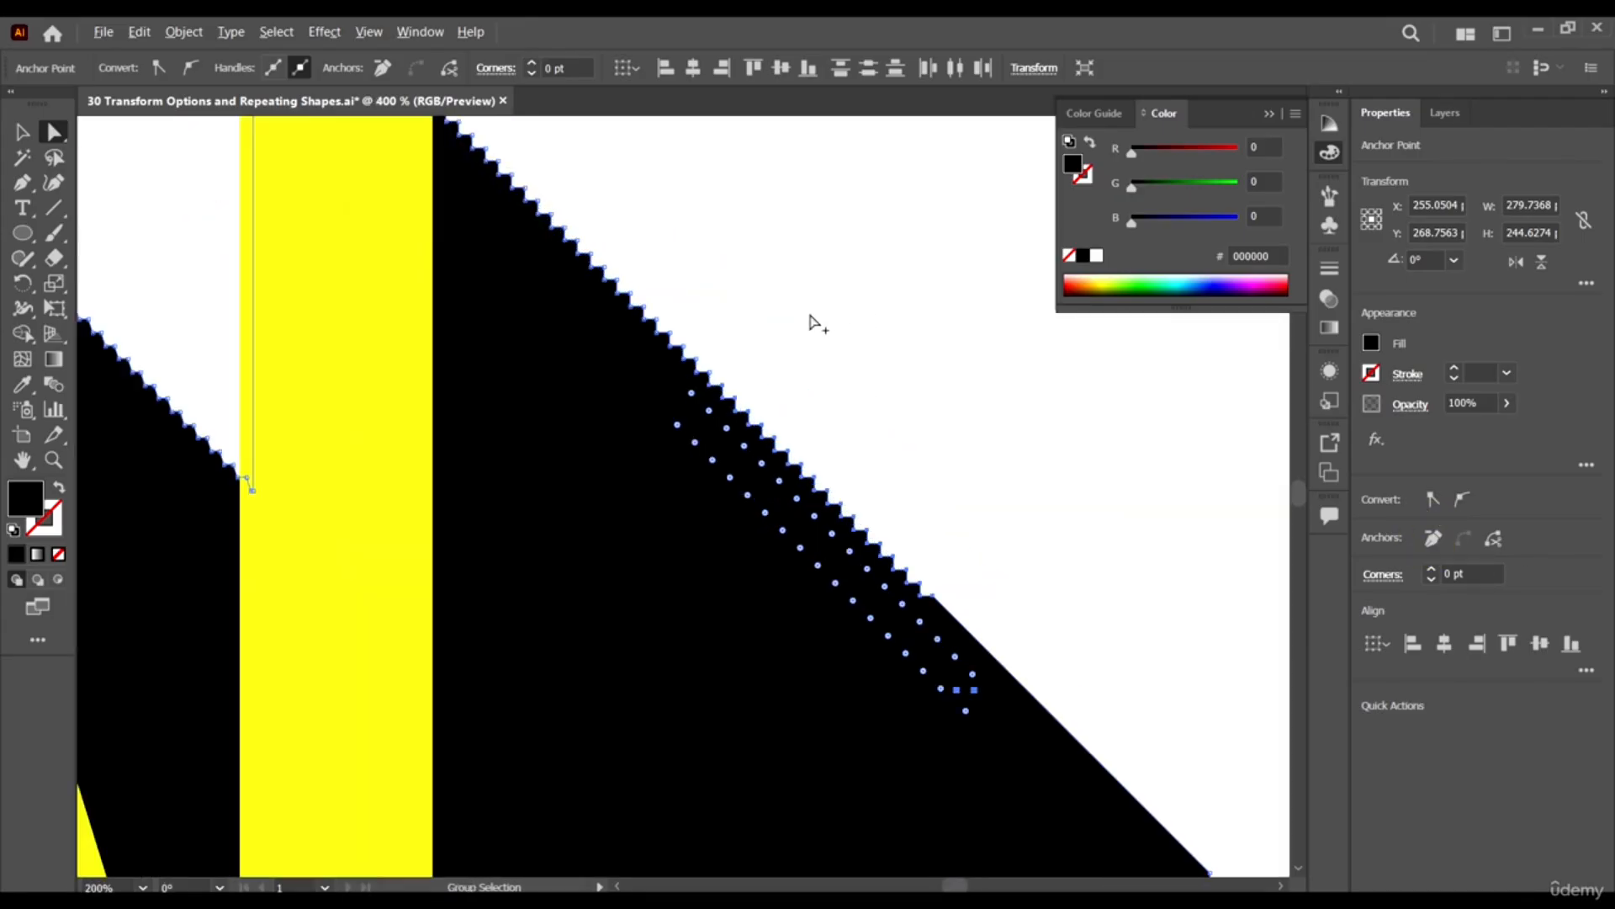
scroll(816, 321, "up", 3)
left_click_drag(831, 512, 934, 608)
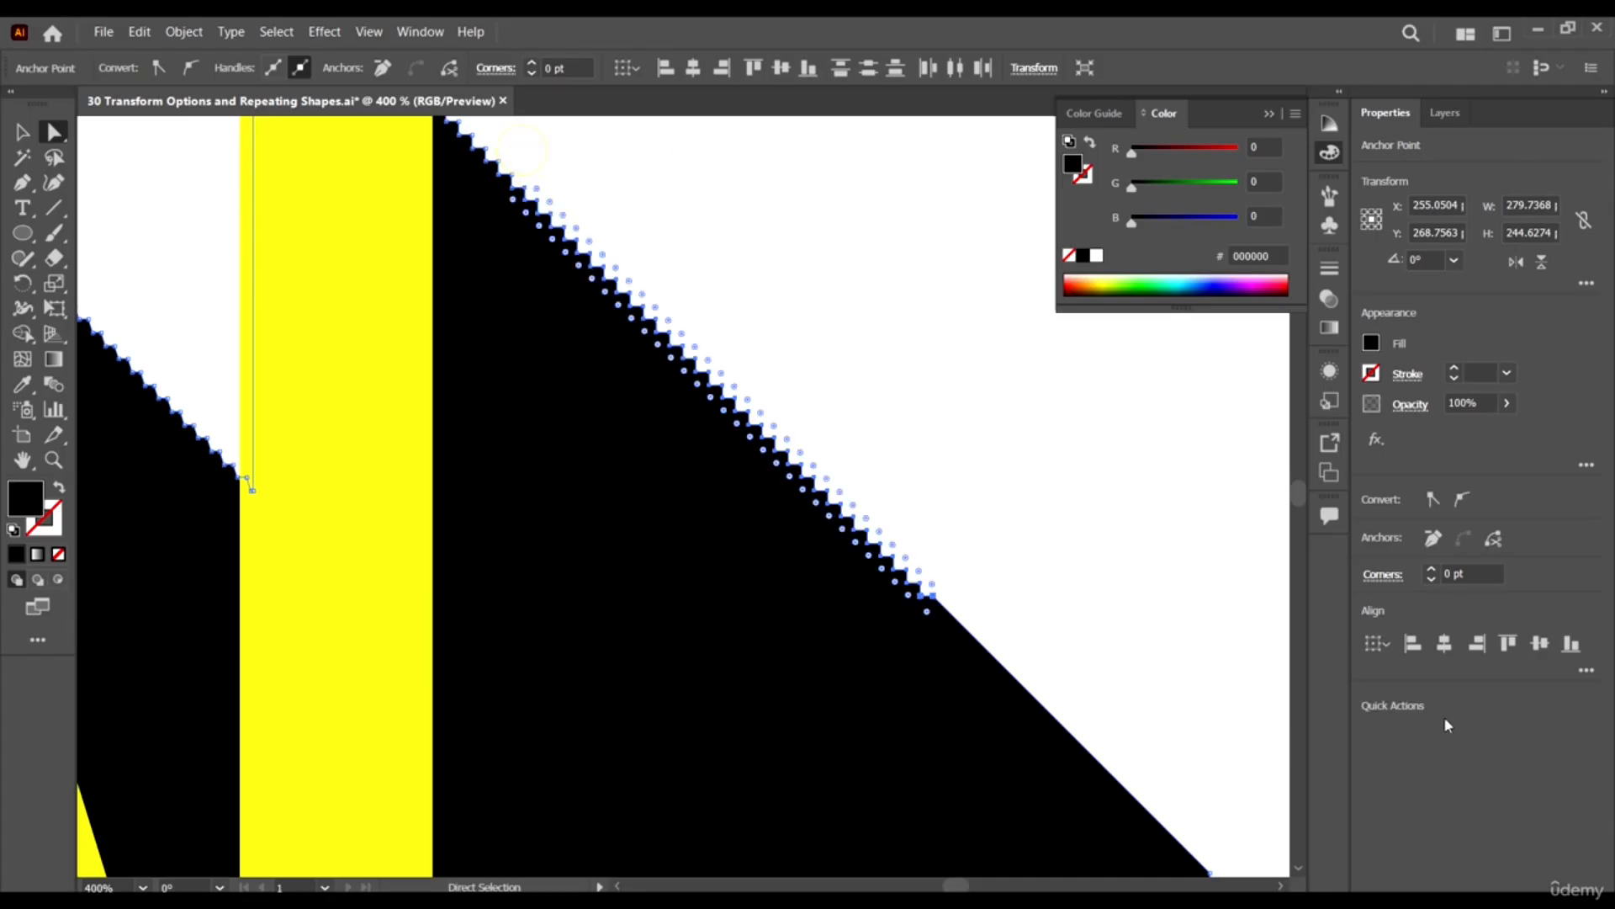
left_click(1434, 539)
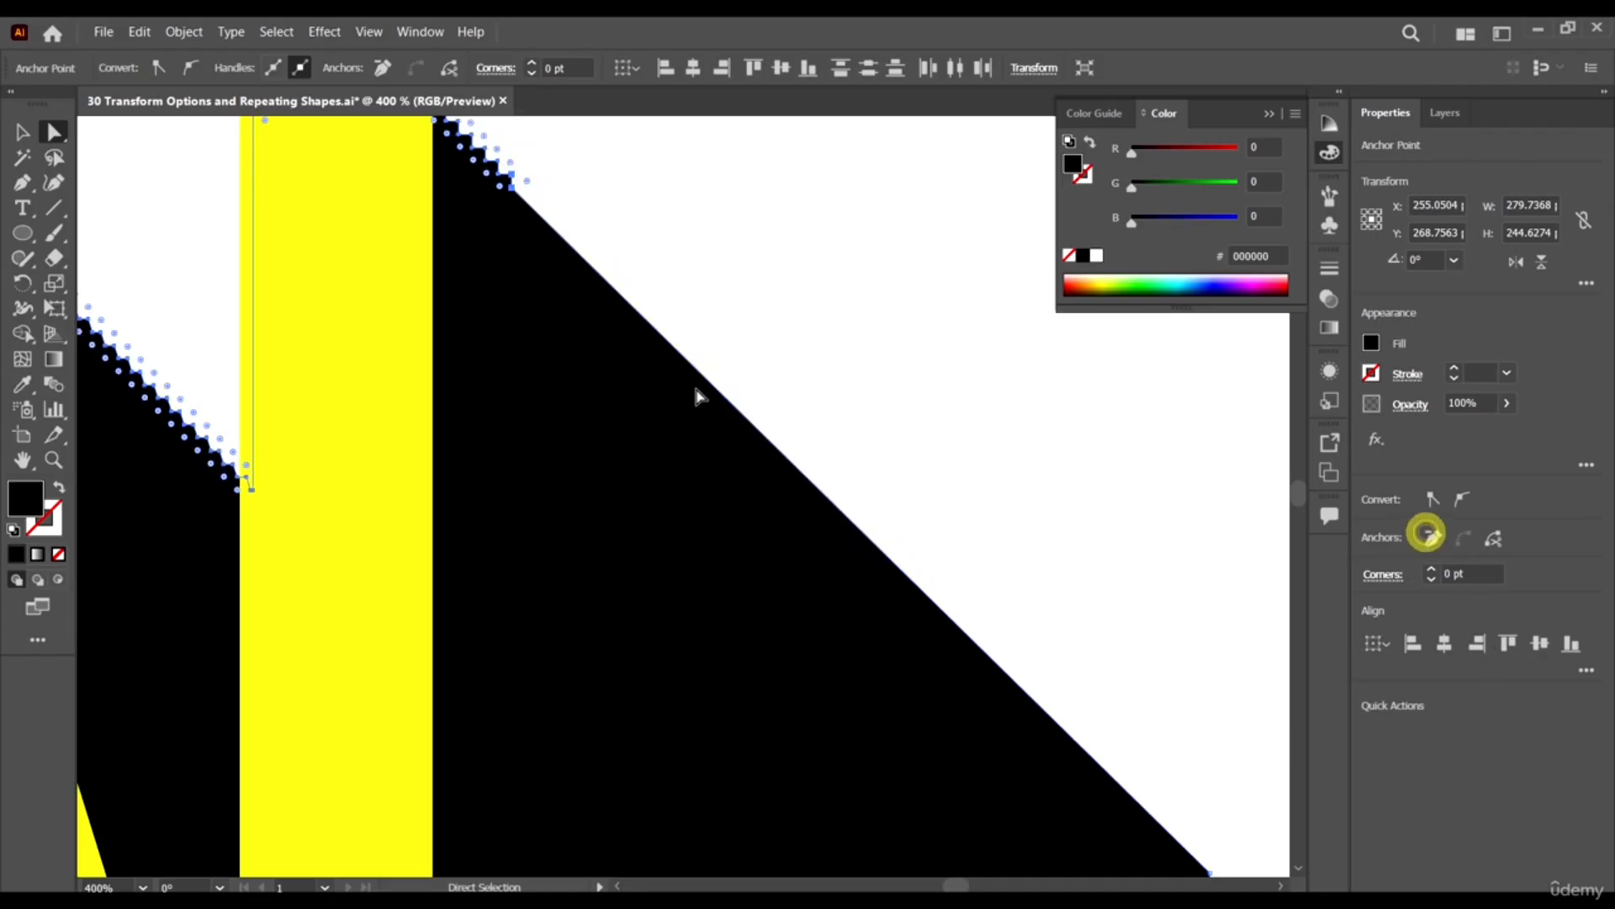
Remove the remaining stair-step anchor points at the upper end of the diagonal beside the yellow I.
scroll(516, 361, "up", 2)
left_click(644, 569)
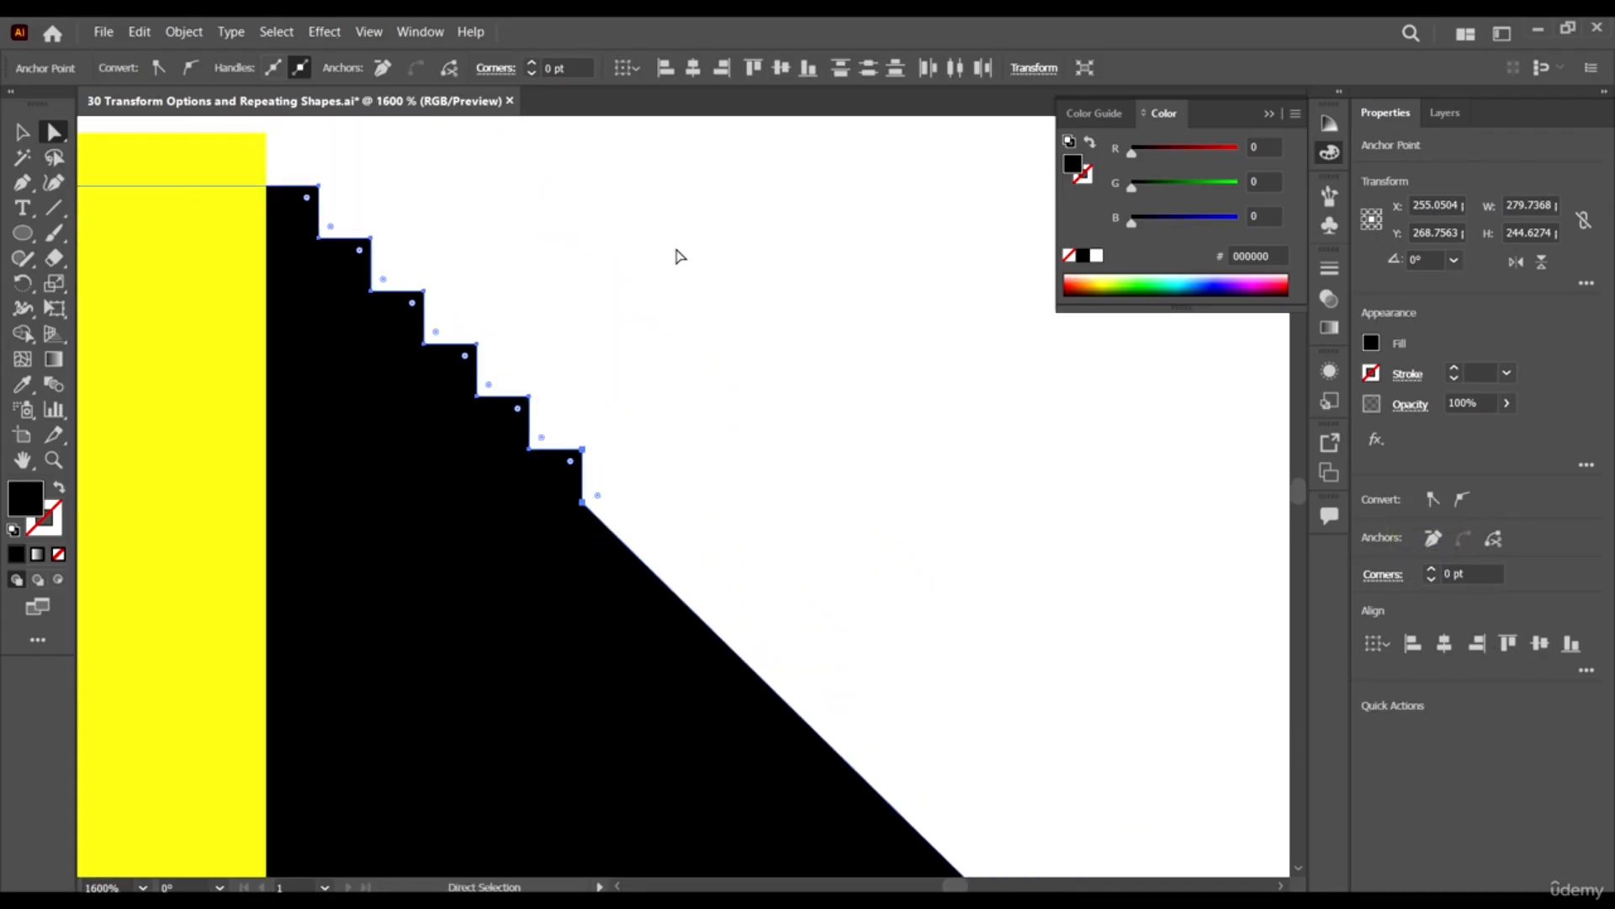
left_click(317, 627)
left_click(1433, 539)
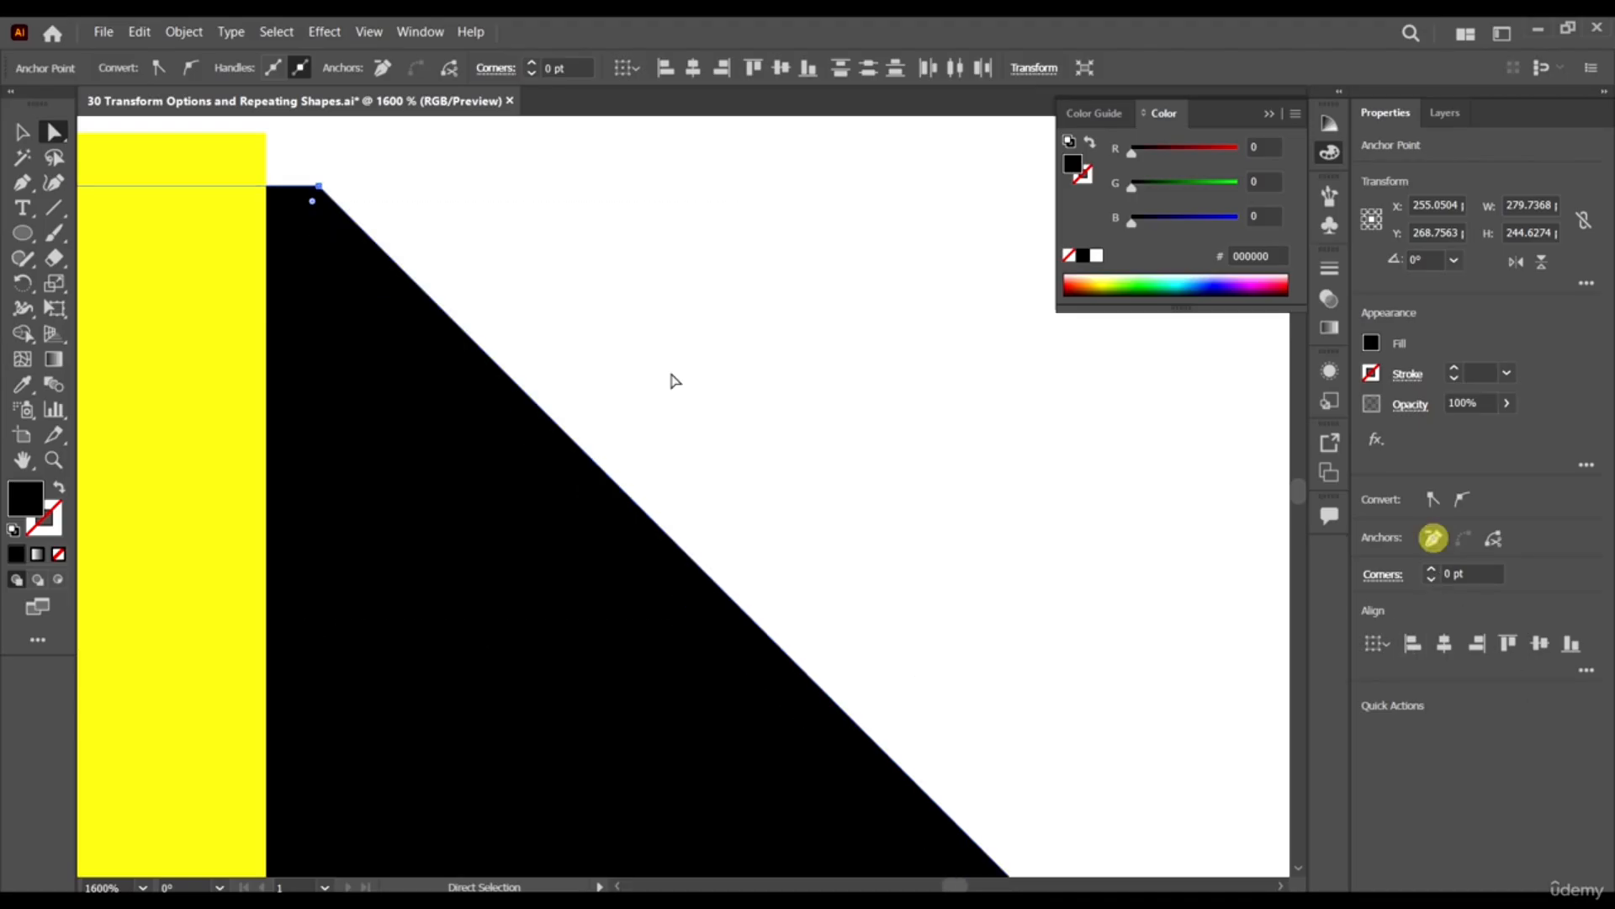
Inspect the straightened diagonal and the lower notches of the black extrusion for remaining stair-step edges.
scroll(671, 375, "down", 5)
scroll(826, 569, "up", 5)
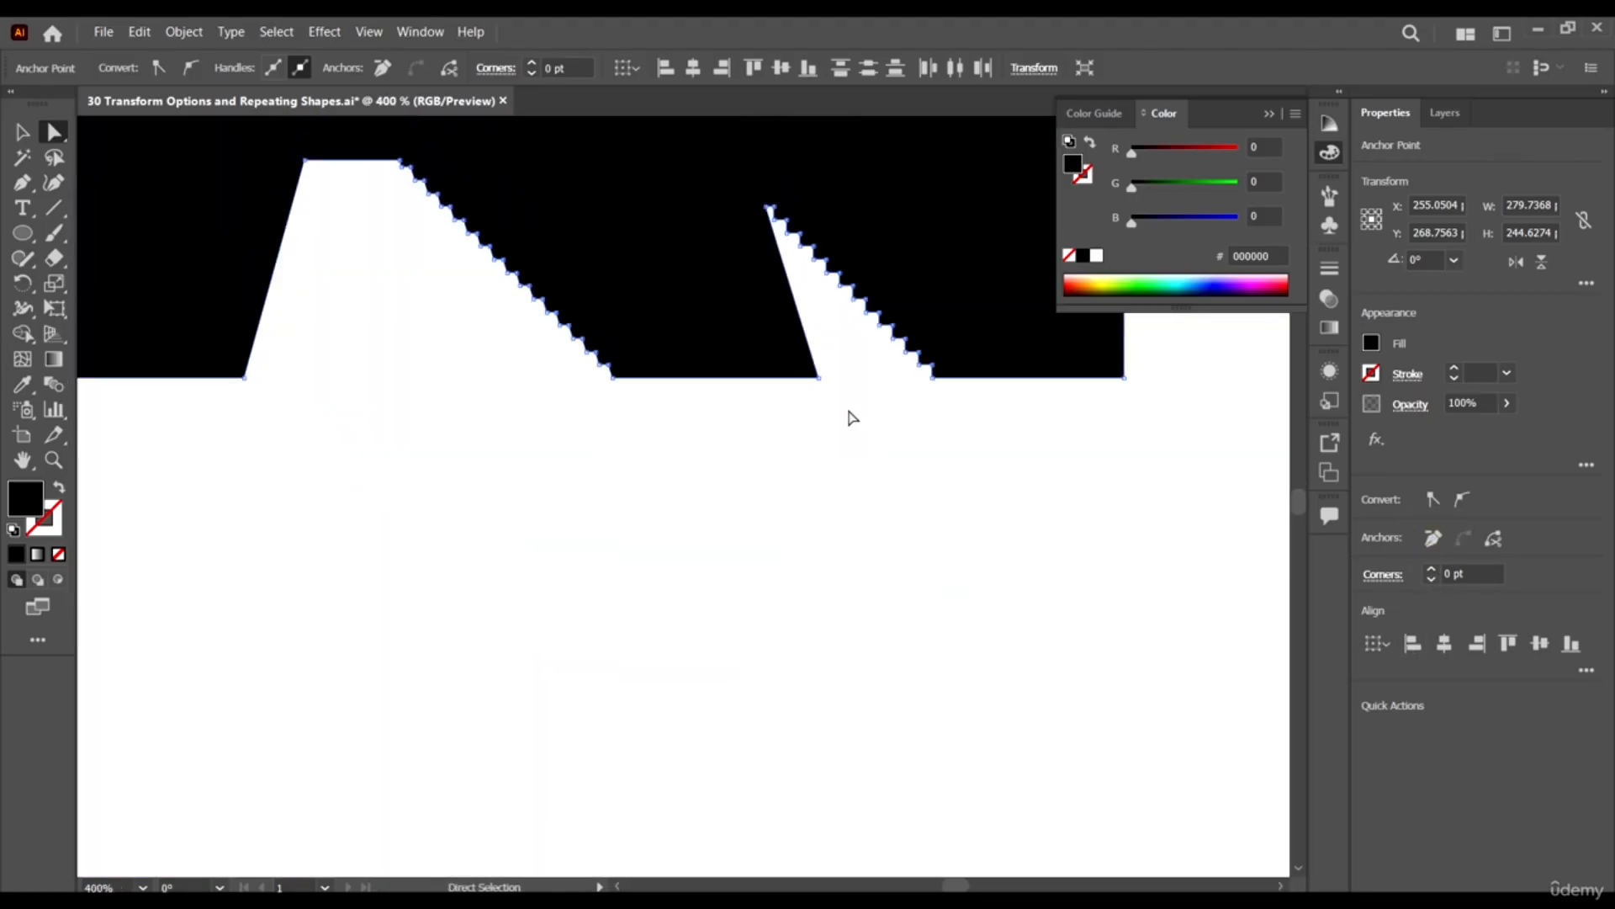
scroll(505, 447, "down", 5)
scroll(383, 241, "up", 3)
scroll(383, 241, "up", 1)
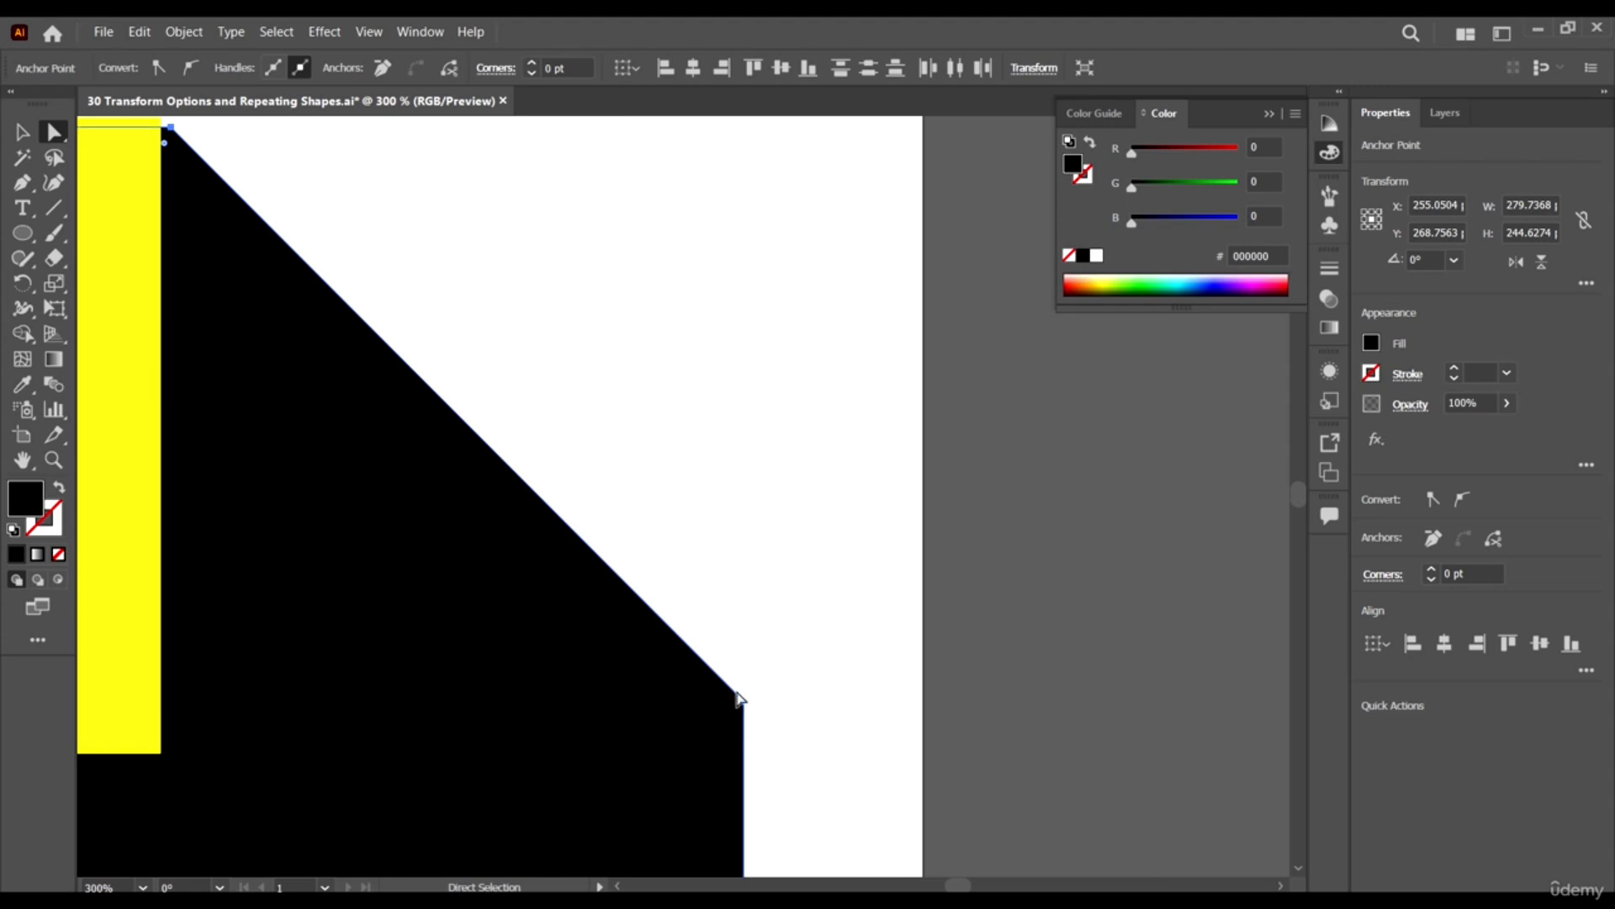
scroll(739, 698, "down", 5)
scroll(769, 689, "up", 4)
scroll(686, 809, "up", 1)
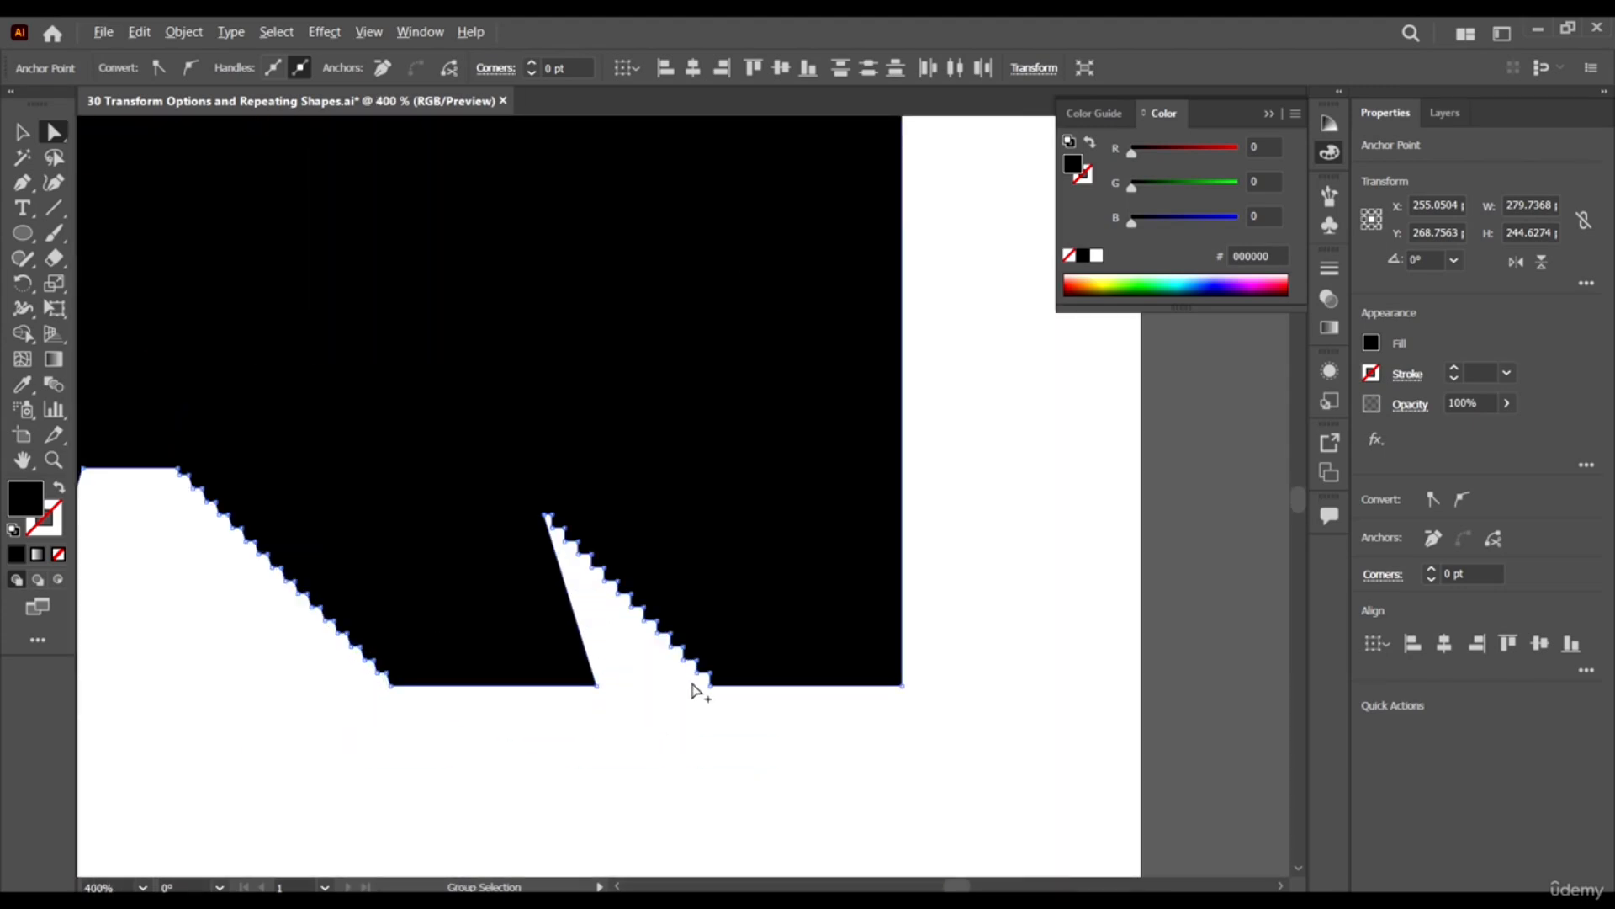
scroll(700, 692, "up", 3)
left_click(767, 664)
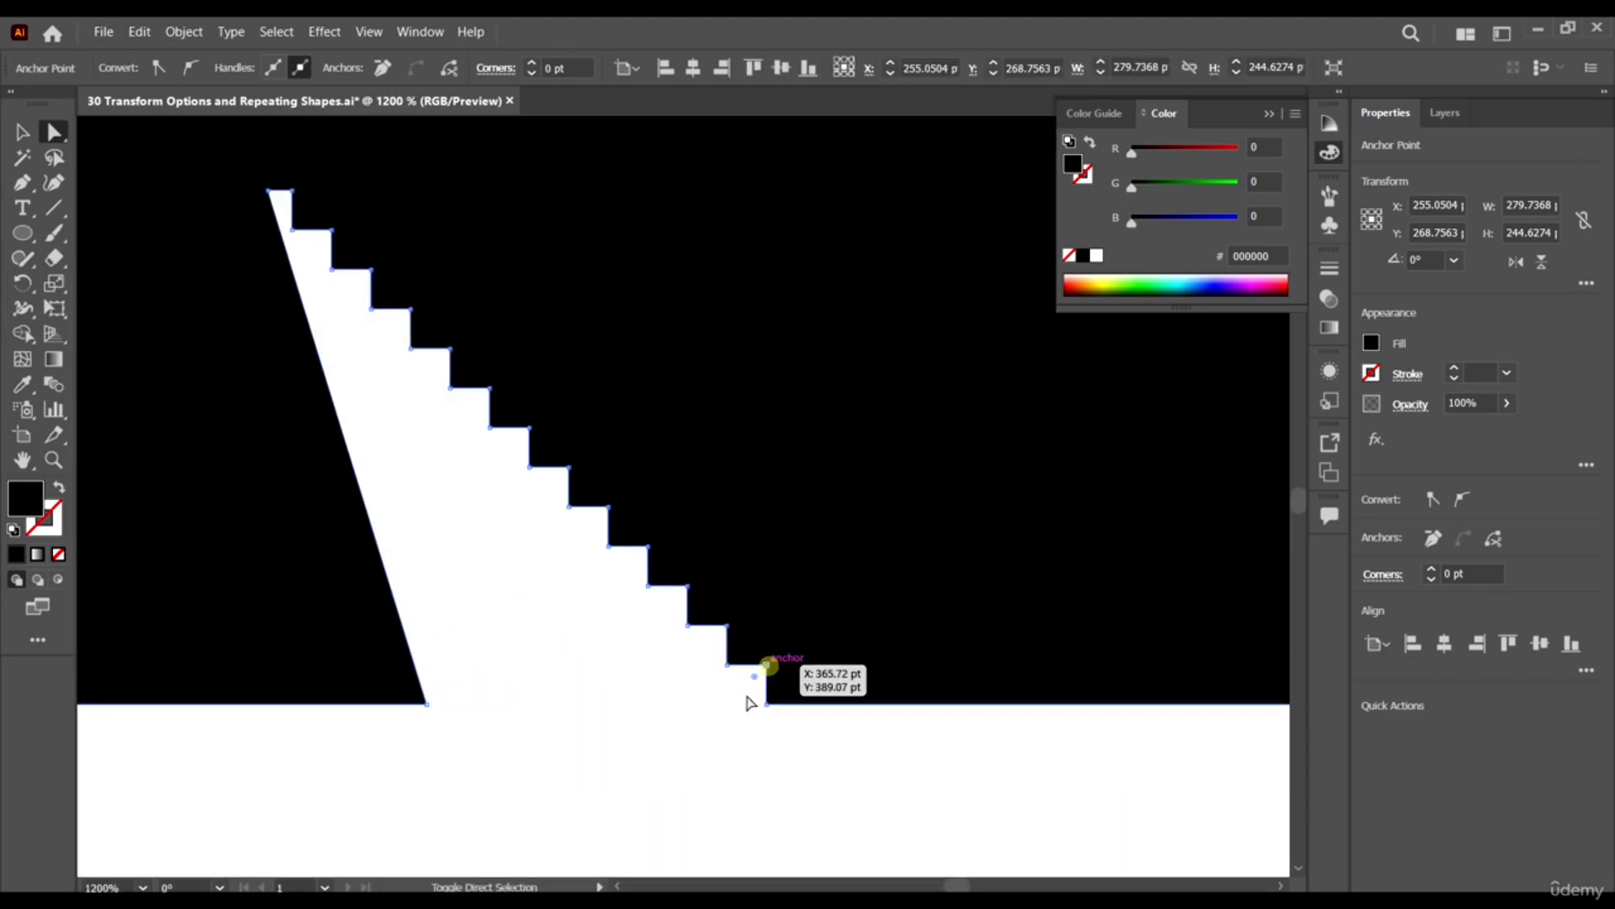
left_click_drag(740, 689, 335, 247)
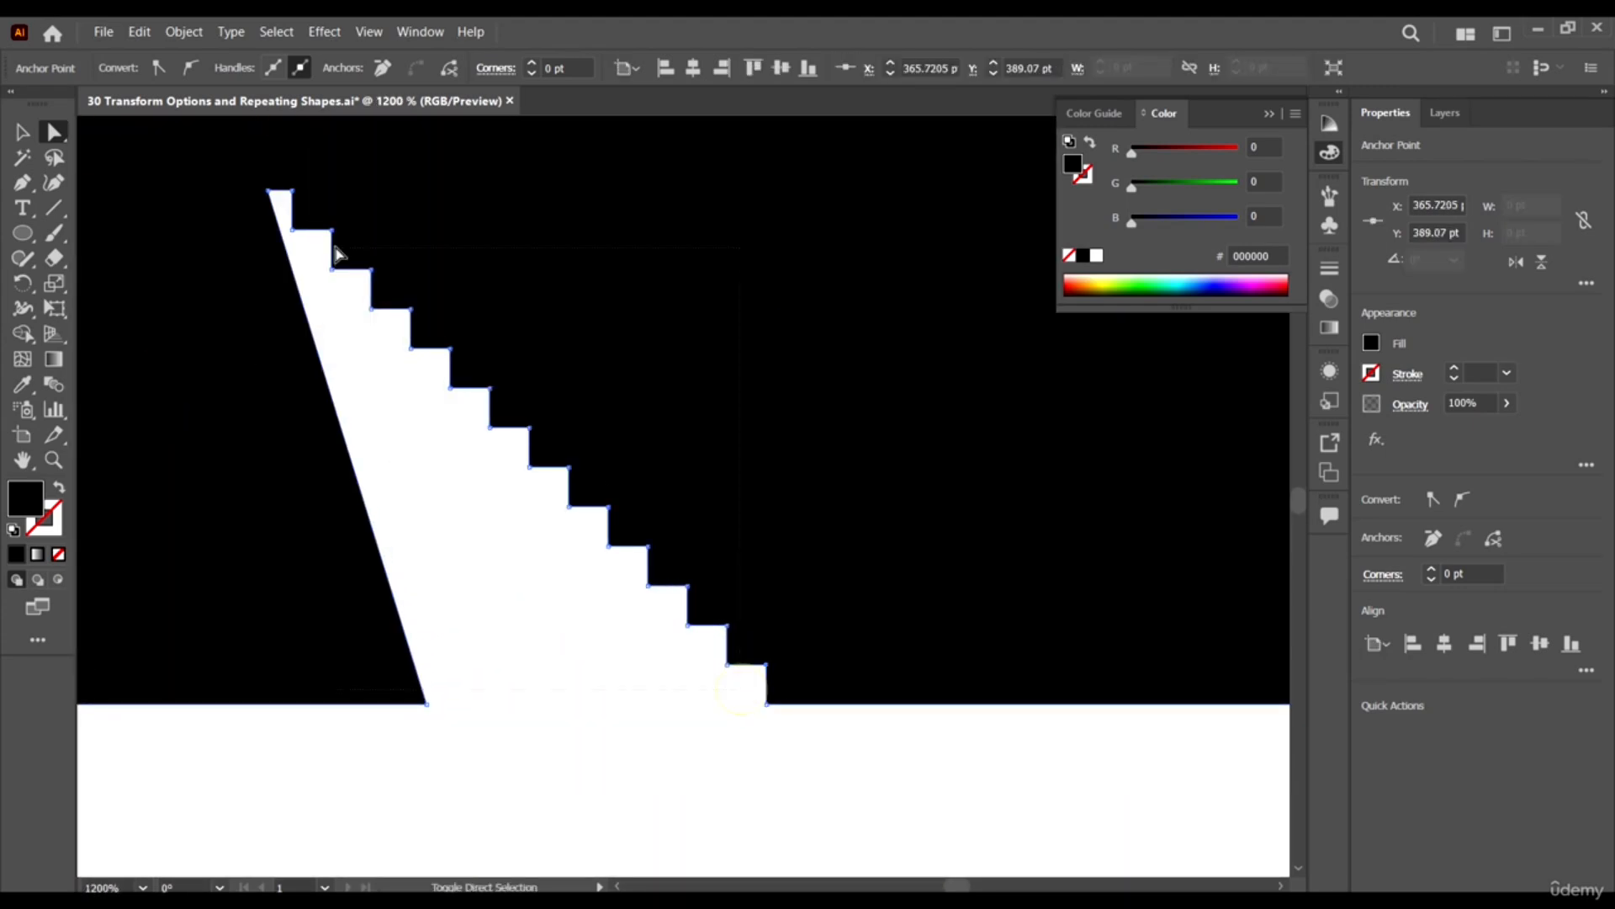
left_click(205, 156)
left_click(721, 703)
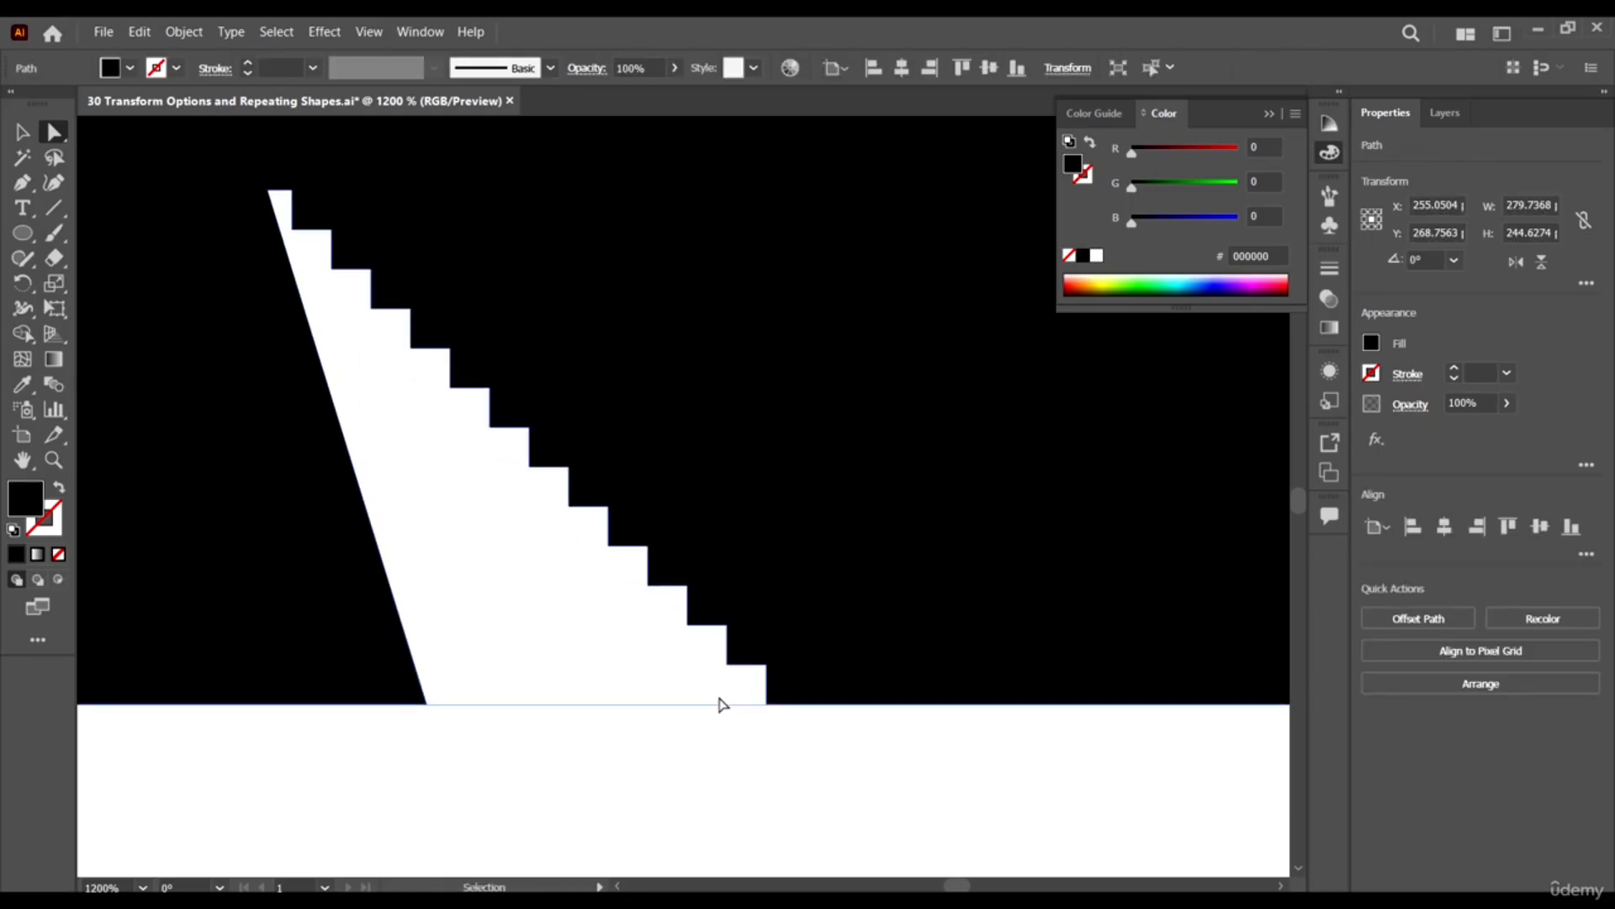
left_click(703, 705)
Remove the anchor points along the middle and lower part of the narrow notch's stepped edge, down to its bottom corner.
left_click_drag(740, 683, 396, 269)
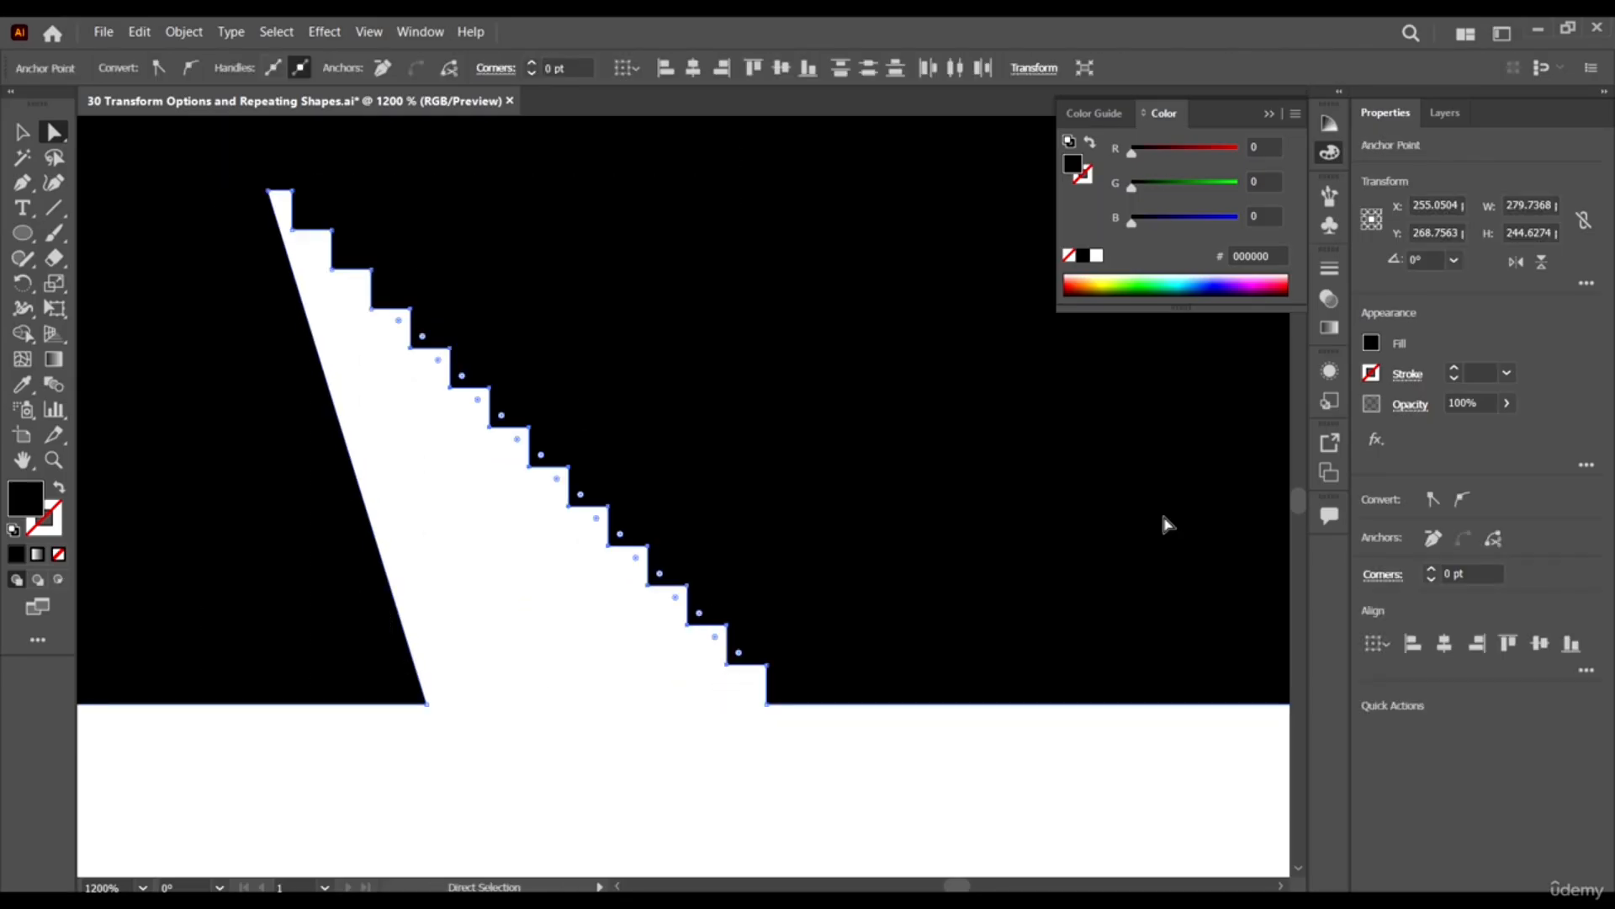
left_click(1434, 537)
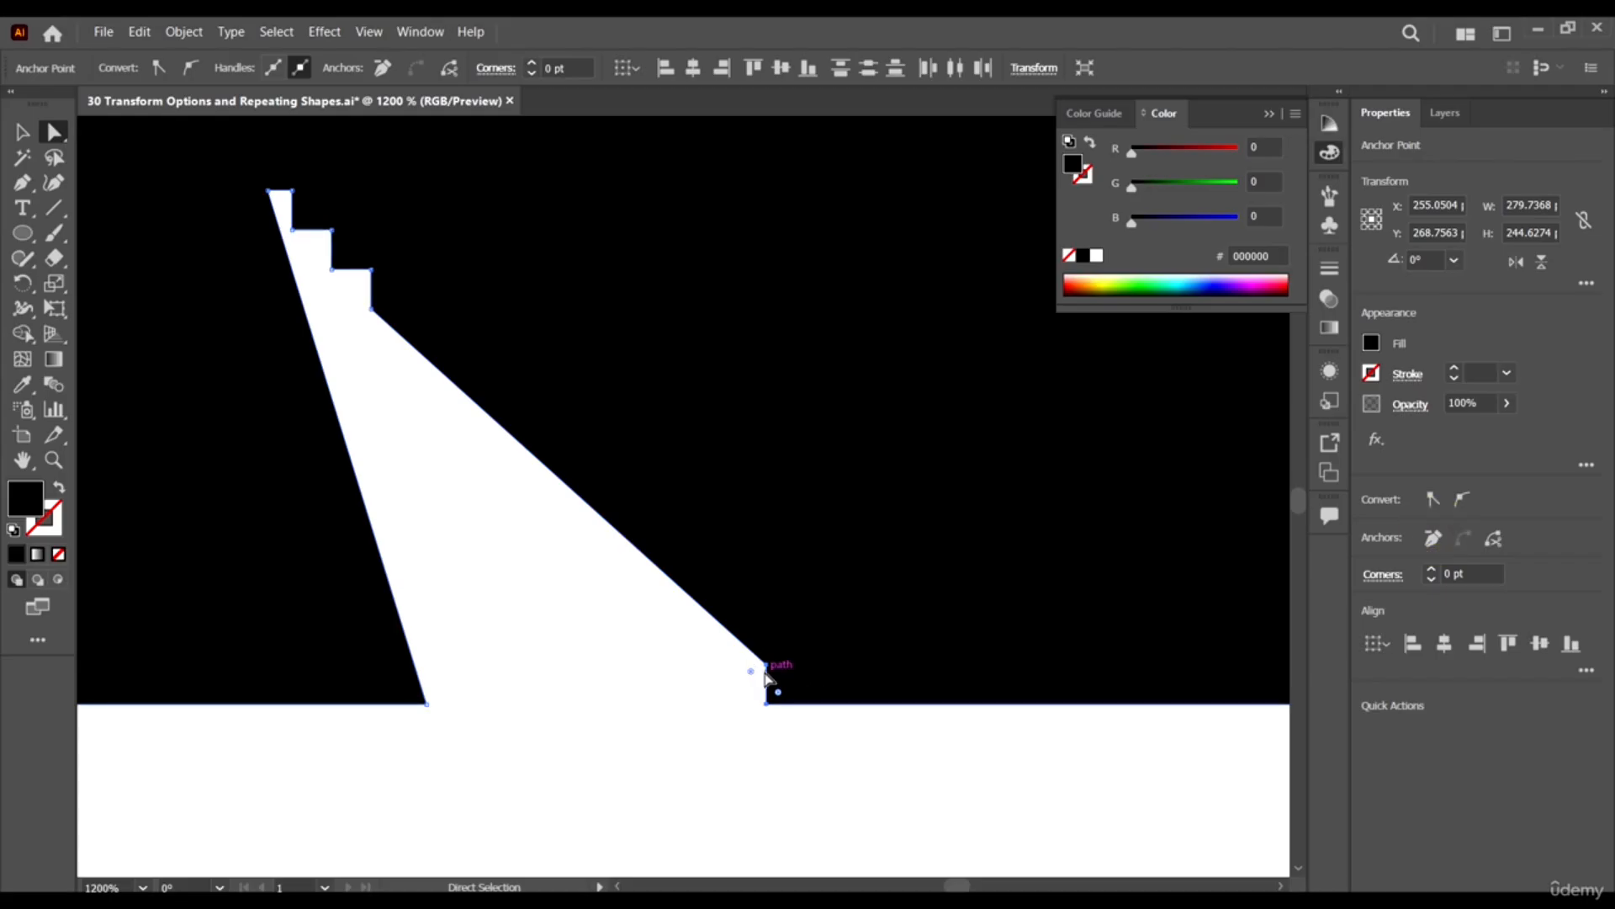
left_click(765, 665)
left_click(1434, 537)
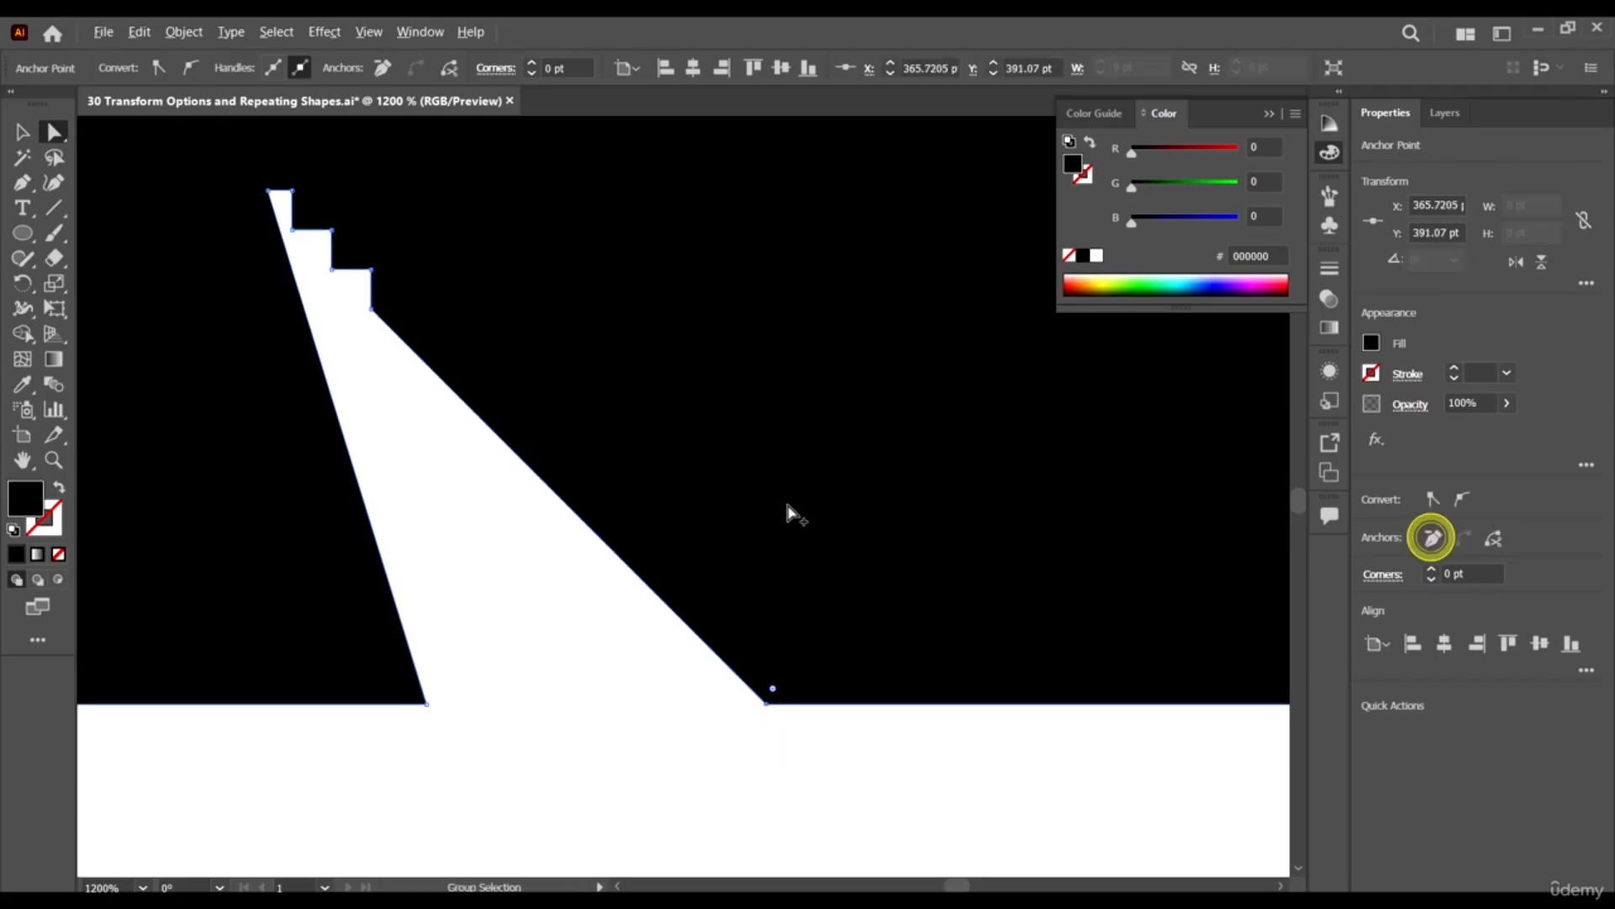
Remove the stair-step anchor points at the narrow notch's upper tip and along the sloped edge of the wider notch.
scroll(791, 497, "down", 2)
left_click_drag(603, 452, 537, 300)
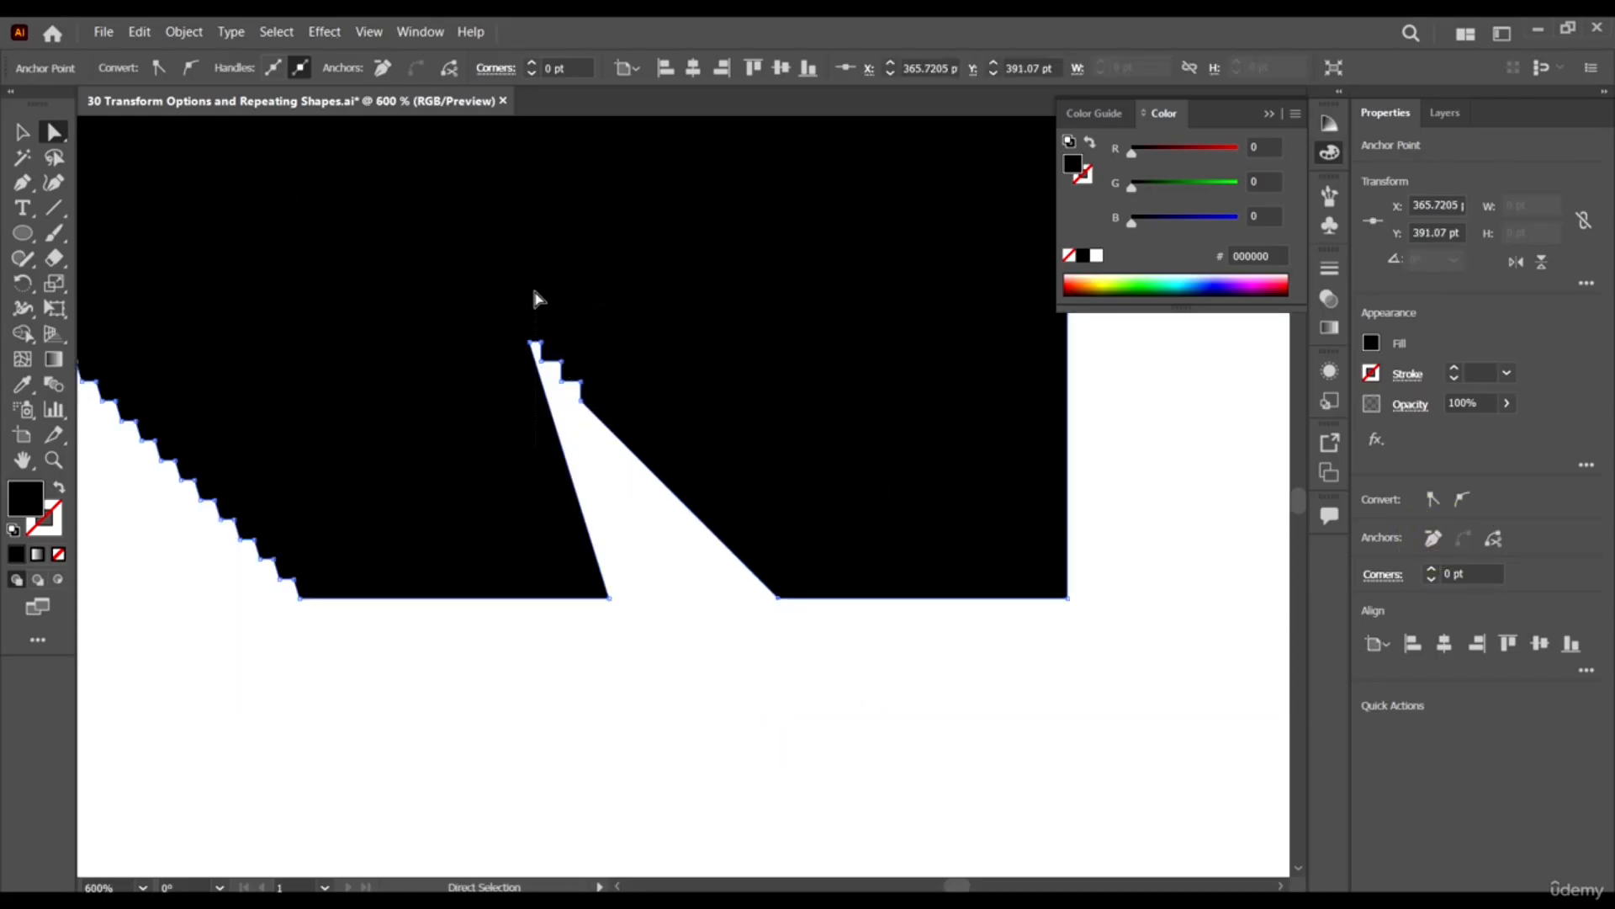
left_click(1435, 537)
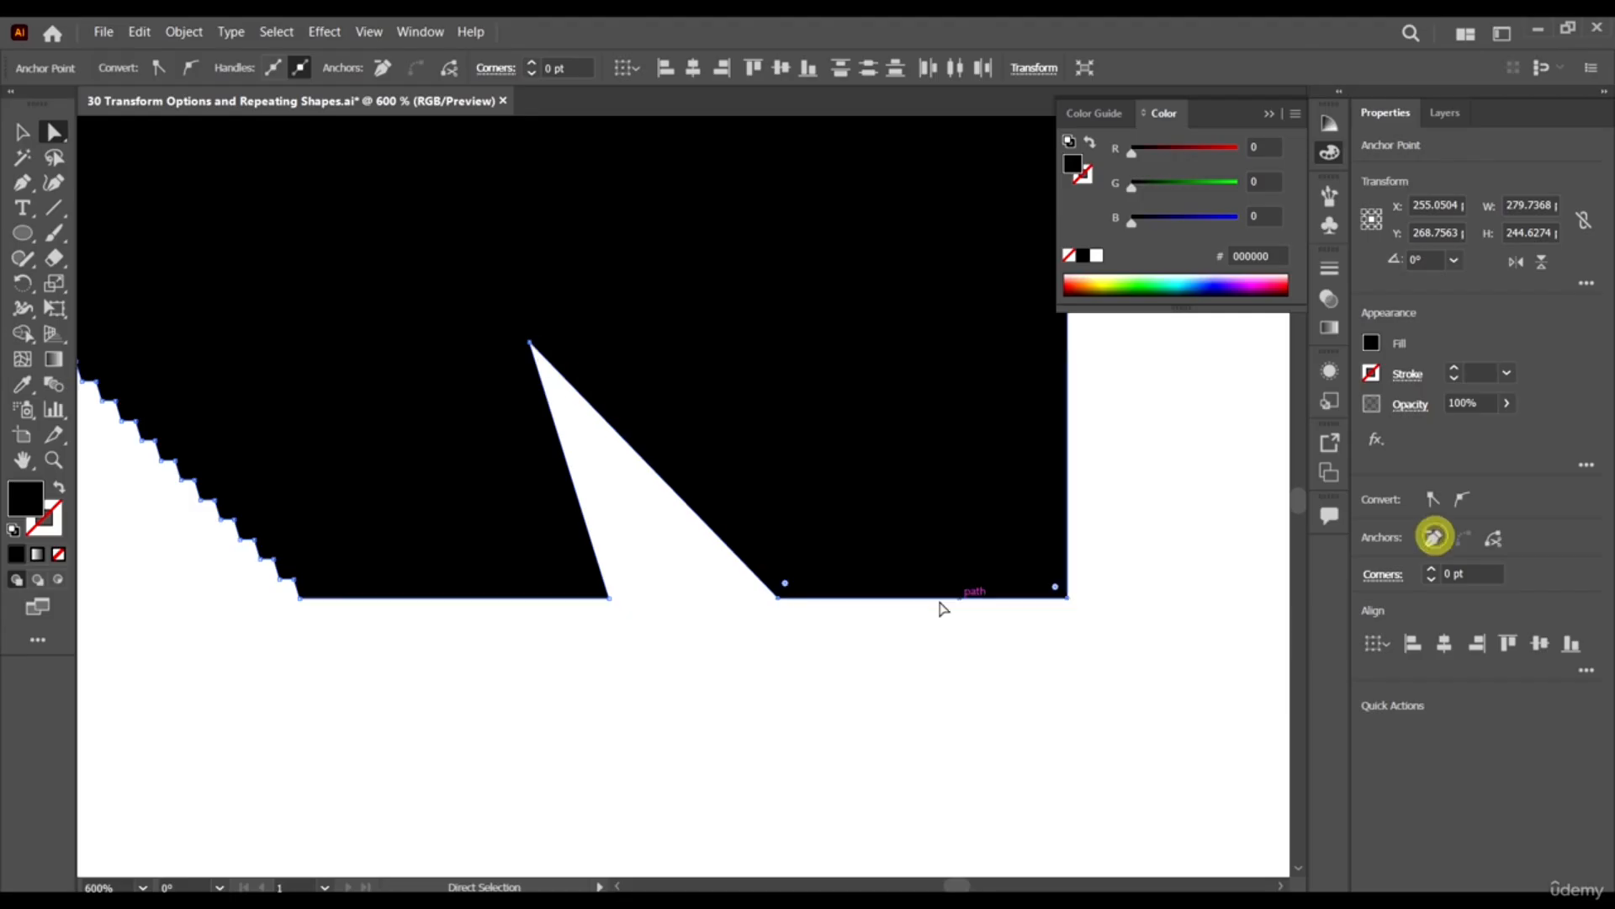
scroll(606, 530, "down", 2)
scroll(641, 536, "up", 3)
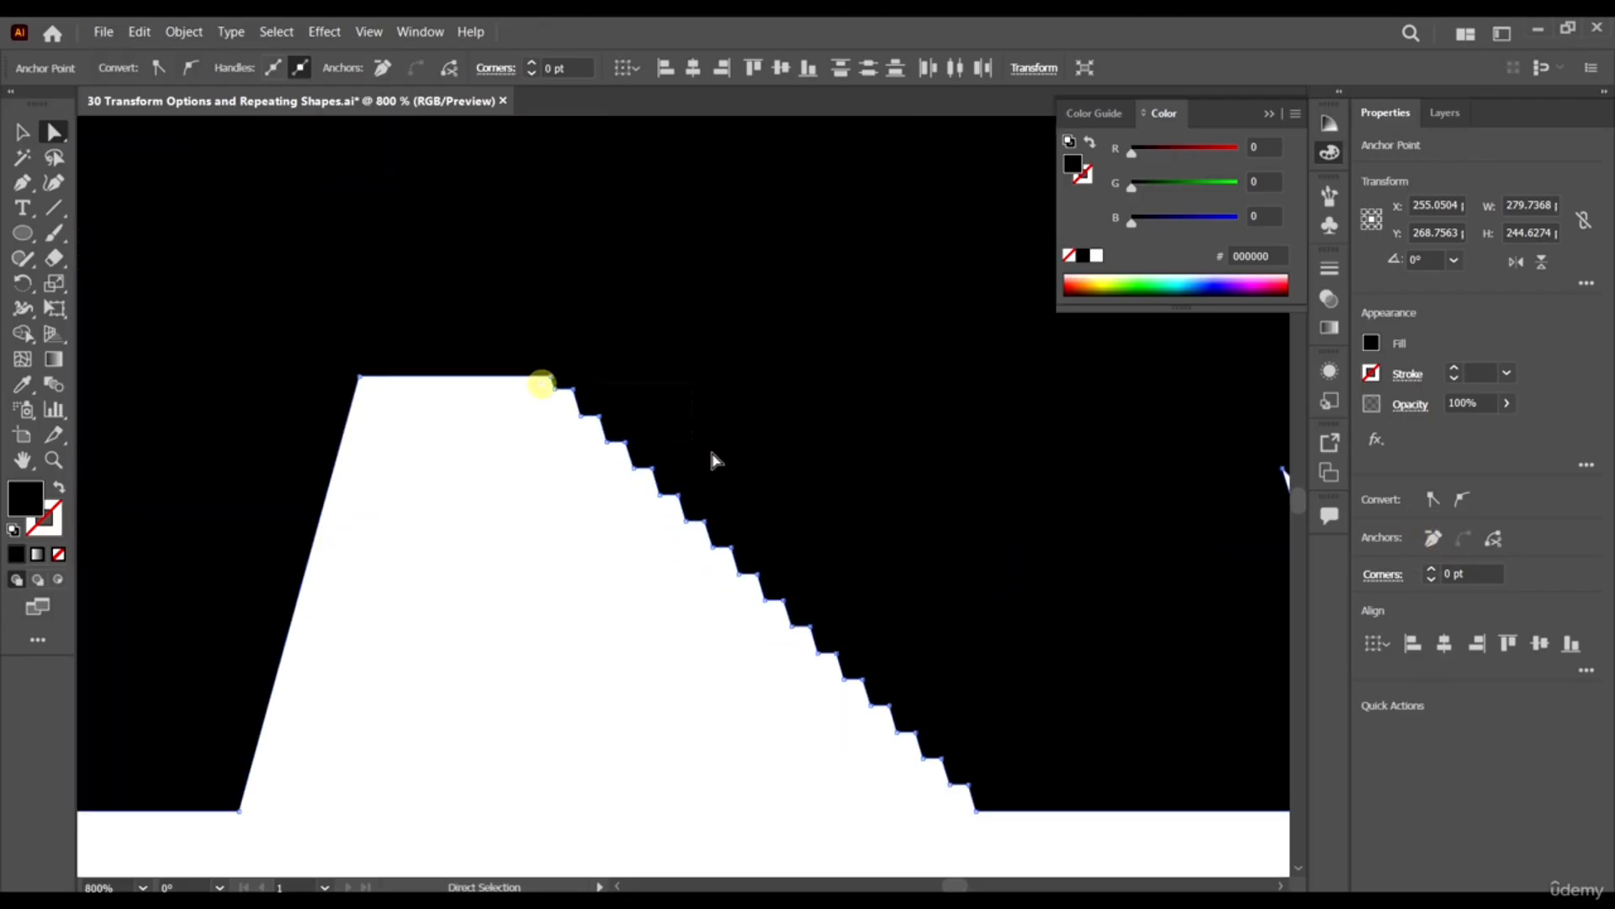
left_click(1433, 538)
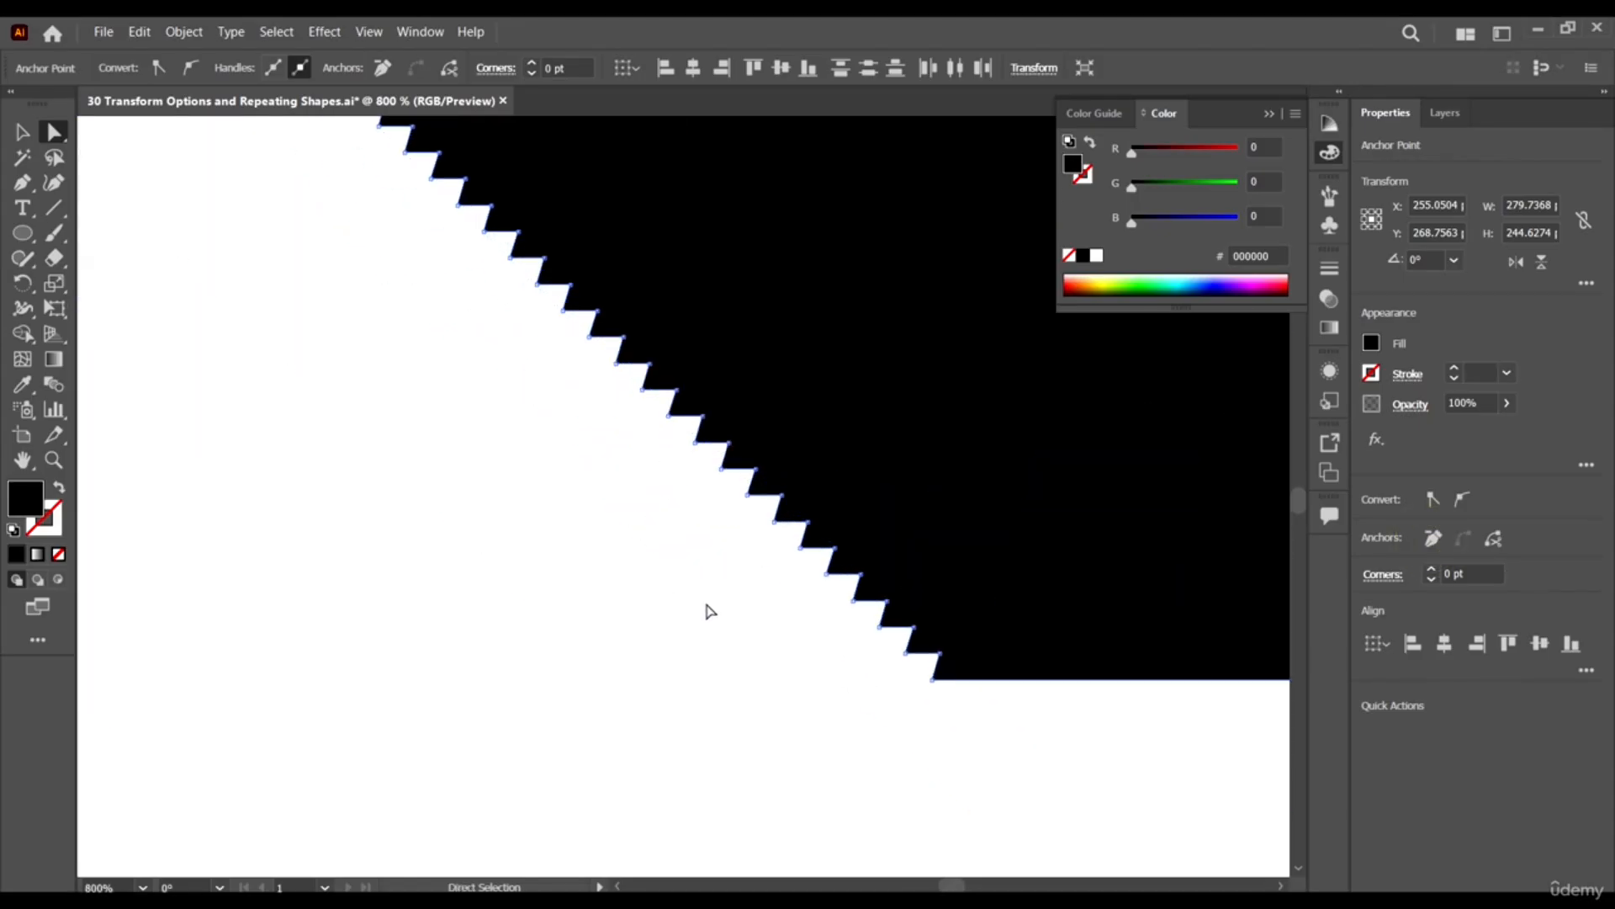
Remove the stair-step anchor points along the lower and middle stretches of the long diagonal that runs down from the A's outer foot.
left_click_drag(611, 447, 944, 686)
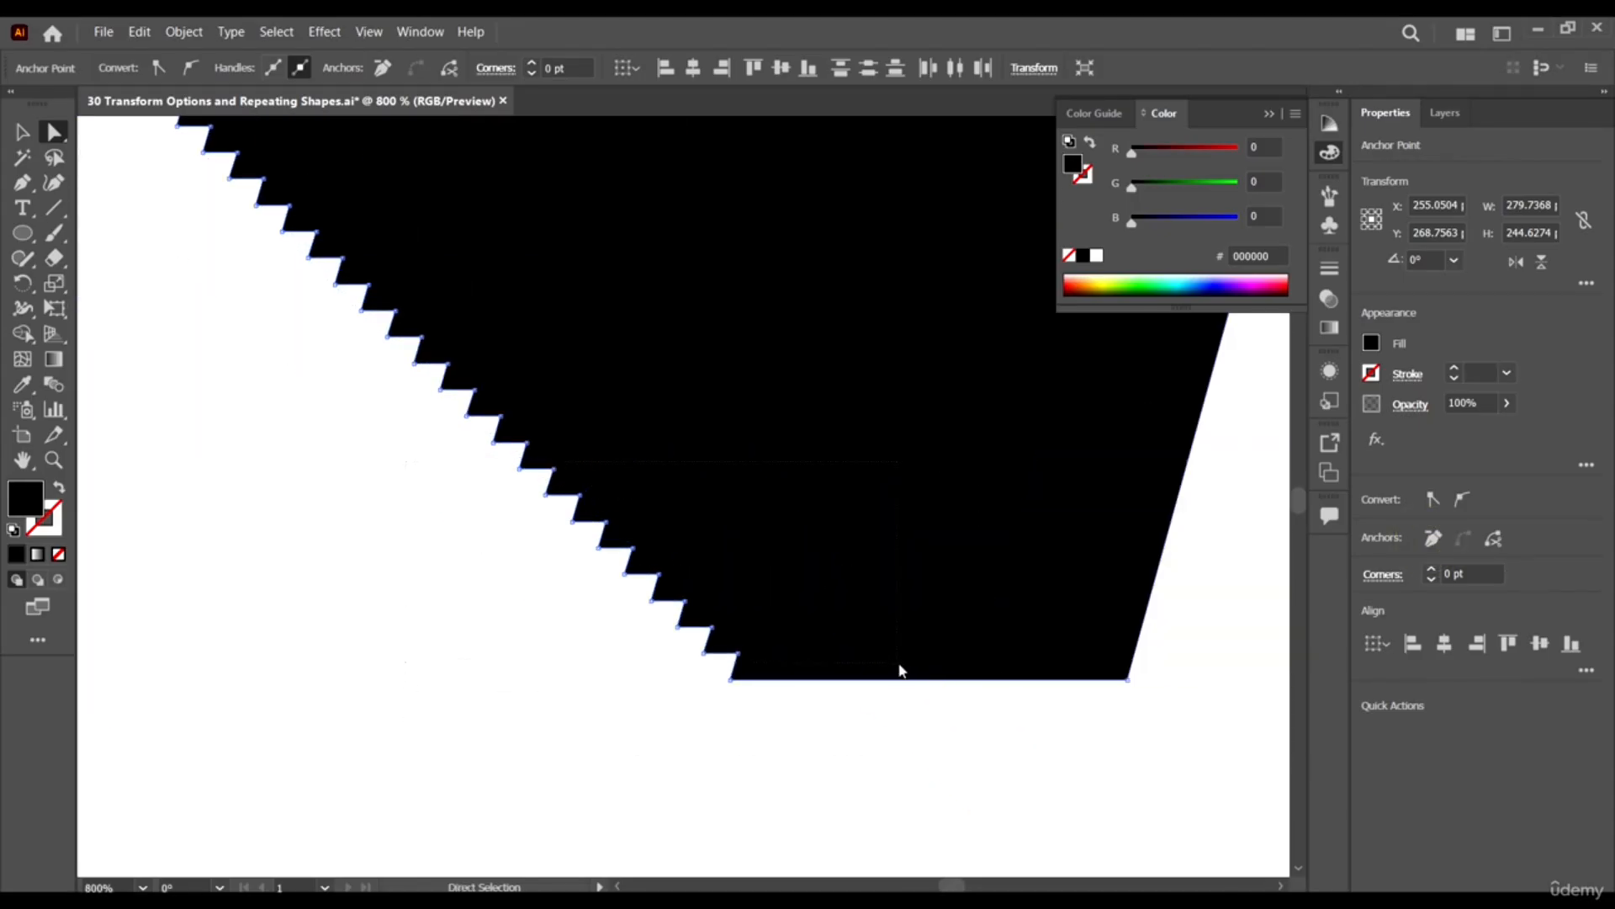
left_click(1433, 538)
scroll(967, 533, "down", 3)
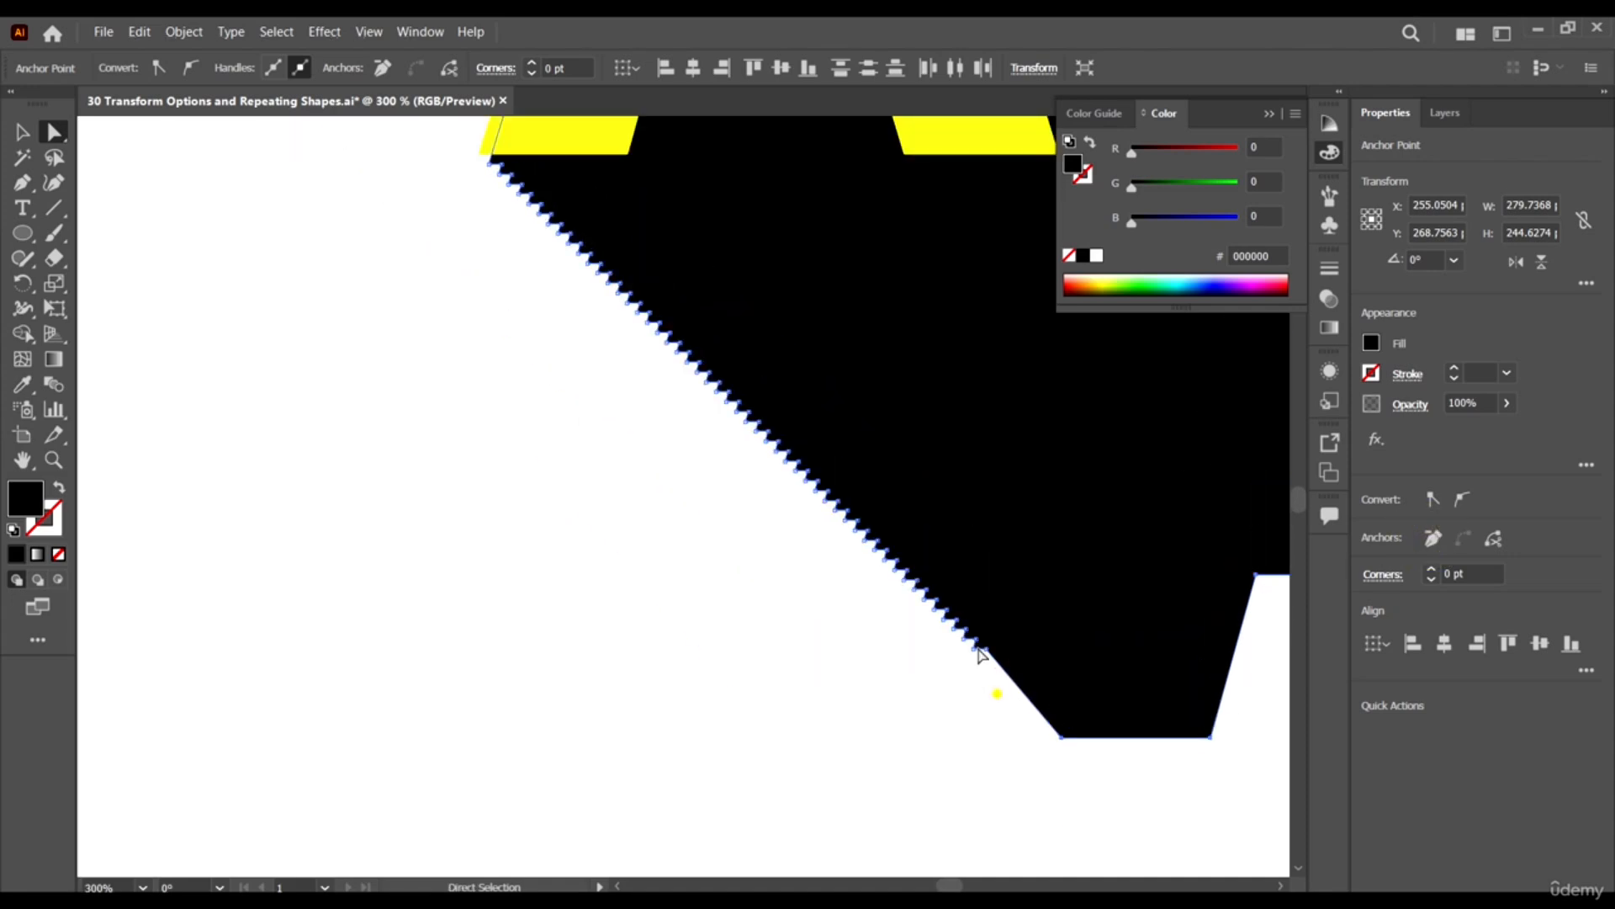
key("ctrl+z")
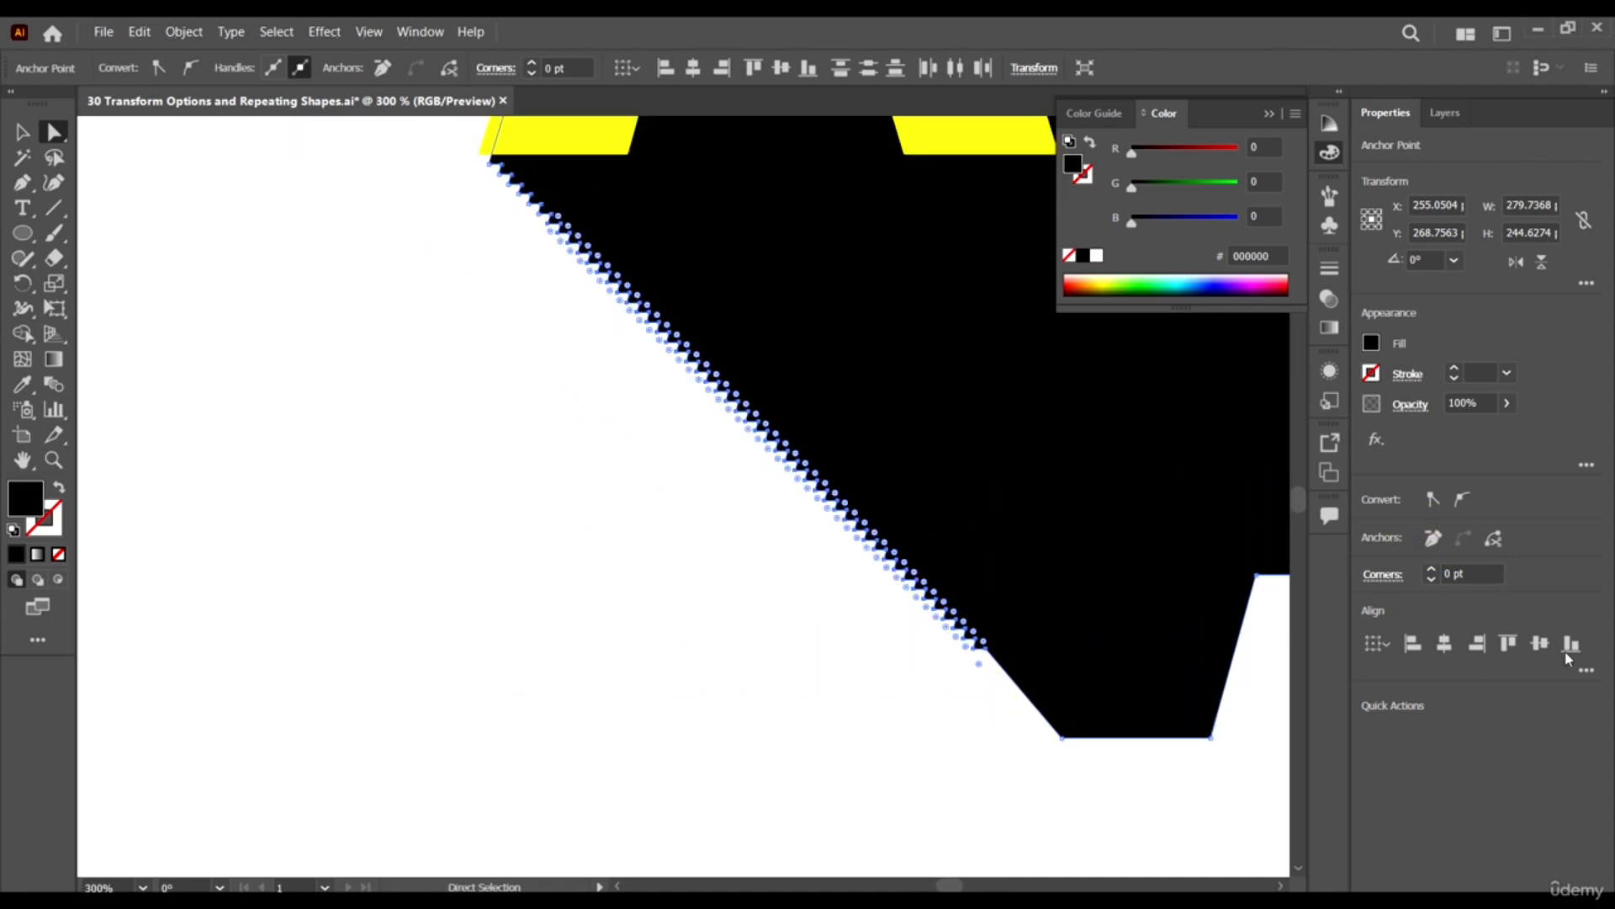
left_click(1435, 541)
Remove the remaining stair-step anchor points at that diagonal's upper end, just below the A's outer foot.
scroll(934, 580, "down", 2)
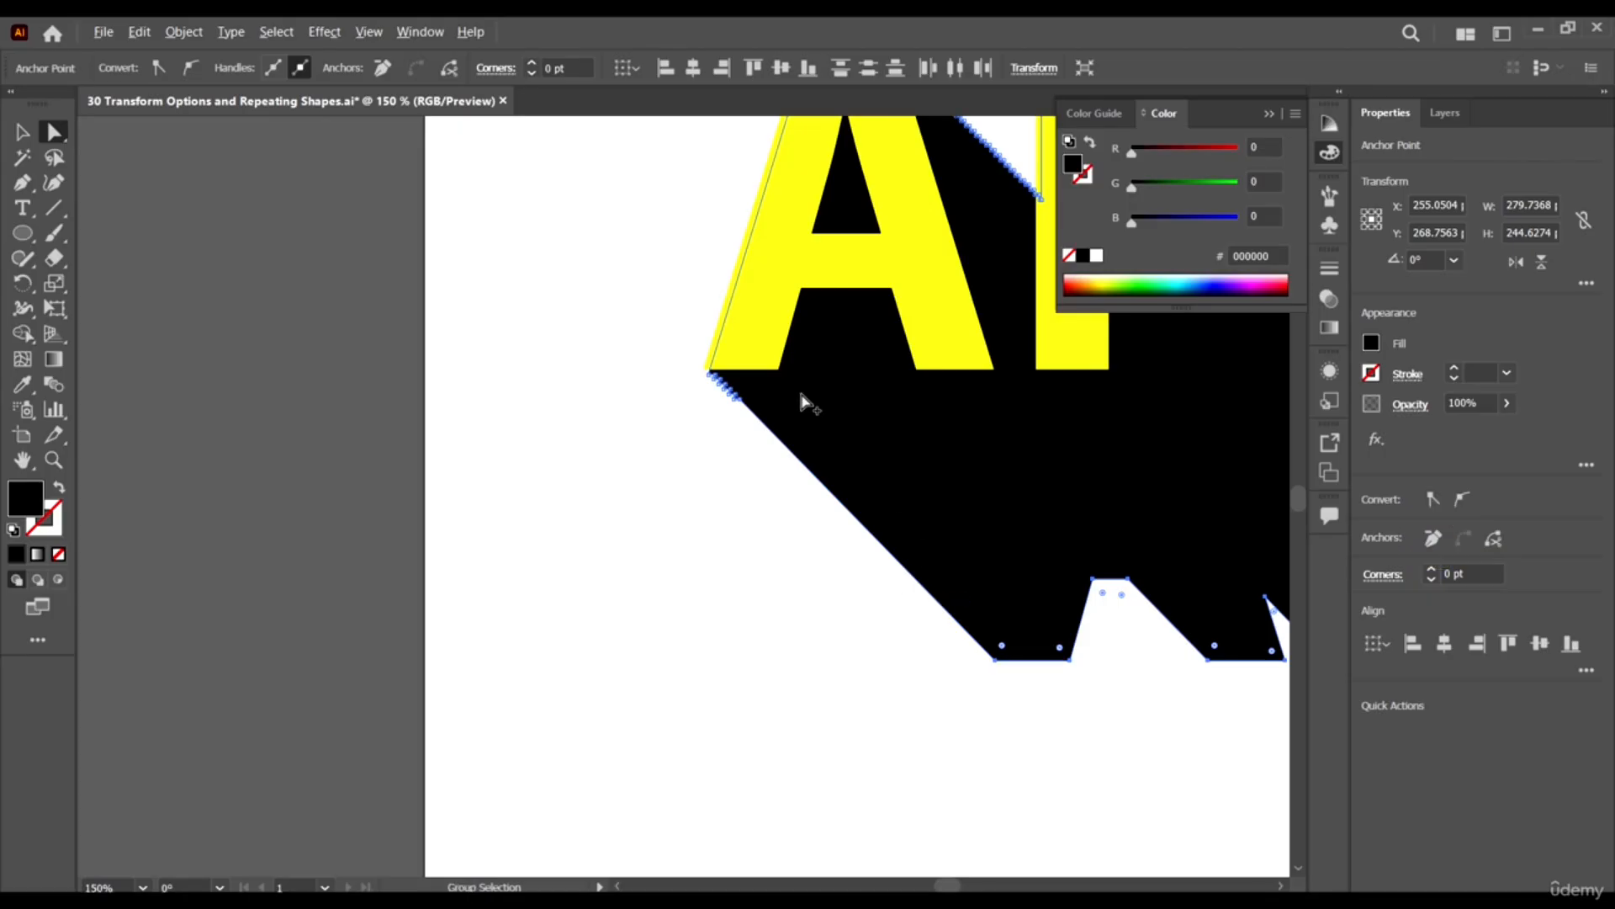
scroll(722, 378, "up", 6)
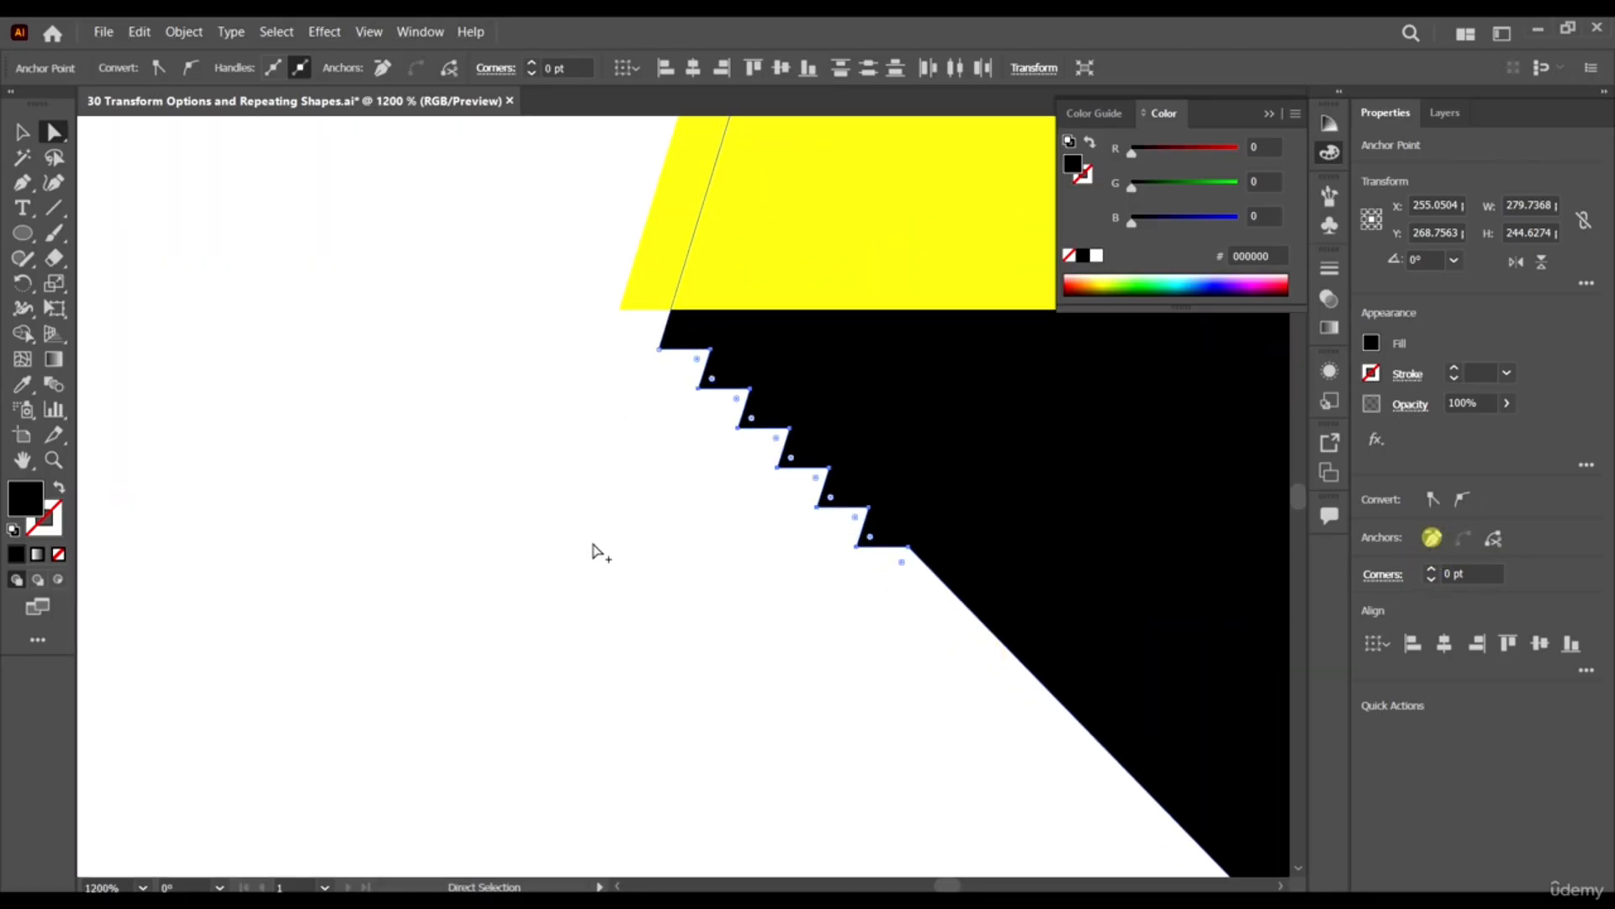
scroll(632, 498, "down", 2)
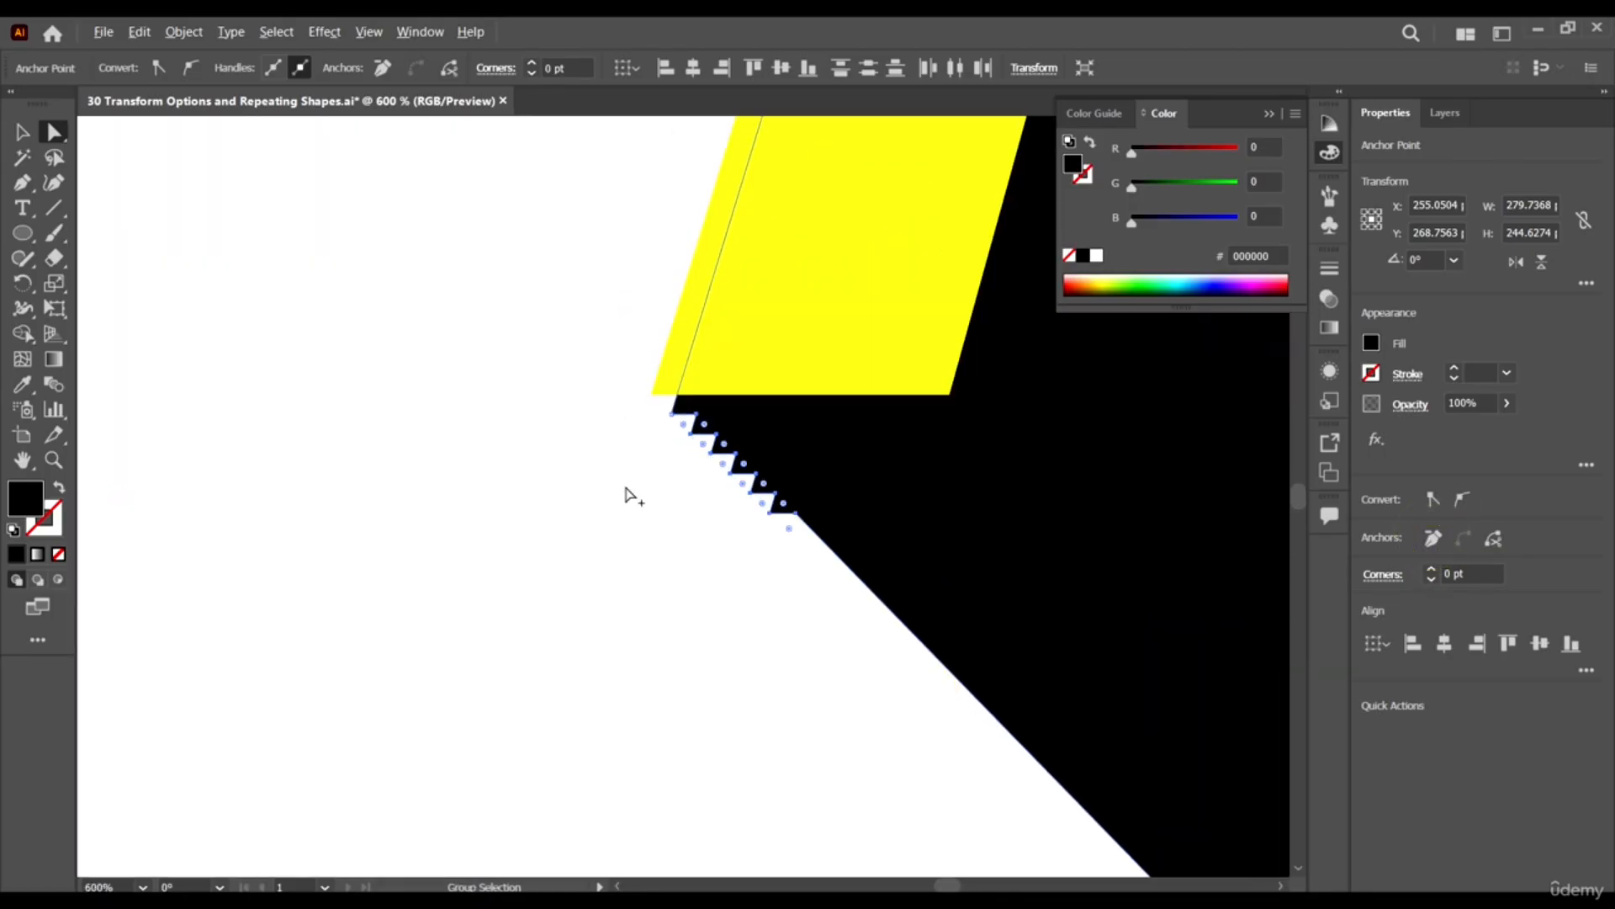
left_click(1433, 538)
Remove the stair-step anchor points at the lower end of the diagonal between the A and the I, beside the I.
scroll(642, 505, "down", 3)
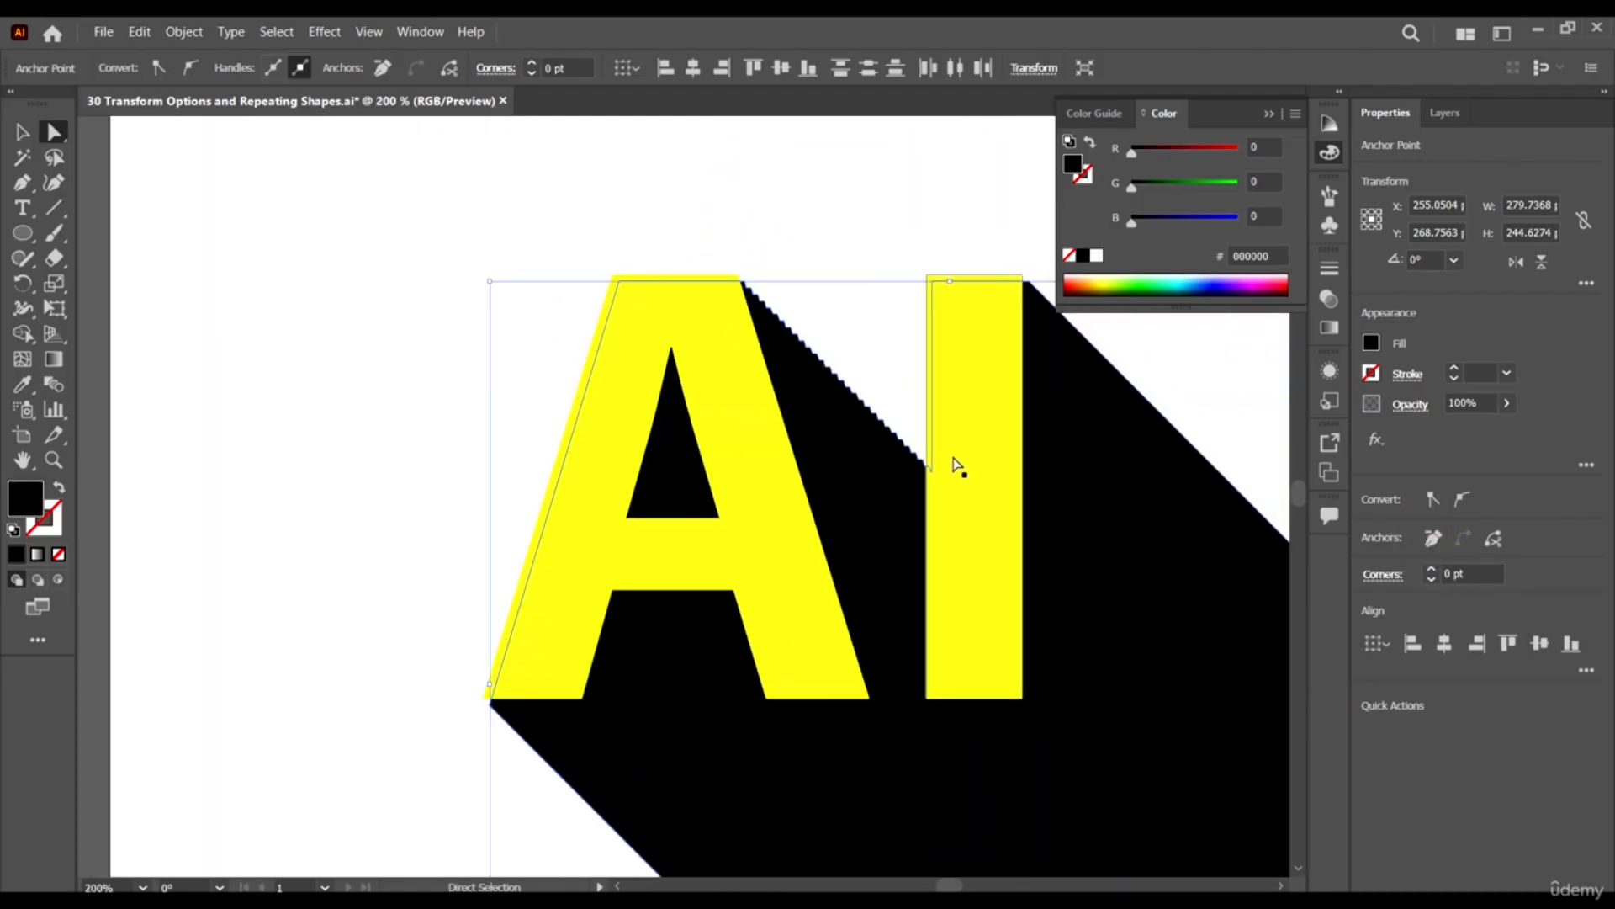
scroll(957, 465, "up", 3)
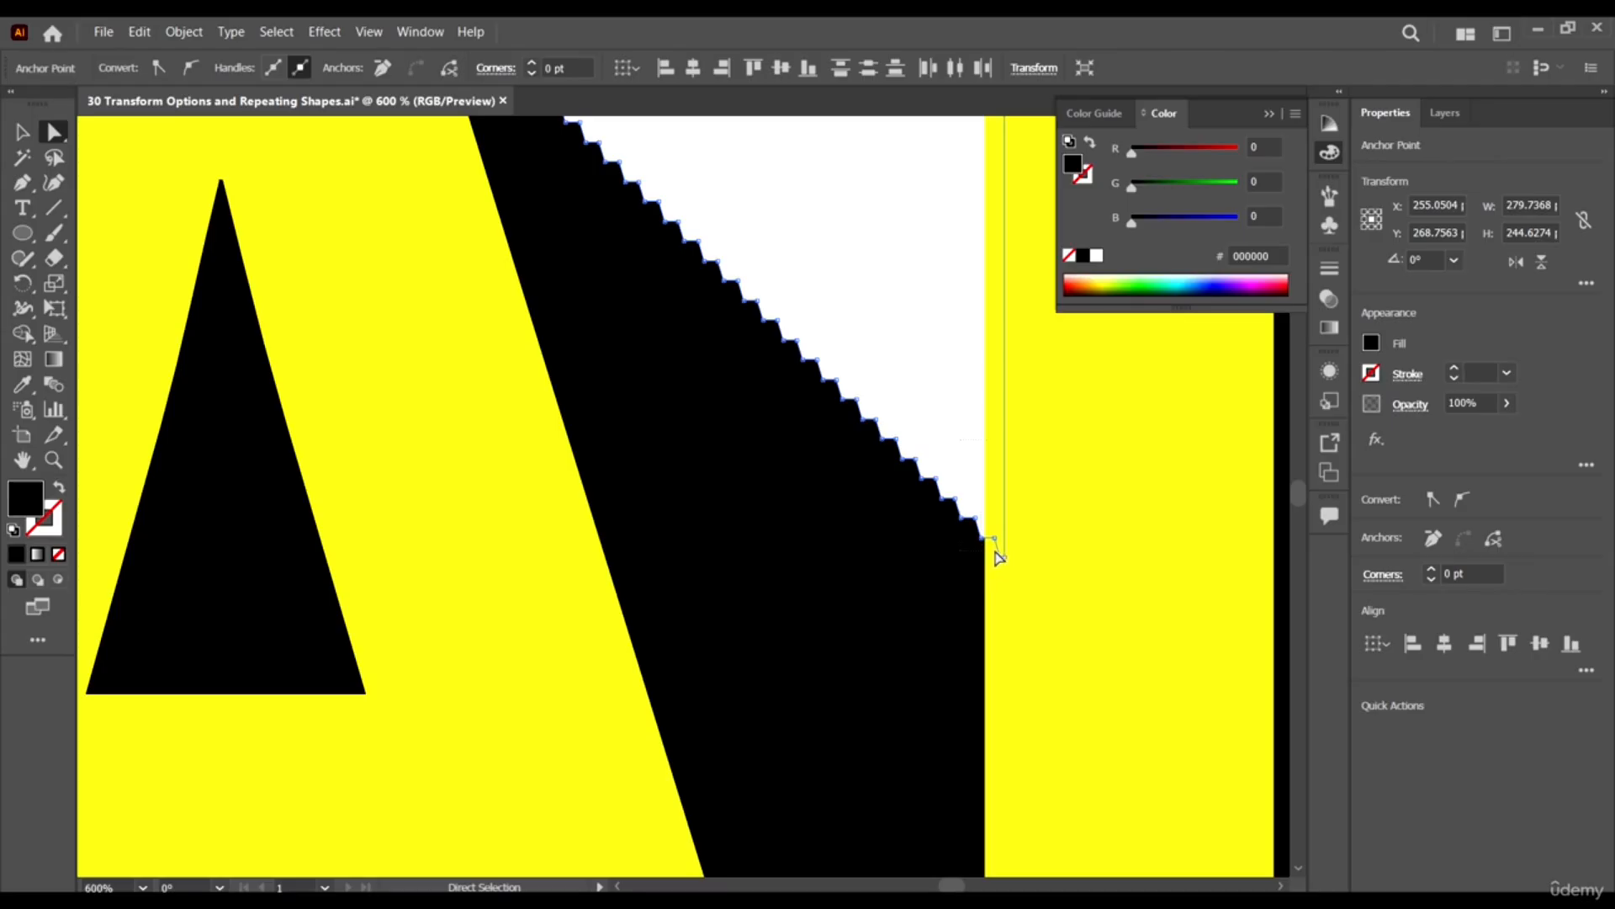
left_click_drag(1001, 558, 959, 520)
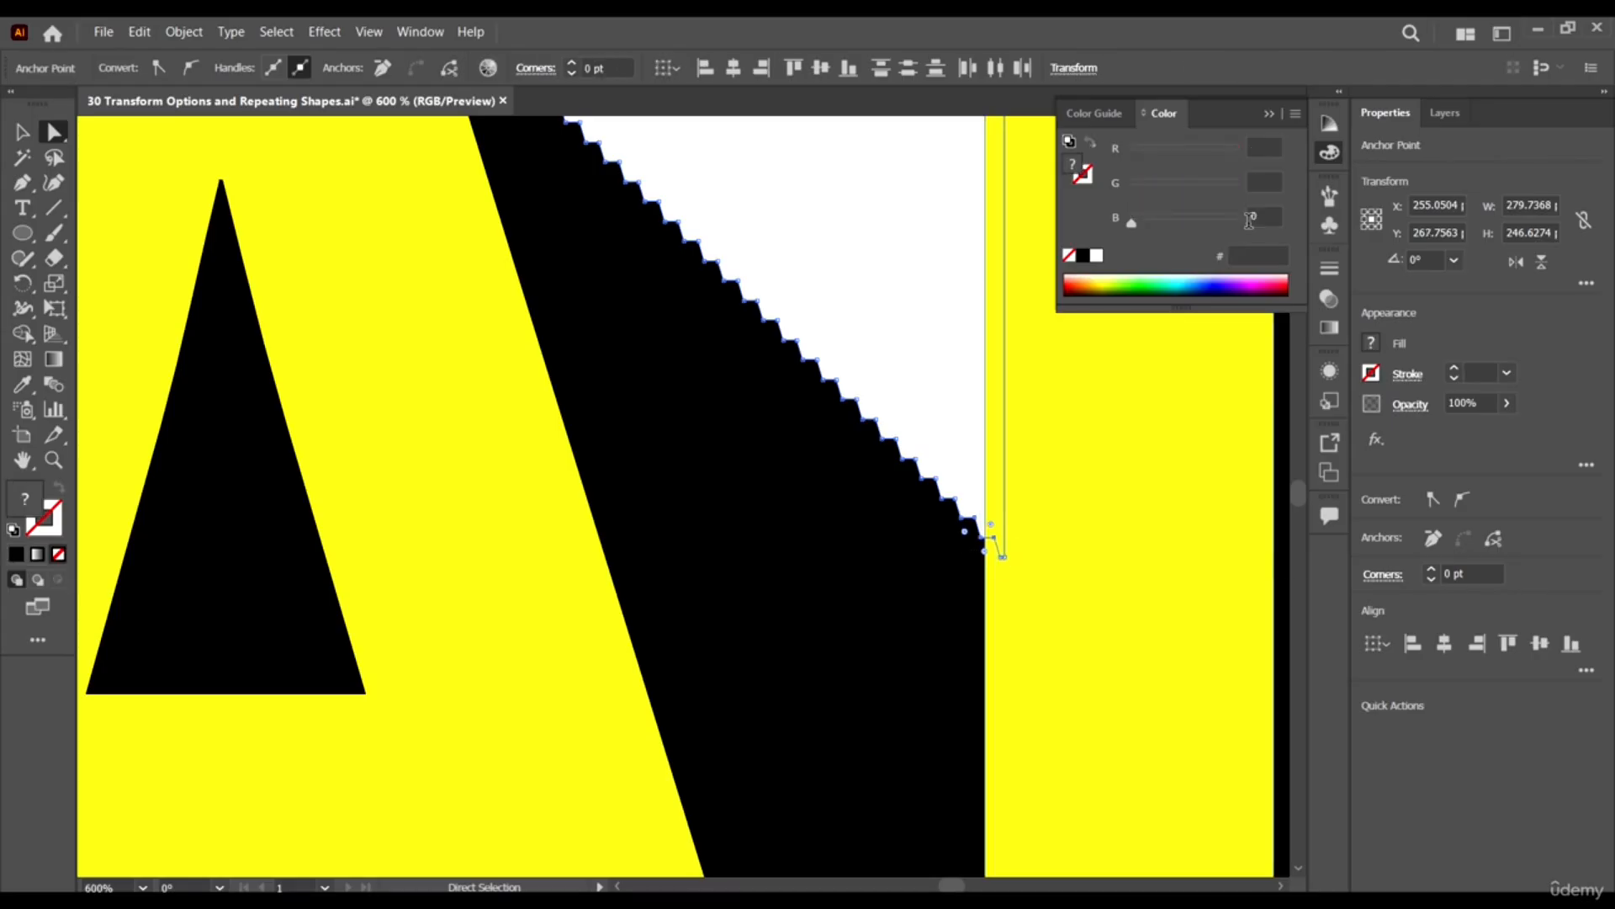
left_click(1433, 539)
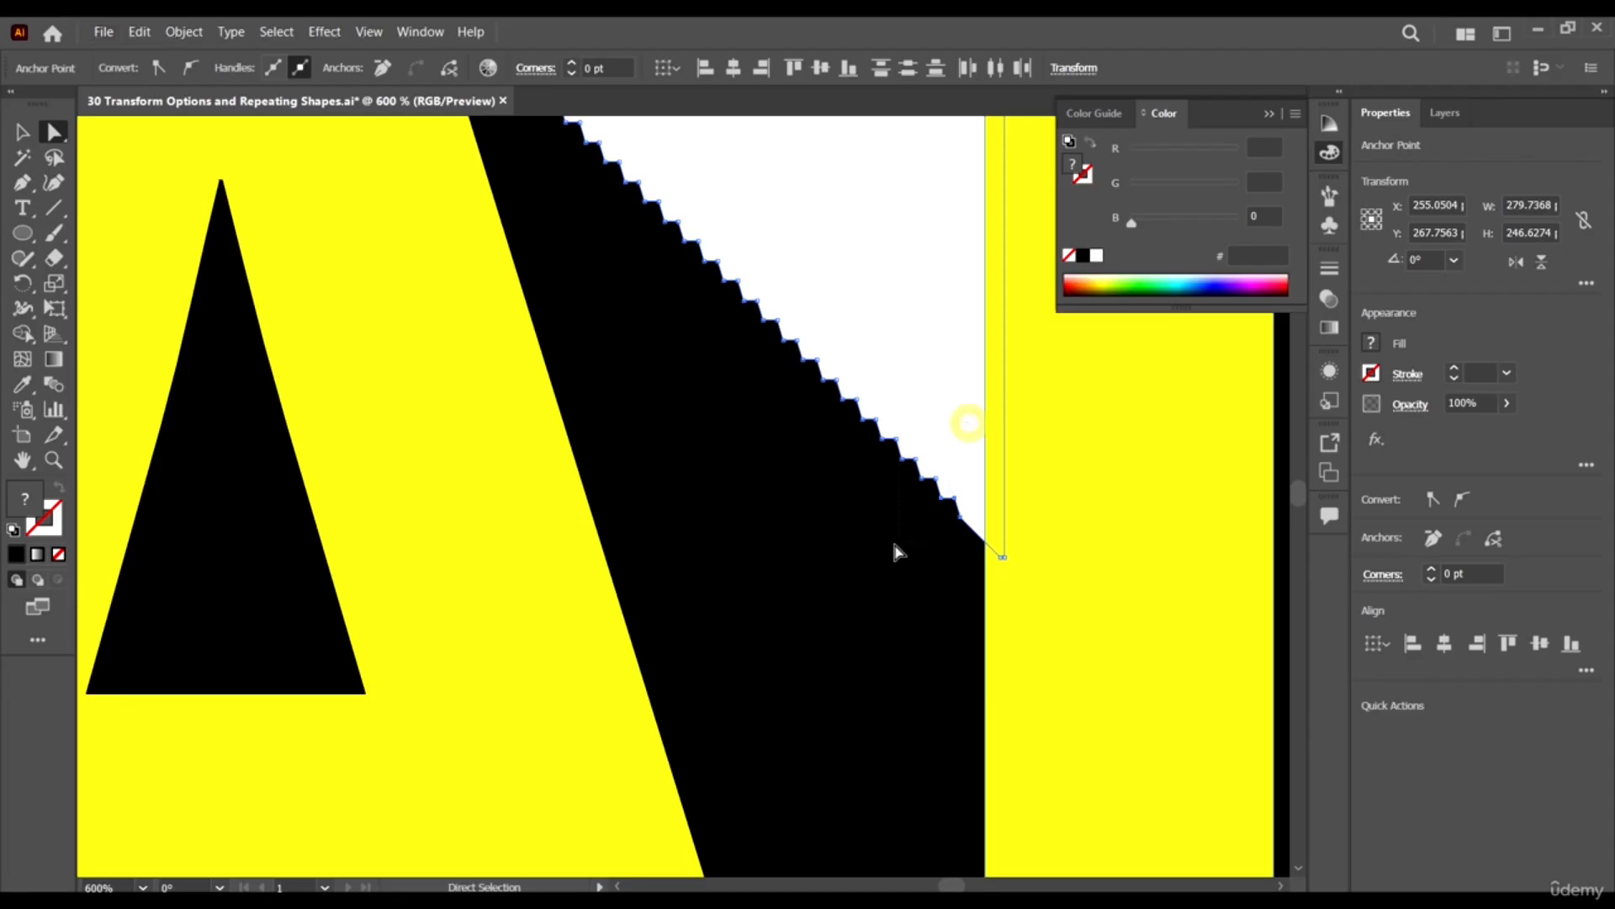
left_click(1433, 539)
Remove the stair-step anchor points along the middle stretch of the diagonal between the A and the I.
key("ctrl+minus")
key("ctrl+minus")
key("ctrl+minus")
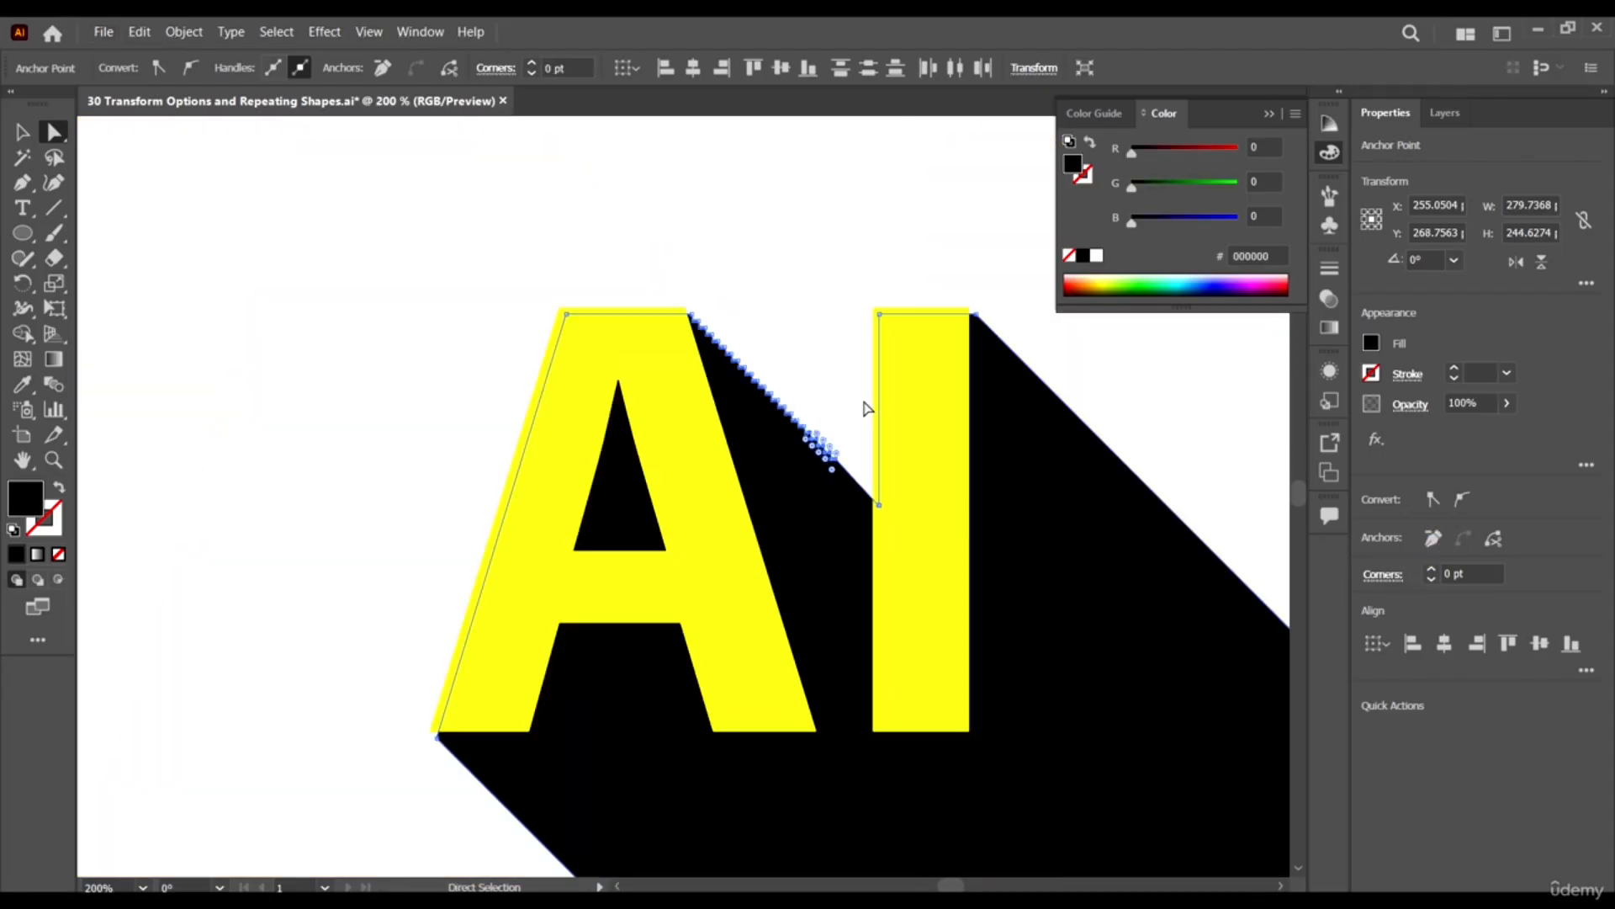
scroll(866, 408, "up", 2)
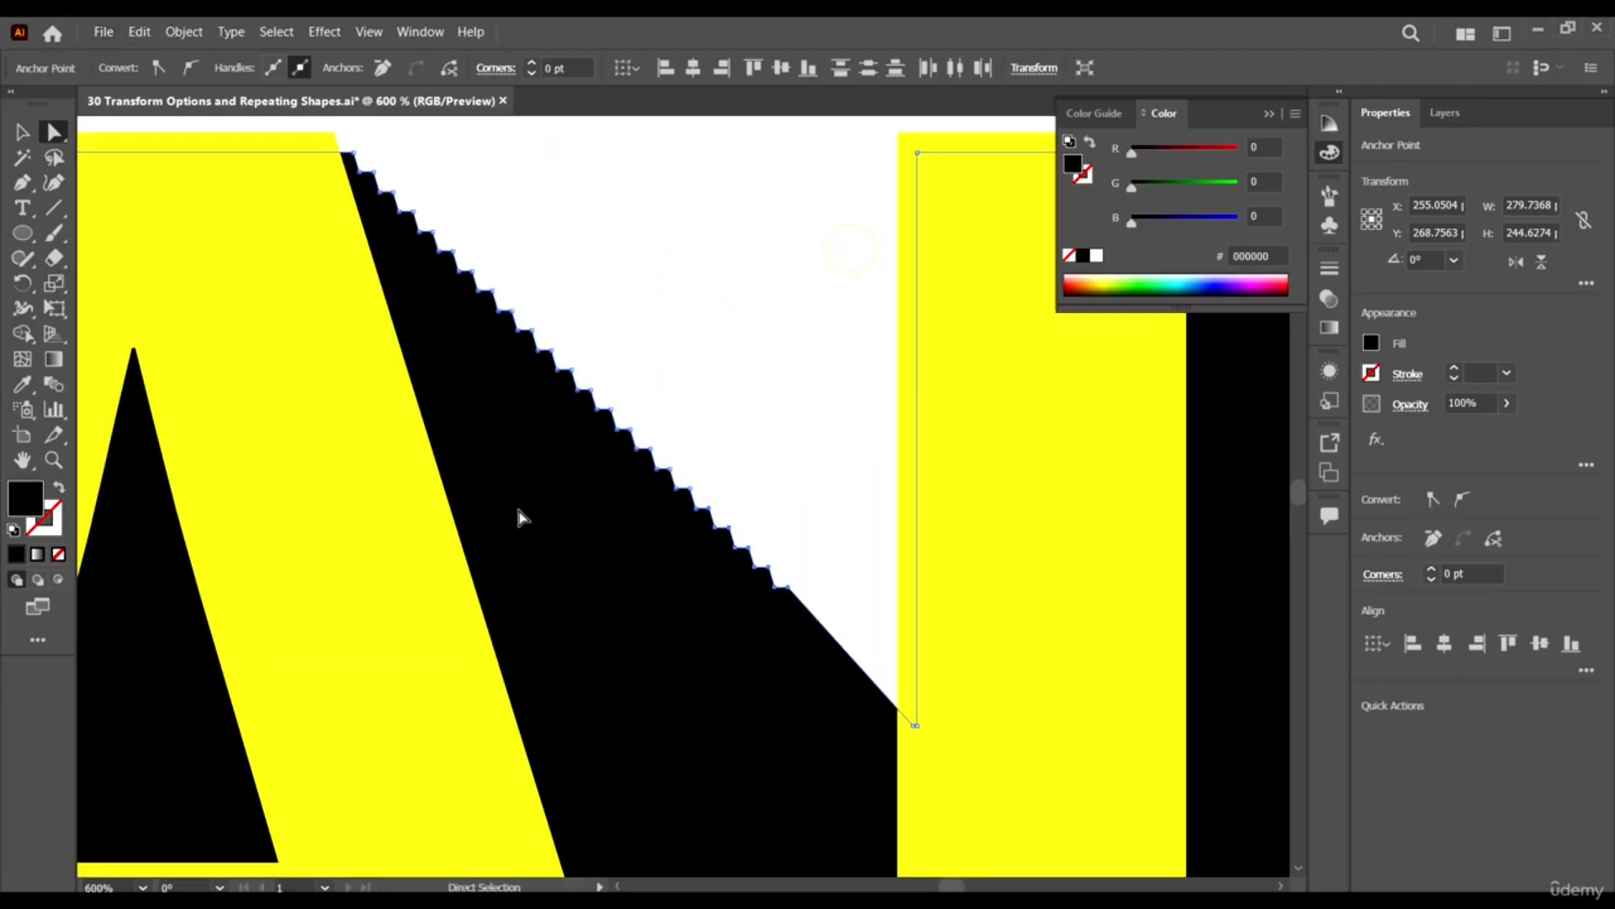
left_click_drag(555, 653, 557, 654)
left_click(1432, 539)
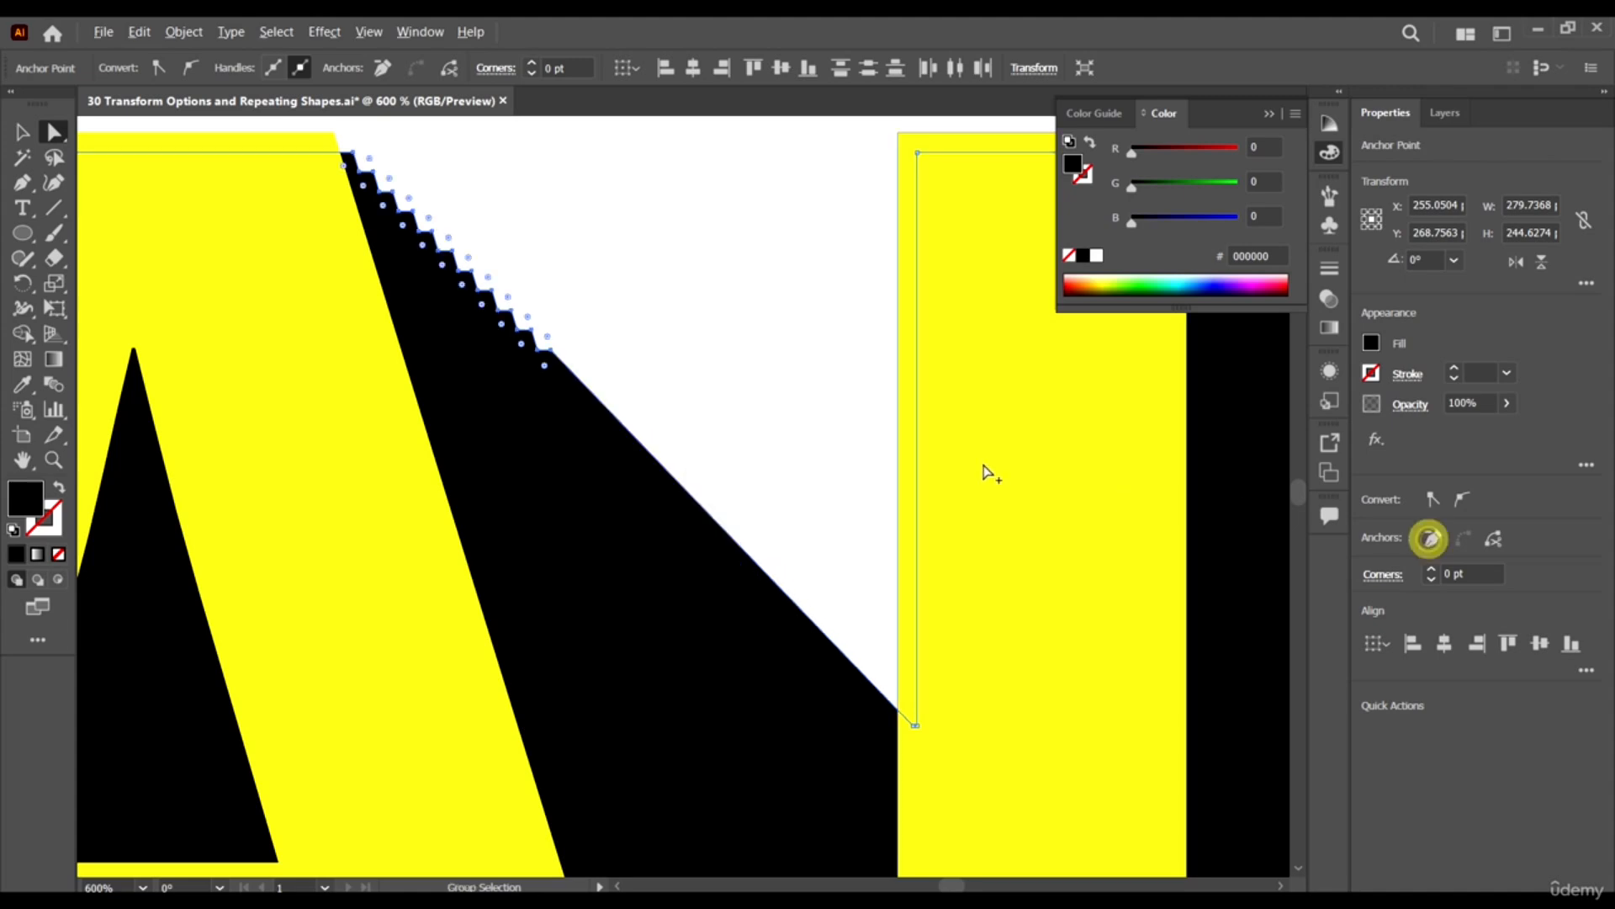
Remove the last stair-step anchor points at the top of the diagonal beside the A's upper corner.
scroll(779, 364, "down", 2)
scroll(1018, 389, "up", 3)
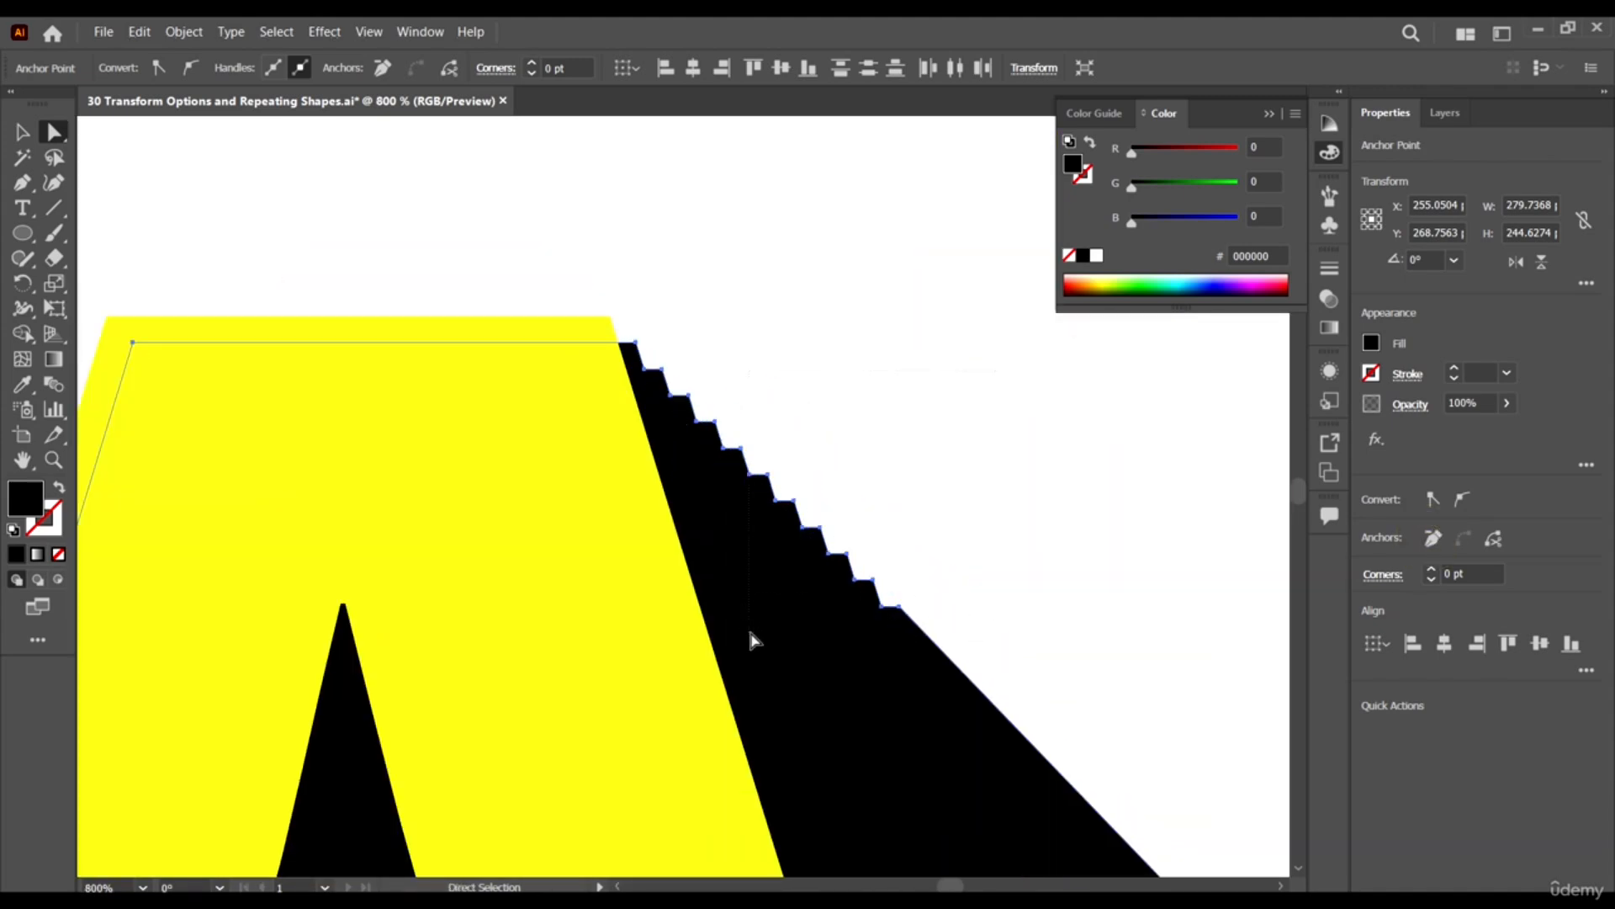
left_click(1476, 645)
left_click(1434, 539)
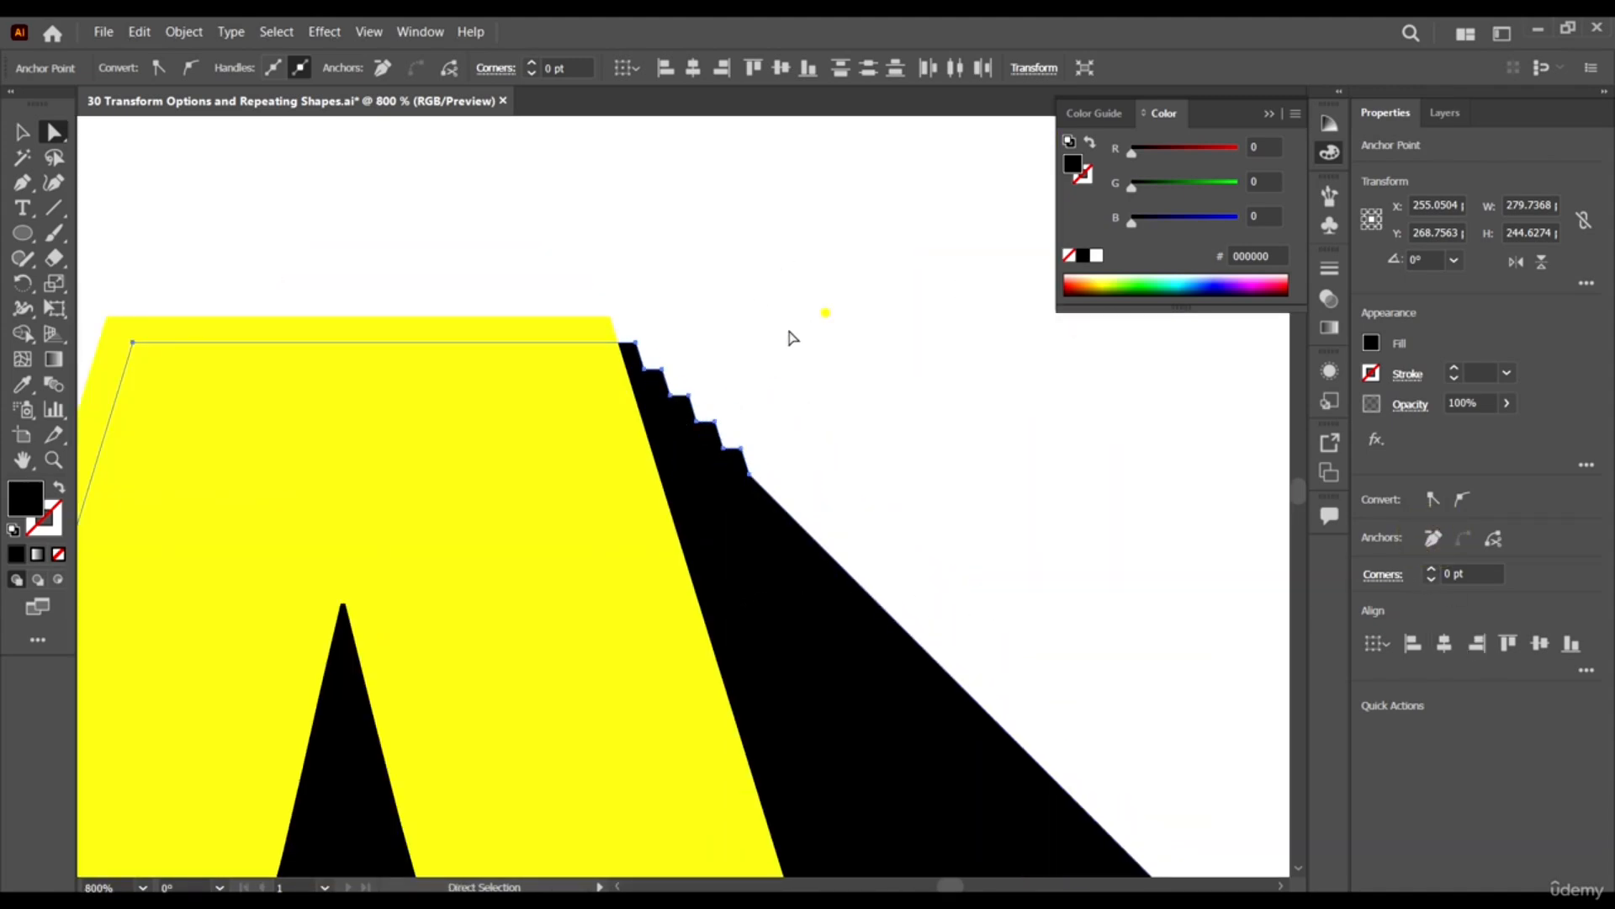
left_click(641, 520, "shift")
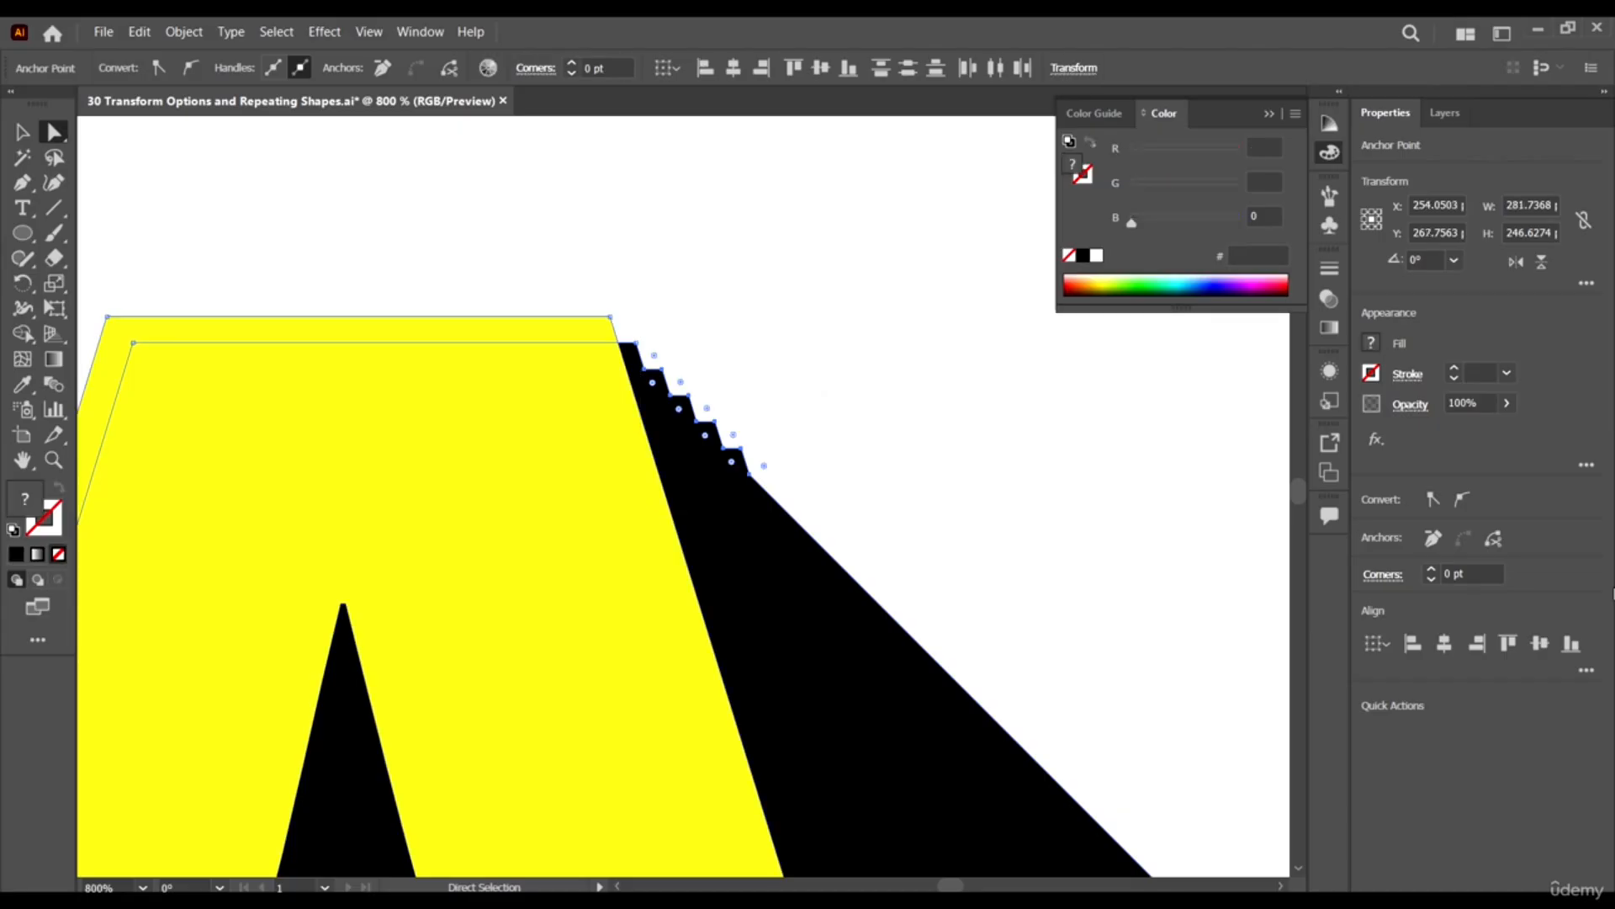
left_click(1435, 538)
Move the yellow AI face slightly down and right so its edges line up with the top of the black extrusion.
key("ctrl+minus")
key("ctrl+minus")
key("ctrl+minus")
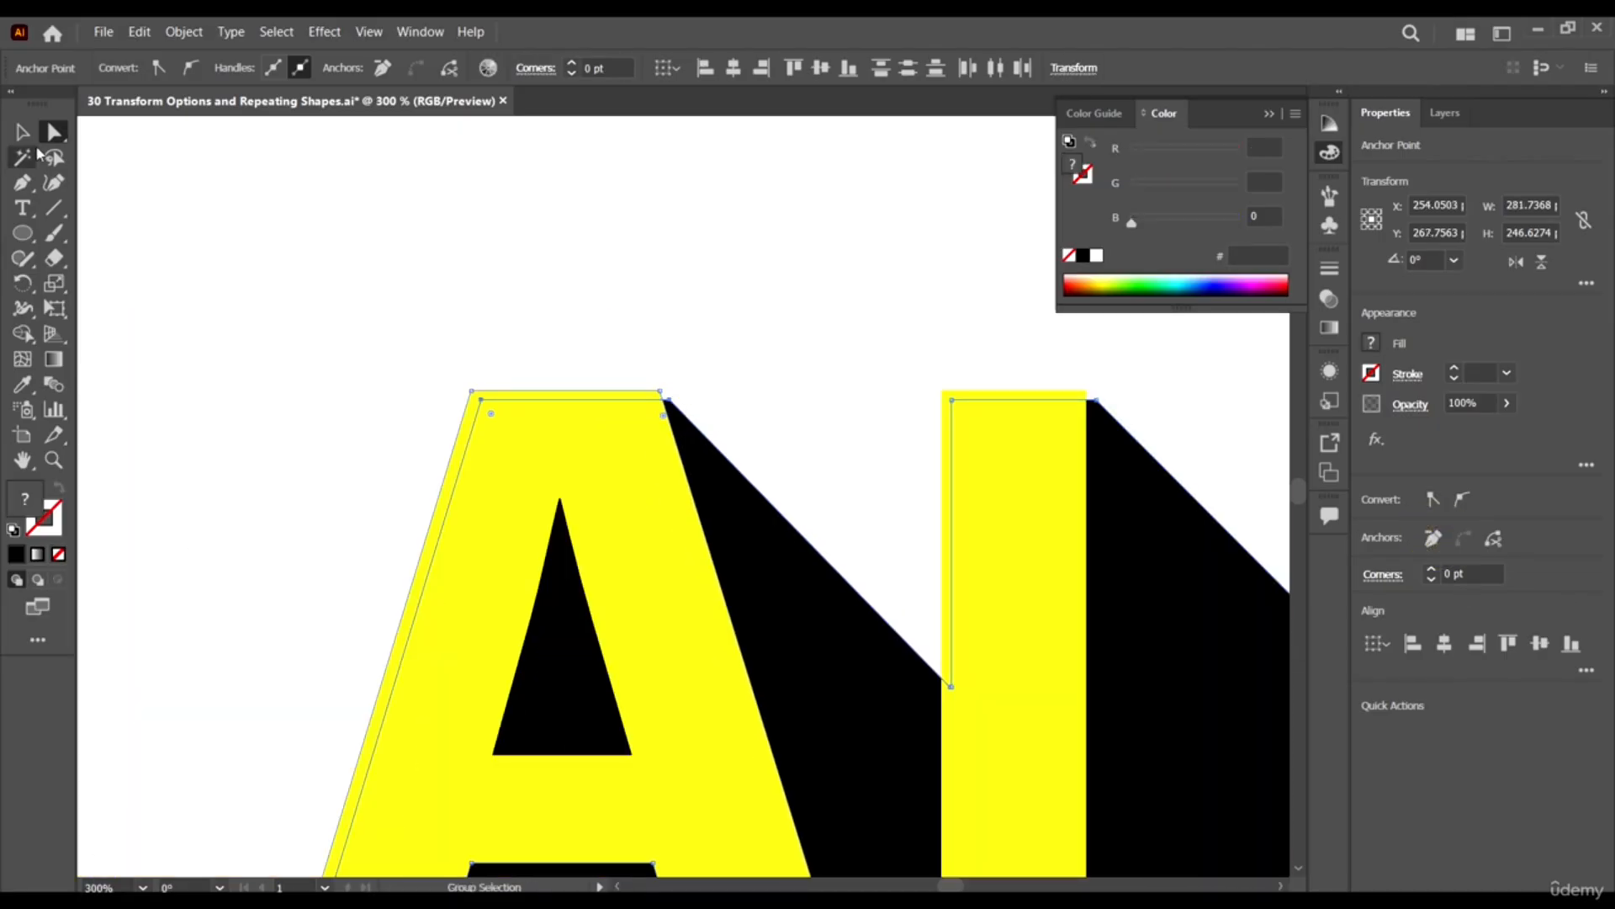
key("v")
left_click(192, 342)
scroll(721, 421, "up", 3)
scroll(595, 360, "up", 3)
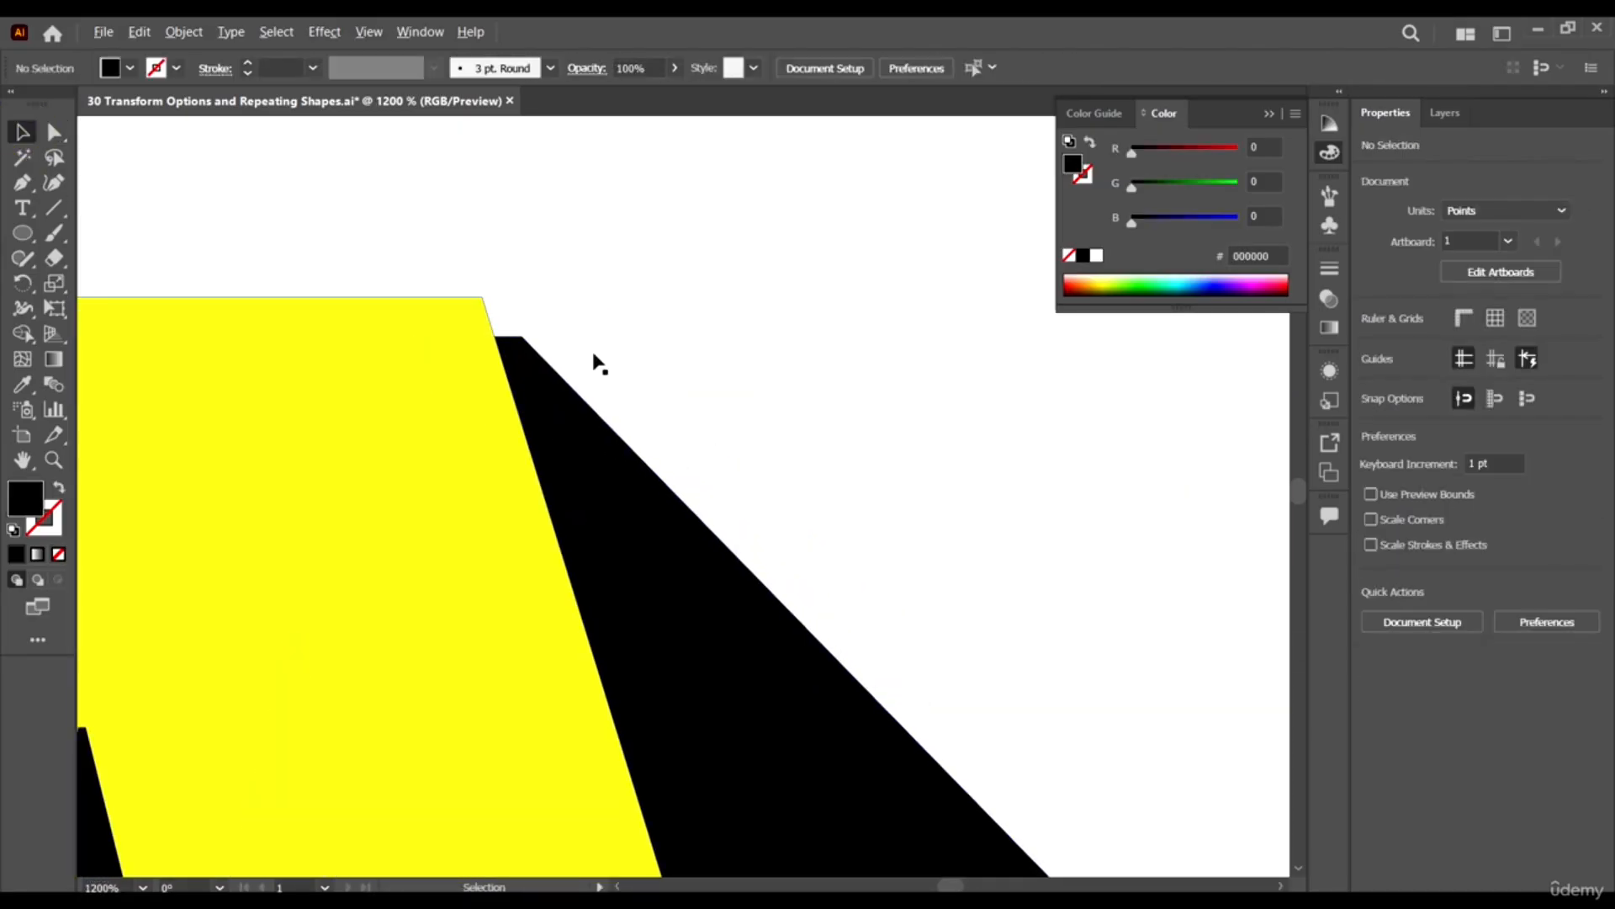
left_click_drag(264, 378, 340, 452)
scroll(472, 407, "down", 8)
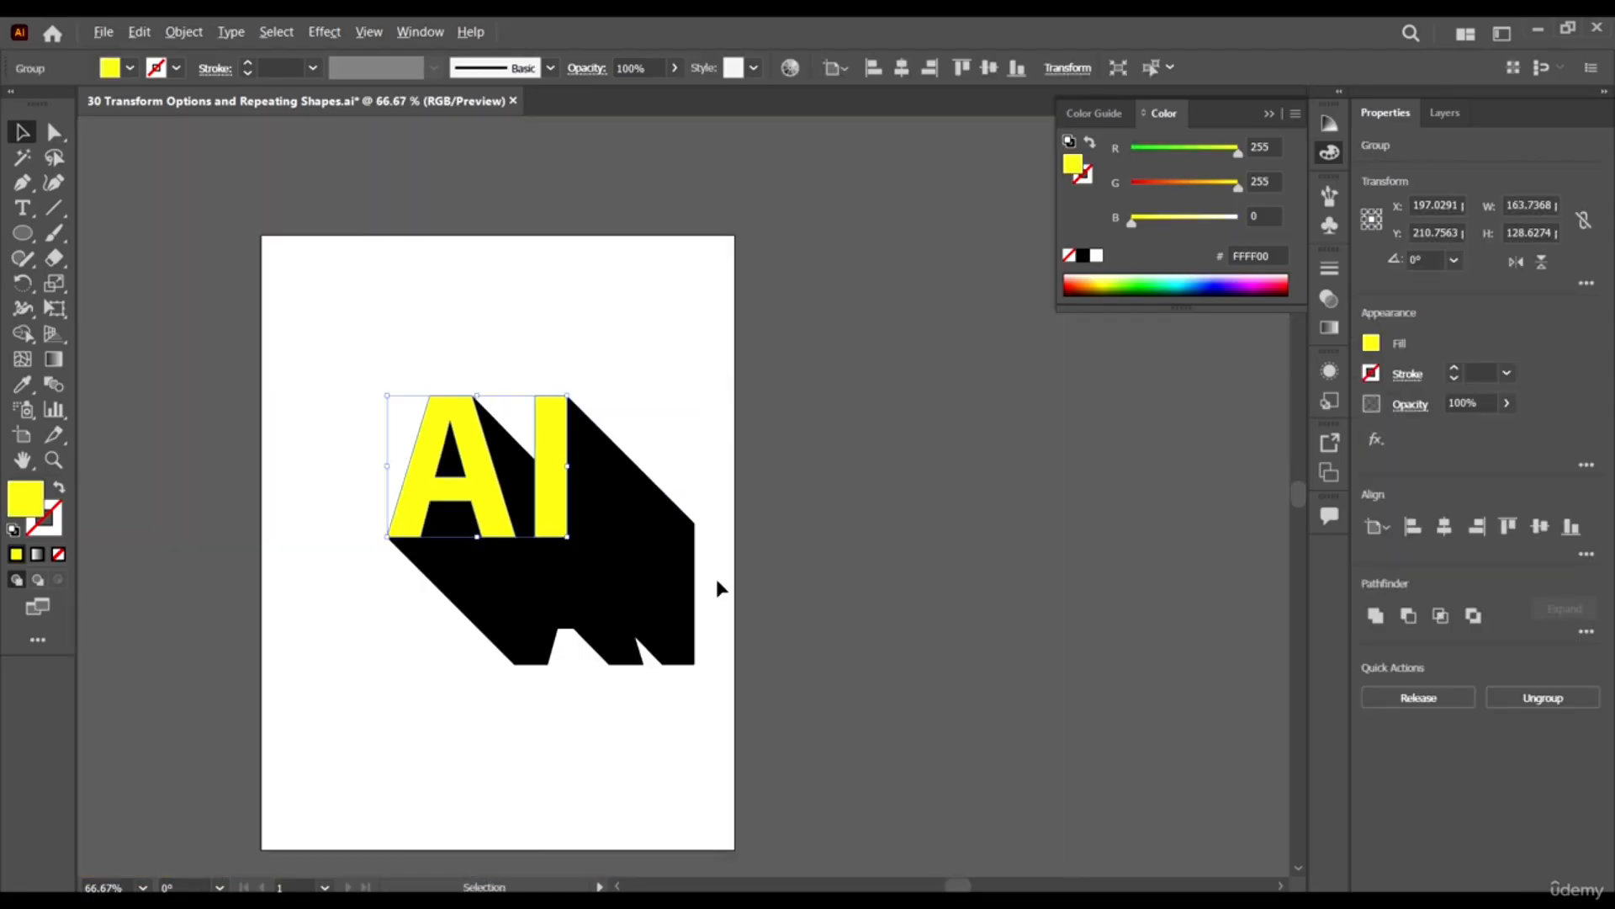
Fine-tune the yellow face's position so the I's upper corner meets the start of the extrusion's diagonal.
left_click(415, 382)
scroll(586, 546, "up", 3)
scroll(808, 509, "down", 3)
scroll(930, 628, "up", 6)
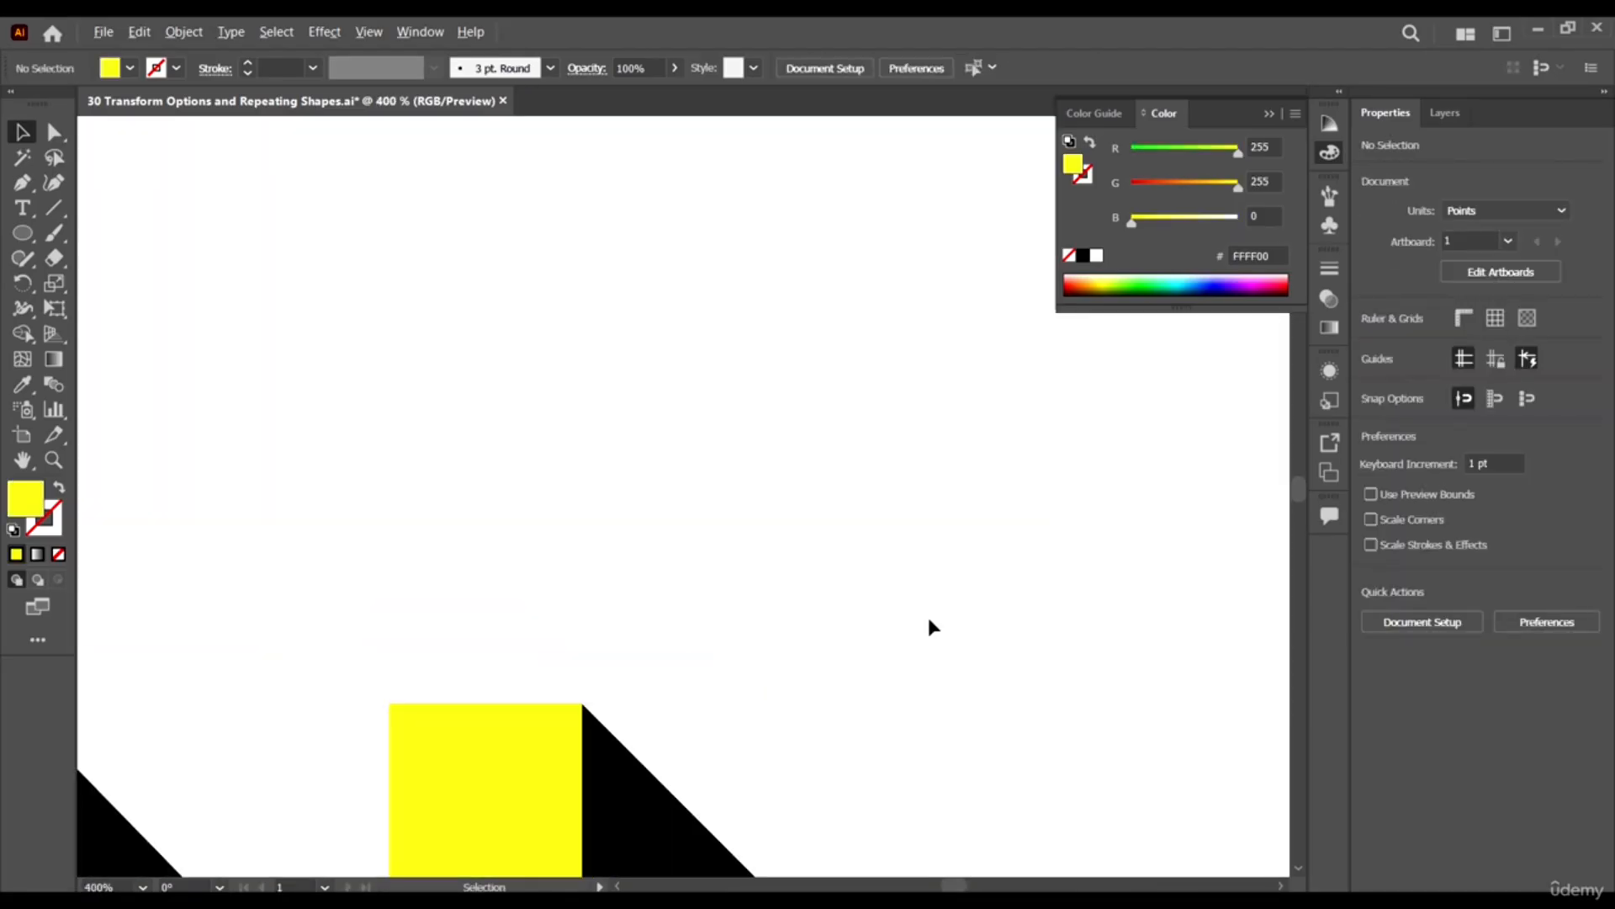
scroll(620, 613, "down", 1)
scroll(375, 608, "up", 3)
left_click_drag(581, 729, 579, 723)
Recolor the black extrusion with the dark gray 333333 swatch, trying lighter grays first, and deselect it.
scroll(471, 527, "down", 3)
scroll(598, 710, "down", 2)
left_click(598, 707)
scroll(598, 699, "down", 3)
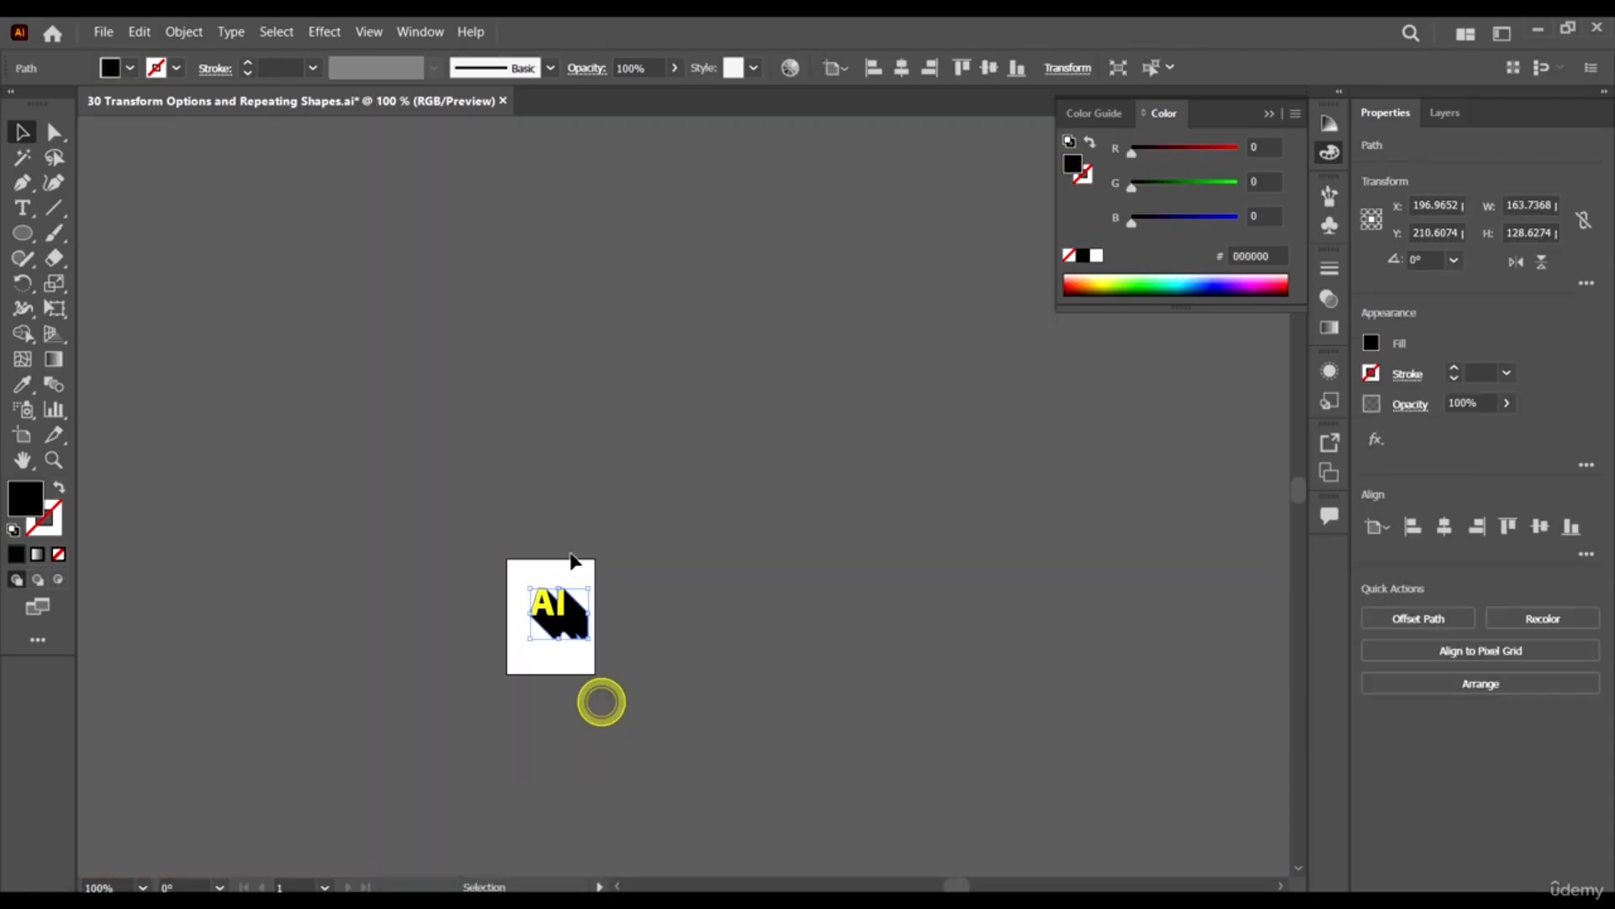
scroll(584, 703, "up", 2)
scroll(278, 301, "up", 2)
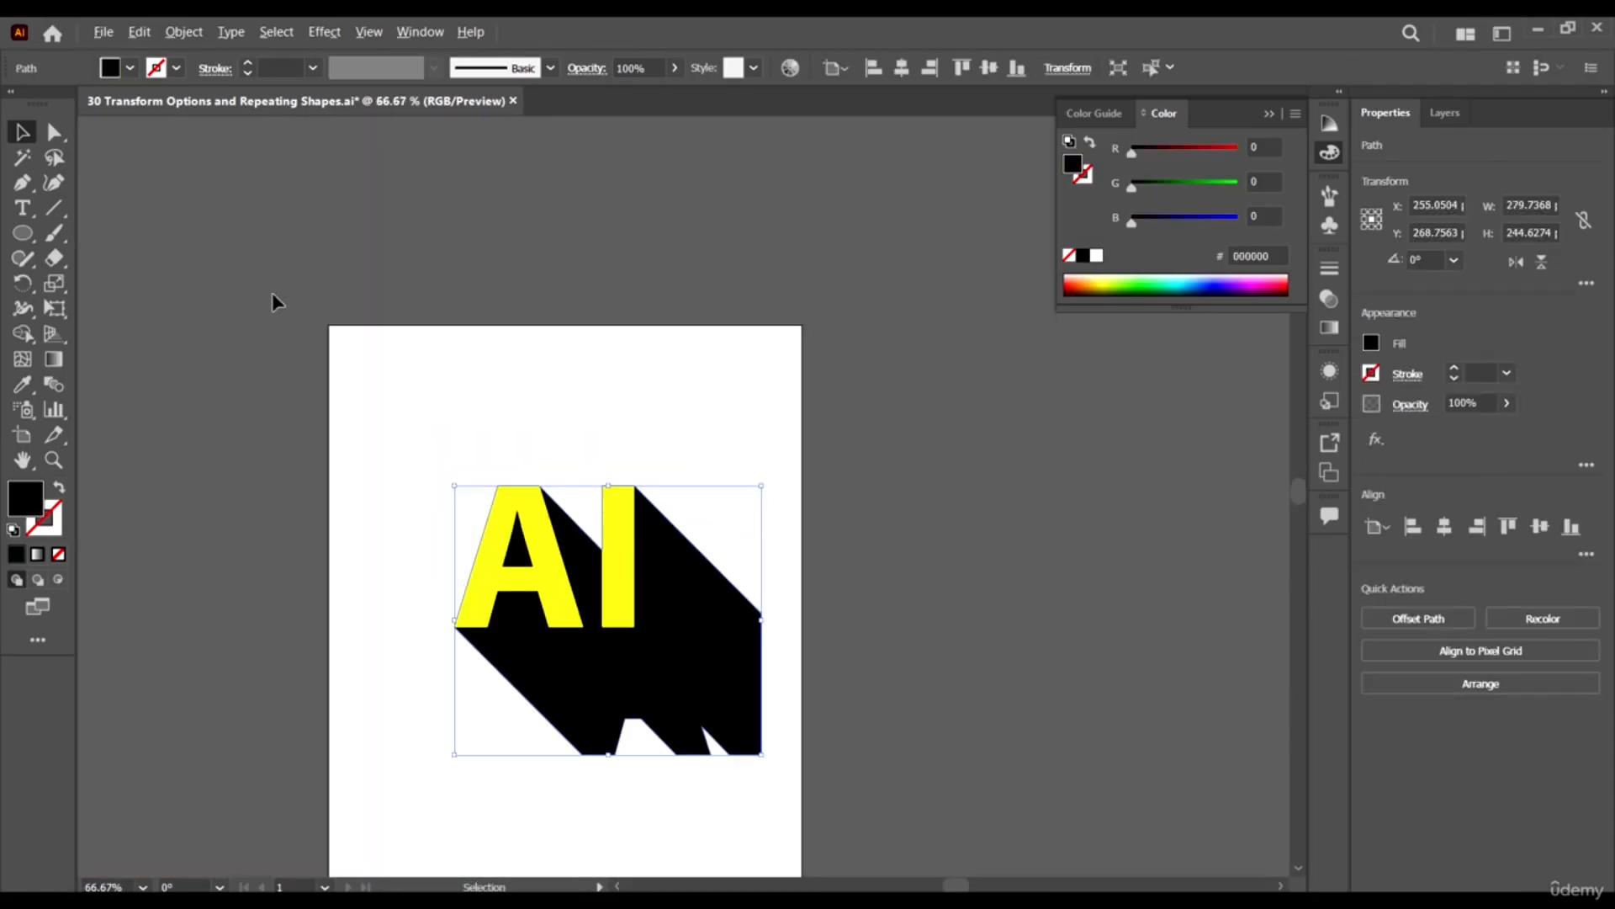
left_click(126, 68)
scroll(169, 165, "down", 3)
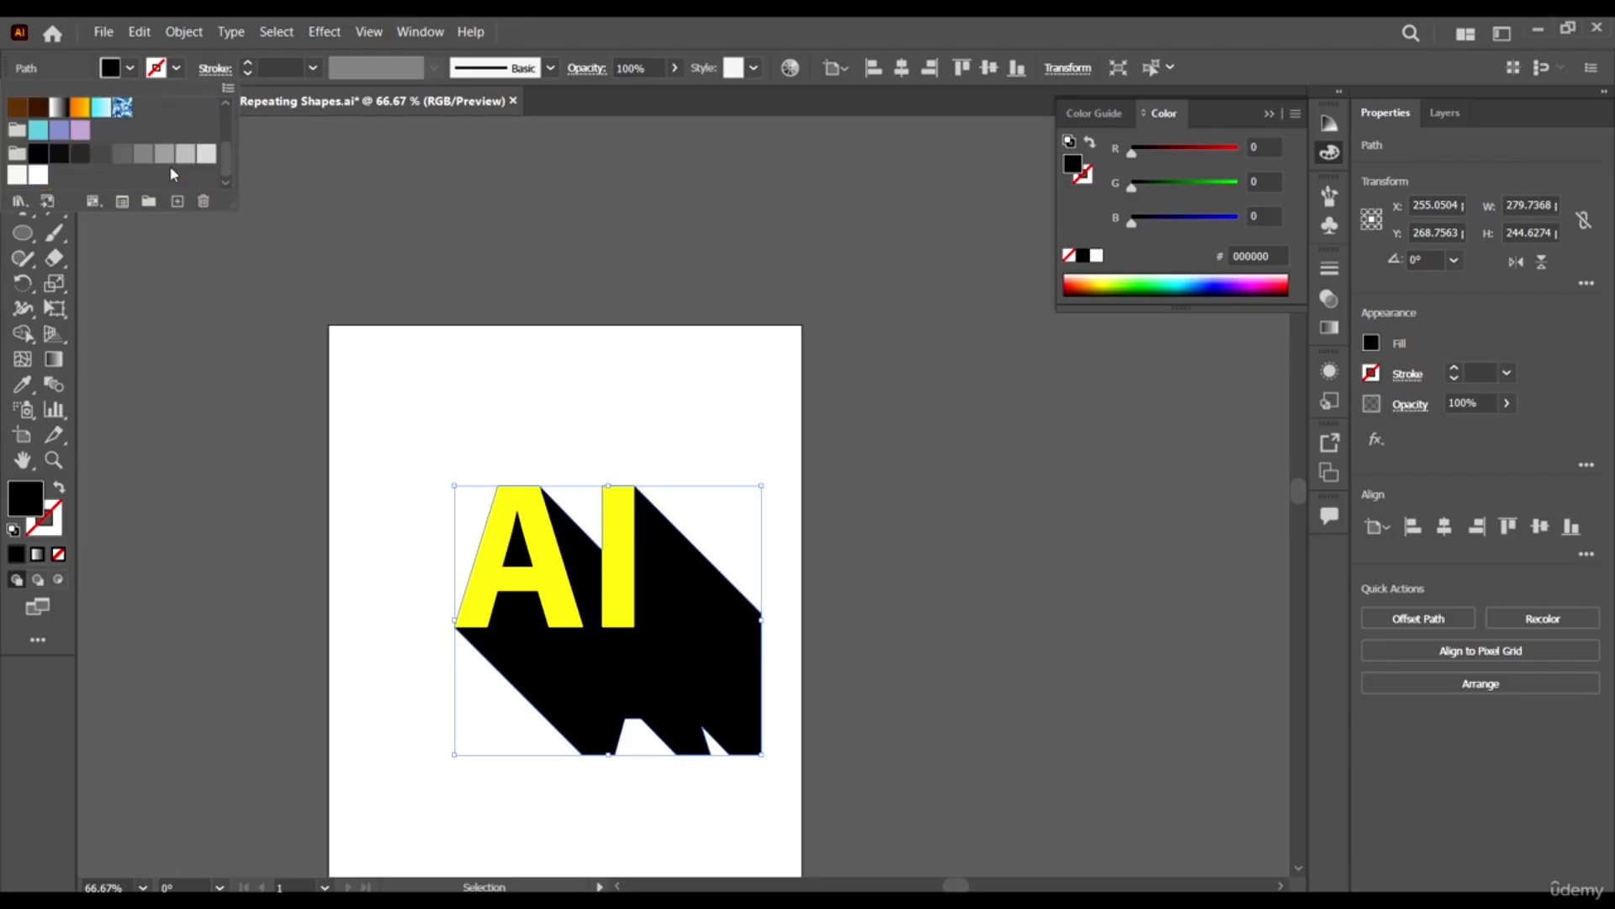
left_click(79, 154)
left_click(122, 153)
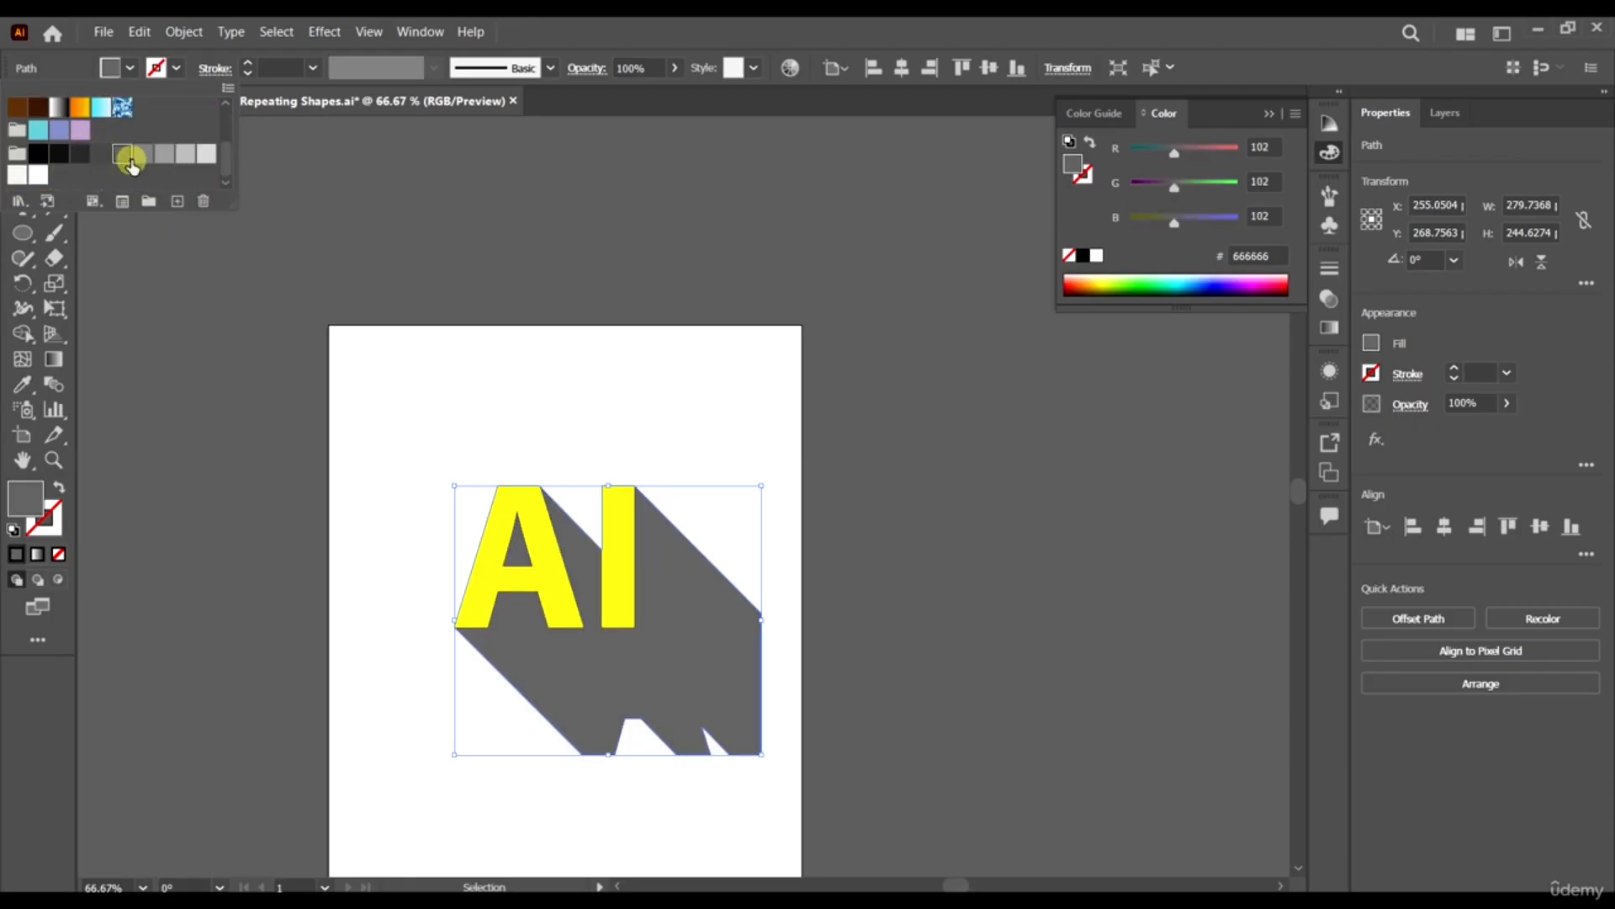
left_click(99, 155)
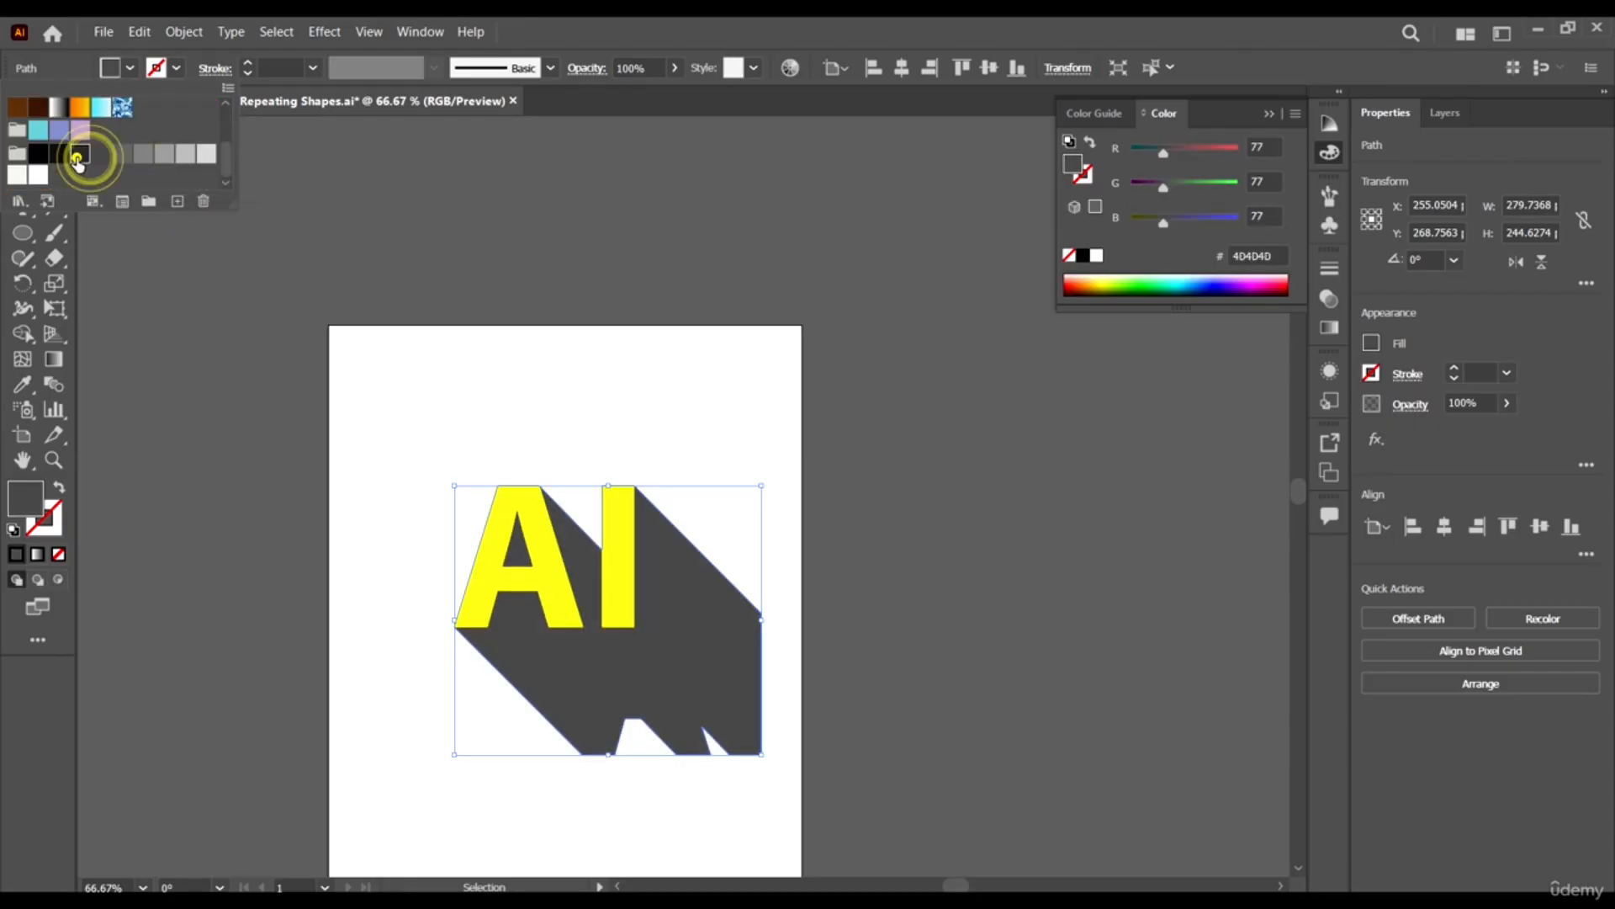
left_click(79, 154)
left_click(607, 267)
Select the yellow face together with its extrusion and move them up near the top of the artboard.
scroll(607, 268, "down", 1)
left_click_drag(811, 660, 440, 318)
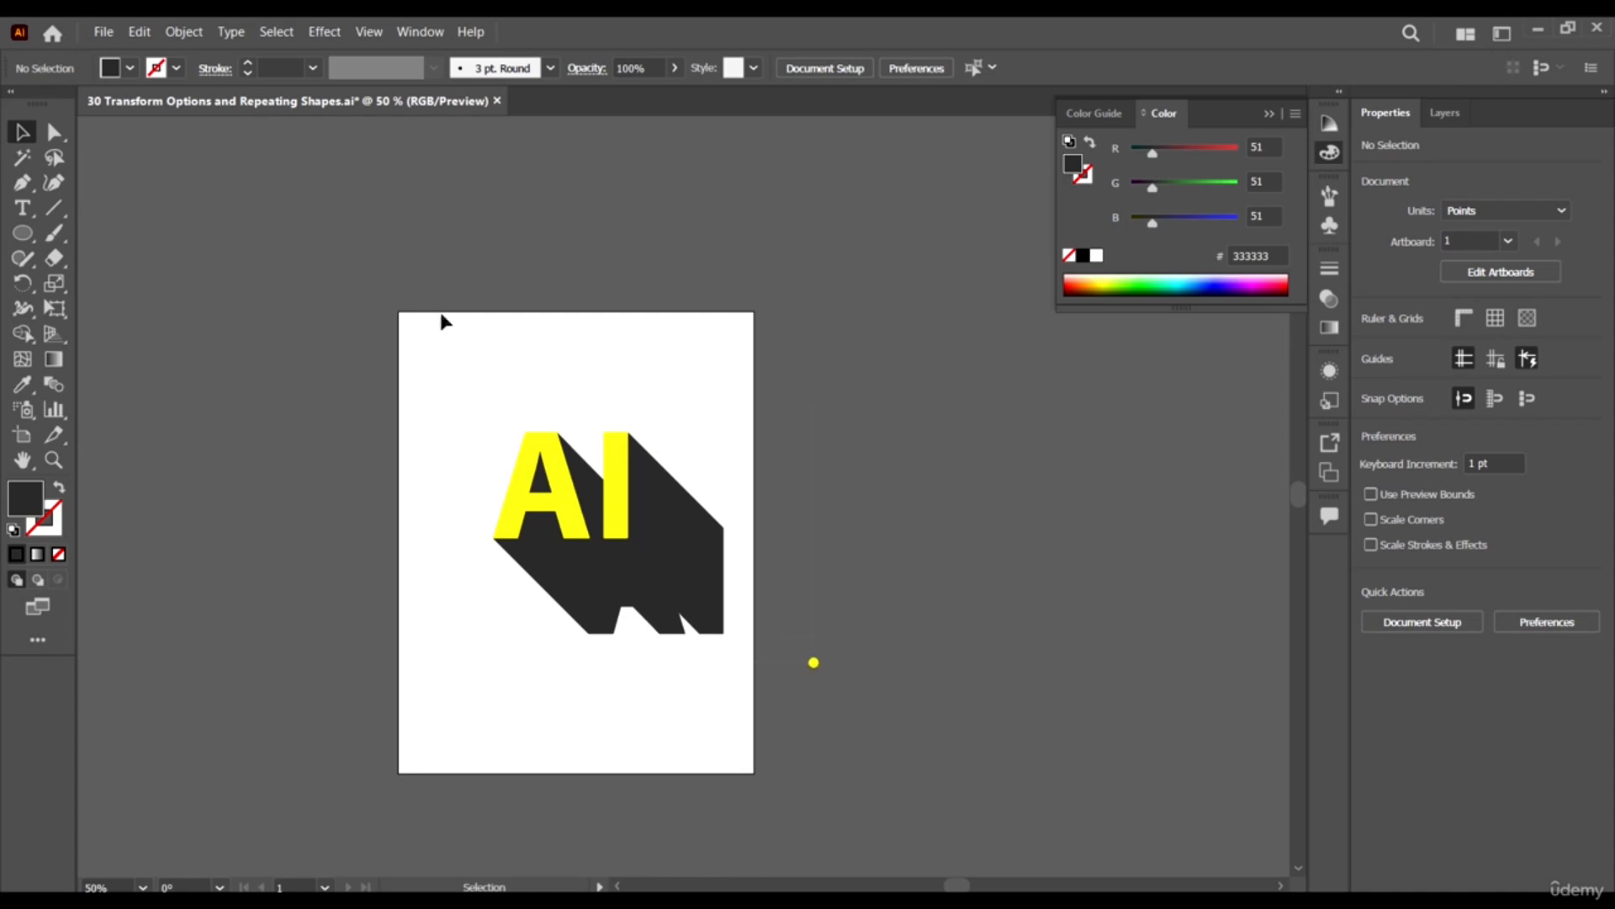
left_click_drag(606, 468, 589, 383)
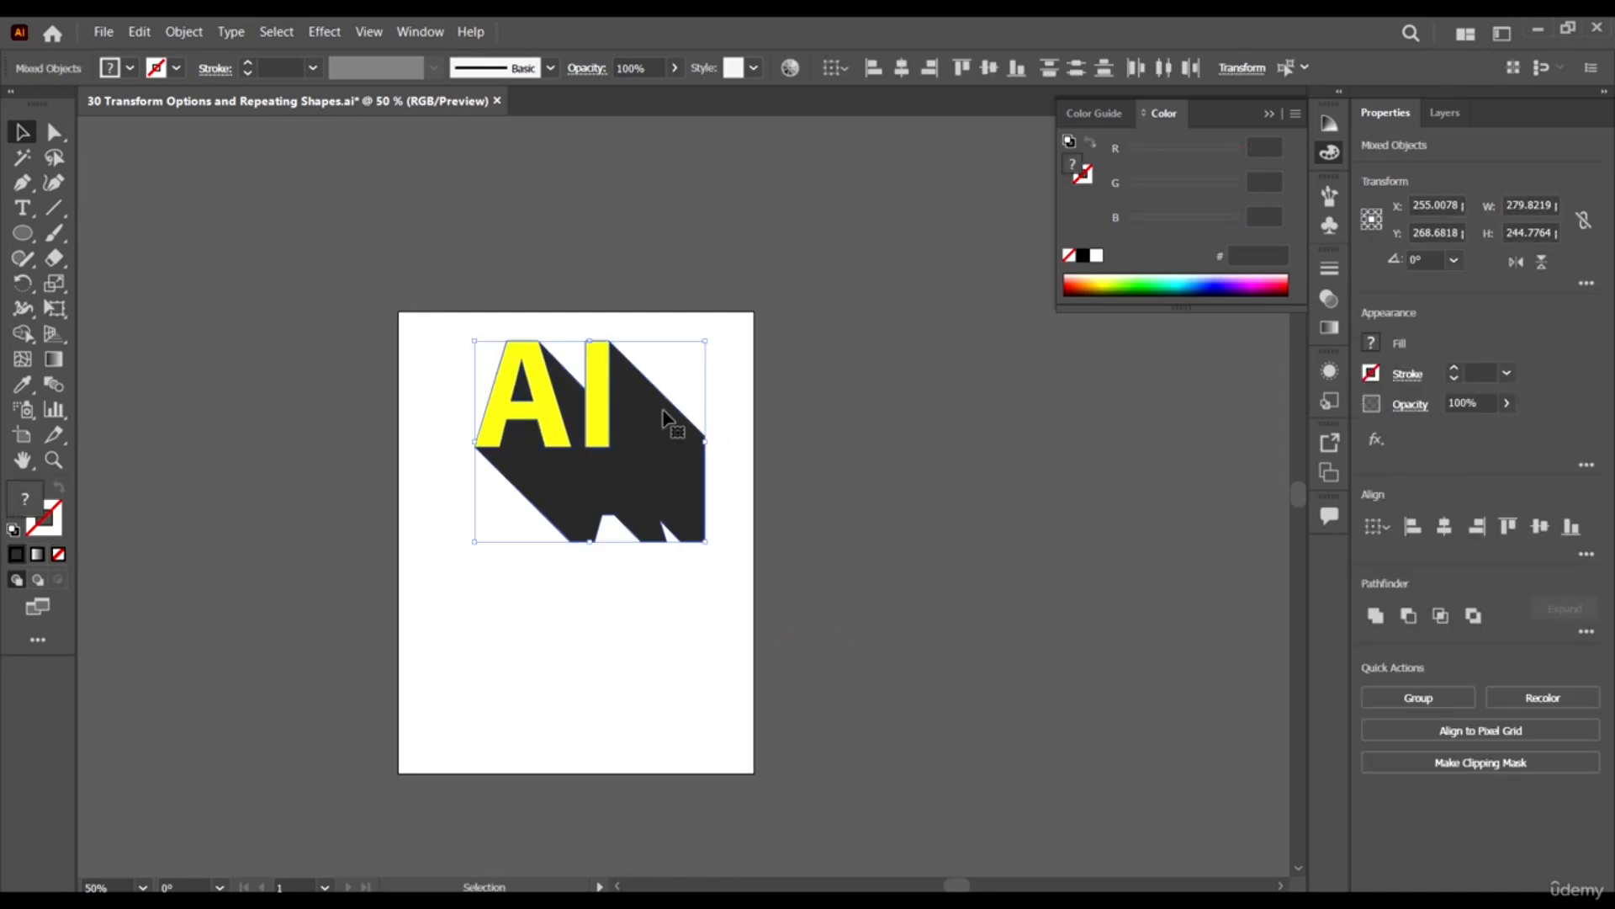
left_click(140, 34)
mouse_move(202, 34)
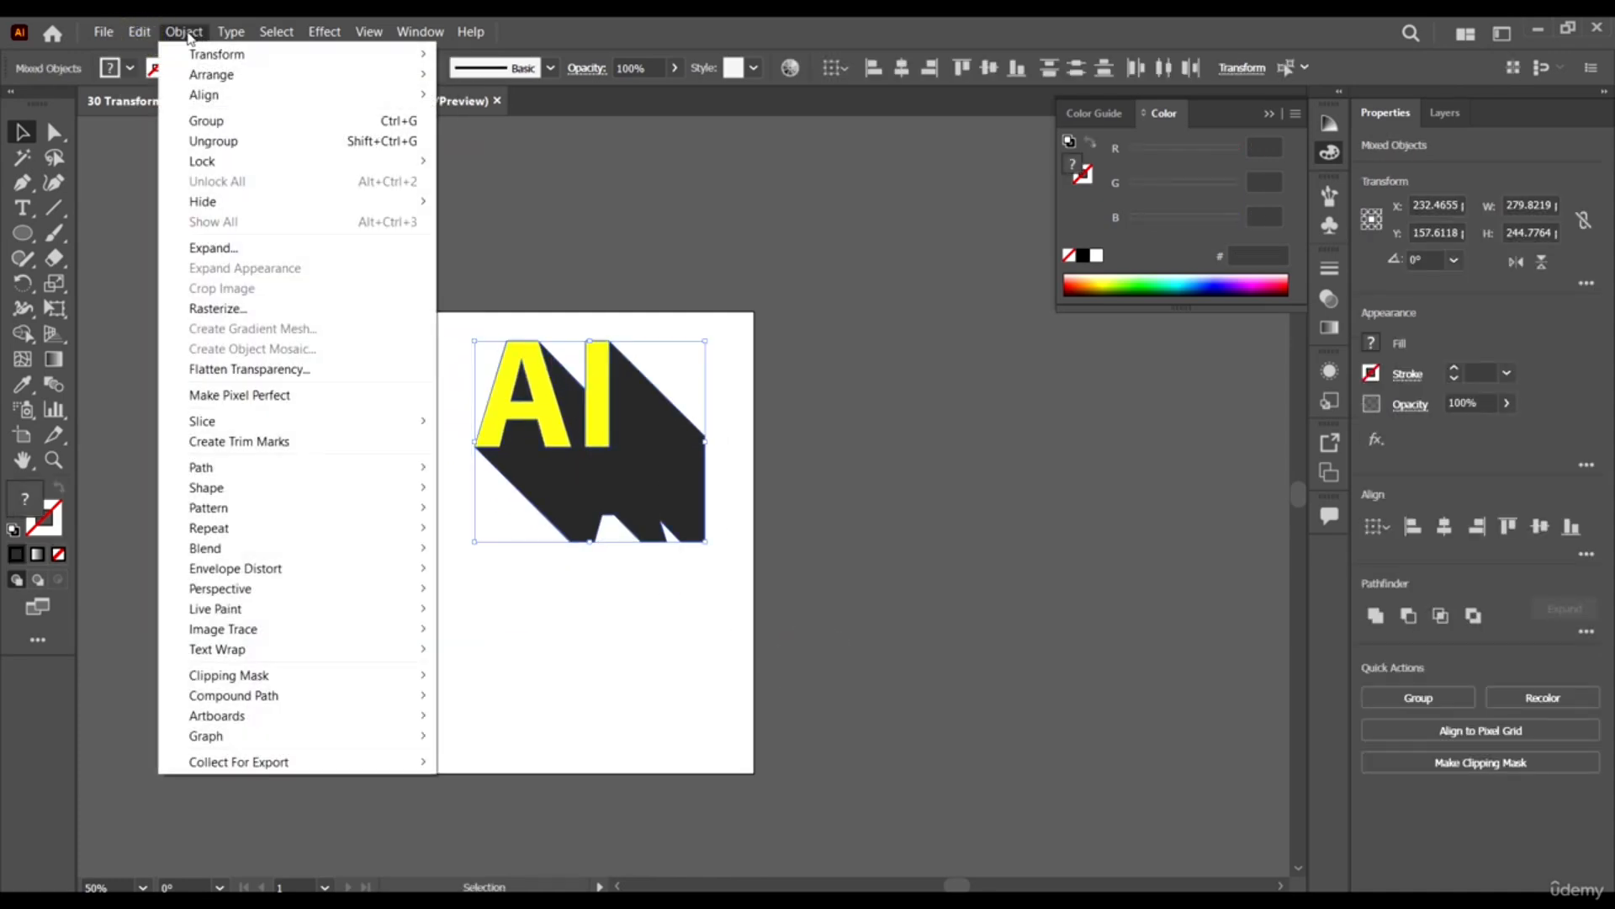
mouse_move(216, 63)
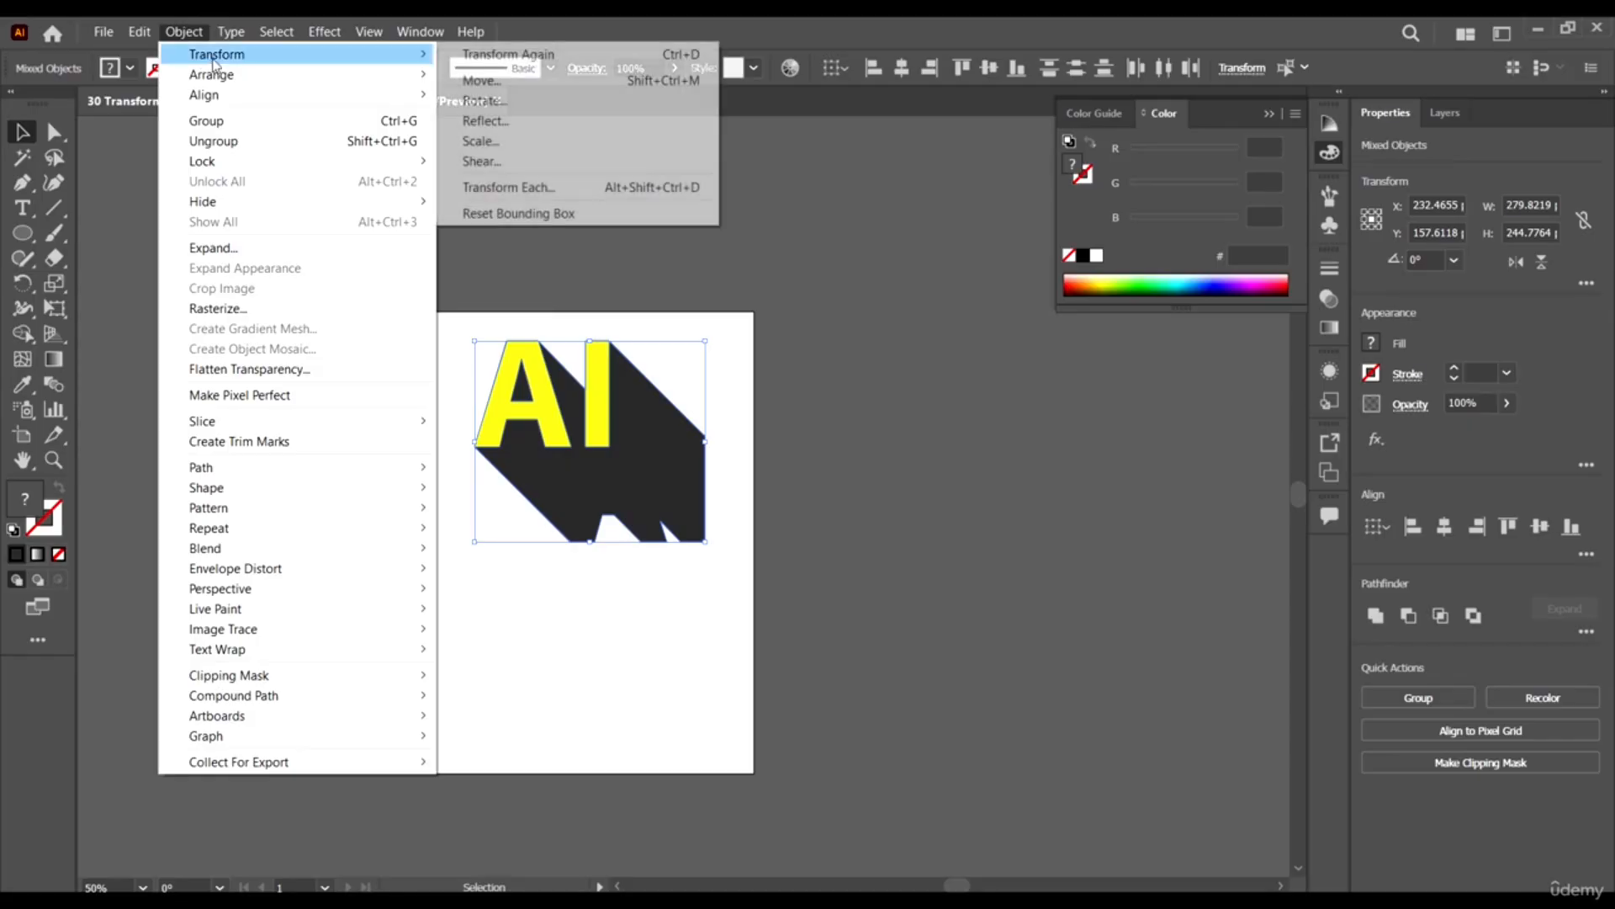
left_click(902, 536)
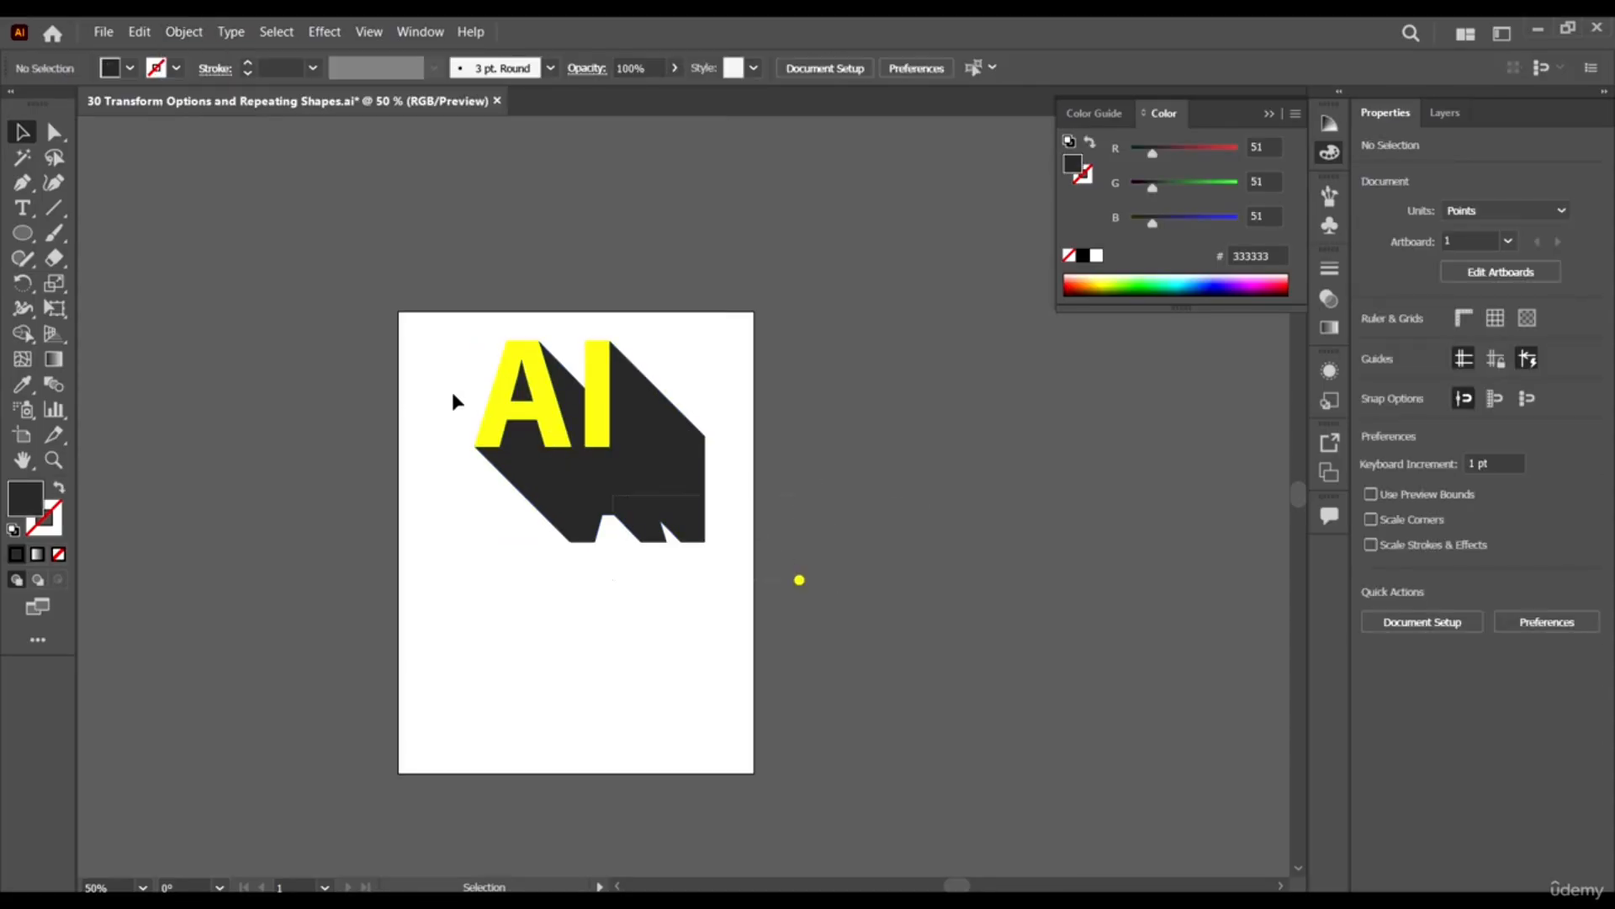
Move the complete AI lettering with its extrusion off the artboard to the empty area on its right.
left_click_drag(625, 461, 1092, 526)
scroll(867, 606, "down", 3)
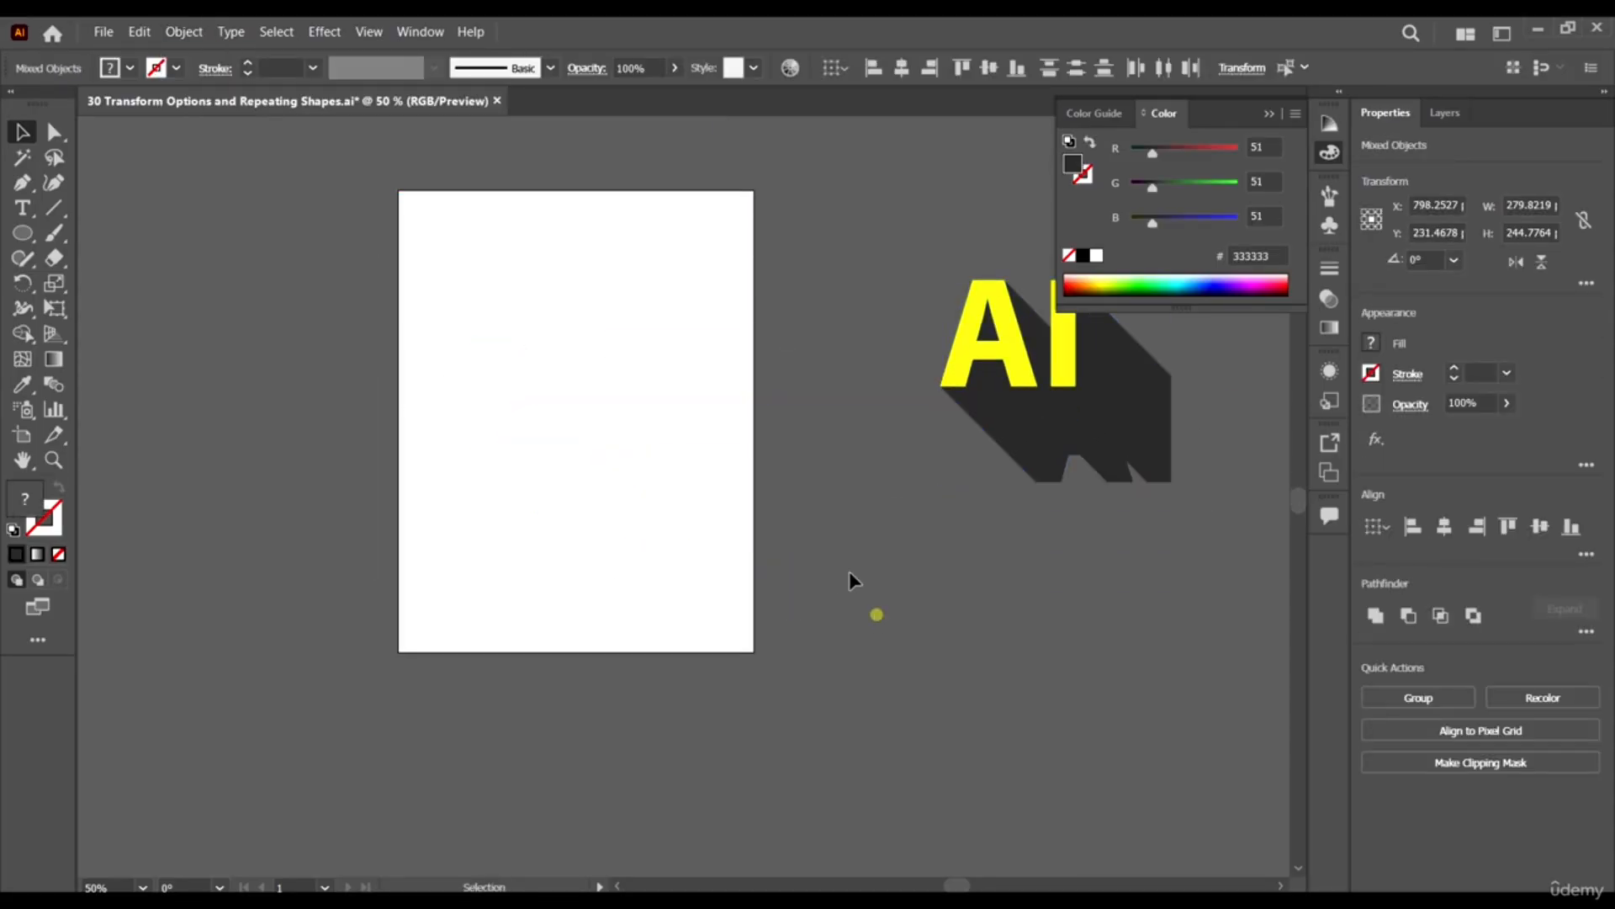
Draw a dark gray five-pointed star over the artboard and enlarge it to about 960 pt wide.
left_click(877, 614)
scroll(850, 572, "right", 4)
scroll(259, 363, "up", 3)
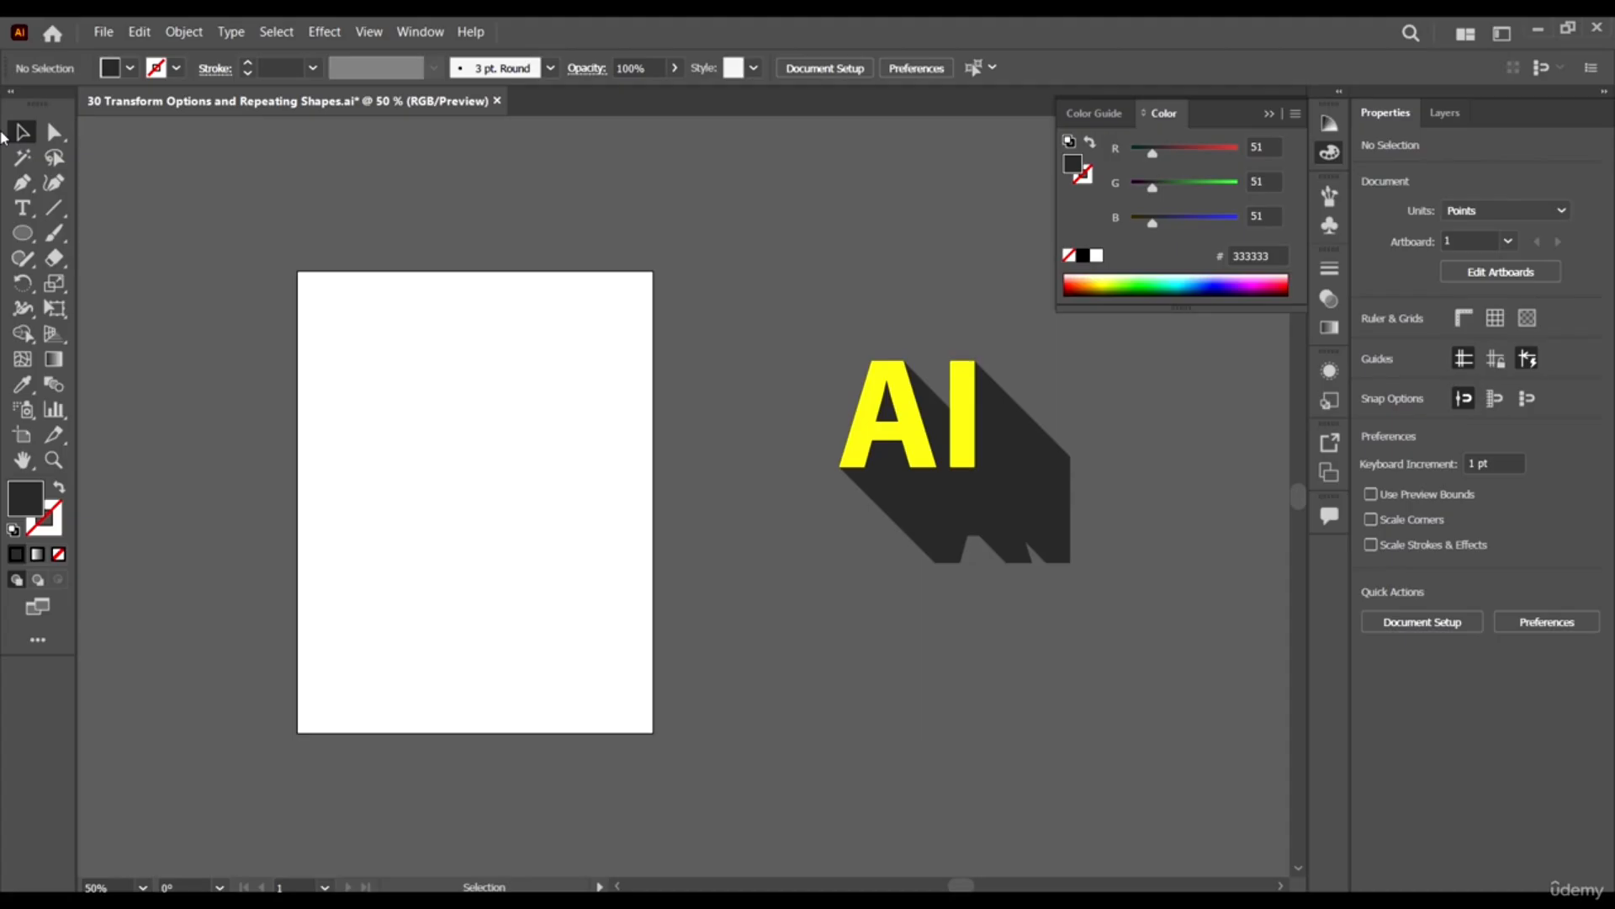
left_click(23, 233)
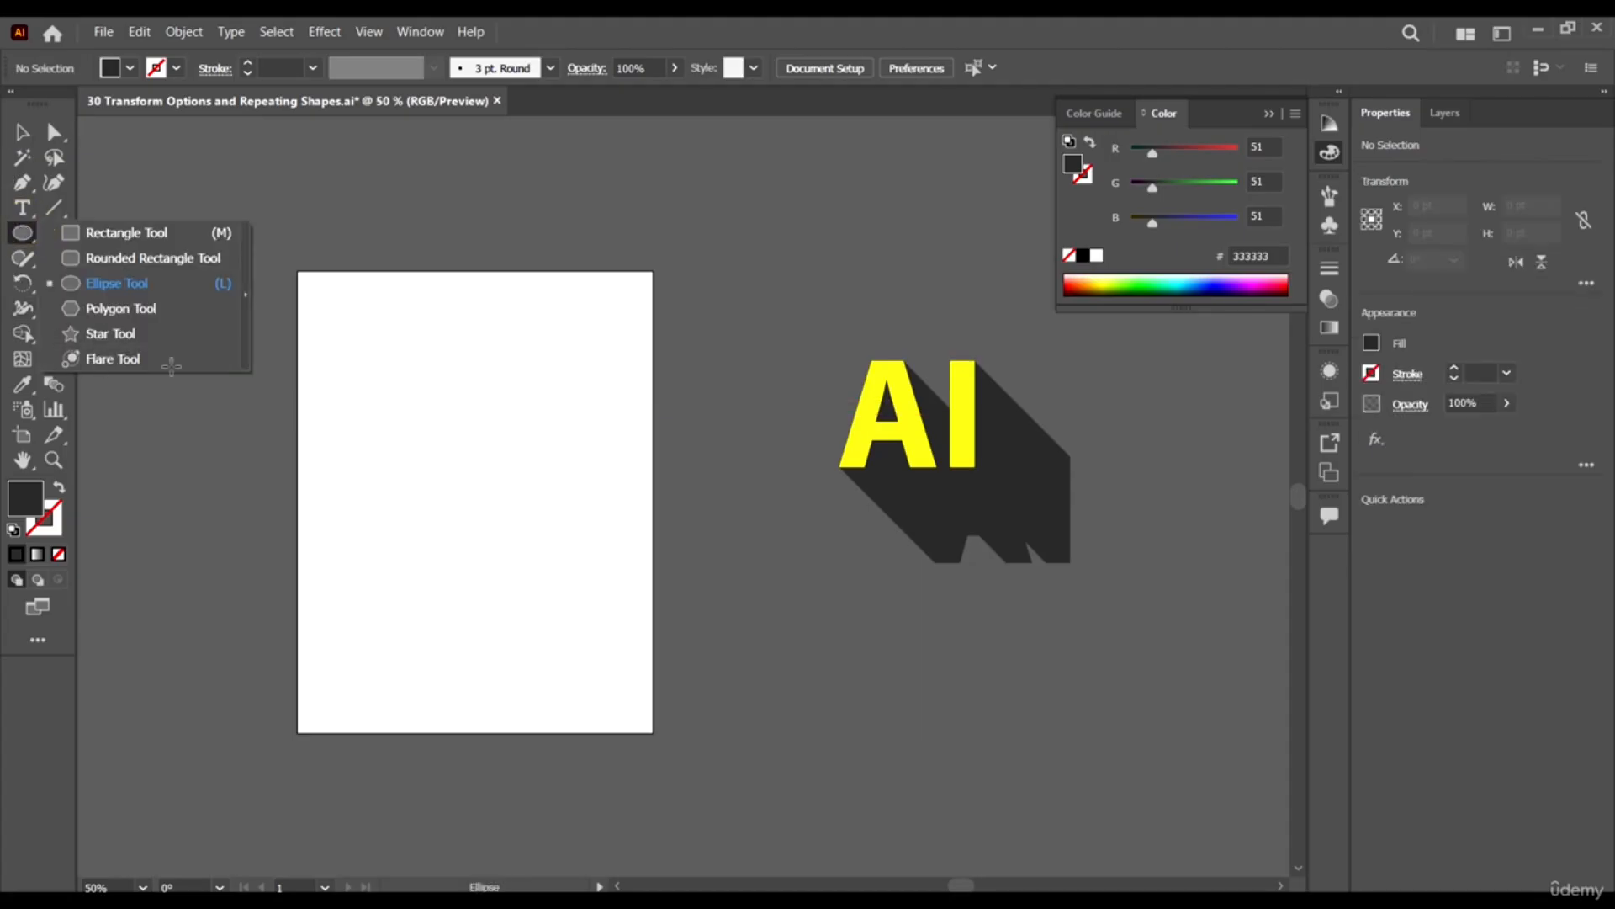
left_click(118, 334)
left_click_drag(371, 367, 619, 593)
key("v")
left_click_drag(454, 386, 518, 446)
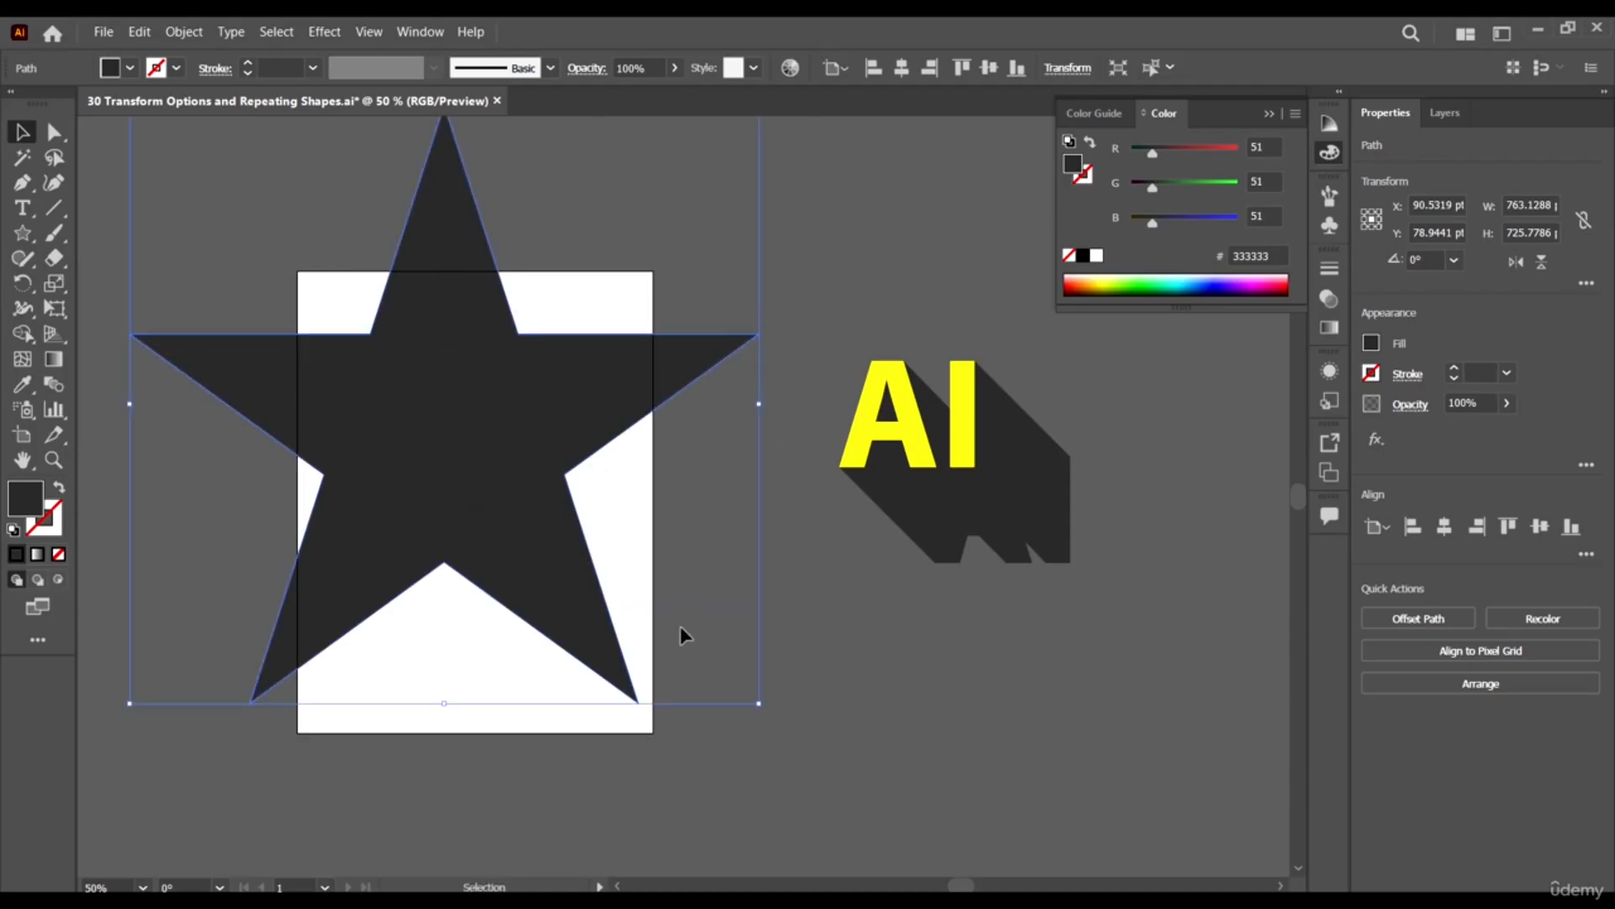
scroll(679, 626, "down", 2)
left_click_drag(670, 636, 710, 674)
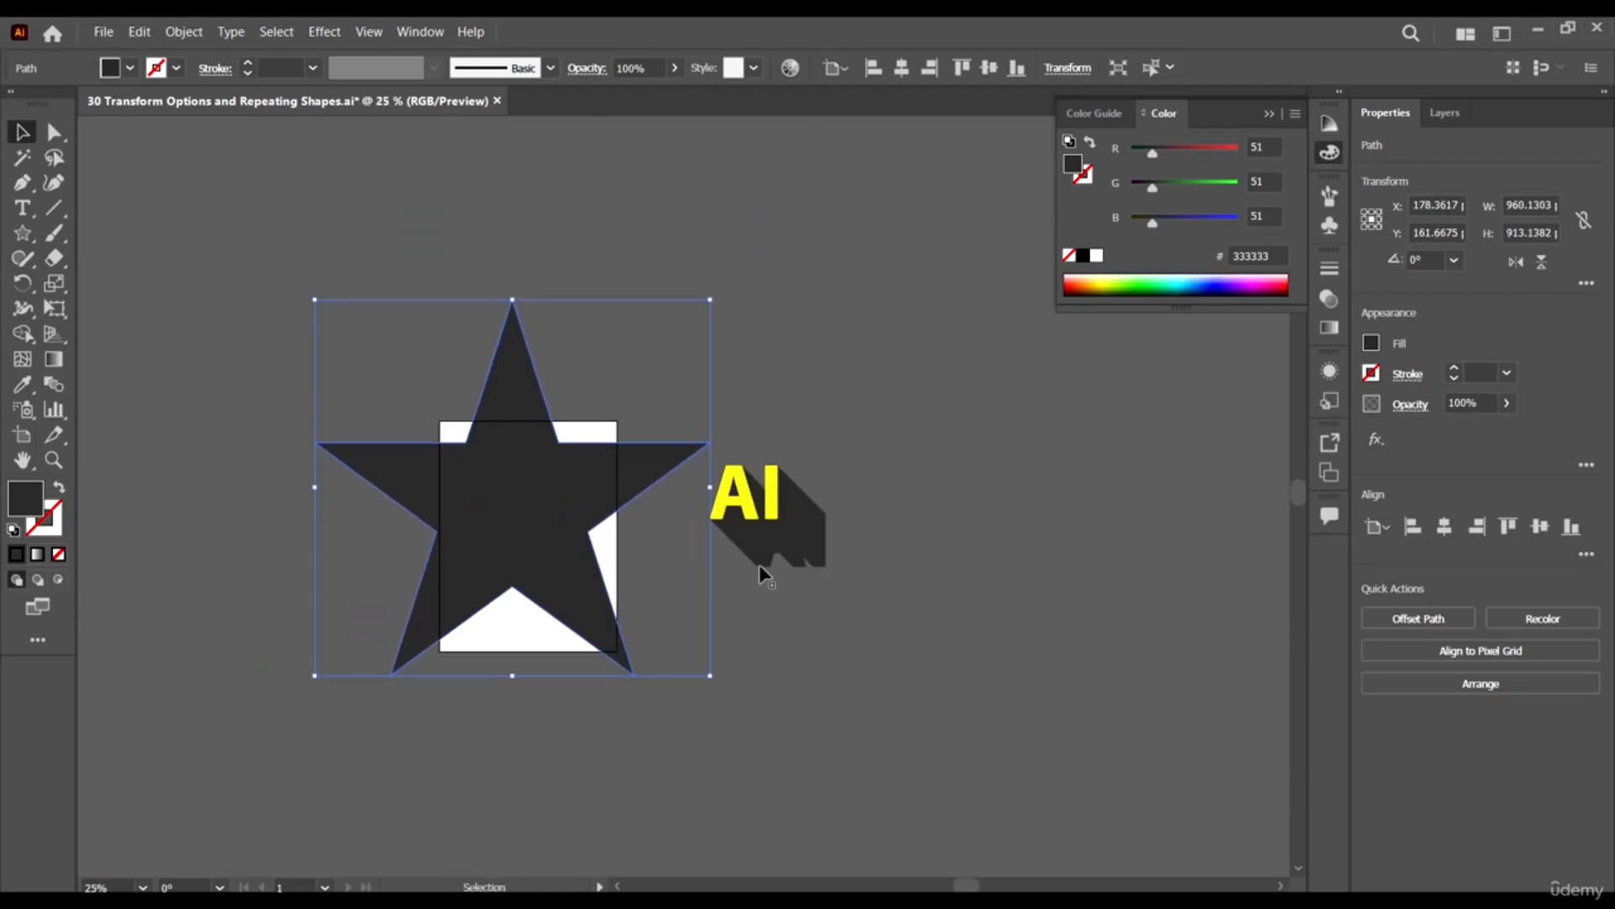
Move the AI lettering farther away from the star and enlarge the star to about 1070 pt wide.
left_click_drag(768, 475, 980, 513)
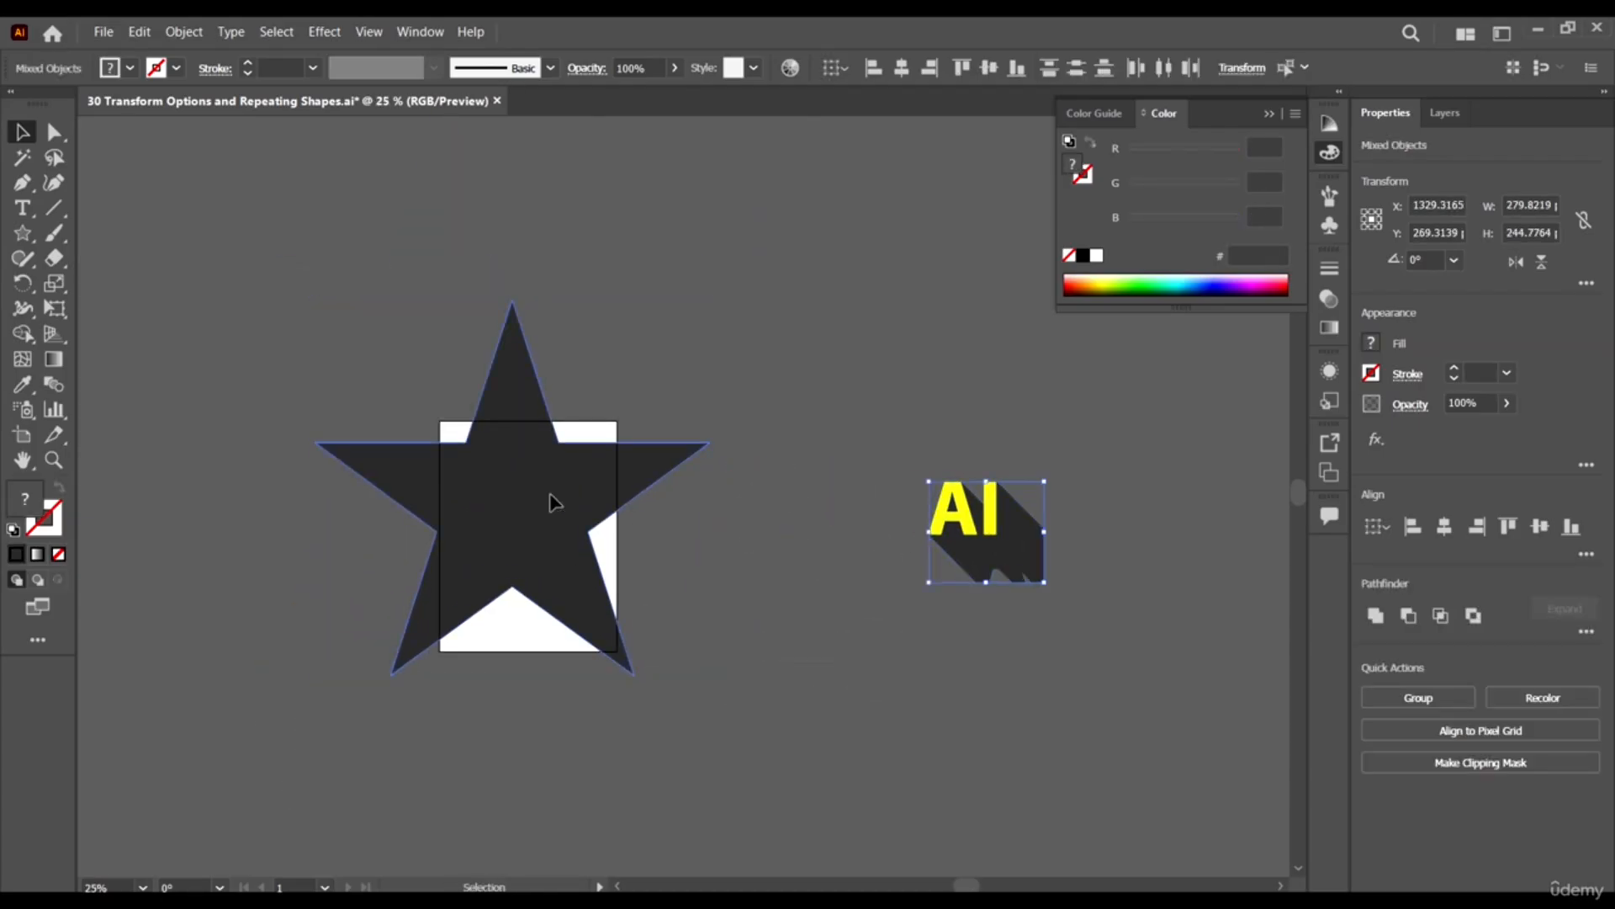
mouse_move(552, 502)
left_mouse_down()
mouse_move(562, 523)
mouse_move(553, 503)
left_mouse_up()
left_click_drag(720, 697, 743, 718)
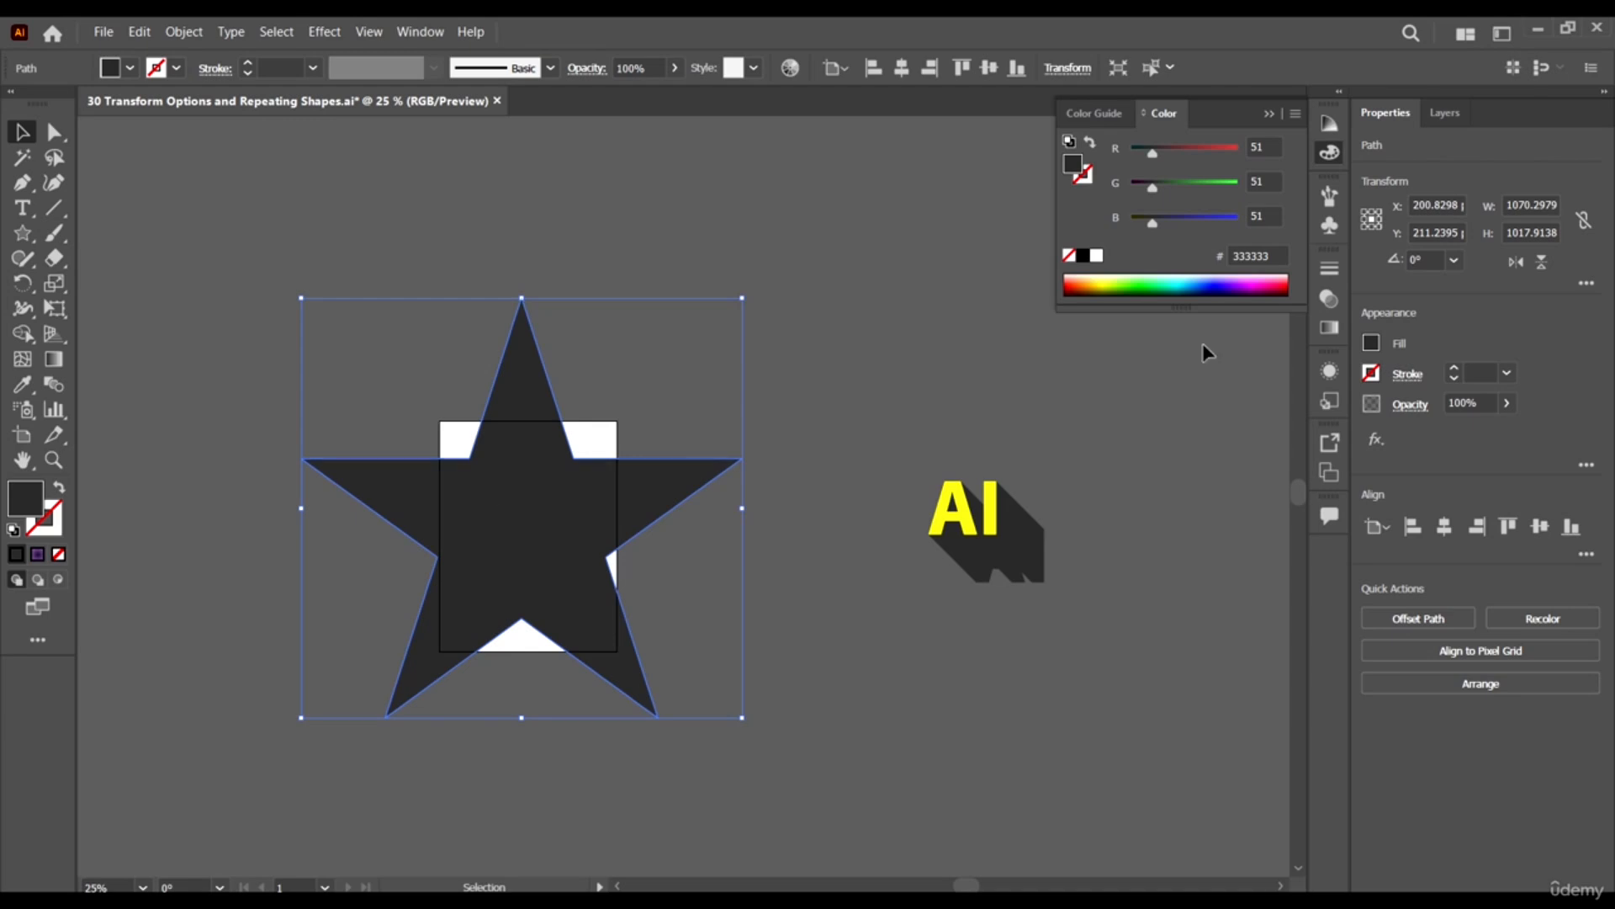
Fill the star with the radial dark-to-light purple gradient, set its dark center stop to 1B0037, and deselect the star.
left_click(1329, 326)
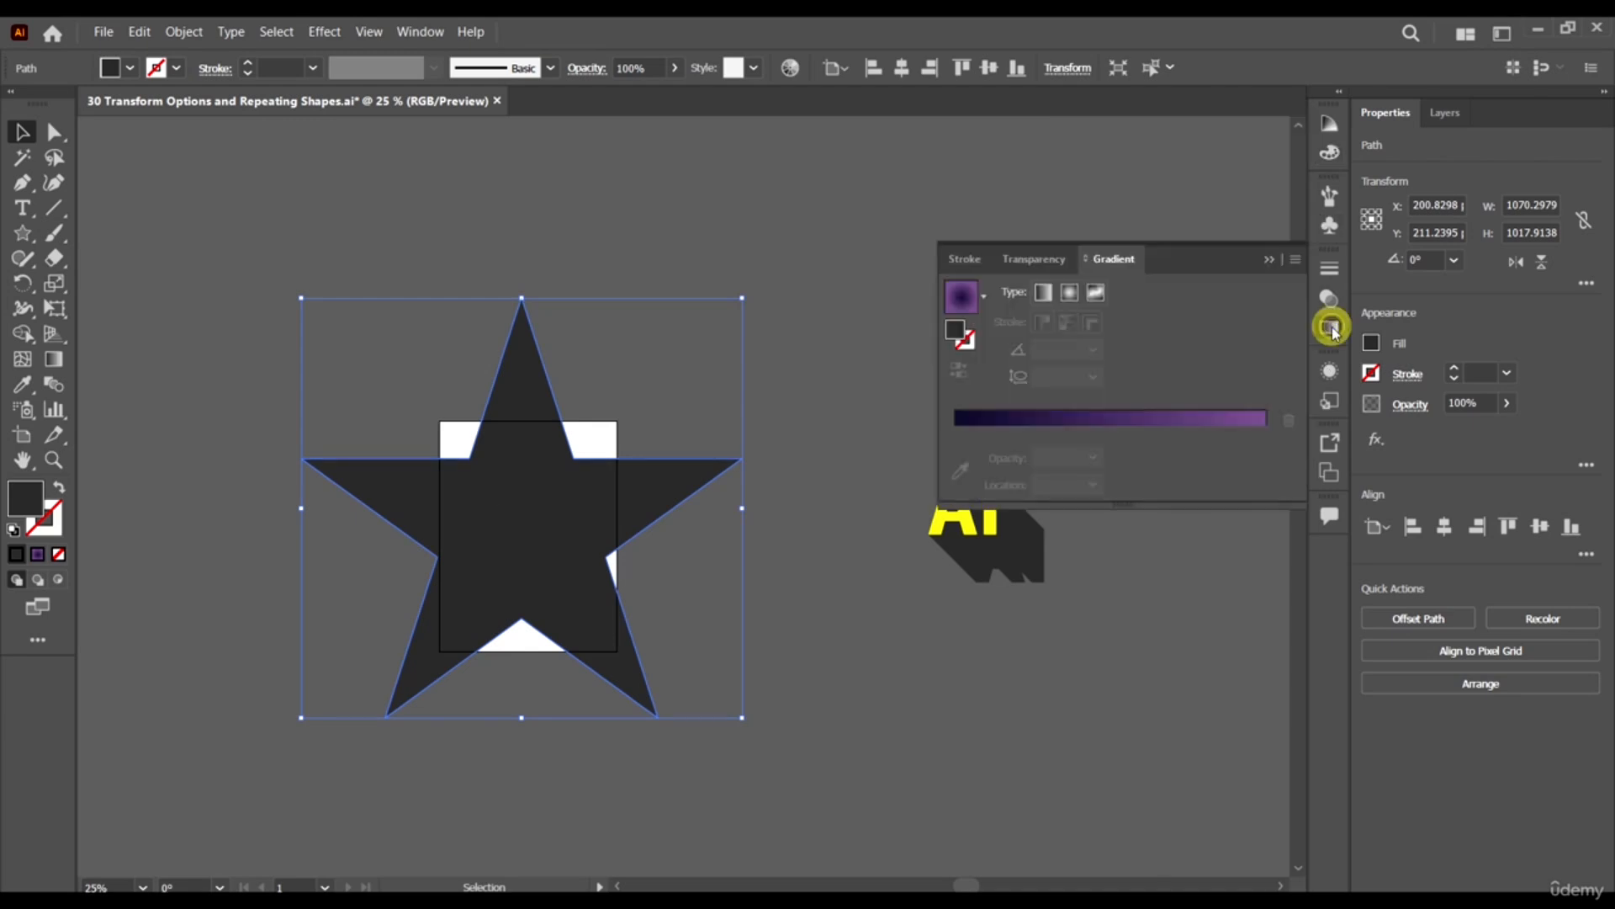
left_click(1118, 410)
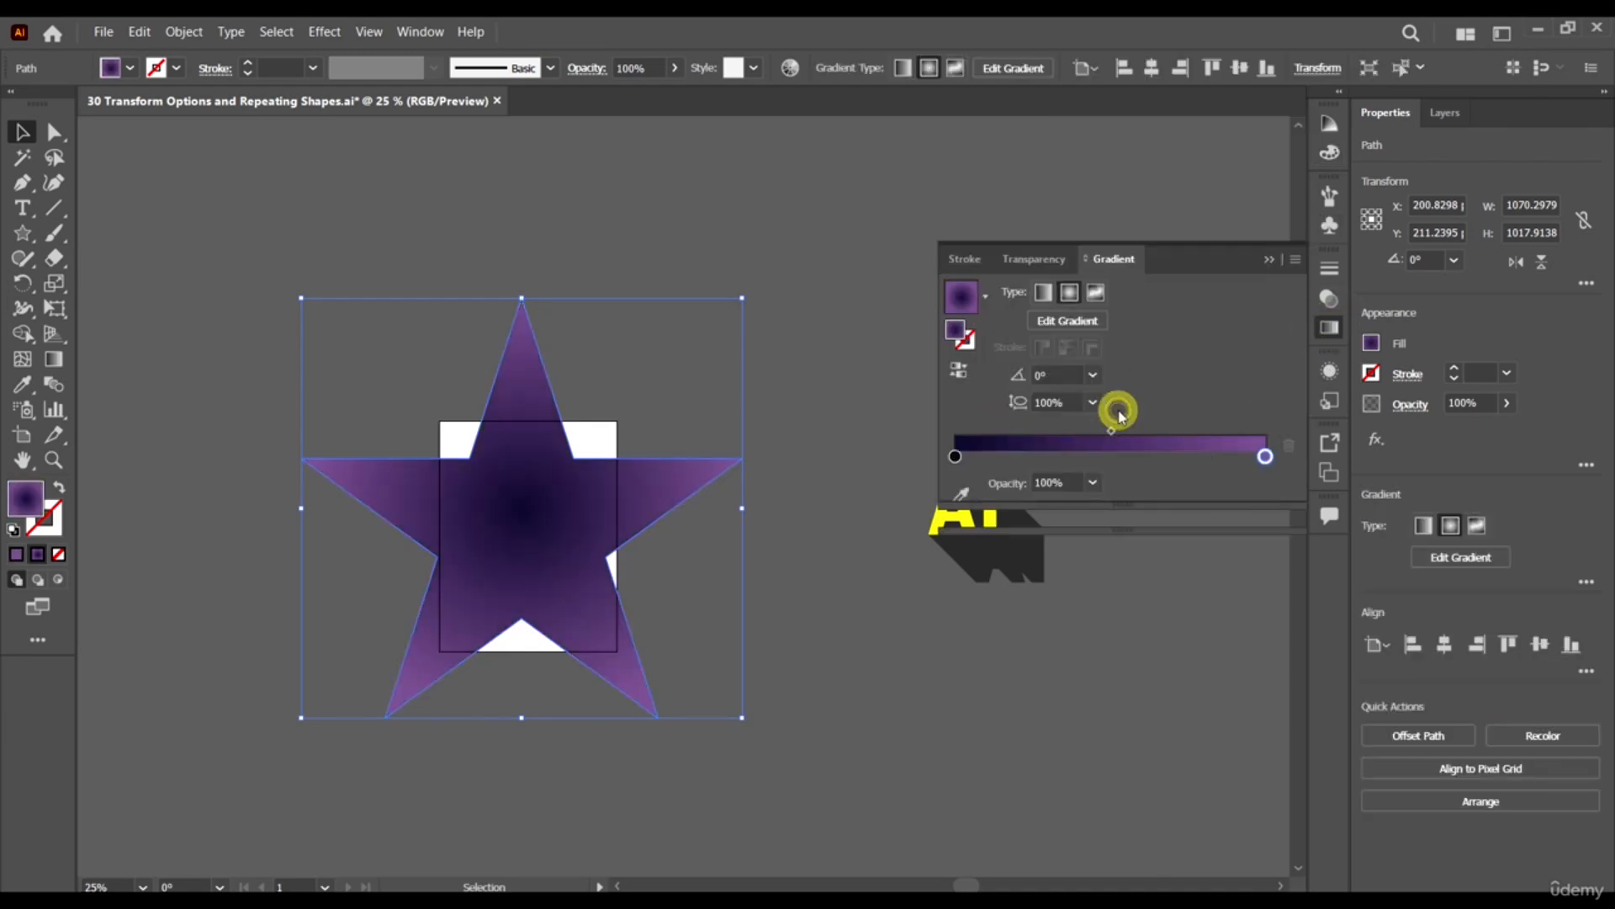
double_click(955, 456)
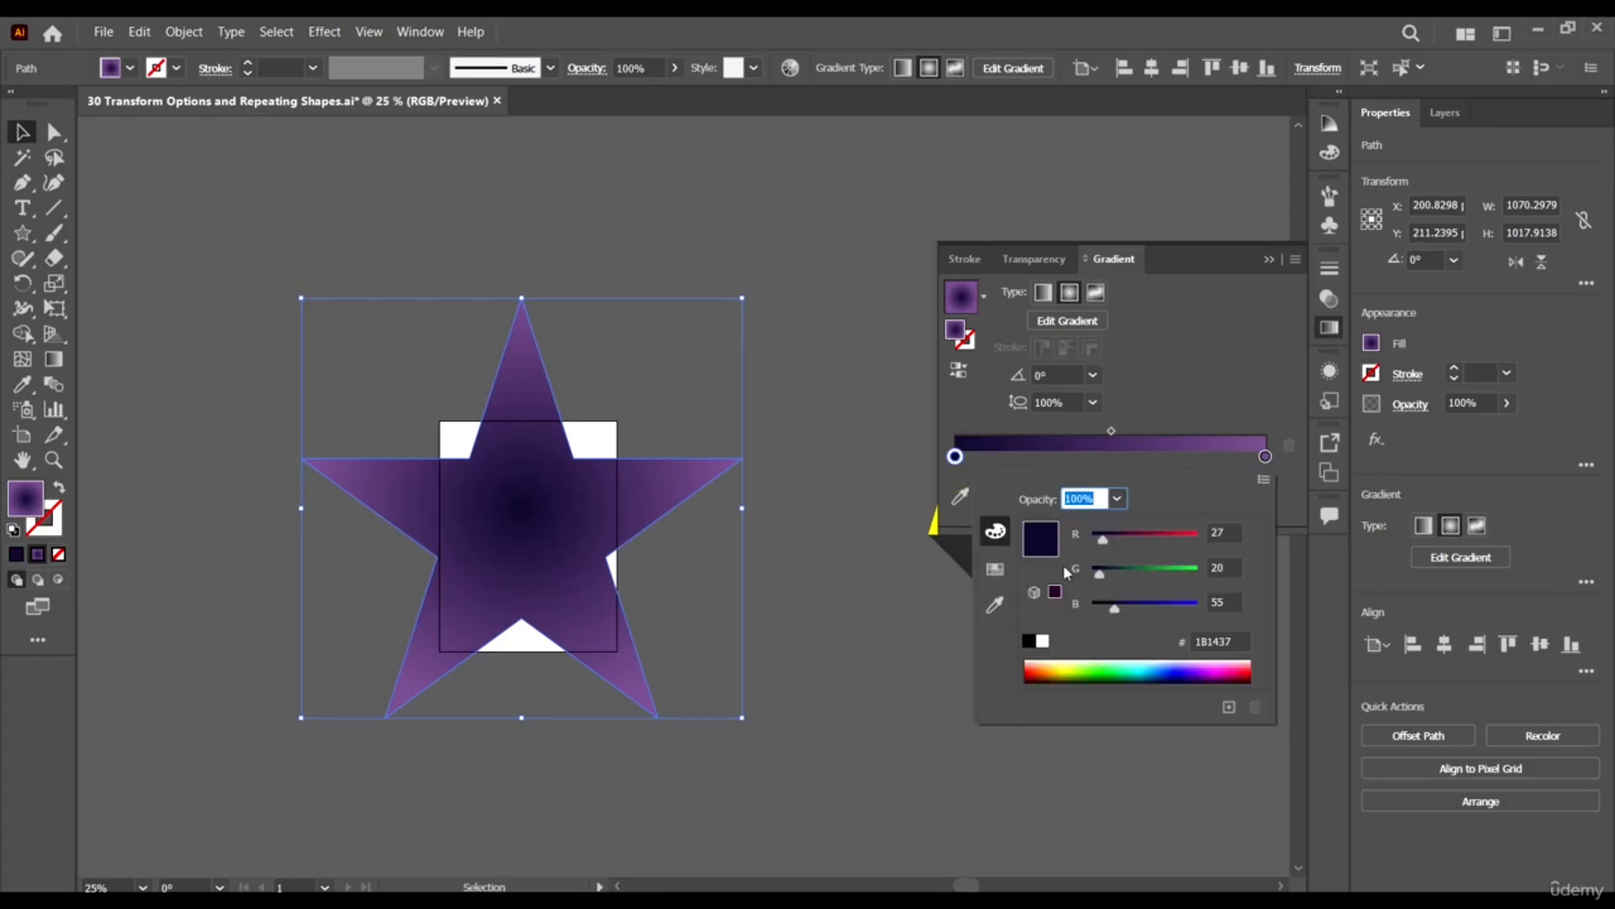
left_click_drag(1090, 576, 974, 471)
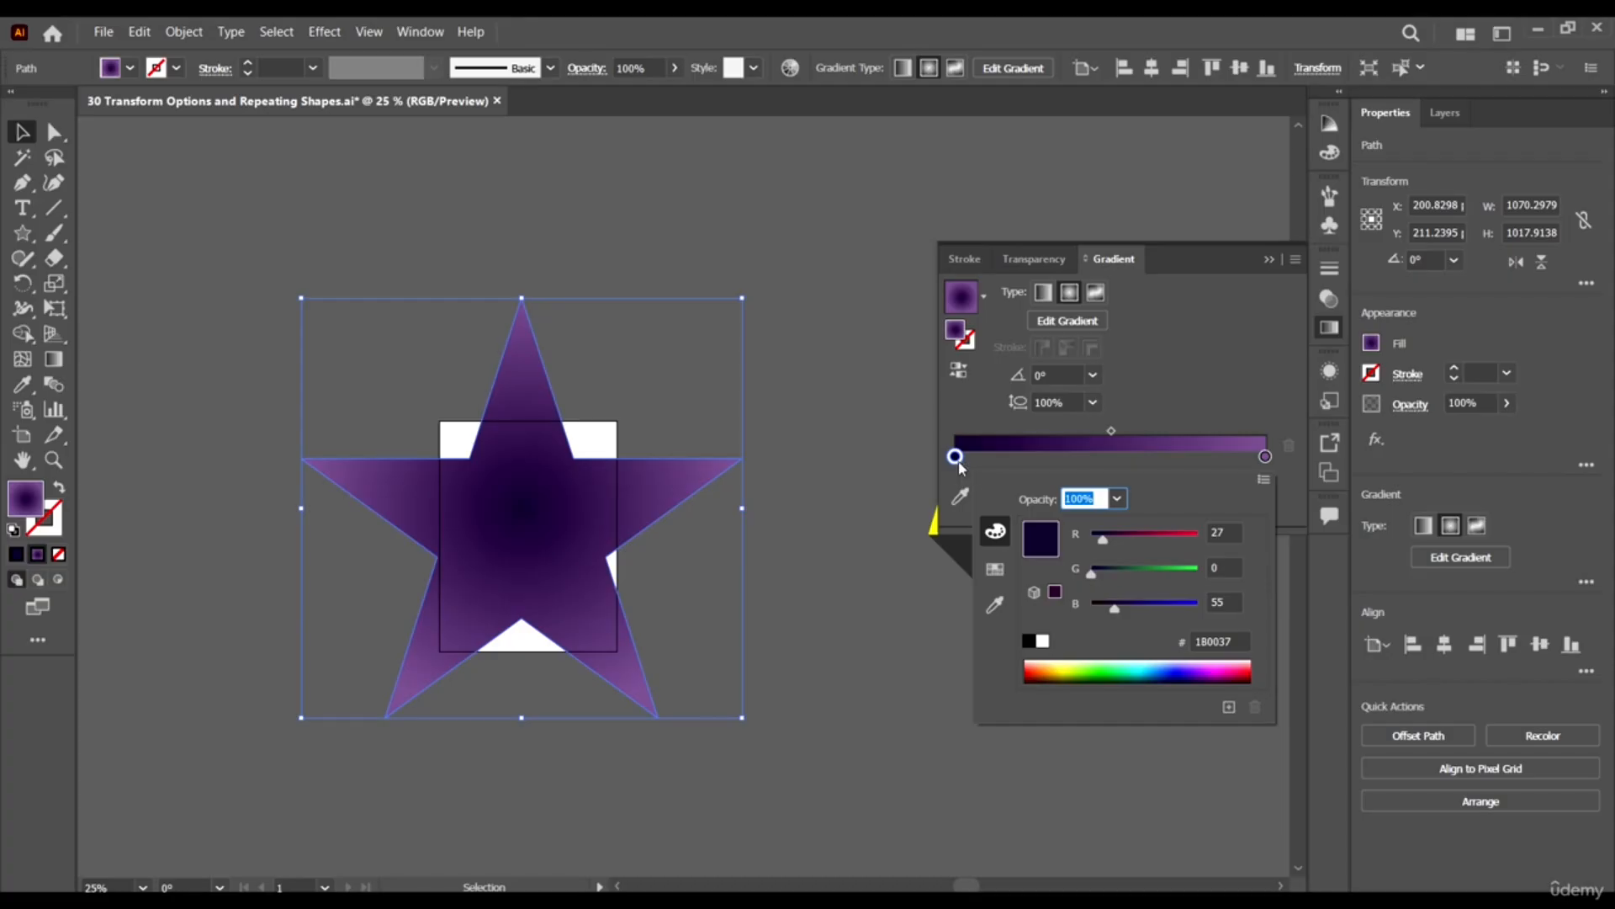
left_click(956, 458)
double_click(1266, 457)
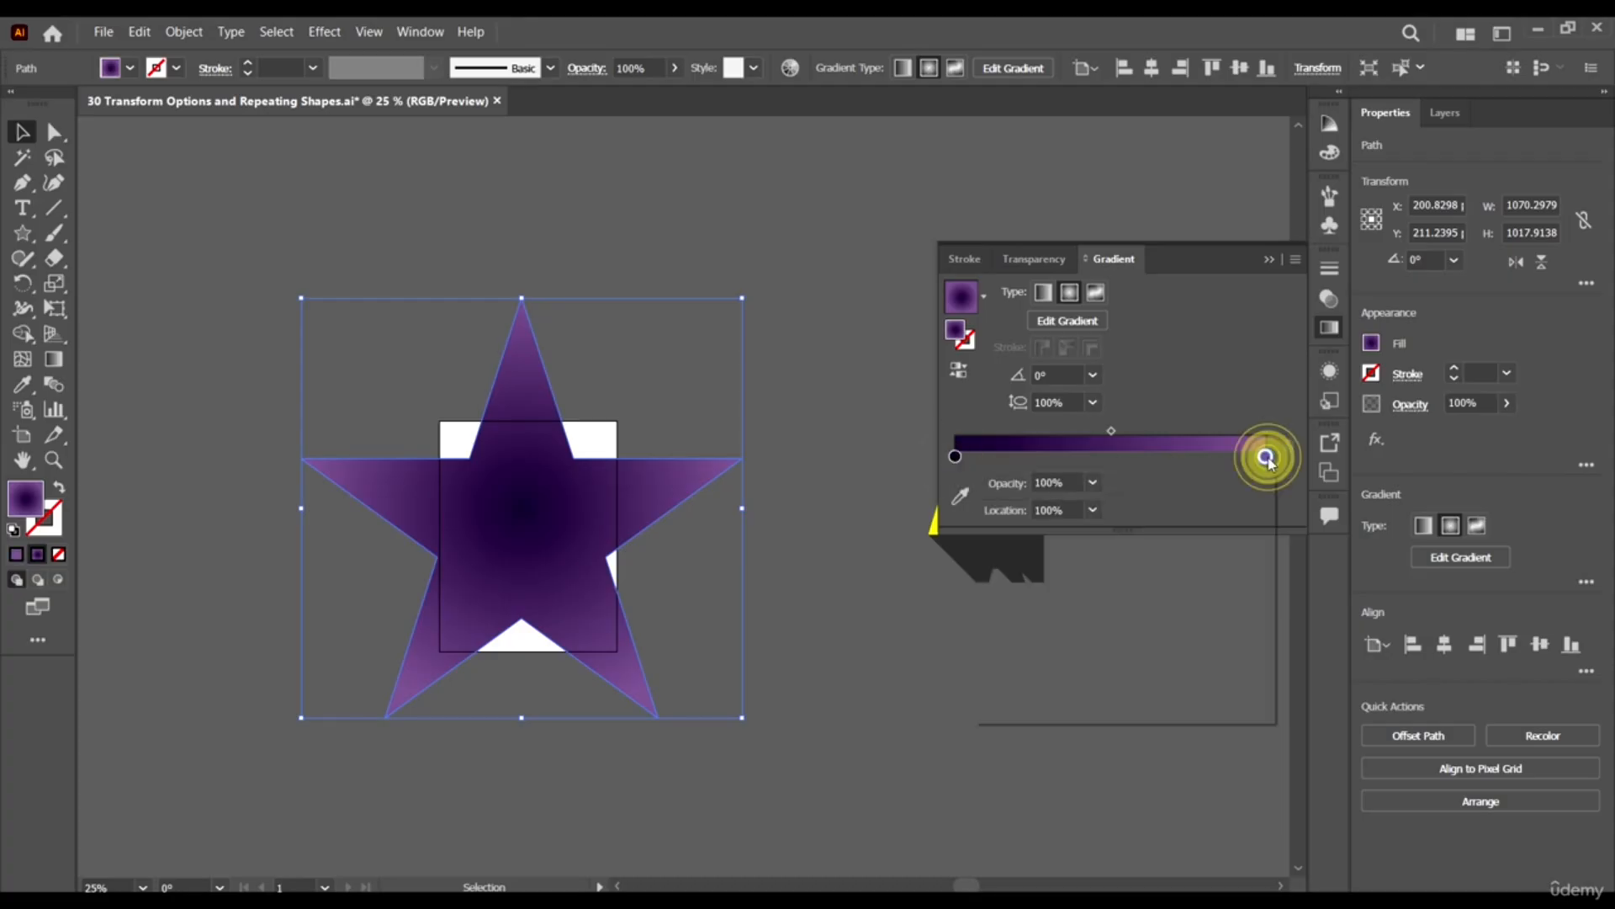
left_click(1209, 371)
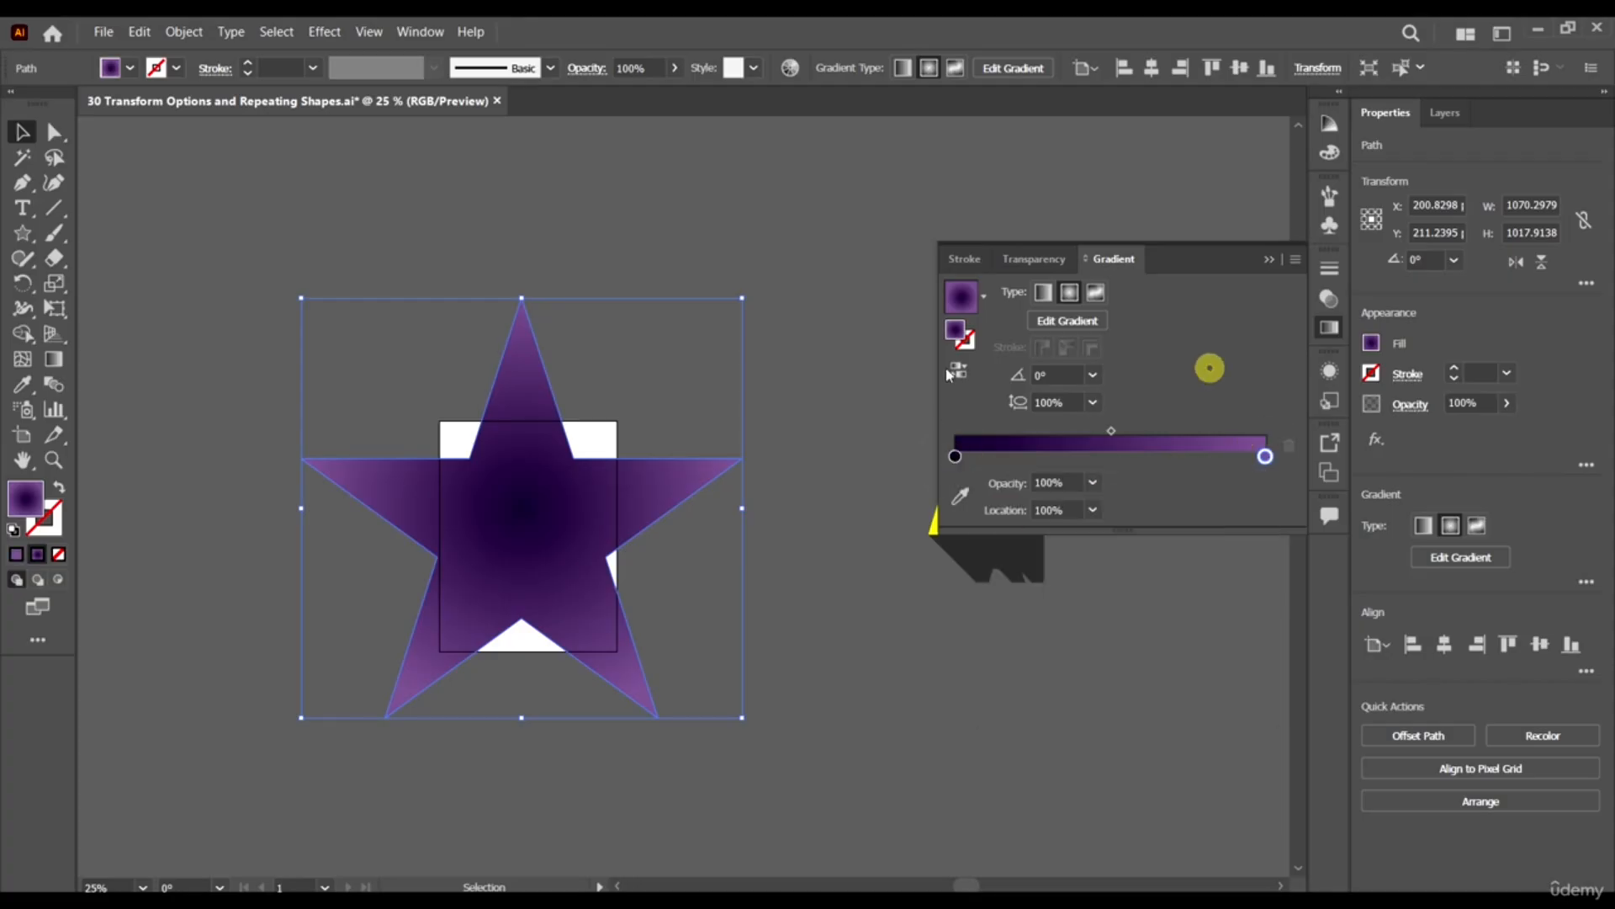
left_click_drag(556, 409, 616, 412)
left_click(620, 350)
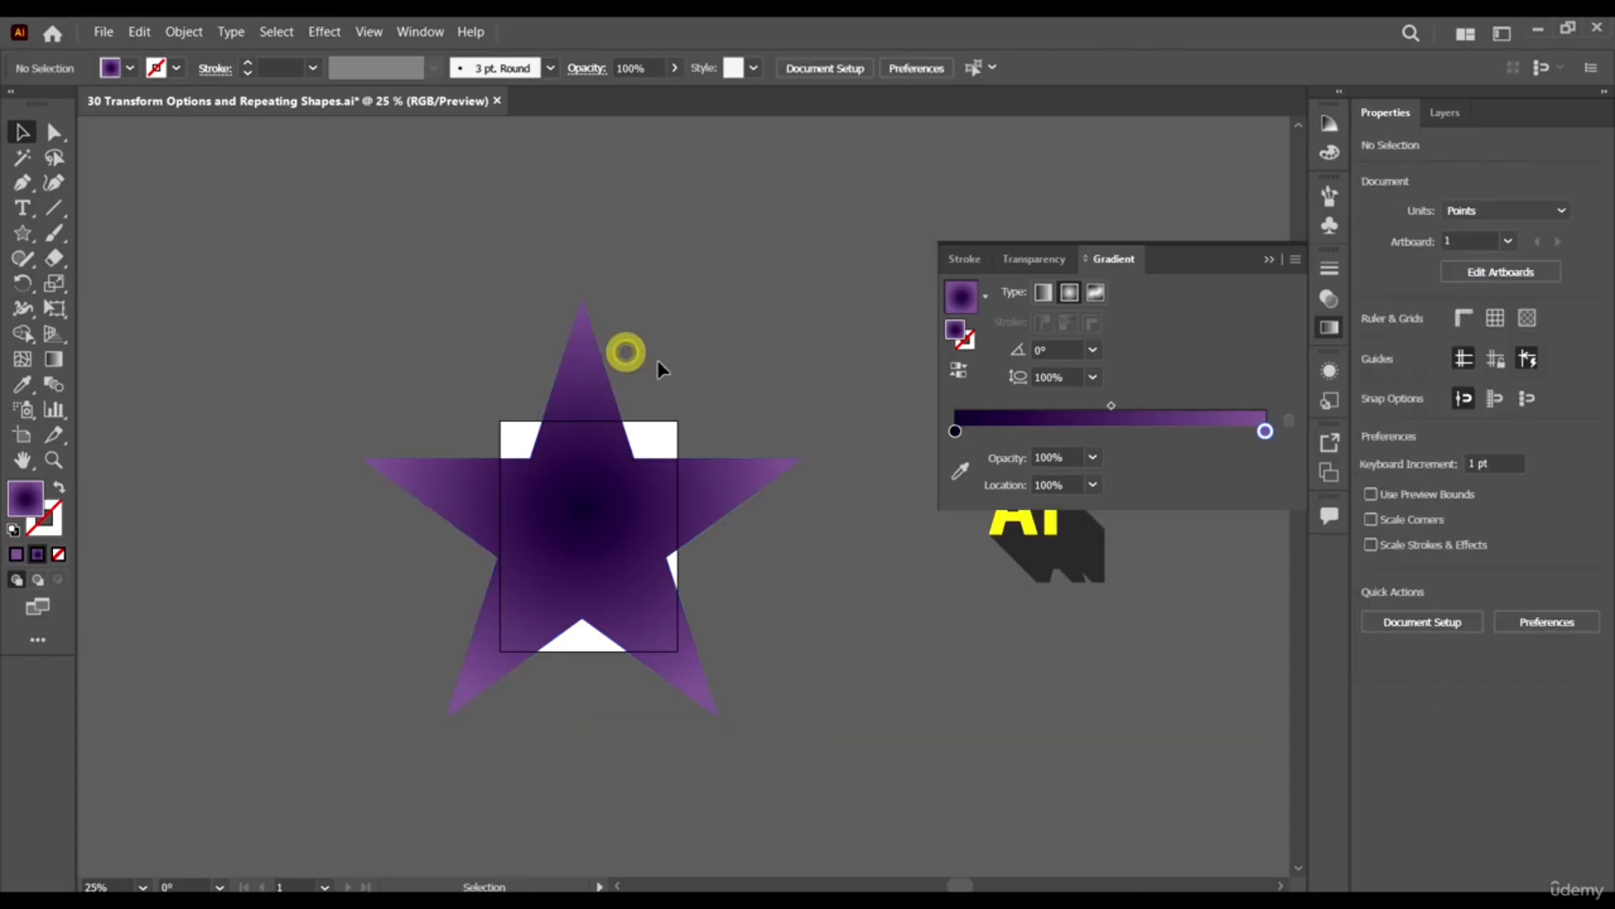
scroll(663, 391, "right", 1)
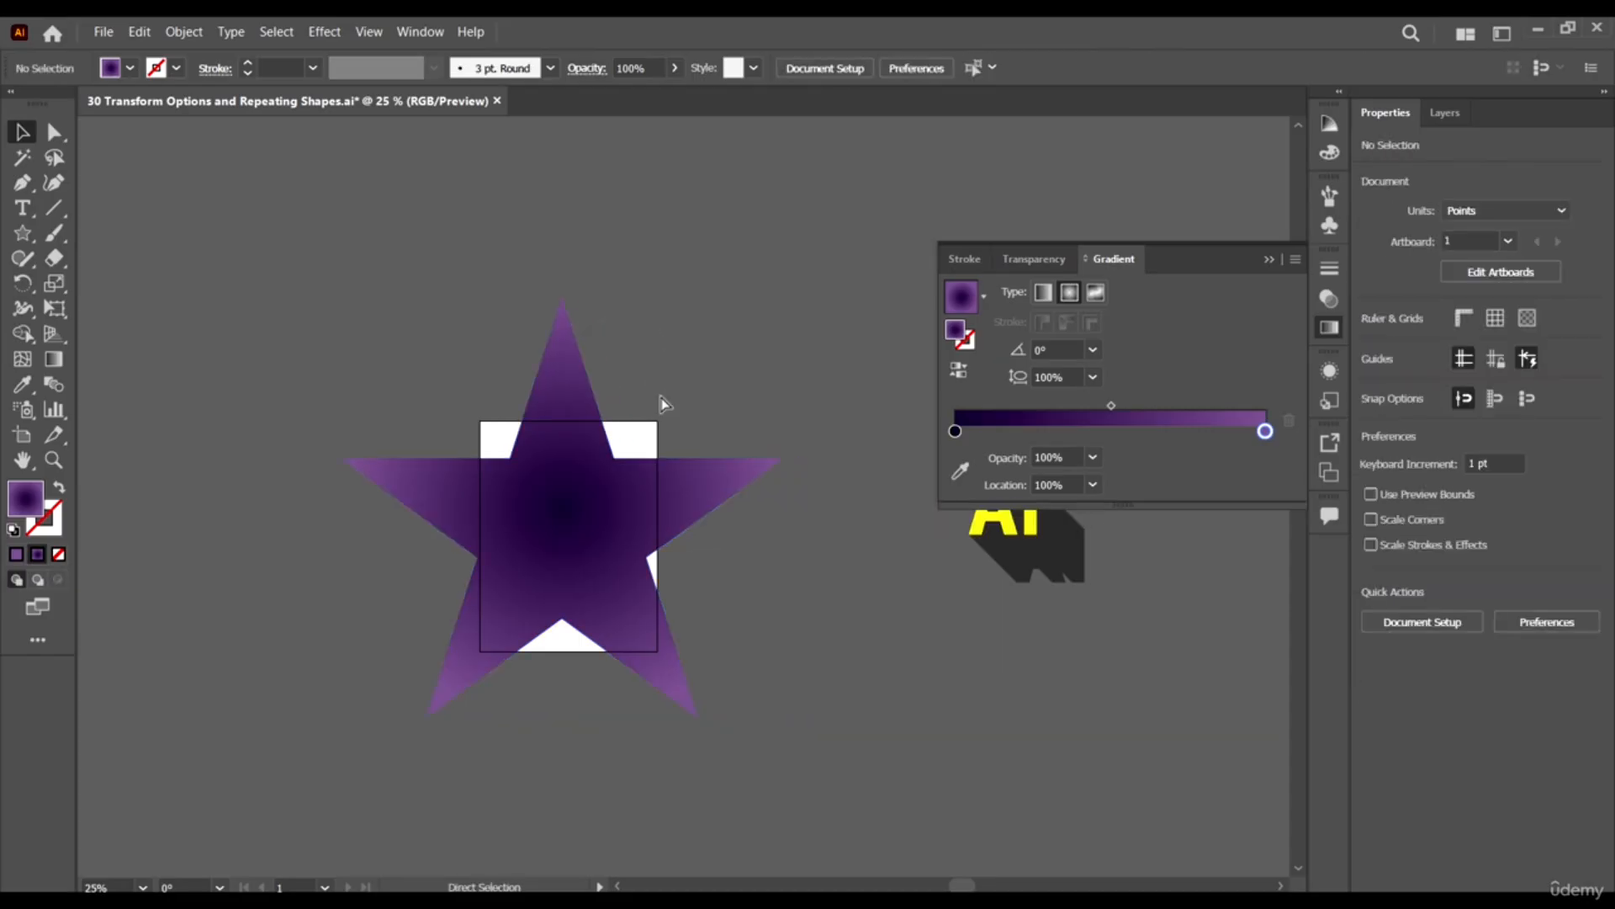
Make a copy of the star with Transform Each, scaled 90% in both directions, moved 2 pt both ways and rotated 20°.
left_click(577, 523)
scroll(580, 515, "right", 1)
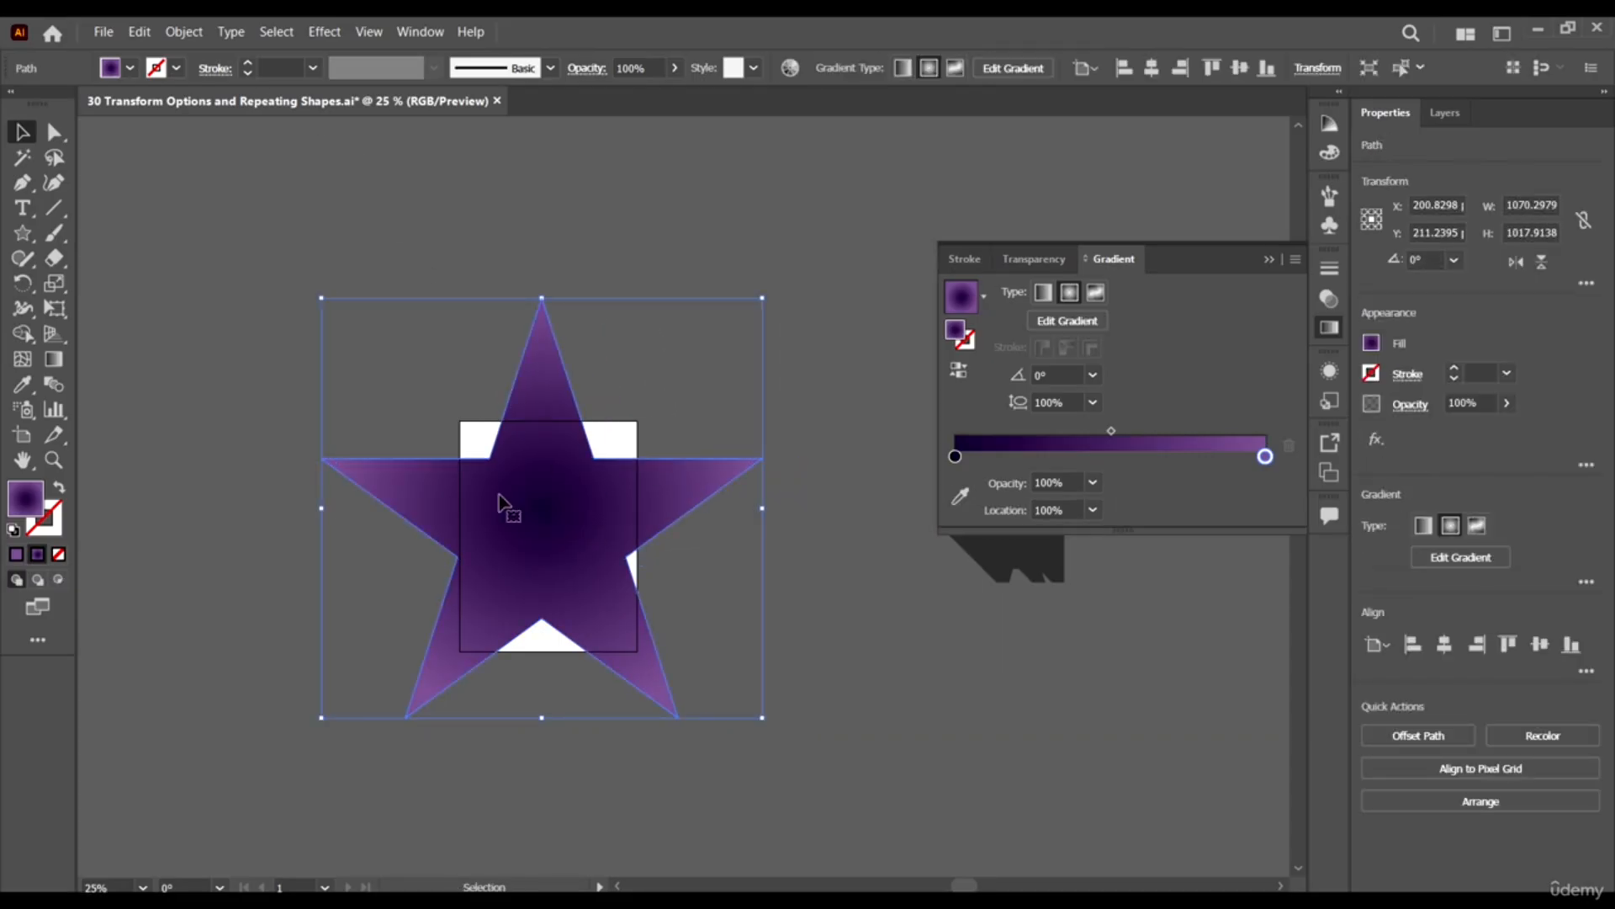
left_click(190, 34)
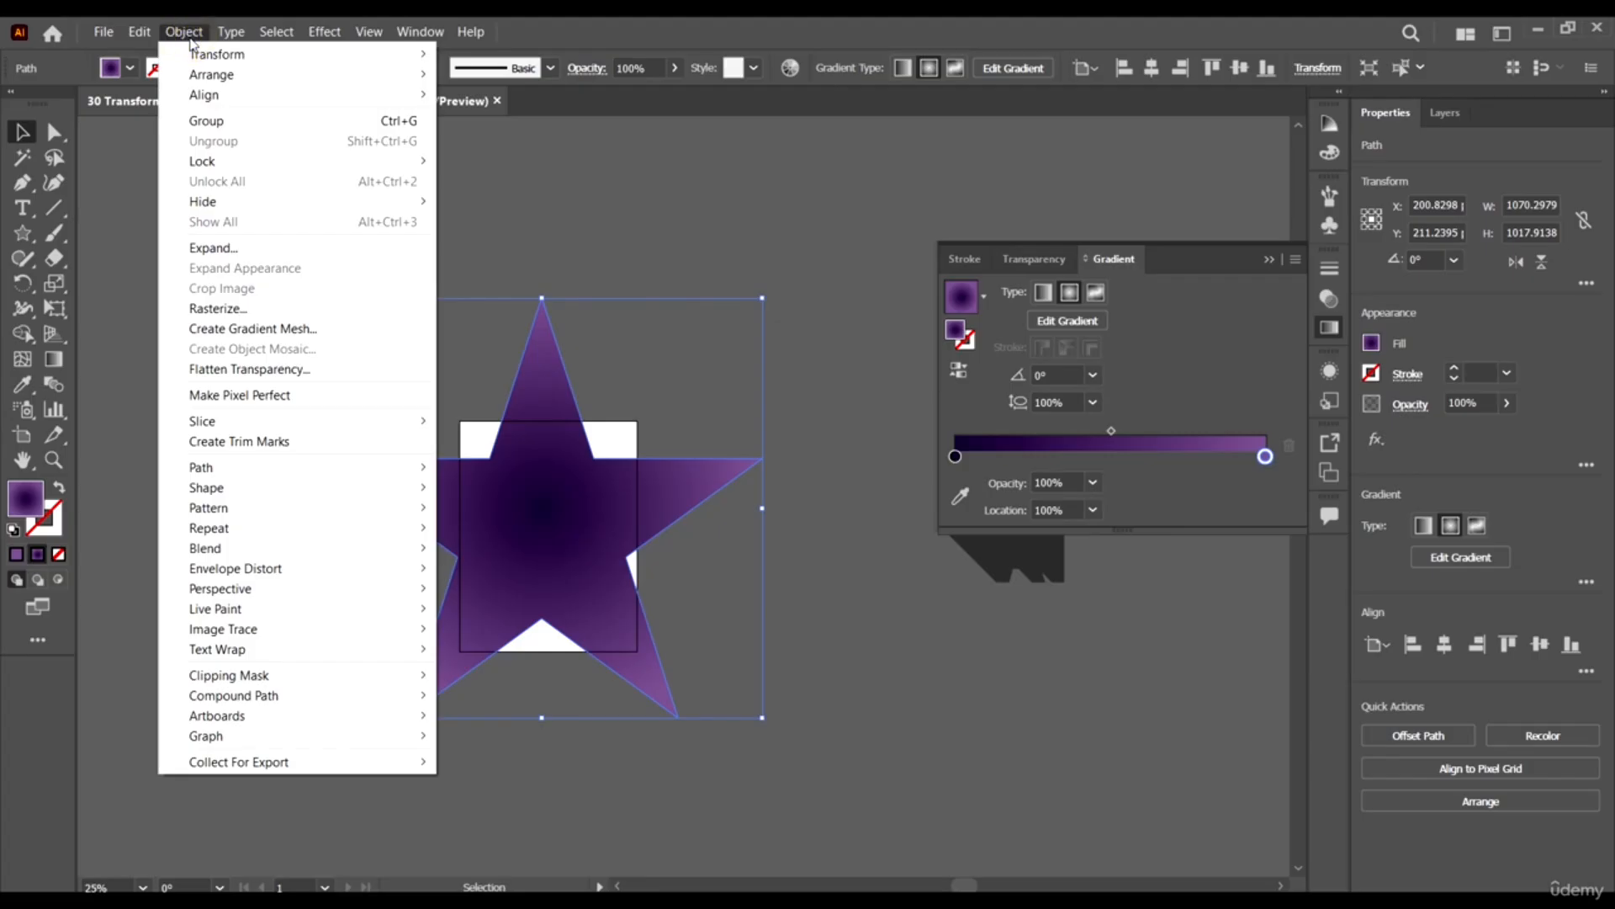
mouse_move(218, 60)
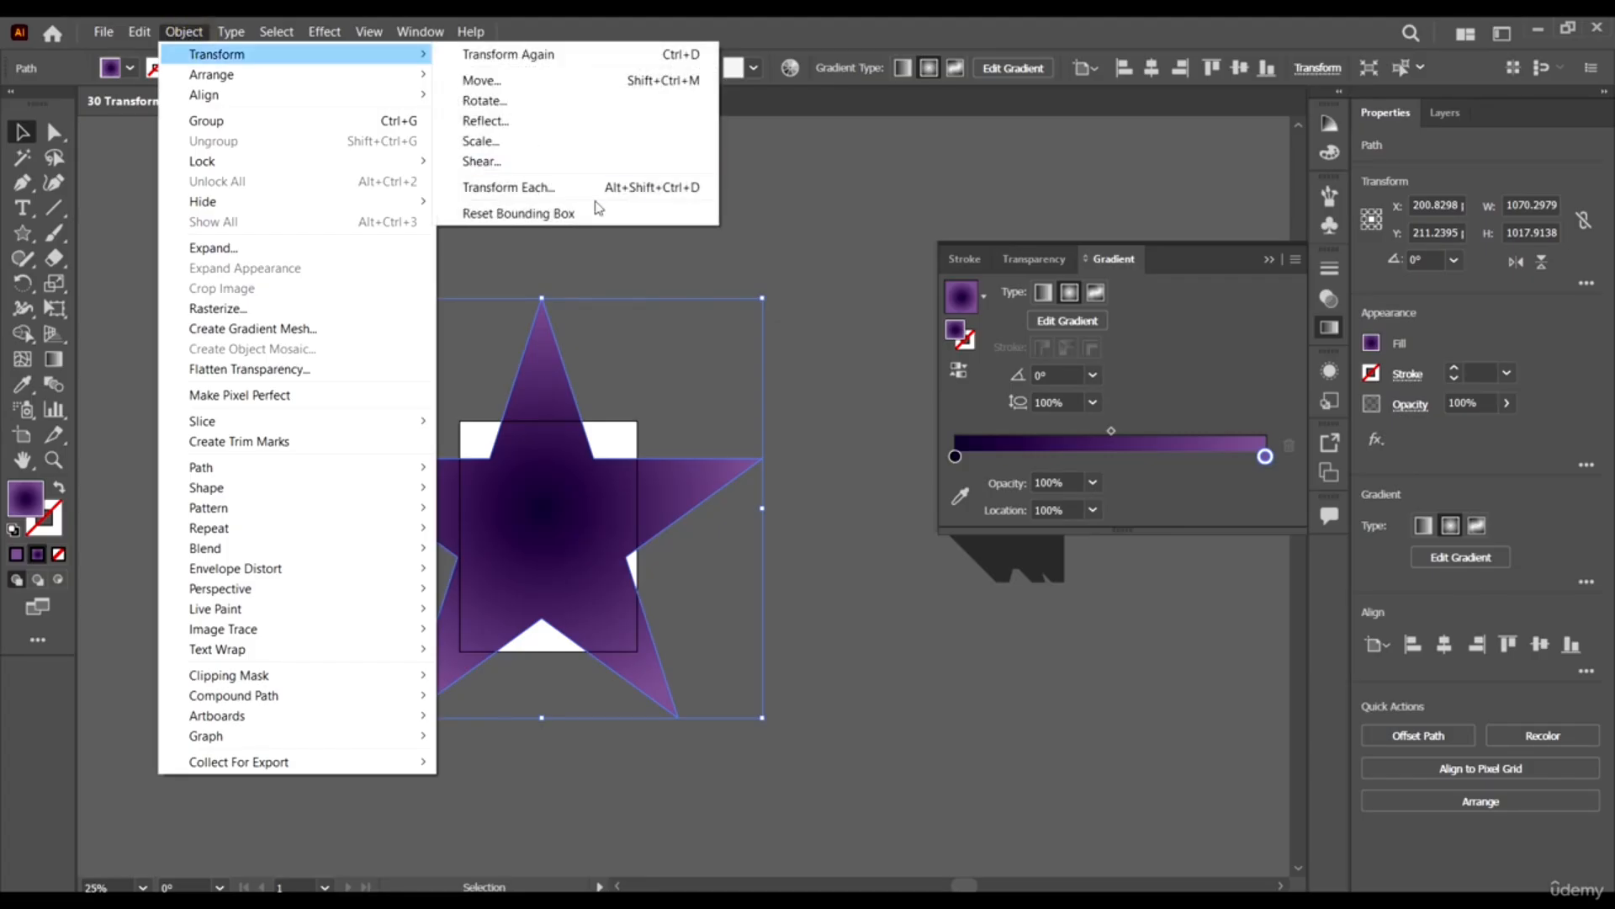
left_click(569, 187)
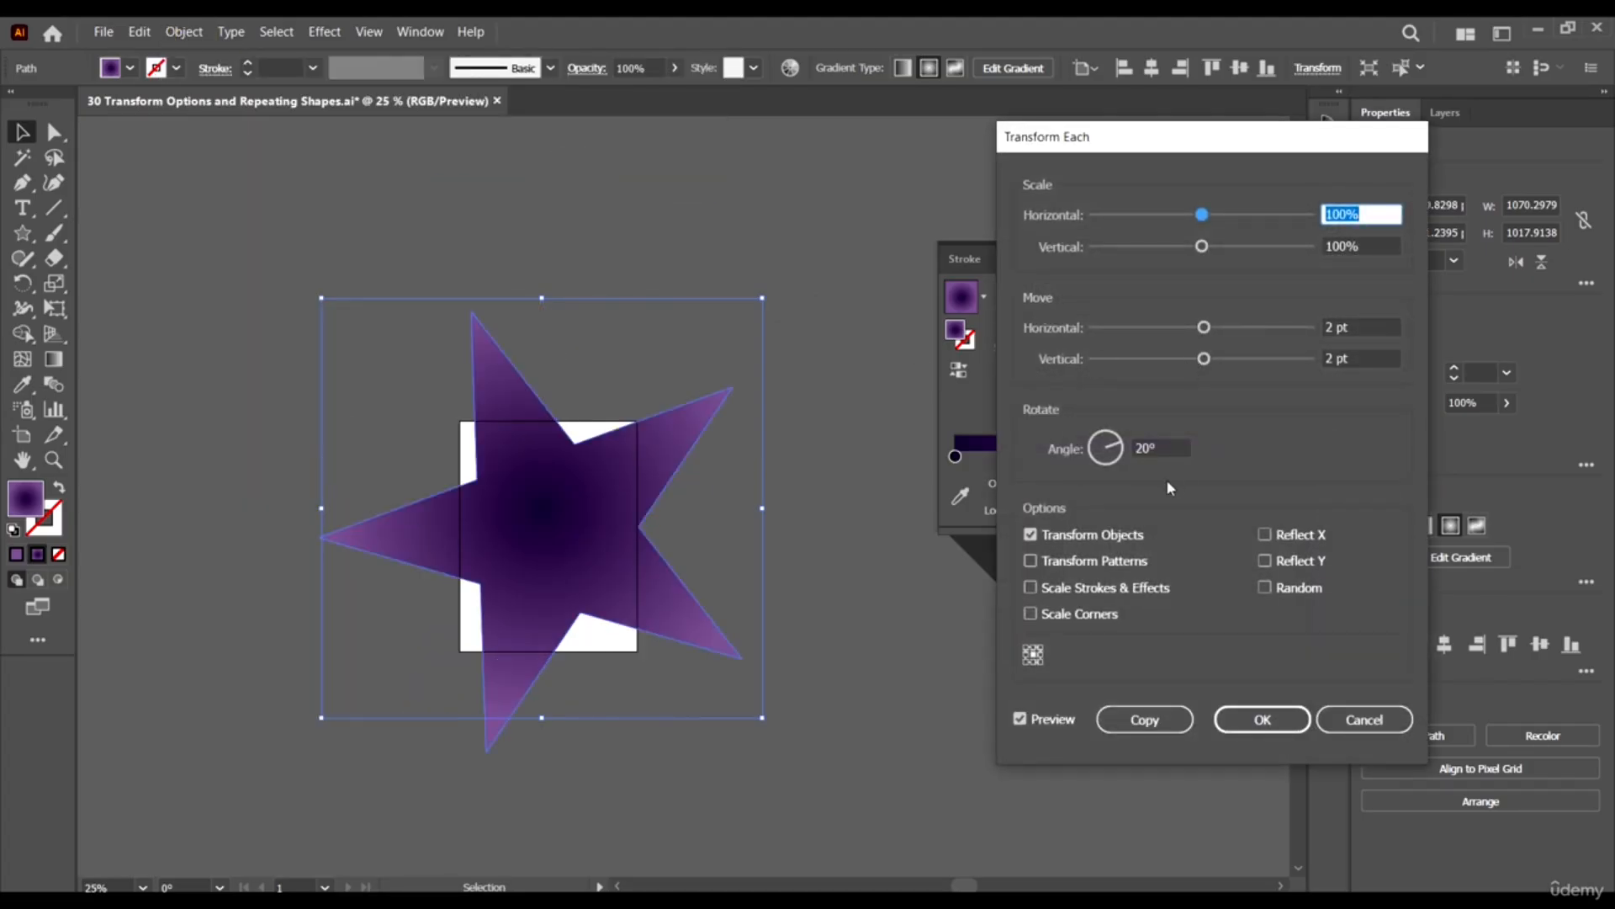
double_click(1141, 450)
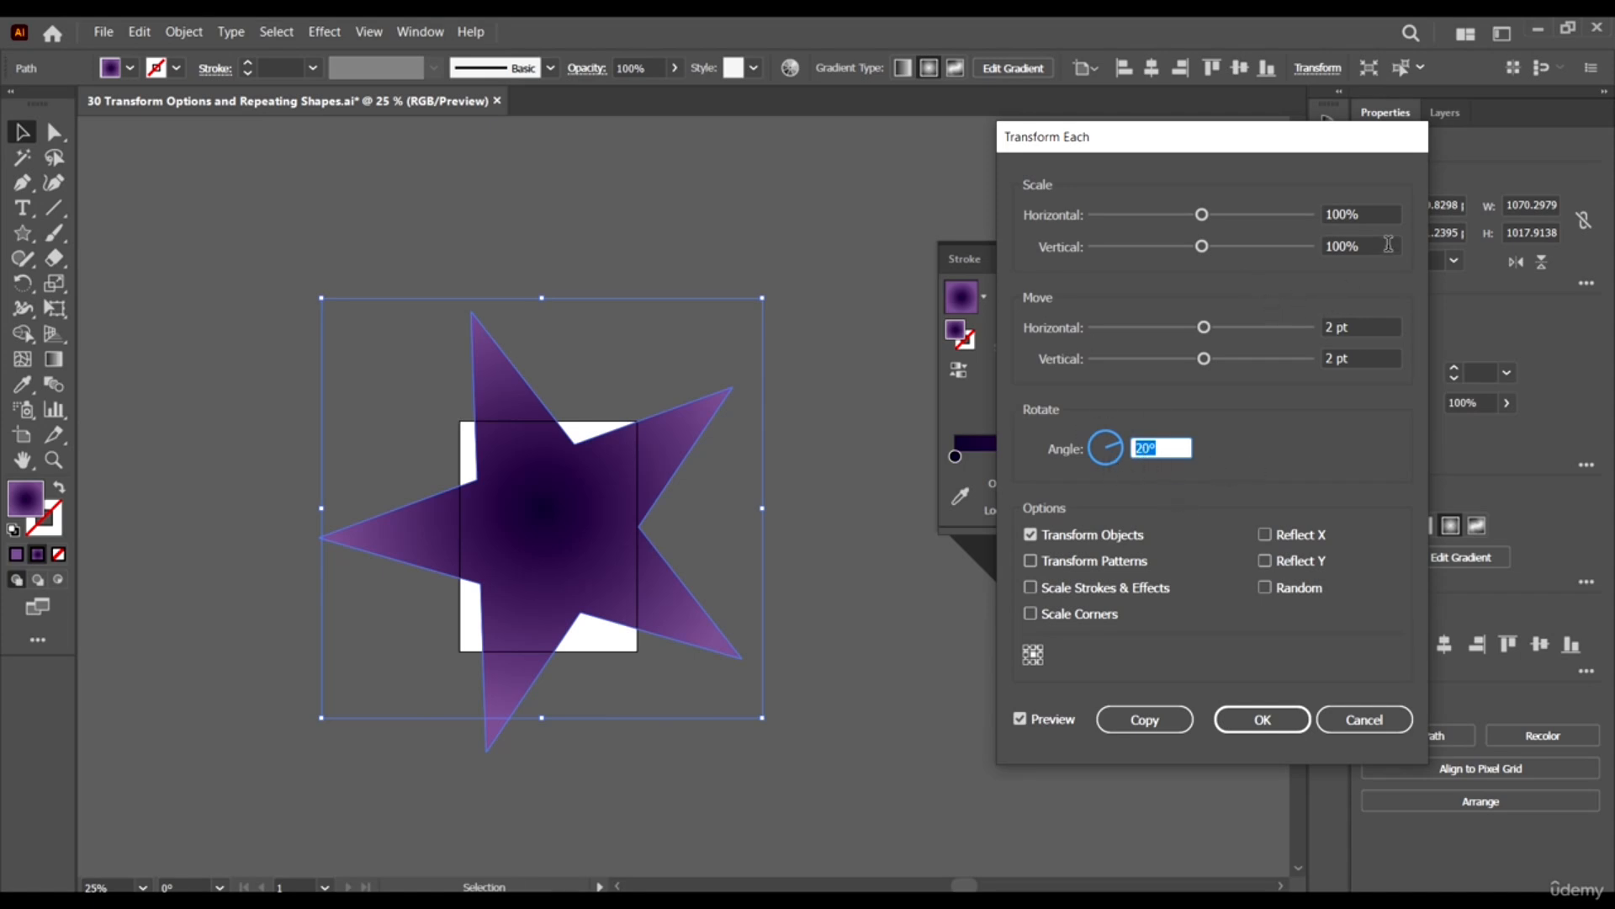
double_click(1371, 213)
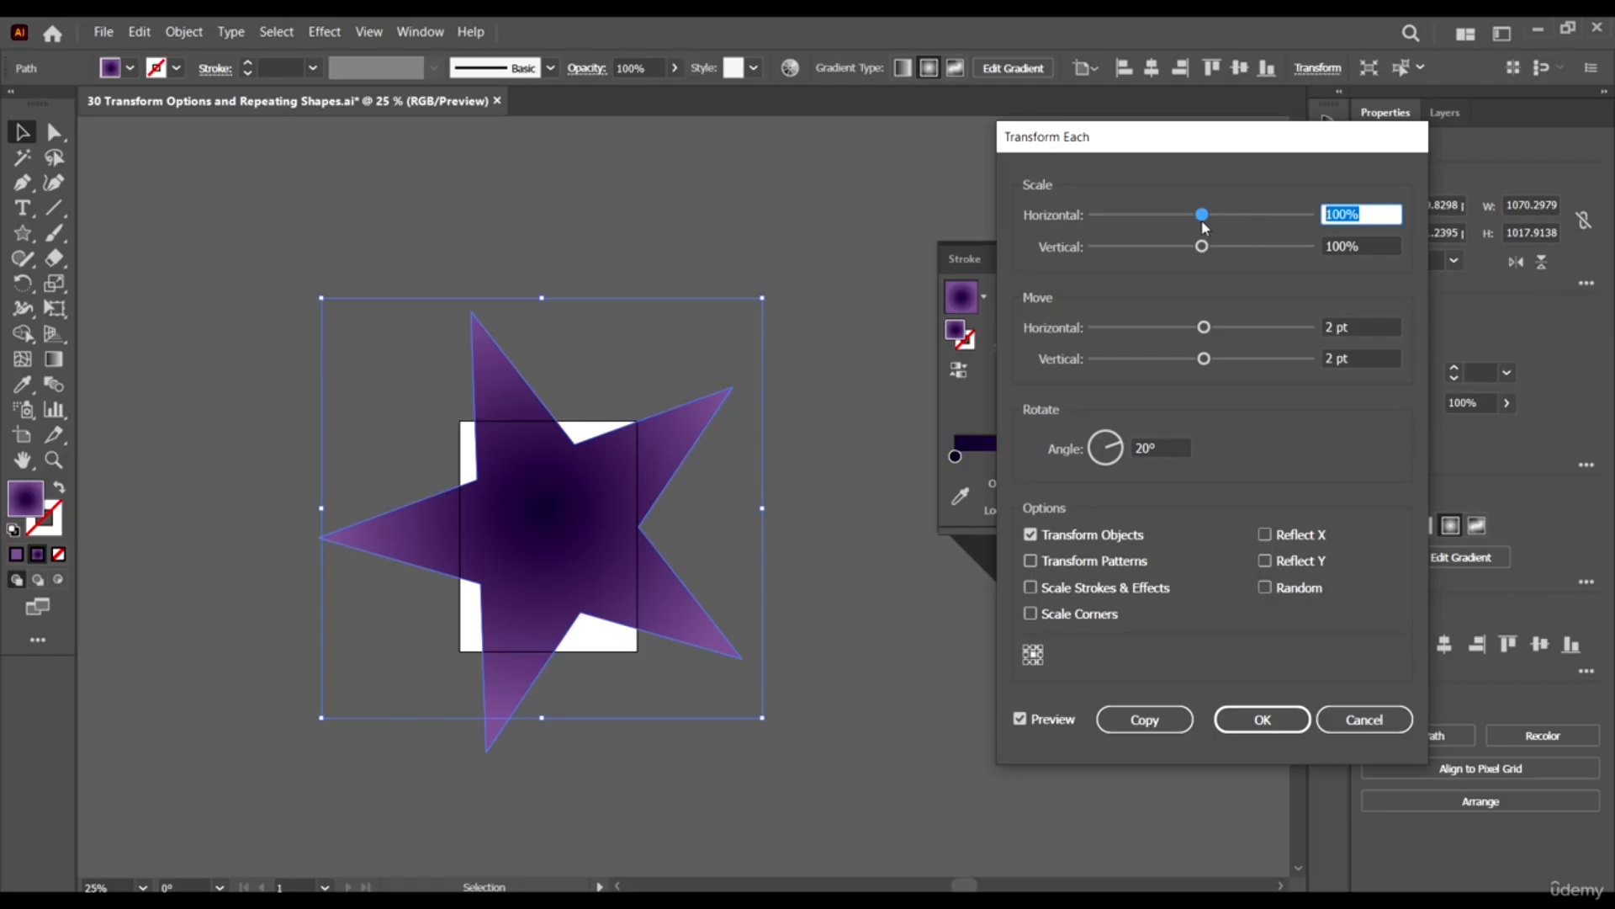
mouse_move(1199, 217)
left_mouse_down()
mouse_move(1199, 247)
mouse_move(1192, 221)
left_mouse_up()
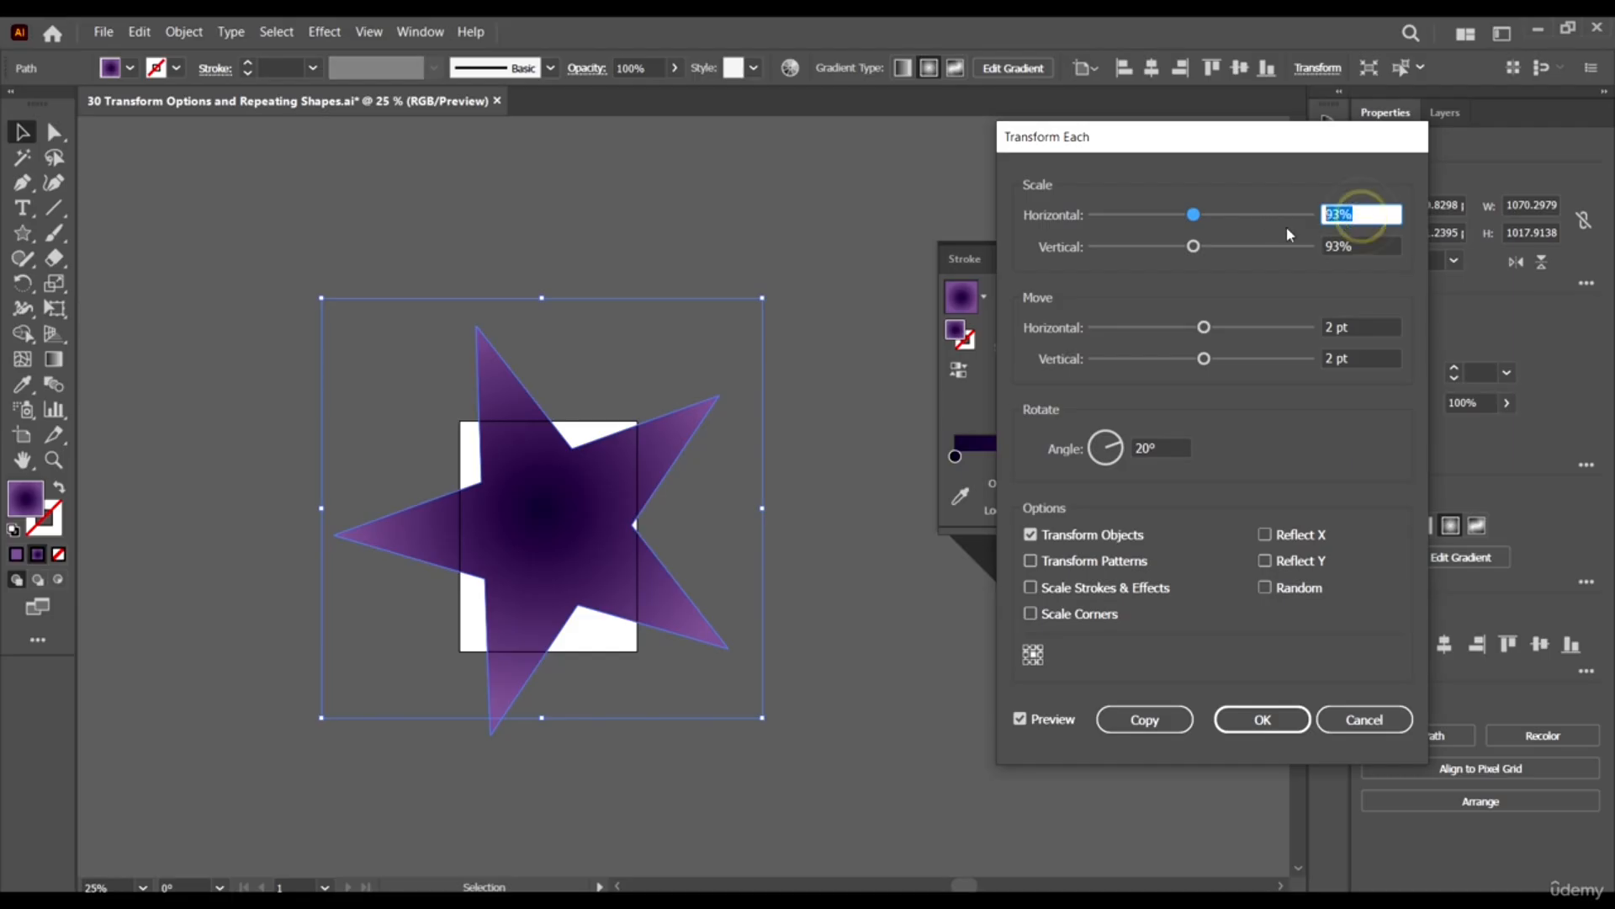
type("90")
key("Tab")
type("90")
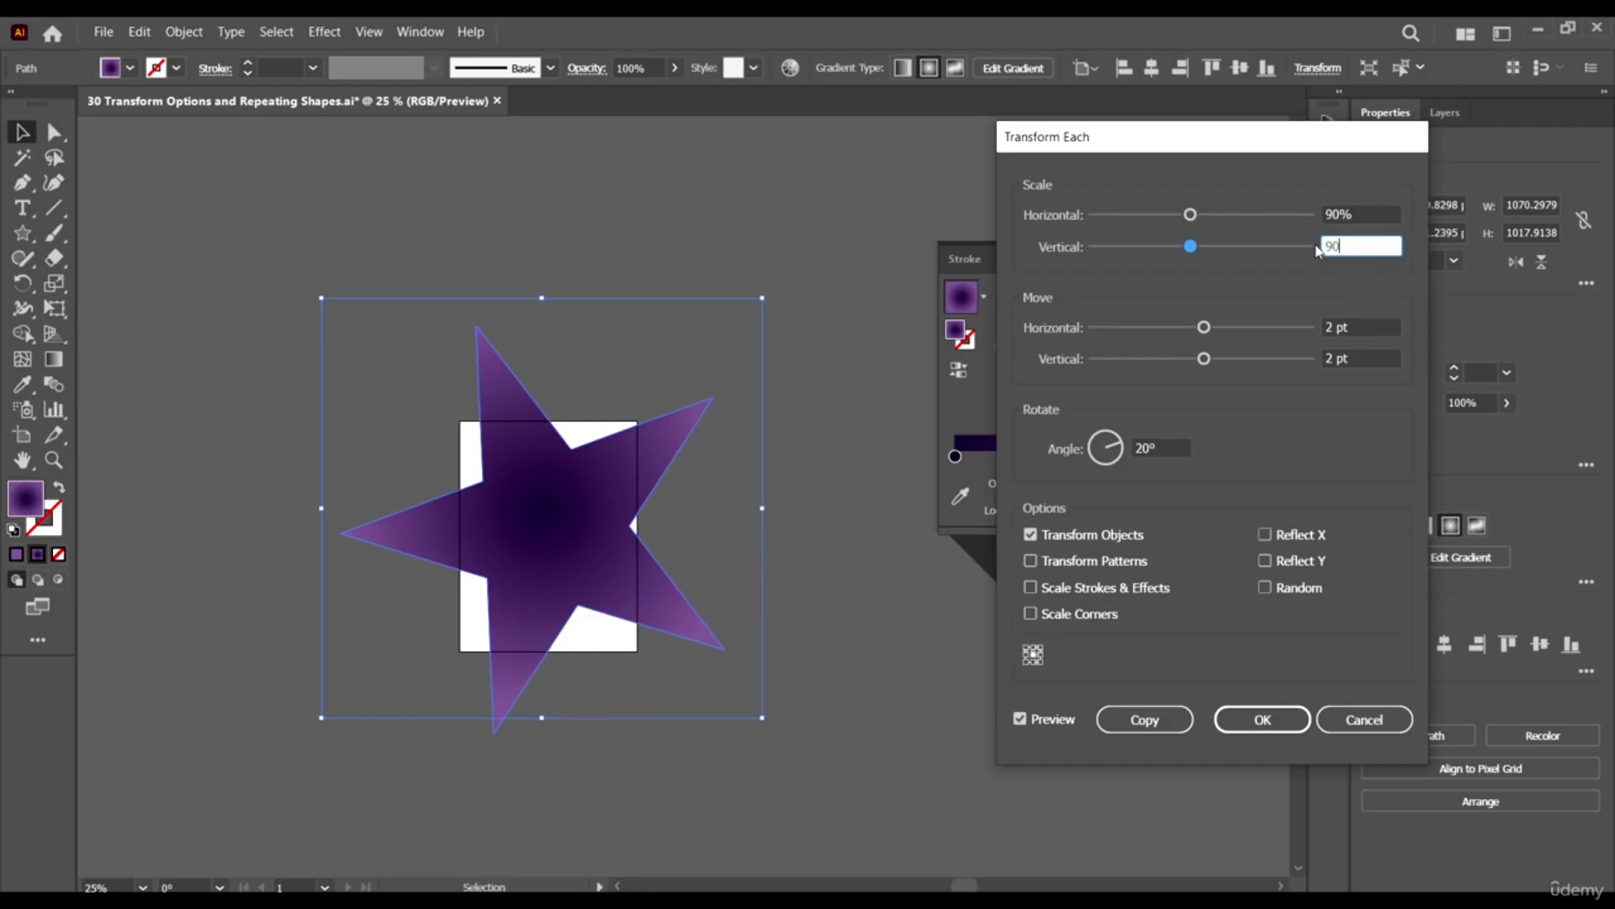
left_click(1364, 217)
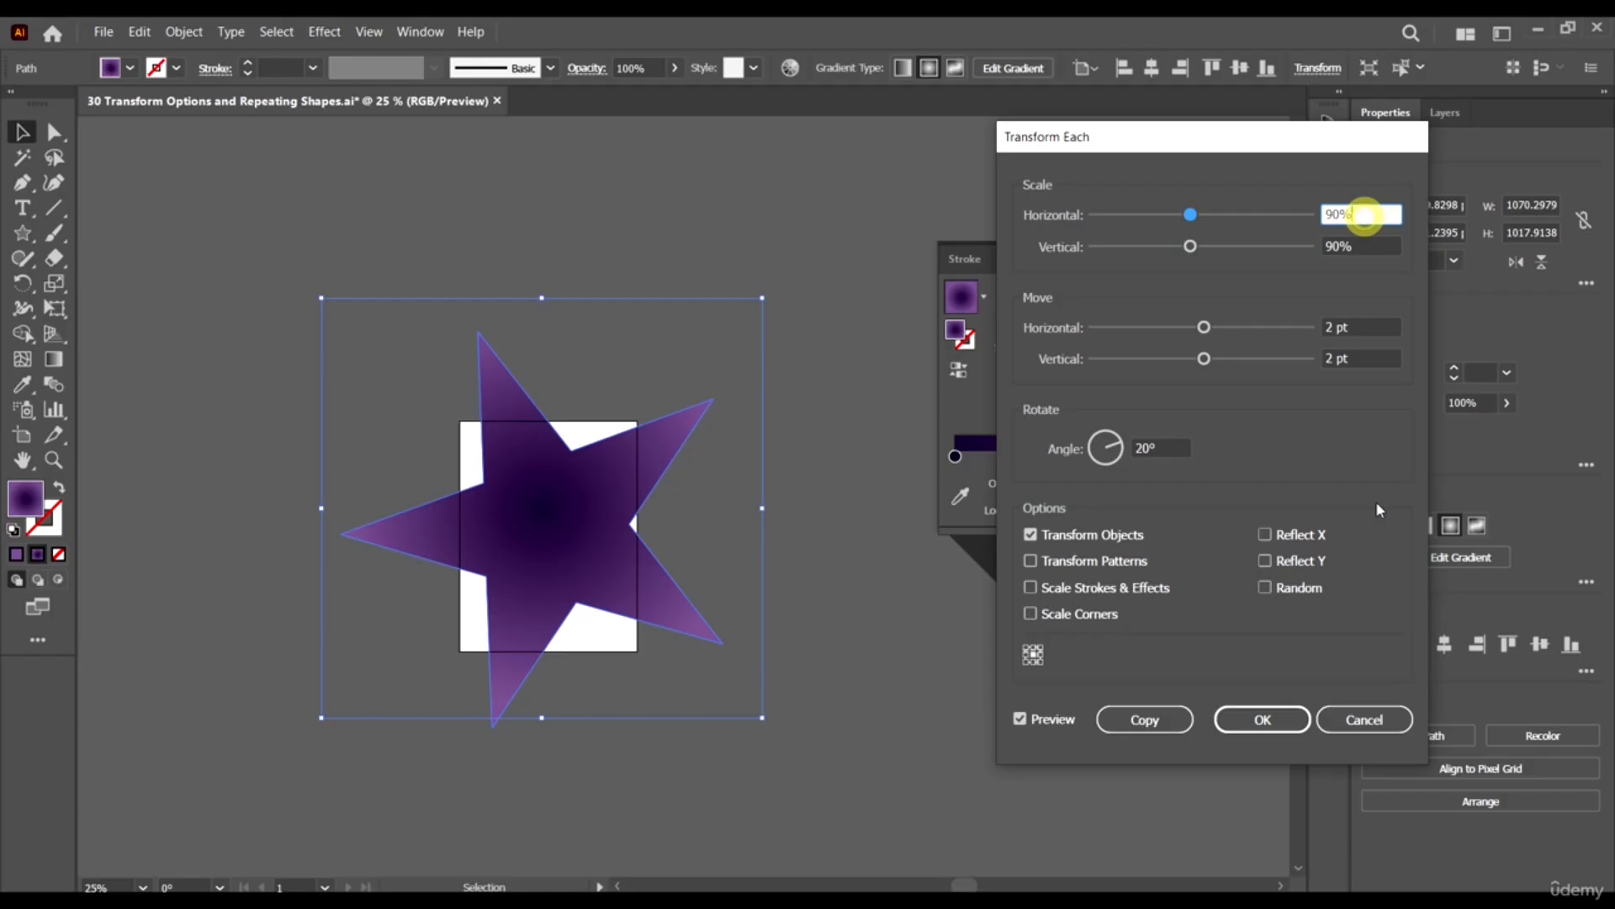
left_click(1142, 721)
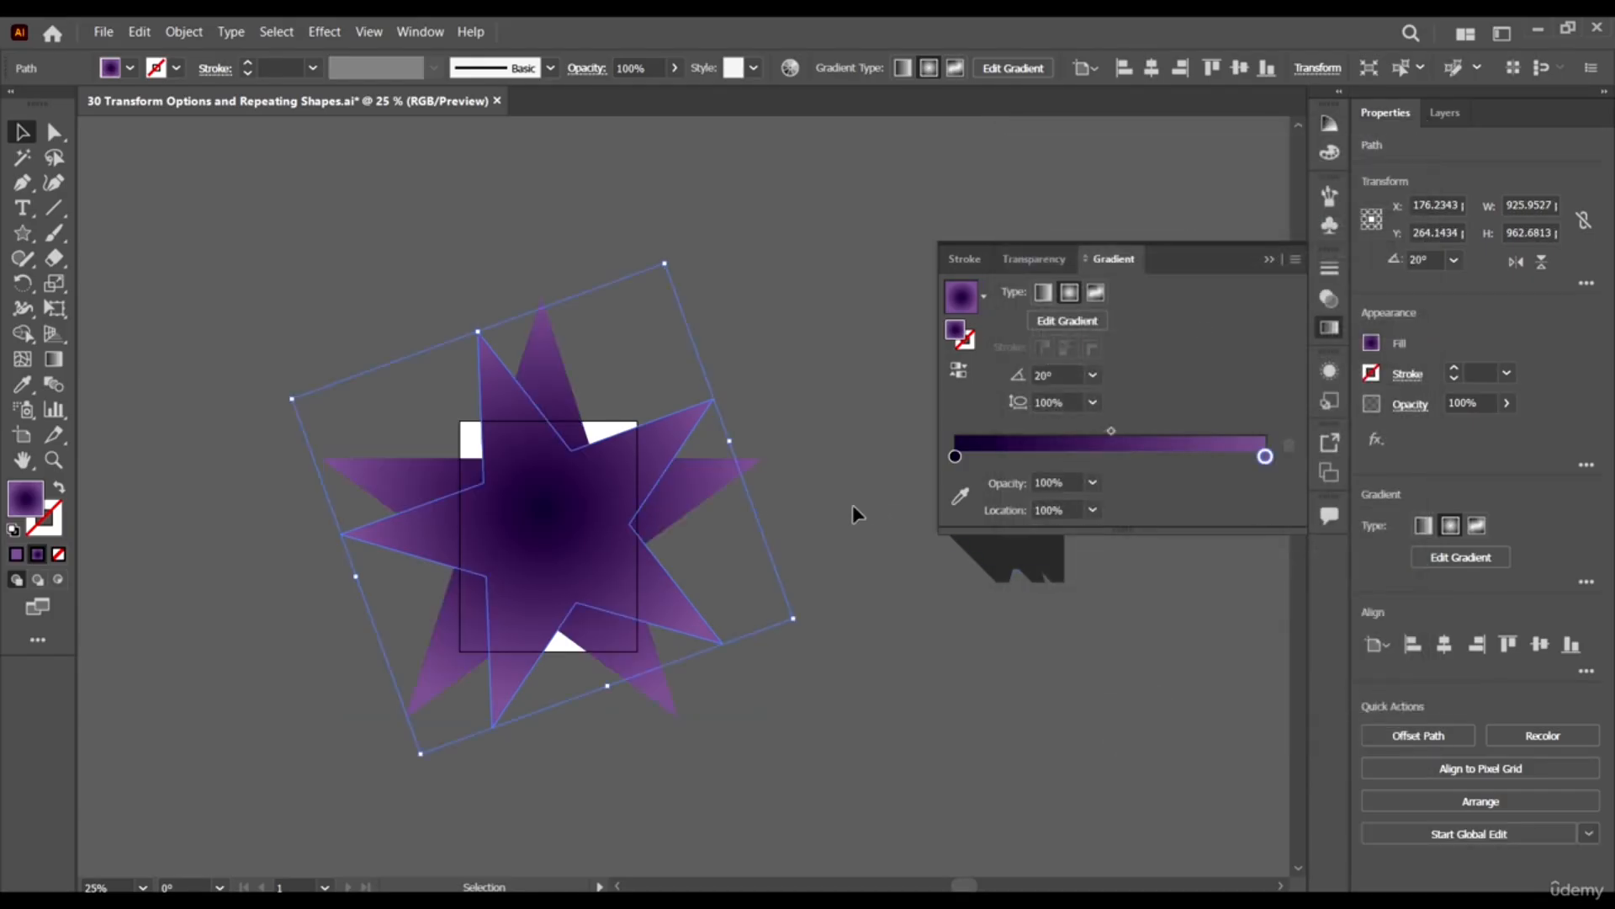
Repeat the copy with Transform Again until the stars spiral down to a tiny one at the flower's center, and deselect.
left_click(184, 31)
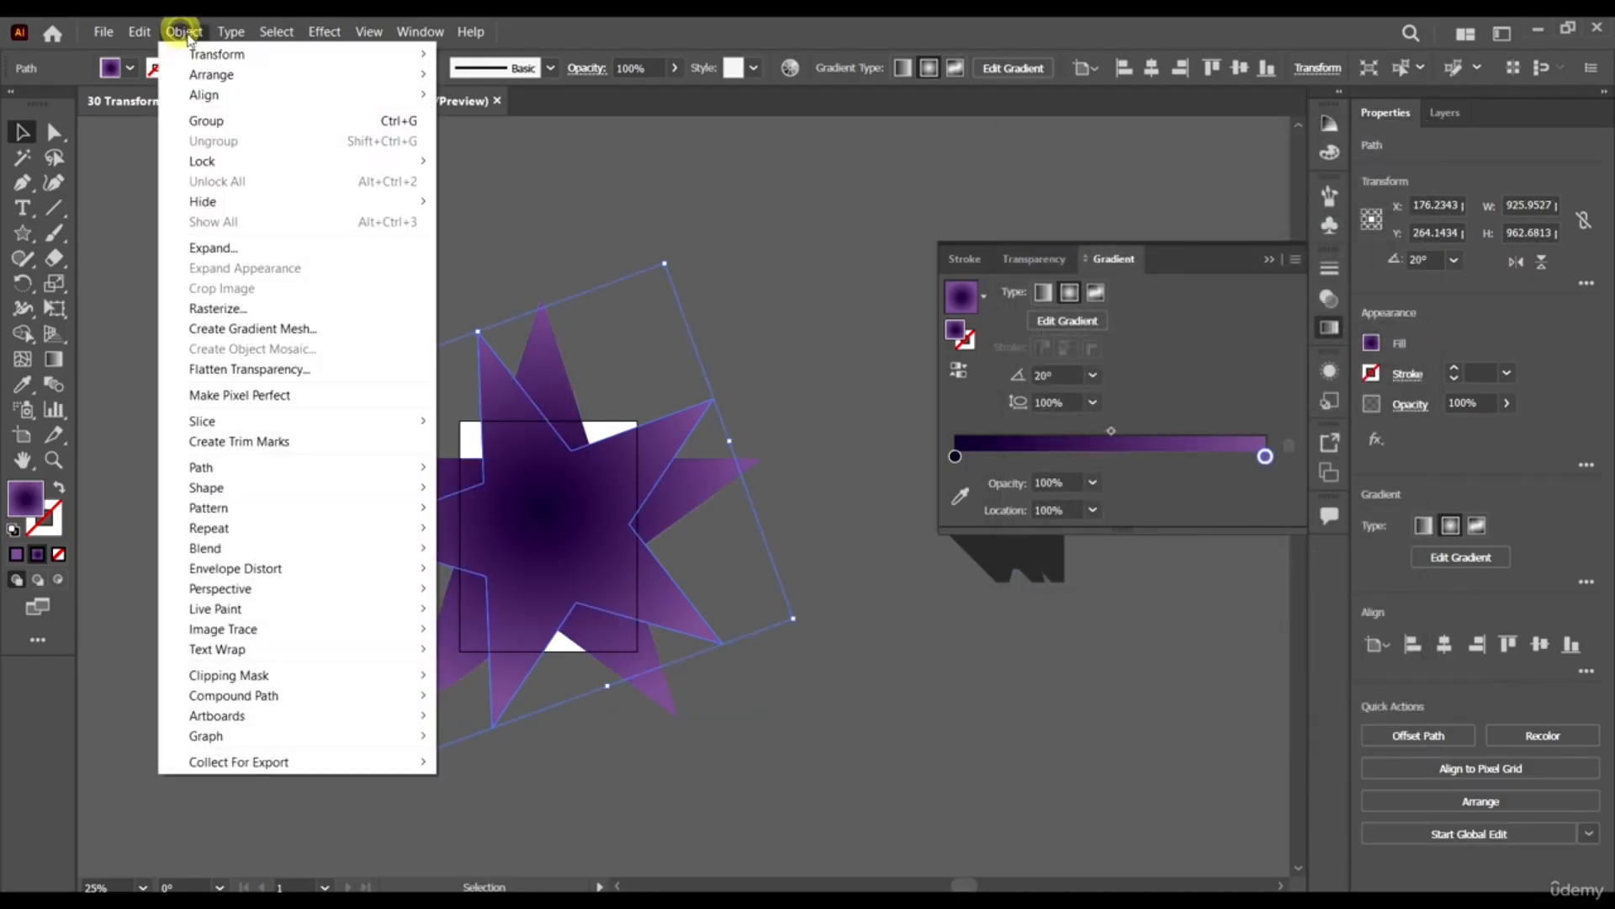
mouse_move(216, 54)
left_click(508, 55)
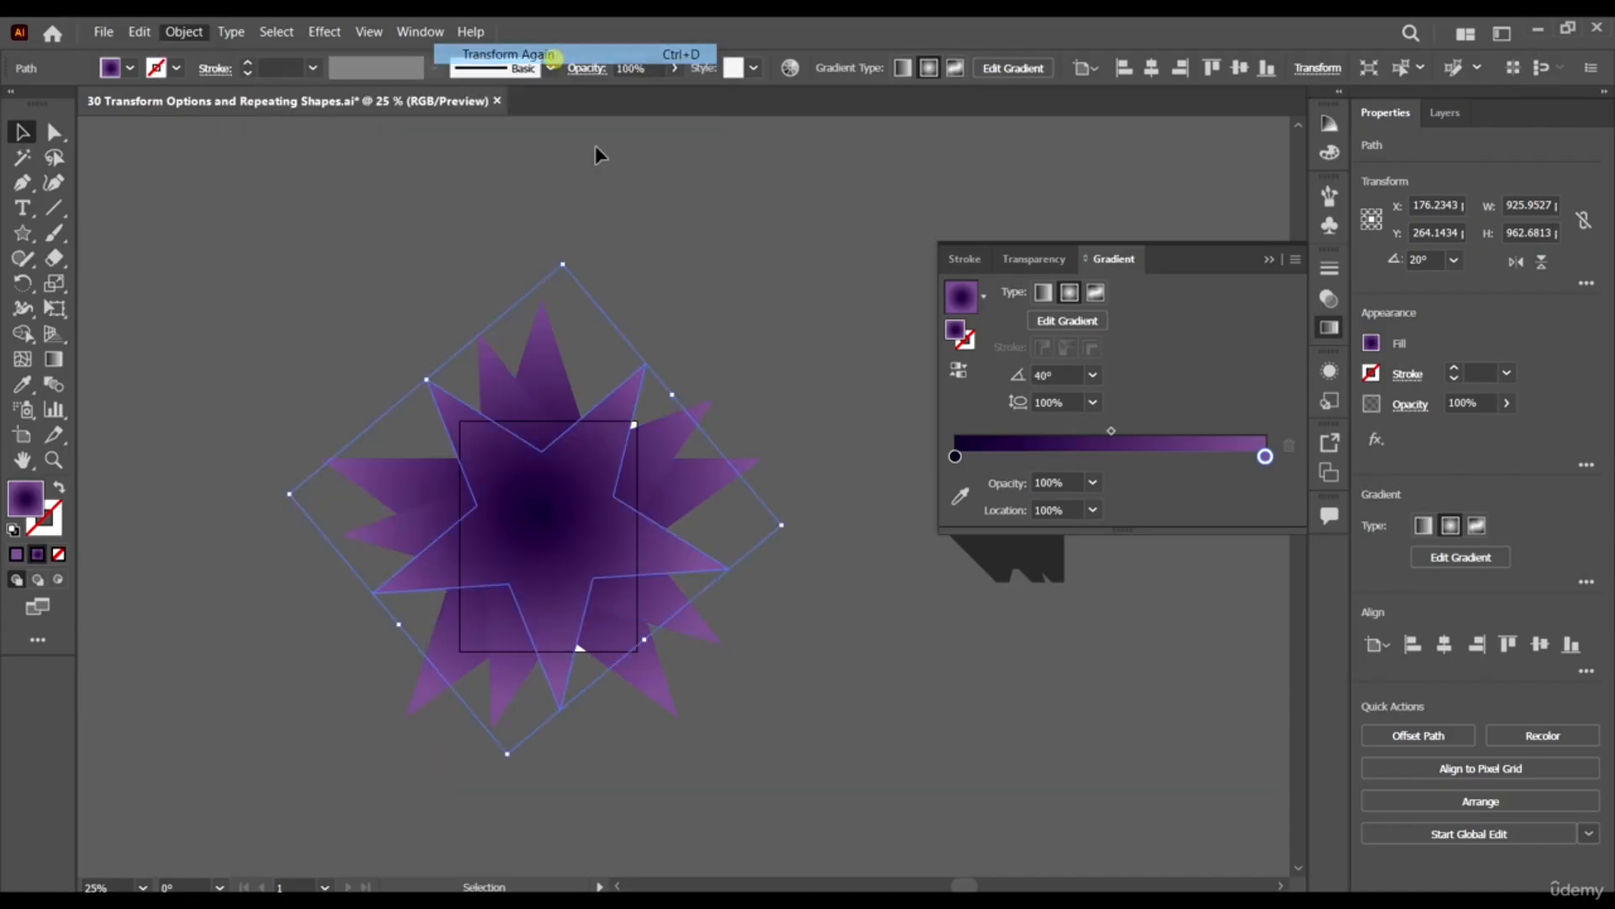
key("ctrl+d")
key("ctrl+d")
key("ctrl+d")
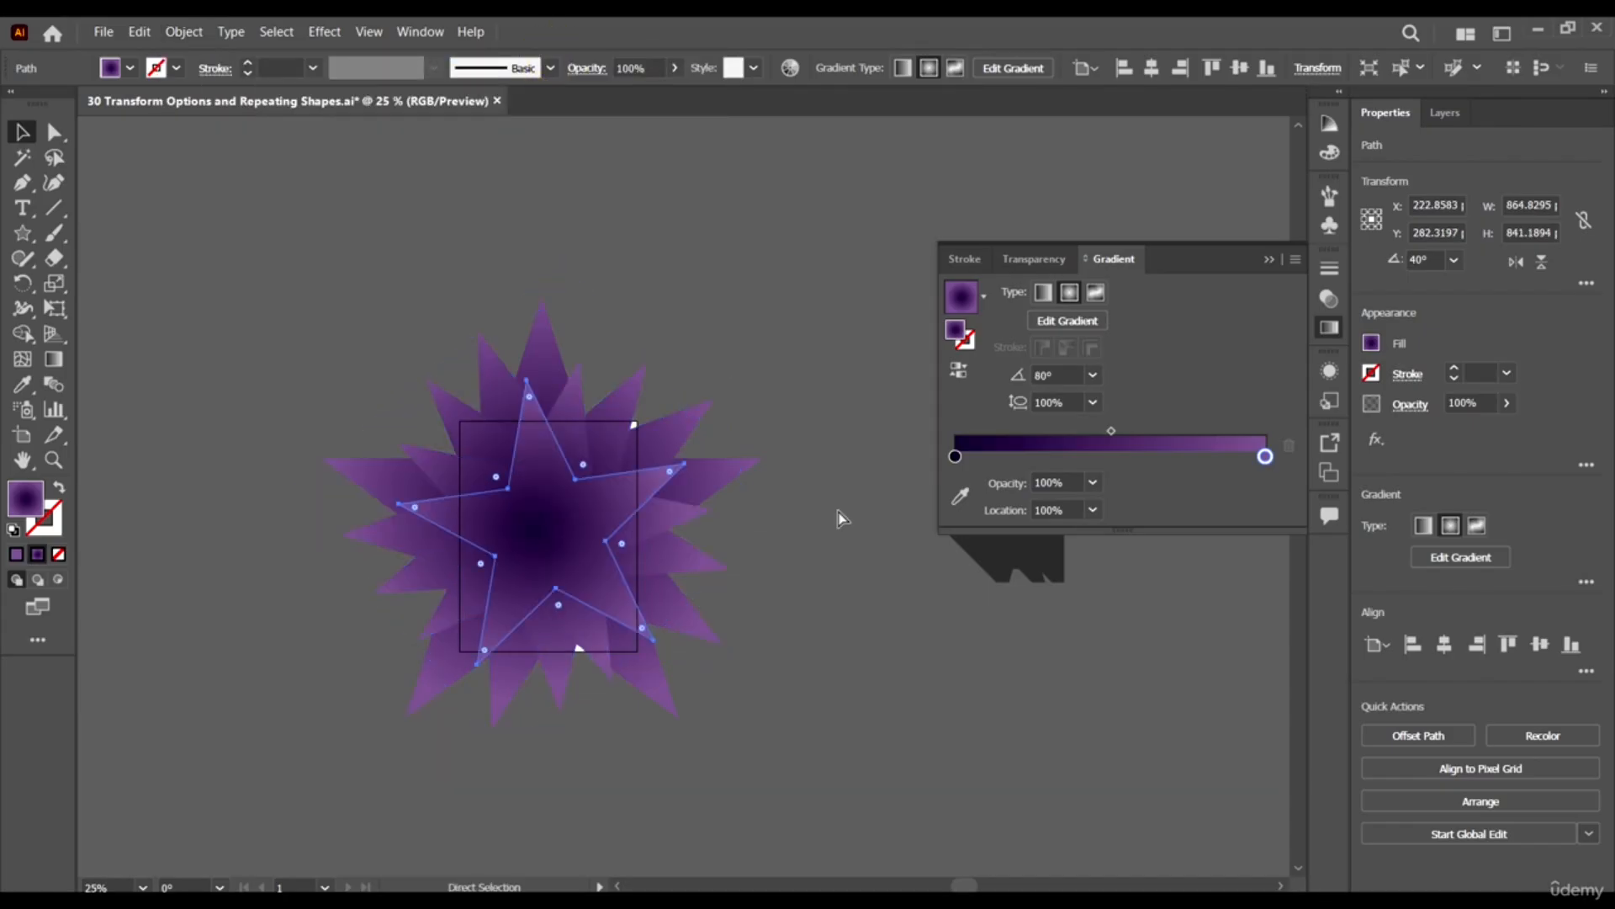
key("ctrl+d")
key("ctrl+d")
key("ctrl+d")
key("ctrl+d")
key("ctrl+d")
key("ctrl+d")
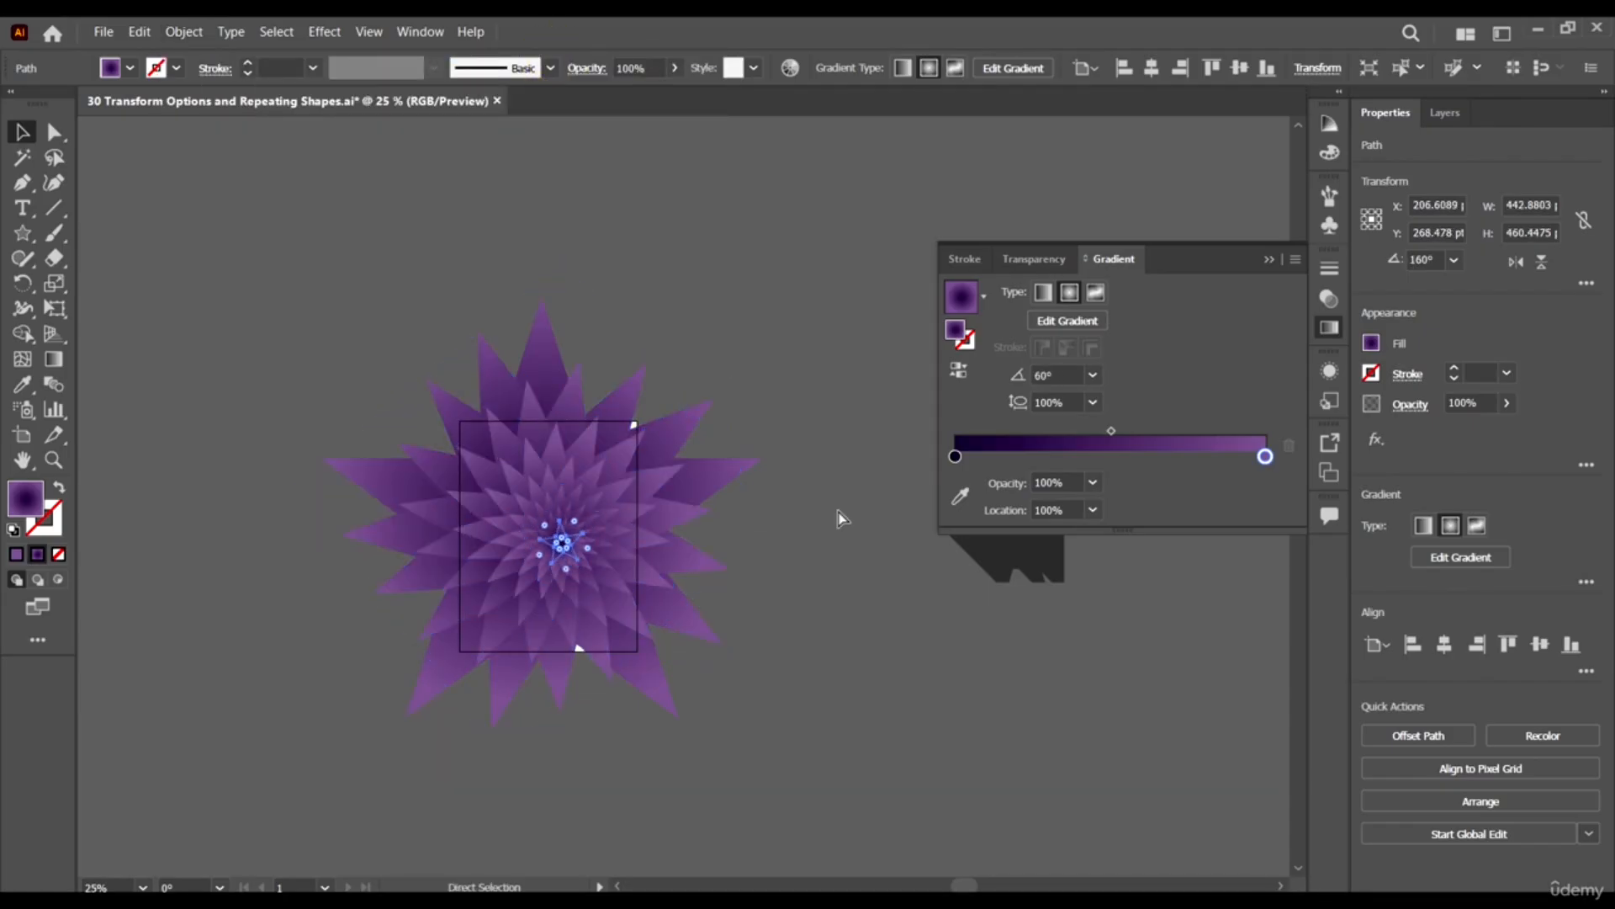
key("ctrl+d")
key("ctrl+d")
key("ctrl+d")
key("ctrl+d")
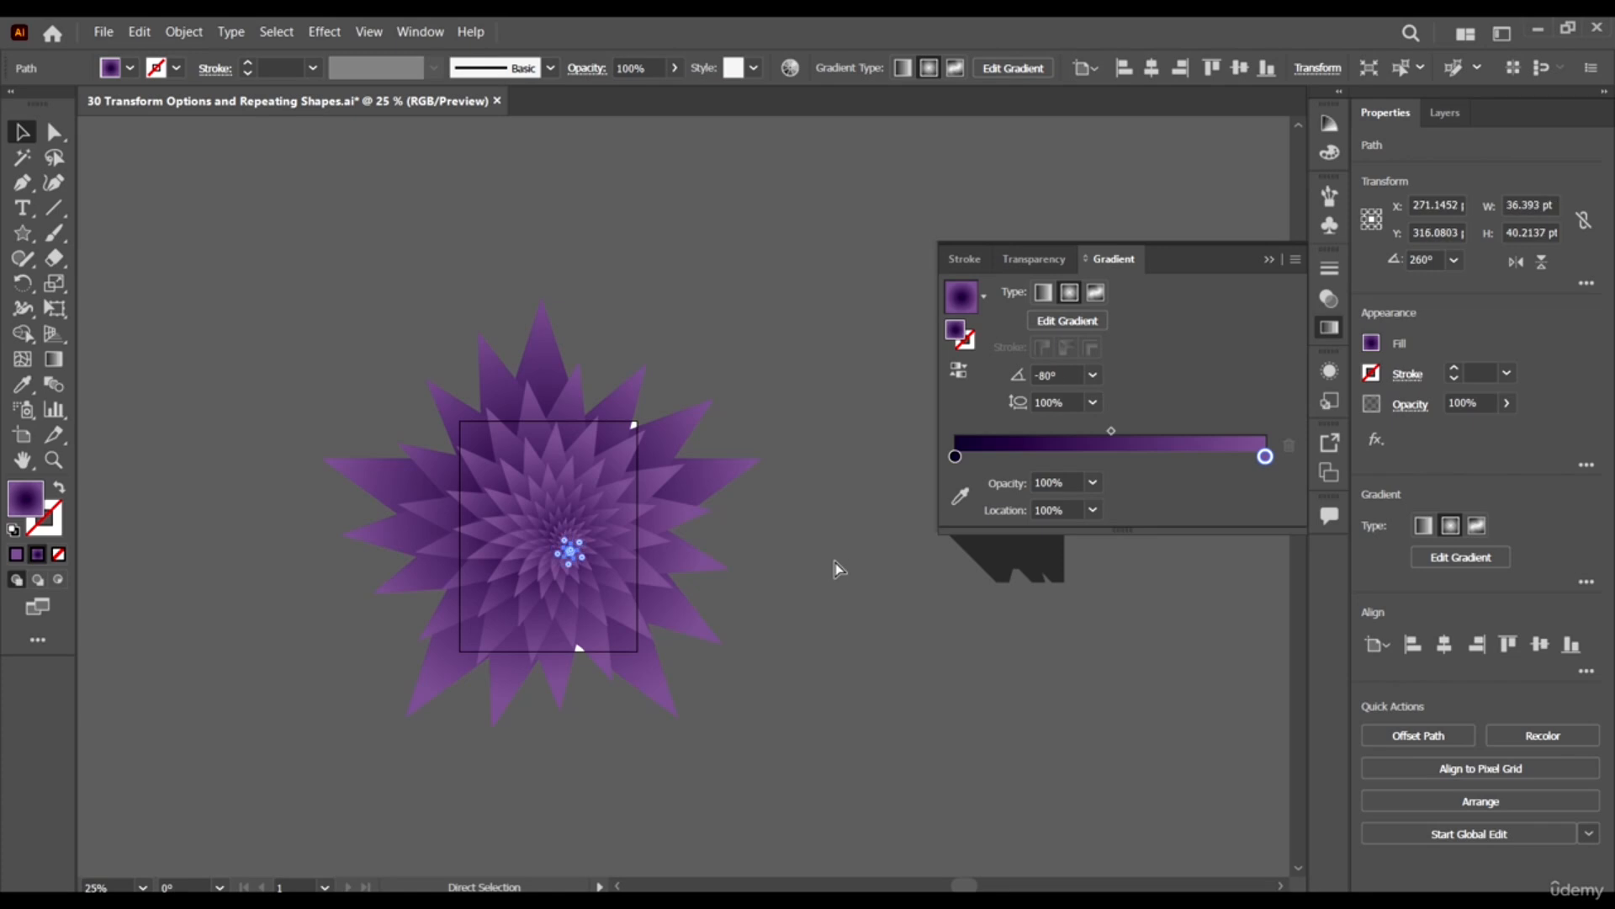
left_click(837, 648)
Select all the flower's stars and enlarge them proportionally about their center to about 1160 pt wide, covering the whole artboard.
scroll(589, 526, "up", 4)
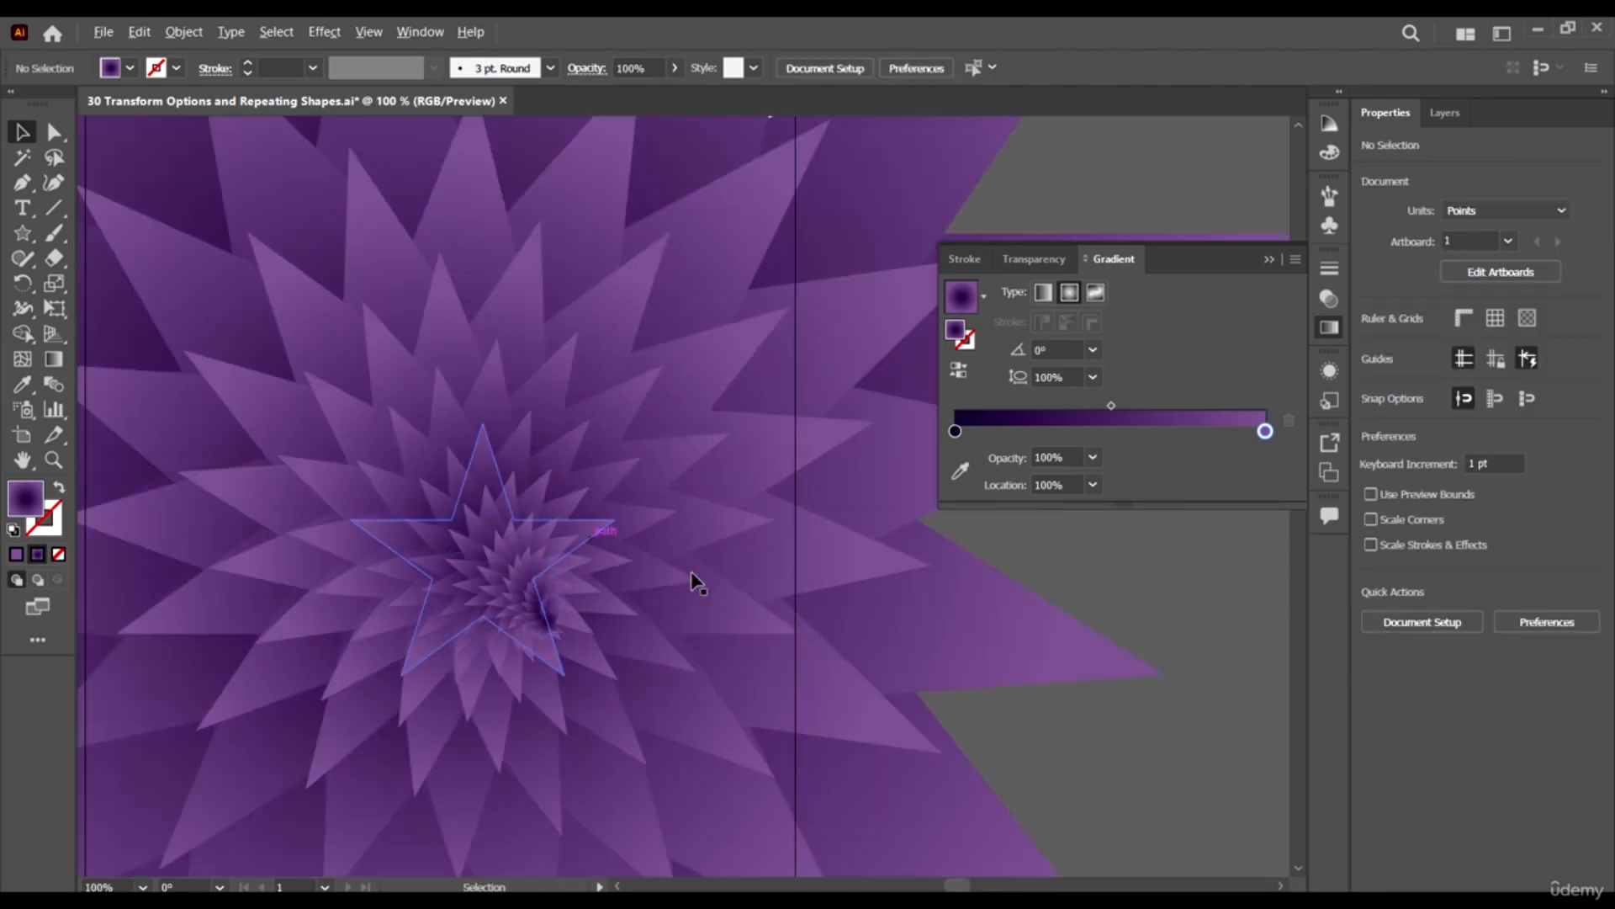
scroll(688, 538, "down", 5)
scroll(775, 613, "up", 1)
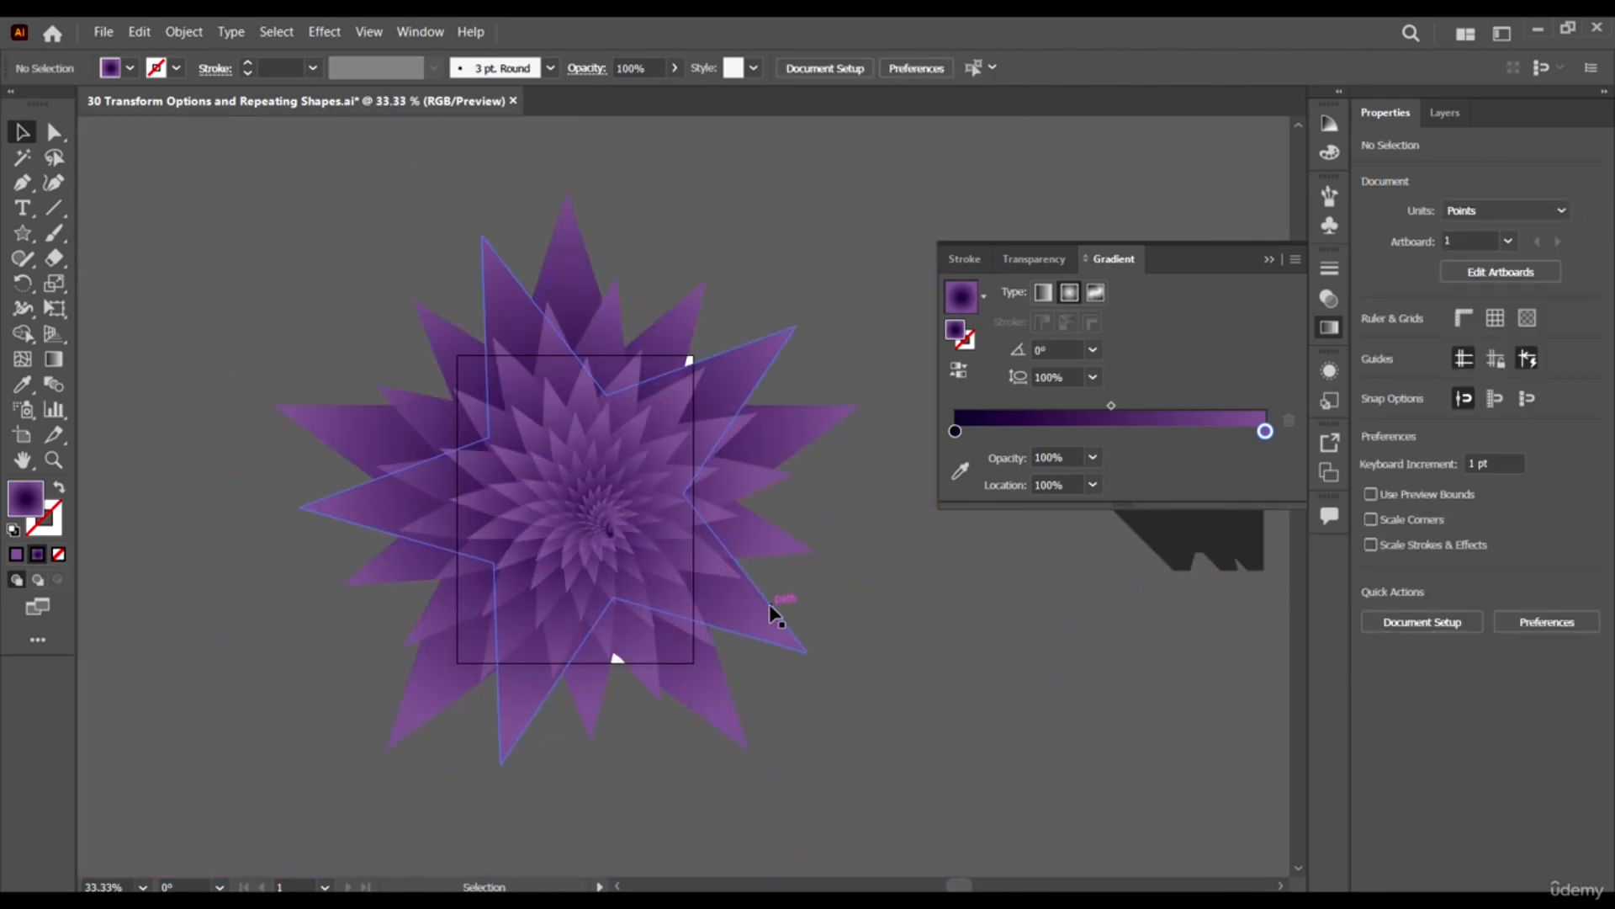
scroll(796, 562, "right", 2)
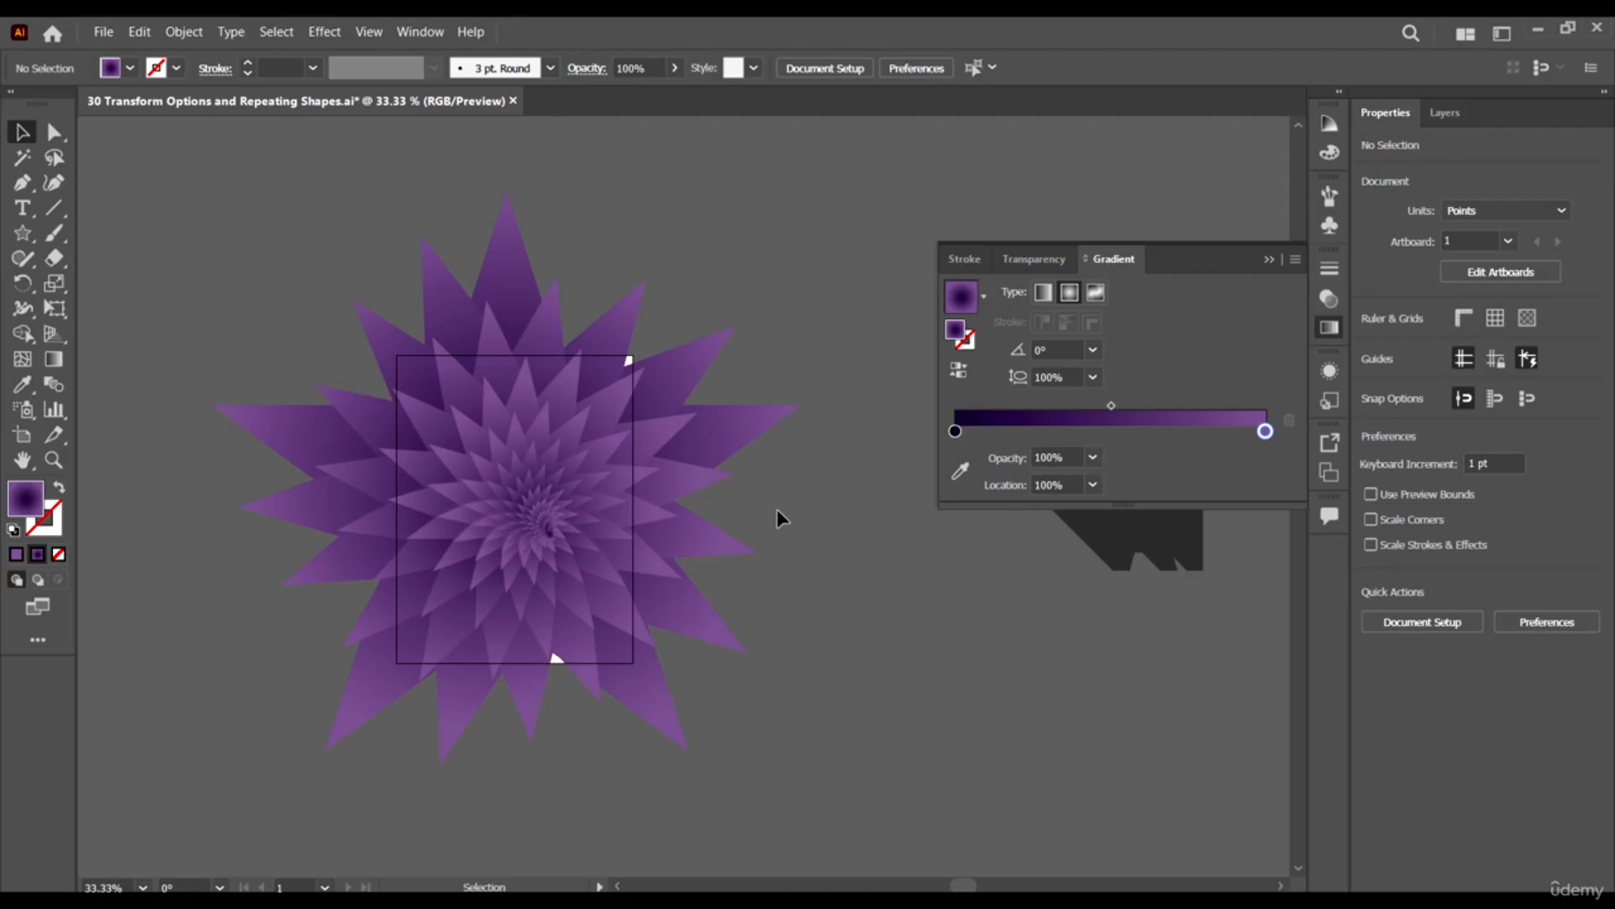
scroll(530, 288, "down", 1)
left_click_drag(23, 233, 98, 236)
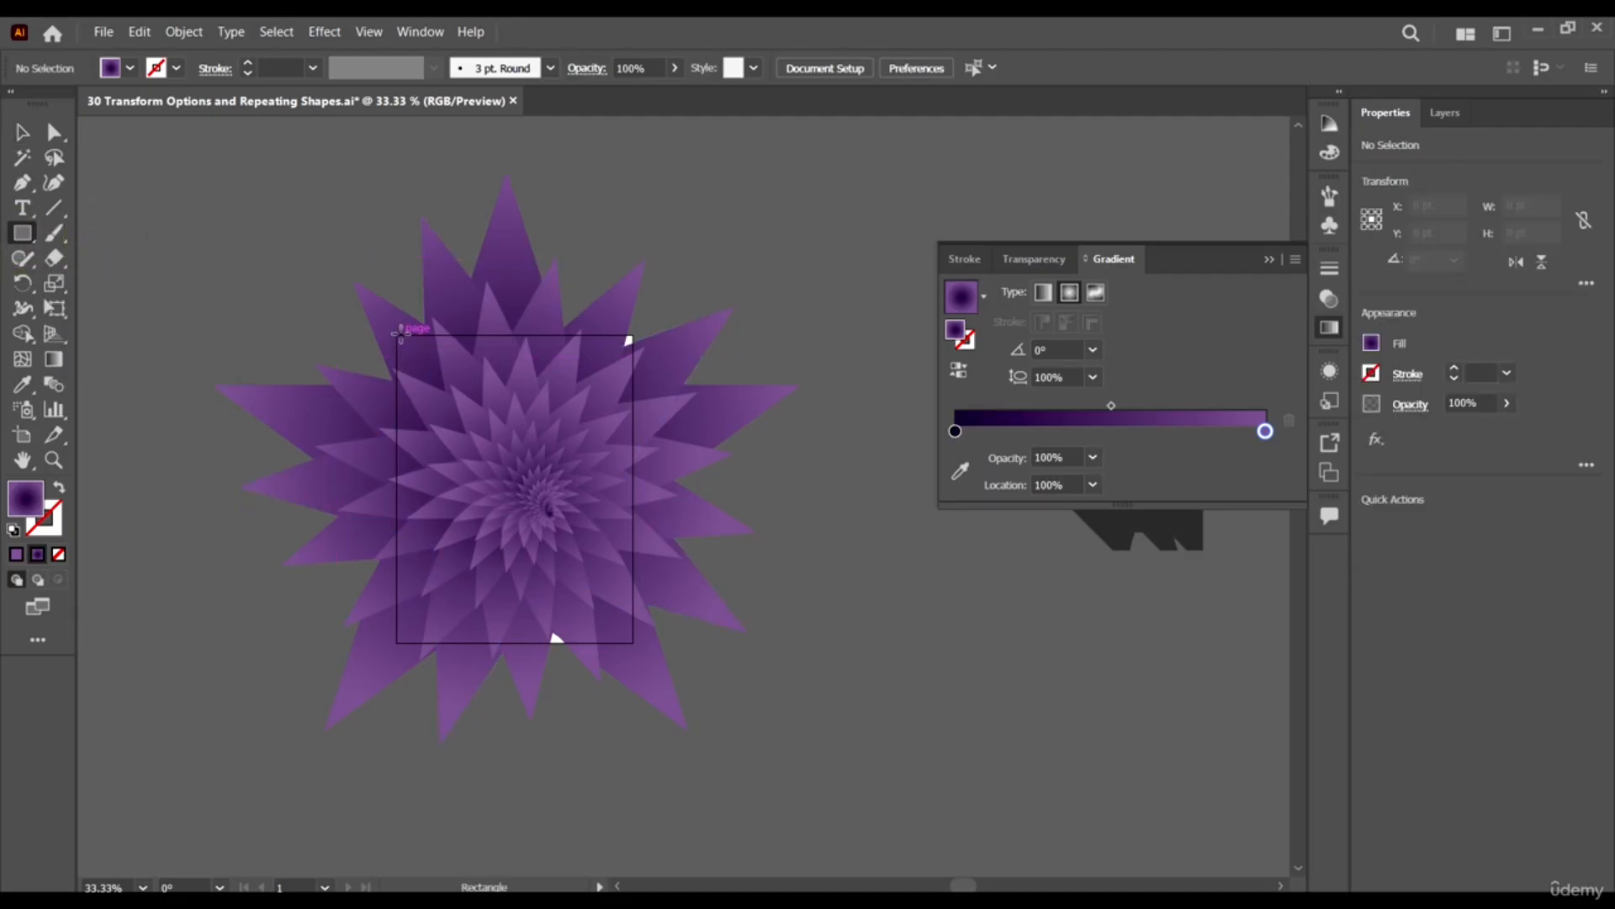
key("v")
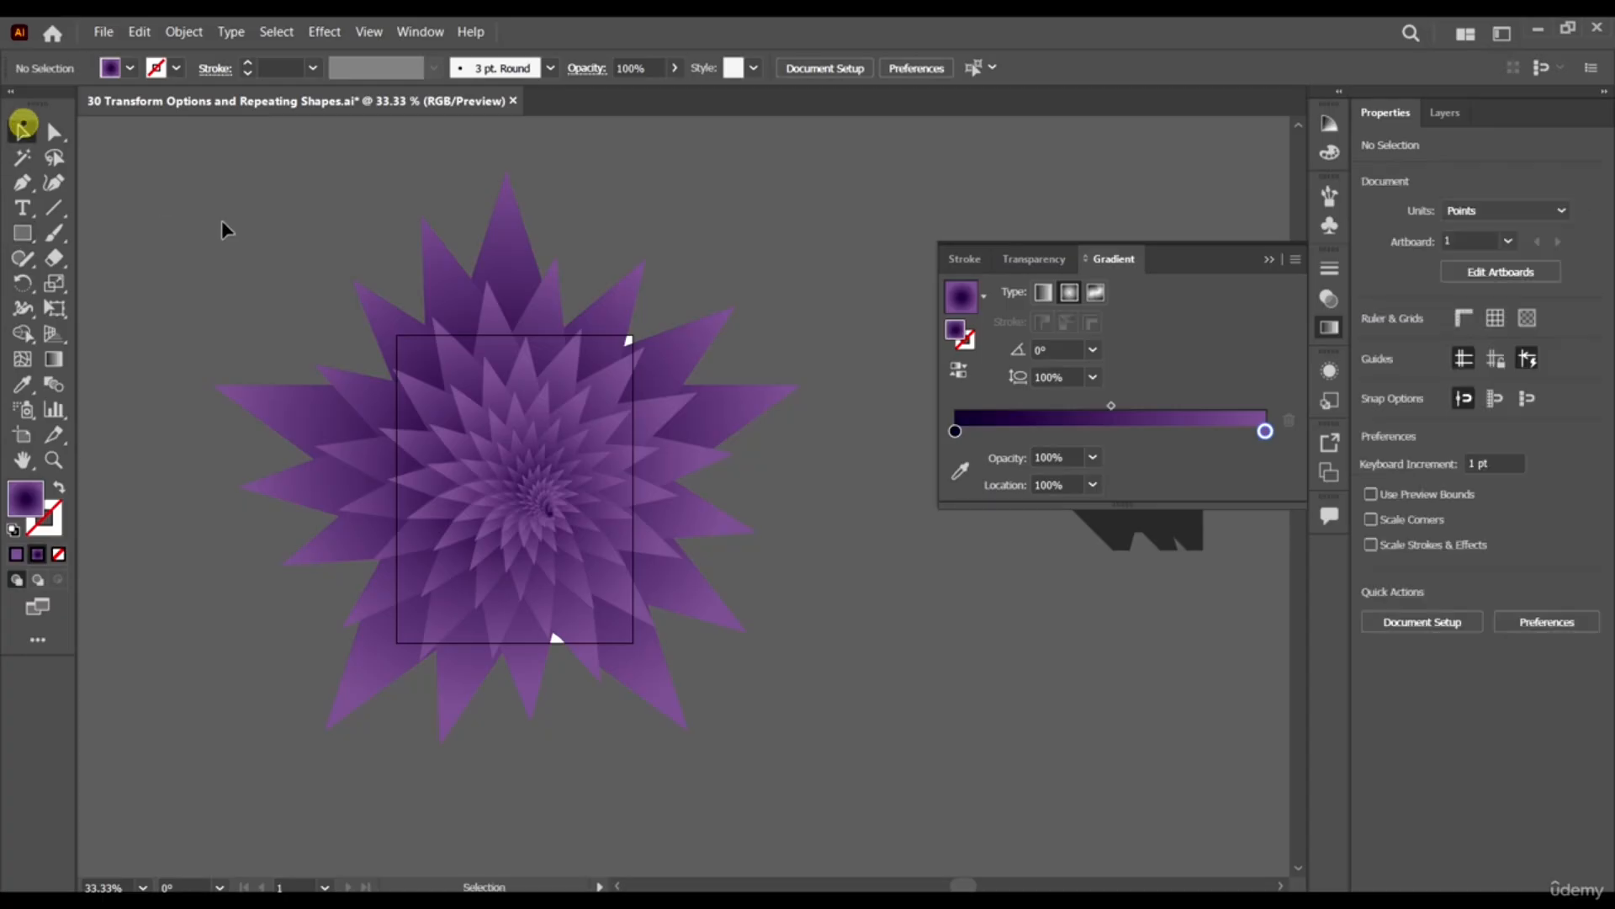
left_click_drag(219, 202, 862, 730)
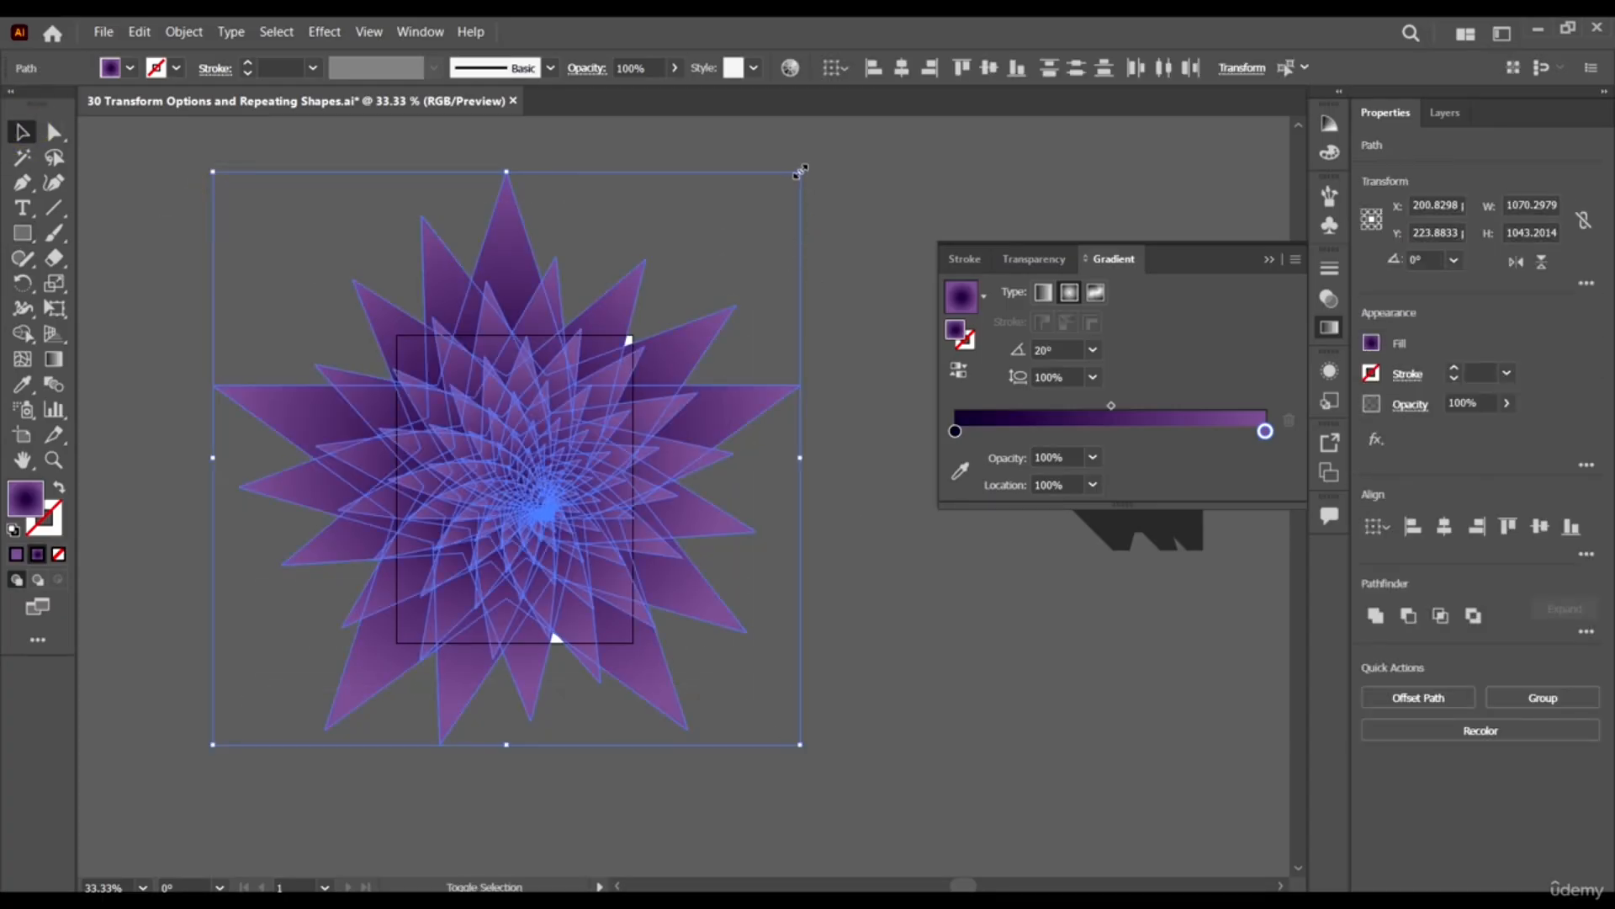
left_click_drag(799, 170, 825, 147)
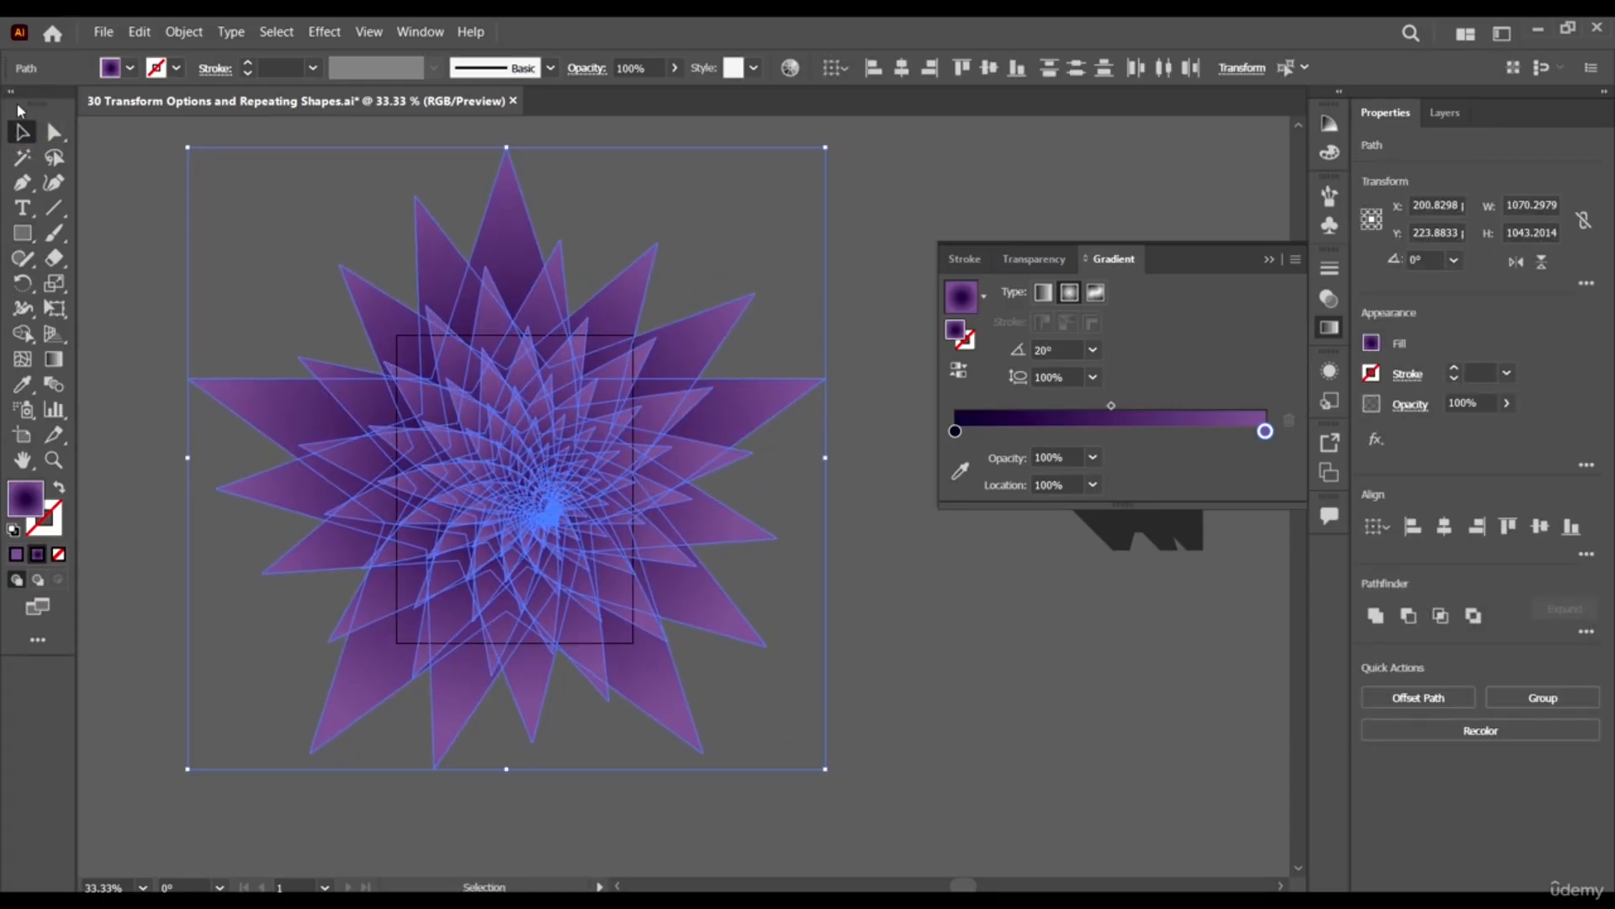
Draw a rectangle about 431 × 560 pt over the flower, matching the artboard's edges.
left_click(20, 234)
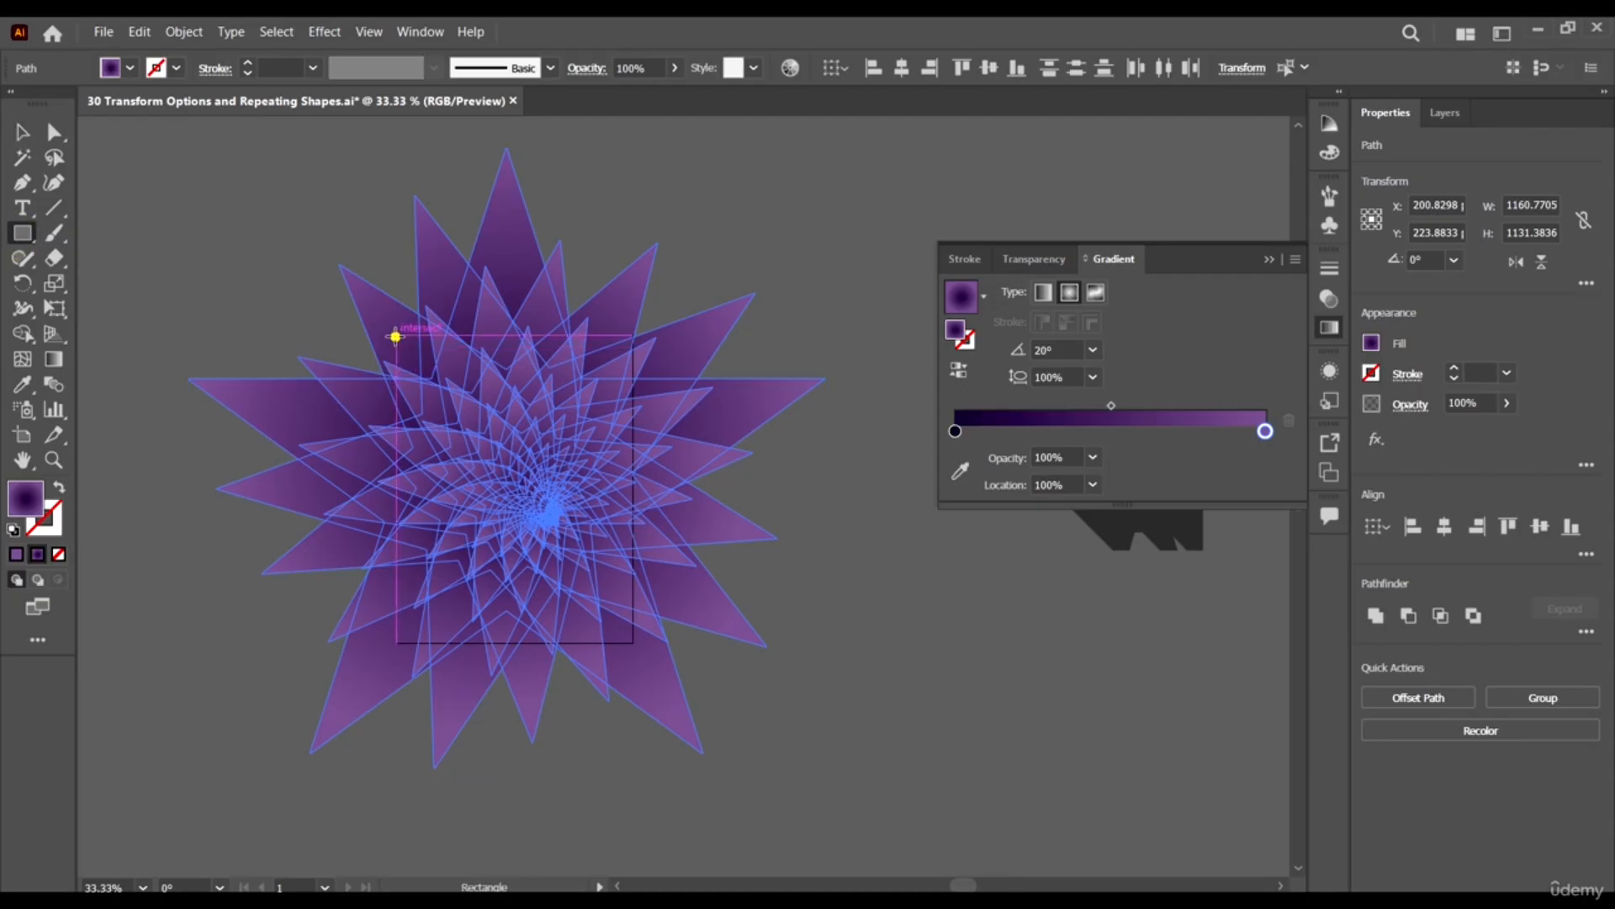
left_click_drag(395, 337, 634, 642)
key("v")
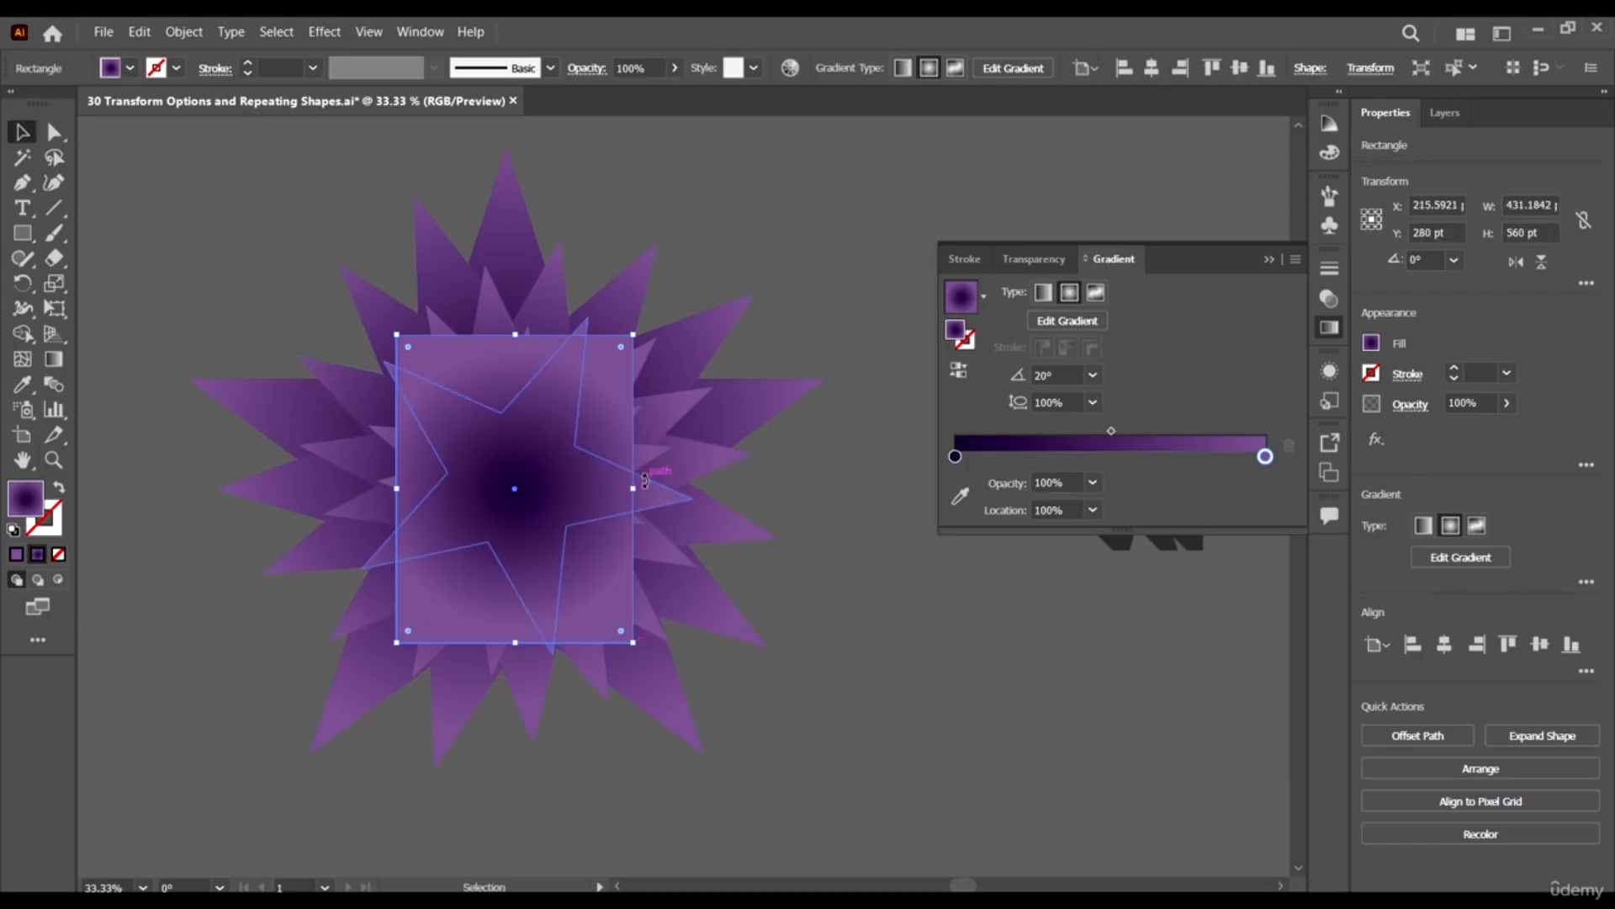
scroll(640, 509, "up", 4)
mouse_move(595, 514)
left_mouse_down()
mouse_move(508, 511)
mouse_move(595, 525)
left_mouse_up()
scroll(703, 422, "down", 4)
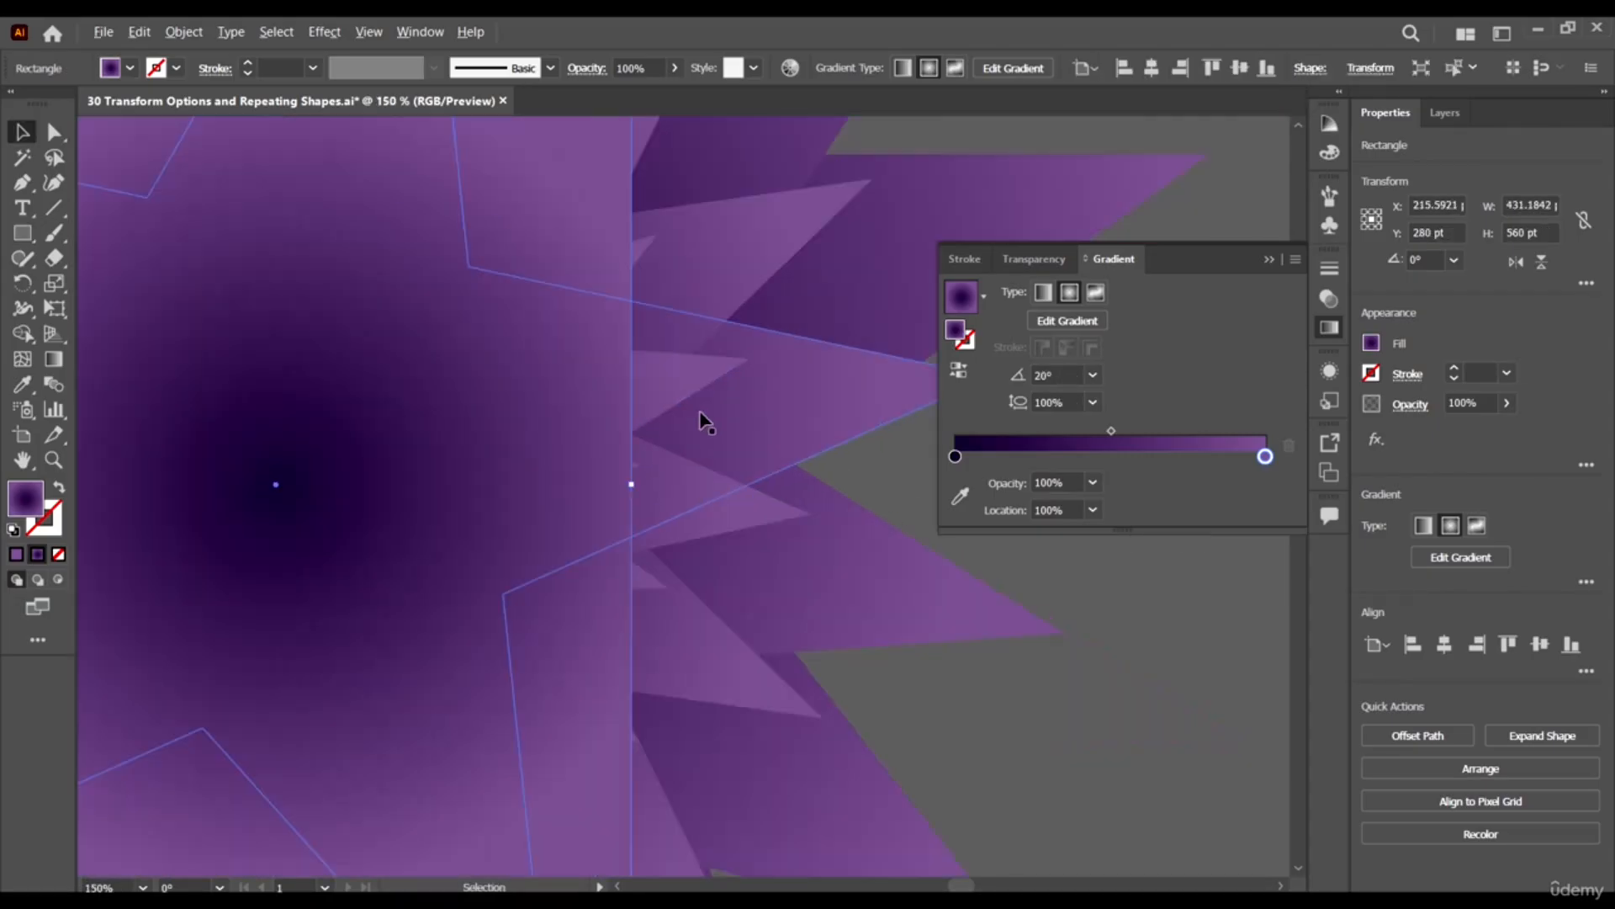
scroll(539, 406, "up", 4)
scroll(572, 433, "down", 3)
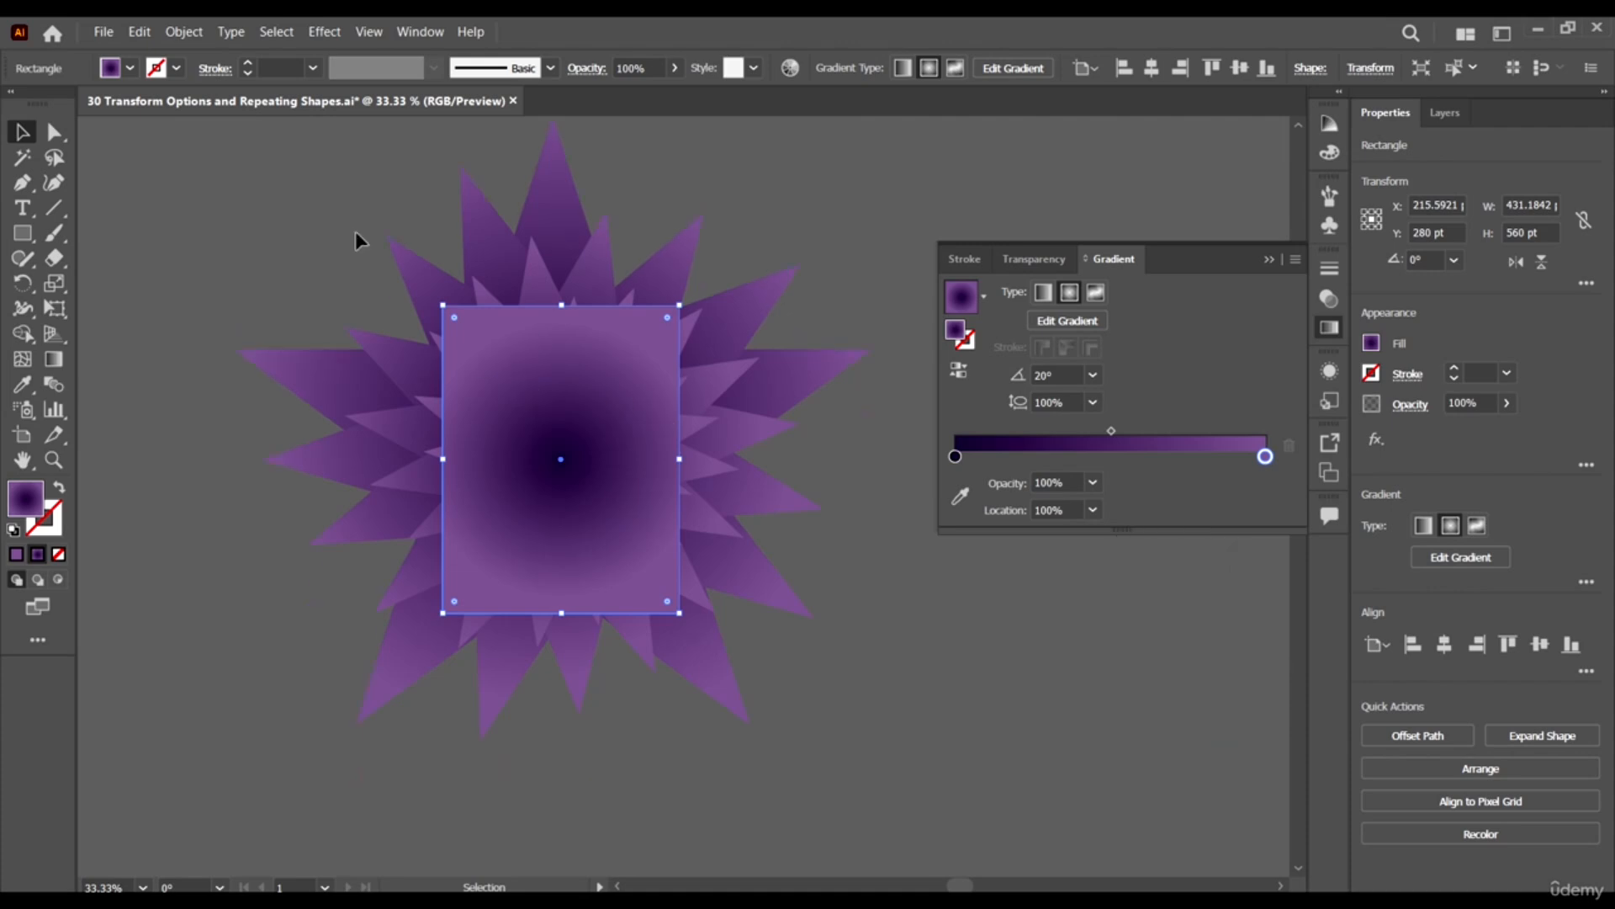
Clip the flower's stars to the artboard-sized rectangle with a clipping mask, and deselect the artwork.
left_click_drag(213, 159, 924, 811)
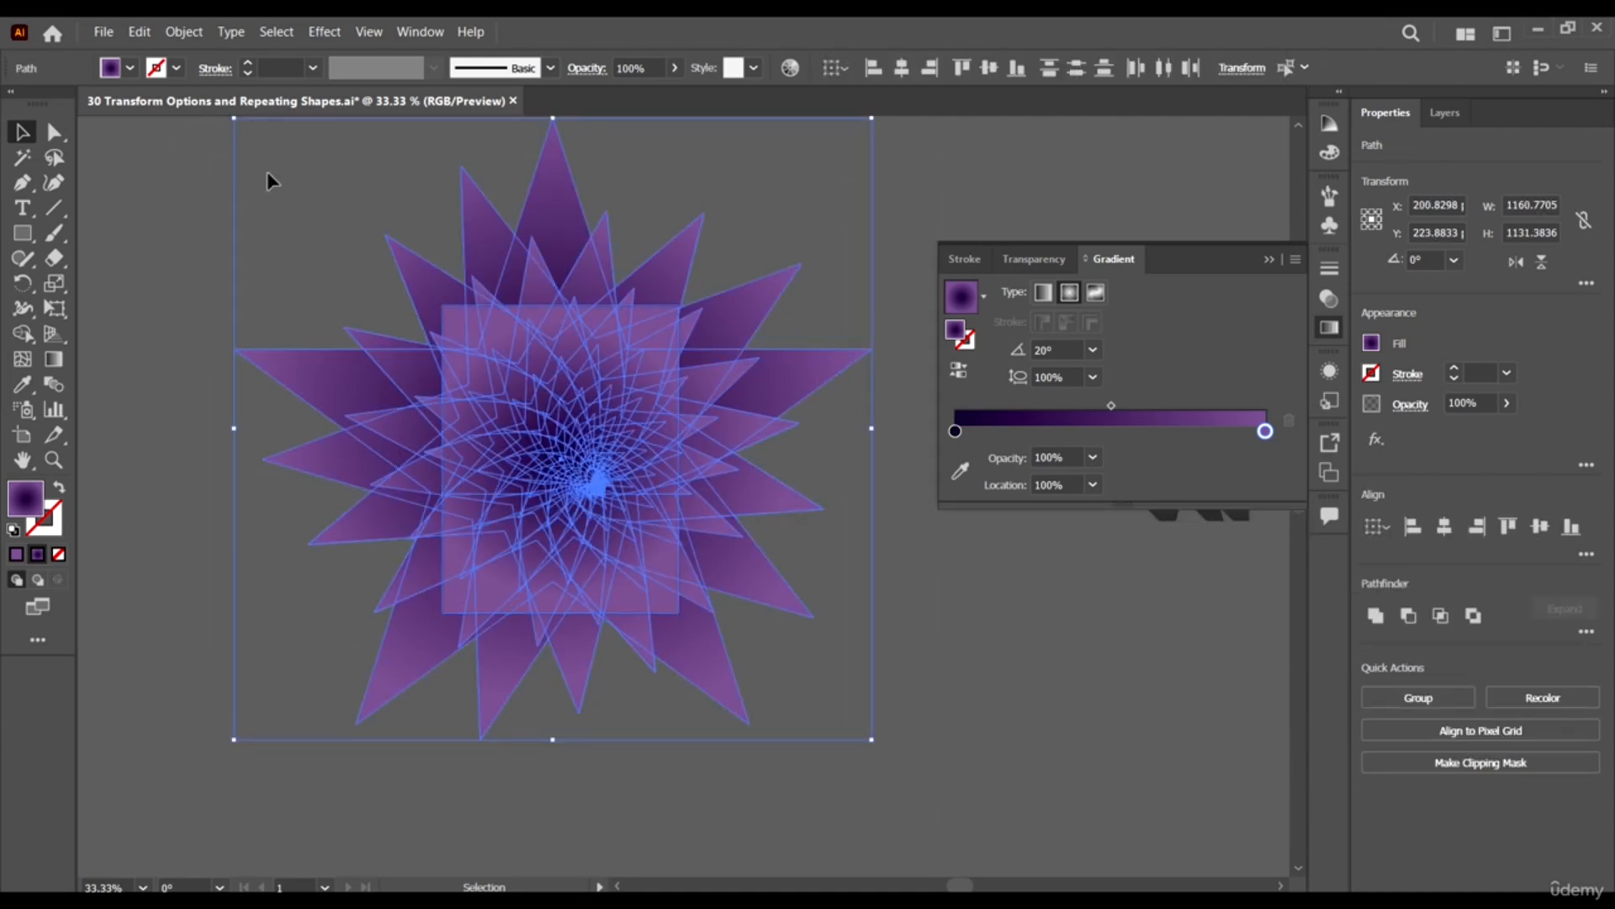
right_click(605, 481)
left_click(709, 609)
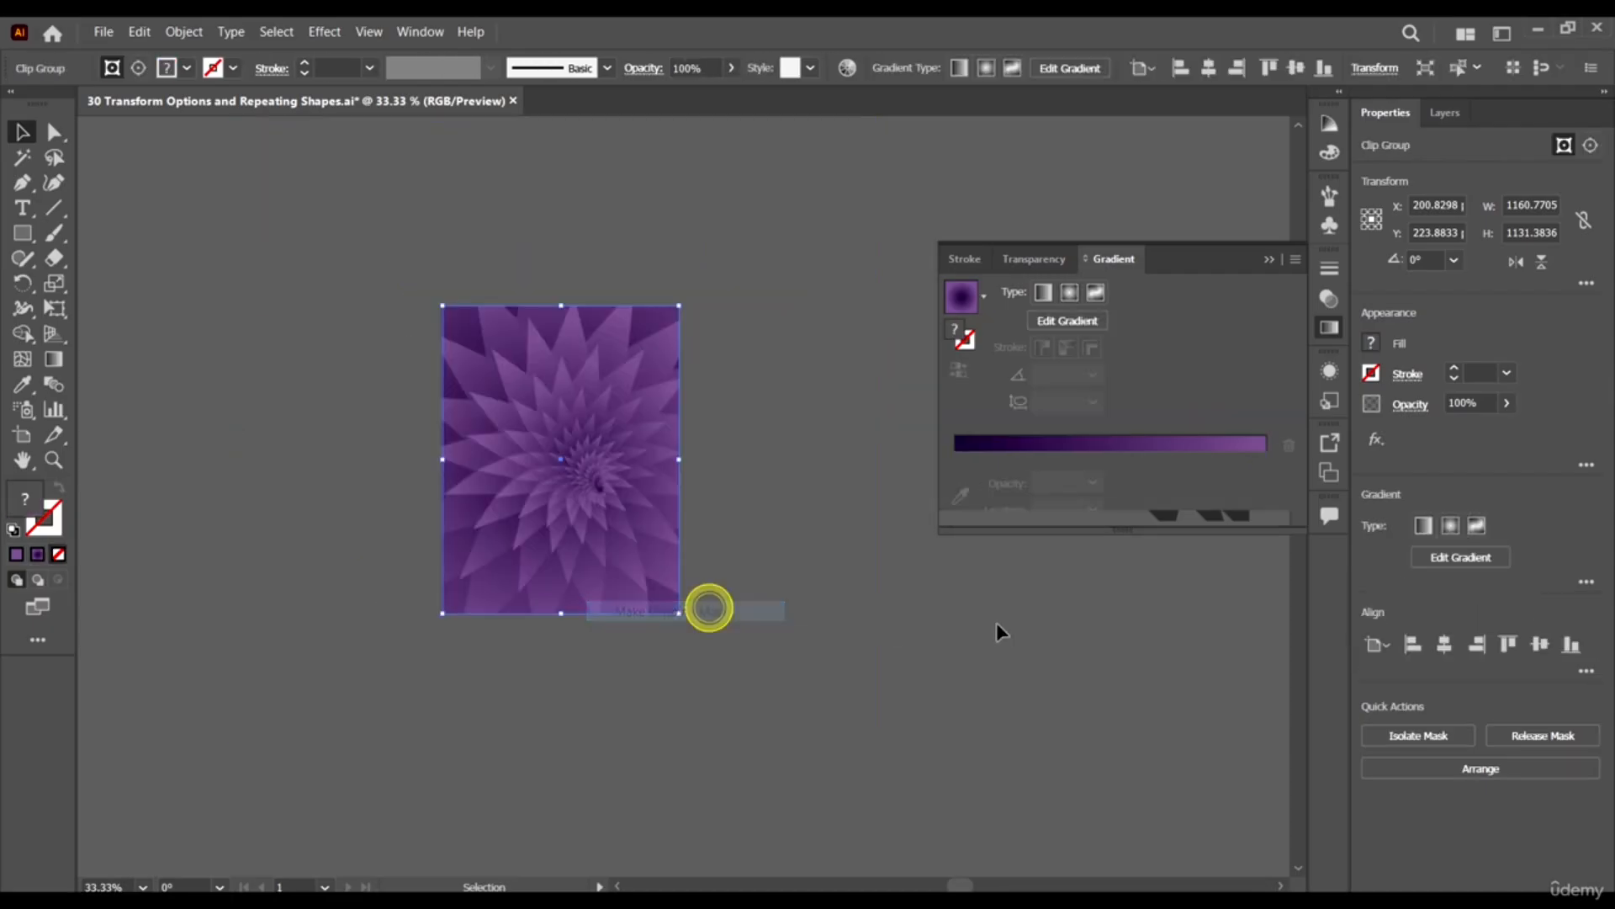
left_click(996, 614)
scroll(561, 298, "up", 2)
scroll(641, 613, "down", 4)
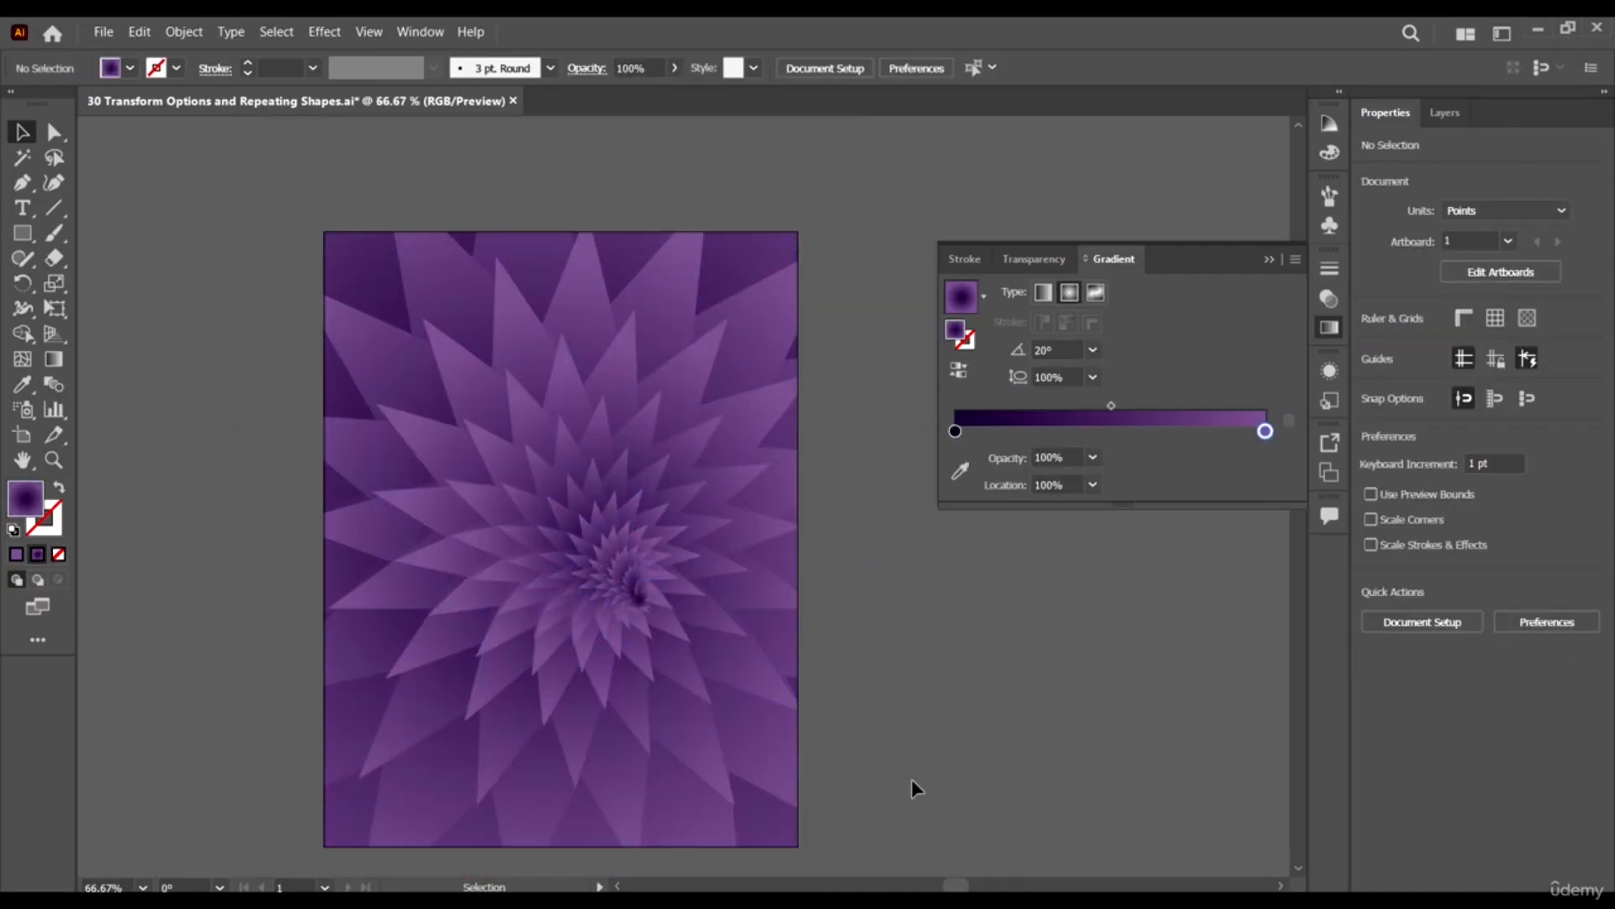
Draw a gradient-filled square about 282 pt wide in the empty space beside the artboard and move it closer to the clipped flower.
scroll(469, 710, "right", 2)
scroll(209, 566, "down", 1)
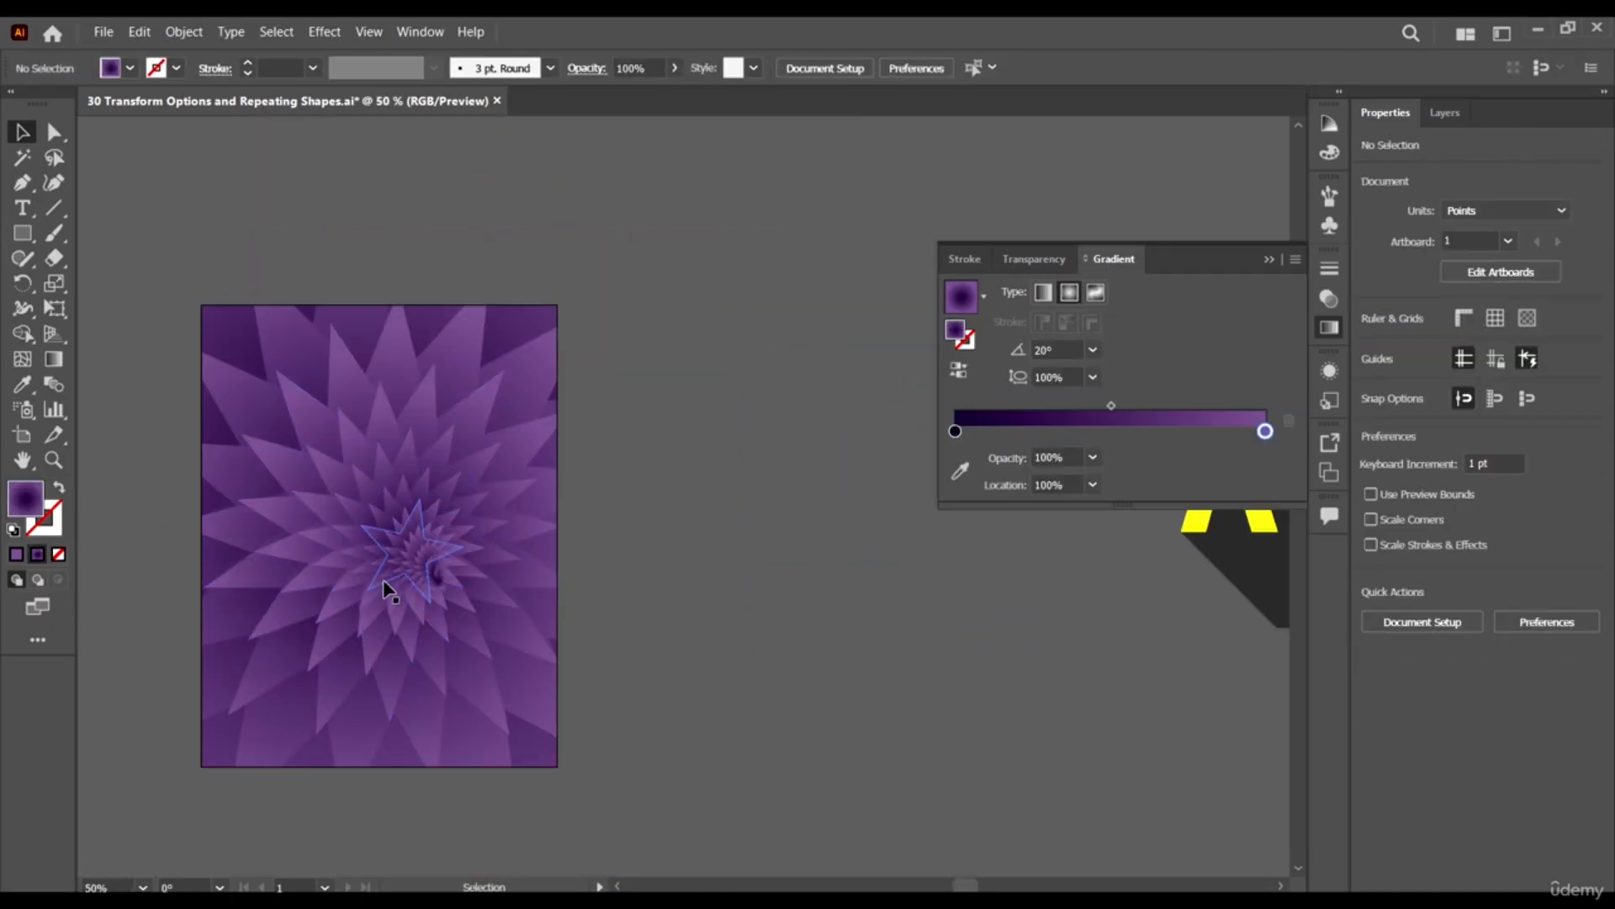
left_click(22, 233)
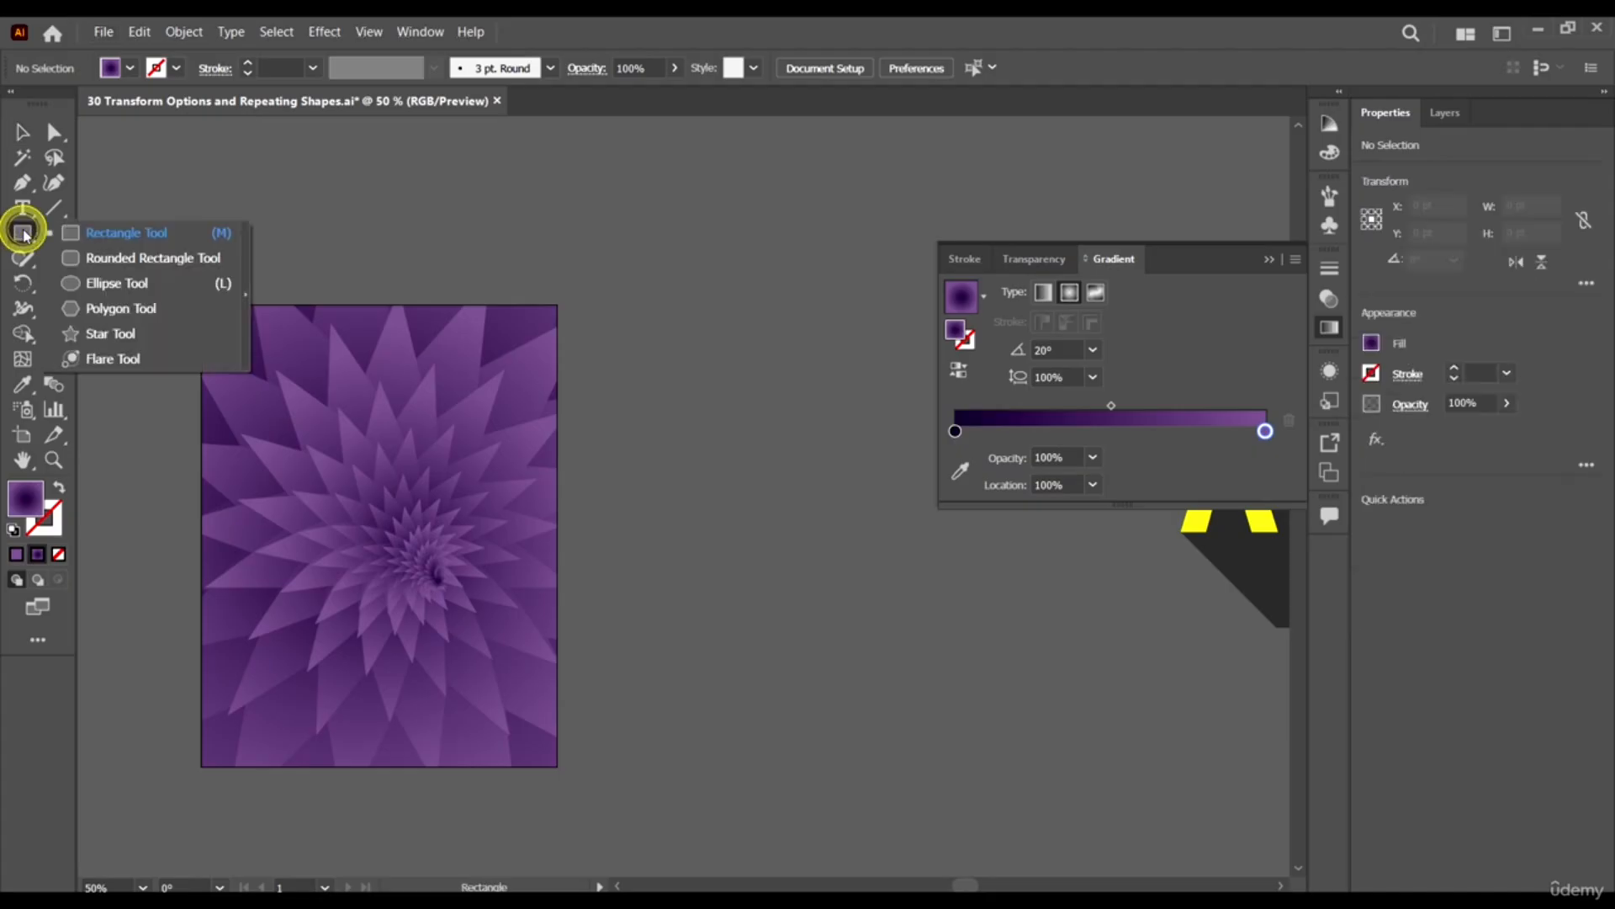
left_click_drag(763, 481, 999, 710)
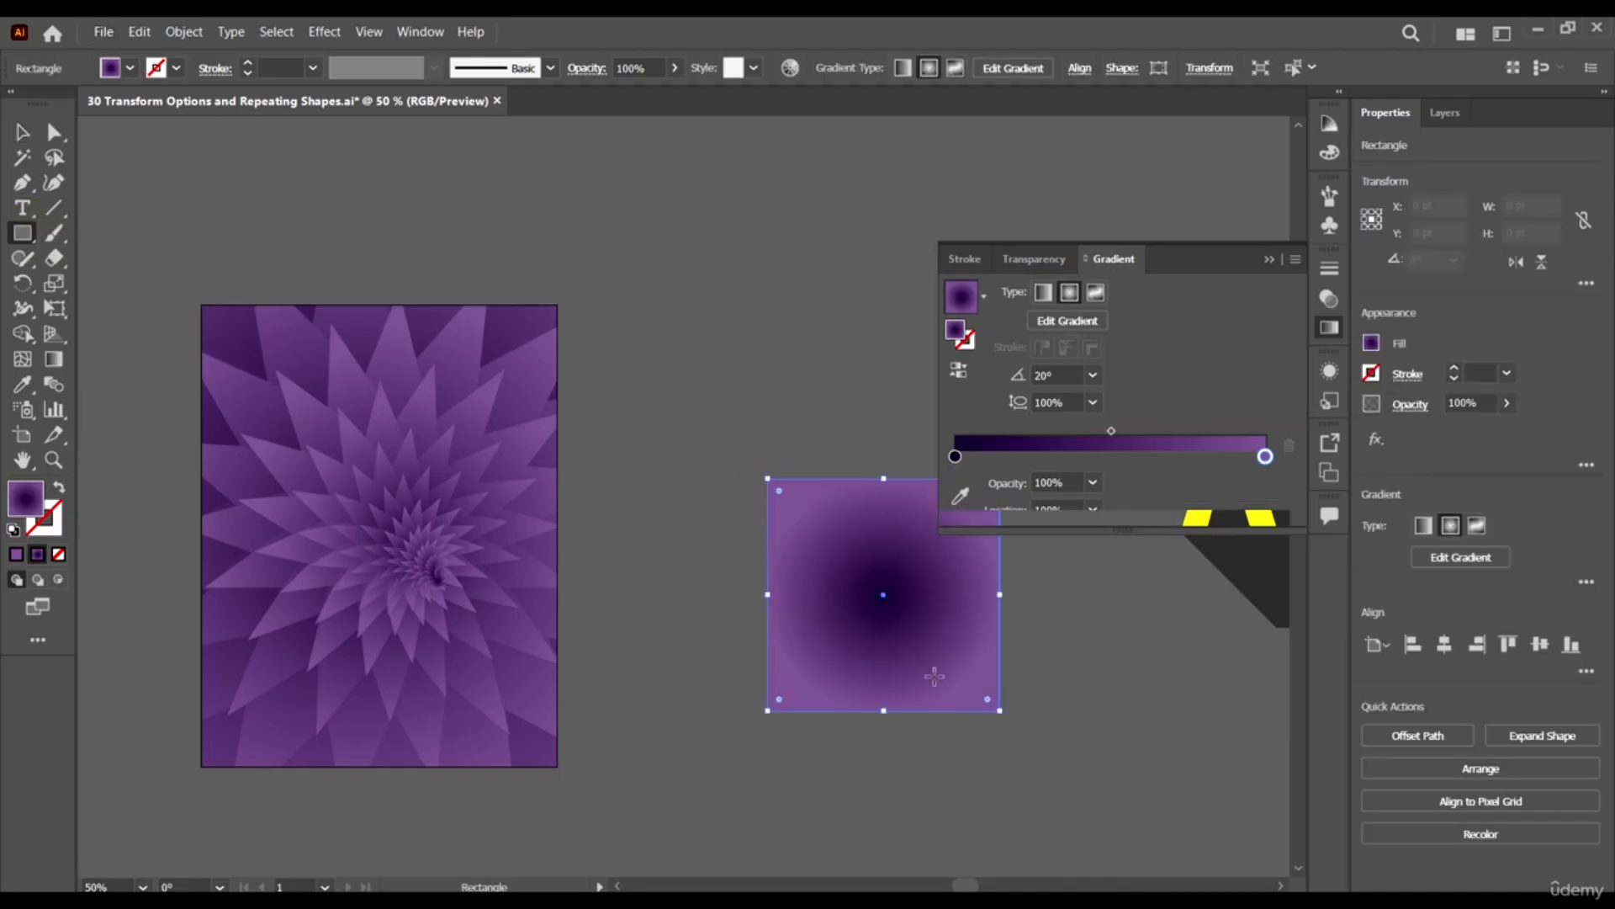
key("v")
left_click_drag(915, 607, 778, 531)
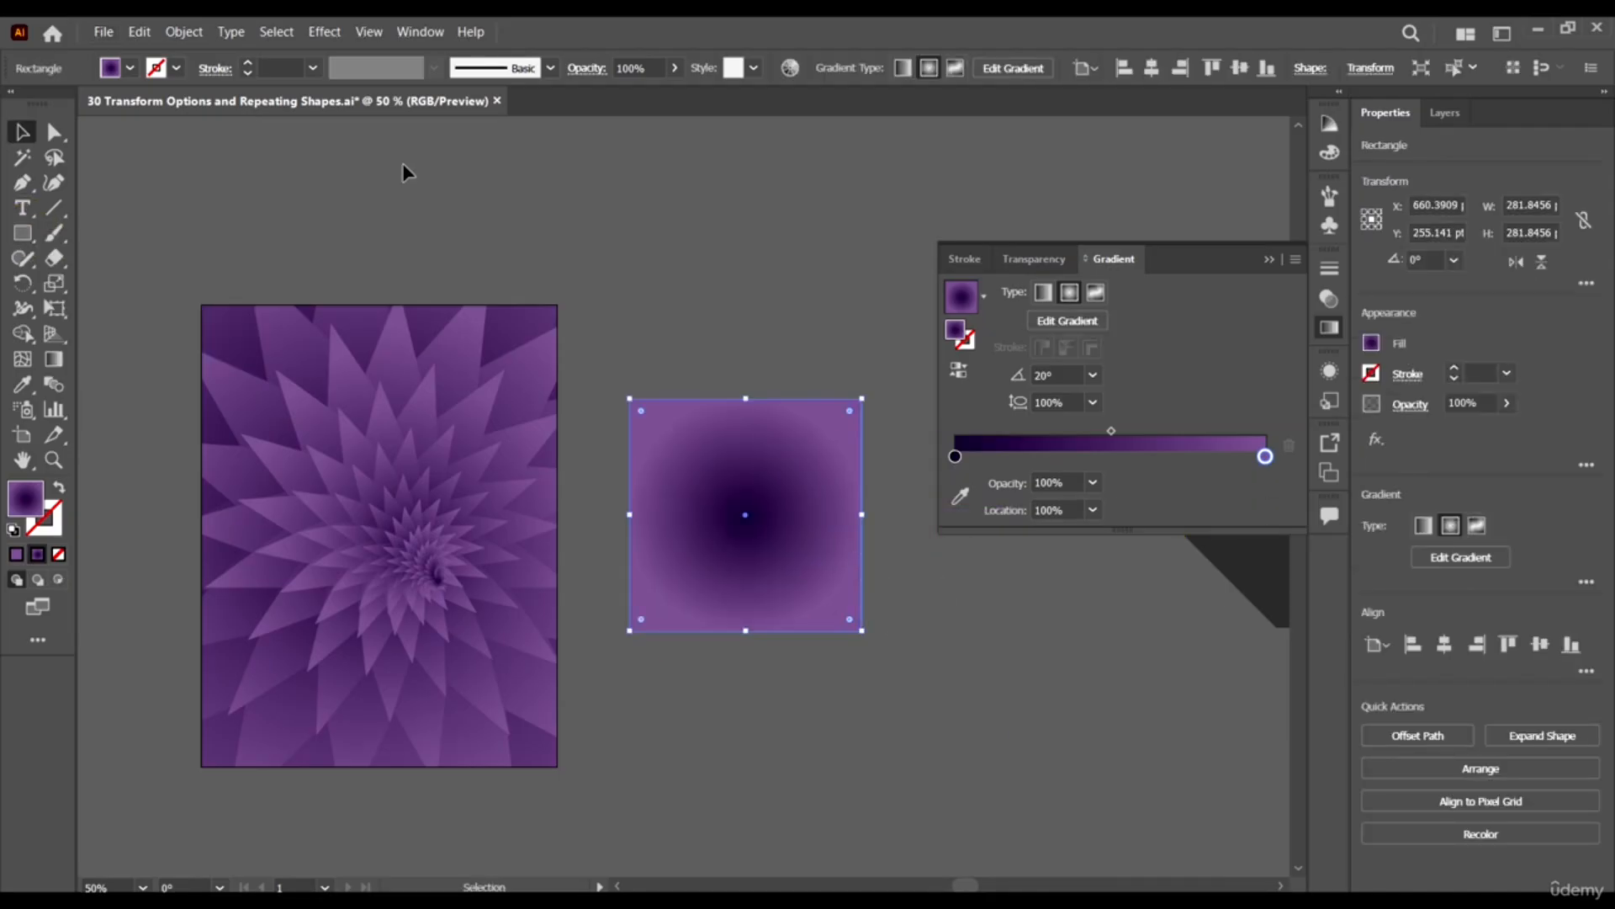
Apply the Pucker & Bloat effect to the square with an 82% bloat to form four petals.
left_click(330, 31)
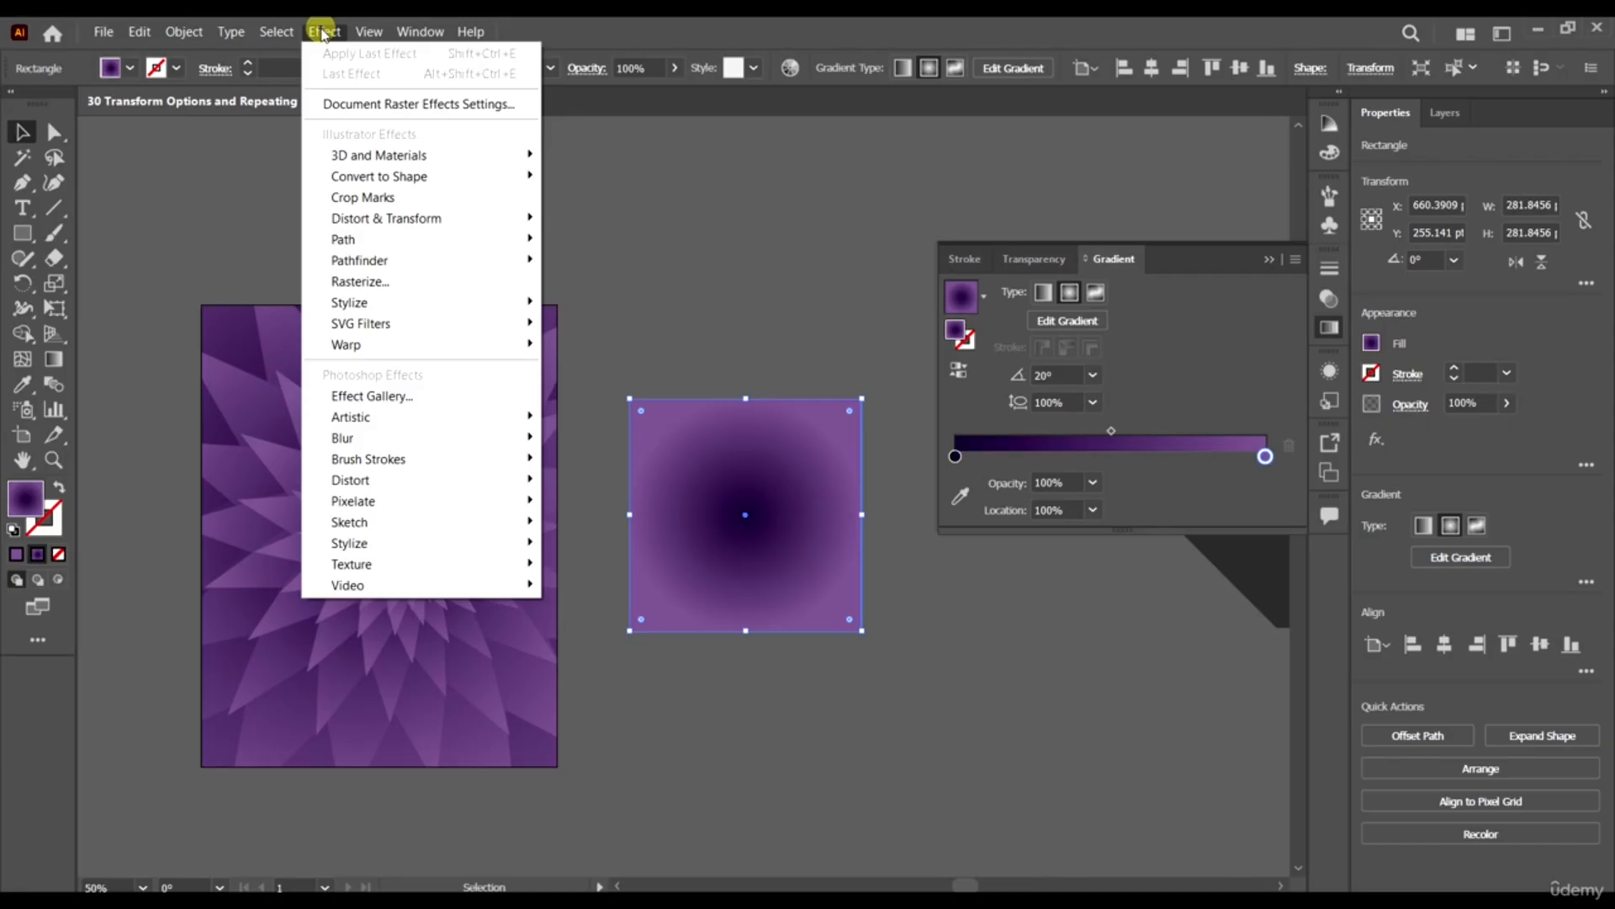
left_click(435, 216)
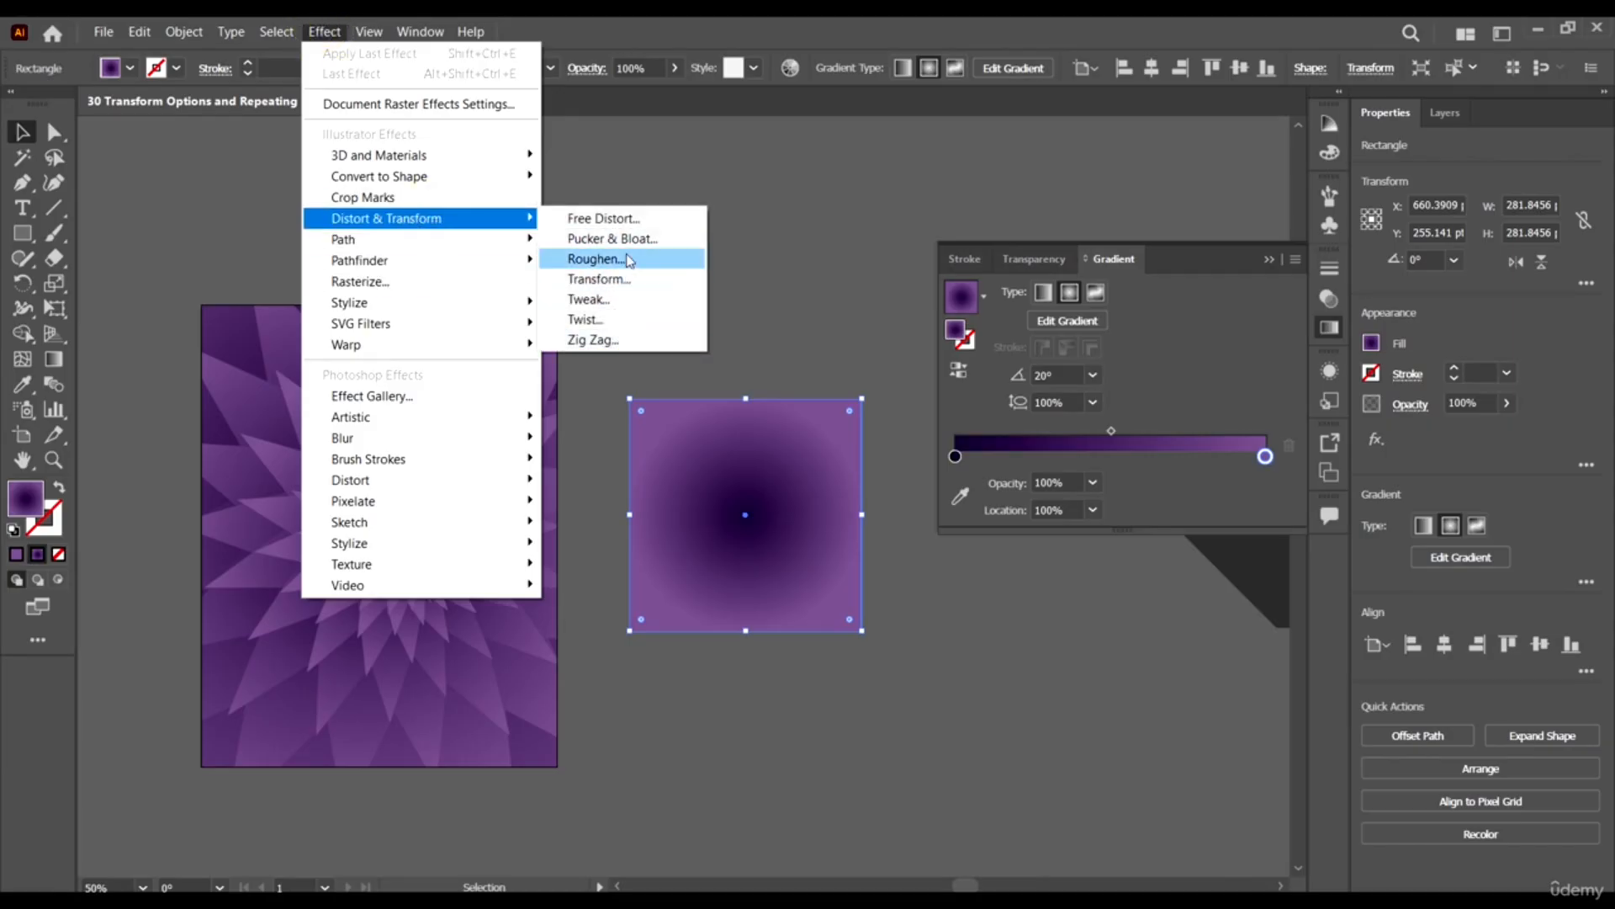
left_click(618, 238)
left_click_drag(1165, 388, 1203, 381)
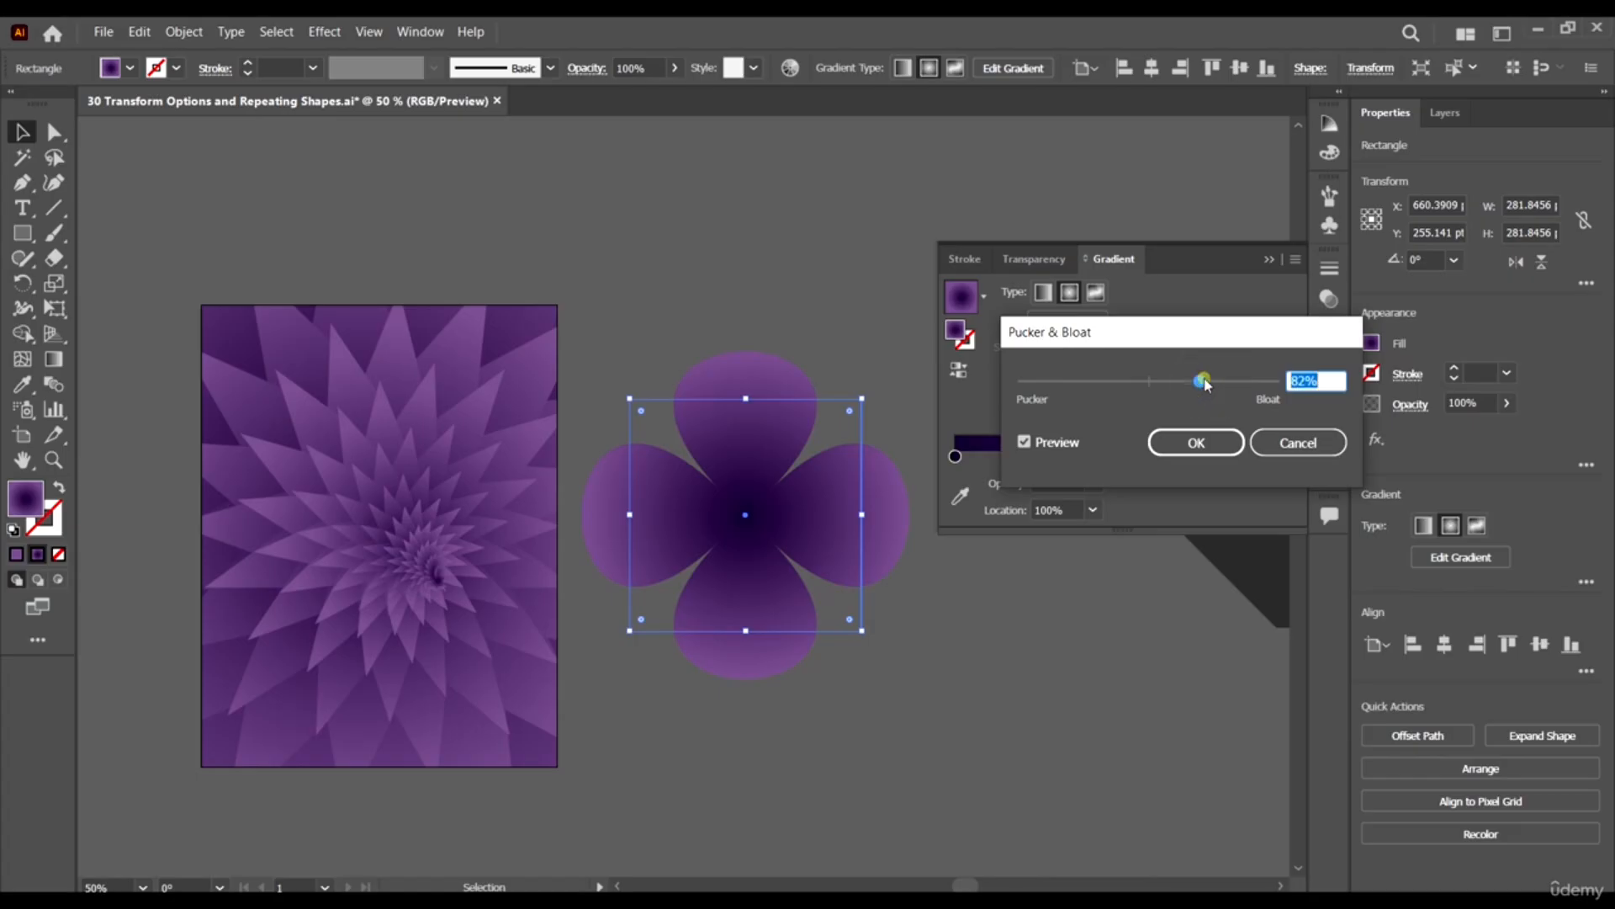
left_click(1196, 441)
Move the four-petal shape farther from the artboard and enlarge it evenly to about 472 pt wide.
scroll(686, 501, "right", 3)
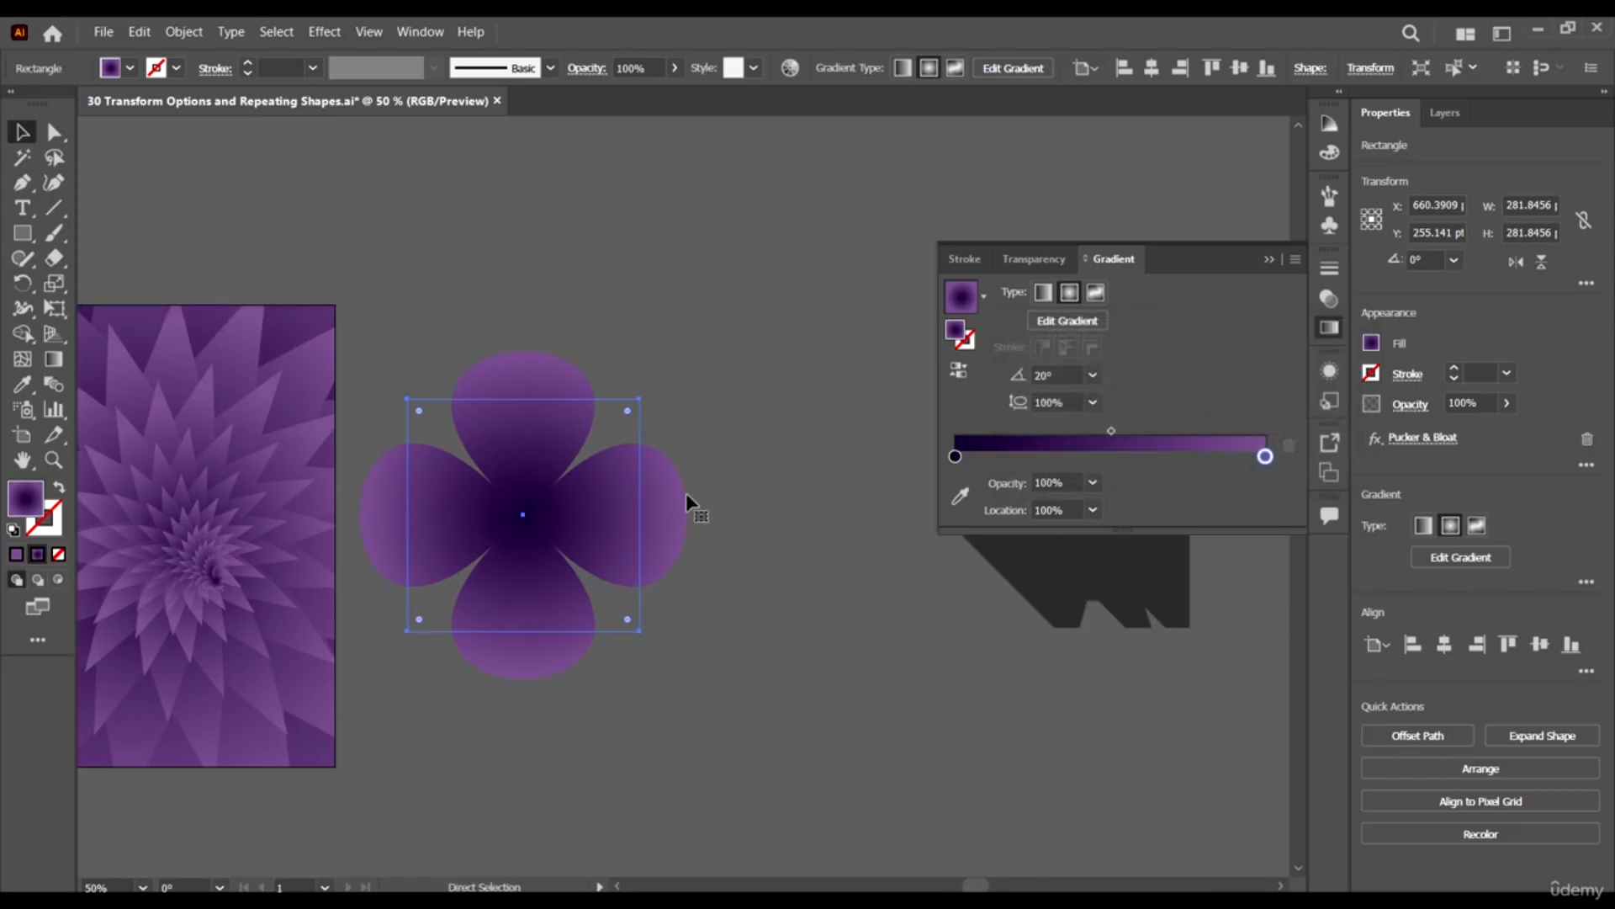
left_click_drag(641, 399, 722, 355)
left_click_drag(631, 505, 741, 503)
left_click_drag(791, 358, 824, 321)
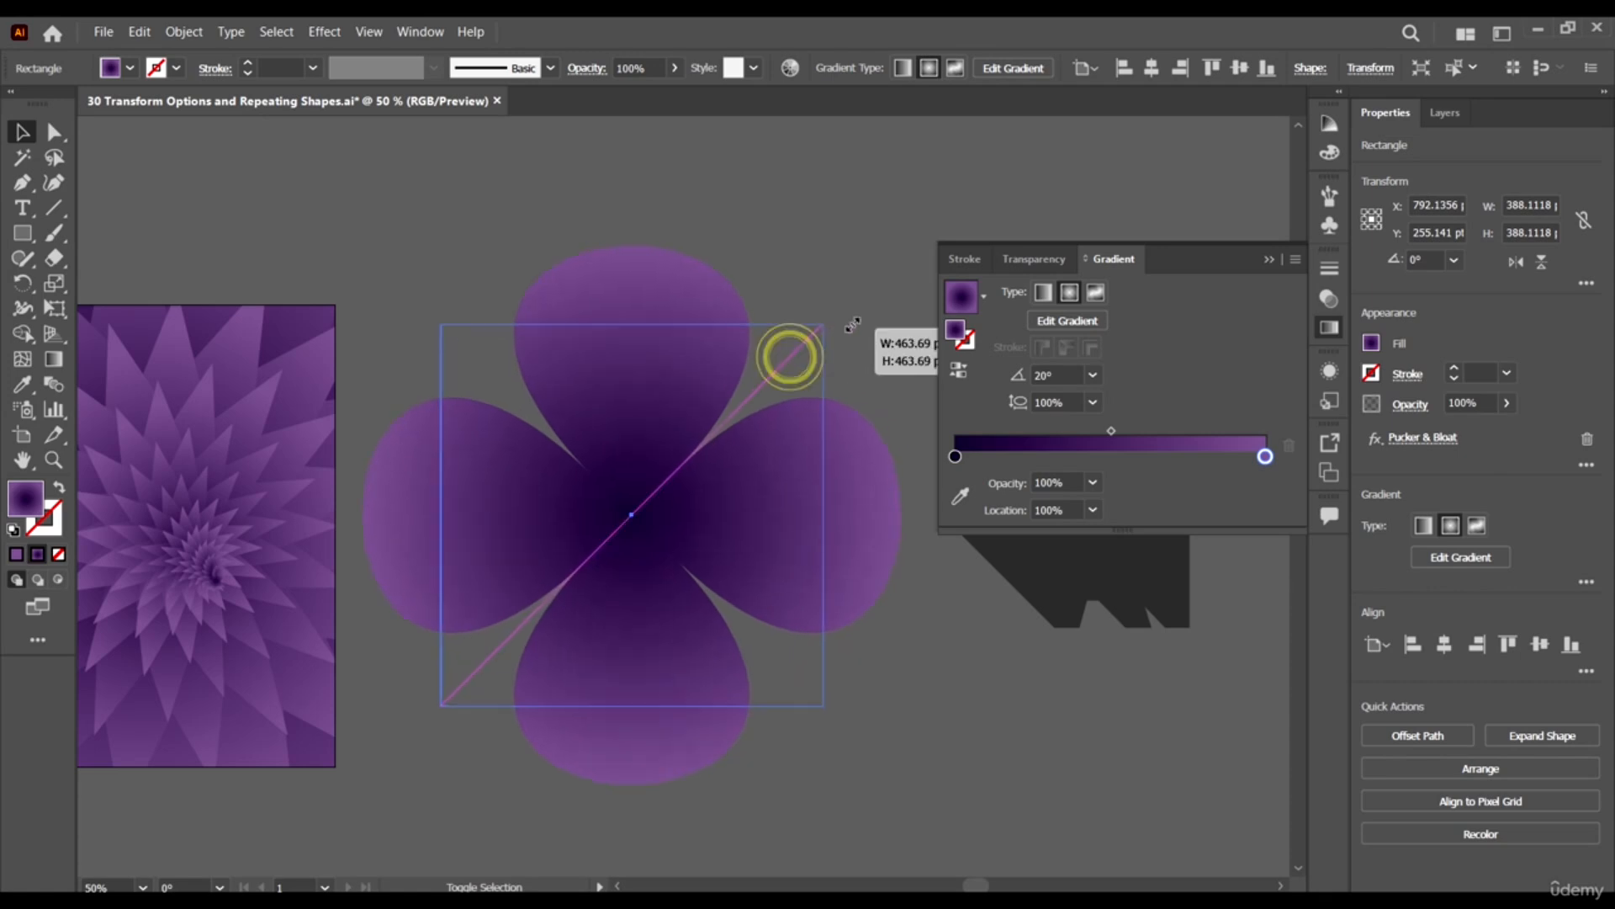
left_click_drag(899, 557, 841, 606)
Edit the shape's existing Pucker & Bloat effect to a stronger bloat for longer, narrower petals.
left_click_drag(1328, 371, 1342, 379)
left_click(1342, 380)
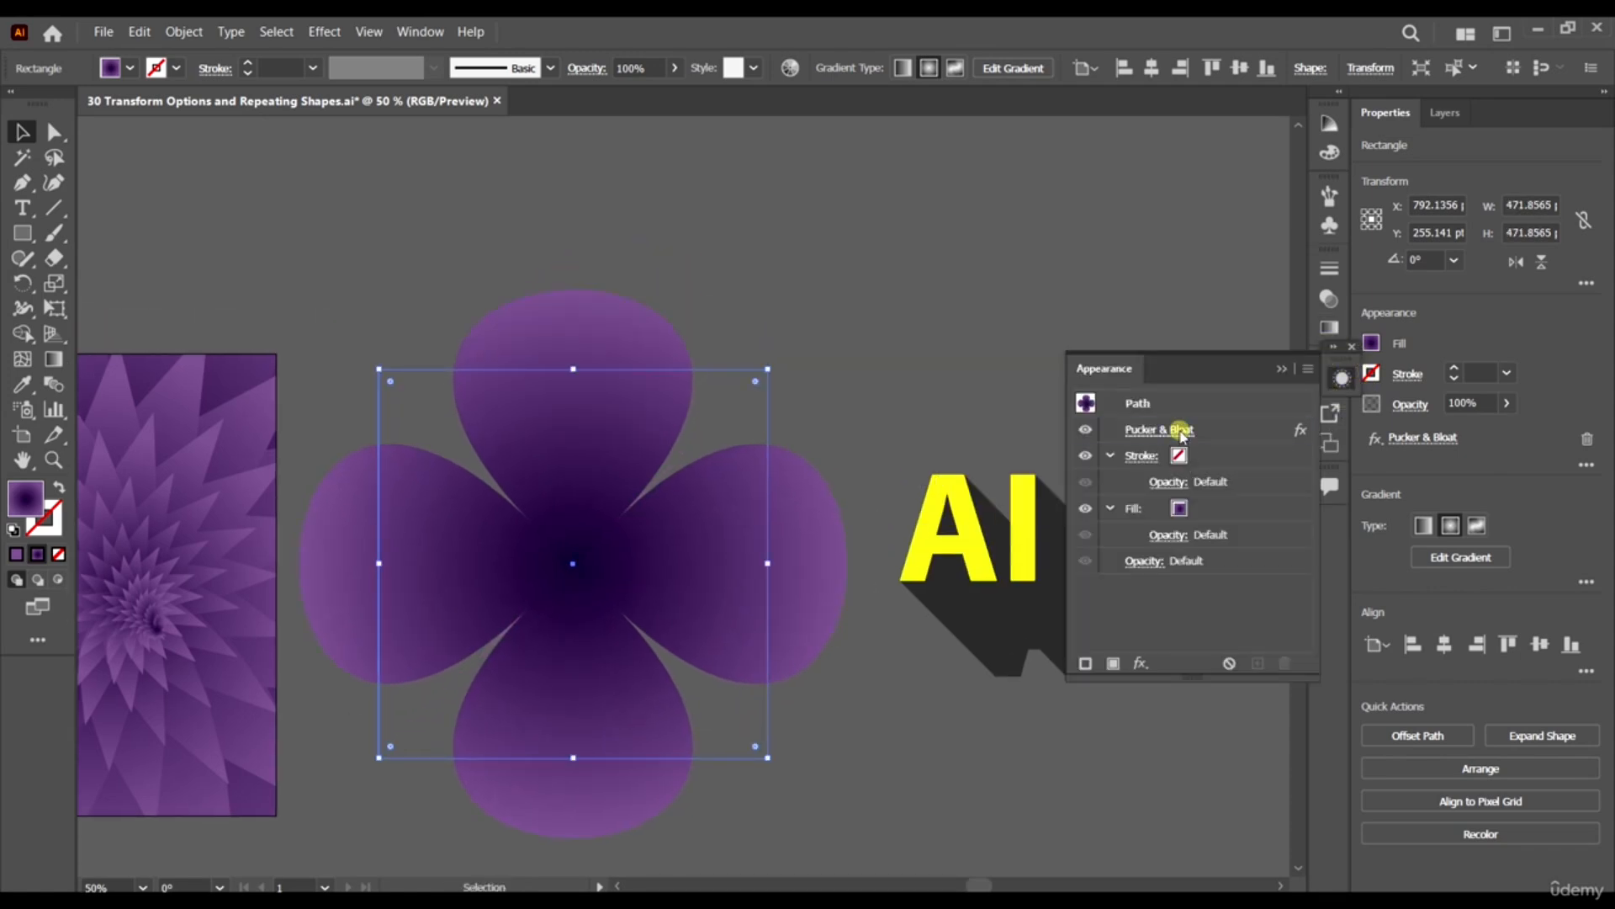
left_click(1181, 431)
left_click_drag(1223, 387, 1241, 386)
left_click(1186, 446)
key("ctrl+minus")
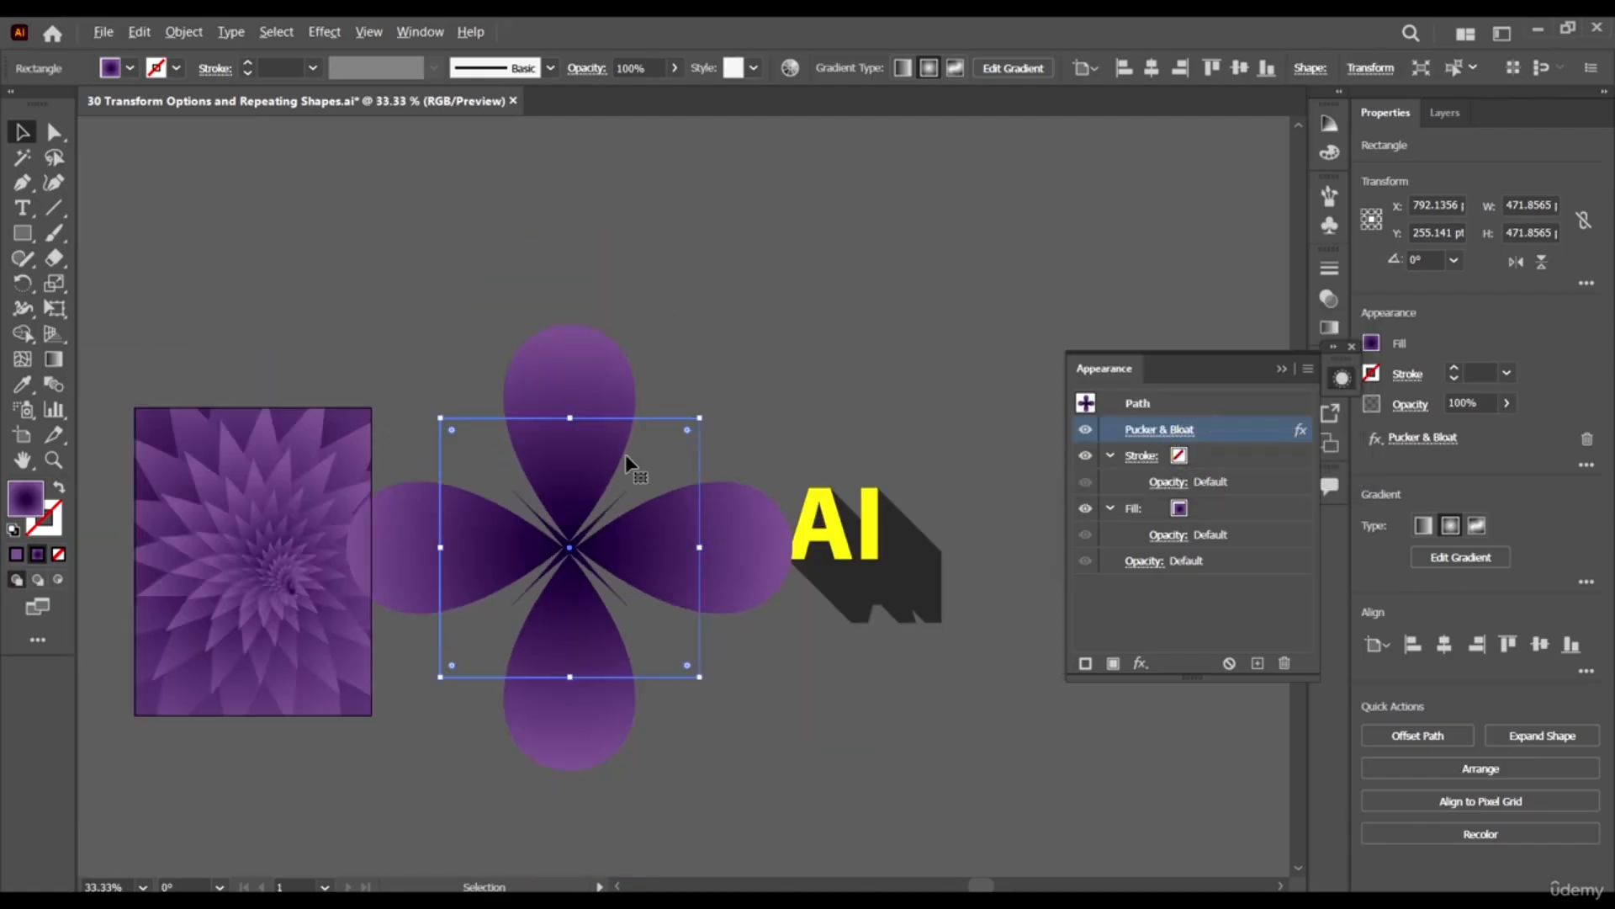
Scale the four-petal shape evenly about its center to about 339 pt wide.
left_click_drag(705, 416, 674, 469)
scroll(665, 560, "up", 1)
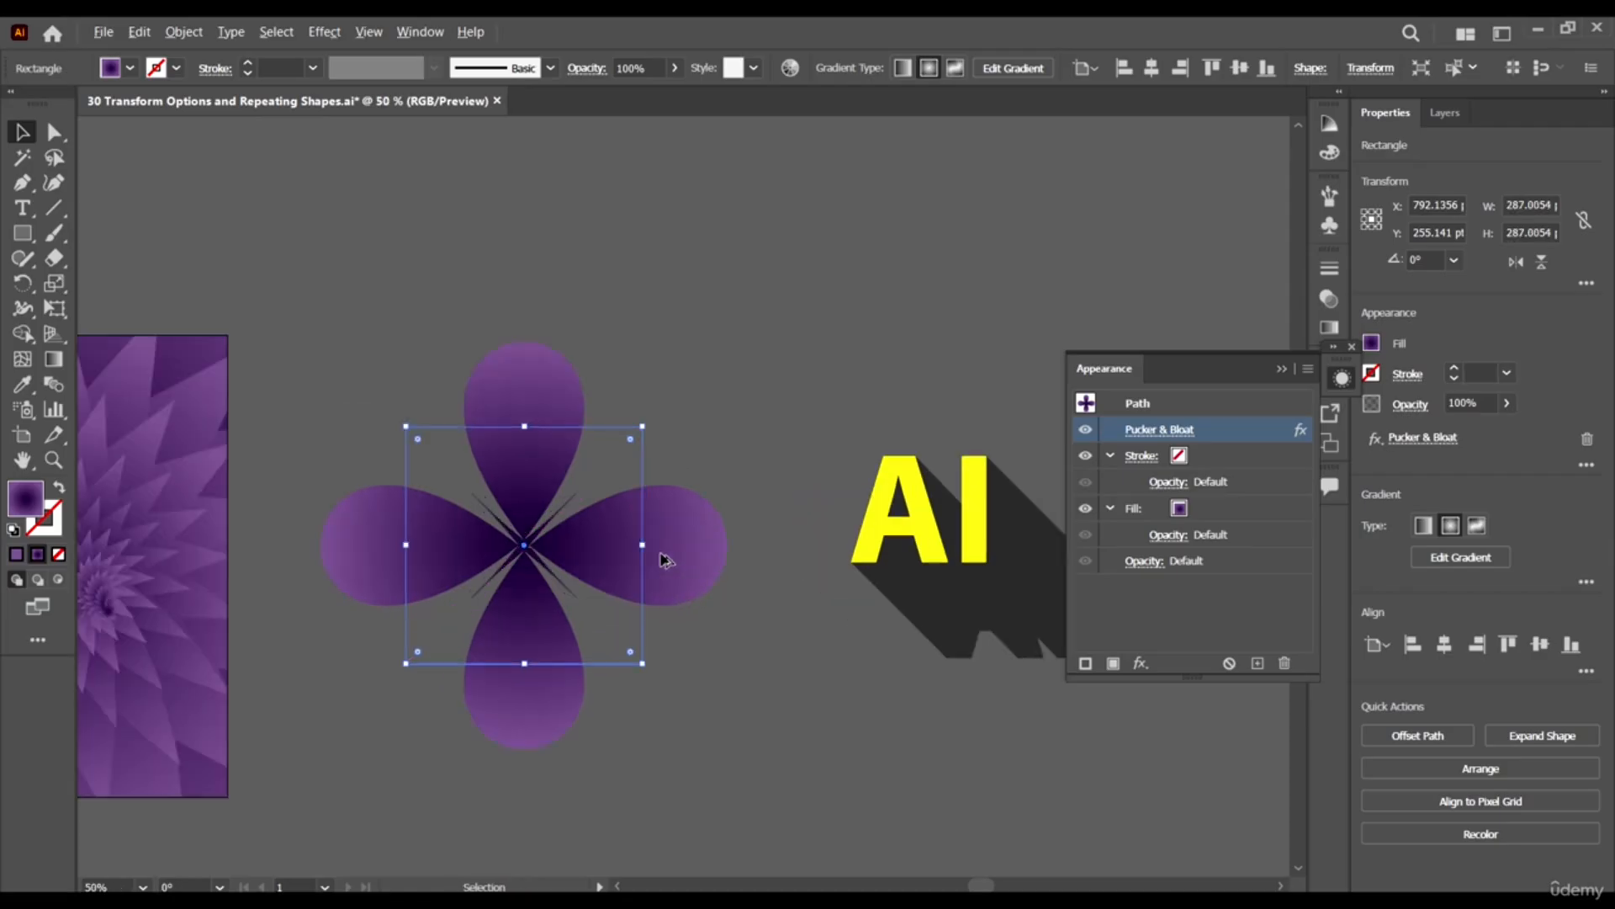
mouse_move(644, 663)
left_mouse_down()
mouse_move(660, 656)
mouse_move(665, 684)
left_mouse_up()
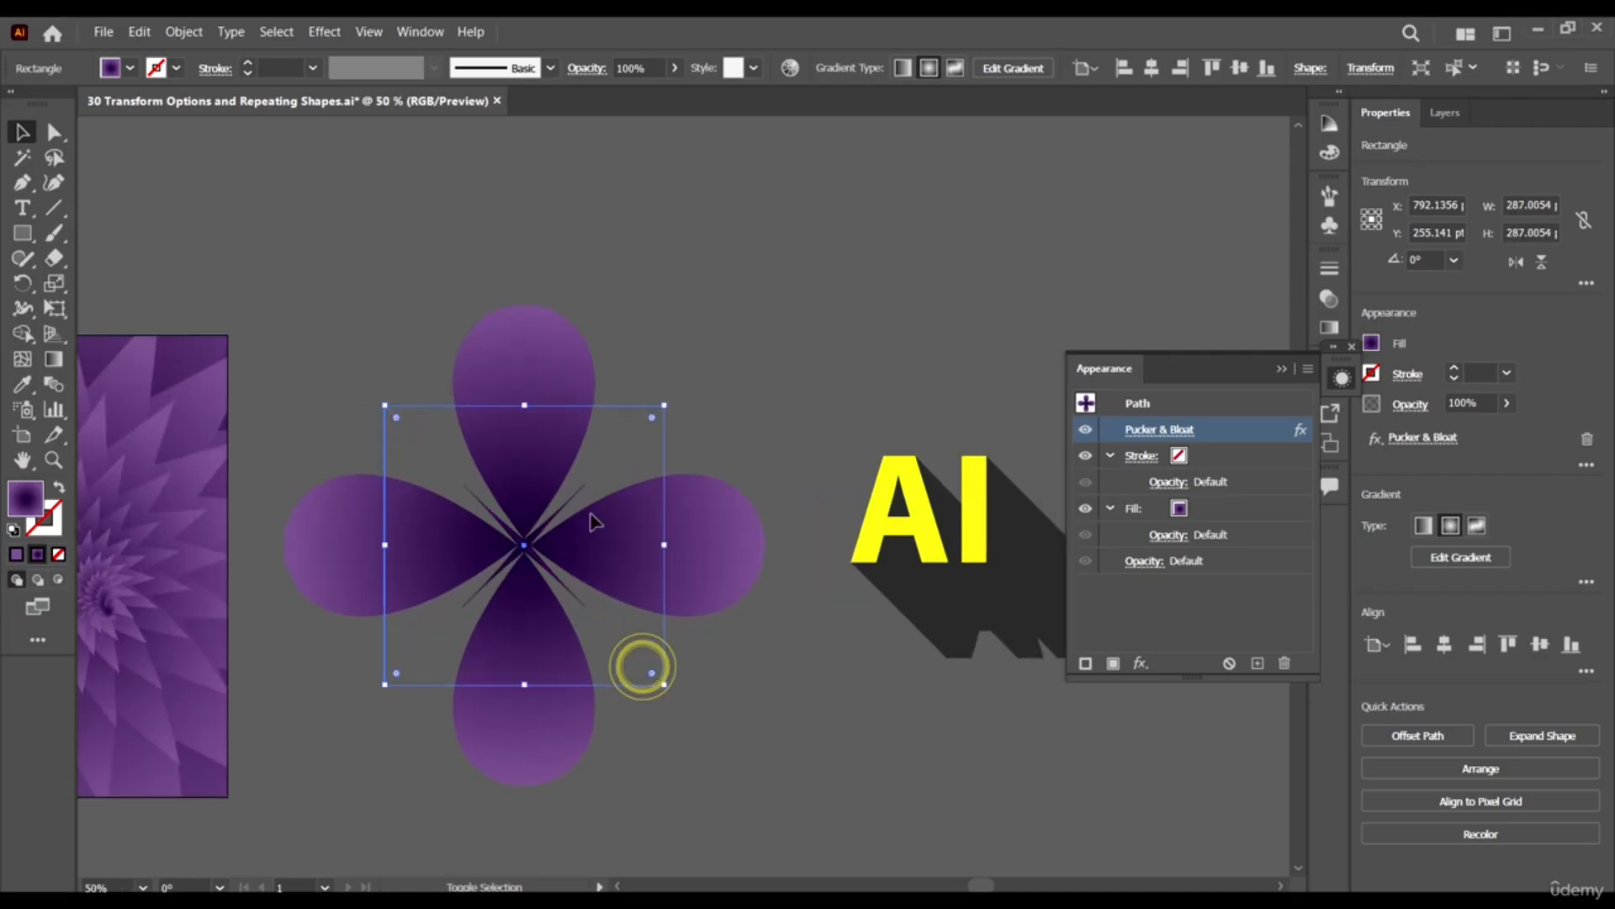
Apply Transform Each to the four-petal shape with 90% scale, 0 pt horizontal and vertical move, and 20° rotation.
left_click(173, 32)
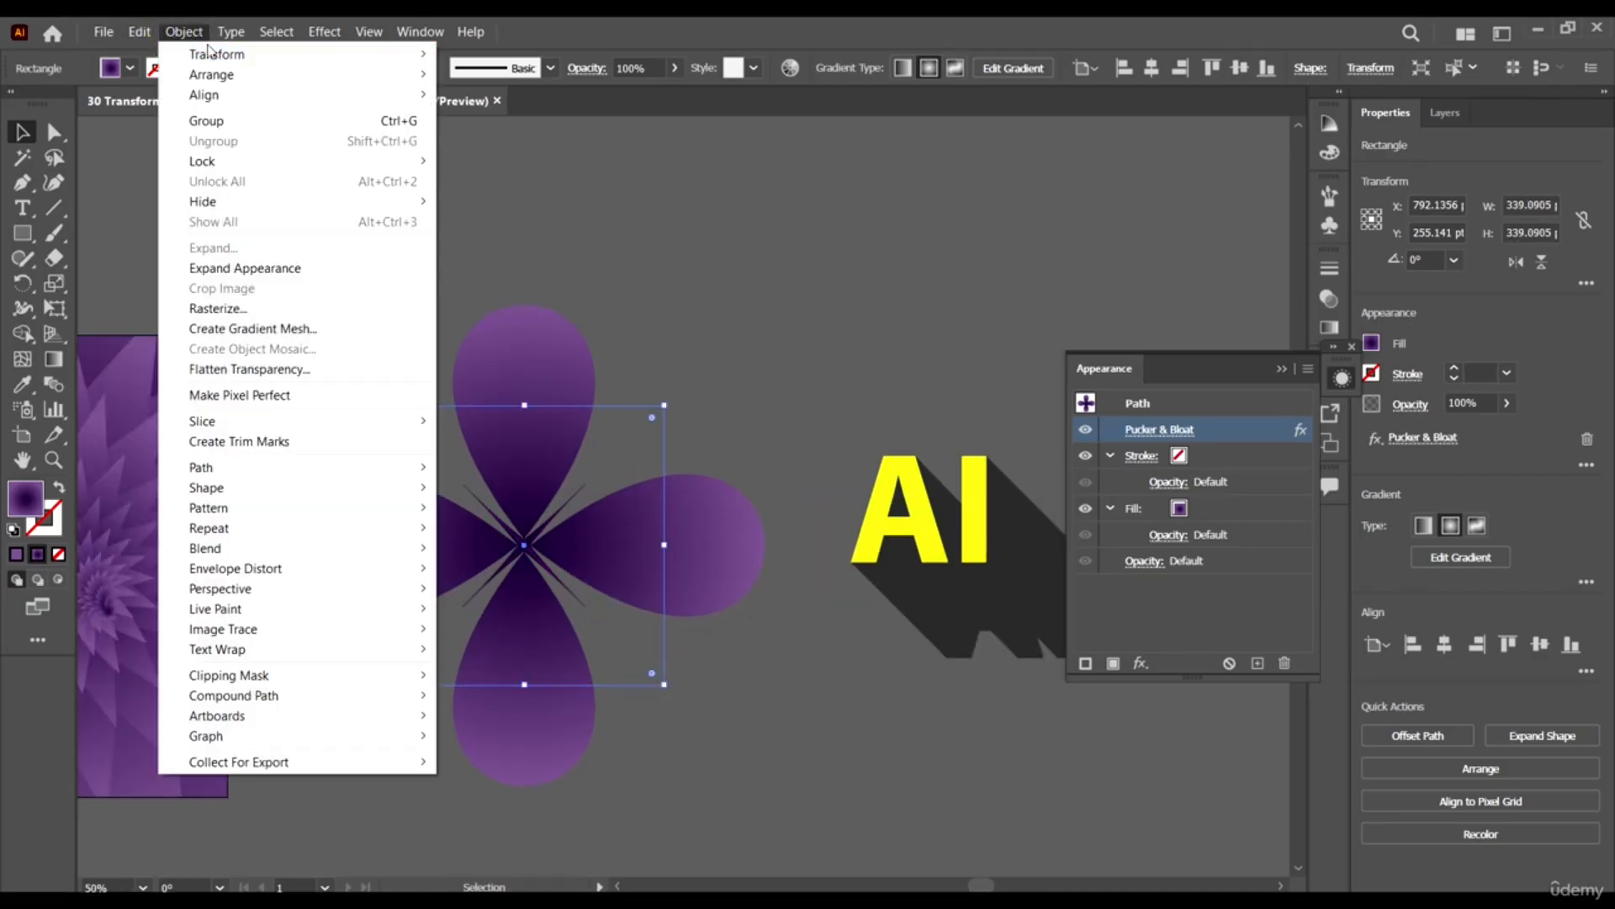
mouse_move(216, 54)
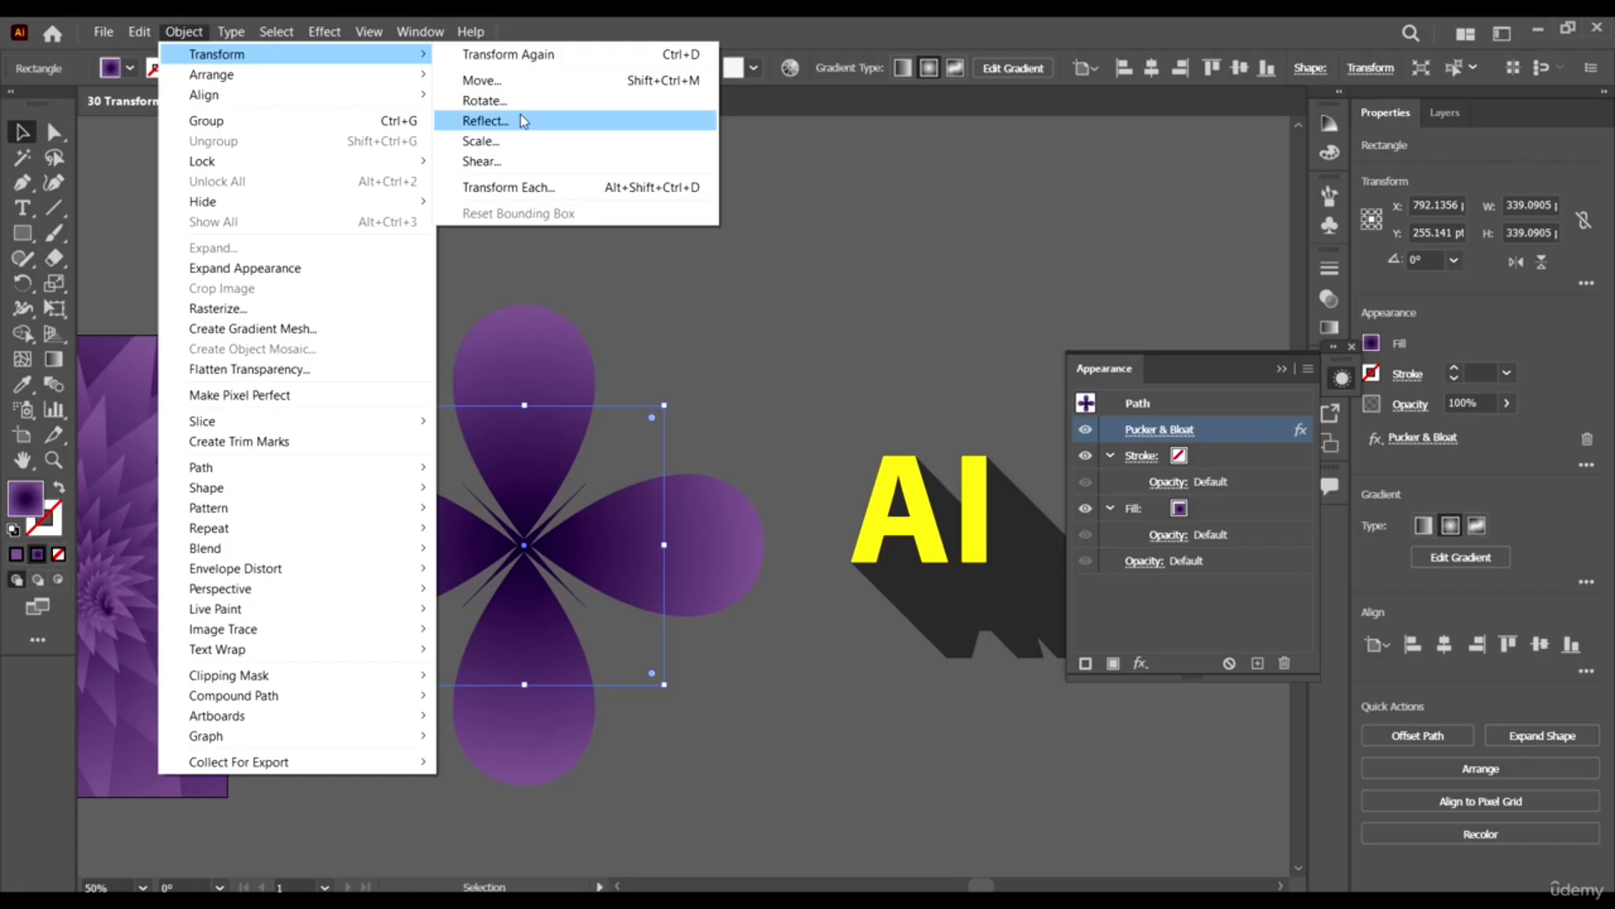
left_click(525, 186)
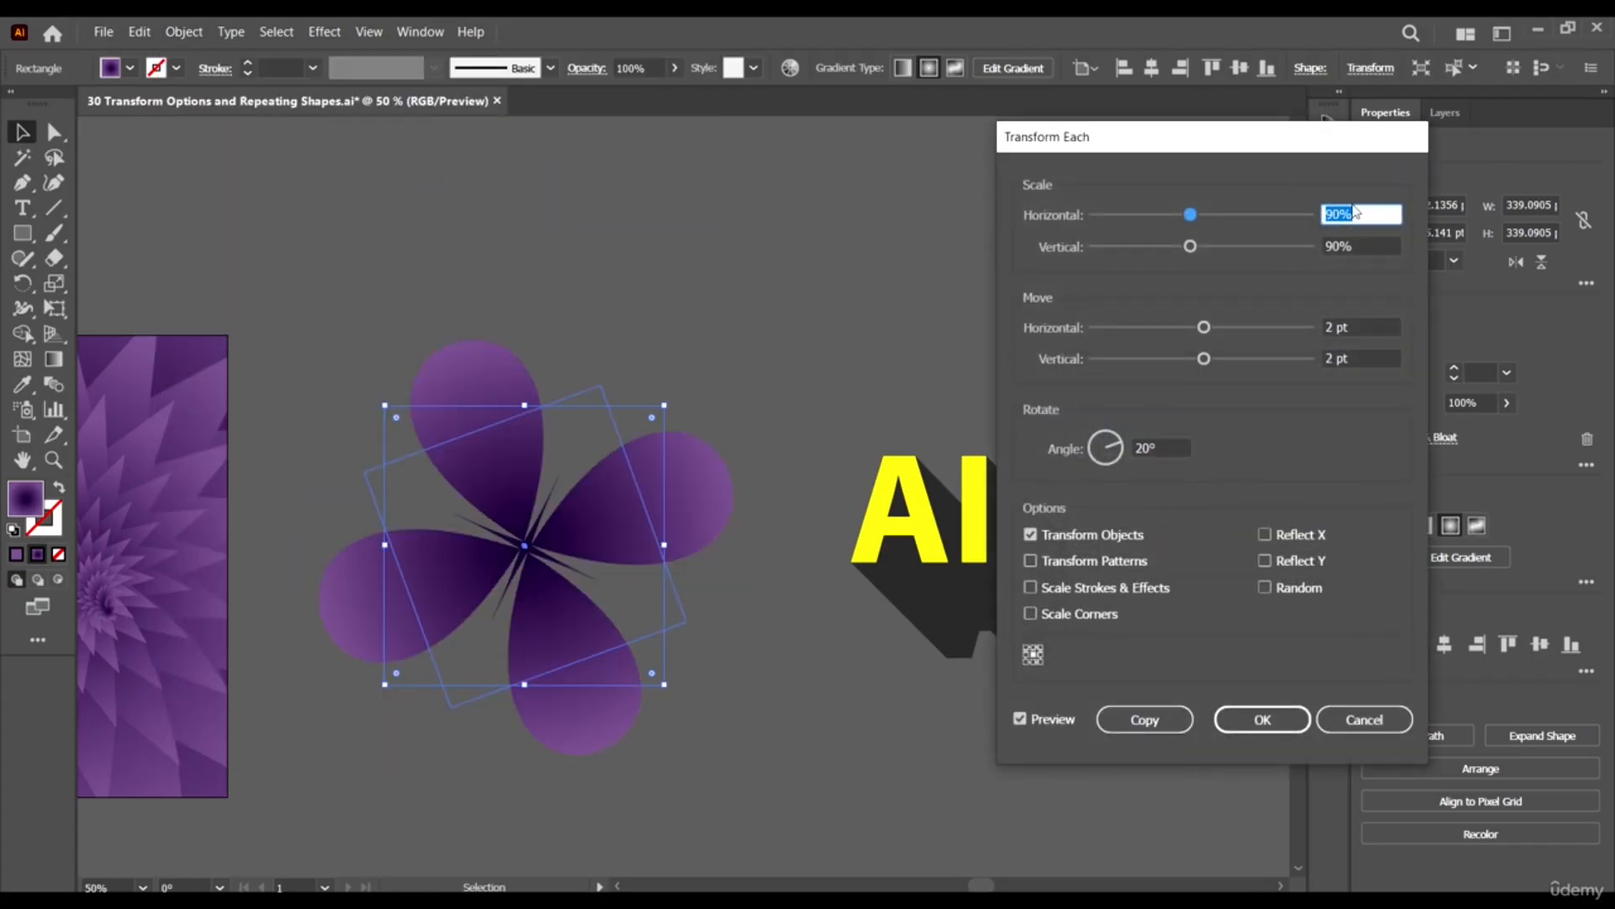
left_click_drag(1319, 136, 1234, 131)
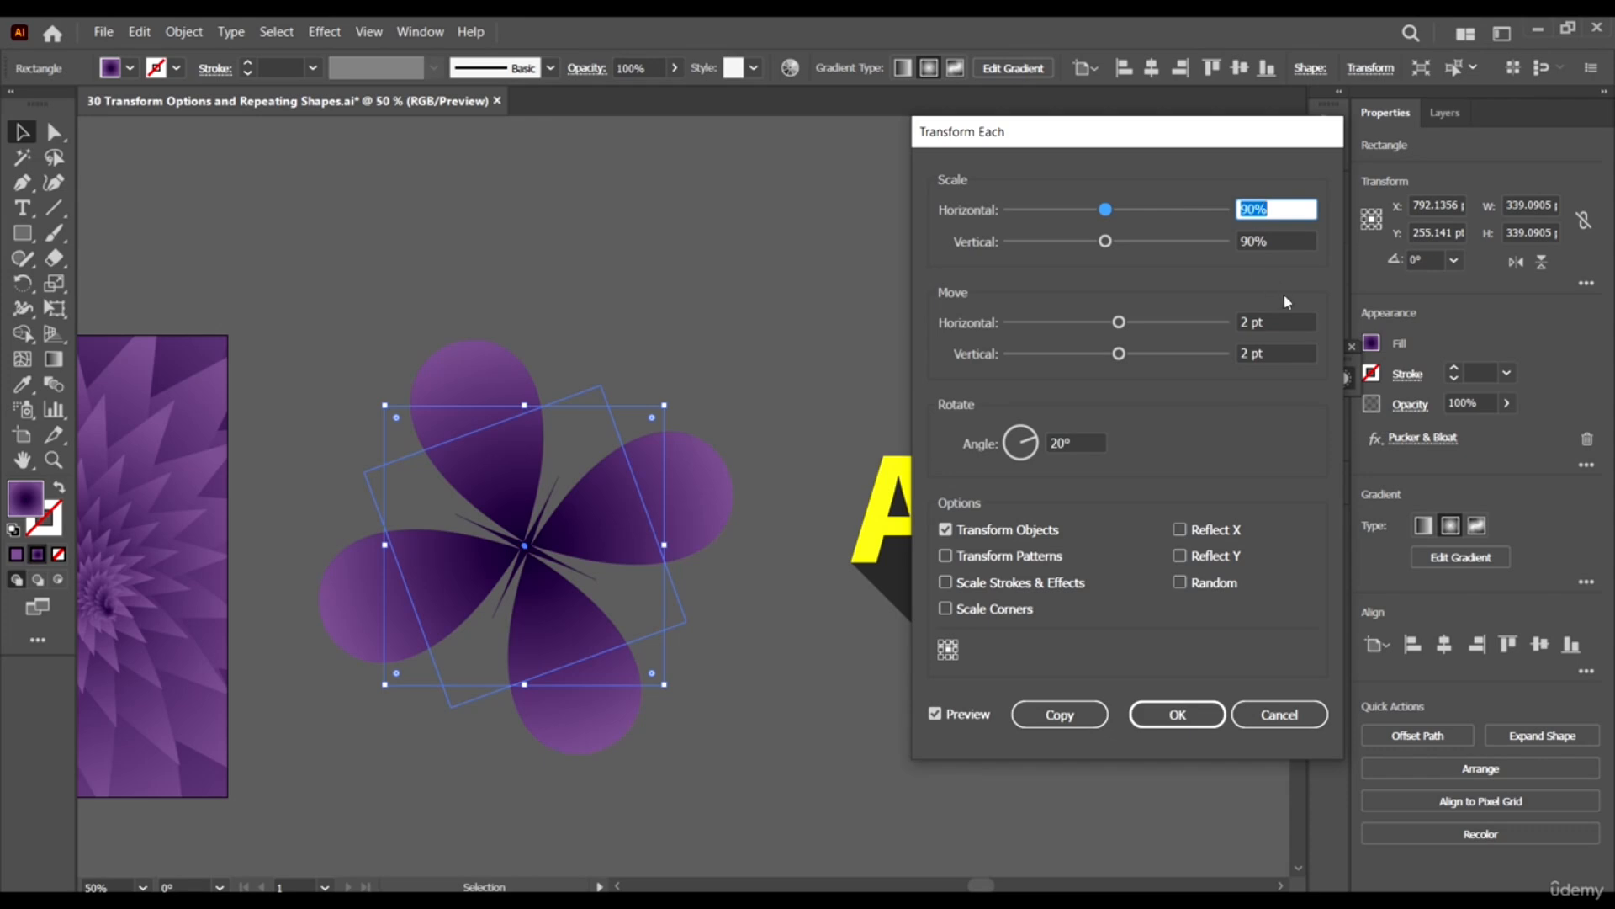
left_click(1278, 323)
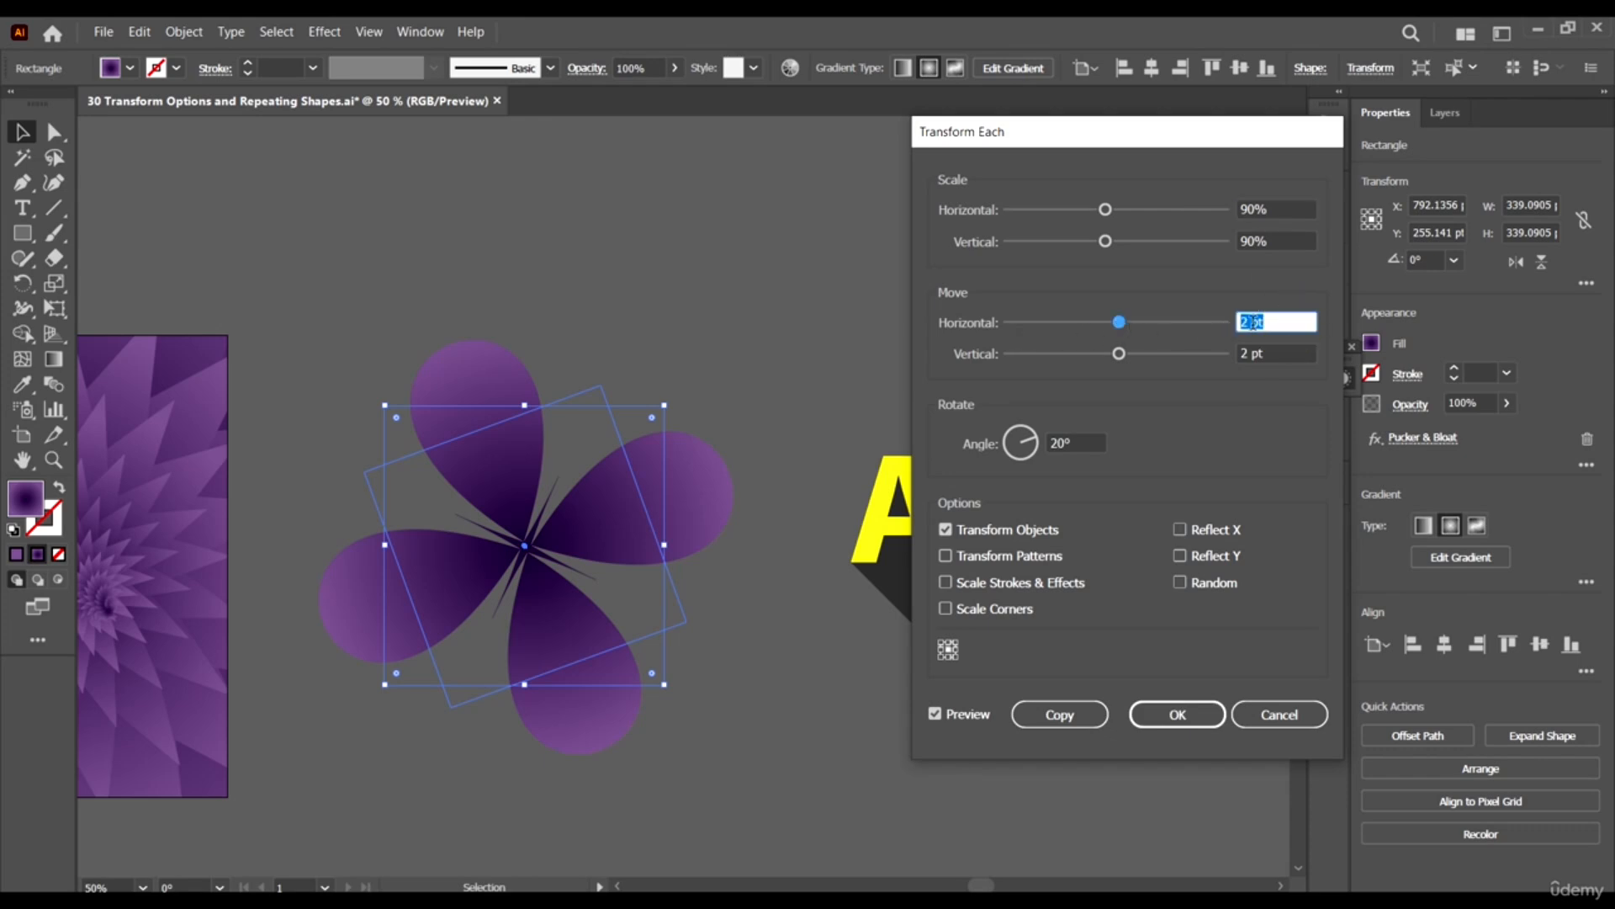
left_click(1305, 355)
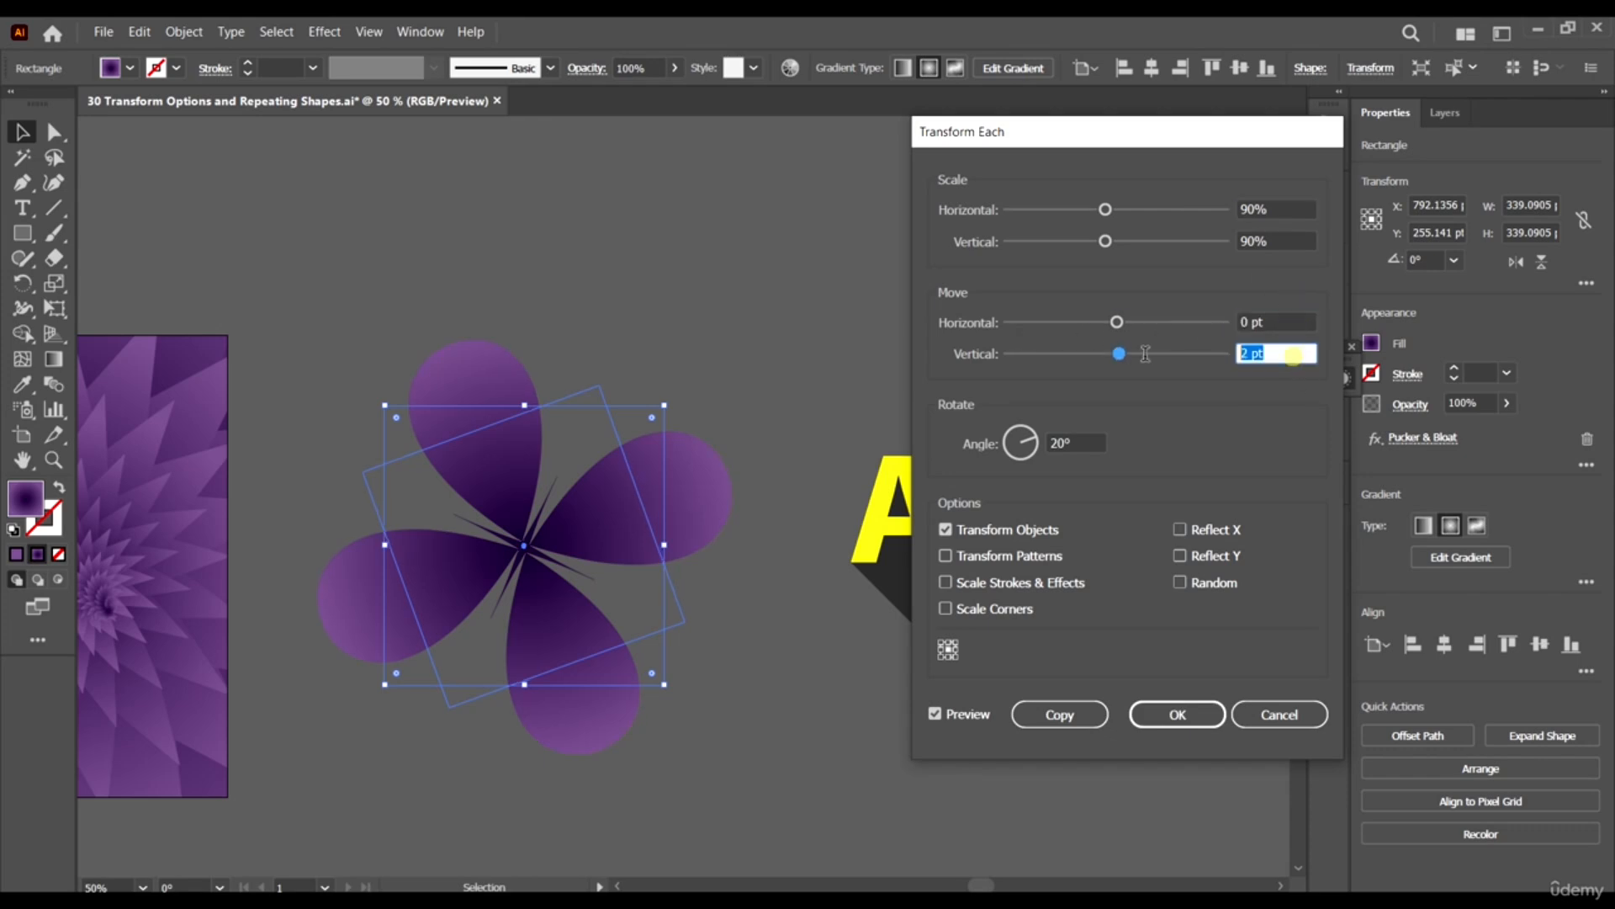
type("0")
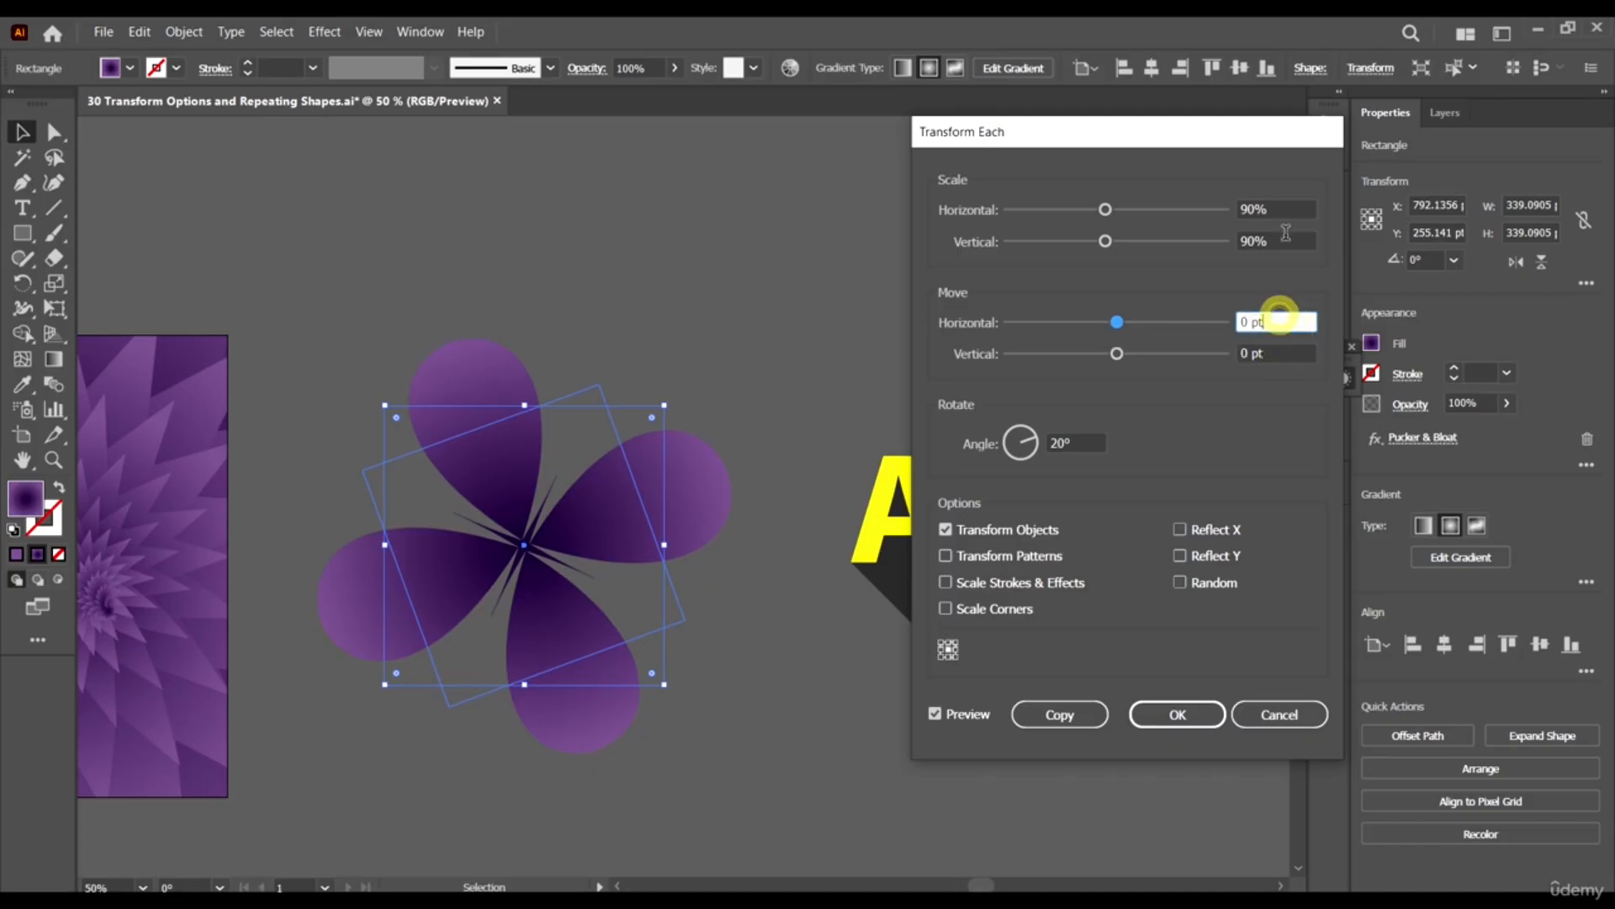
left_click(1279, 241)
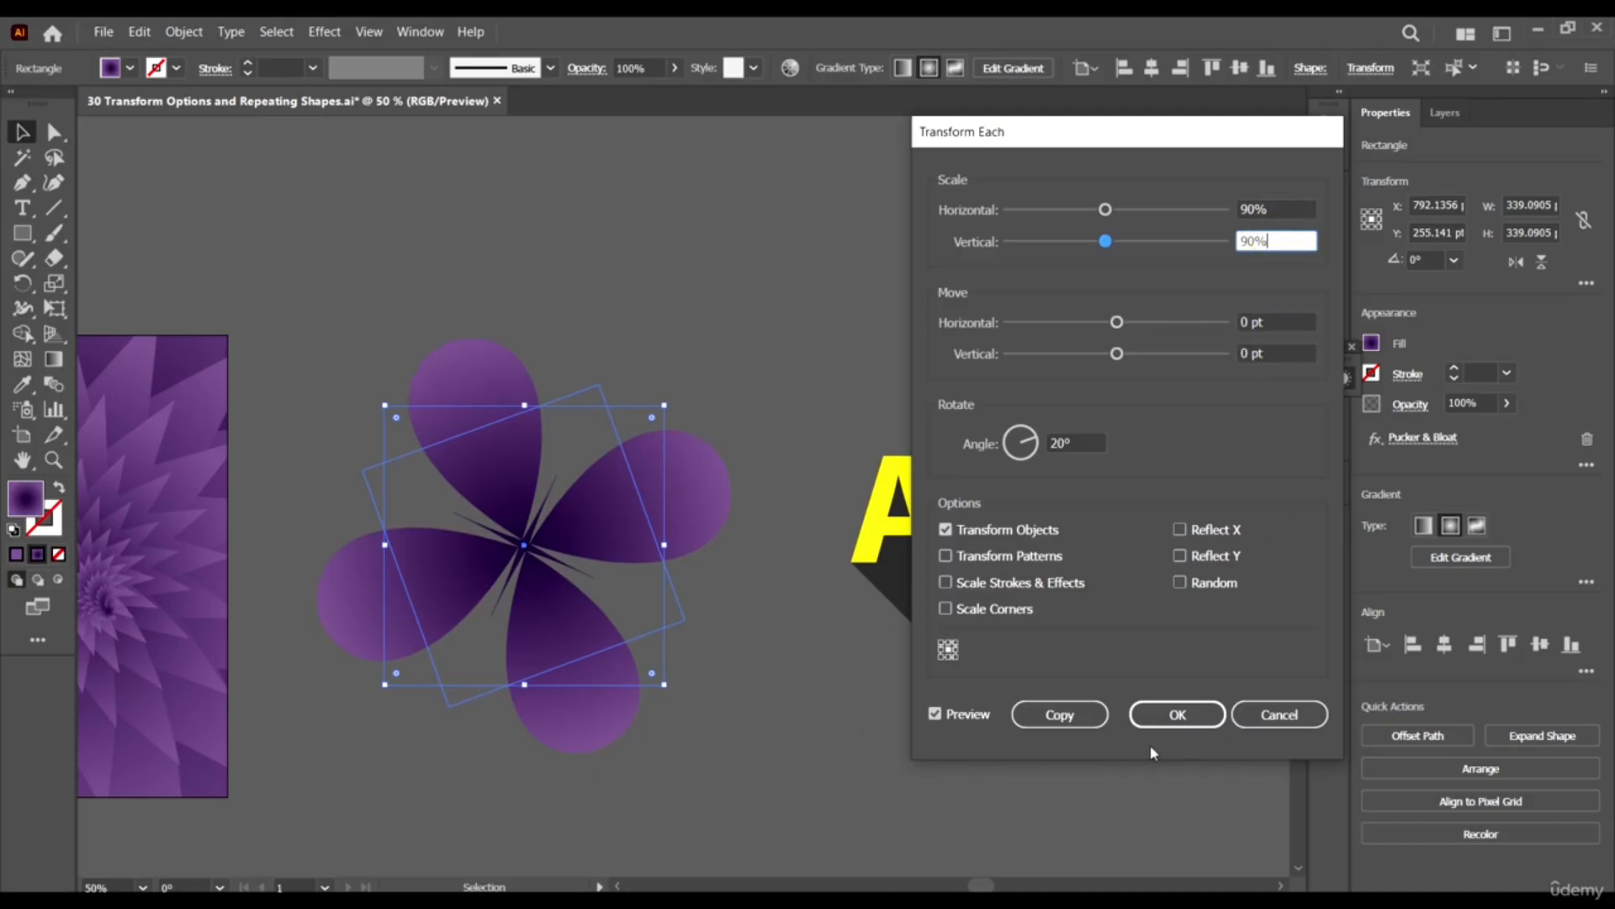
left_click(1177, 714)
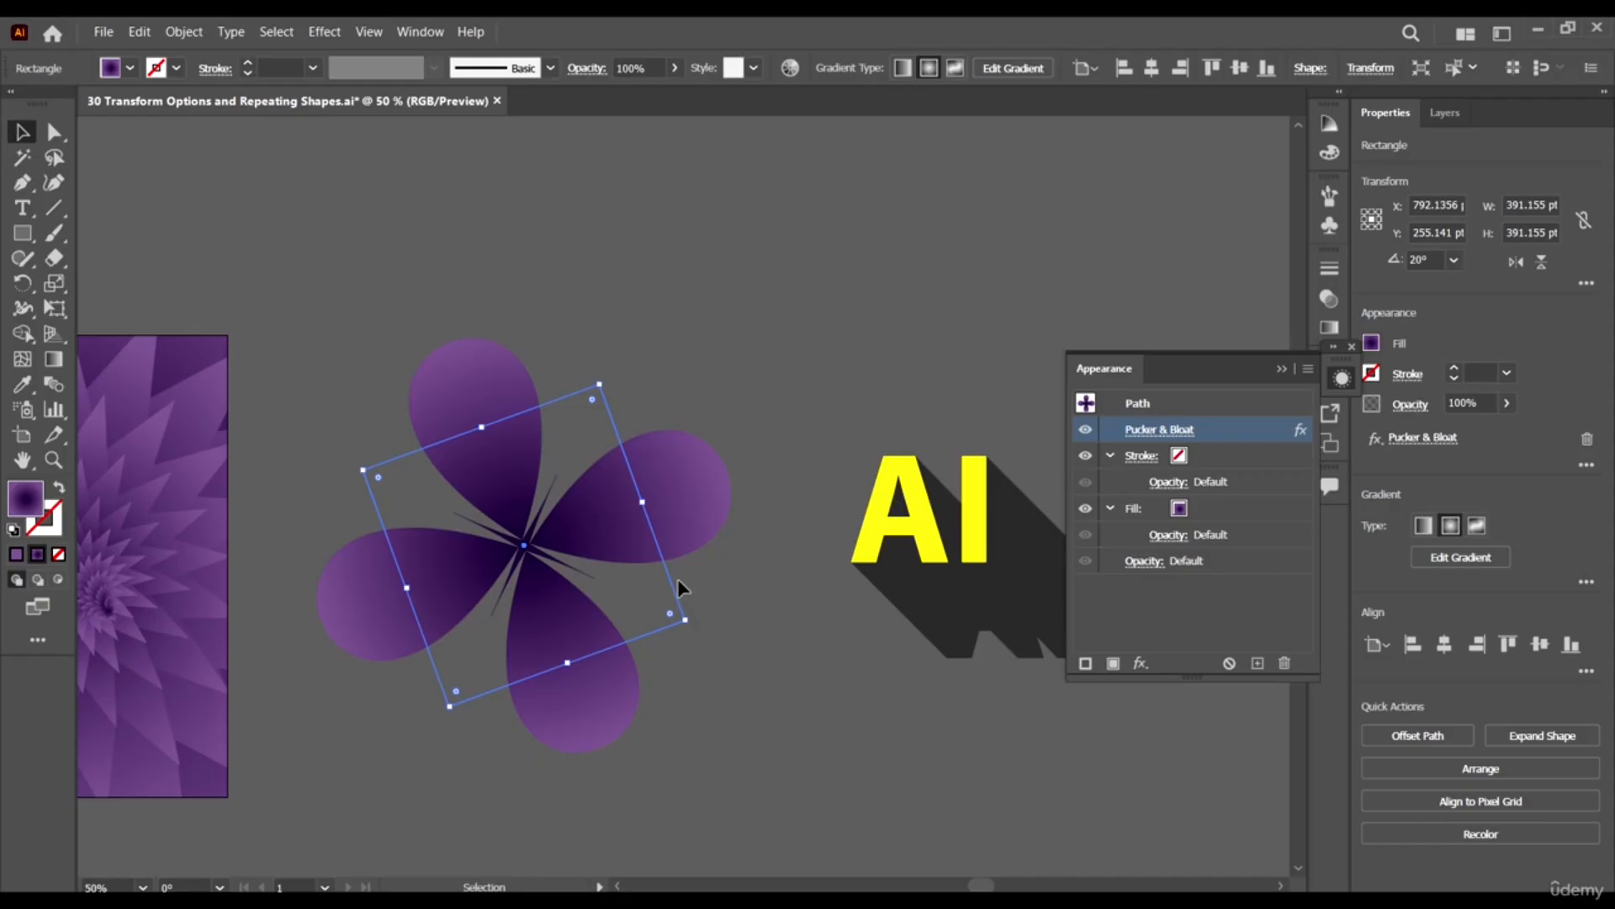
left_click(184, 32)
mouse_move(225, 55)
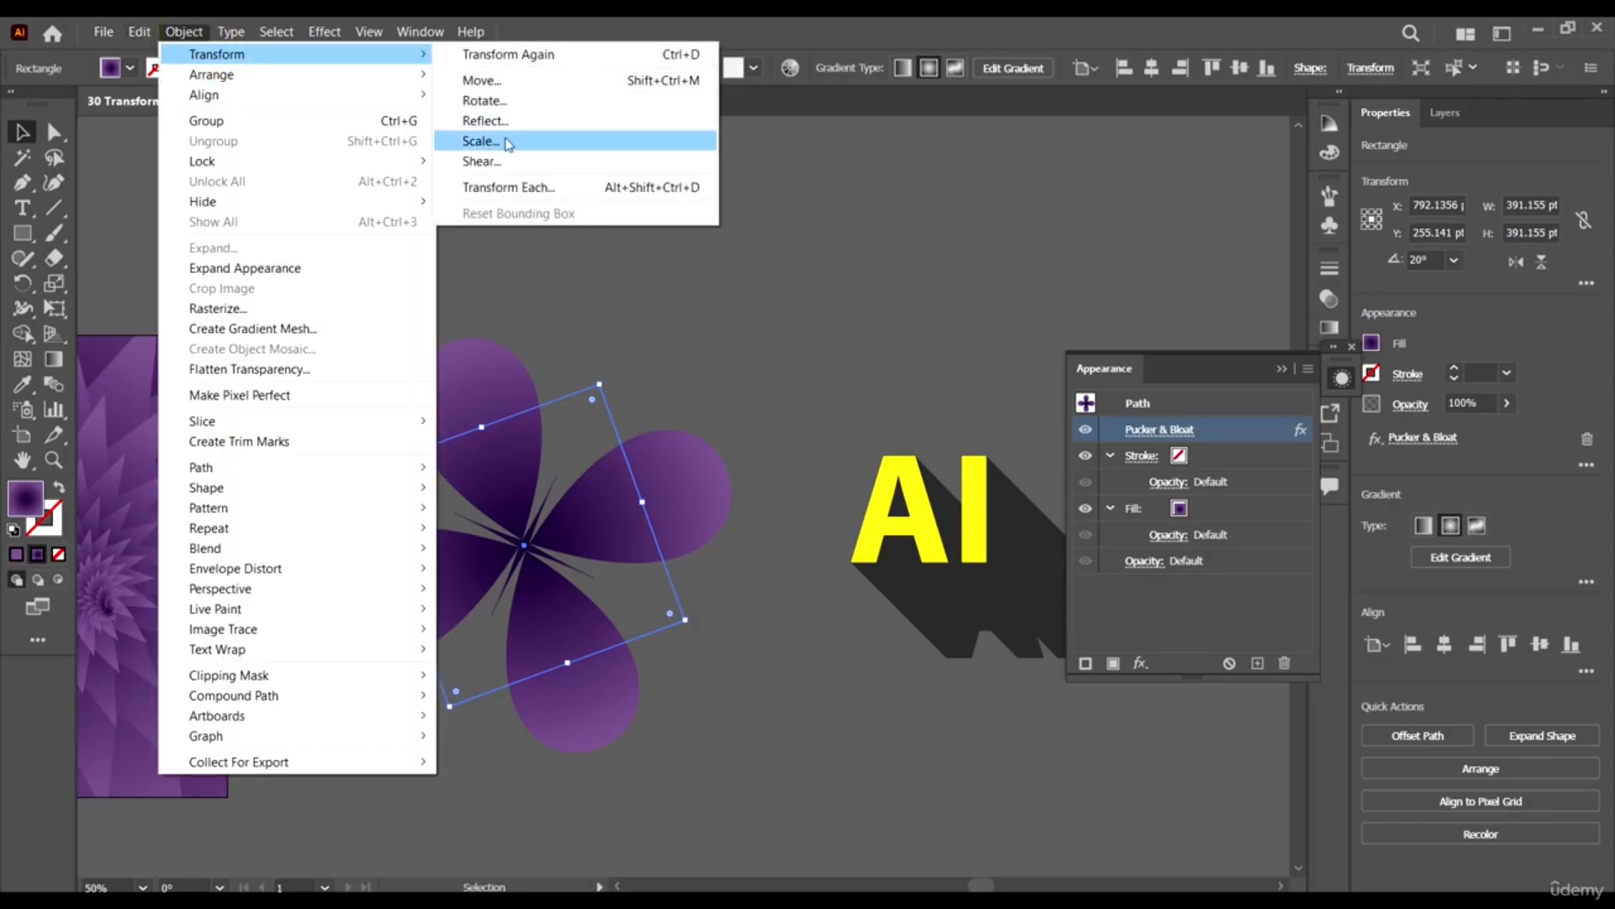
left_click(523, 188)
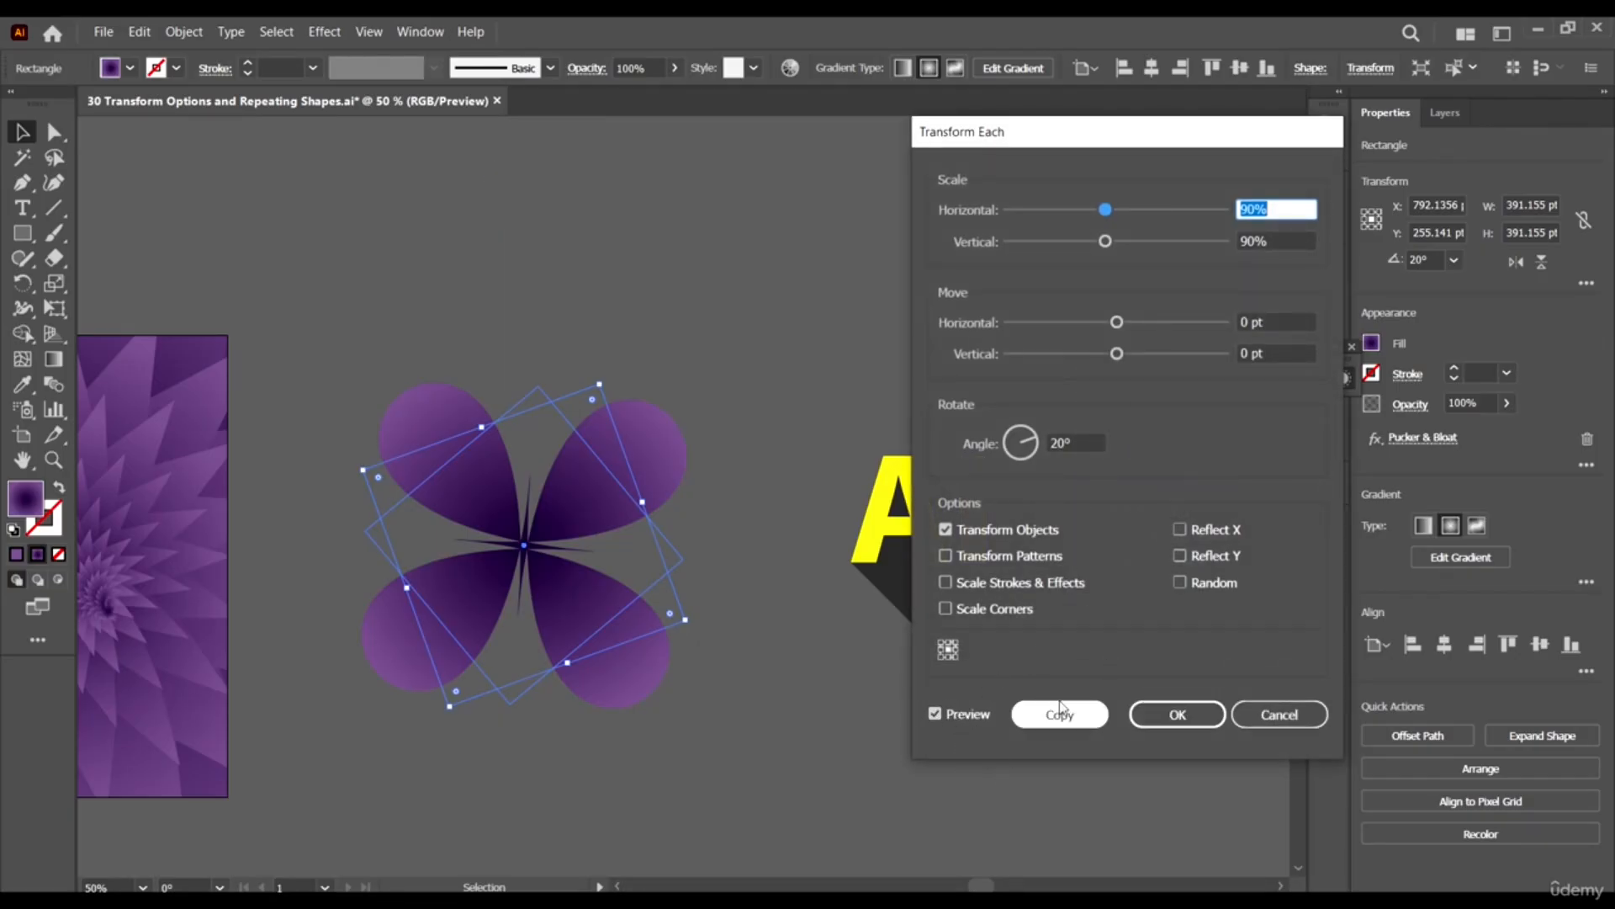
left_click(1291, 721)
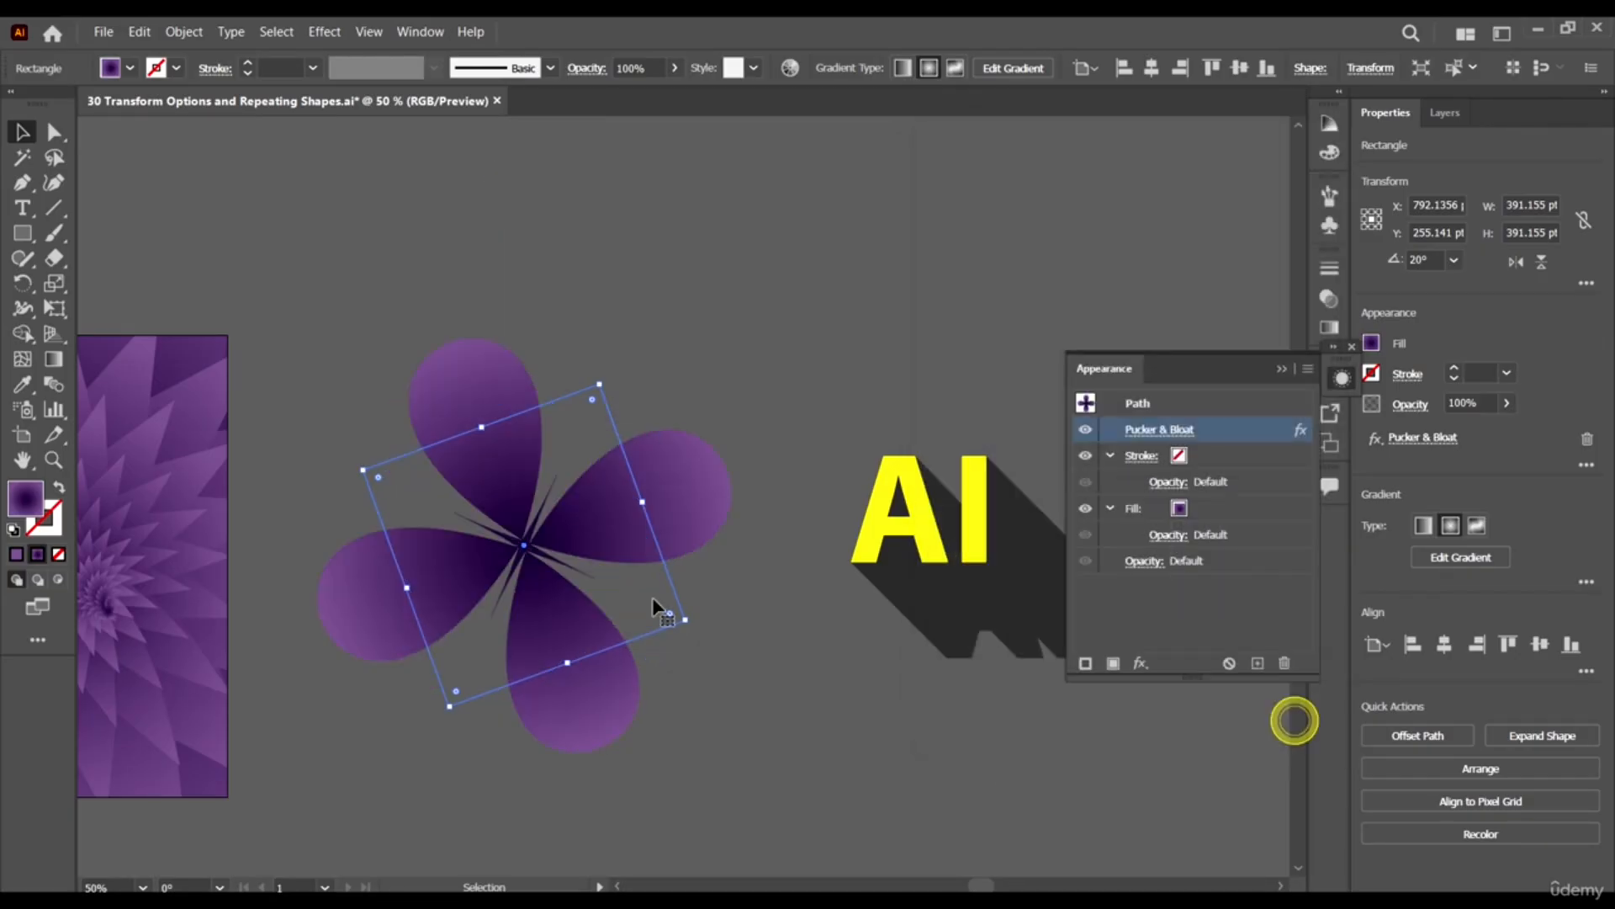
Undo the in-place transformation and make a Transform Each copy at 90% scale, 0 pt move and 20° rotation instead.
key("ctrl+z")
left_click(183, 31)
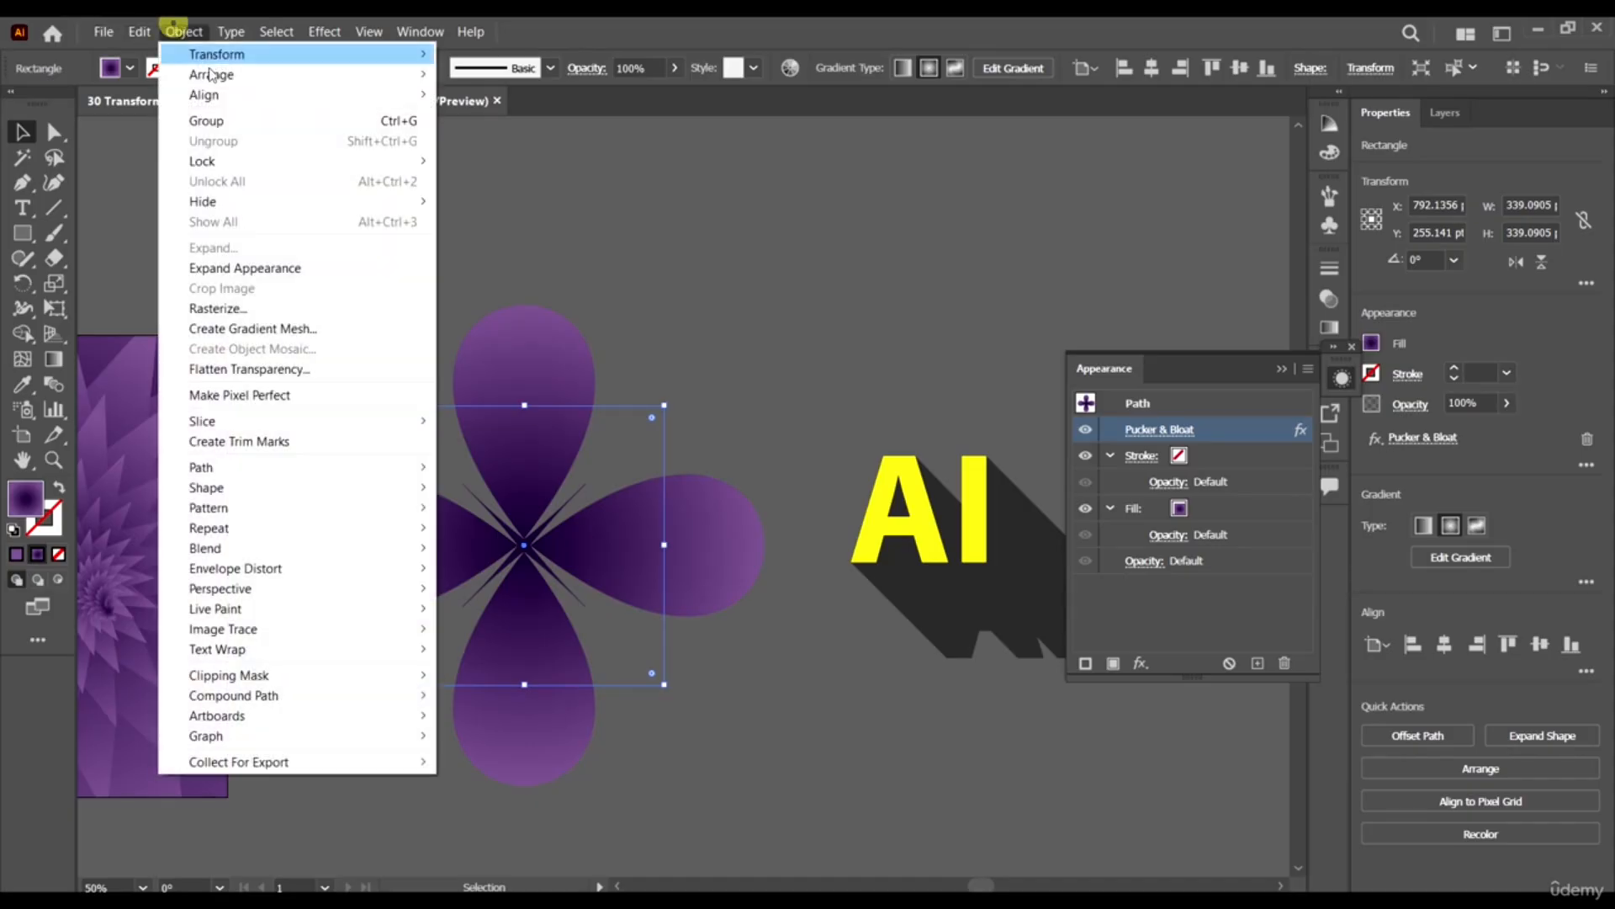
left_click(261, 53)
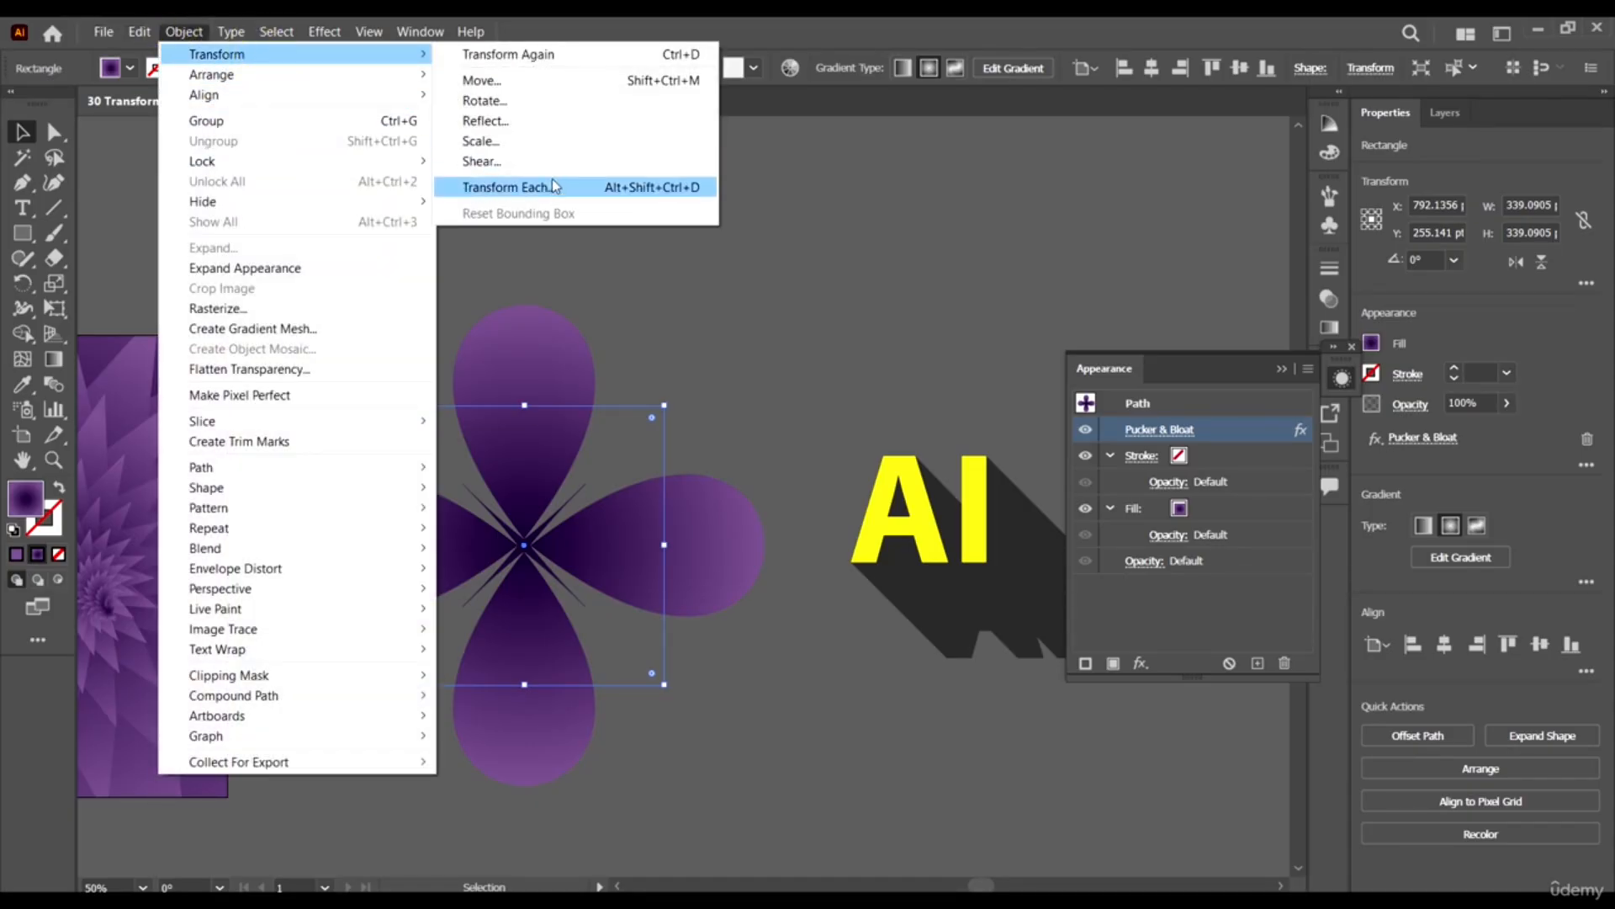
left_click(551, 187)
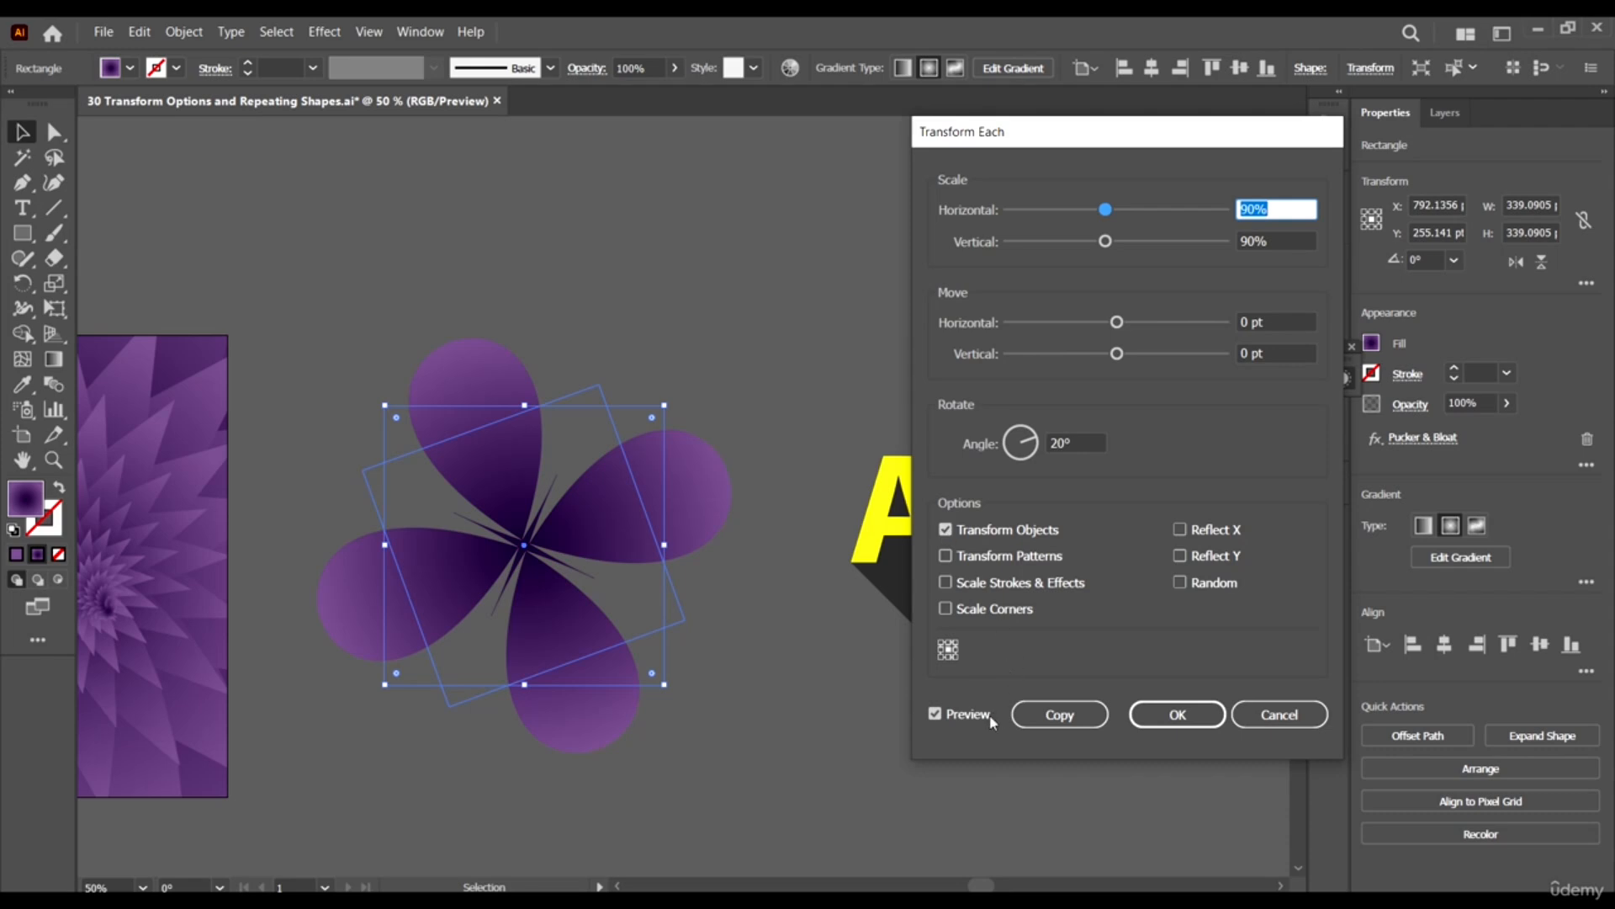
left_click(1060, 714)
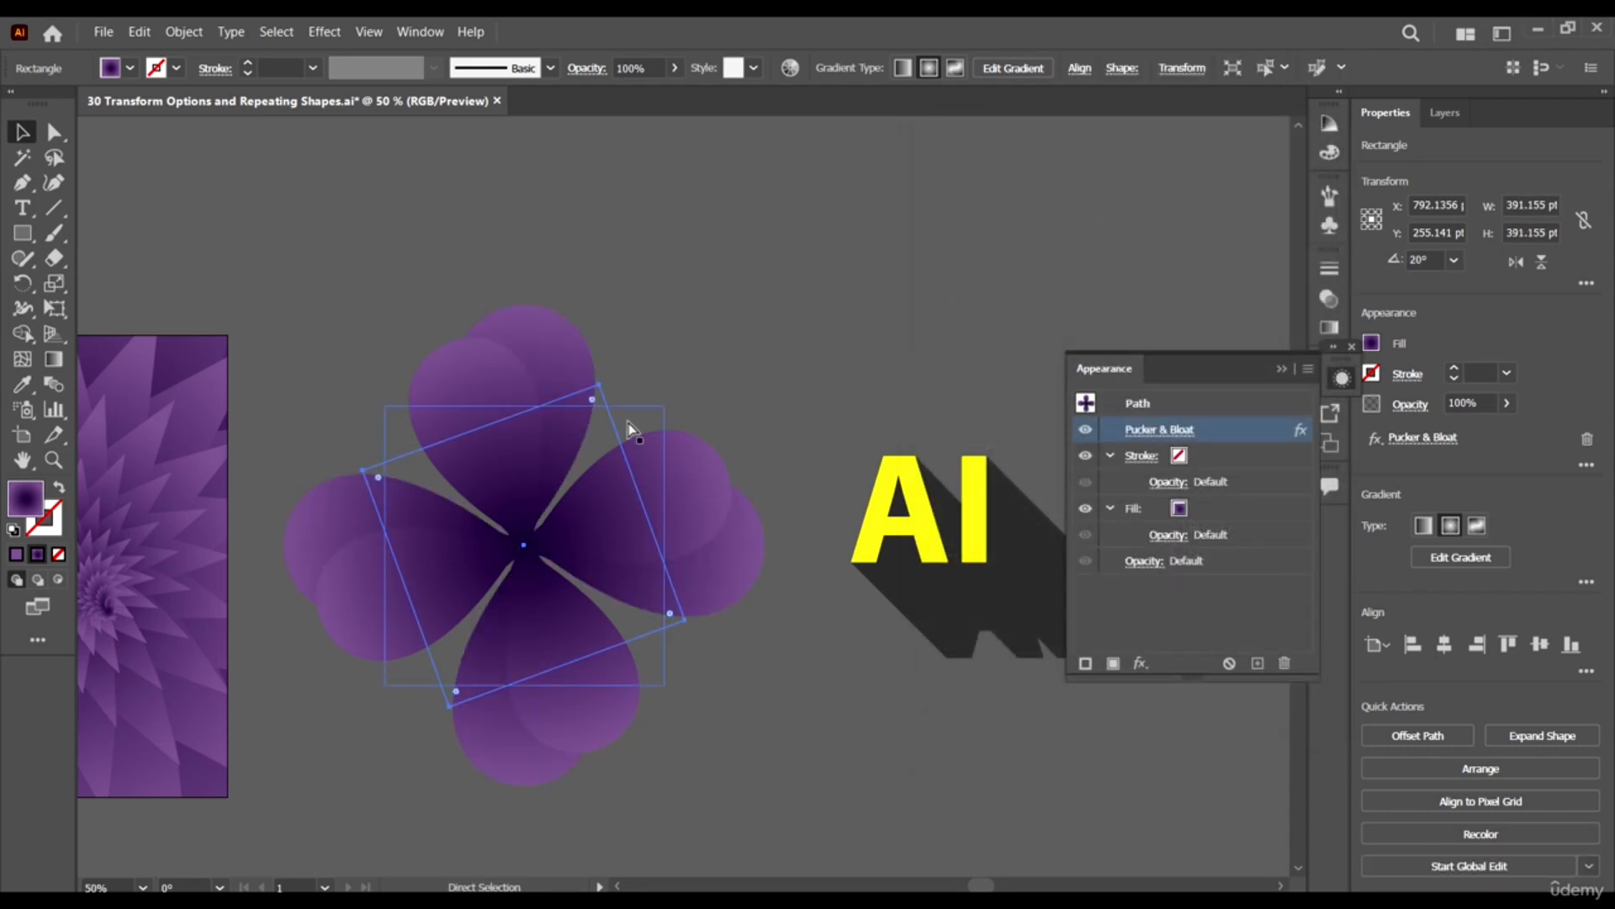
Repeat the copy transformation until the shrinking, rotating petals spiral down to a tiny center, and clear the selection.
key("ctrl+d")
key("ctrl+d")
key("ctrl+d")
key("ctrl+d")
key("ctrl+d")
key("ctrl+d")
key("ctrl+d")
key("ctrl+d")
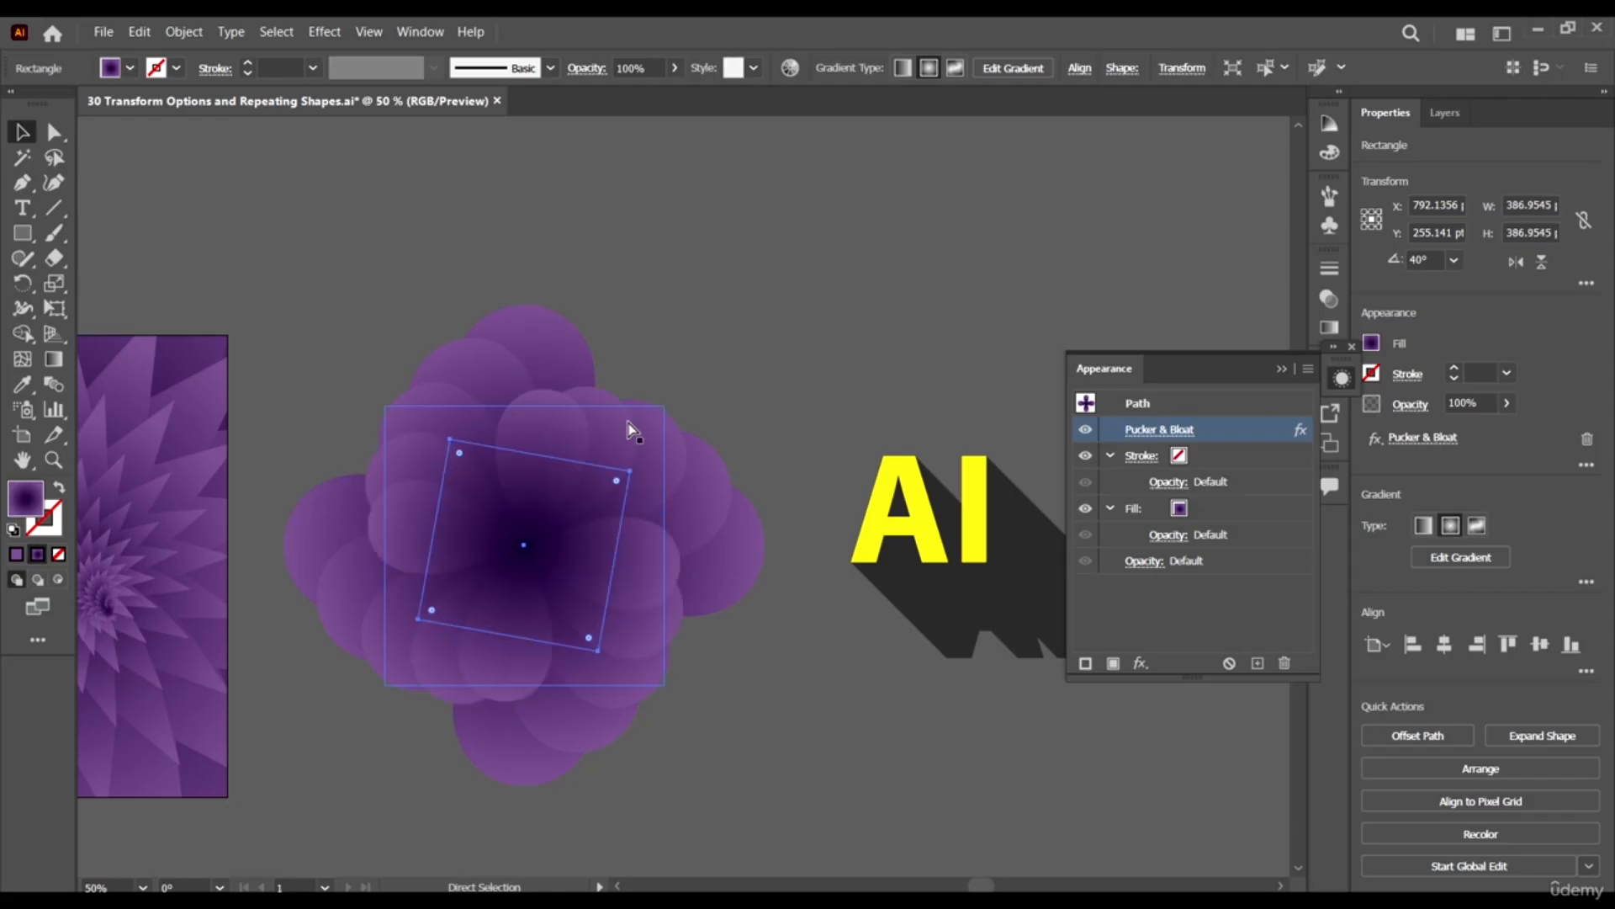
key("ctrl+d")
key("ctrl+d")
key("ctrl+d")
key("ctrl+d")
key("ctrl+d")
key("ctrl+d")
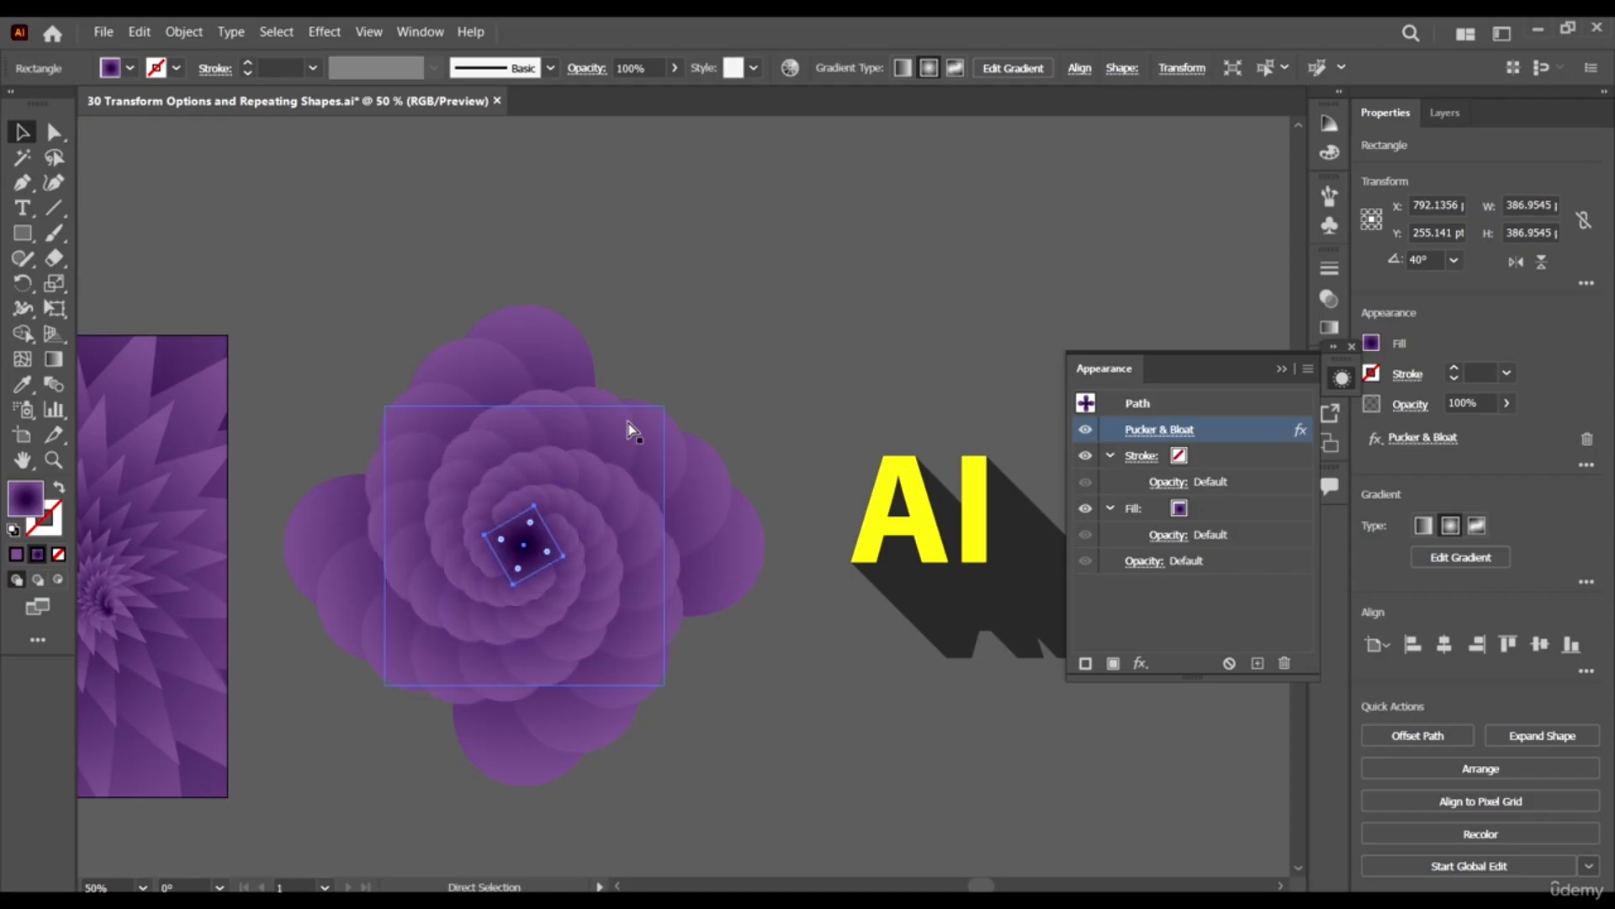
key("ctrl+d")
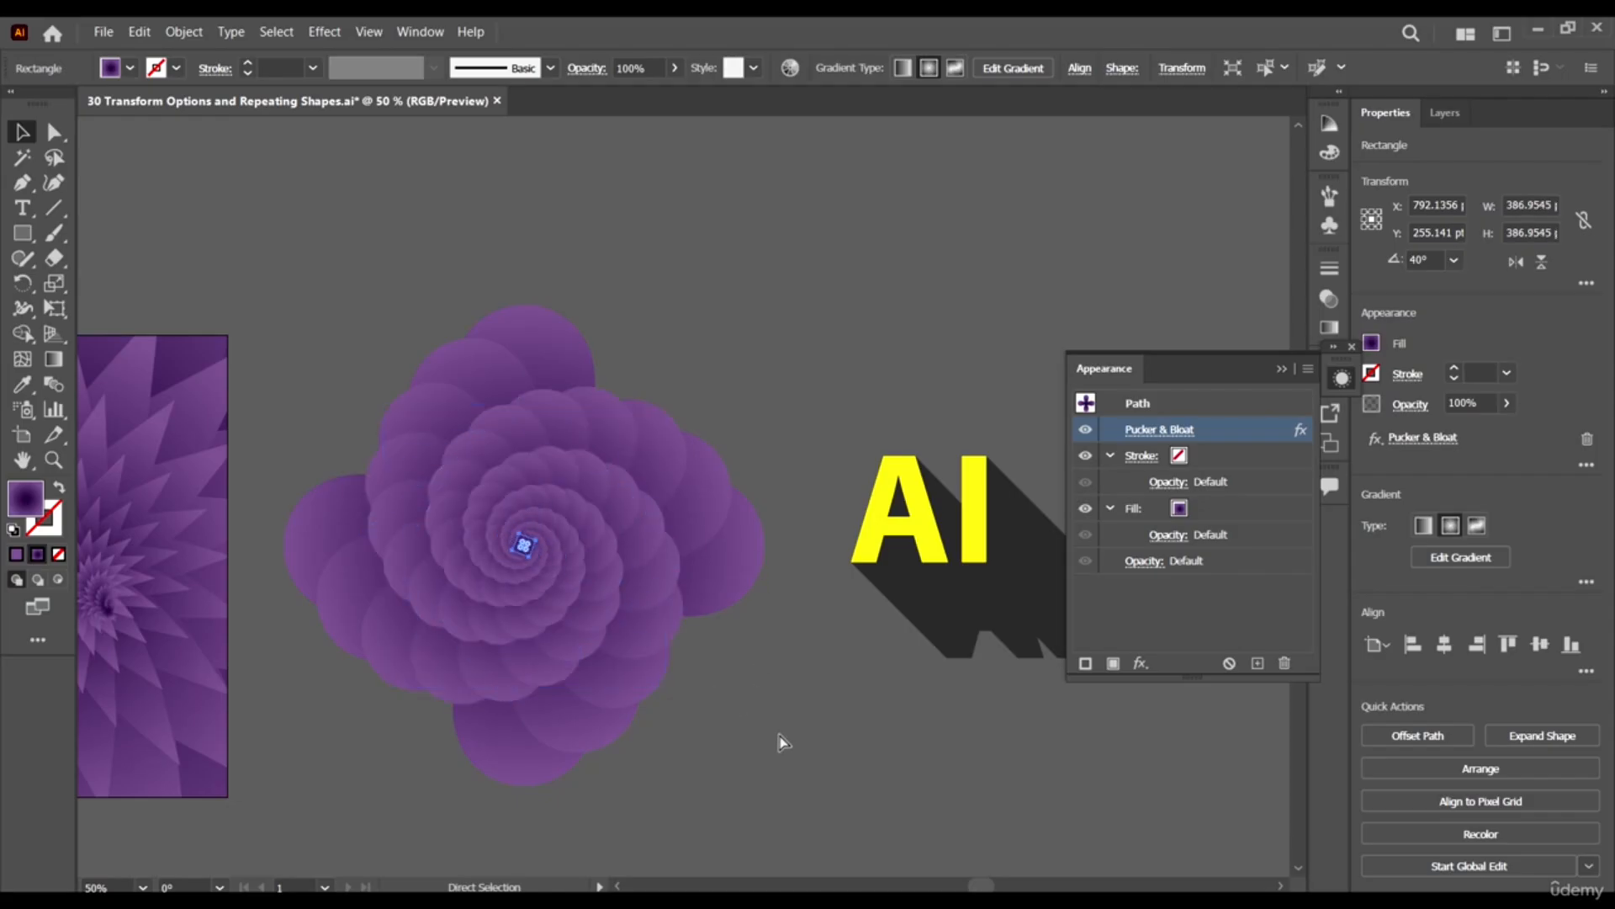
left_click(780, 739)
Draw a rectangle about 270 pt wide over the middle of the spiral flower and adjust its height about the center to about 319 pt.
scroll(595, 599, "down", 2)
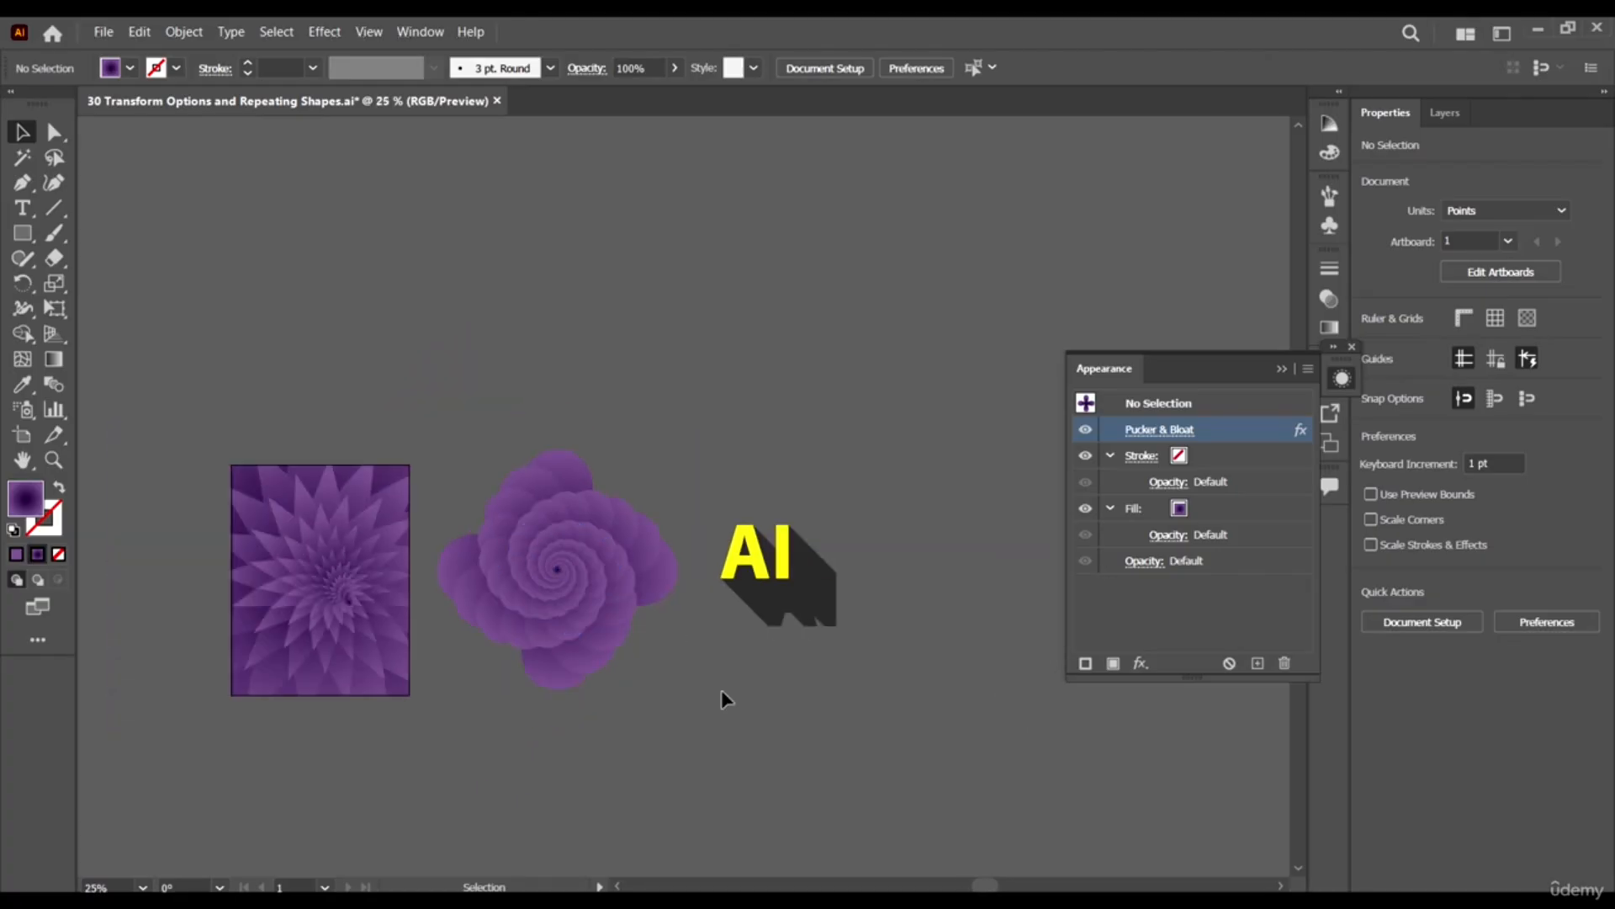
scroll(627, 639, "up", 2)
scroll(296, 403, "up", 3)
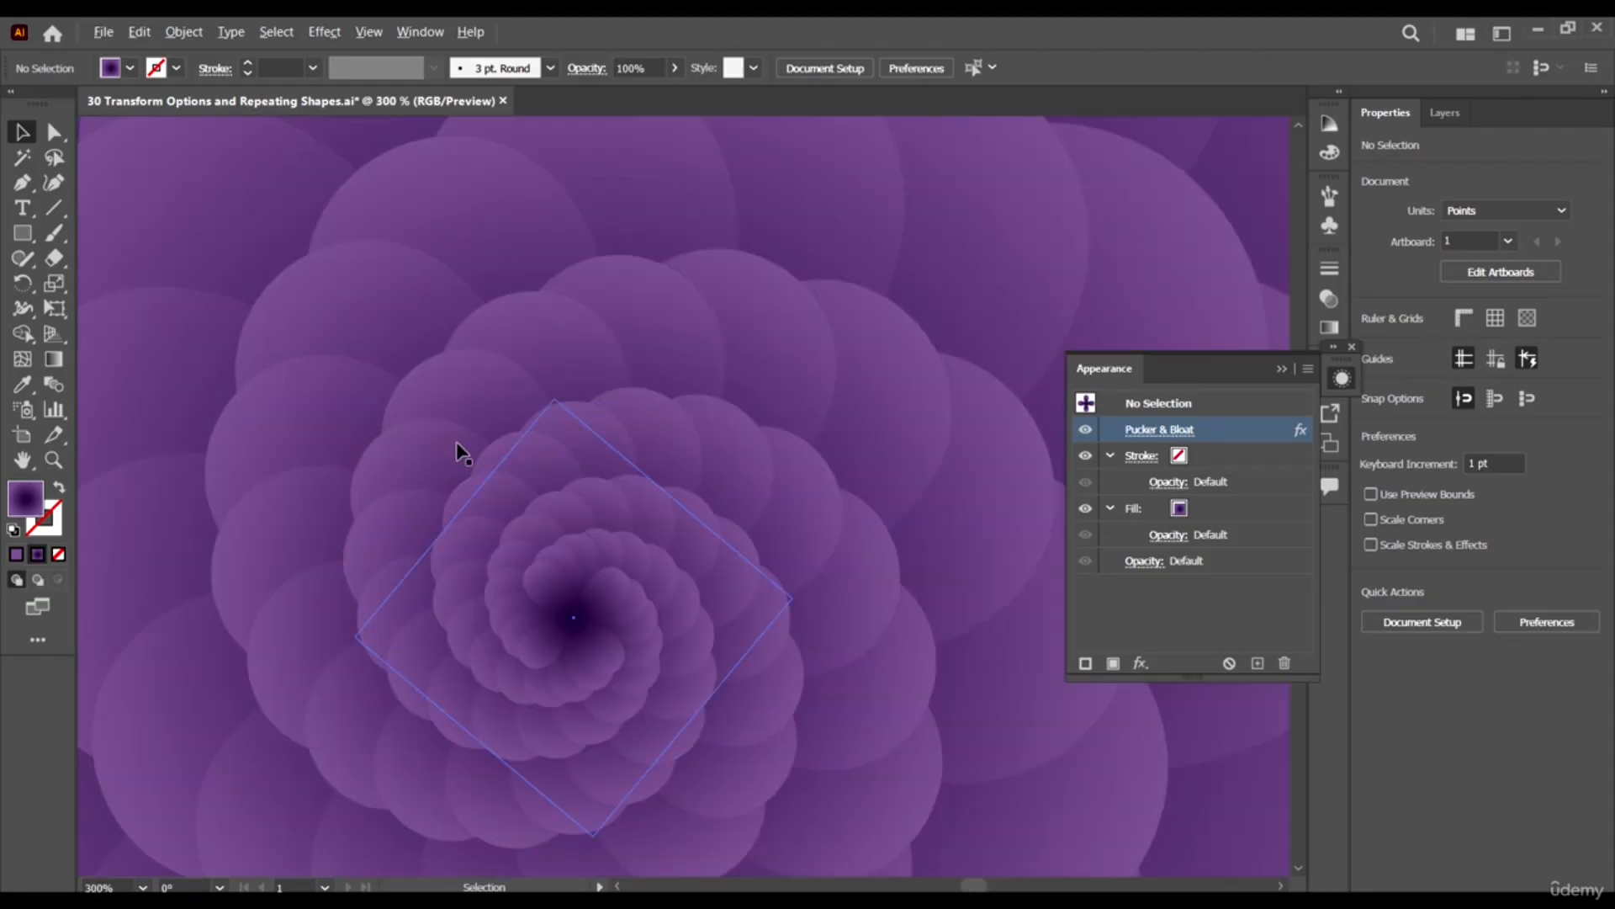
scroll(678, 588, "down", 3)
scroll(547, 502, "up", 2)
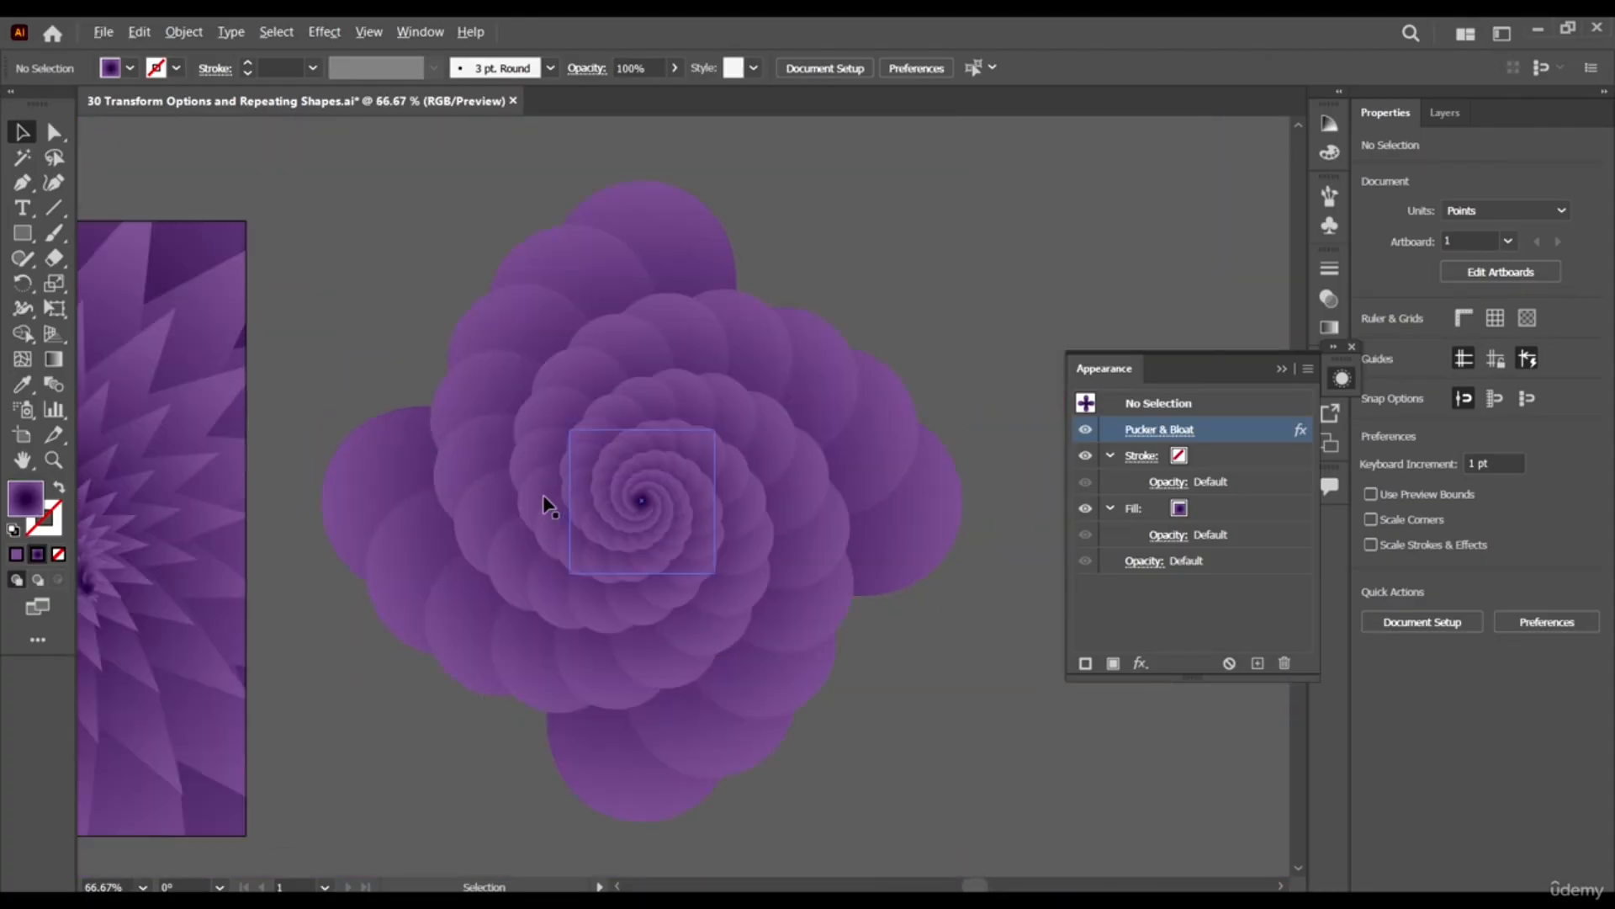
left_click(23, 234)
left_click_drag(502, 320, 799, 682)
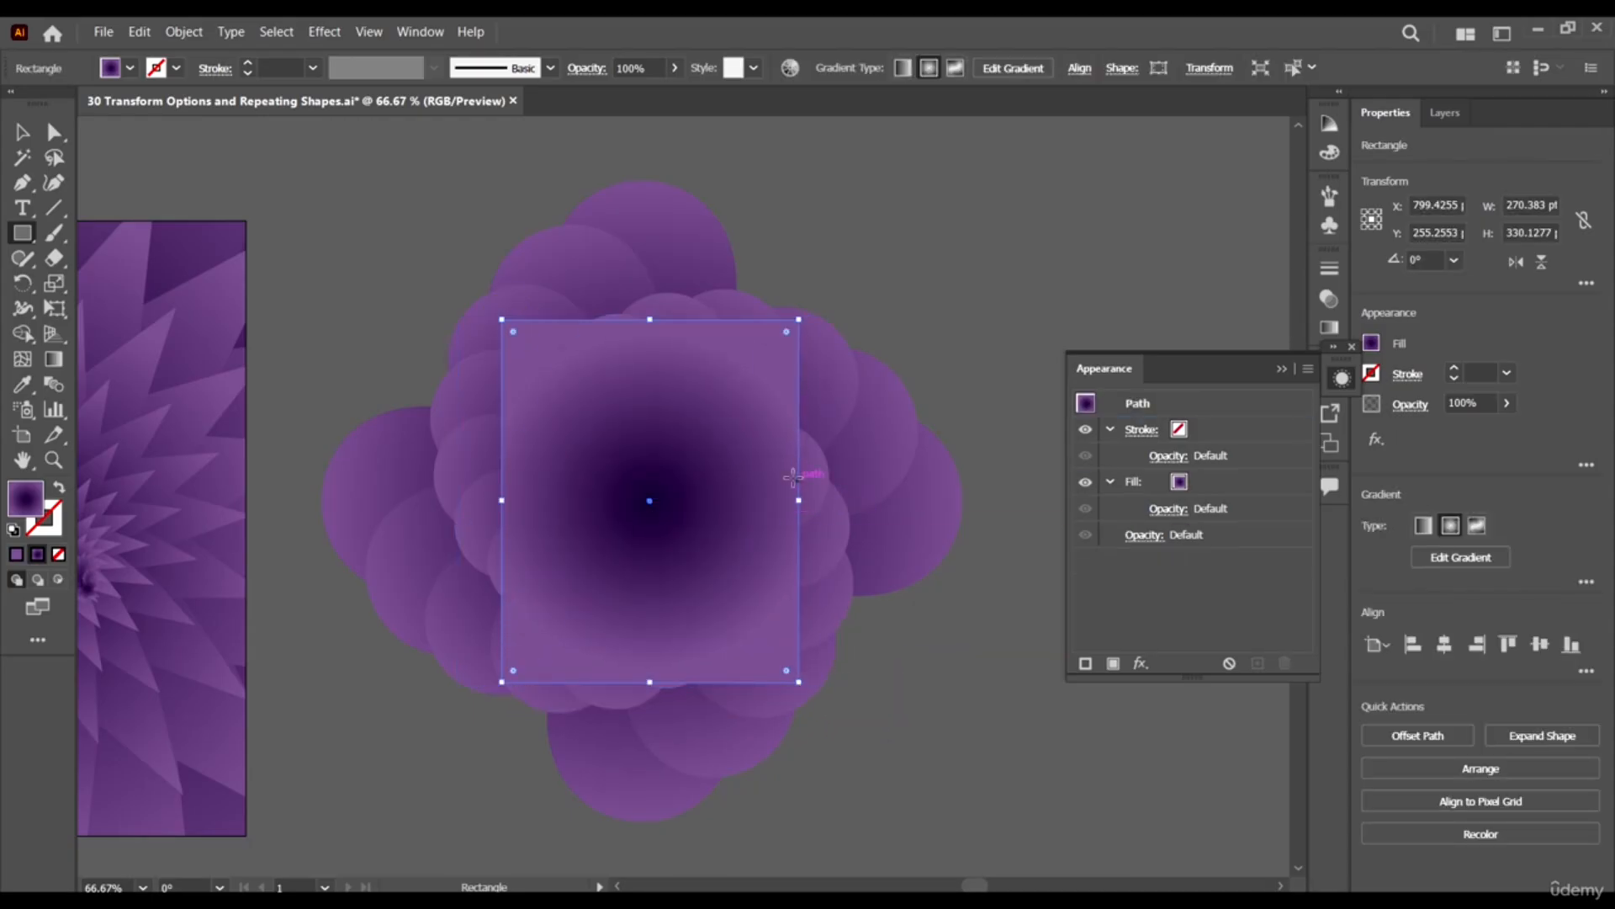
key("f")
key("v")
left_click_drag(572, 286, 572, 299)
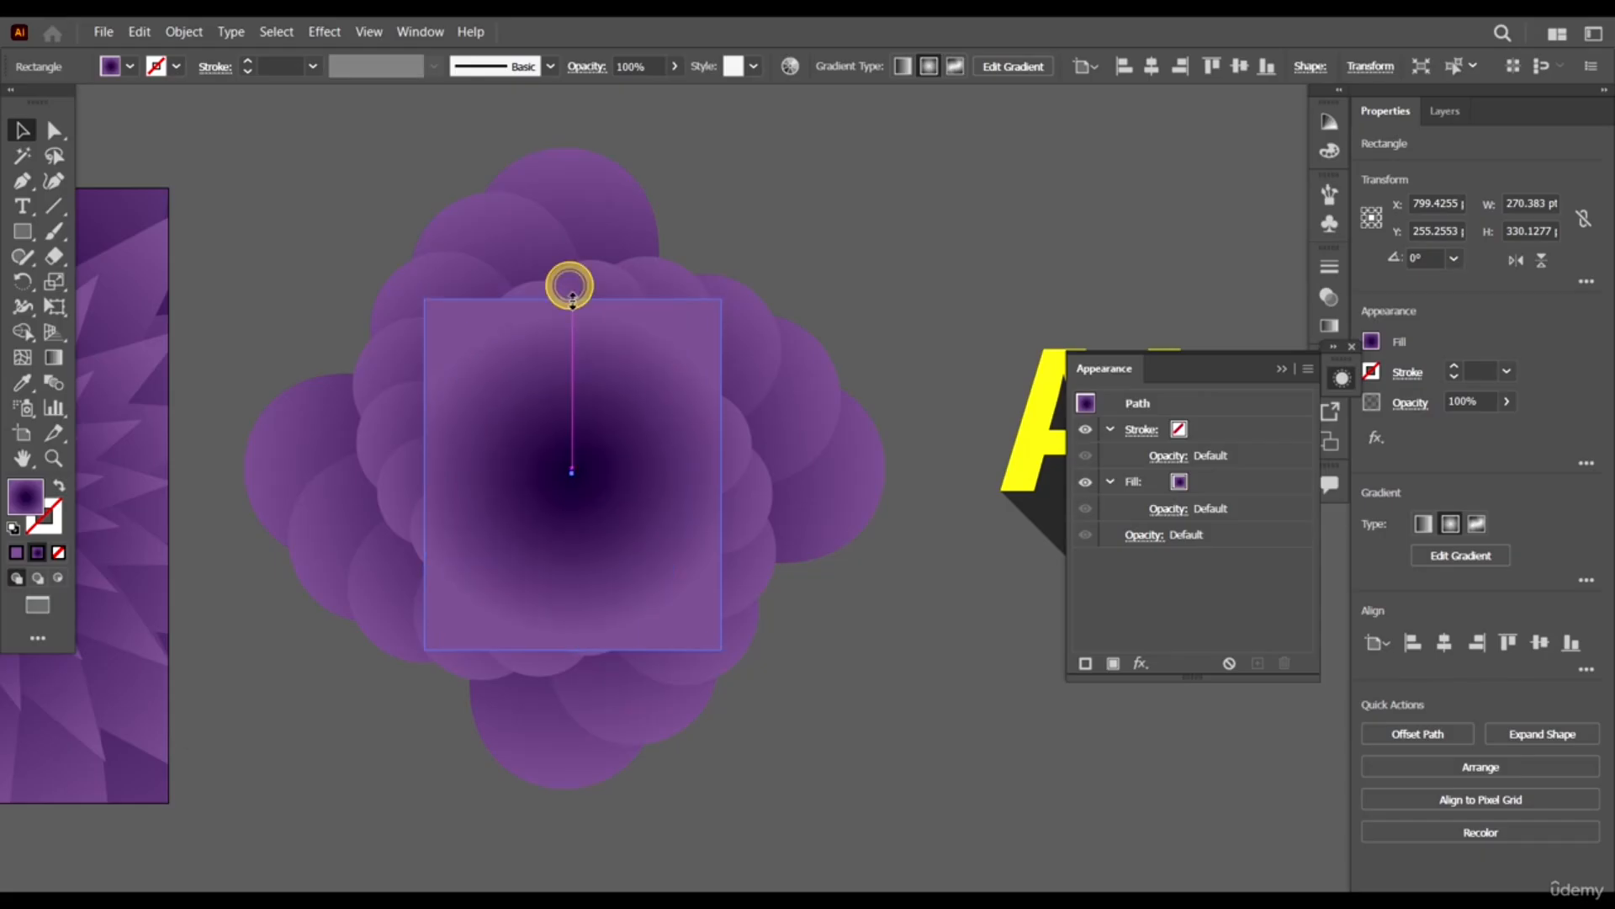
Select the rectangle together with all the flower's petal shapes and make a clipping mask from them.
scroll(596, 387, "up", 5)
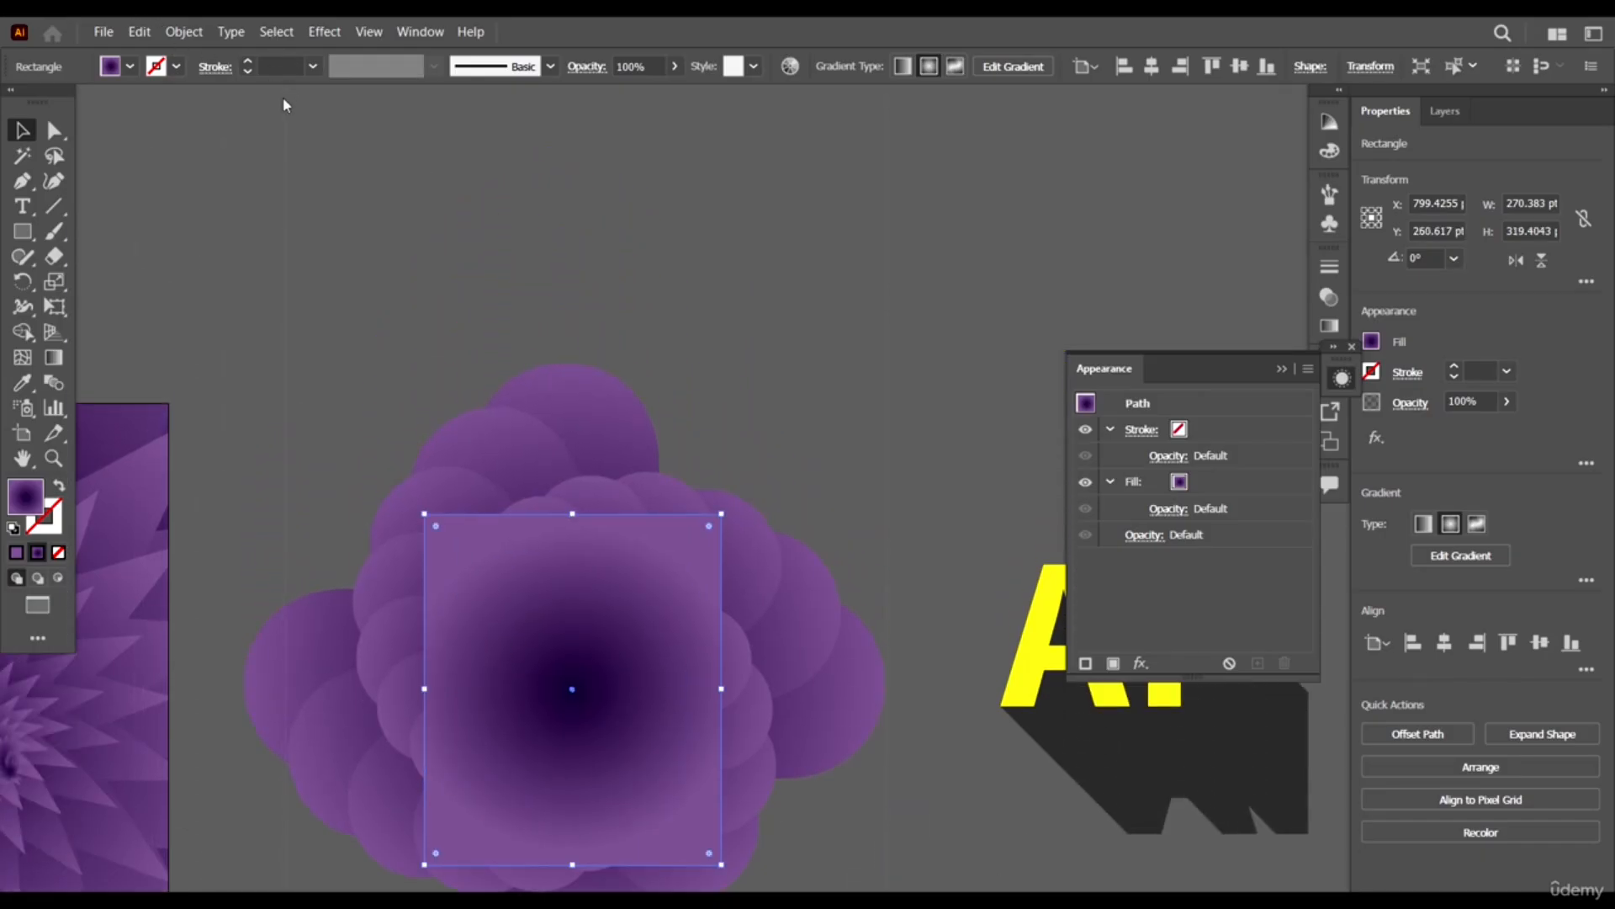
right_click(690, 681)
left_click(555, 644)
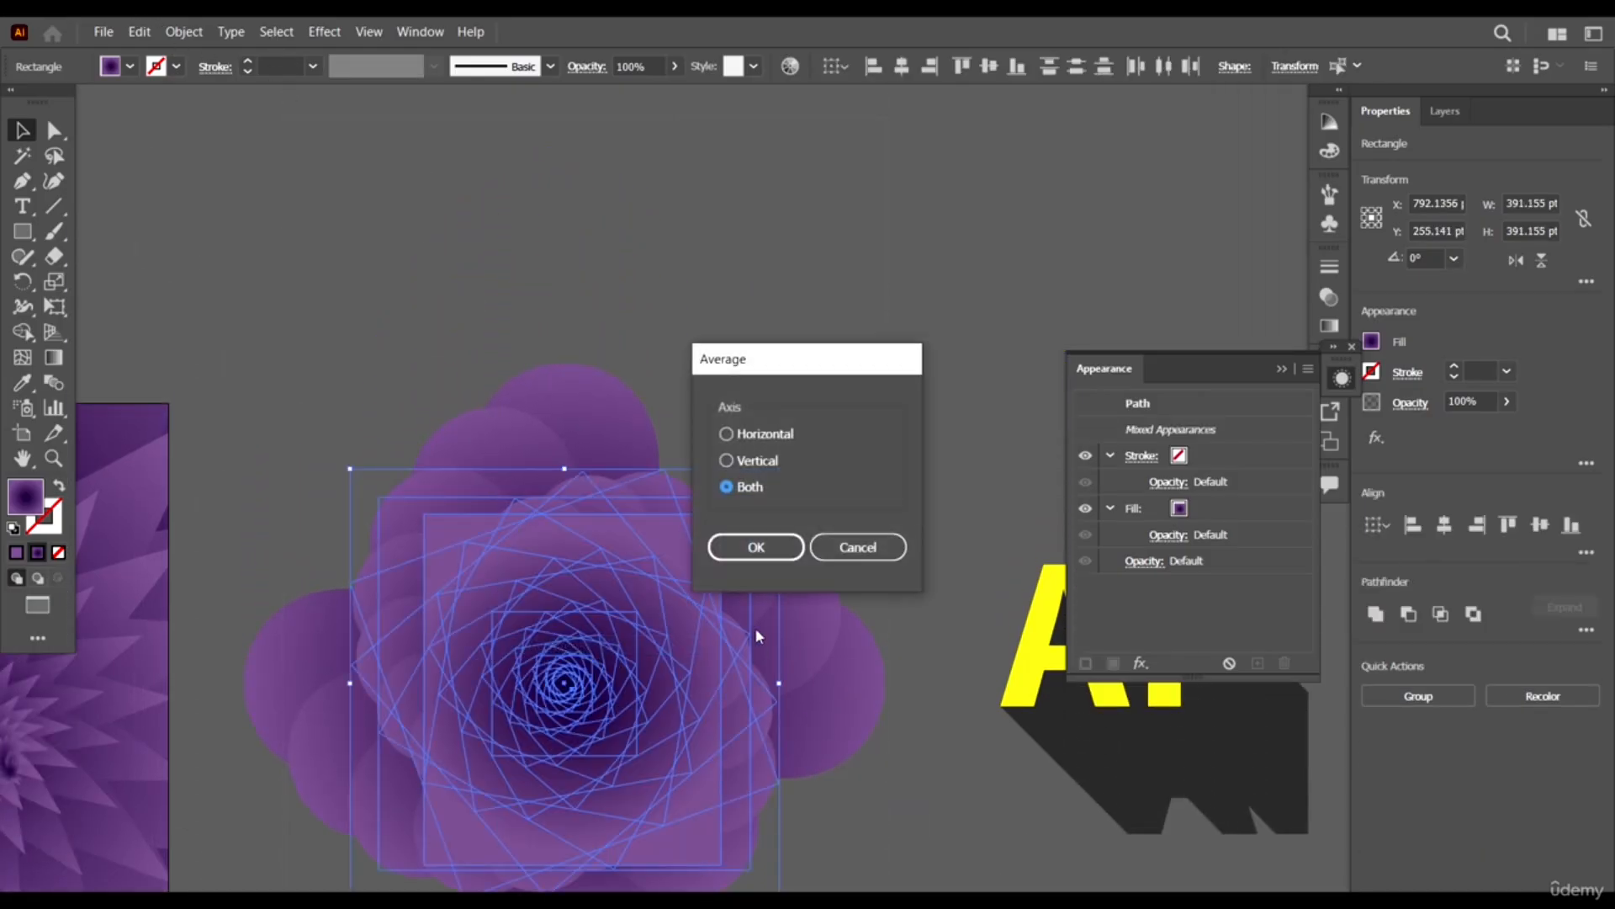
left_click(851, 544)
right_click(662, 607)
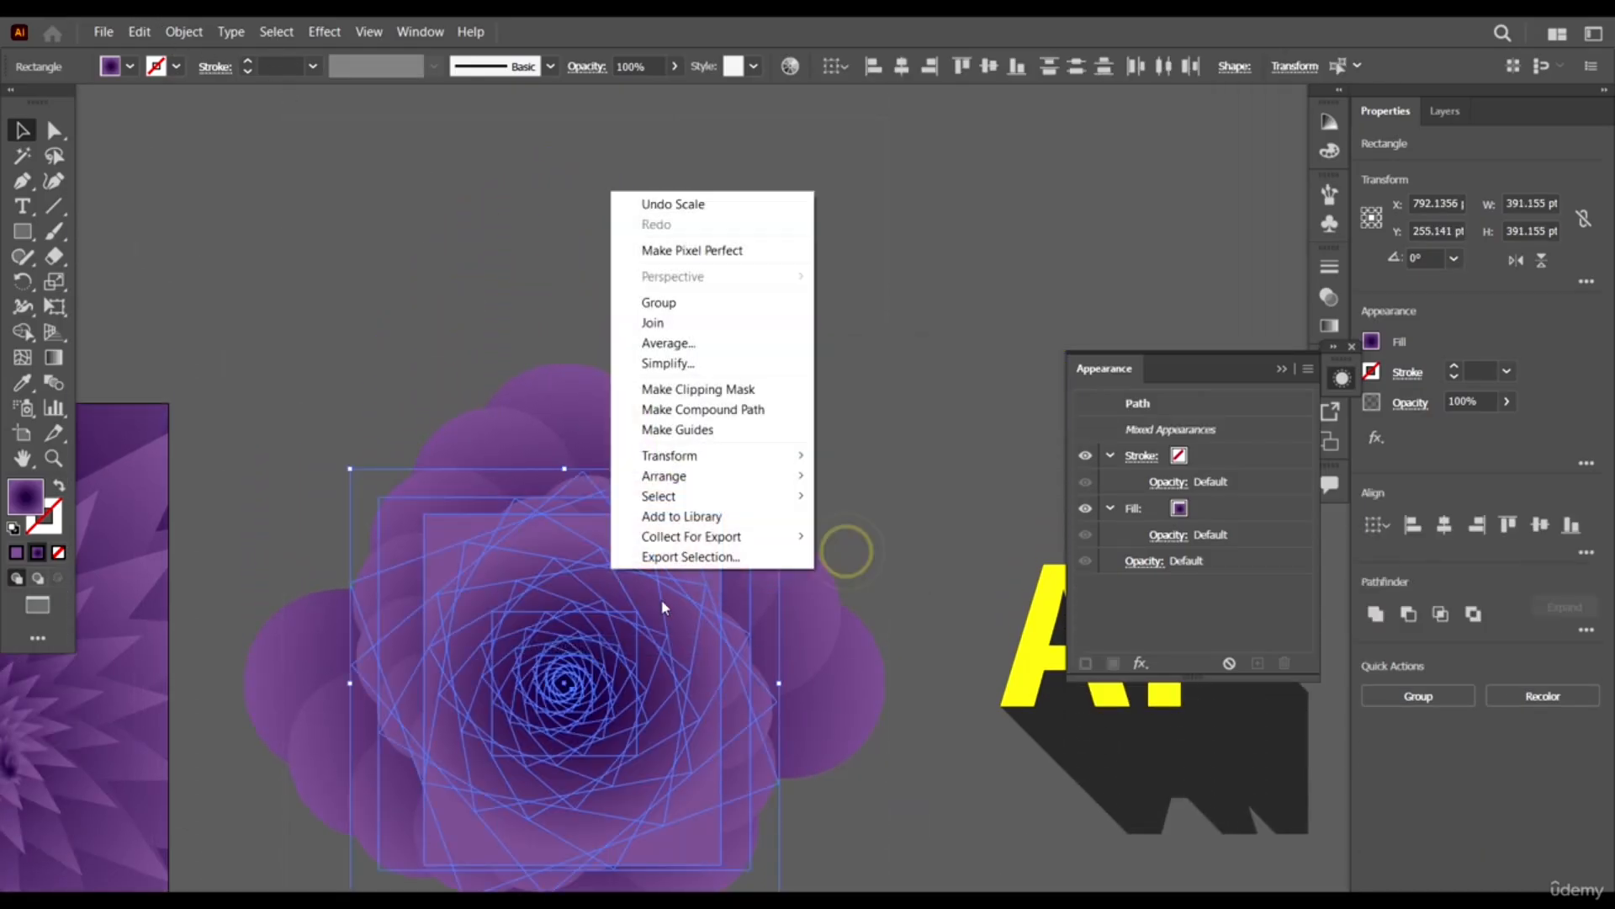
left_click(725, 392)
left_click(841, 347)
Move the clipped spiral flower horizontally closer to the artboard with the star flower.
scroll(850, 358, "down", 5)
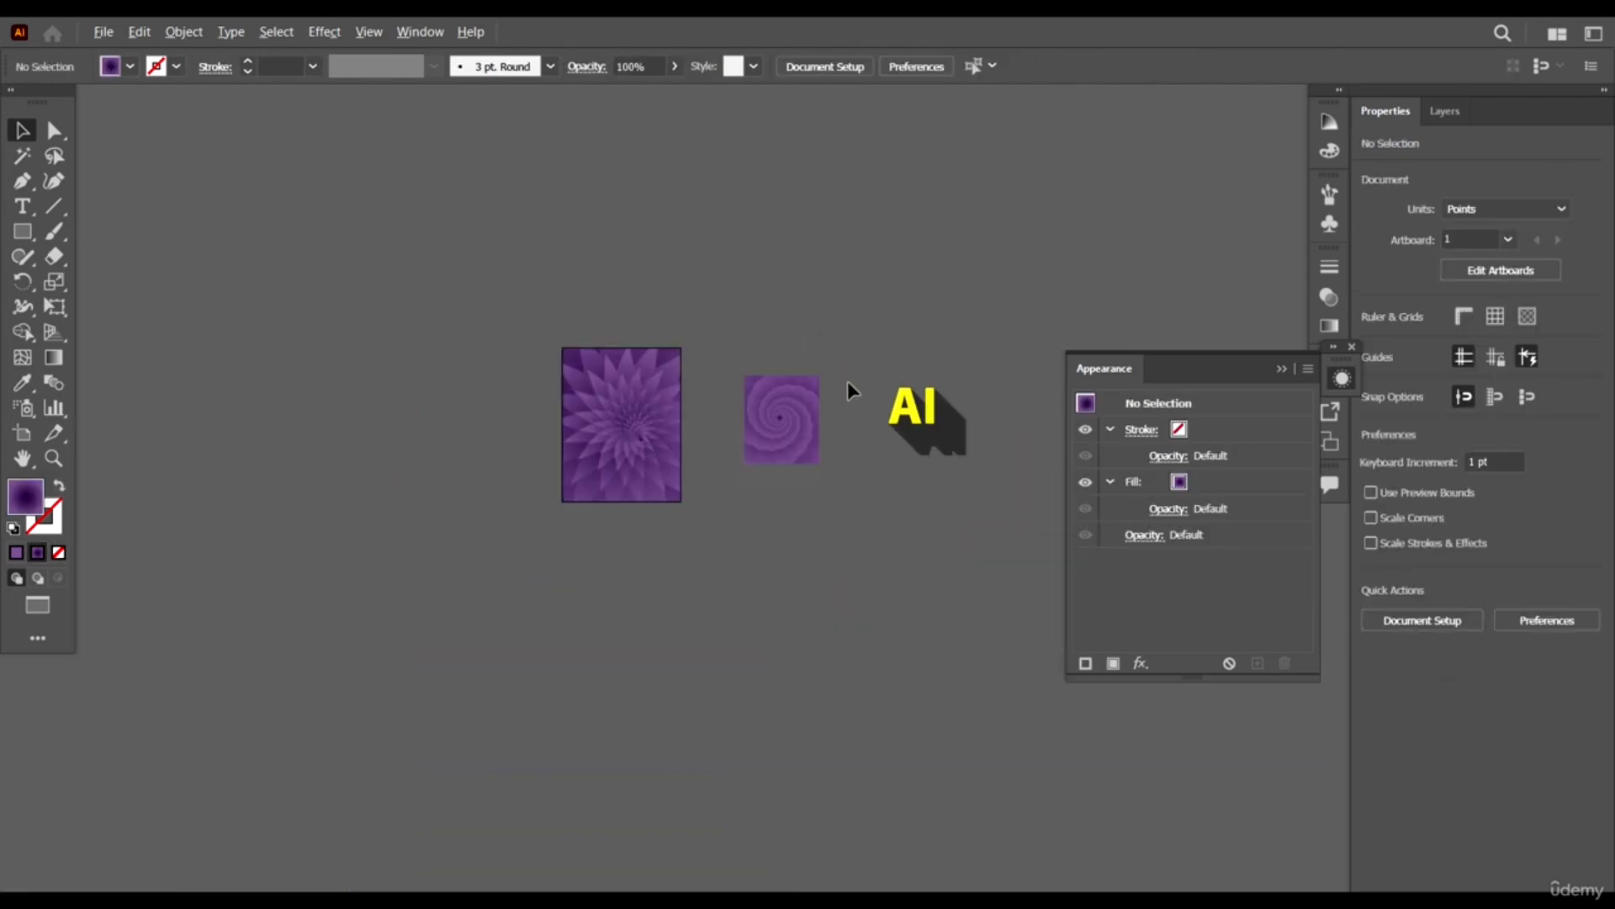
scroll(825, 396, "up", 5)
scroll(781, 404, "up", 2)
left_click_drag(775, 432, 761, 584)
left_click_drag(836, 547, 760, 545)
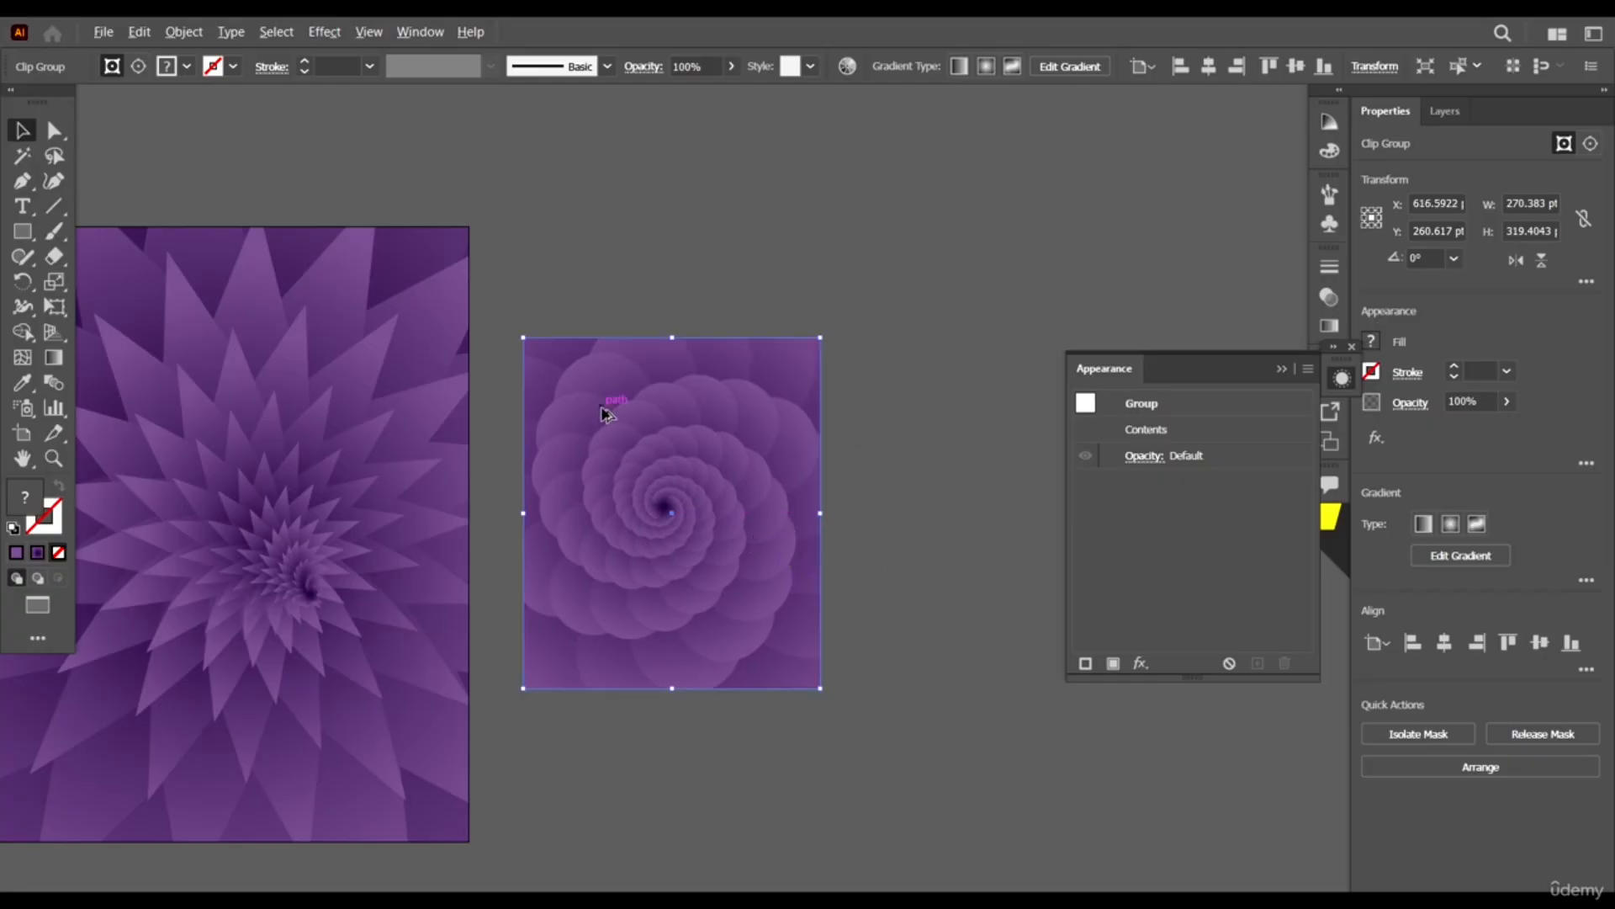
Examine the clipped spiral flower up close and in overview beside the star flower and the AI lettering.
scroll(606, 415, "down", 2)
scroll(639, 412, "up", 3)
scroll(530, 352, "down", 1)
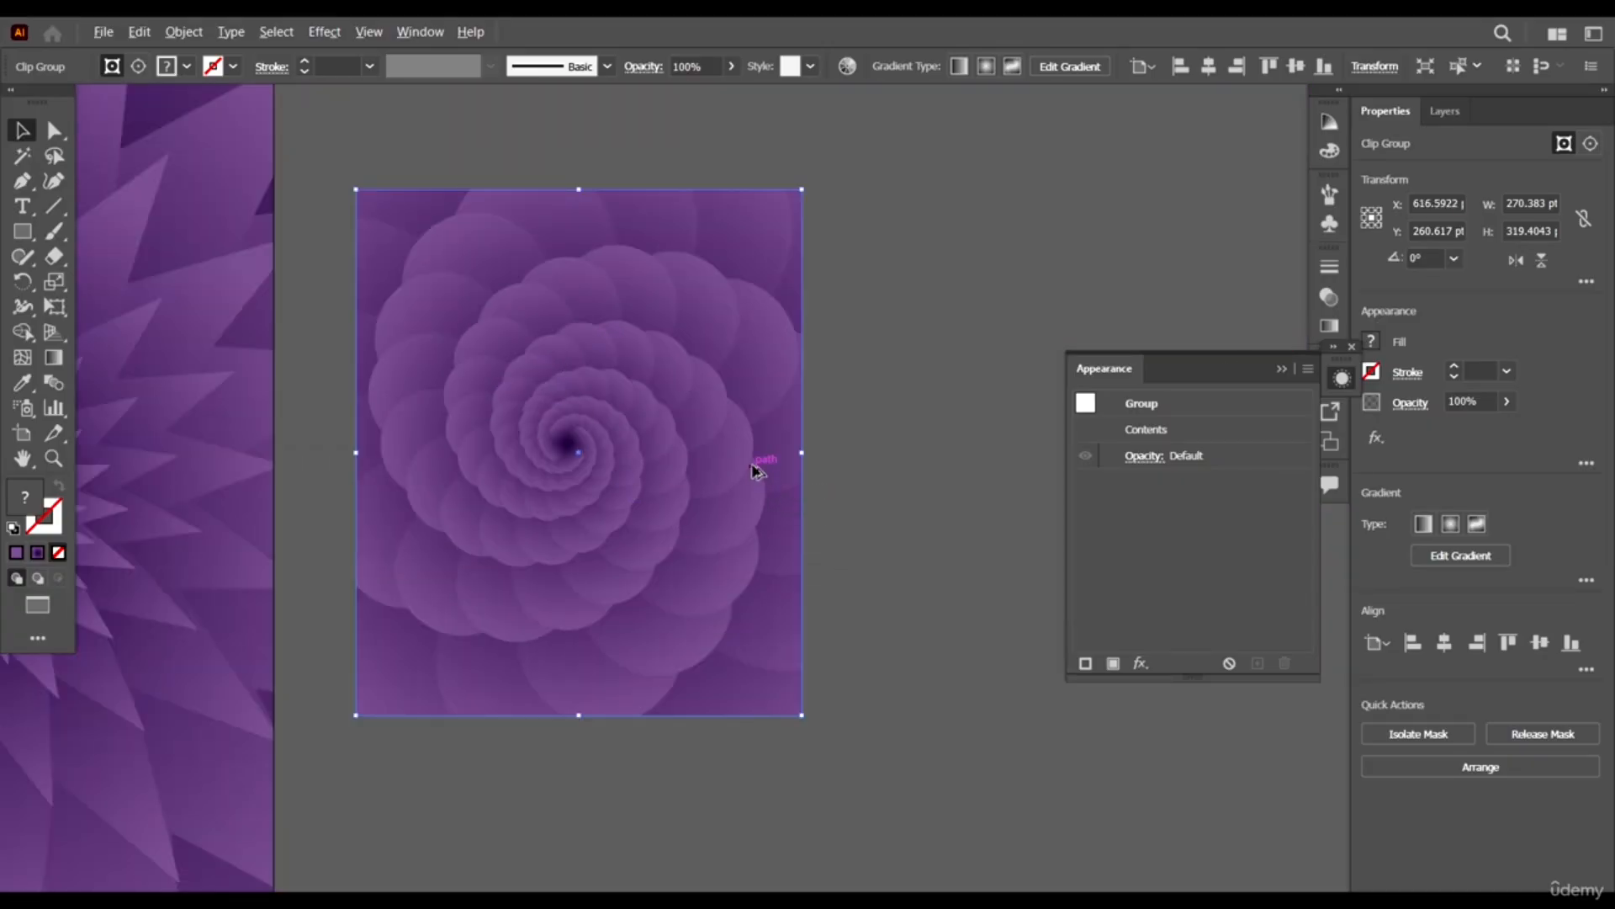
scroll(755, 470, "down", 2)
scroll(520, 438, "left", 1)
scroll(765, 517, "down", 3)
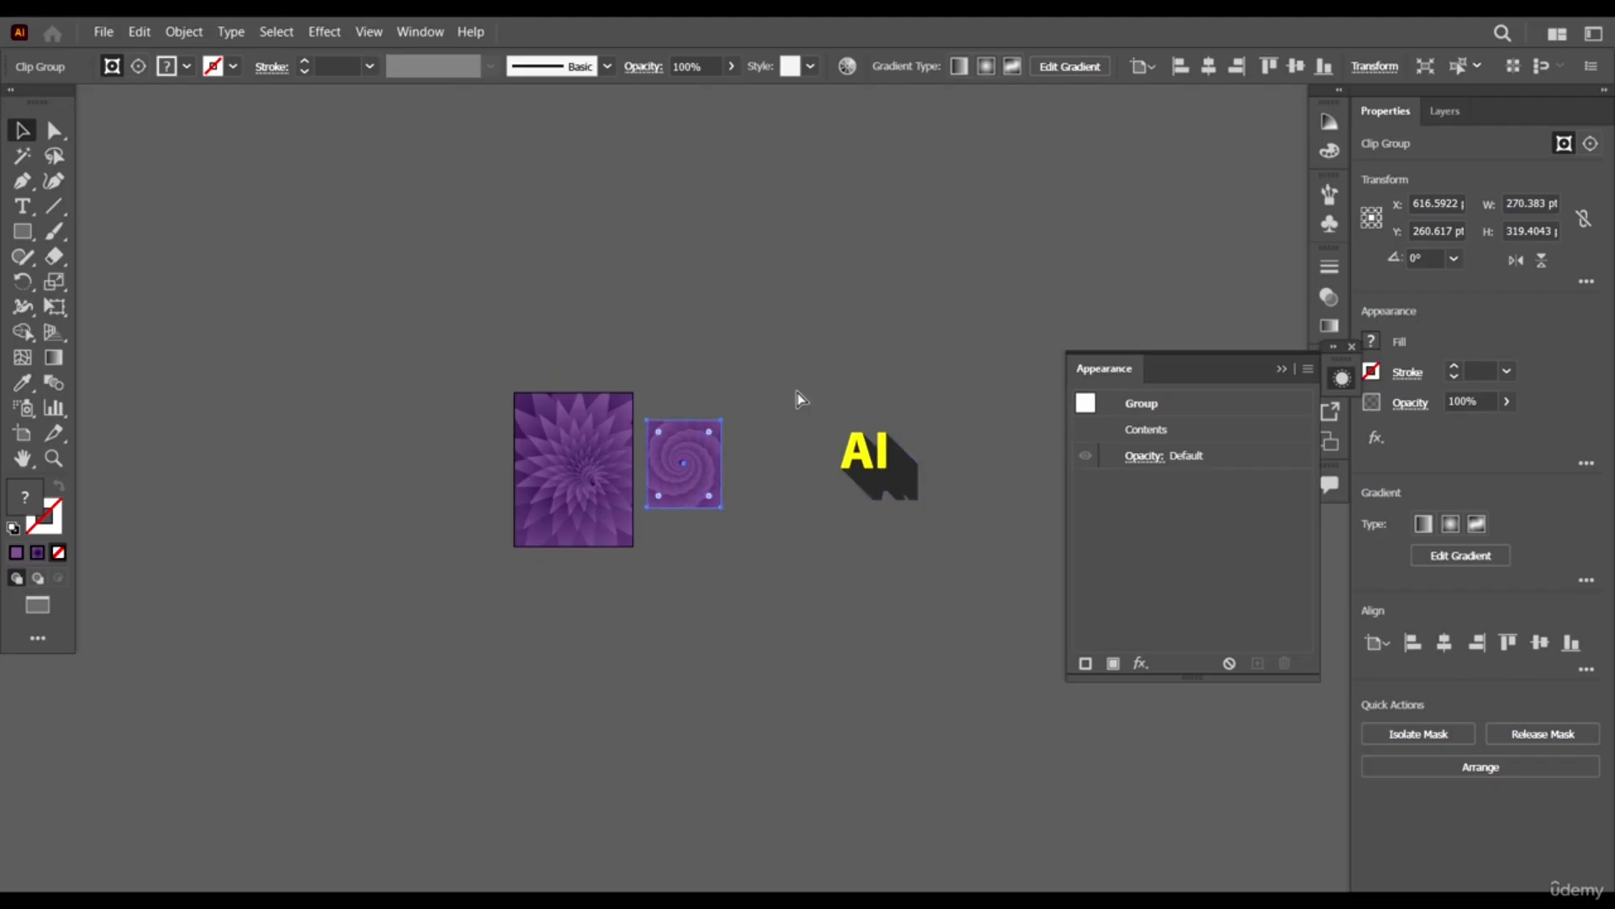
scroll(723, 454, "right", 1)
scroll(669, 472, "up", 2)
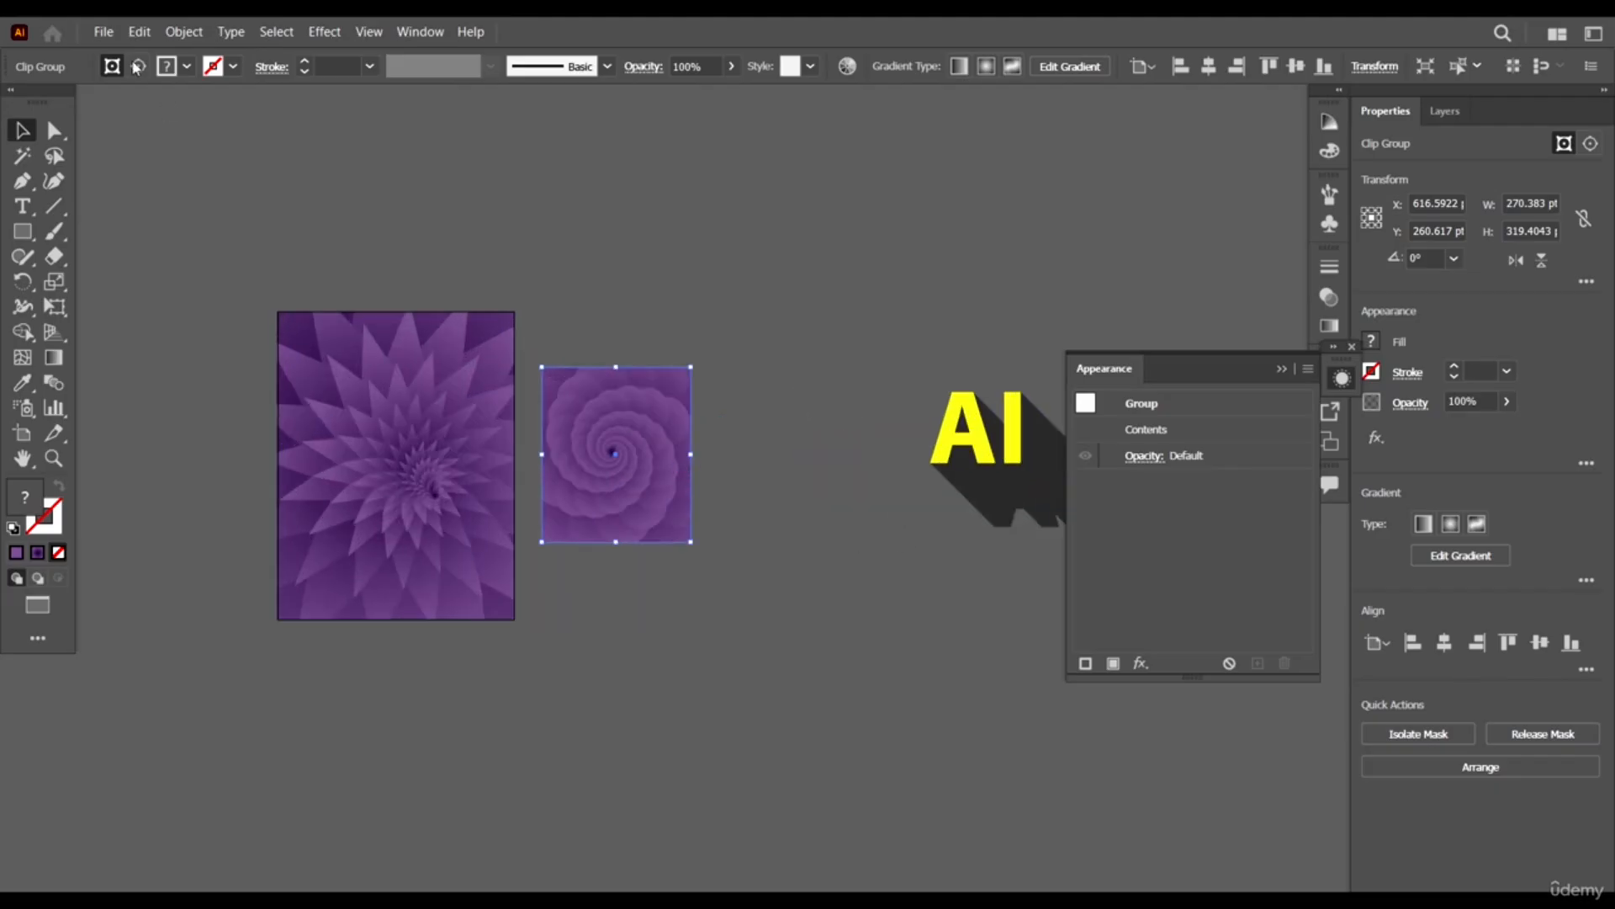
left_click(185, 33)
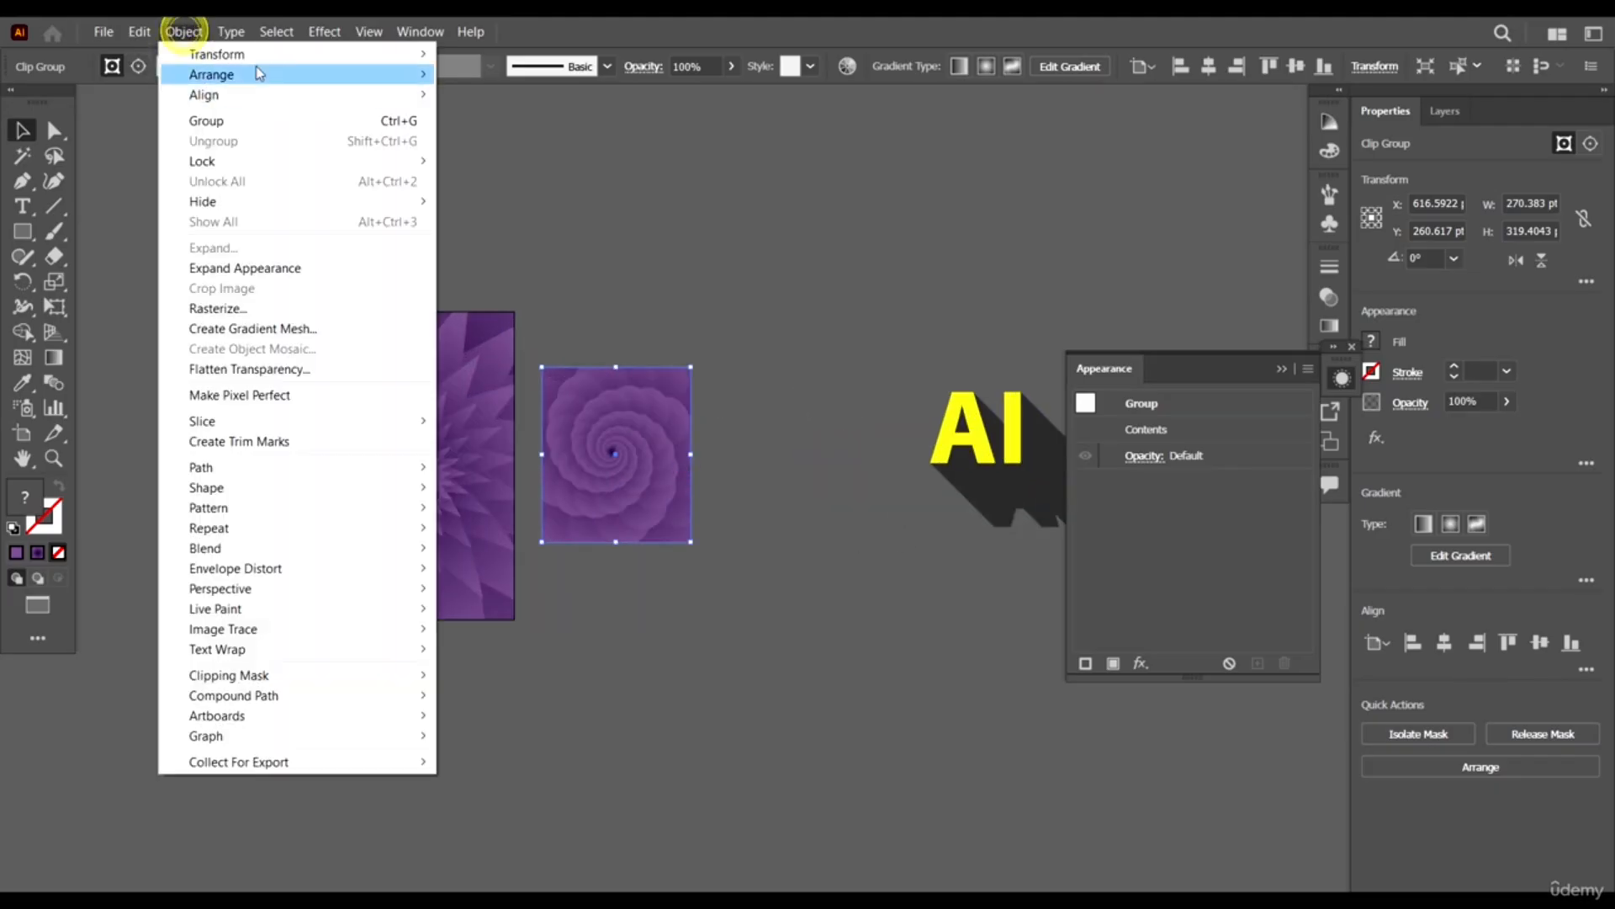
left_click(789, 24)
scroll(812, 412, "down", 2)
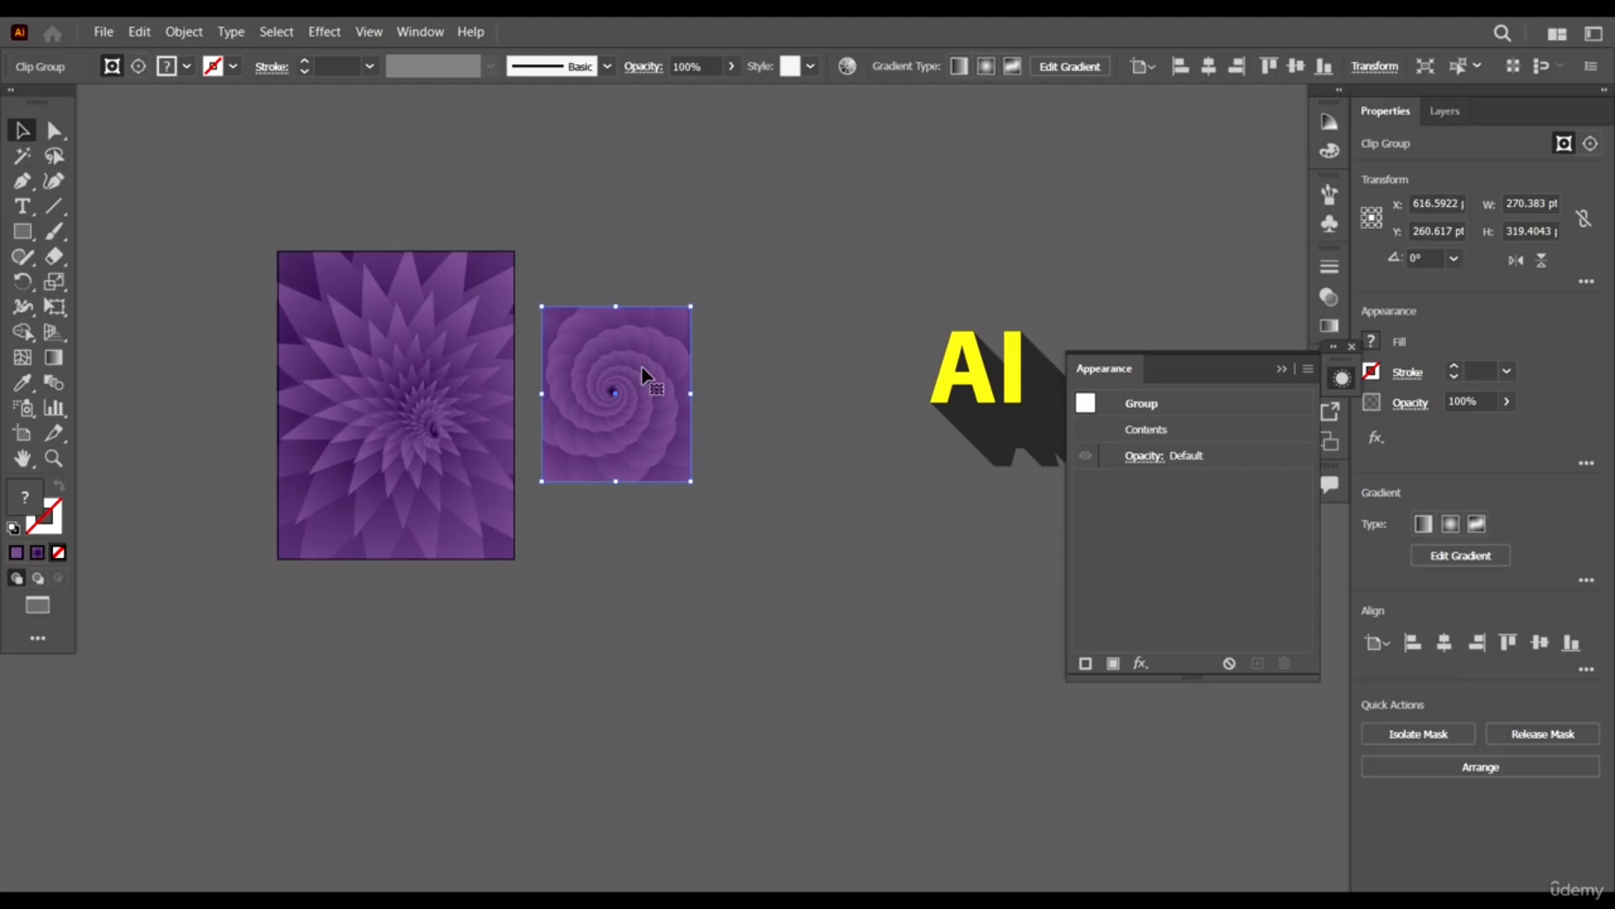
left_click(172, 31)
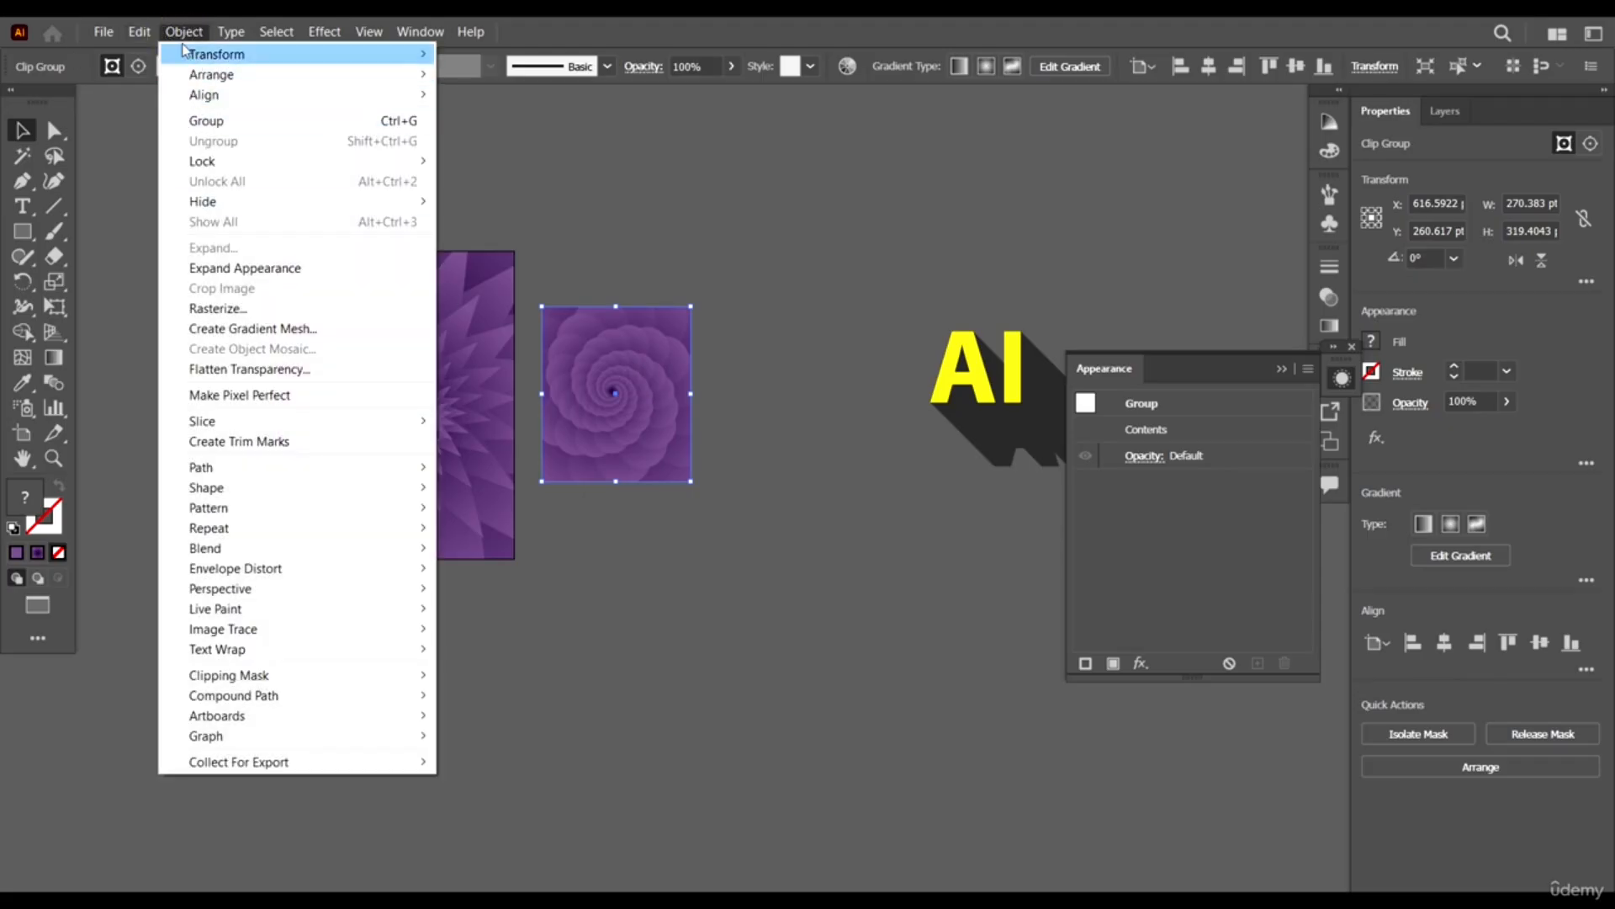
left_click(813, 550)
scroll(806, 500, "up", 3)
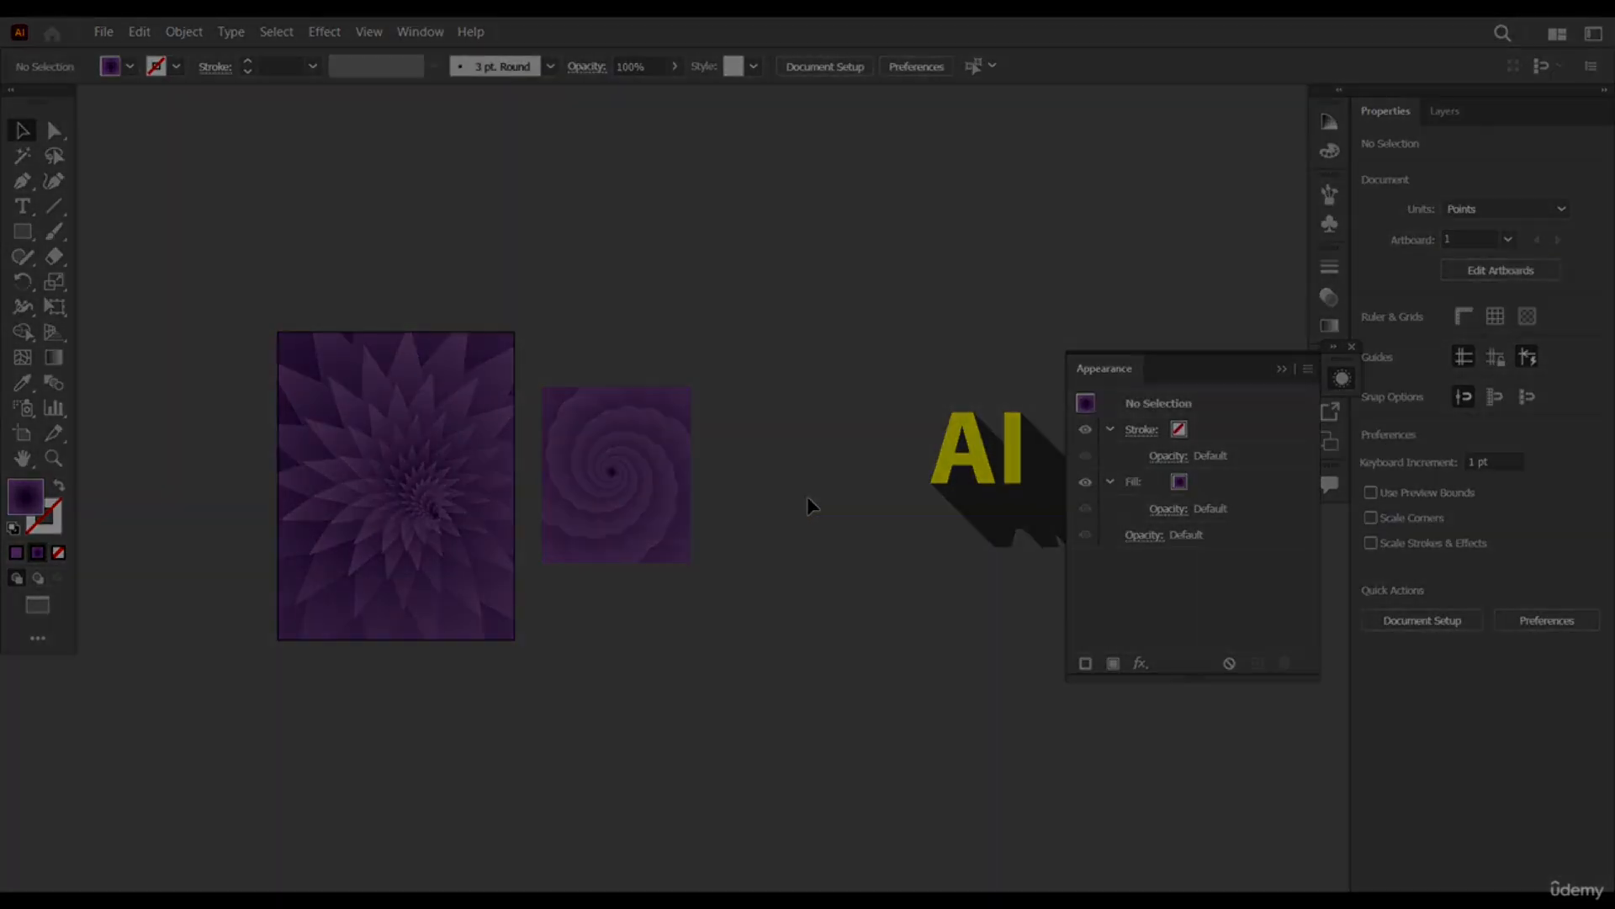